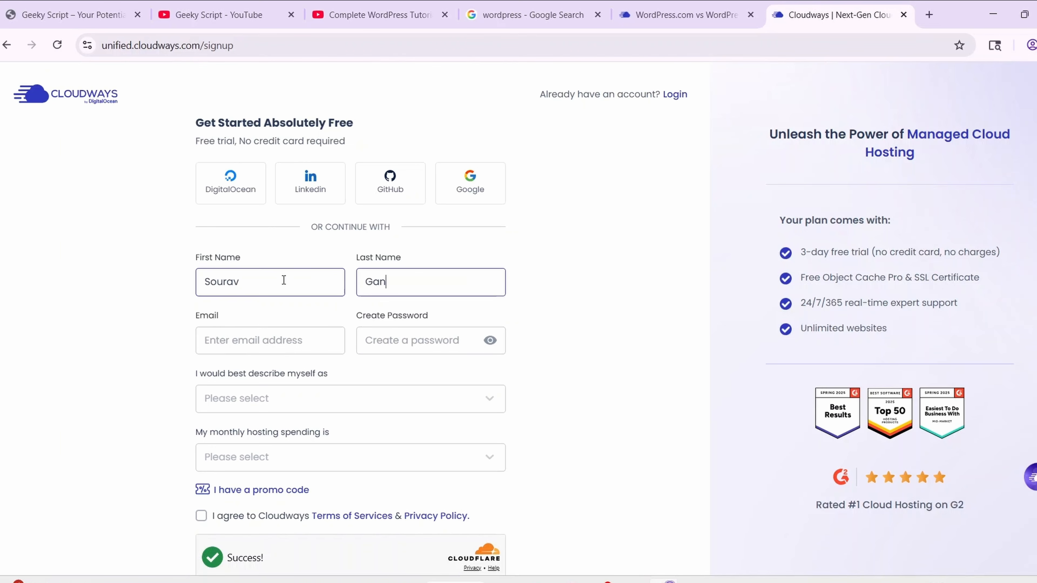
Enter the account holder's e-mail address and a password in the sign-up form
key("Tab")
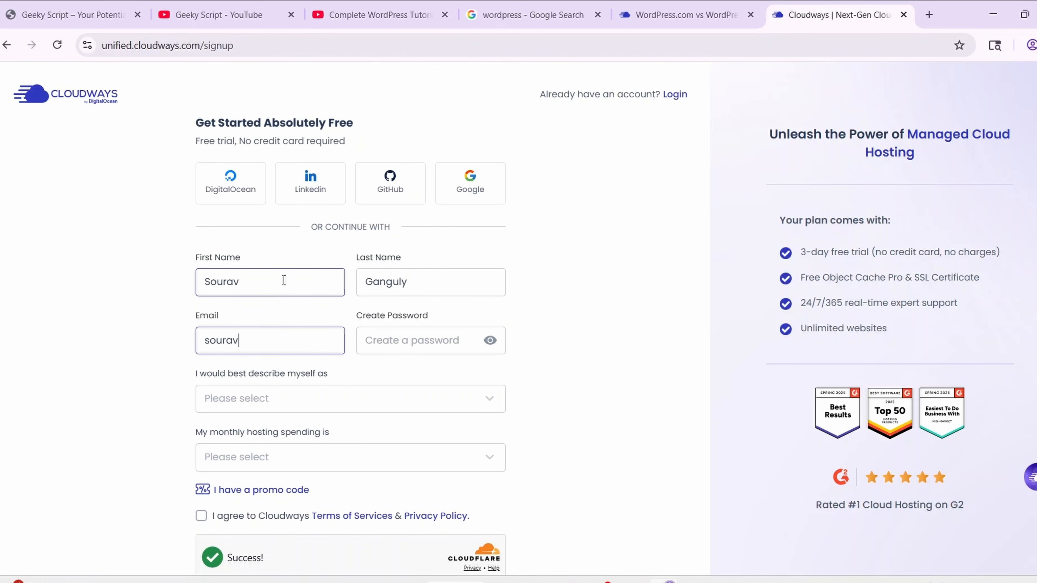
key("Tab")
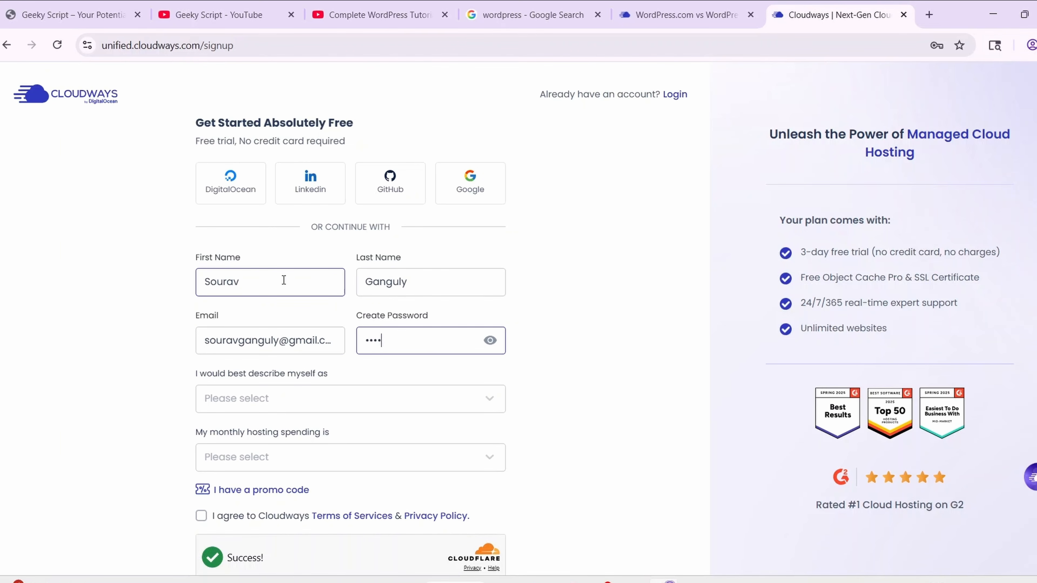
Describe yourself as a Blogger, apply promo code GEEKY and accept the terms of service
left_click(351, 411)
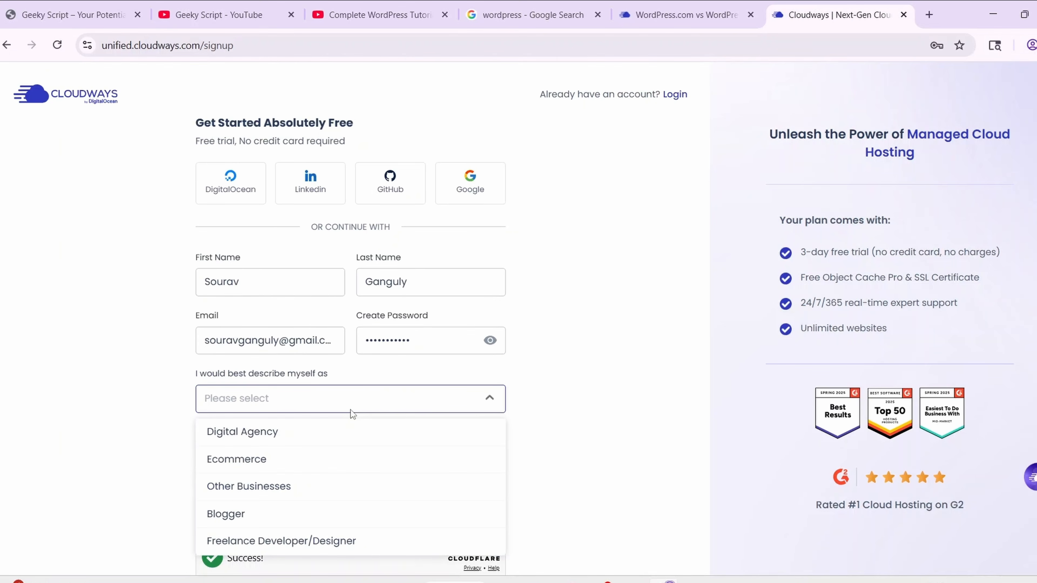
left_click(253, 515)
scroll(247, 450, "down", 2)
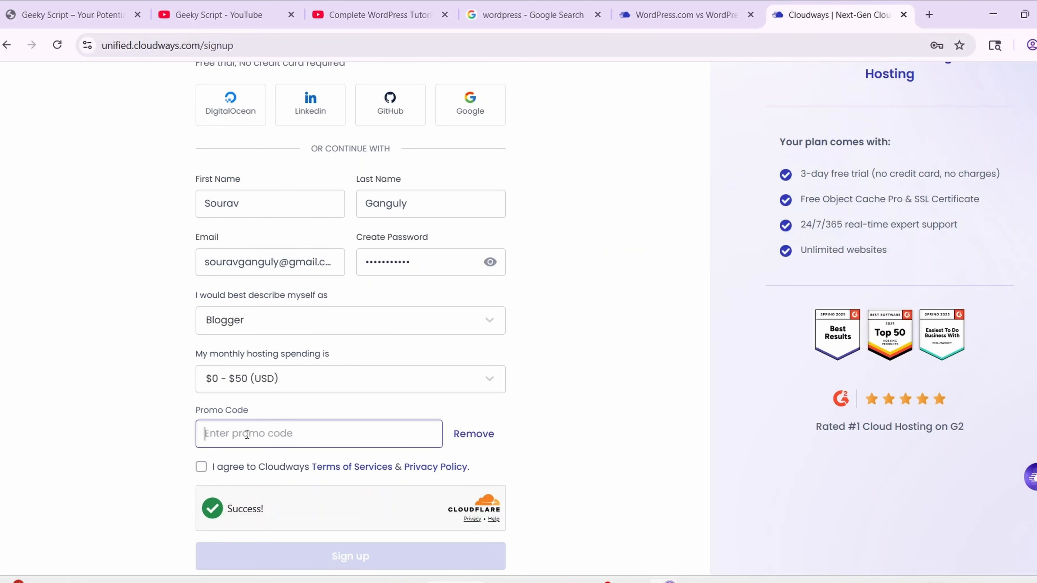
type("GEEKY")
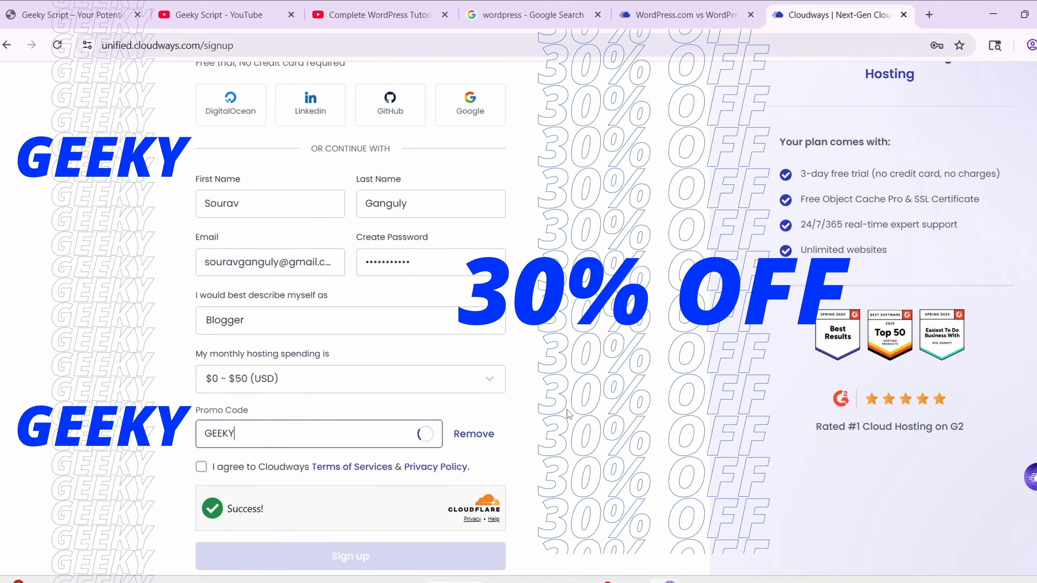
left_click(217, 505)
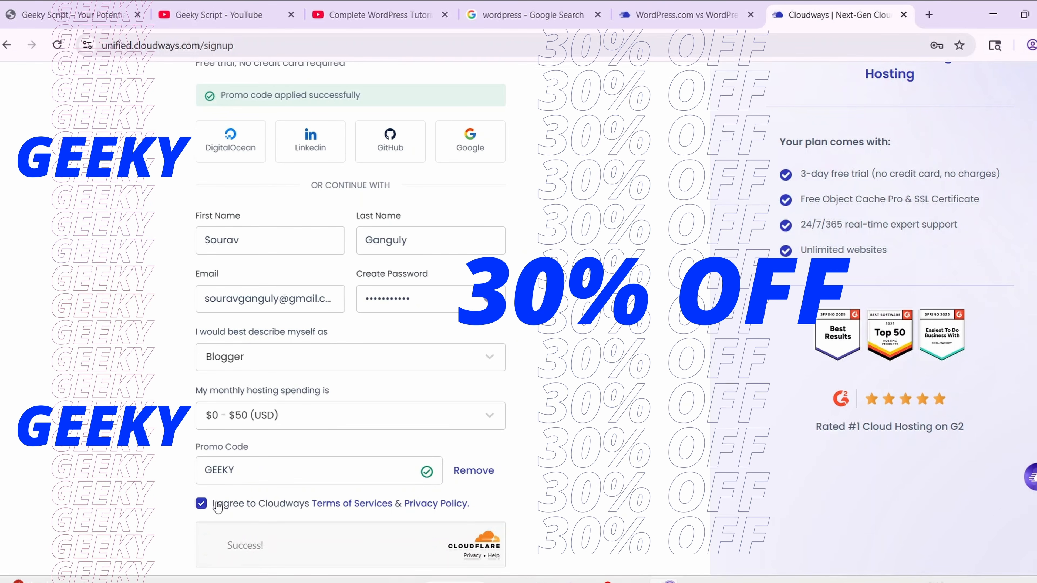
scroll(217, 507, "down", 2)
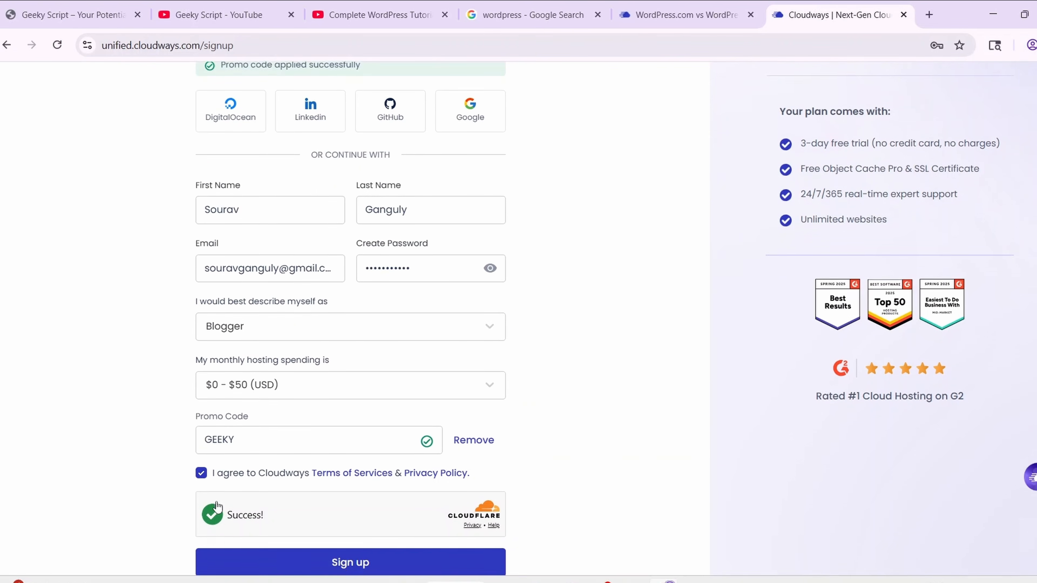
Submit the sign-up and verify the e-mail address with the code from Gmail
left_click(339, 529)
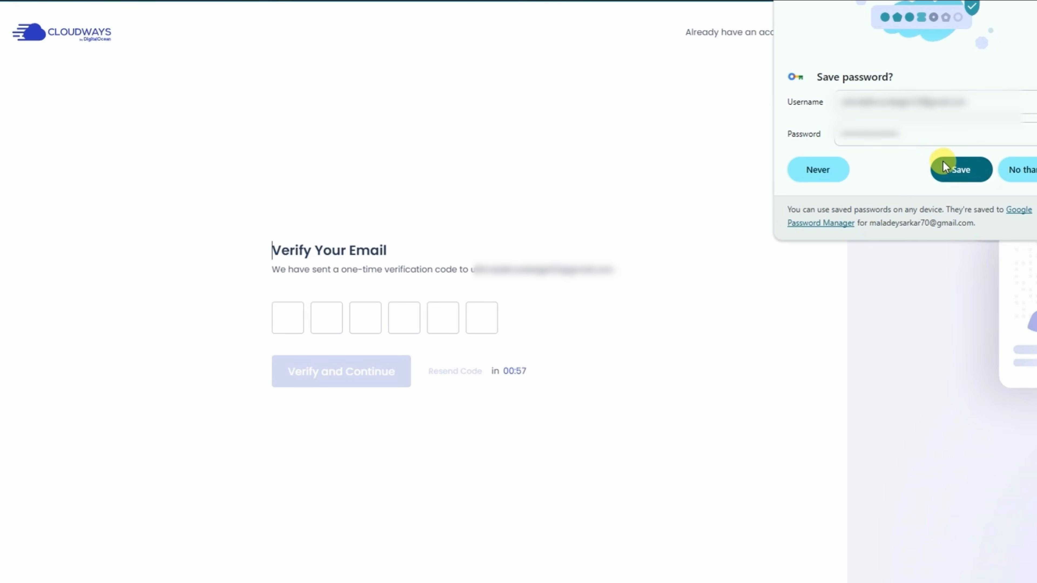
left_click(943, 161)
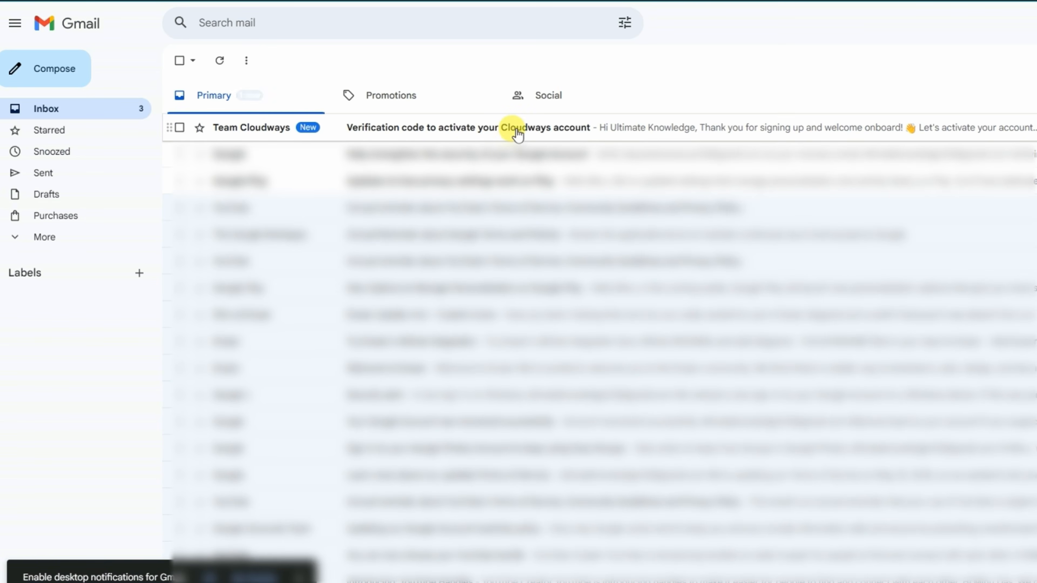
left_click(518, 133)
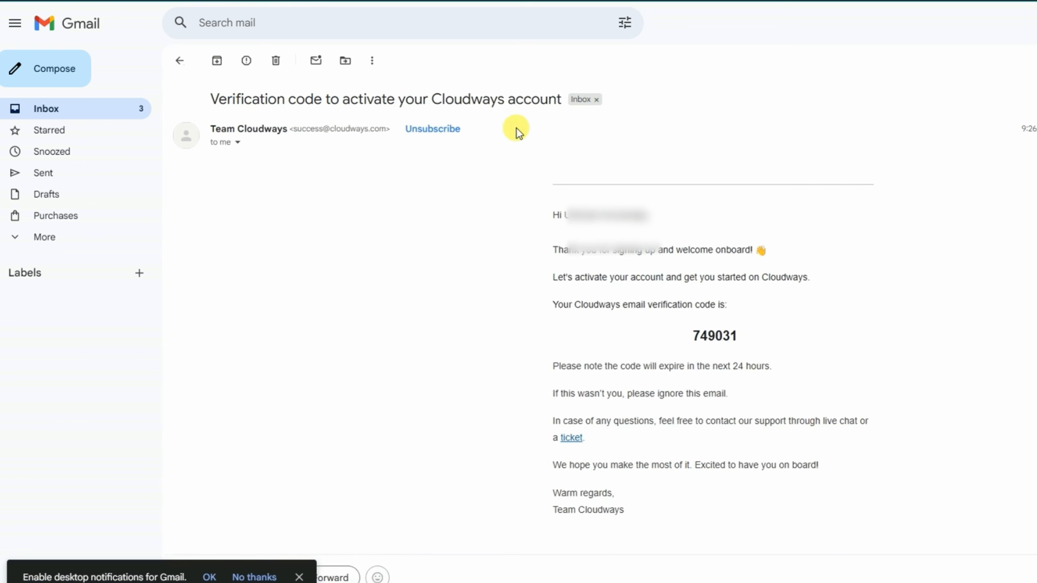
double_click(715, 359)
key("ctrl+c")
left_click(283, 317)
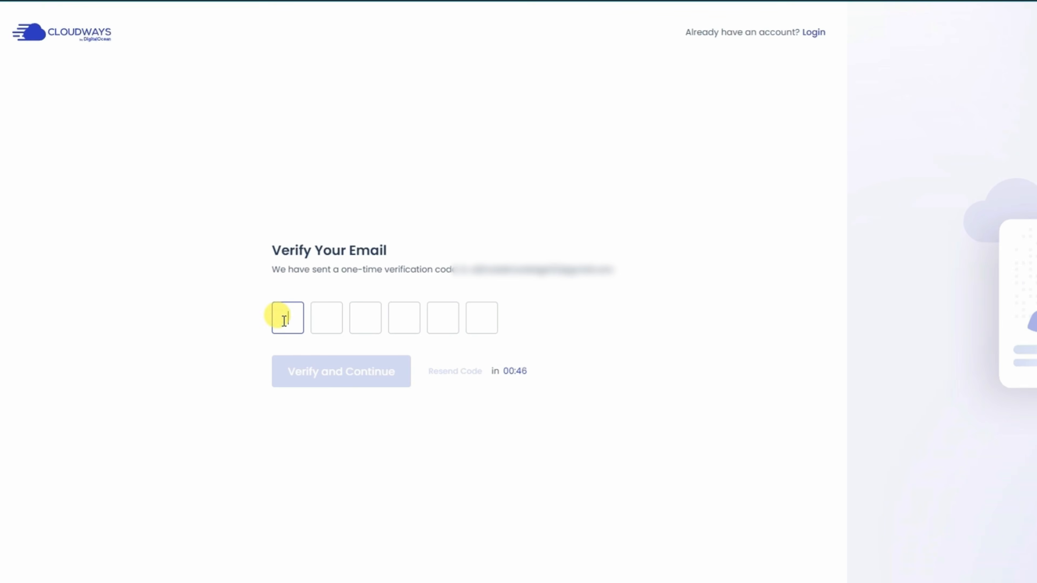
key("ctrl+v")
left_click(352, 373)
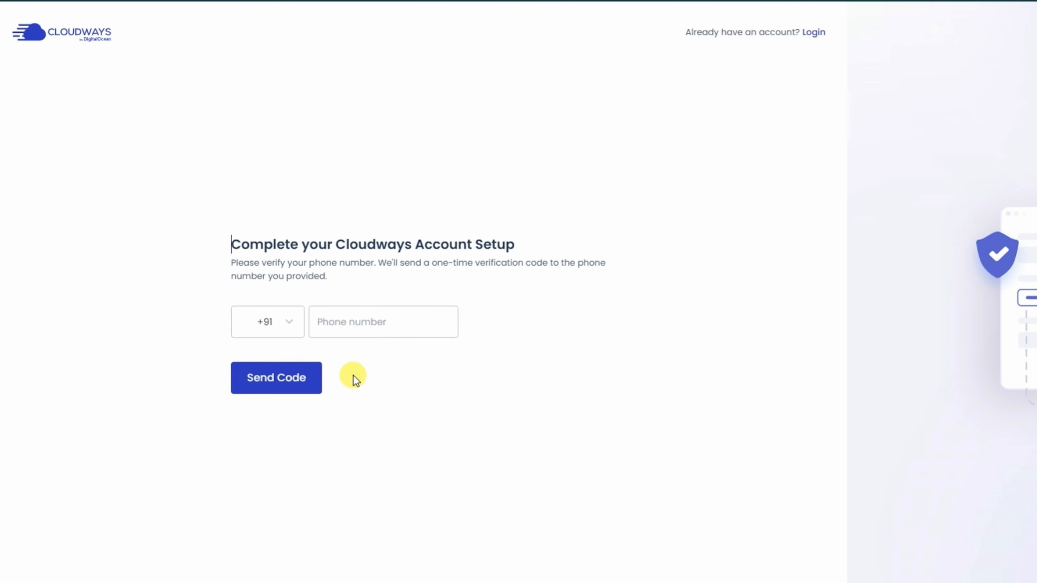
Enter the phone number and verify it with the code sent by SMS
left_click(352, 310)
type("**********")
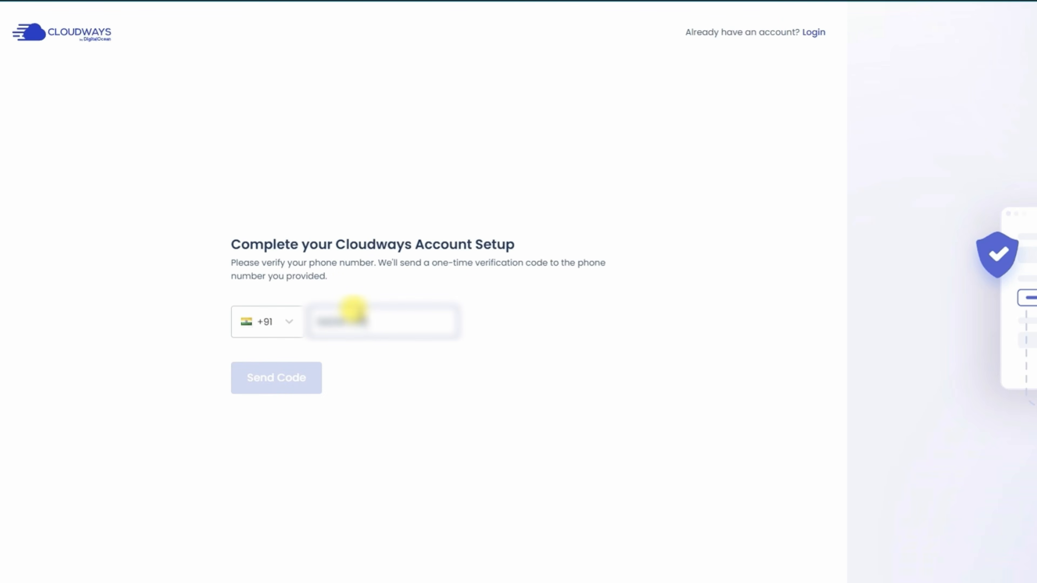
left_click(285, 386)
left_click(244, 348)
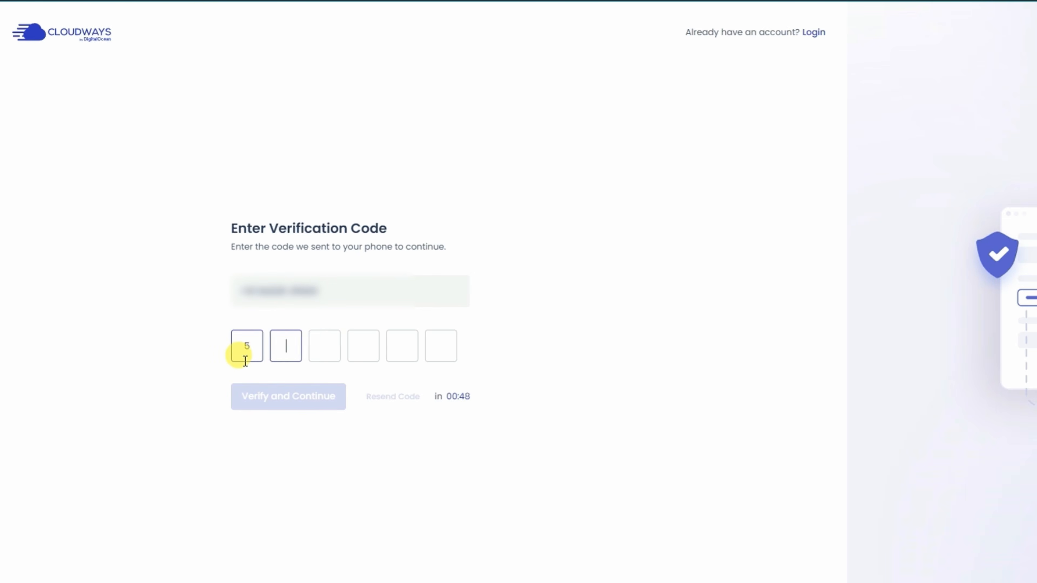
left_click(293, 407)
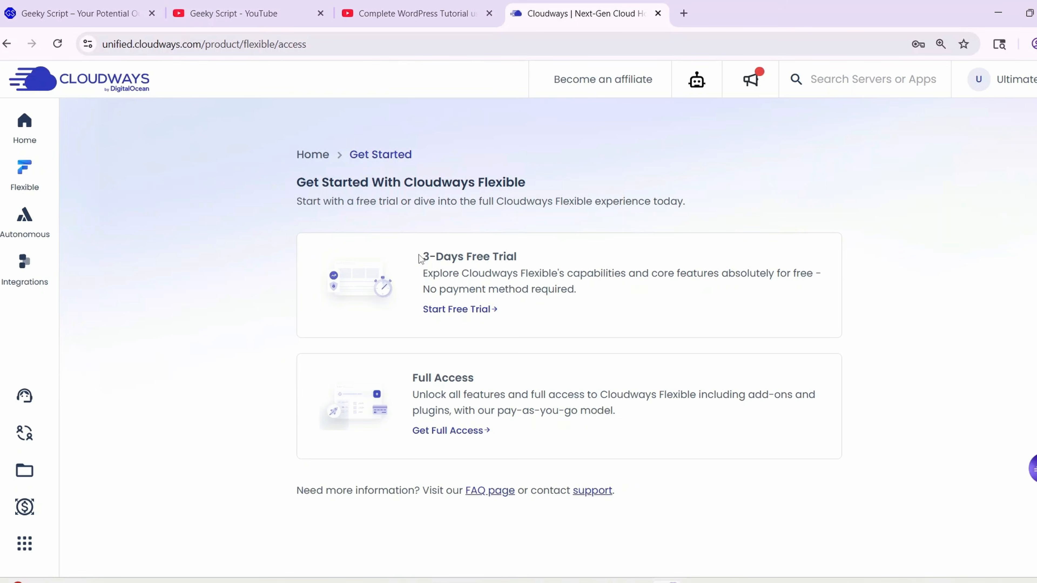
left_click_drag(421, 257, 567, 261)
left_click(615, 275)
left_click_drag(425, 291, 606, 291)
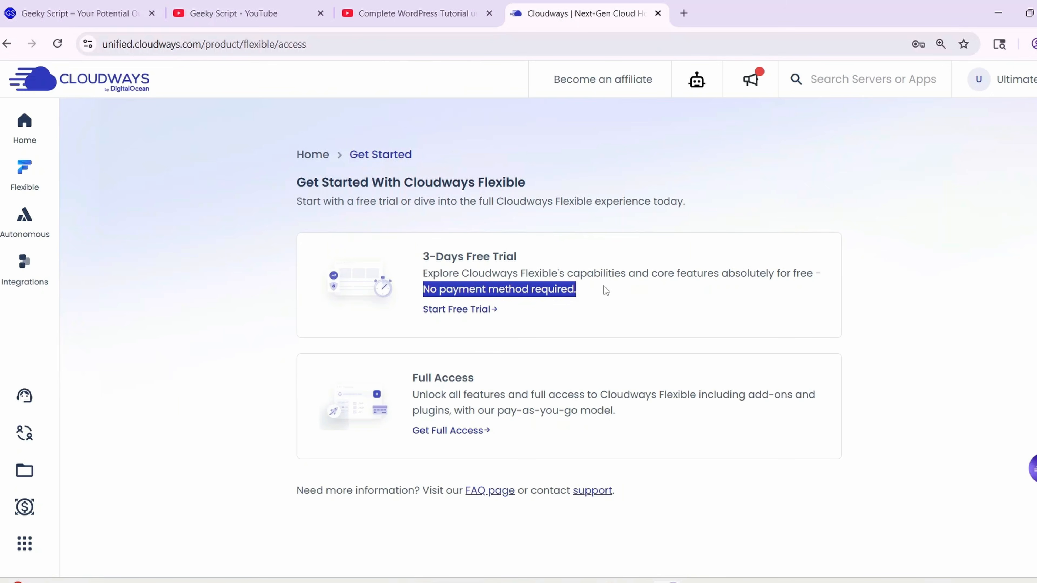
left_click(603, 286)
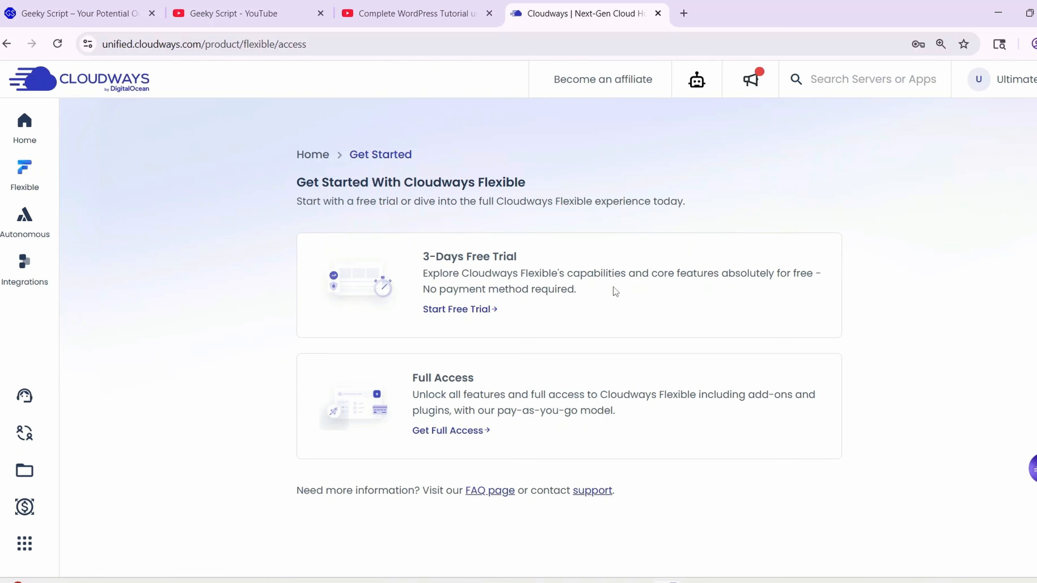
Start the 3-day free trial and choose Optimized WordPress as the application
left_click(469, 313)
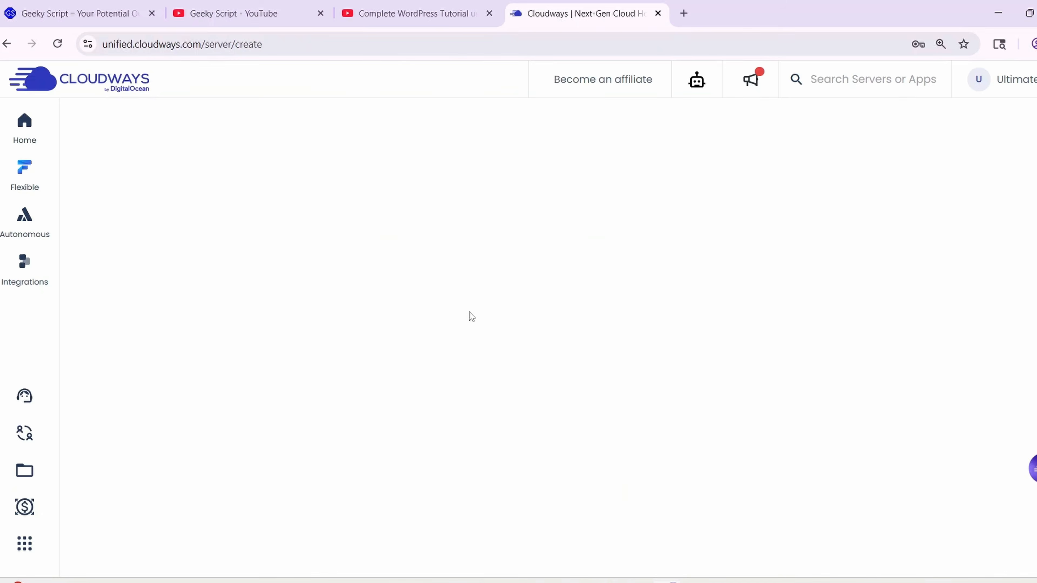
left_click_drag(132, 138, 464, 151)
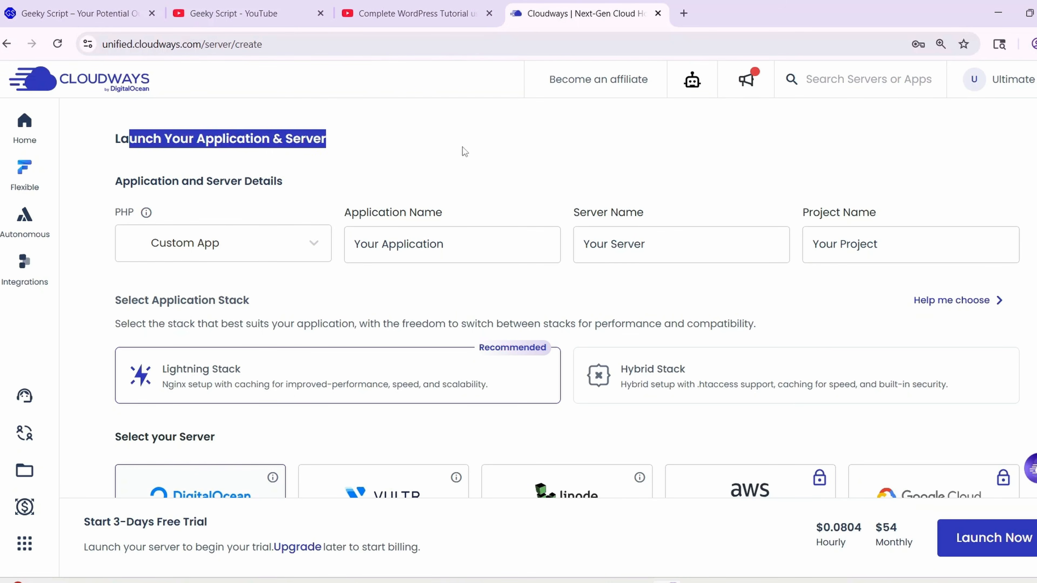
left_click(527, 147)
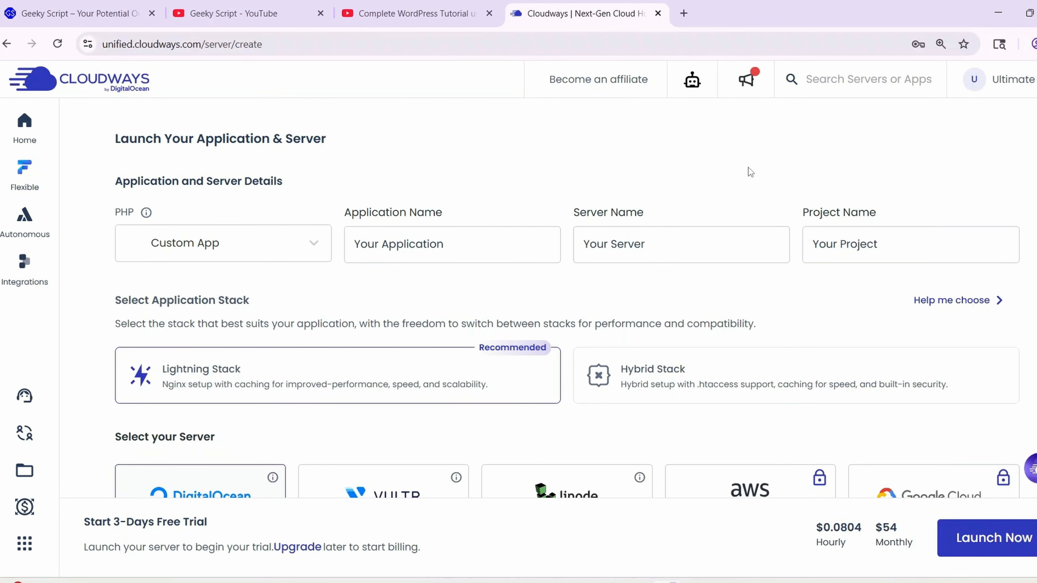
left_click(314, 242)
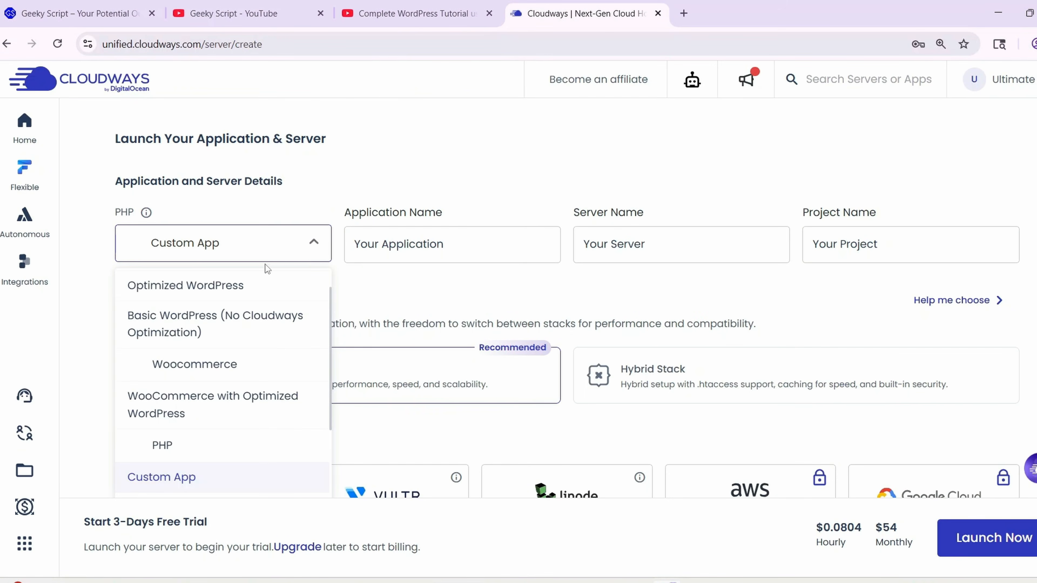
left_click(233, 287)
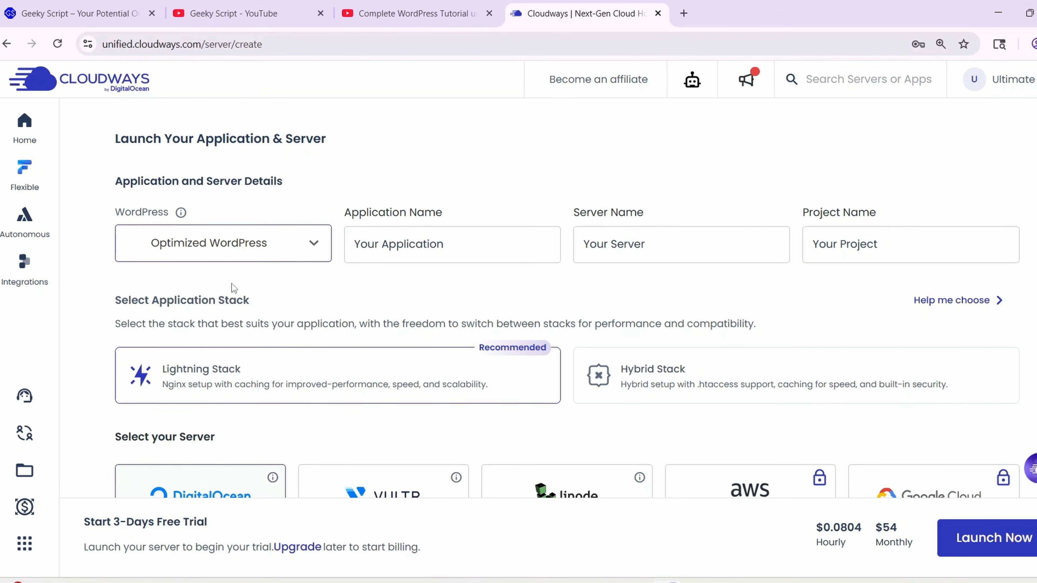
Name the application 'My cafe', the server 'Geeky Script' and the project 'The Reading Nook Cafe'
left_click(393, 244)
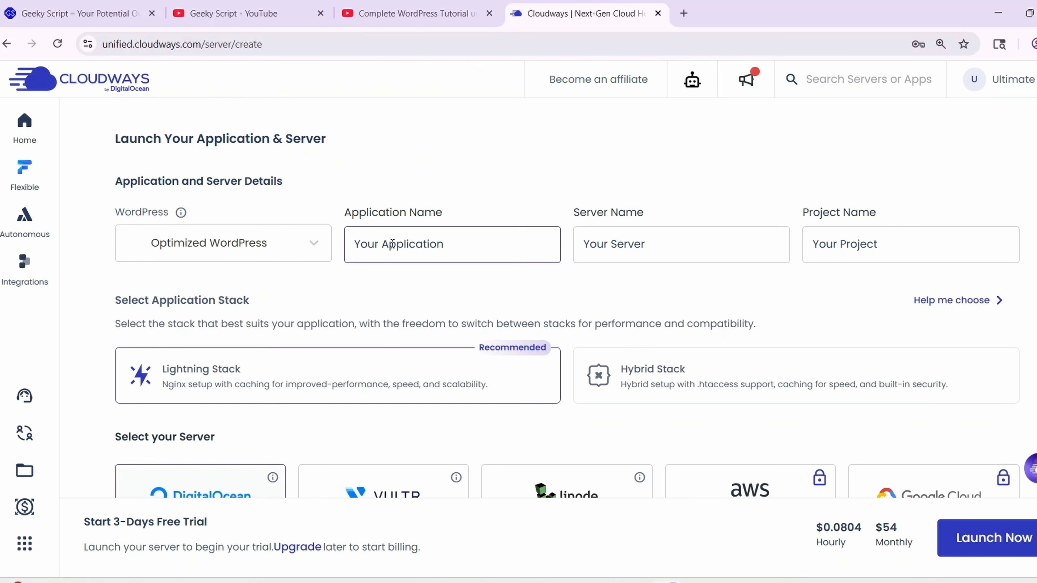
key("ctrl+a")
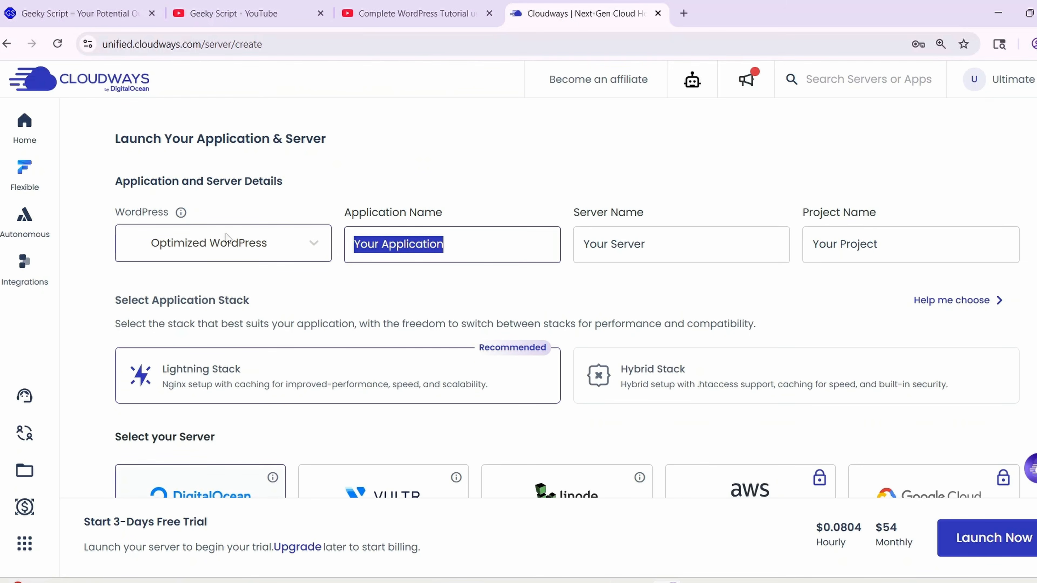
type("My cafe")
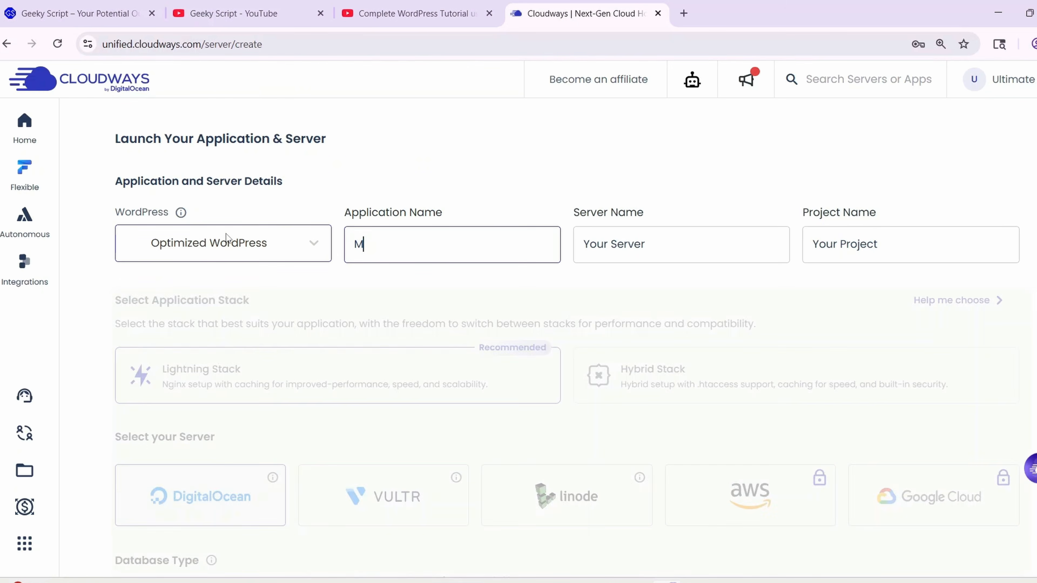
left_click(648, 258)
key("ctrl+a")
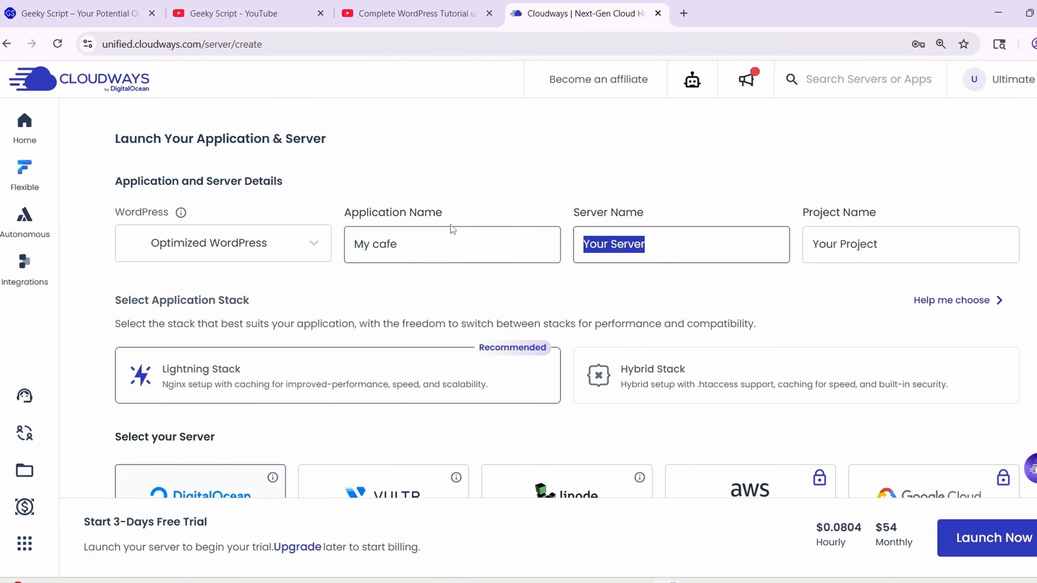
type("Geeky Script")
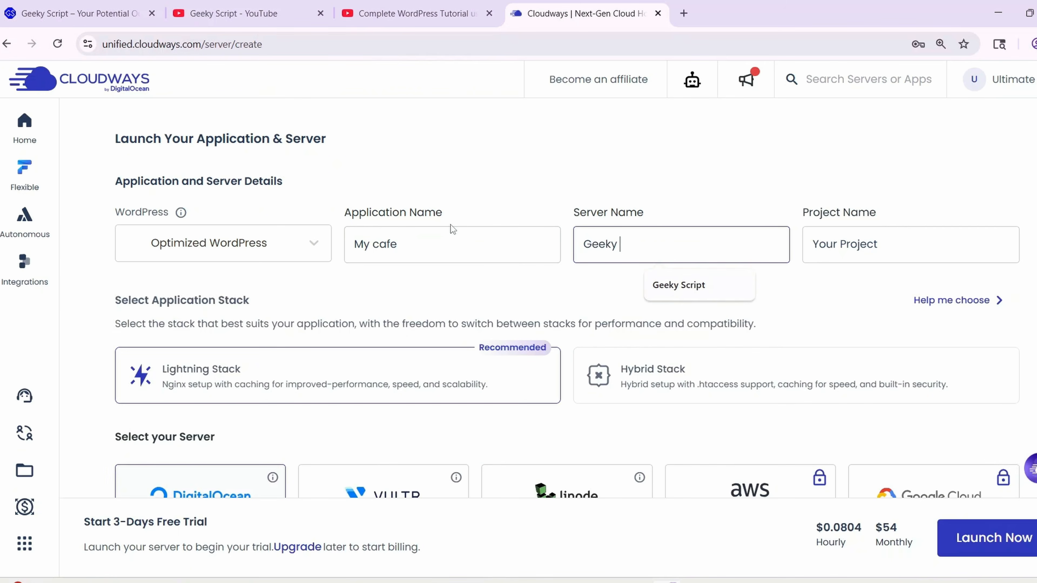
left_click(924, 241)
key("ctrl+a")
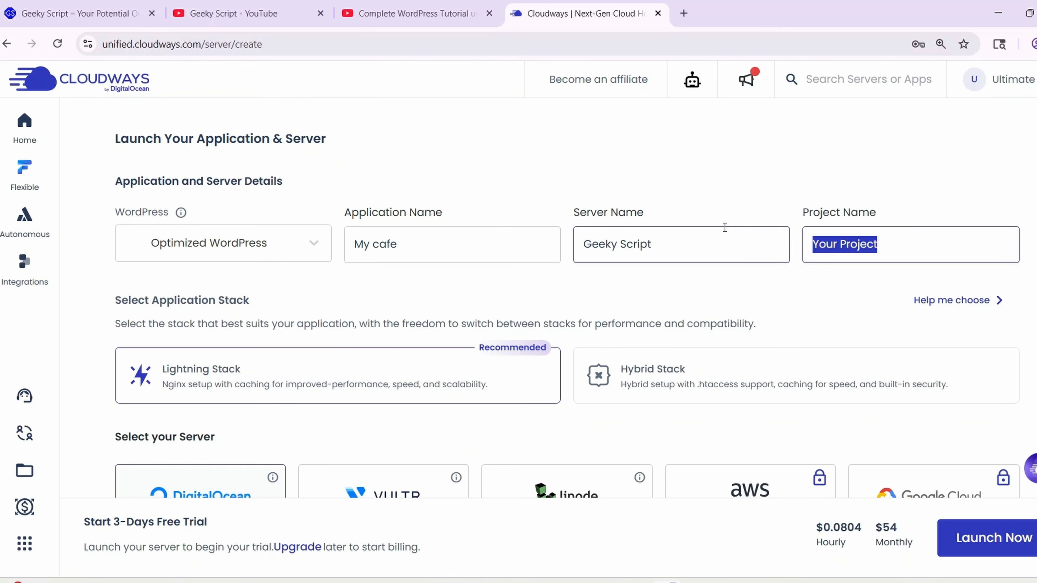
type("The")
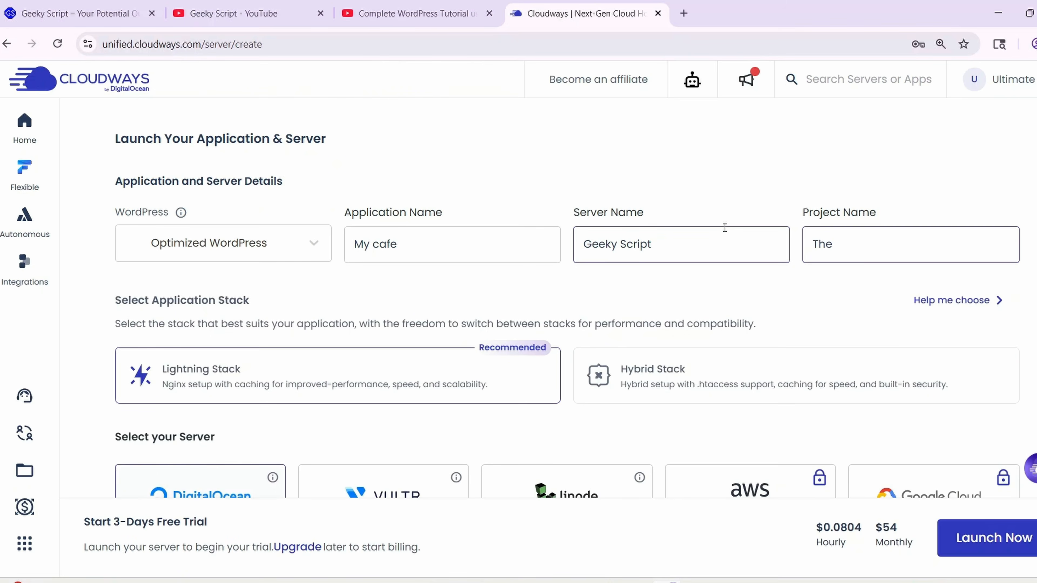
type(" Reading Nook Cafe")
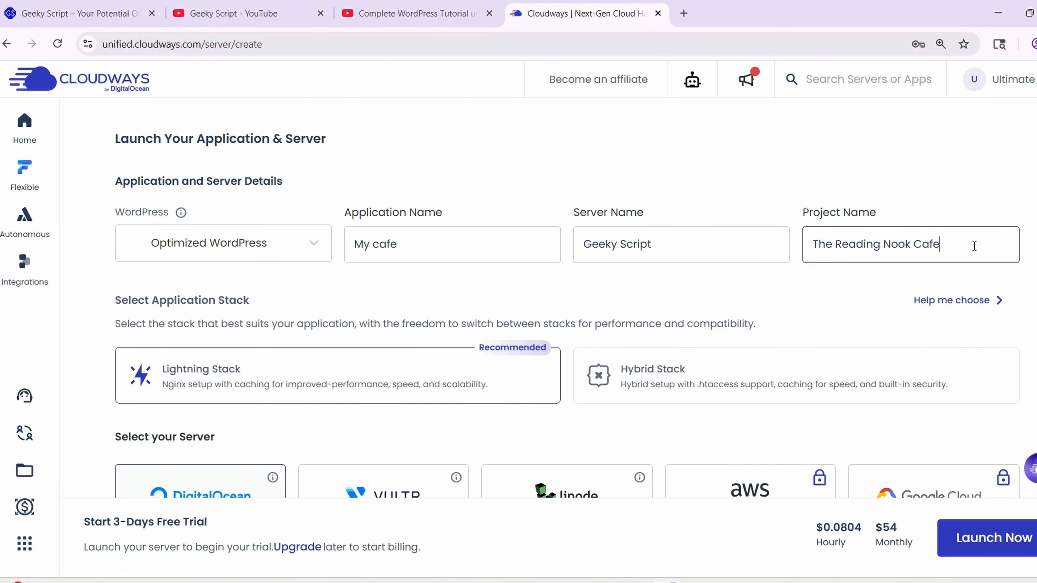
key("ctrl+a")
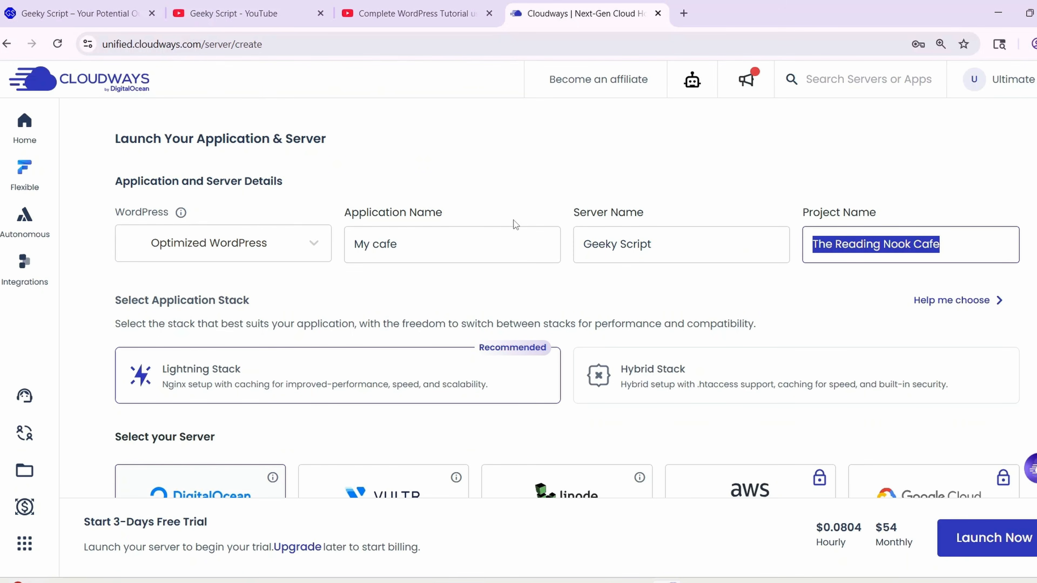
left_click(969, 250)
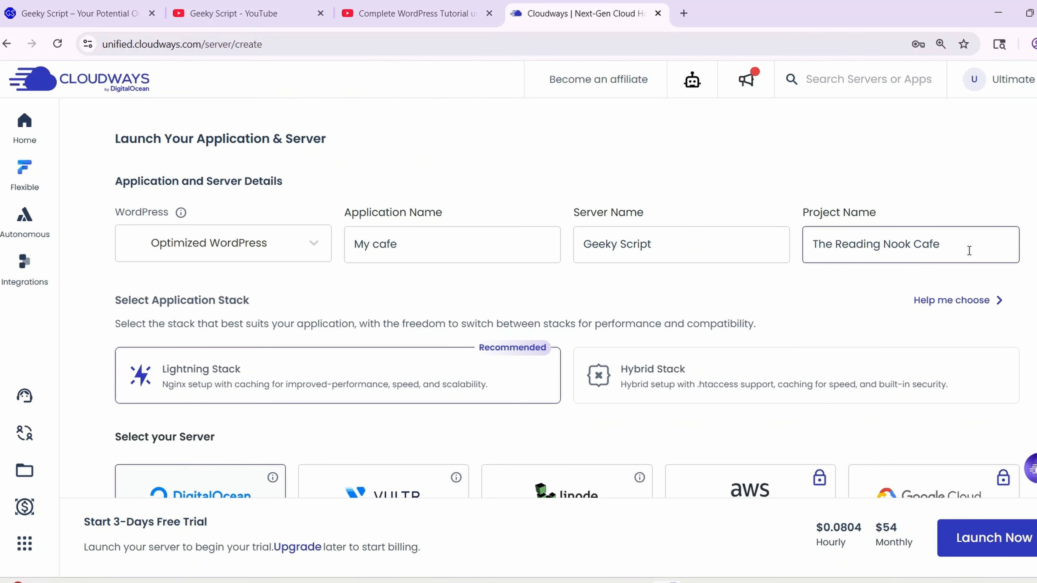
scroll(860, 171, "down", 5)
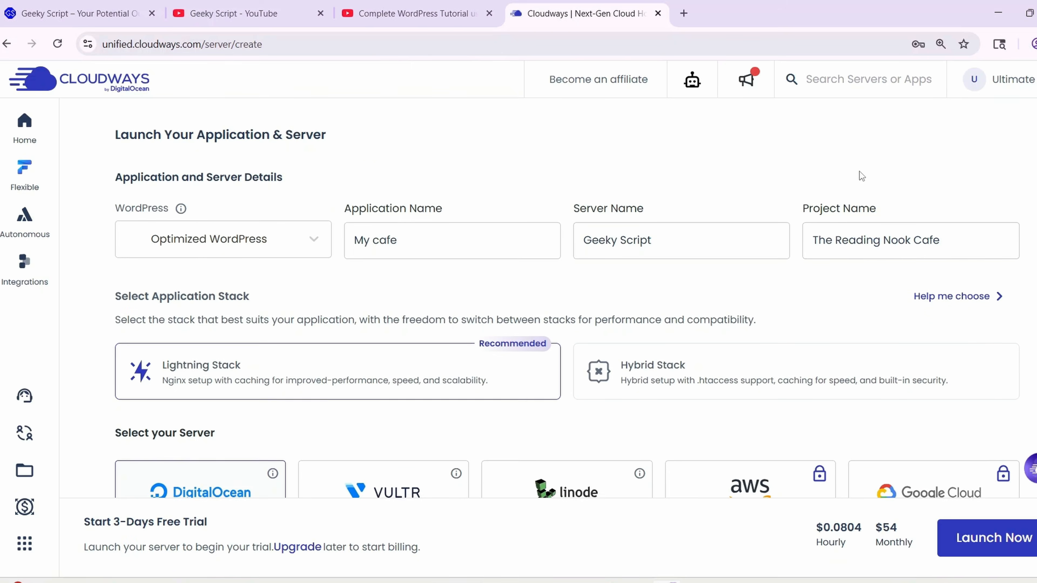
scroll(859, 171, "down", 2)
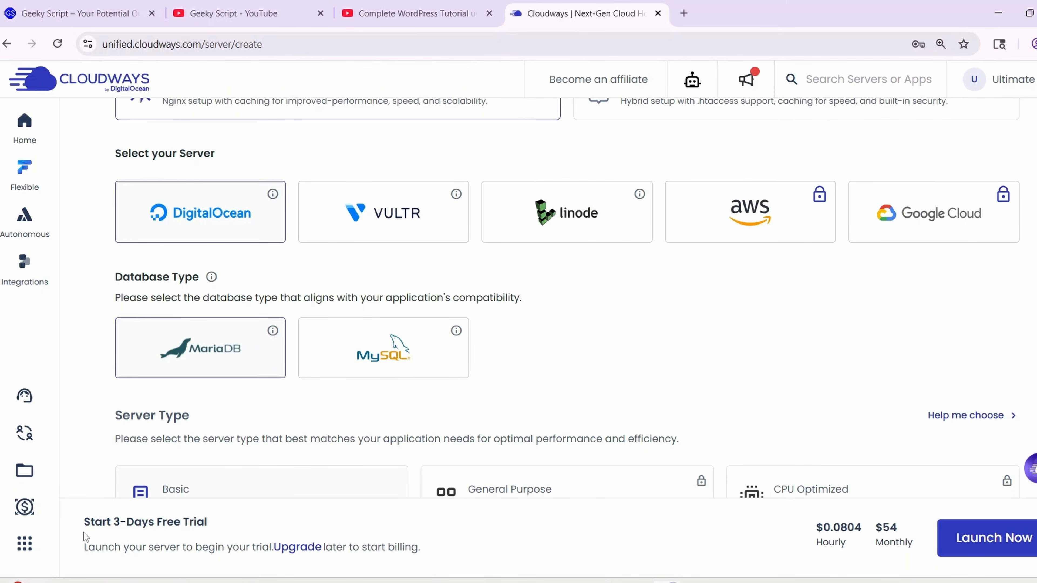
left_click_drag(83, 522, 289, 521)
left_click(284, 523)
left_click(754, 231)
left_click(903, 227)
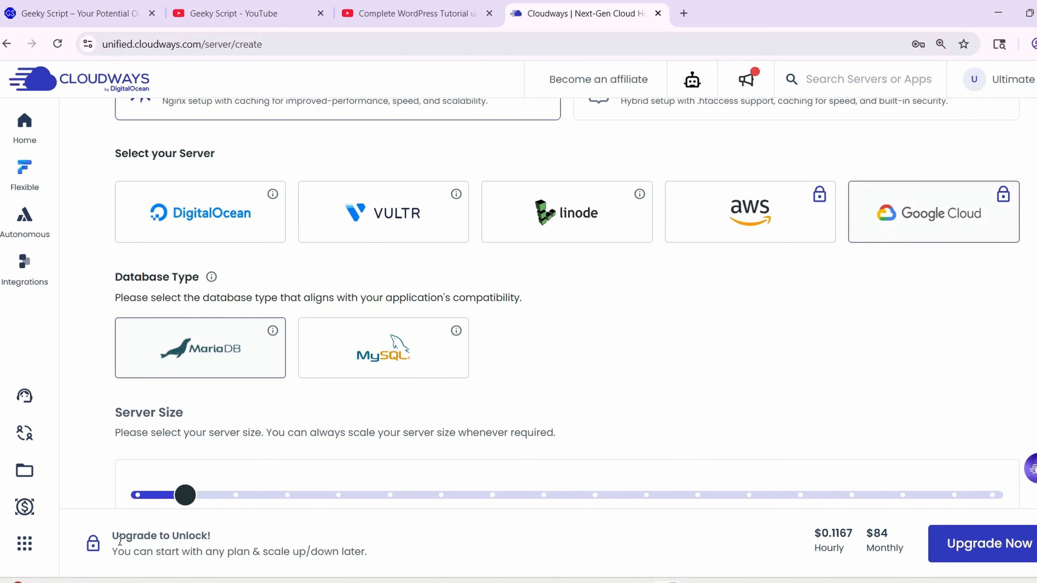
left_click_drag(119, 536, 398, 555)
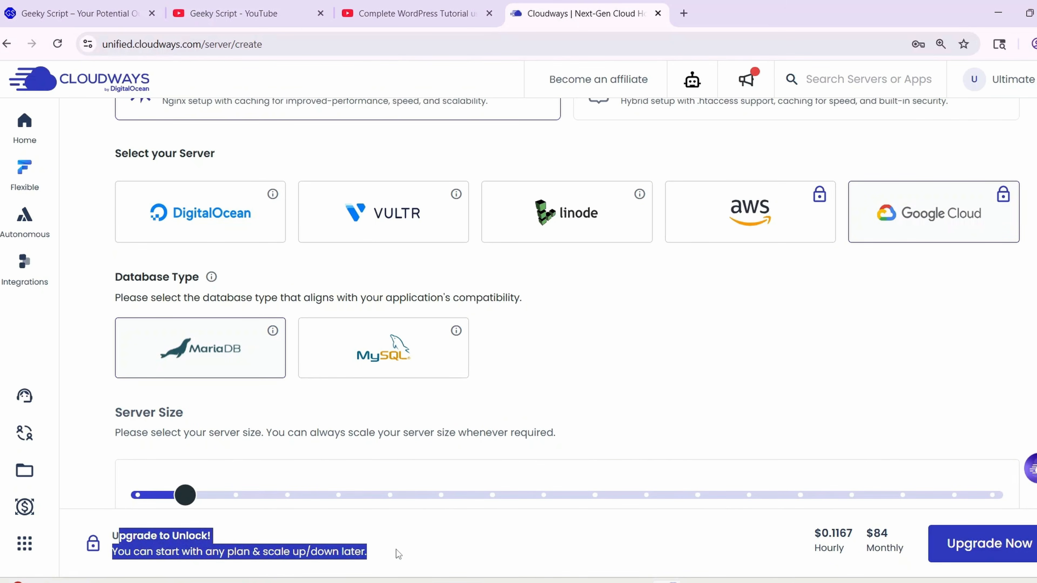
left_click(399, 554)
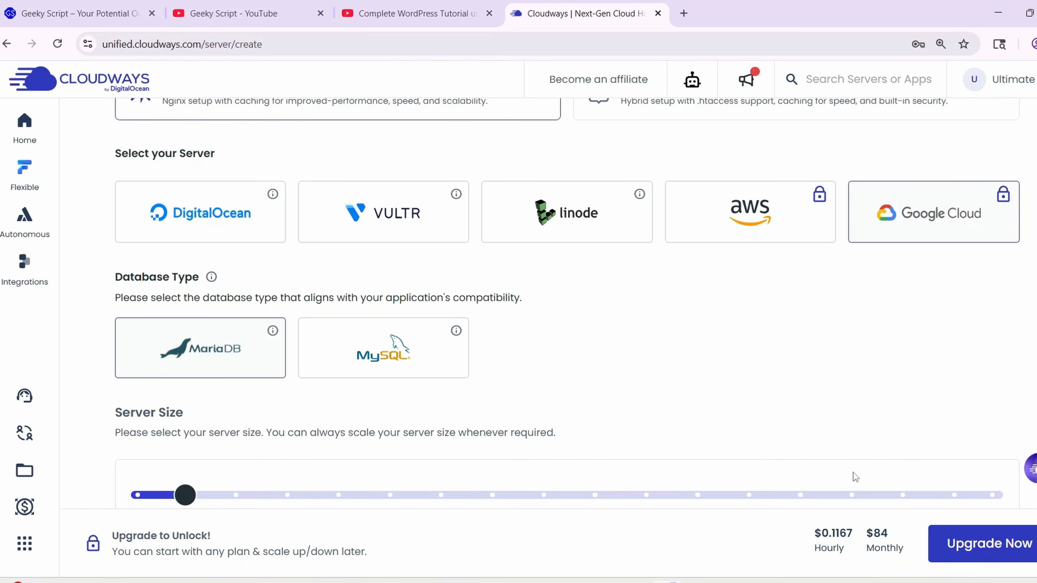
left_click(752, 227)
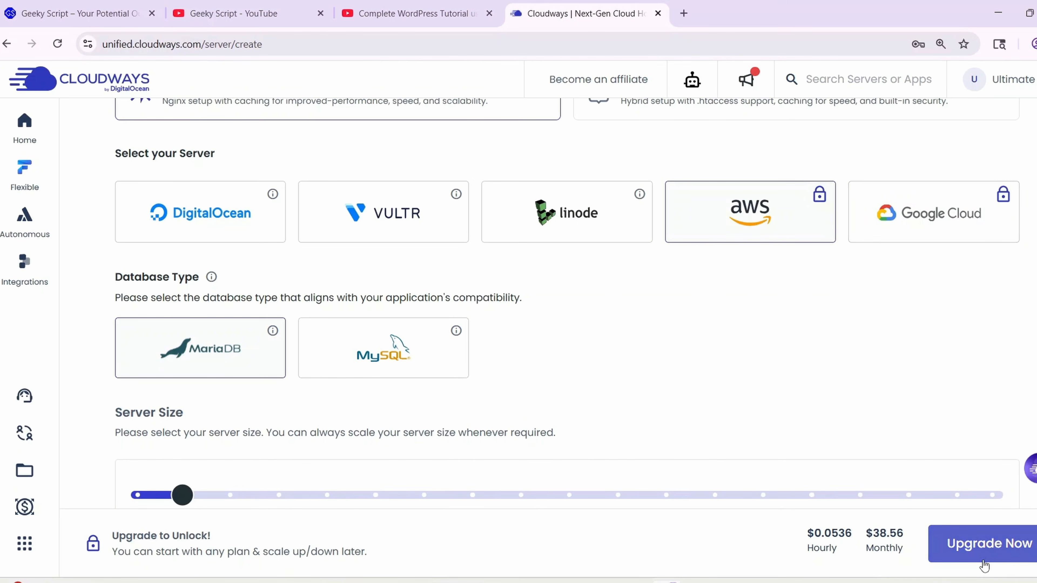
left_click(142, 209)
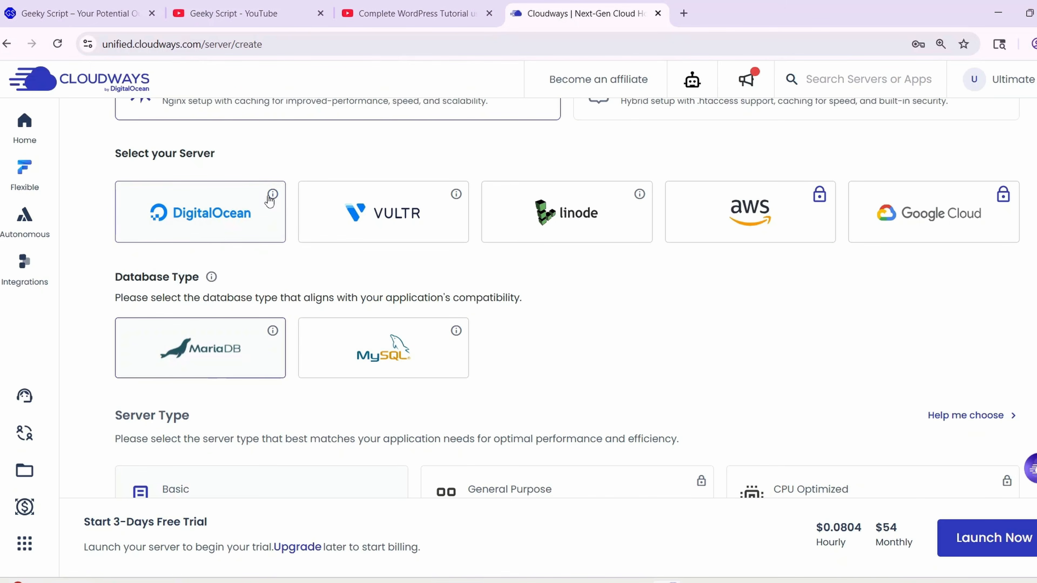
mouse_move(273, 194)
left_click_drag(185, 241, 328, 281)
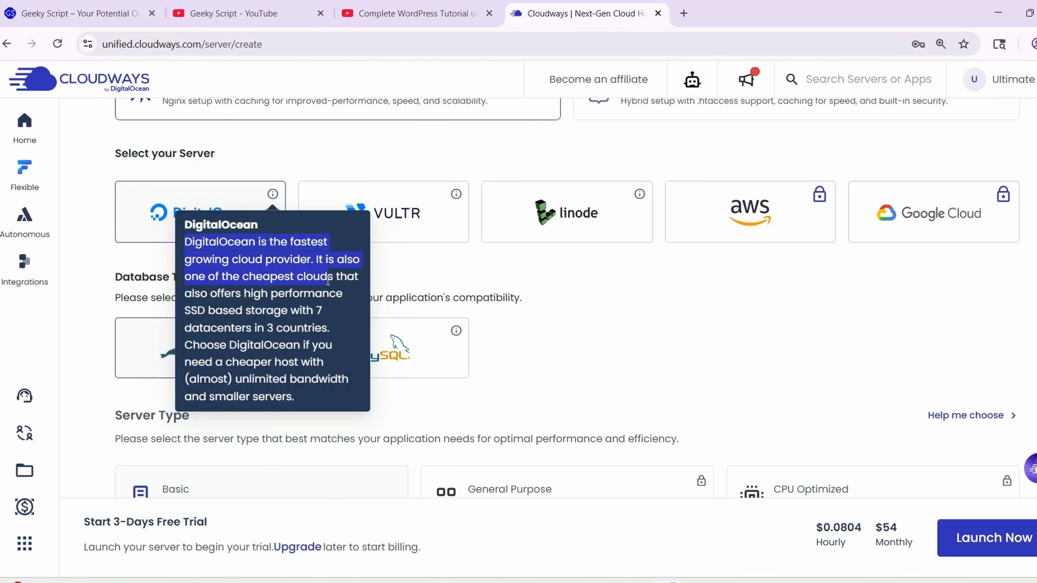
left_click_drag(328, 281, 333, 344)
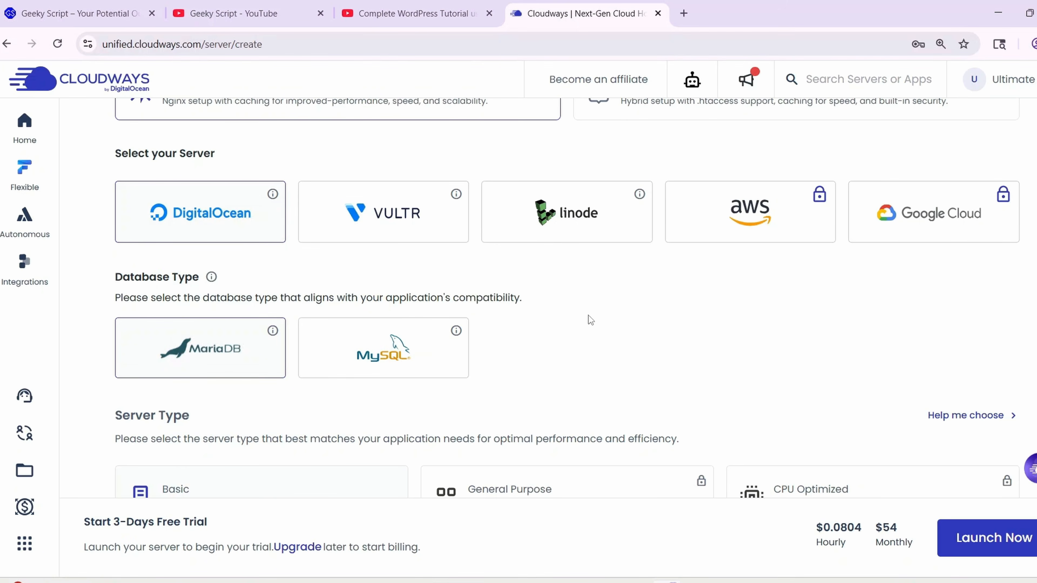
scroll(589, 317, "down", 3)
scroll(588, 315, "up", 2)
Drag the Basic server size down from 4 GB to 1 GB and confirm the $14 monthly price
scroll(639, 263, "down", 2)
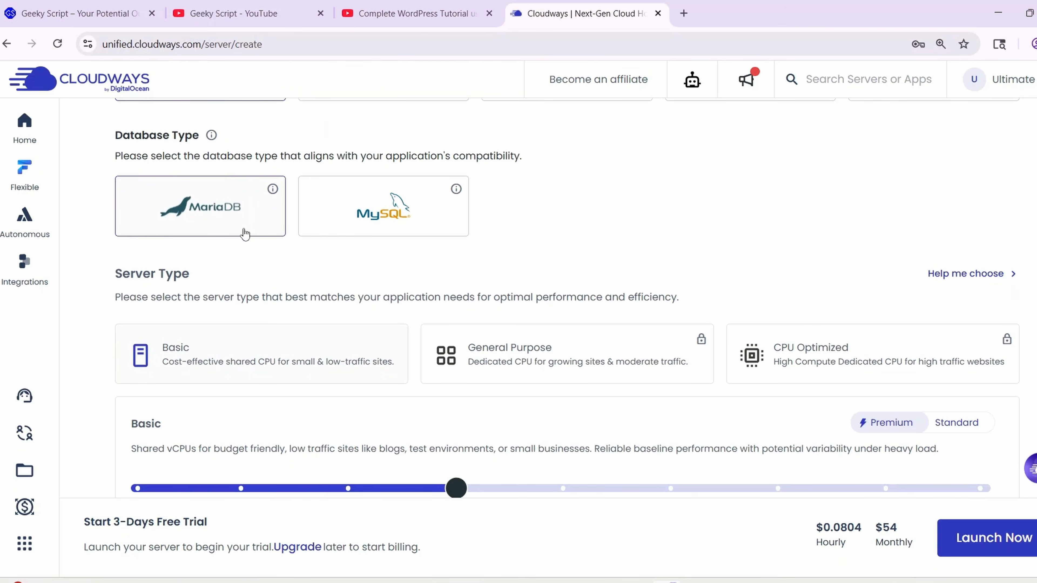
scroll(251, 239, "down", 3)
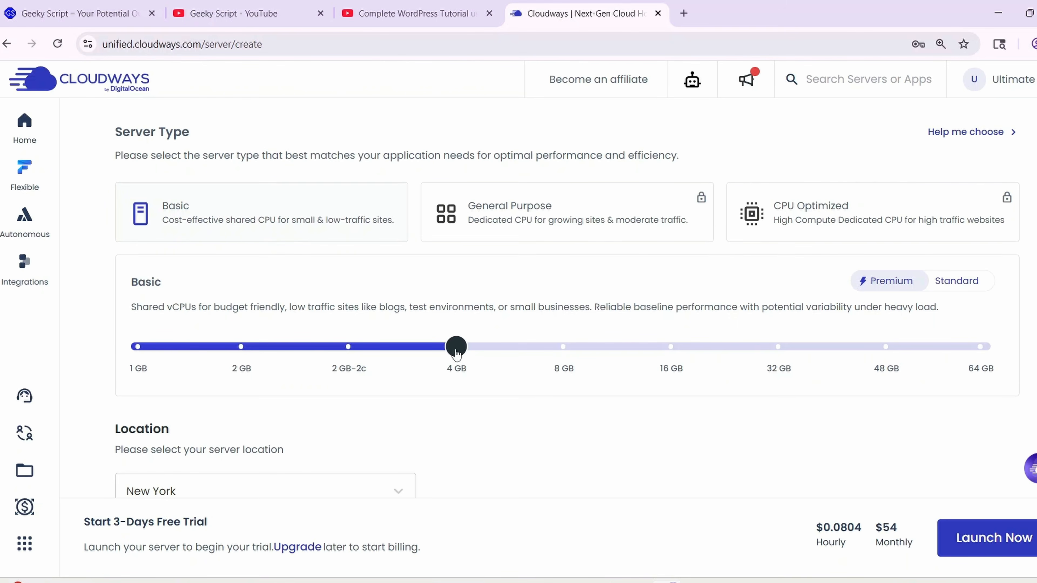
left_click_drag(451, 349, 131, 353)
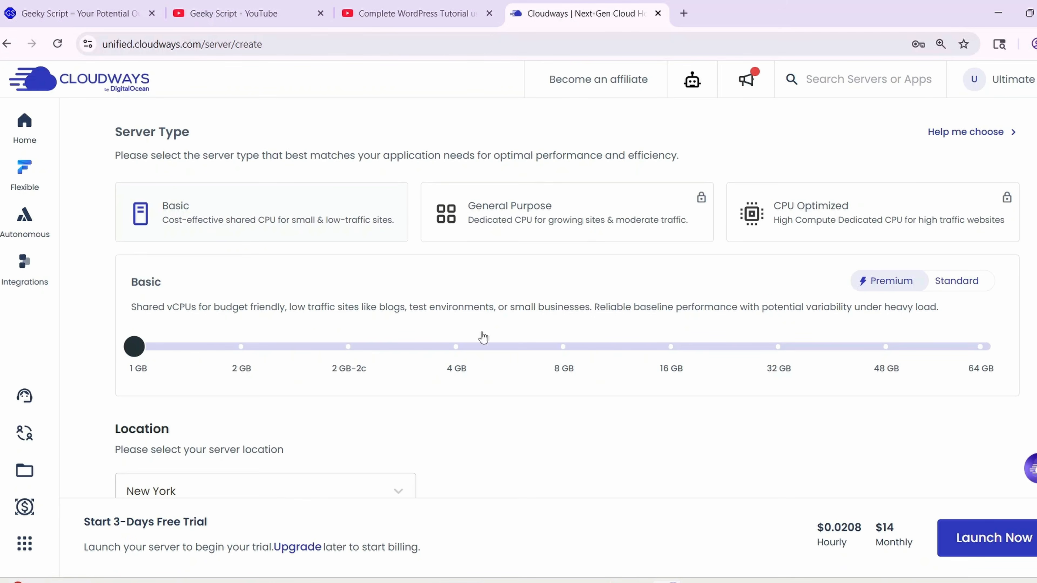
left_click_drag(825, 528, 921, 552)
left_click(458, 342)
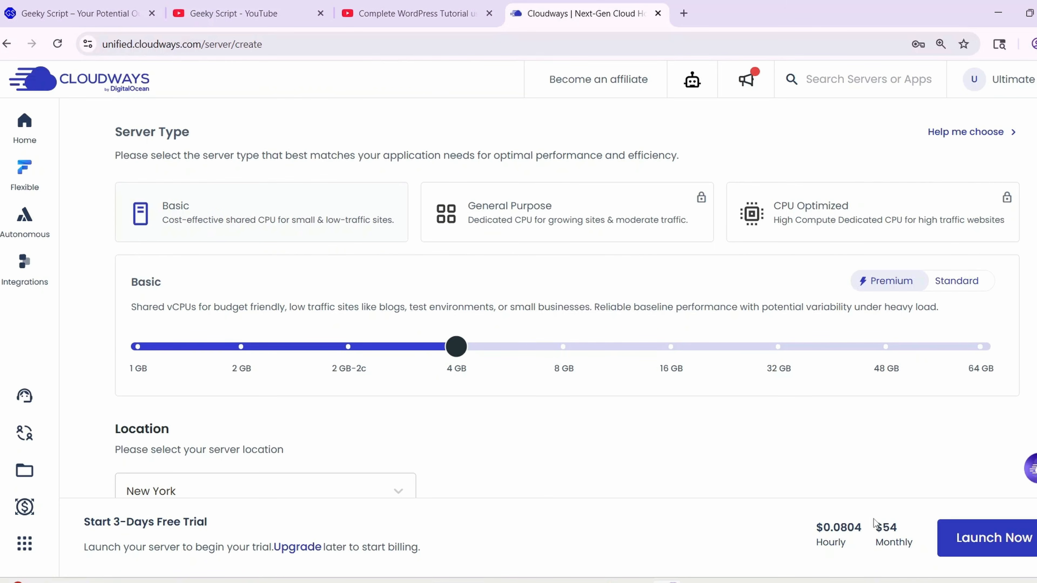
left_click_drag(450, 350, 95, 335)
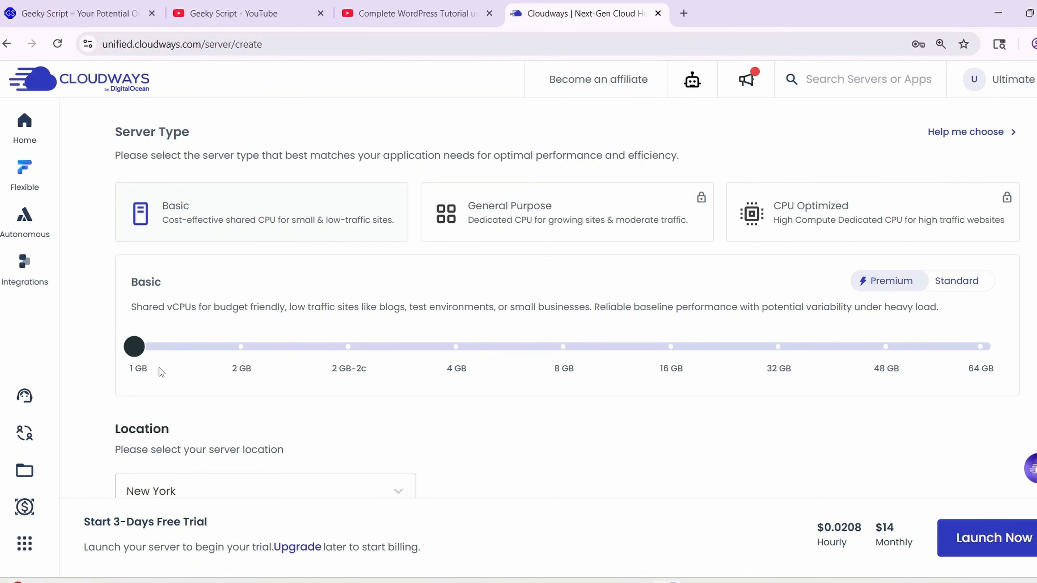
left_click_drag(876, 525, 912, 542)
left_click(911, 543)
scroll(233, 403, "down", 2)
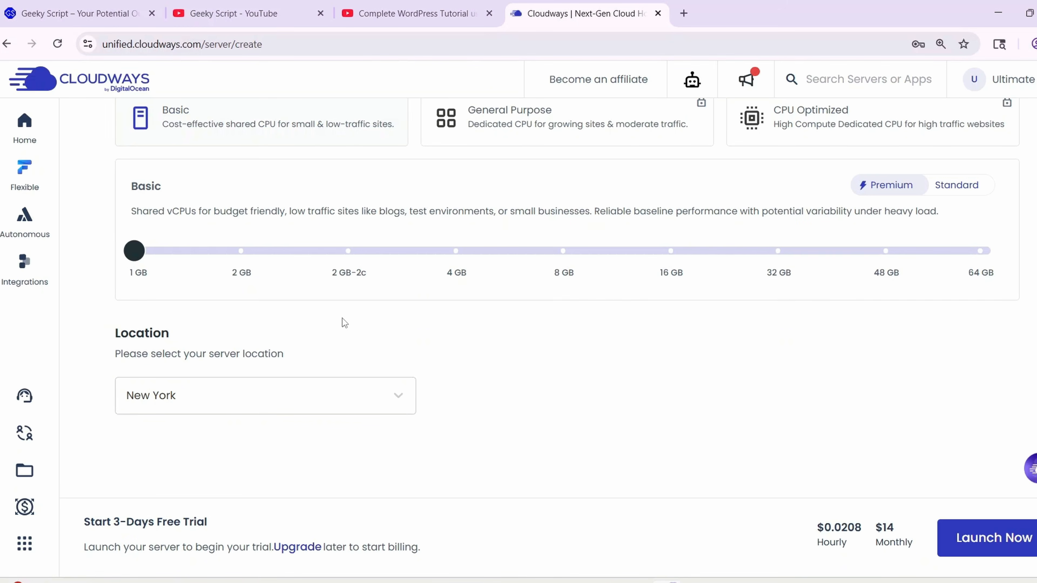
Pick Bangalore from the server location list and launch the server
left_click(263, 403)
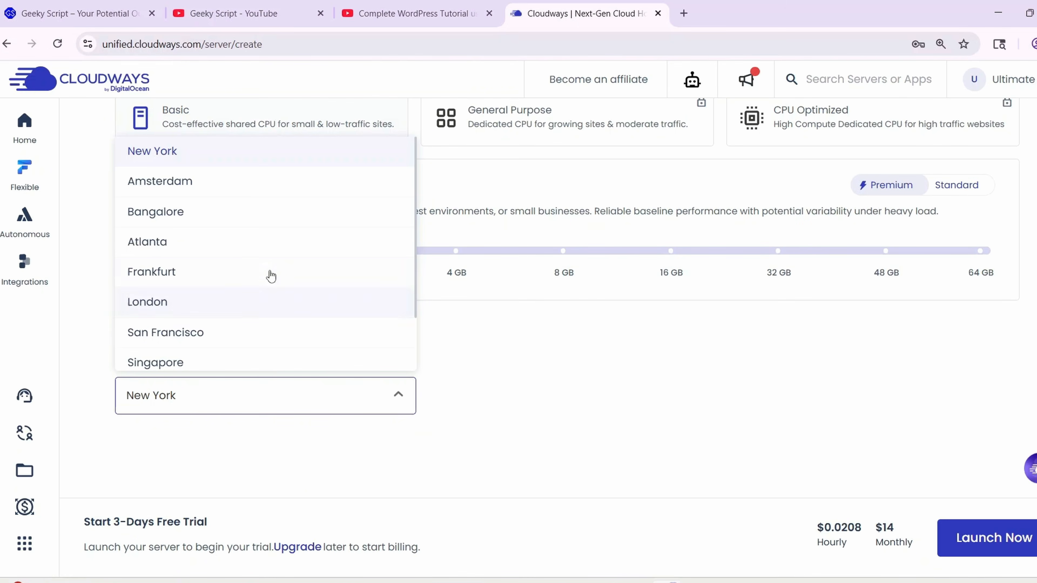
scroll(270, 276, "down", 2)
scroll(271, 276, "up", 2)
scroll(182, 306, "down", 2)
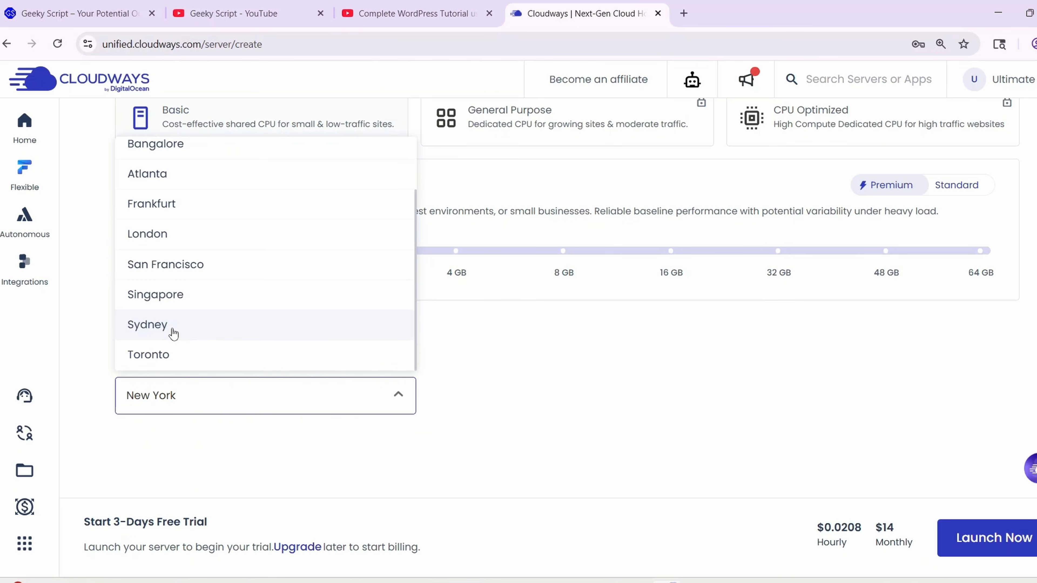
scroll(250, 346, "up", 2)
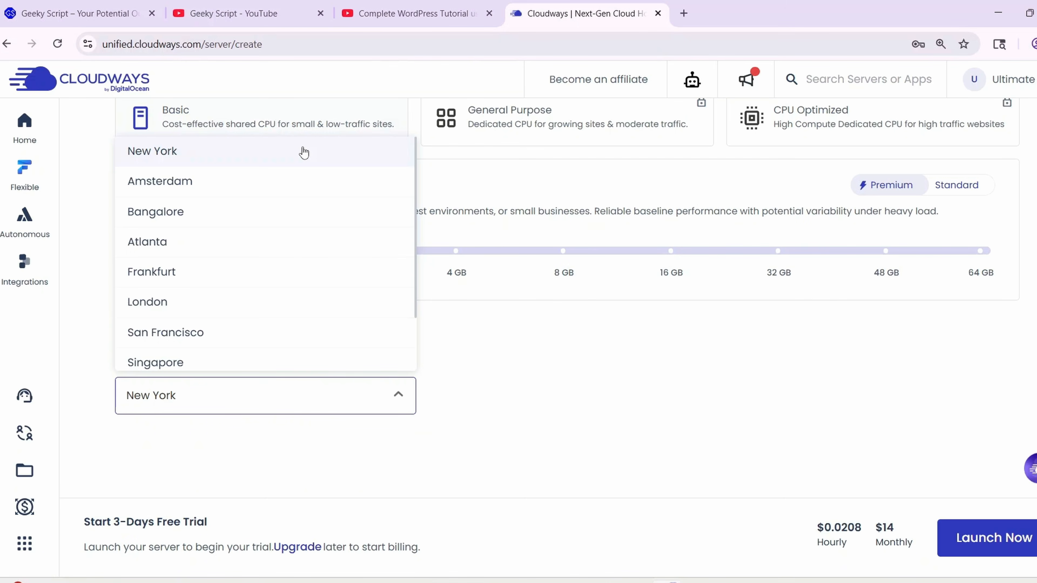
left_click(186, 217)
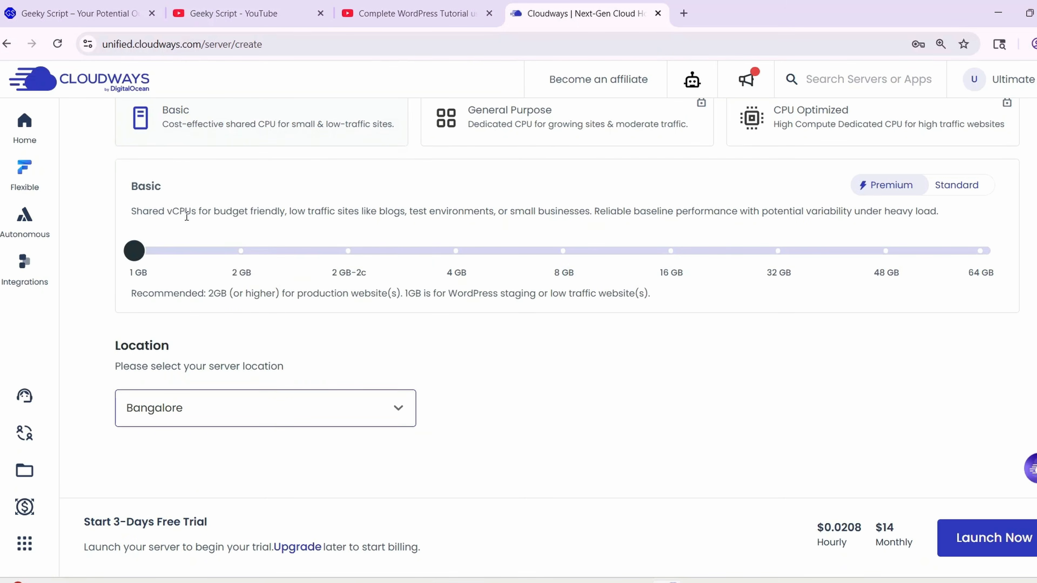
scroll(409, 353, "down", 1)
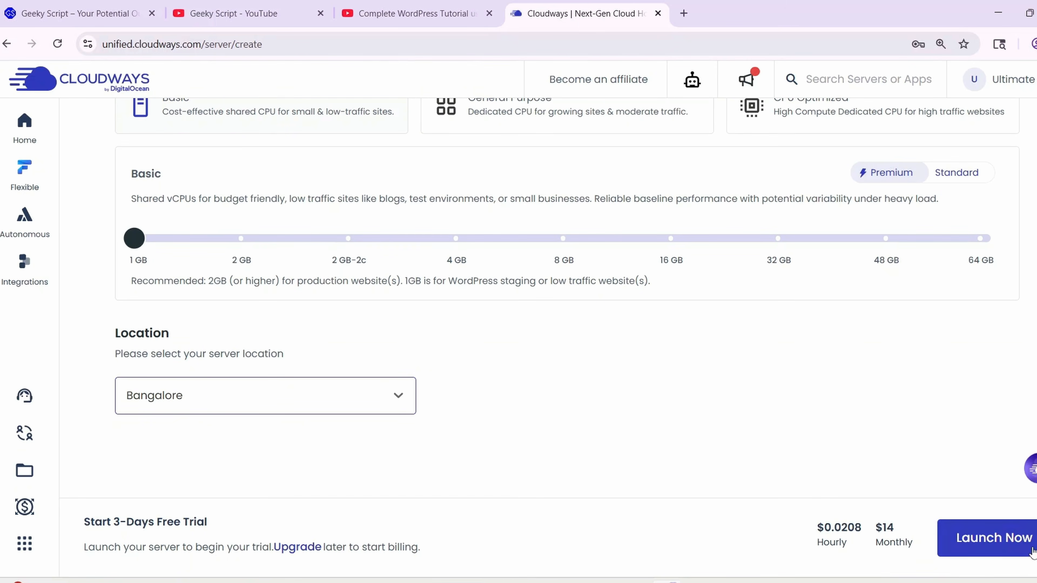
left_click(1017, 549)
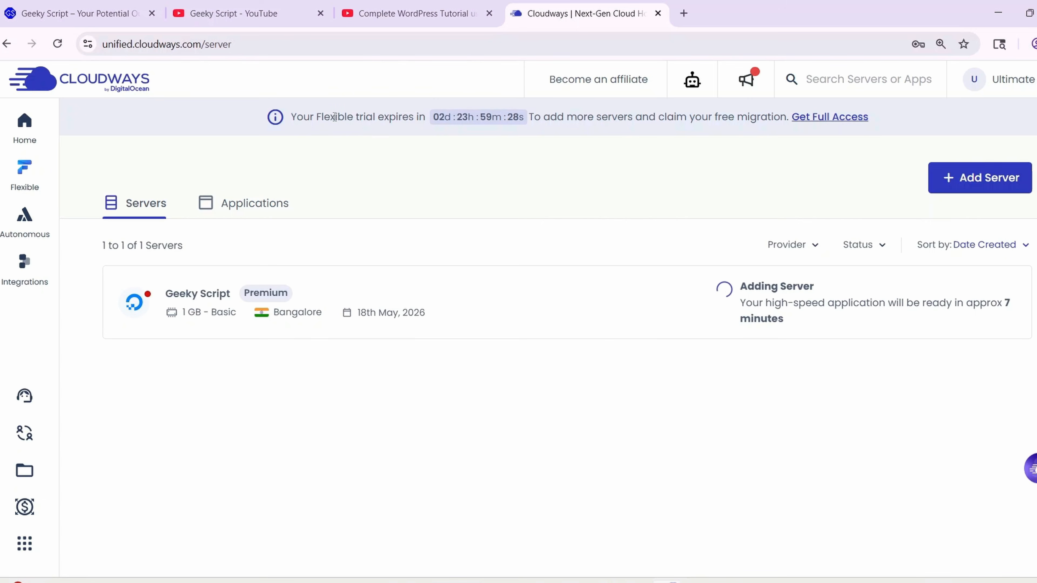
Highlight the trial expiry banner and countdown while the Geeky Script server finishes setting up
left_click_drag(346, 116, 614, 118)
left_click(506, 133)
left_click_drag(430, 121, 556, 118)
left_click(556, 119)
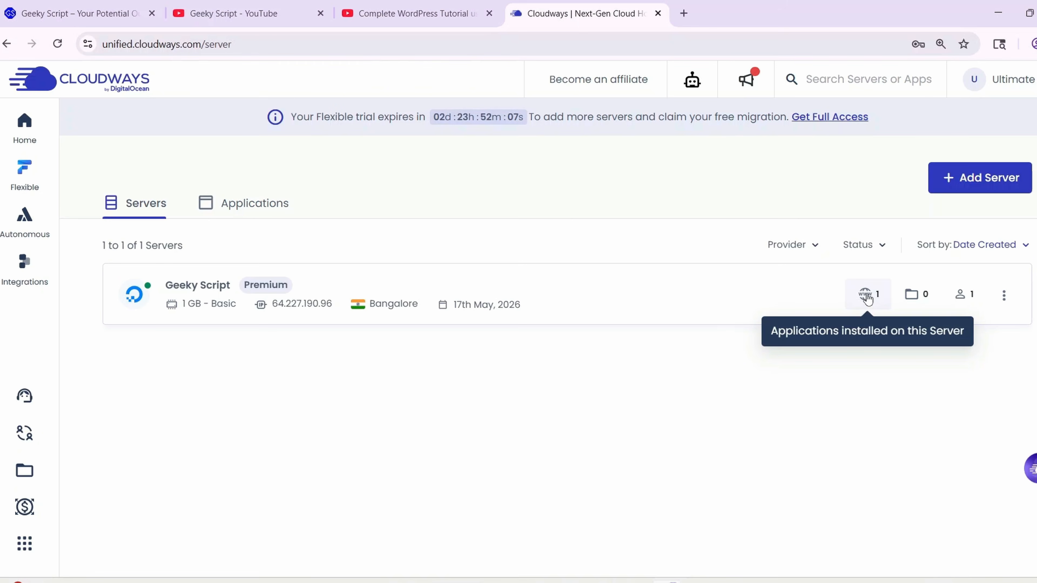
Open My cafe from the server's applications and load its live site in a new tab
left_click(866, 295)
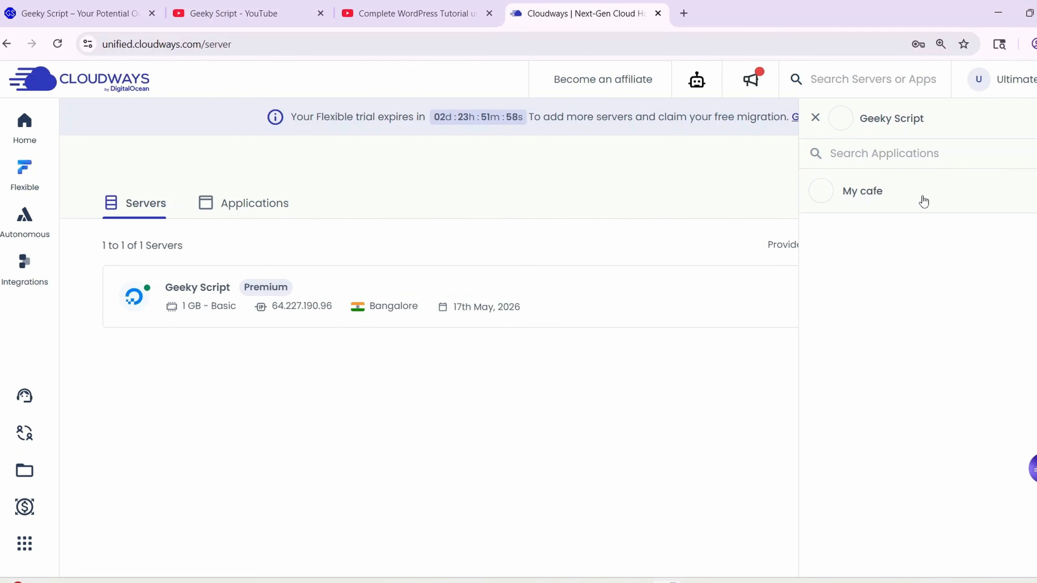
left_click(872, 197)
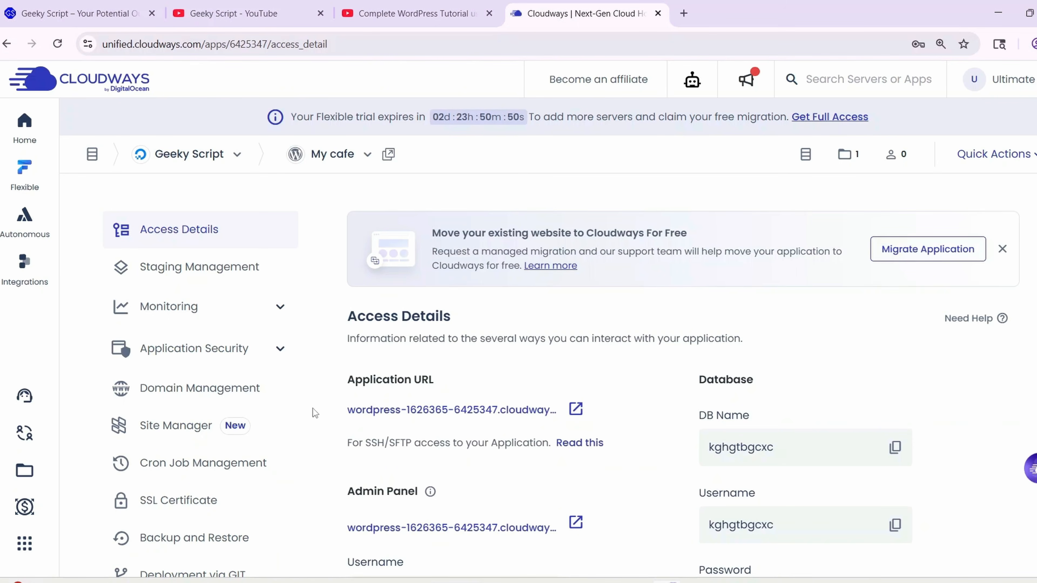
left_click(576, 409)
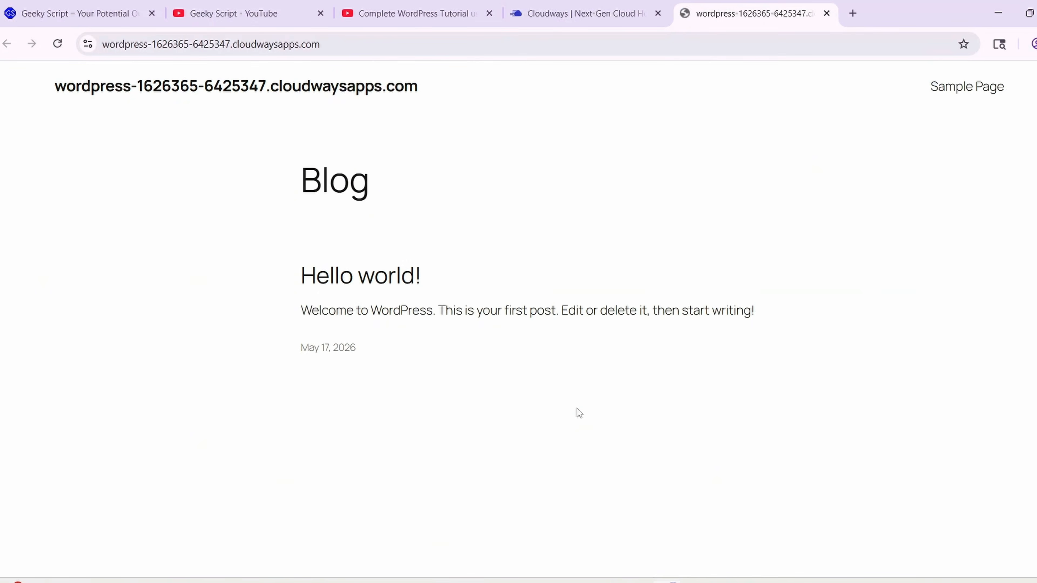
scroll(405, 237, "down", 5)
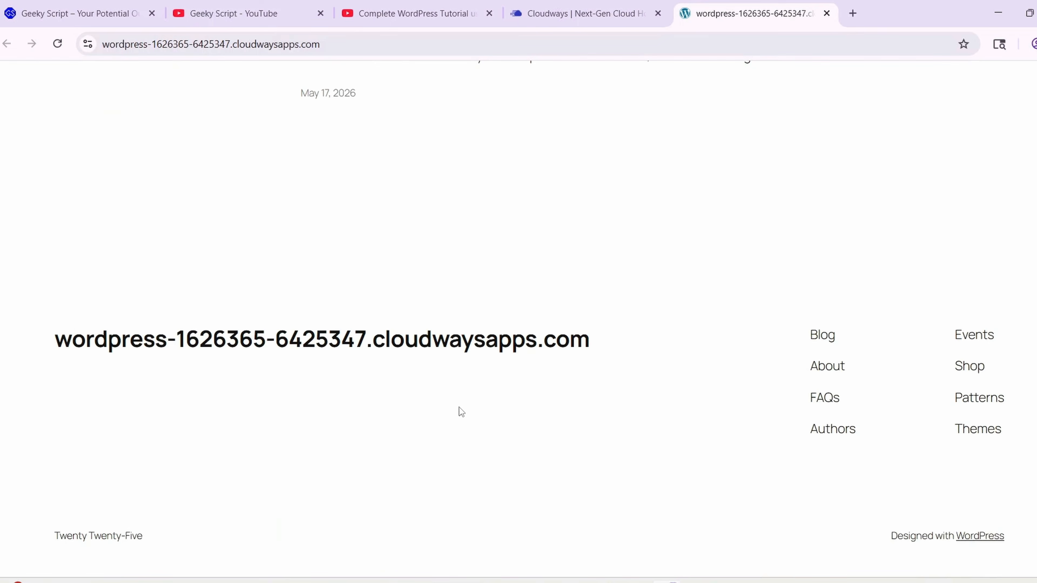
scroll(458, 424, "up", 10)
left_click(350, 44)
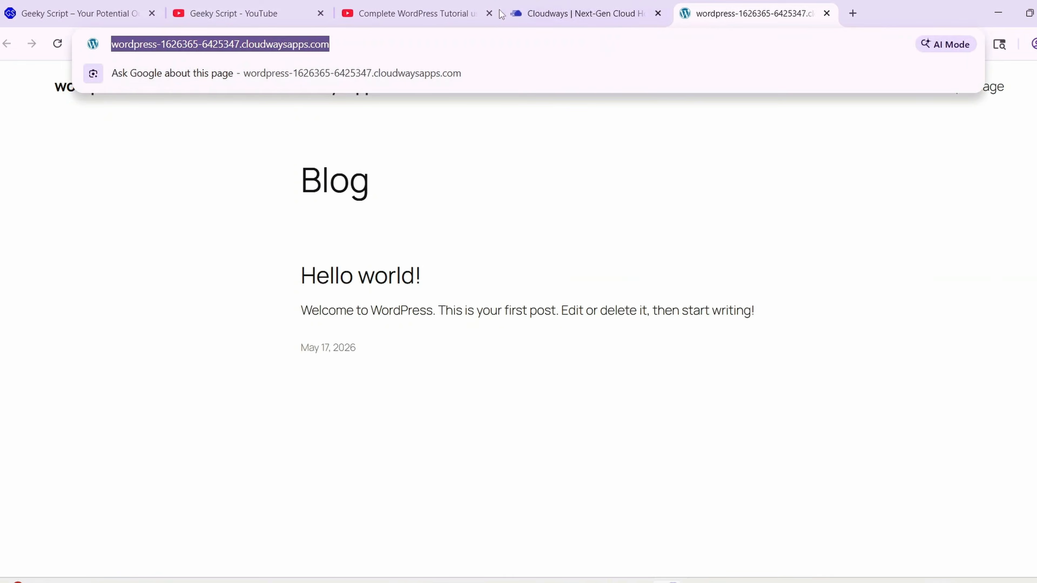
Look over the WordPress tutorial playlist title and the live site's full web address
left_click(417, 13)
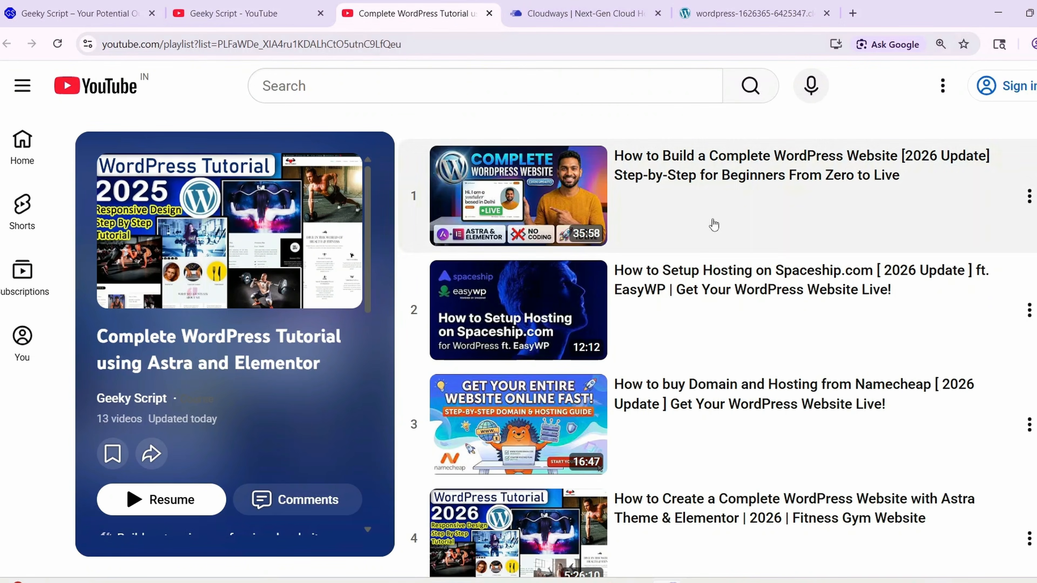
left_click_drag(92, 338, 329, 367)
left_click(328, 362)
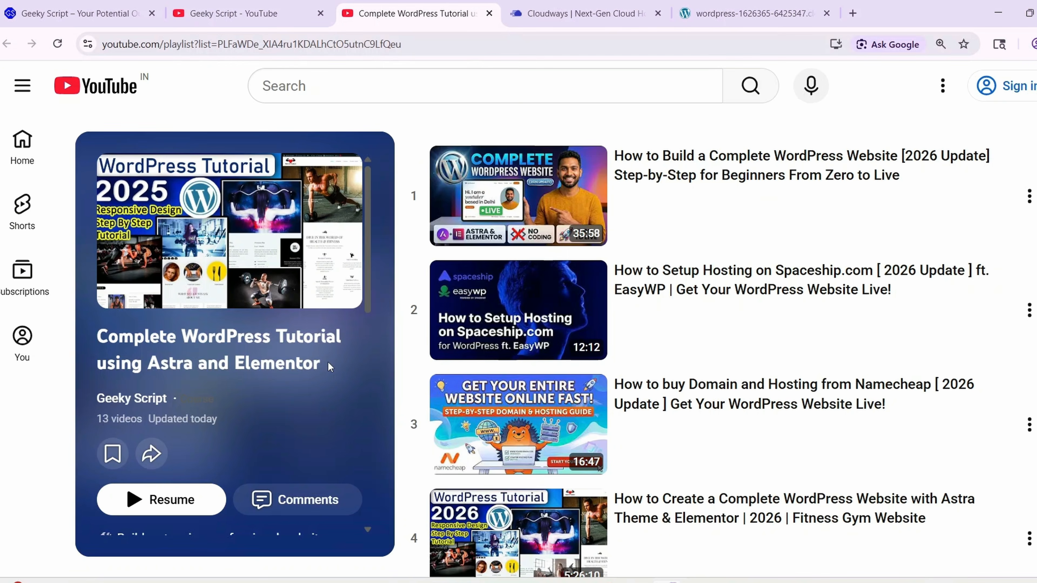
left_click(574, 8)
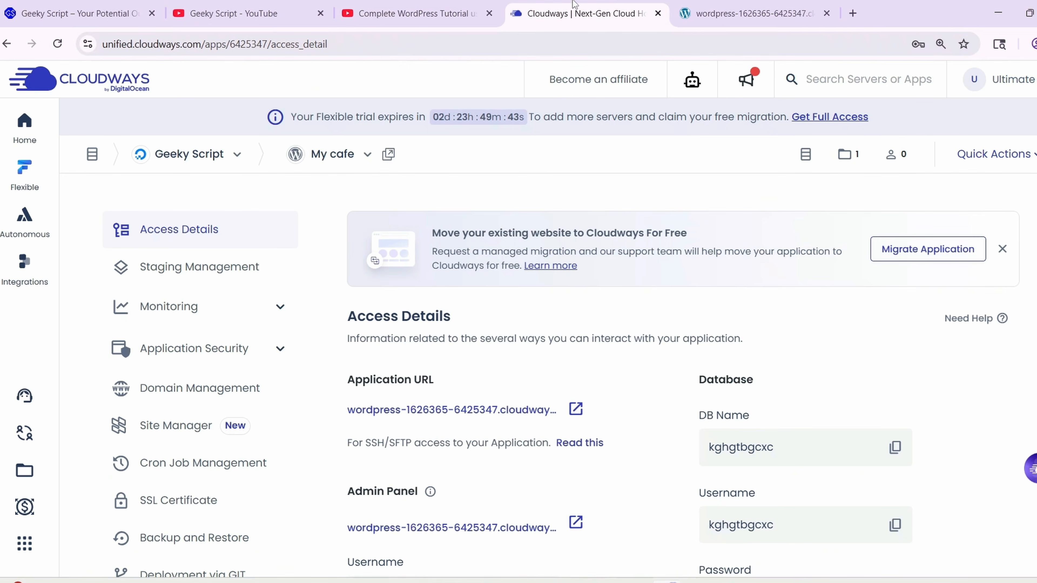
left_click(741, 8)
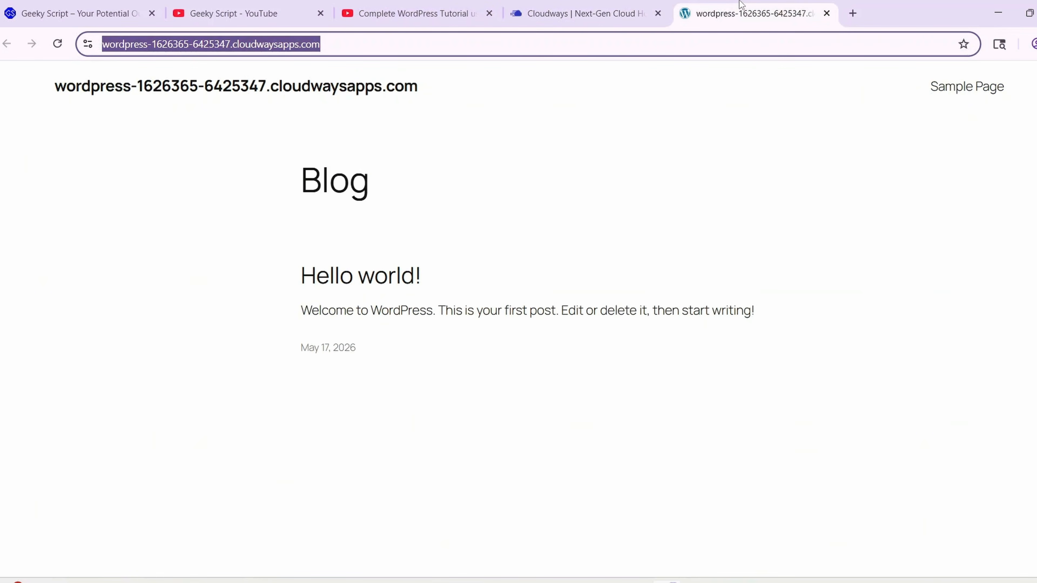
left_click(398, 43)
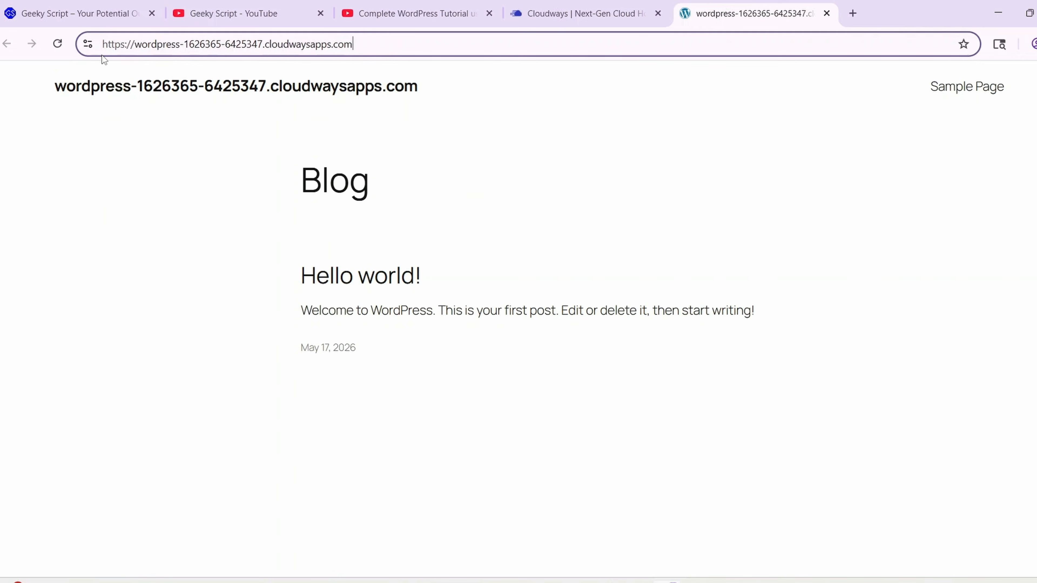
left_click_drag(106, 46, 442, 58)
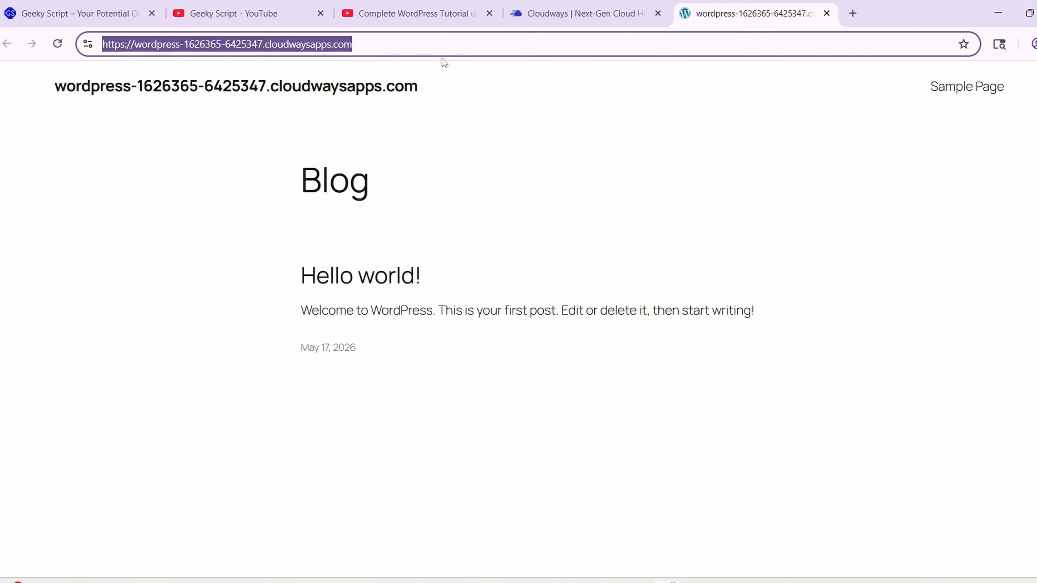
left_click(518, 163)
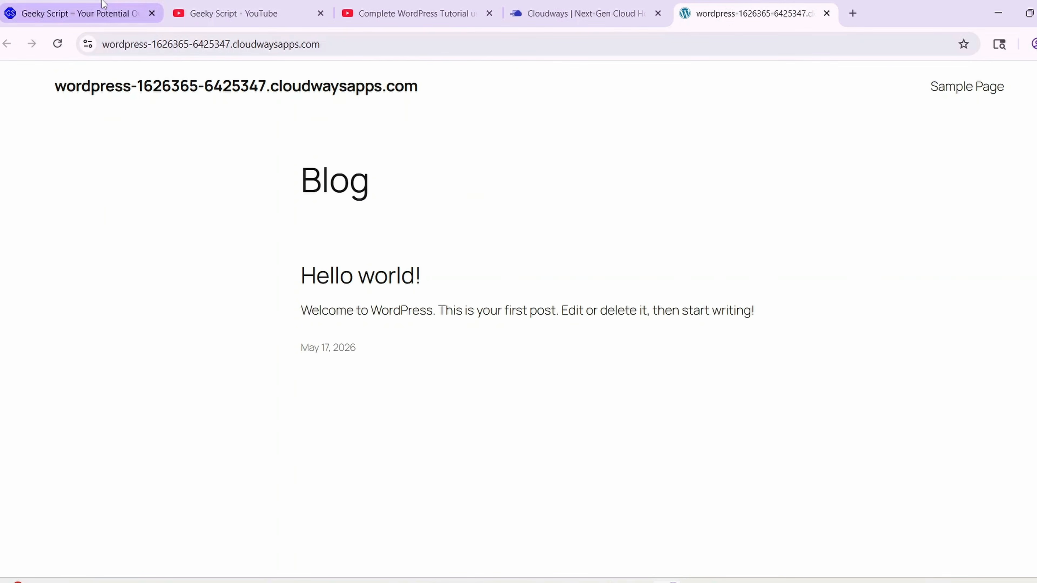
Review the geekyscript.com and YouTube channel addresses, then come back to the Cloudways Access Details
left_click(105, 5)
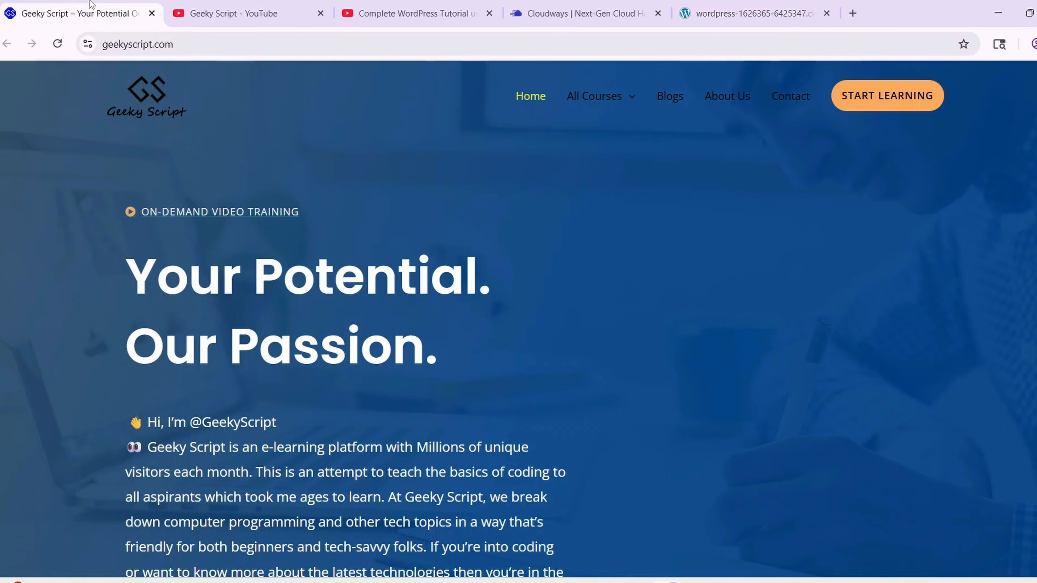
left_click(105, 44)
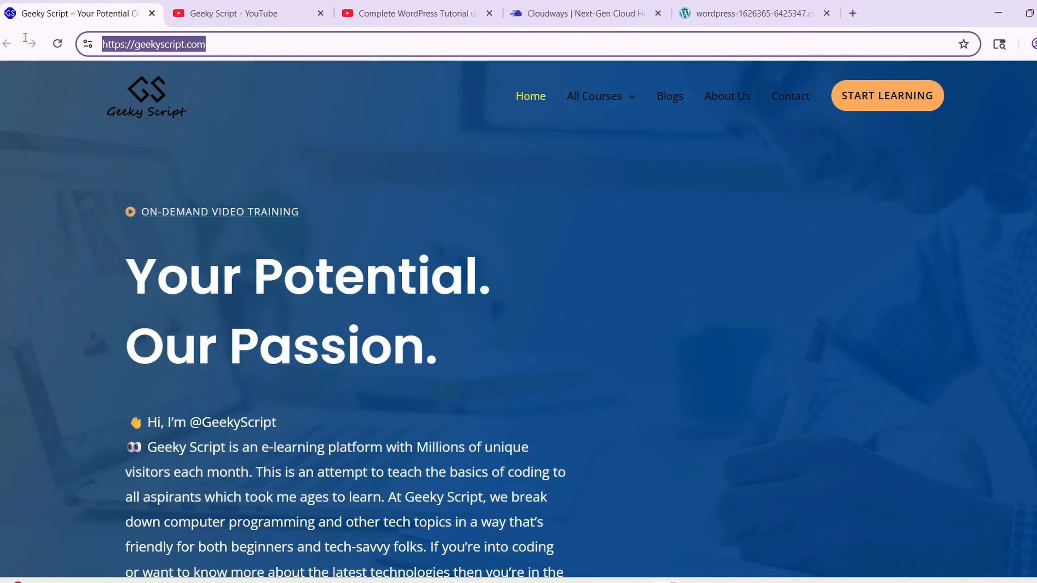
left_click(232, 13)
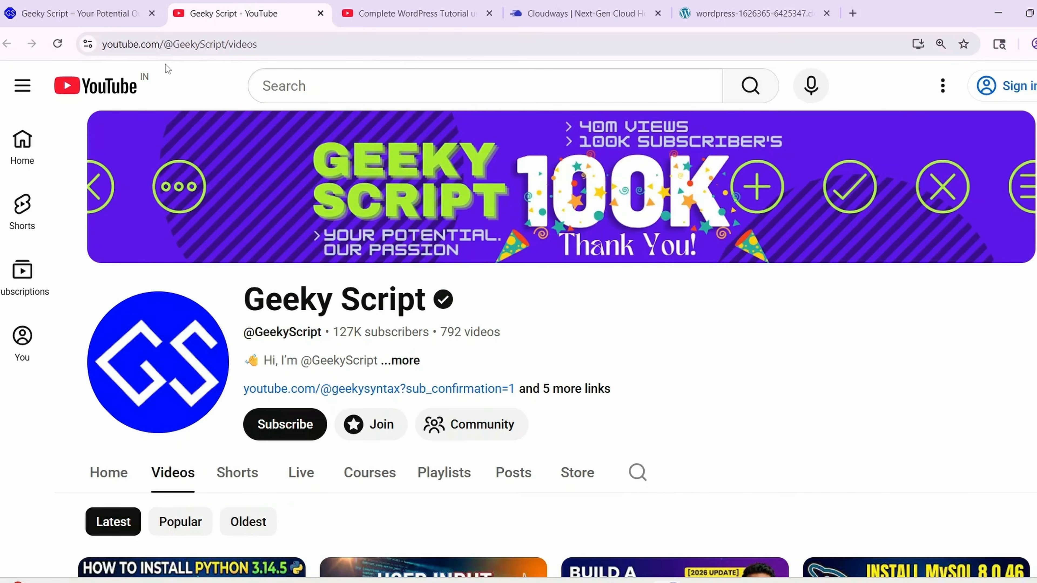
left_click(166, 44)
left_click(171, 43)
left_click_drag(225, 44, 146, 46)
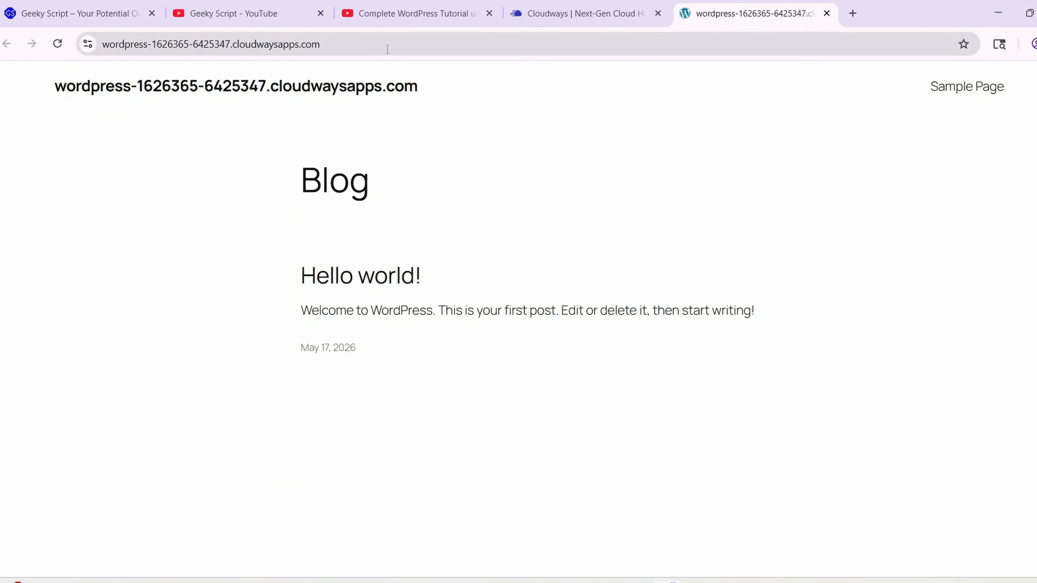
left_click(390, 7)
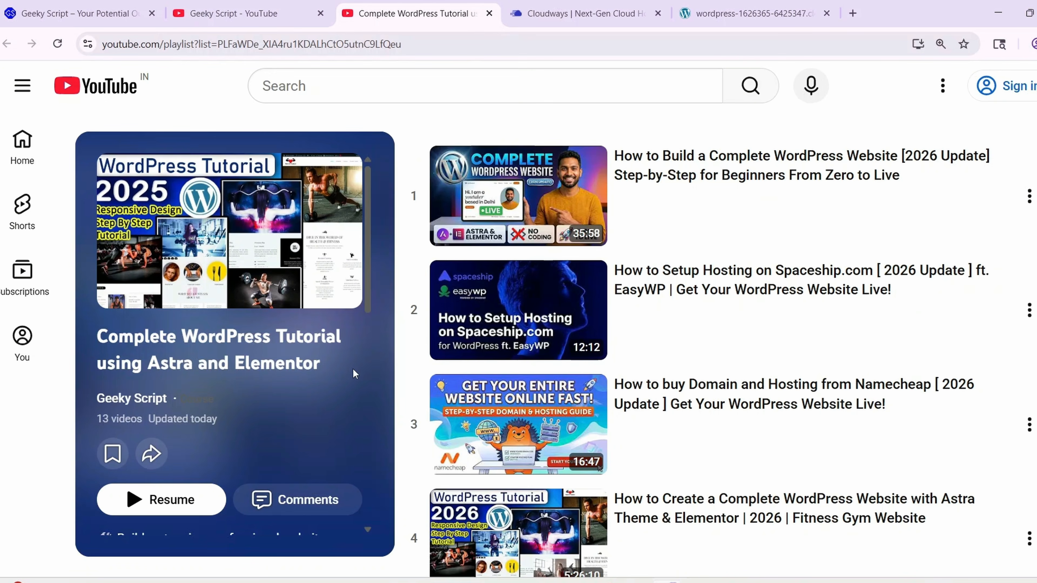
left_click(703, 3)
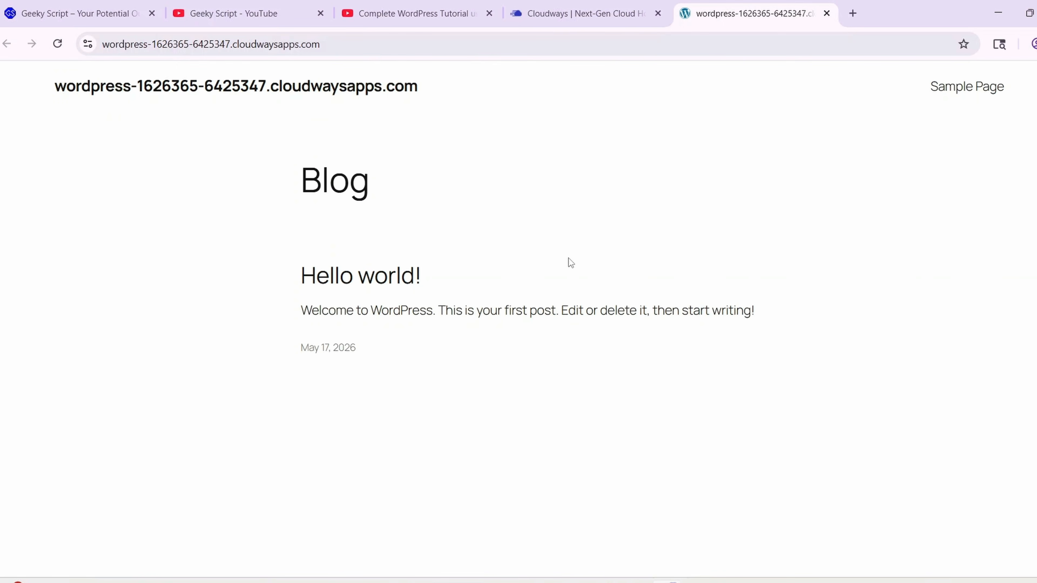
left_click(645, 13)
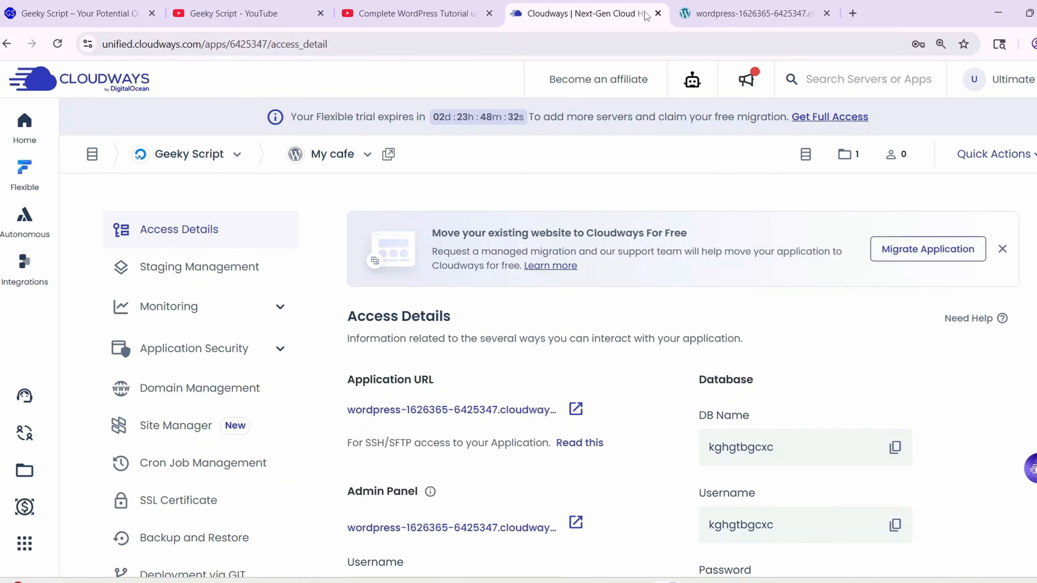
Open the WordPress admin login page and paste in the admin username copied from Cloudways
scroll(622, 428, "down", 6)
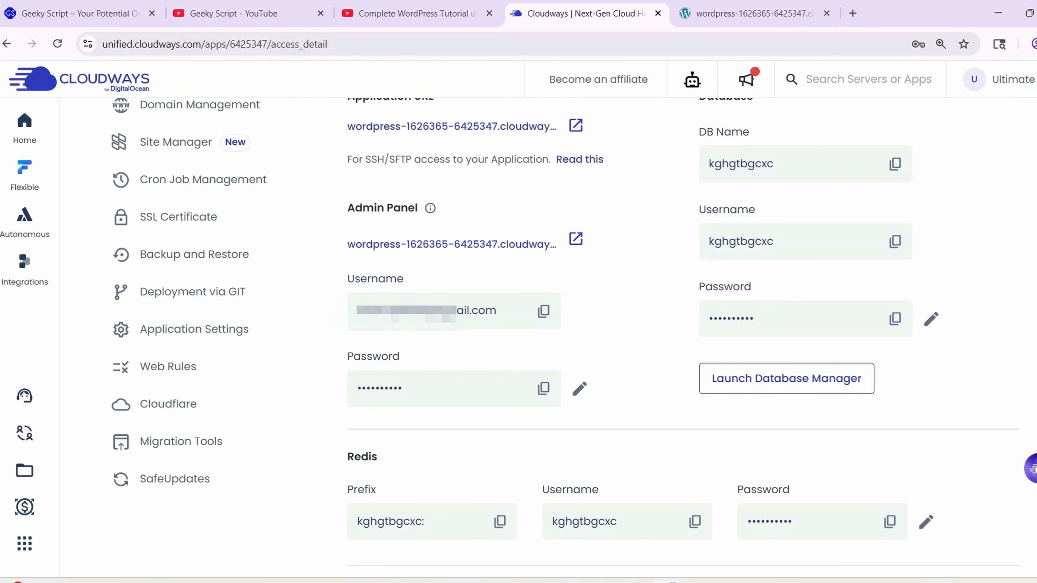
mouse_move(442, 387)
left_click(576, 240)
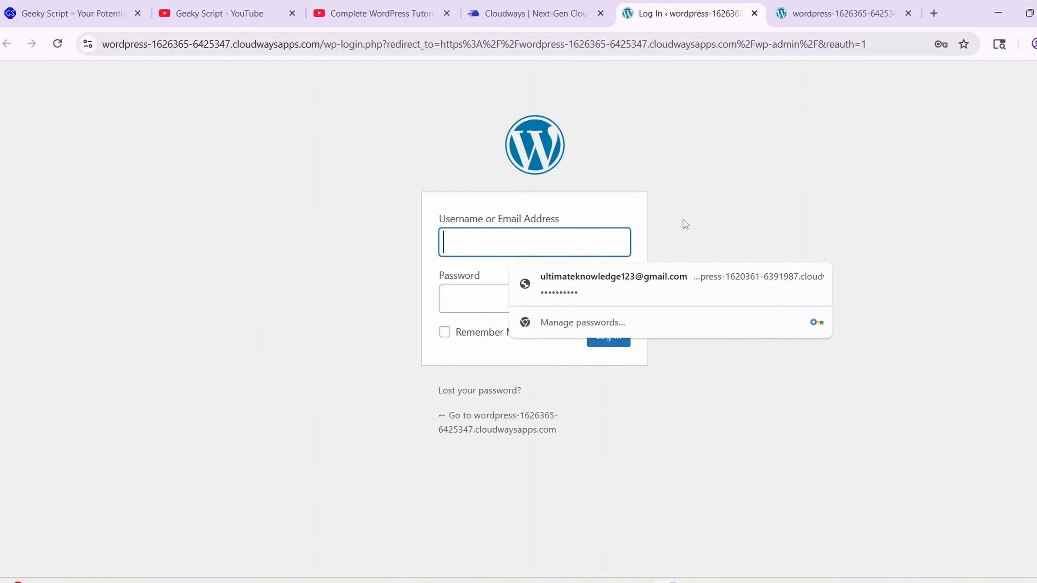
left_click(713, 218)
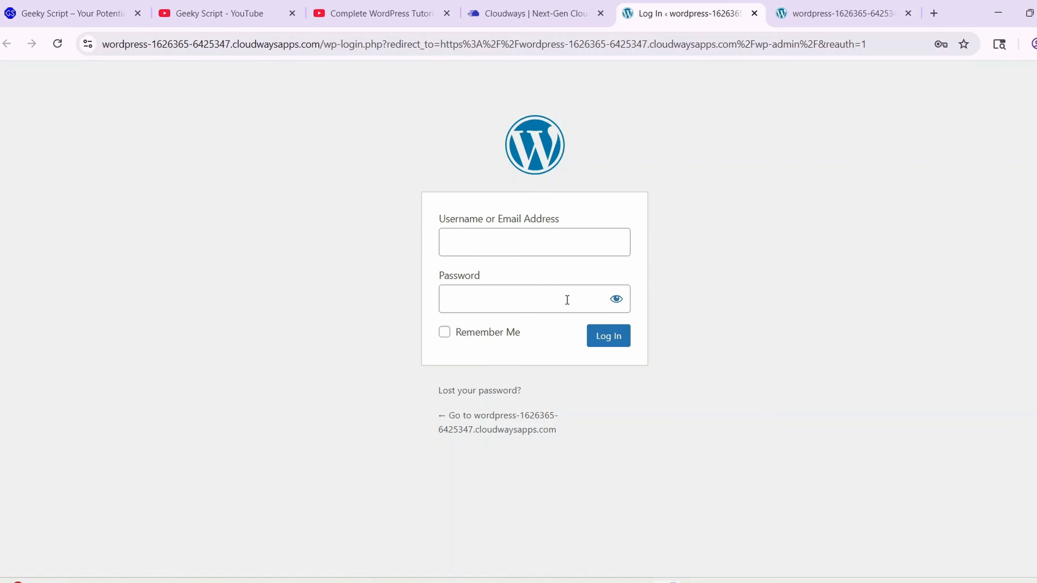
left_click(523, 10)
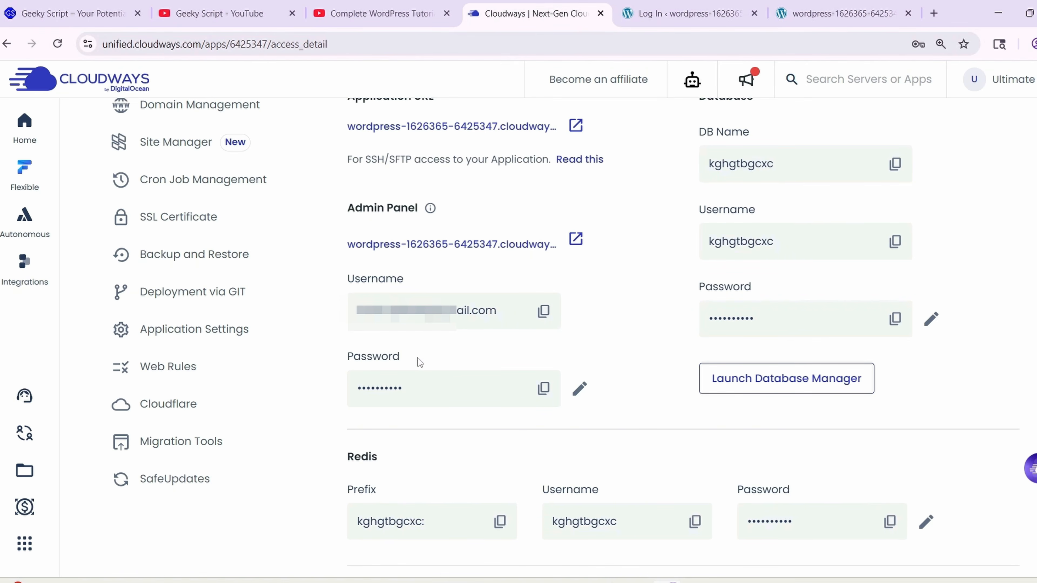
left_click(550, 316)
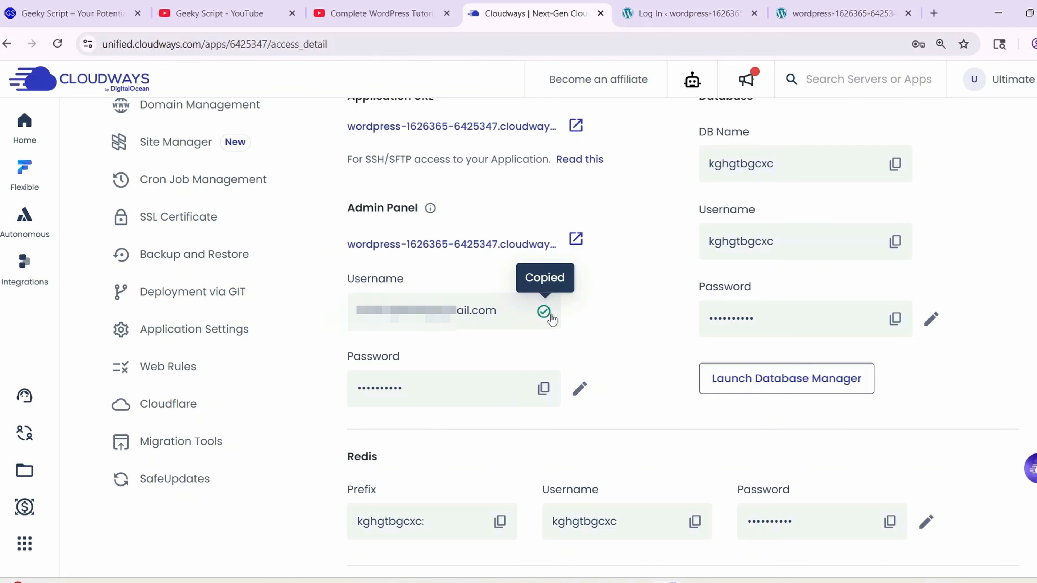
left_click(686, 13)
left_click(596, 236)
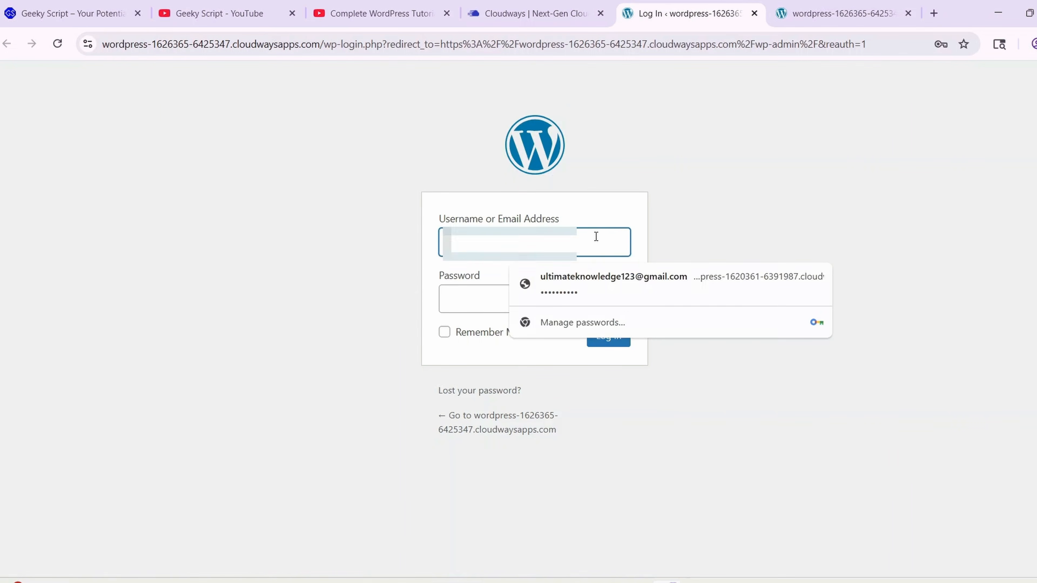
key("ctrl+v")
Paste the admin password, tick Remember Me, log in and dismiss the Object Cache Pro notice
left_click(552, 4)
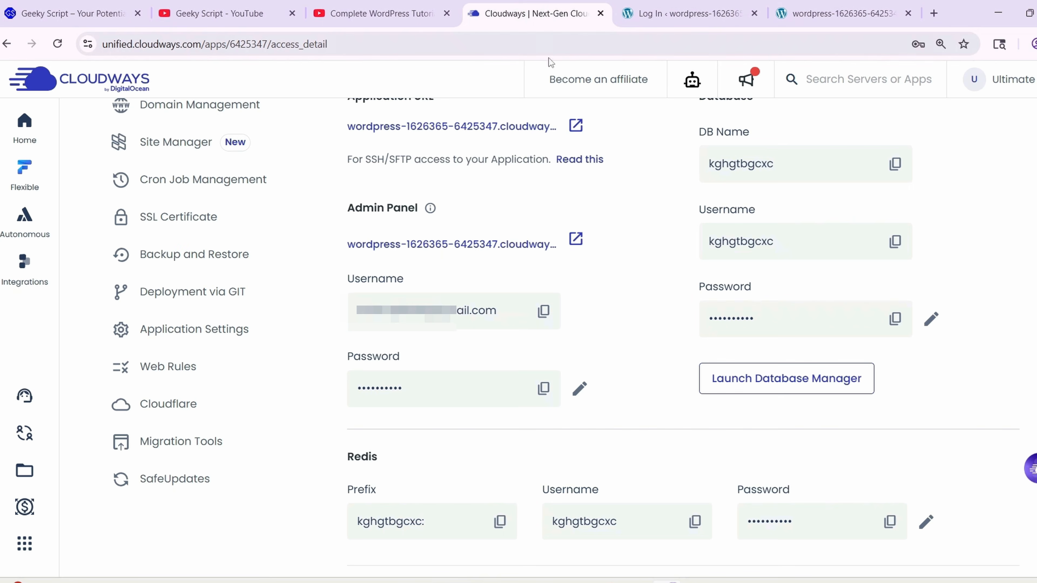
left_click(543, 388)
left_click(631, 16)
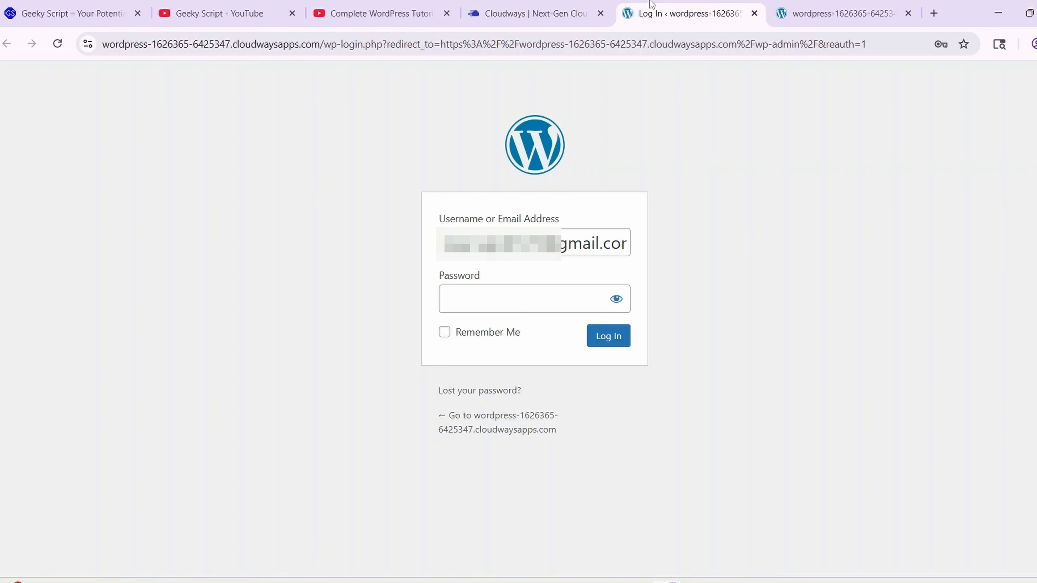
left_click(514, 289)
key("ctrl+v")
left_click(538, 327)
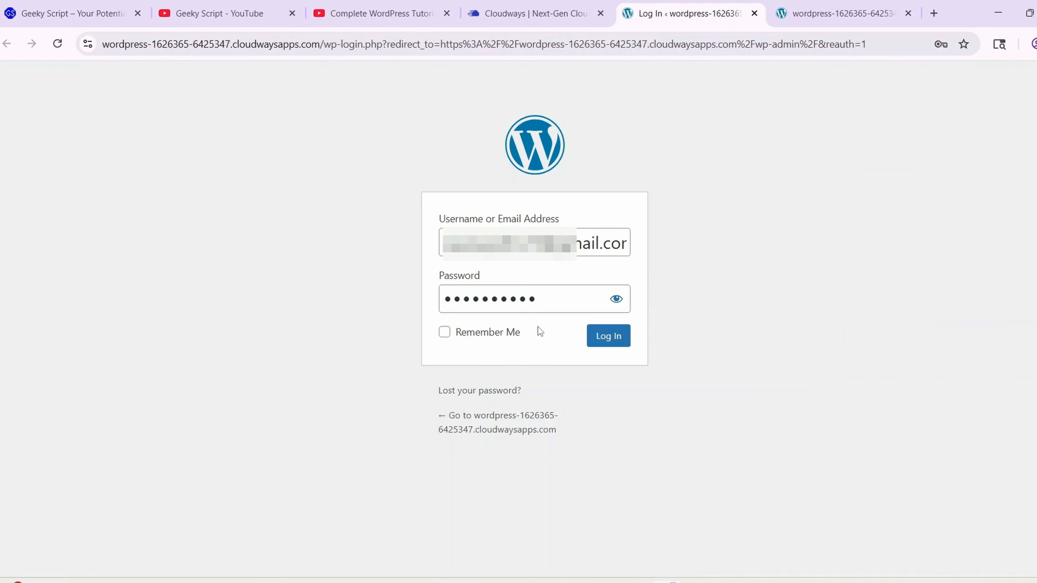
left_click(495, 337)
left_click(600, 342)
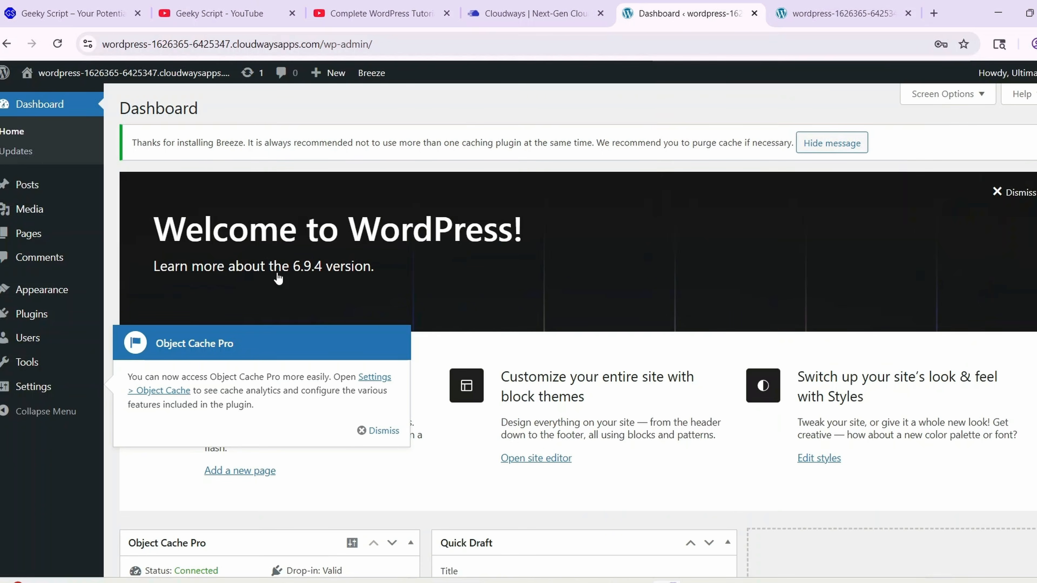
left_click(544, 263)
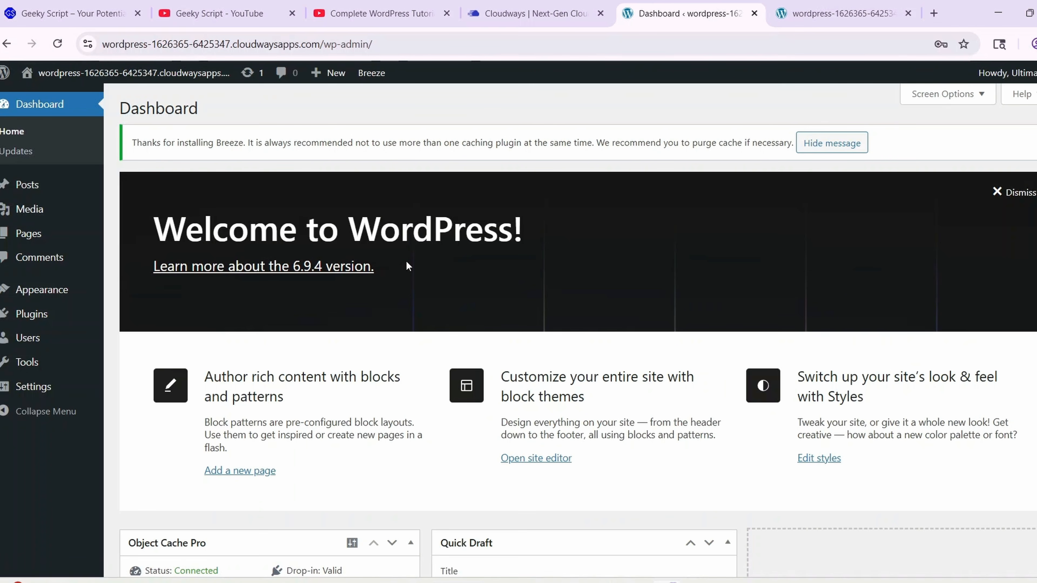
Open the live site from the admin bar's Visit Site link in a new tab
mouse_move(105, 76)
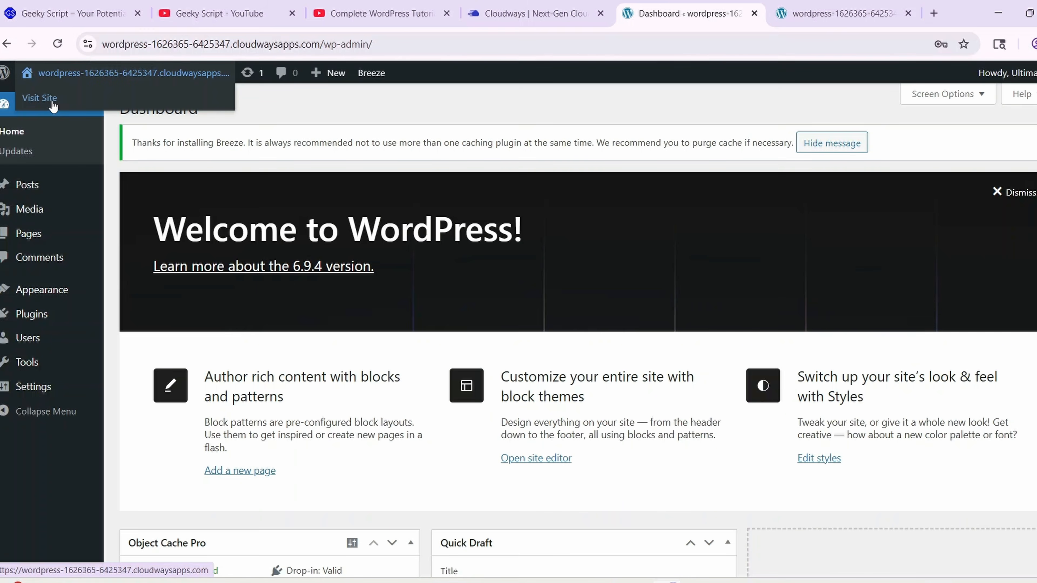
middle_click(44, 102)
left_click(719, 13)
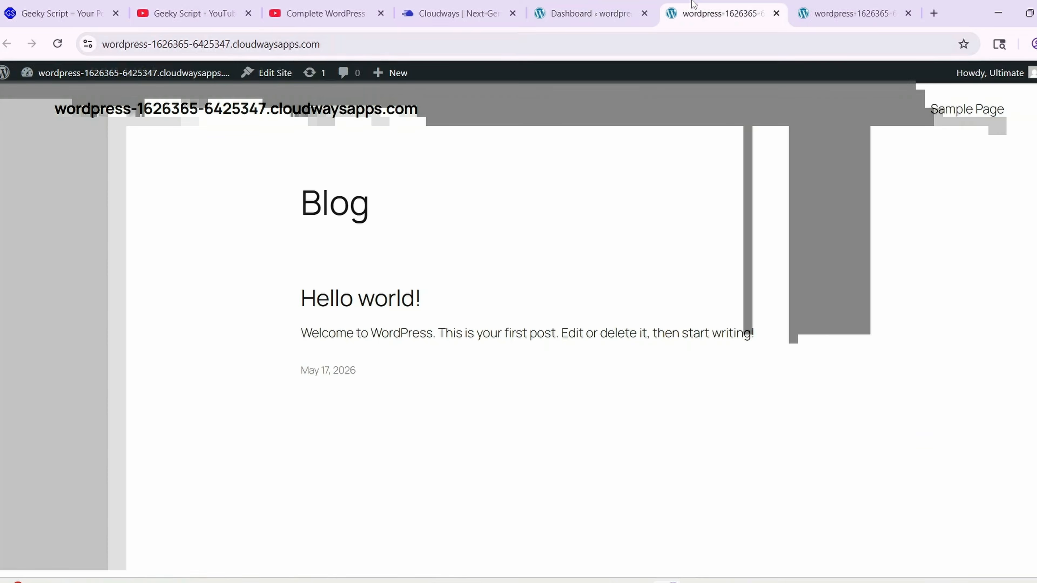
key("ctrl+a")
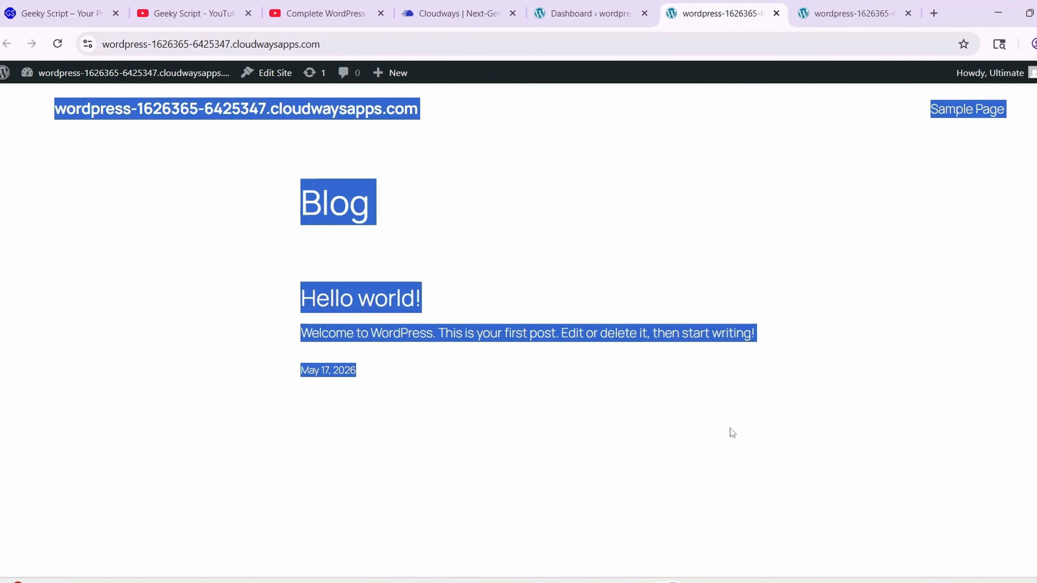
left_click(836, 513)
Scroll through the Blog front page, then go back to the Dashboard tab
scroll(834, 510, "down", 5)
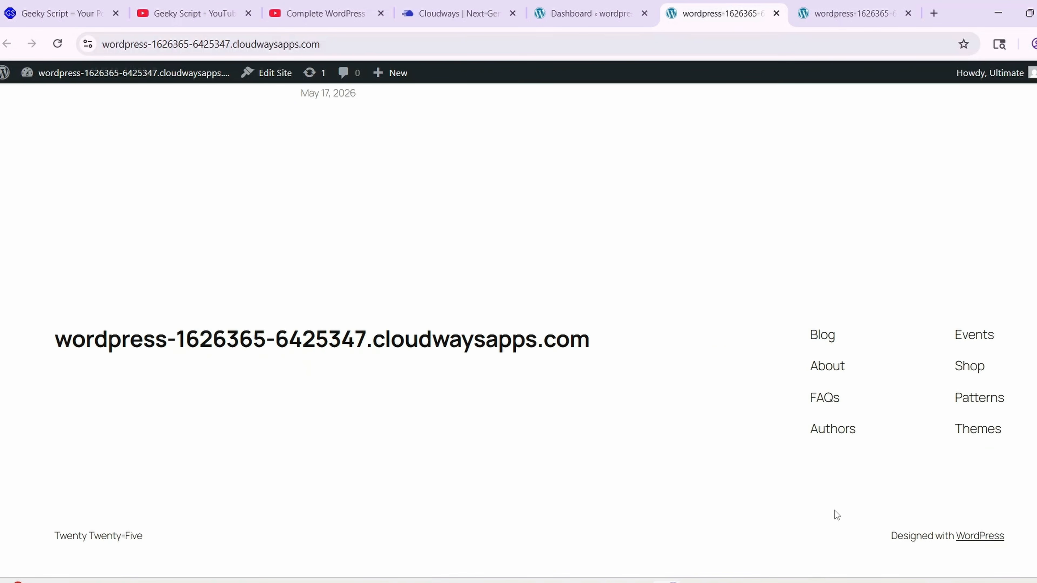
scroll(656, 504, "up", 5)
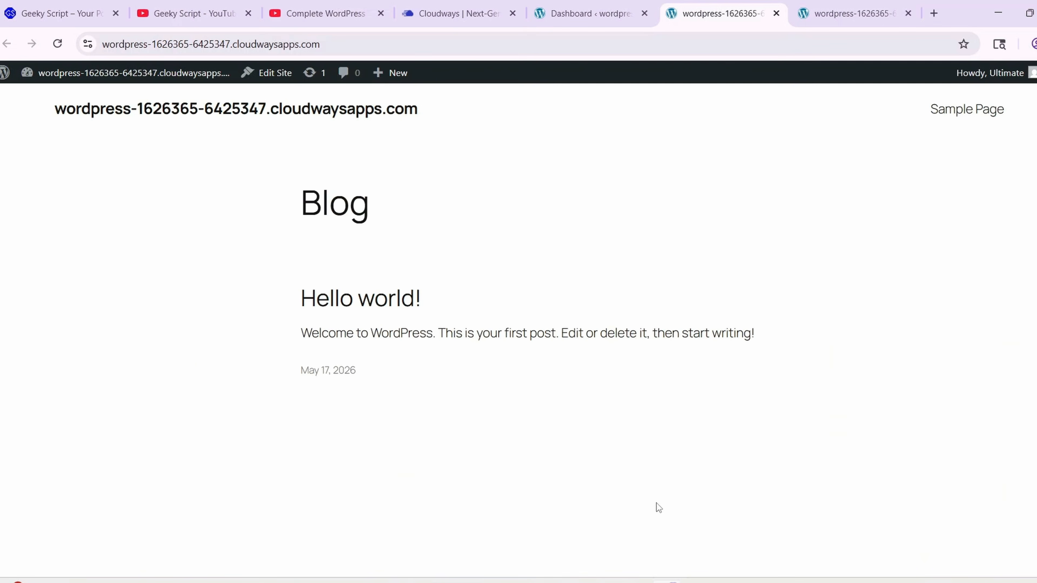
scroll(669, 347, "down", 1)
scroll(670, 348, "down", 3)
scroll(667, 361, "up", 4)
scroll(727, 238, "down", 5)
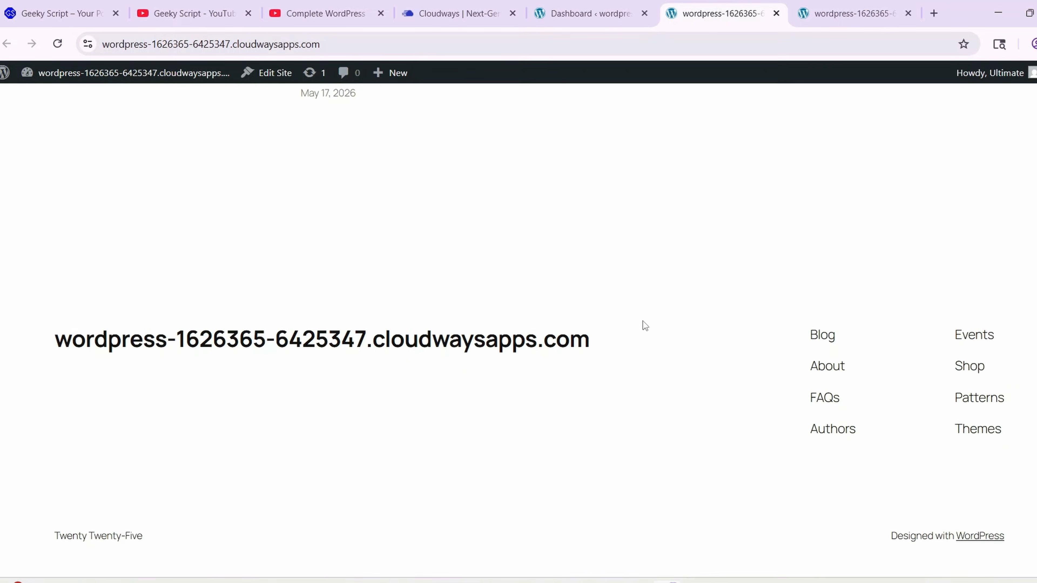
scroll(649, 392, "up", 5)
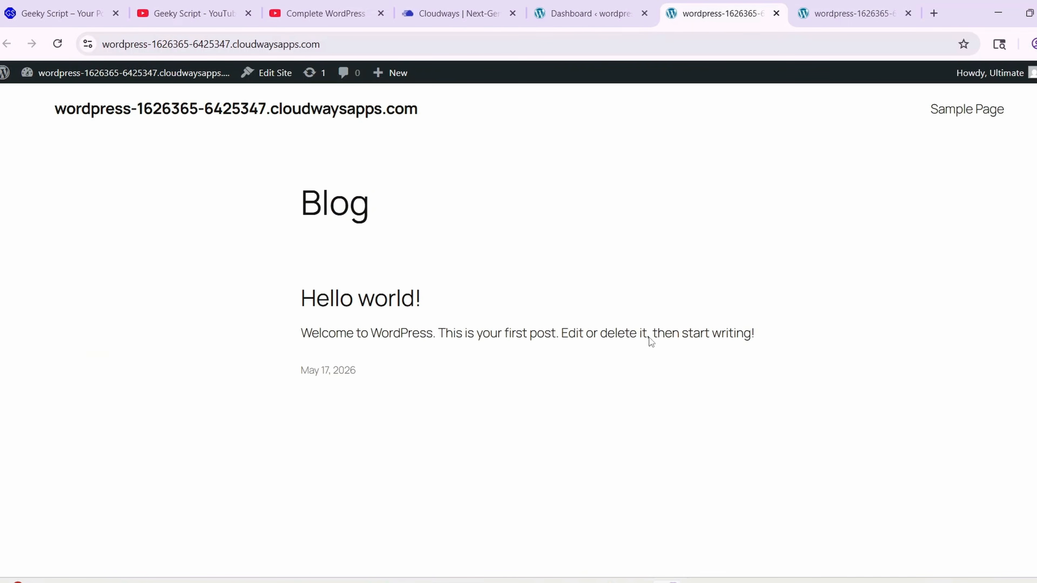
left_click(602, 5)
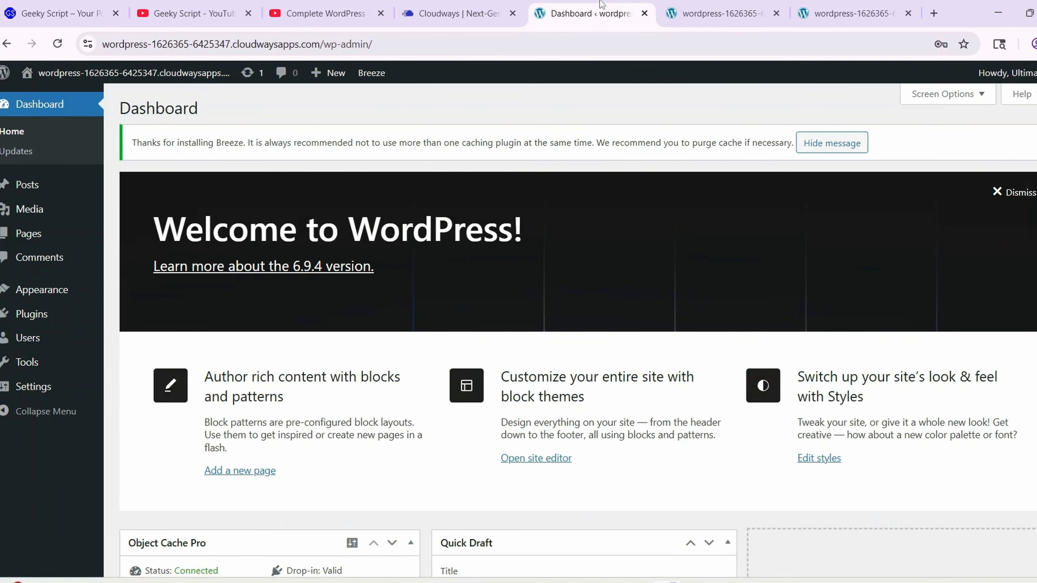
Go to Appearance > Themes > Add Theme and scroll through the available themes
mouse_move(45, 300)
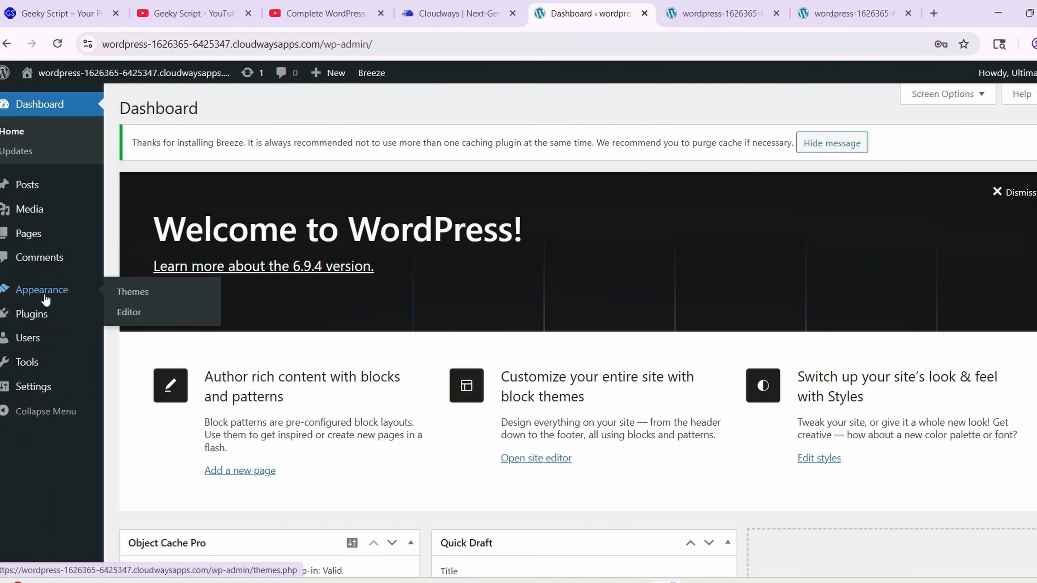
left_click(146, 292)
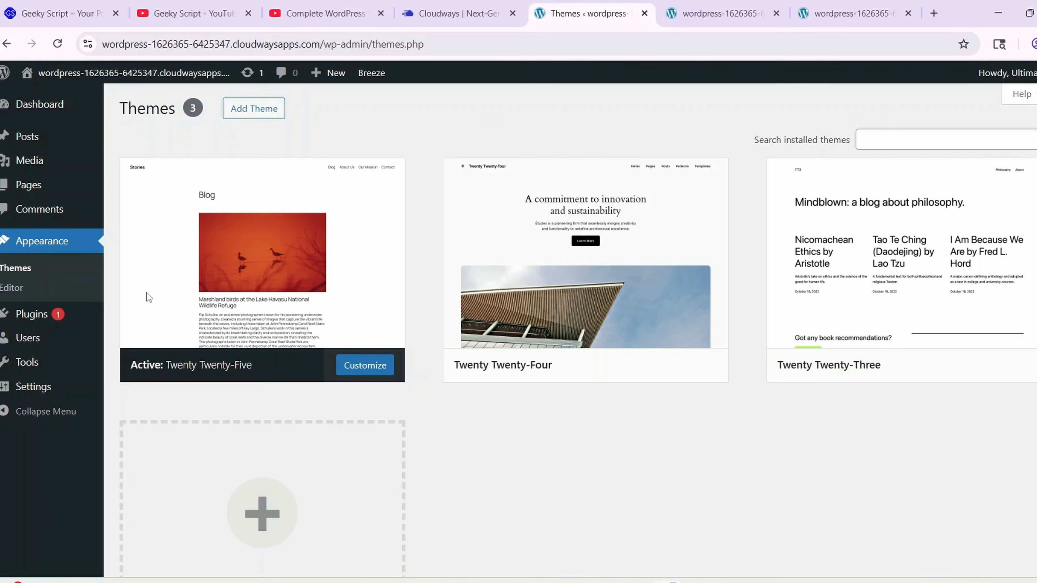
left_click(262, 110)
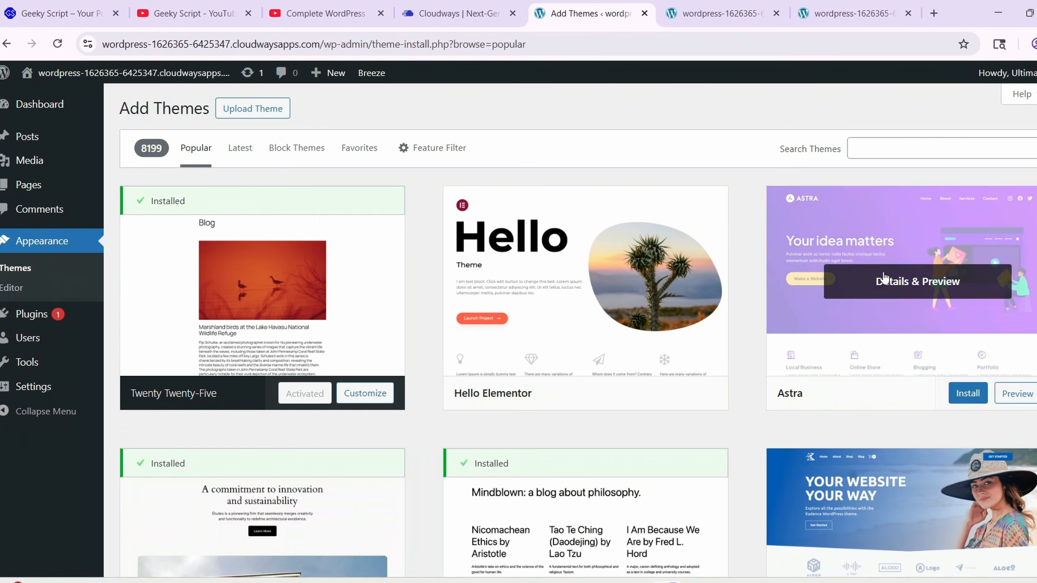
scroll(919, 328, "down", 6)
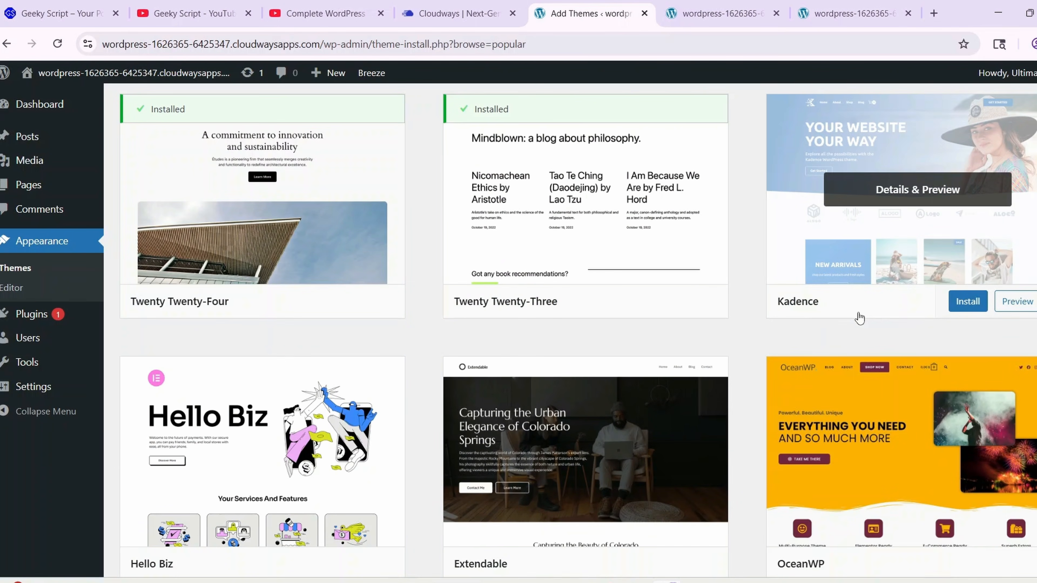
scroll(871, 317, "down", 3)
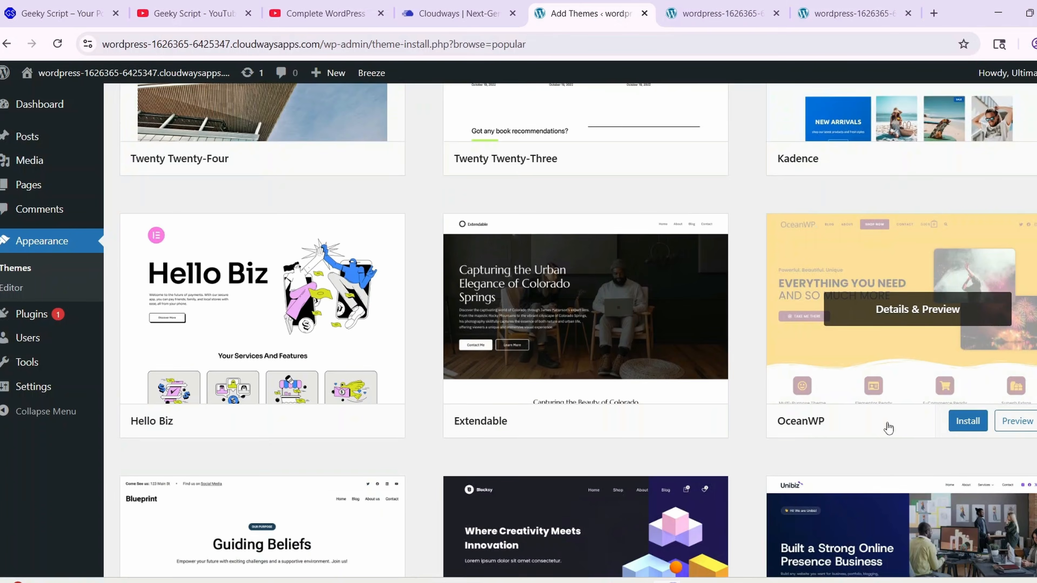
scroll(887, 425, "down", 4)
scroll(673, 444, "down", 8)
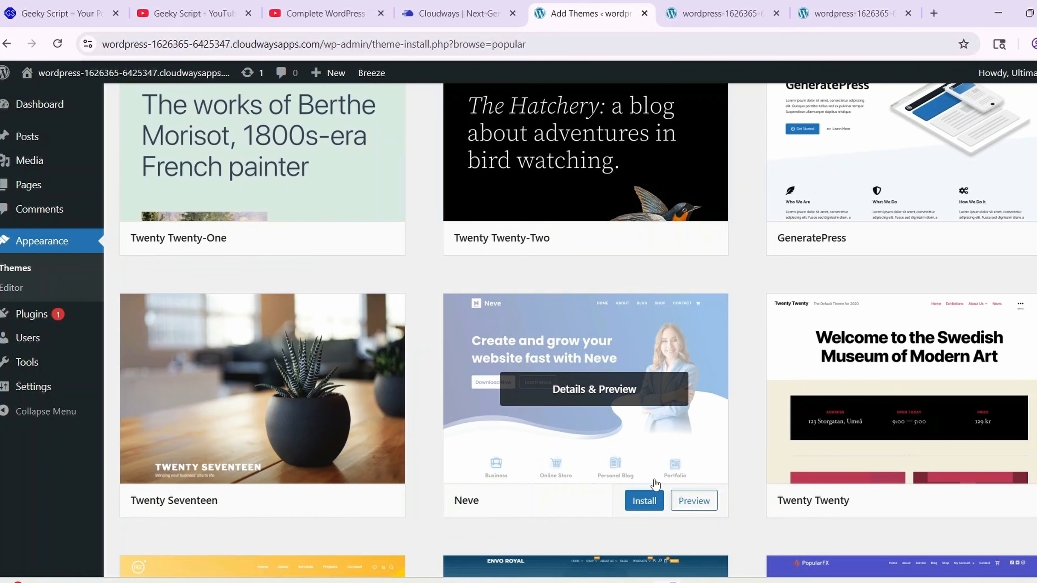
scroll(674, 480, "up", 5)
Install the Astra theme and activate it
left_click(304, 6)
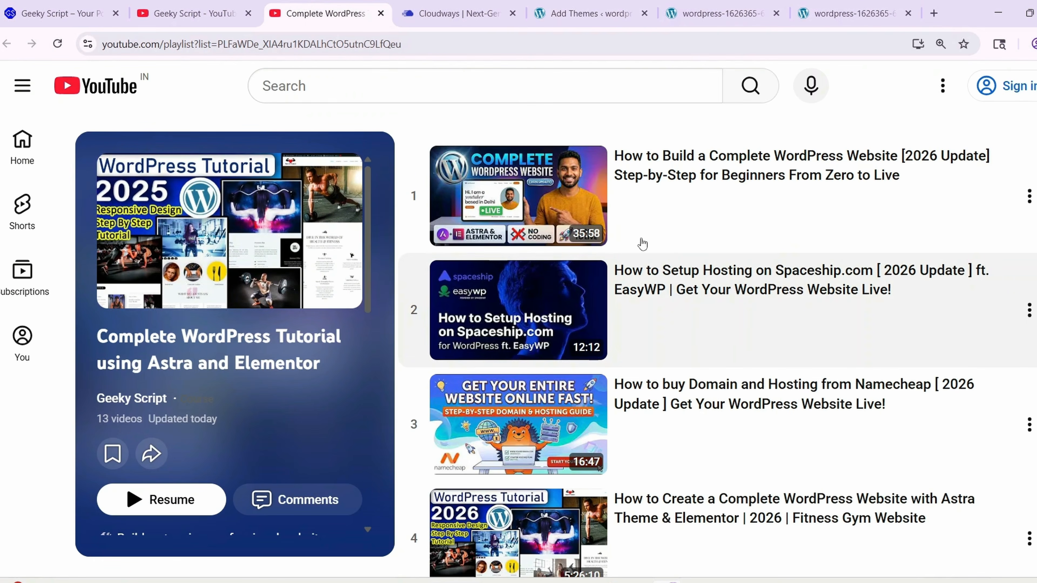
left_click(733, 8)
left_click(607, 5)
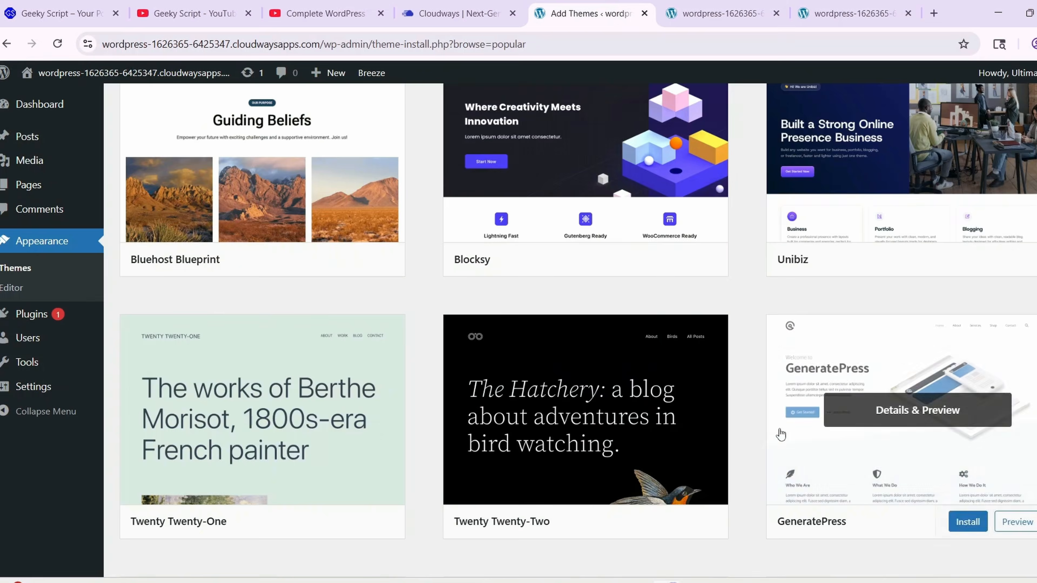
scroll(796, 420, "up", 12)
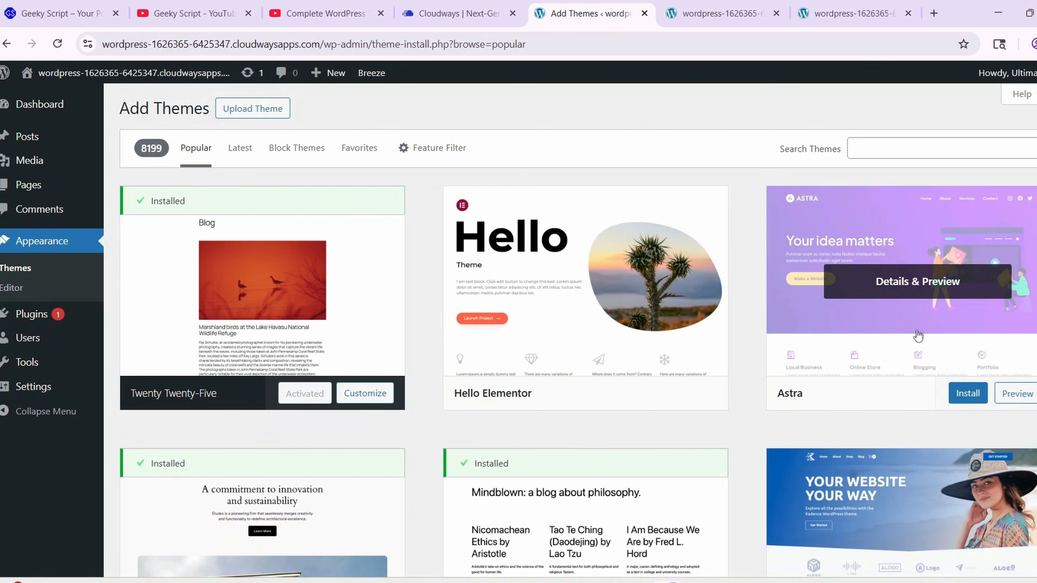
left_click(971, 395)
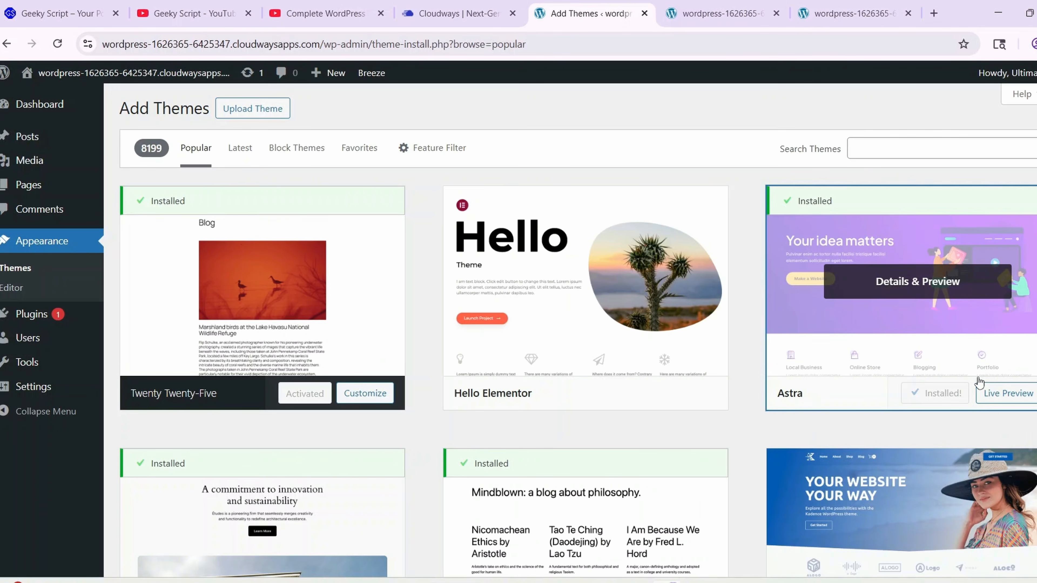
left_click(964, 402)
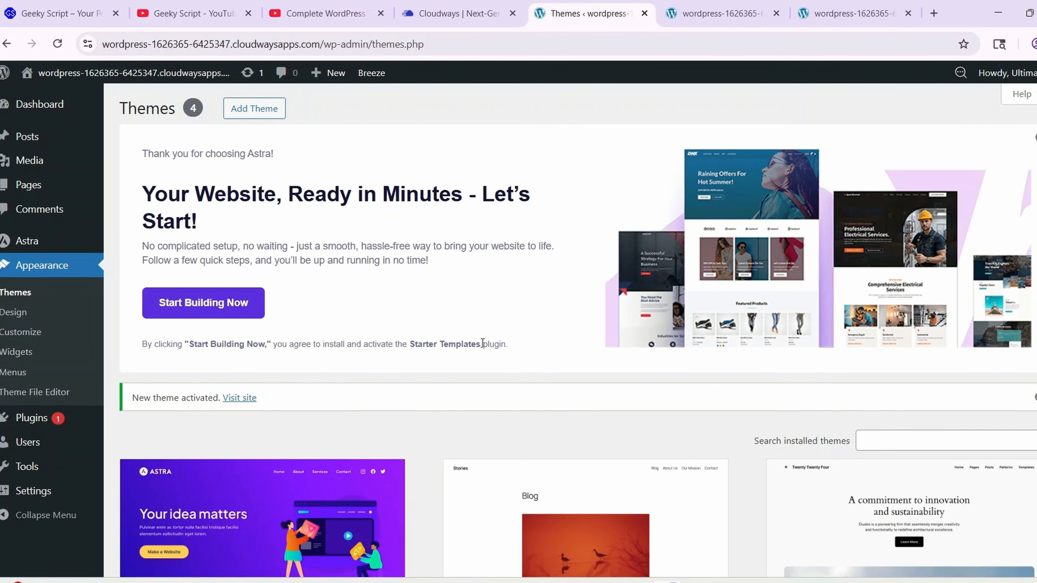
Search plugins for 'eleme', then install and activate Elementor Website Builder
mouse_move(14, 419)
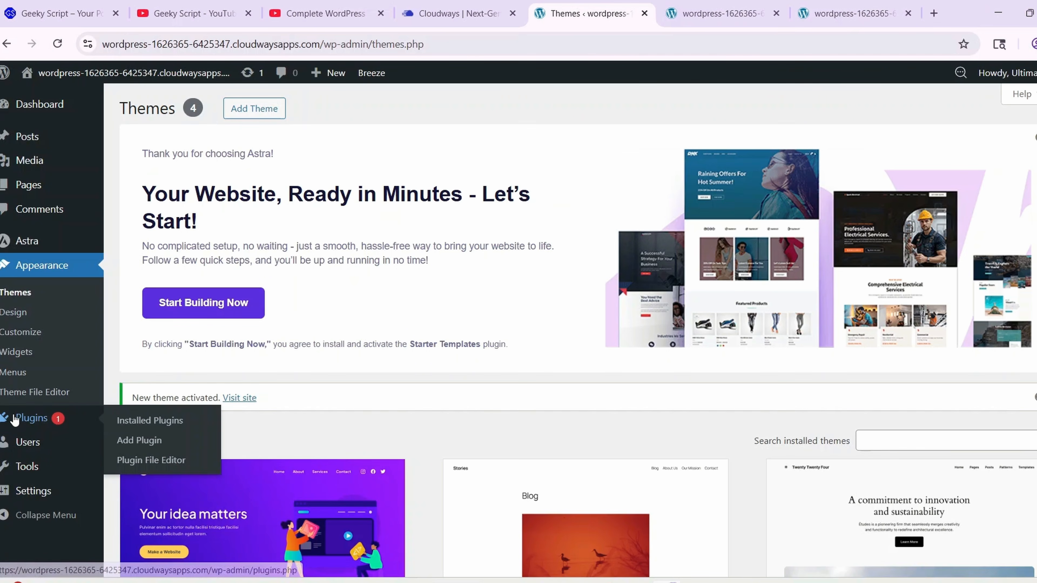
left_click(136, 442)
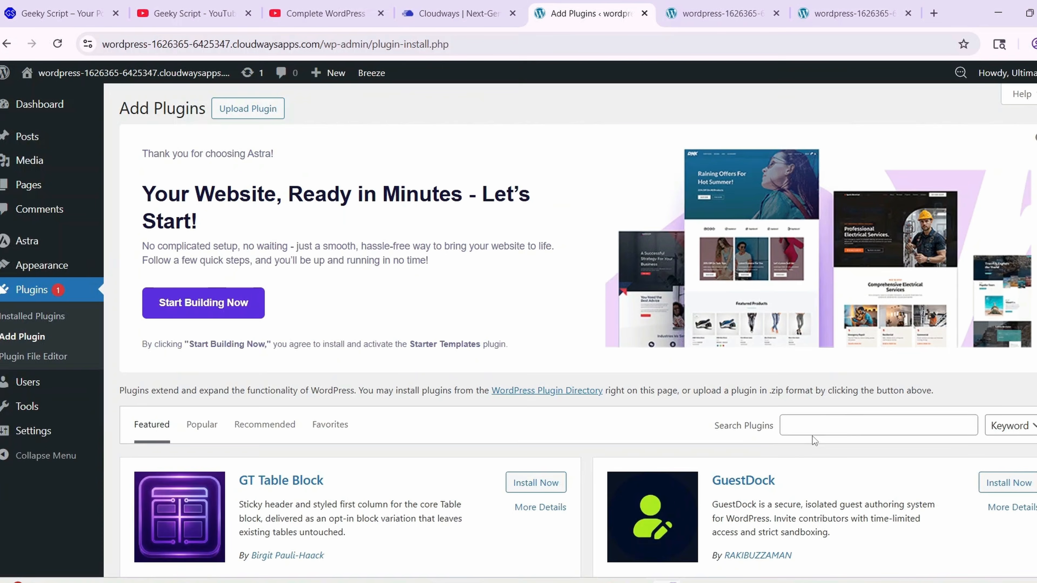
left_click(816, 427)
type("elementor")
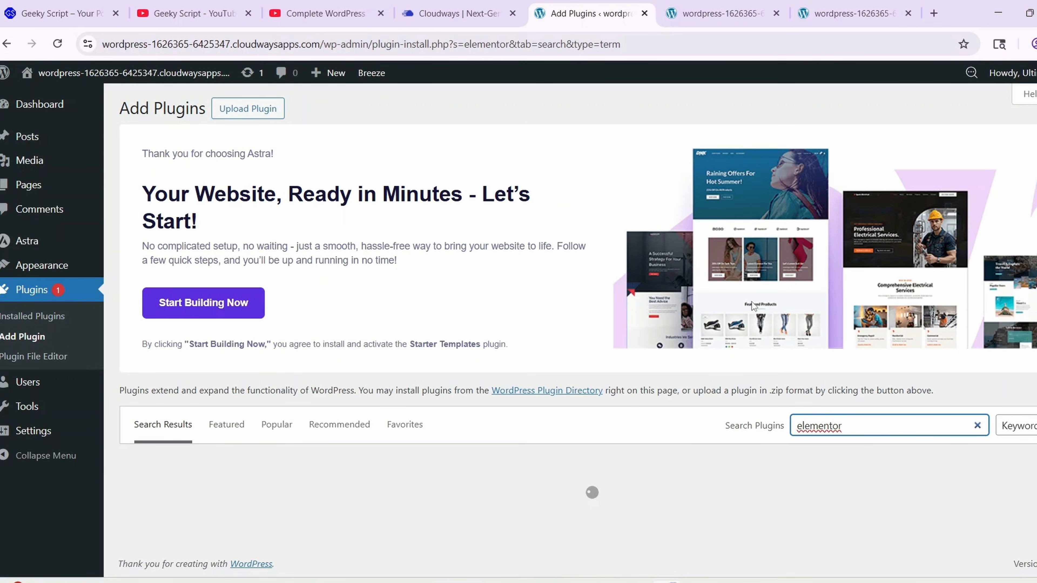
scroll(267, 239, "down", 5)
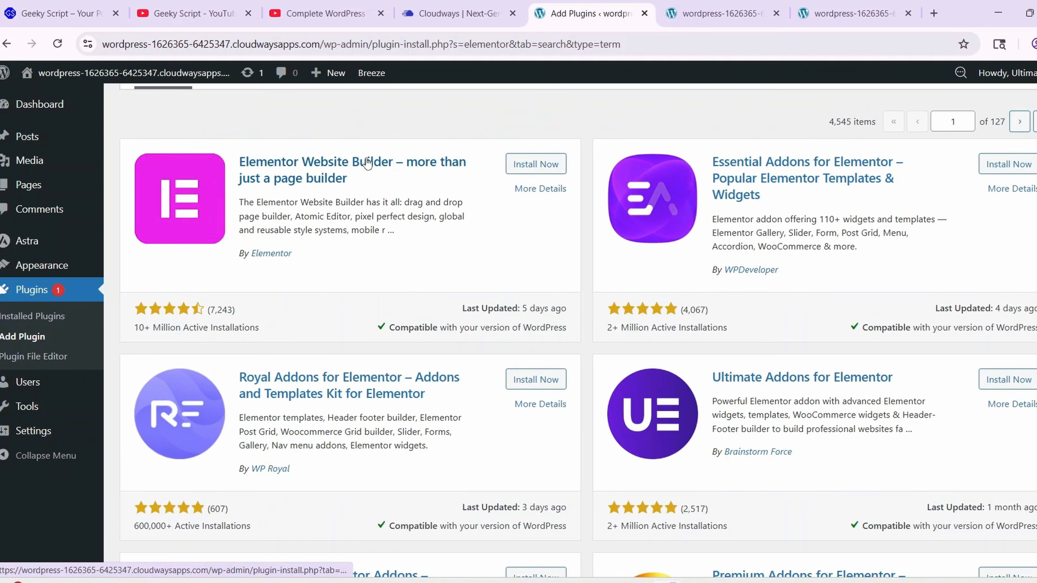
left_click(533, 165)
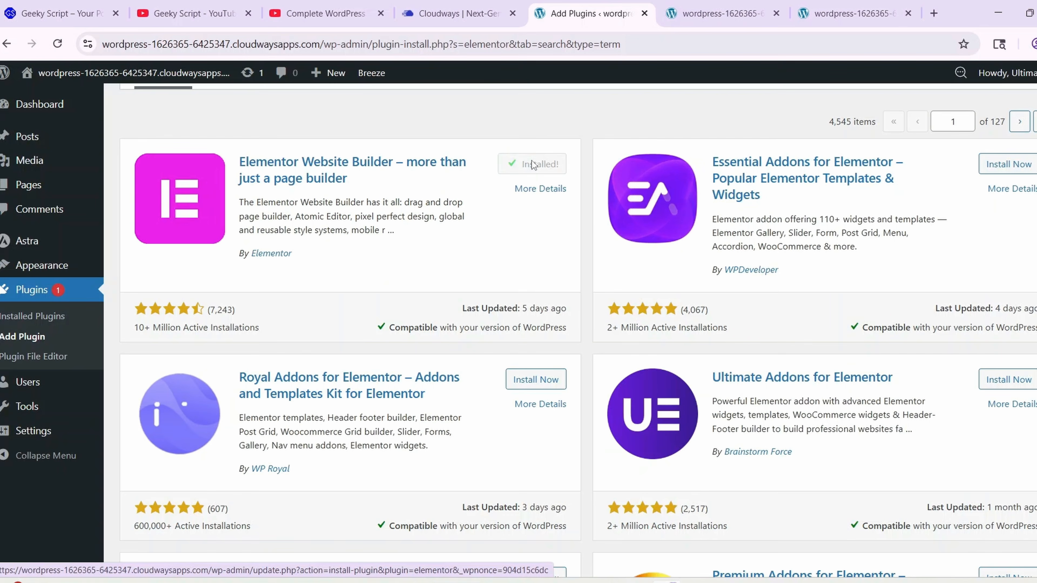
left_click(550, 170)
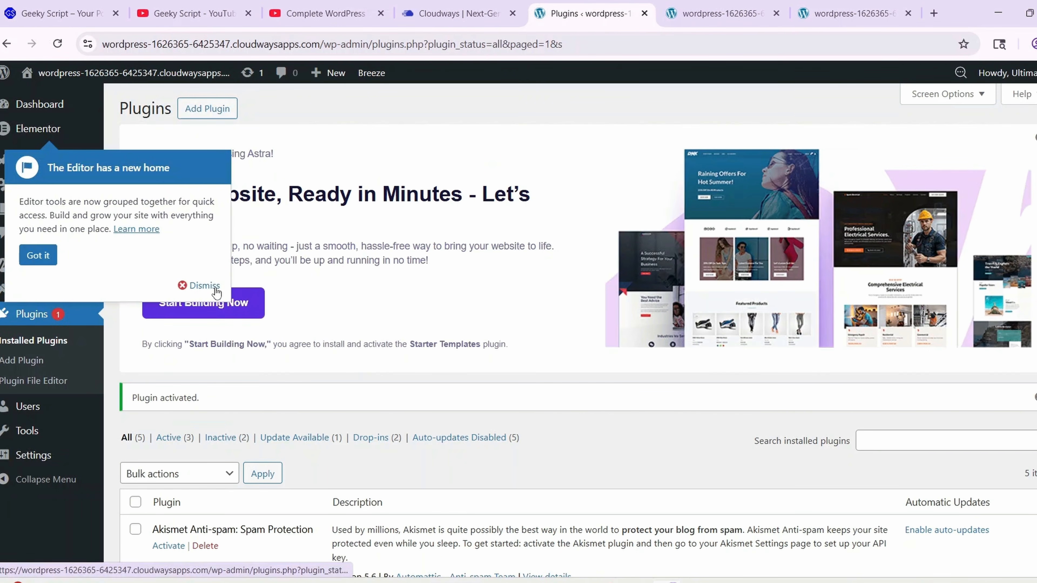
Dismiss the Elementor announcement popup and start Astra's setup with Start Building Now
left_click(202, 285)
scroll(274, 407, "down", 5)
scroll(274, 413, "down", 3)
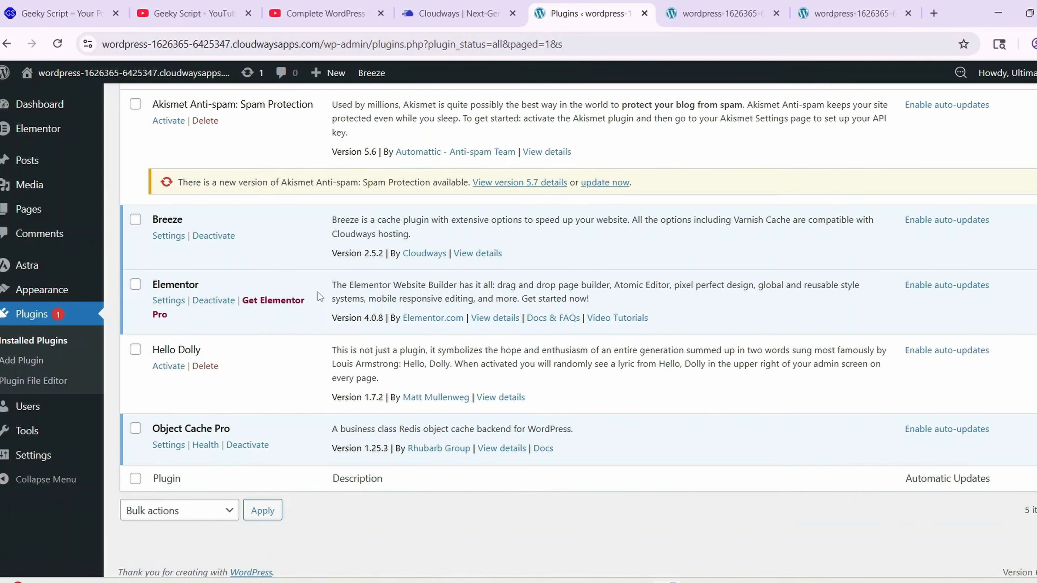
scroll(310, 303, "up", 9)
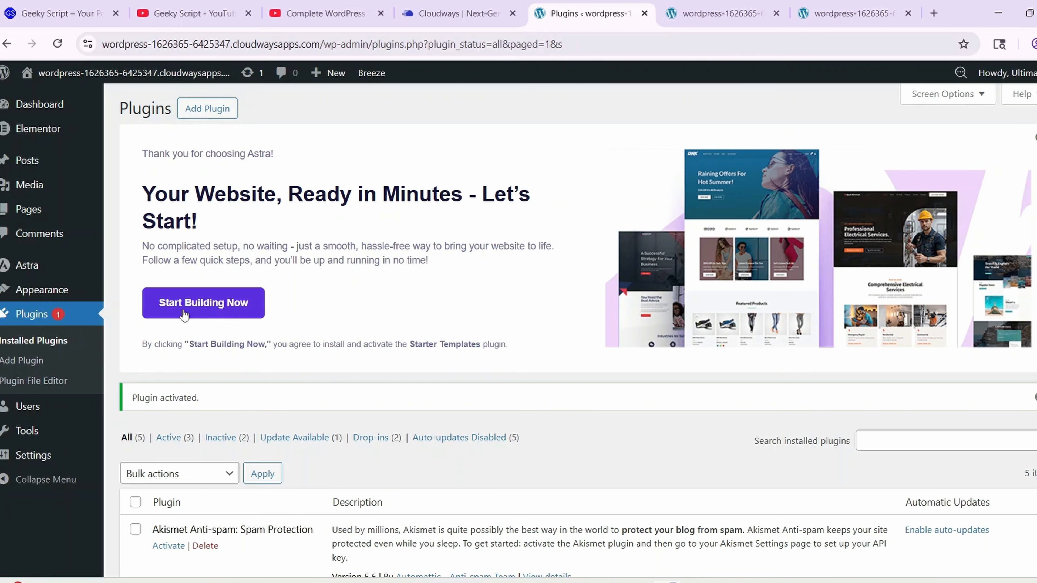
left_click(211, 309)
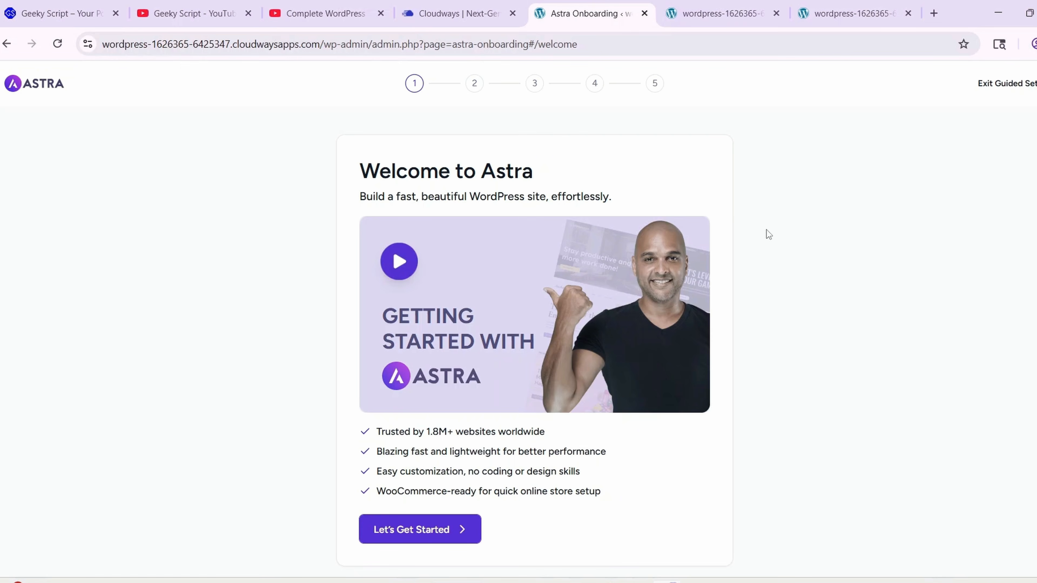
Begin Astra onboarding and replace the prefilled name with the user's first and last name
left_click(434, 536)
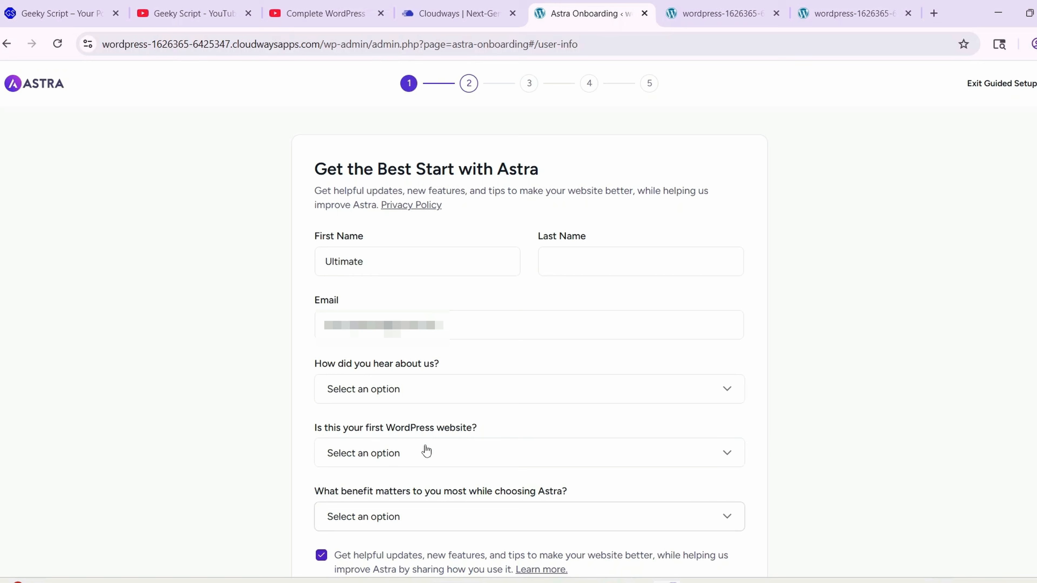
left_click(363, 261)
left_click_drag(363, 261, 300, 261)
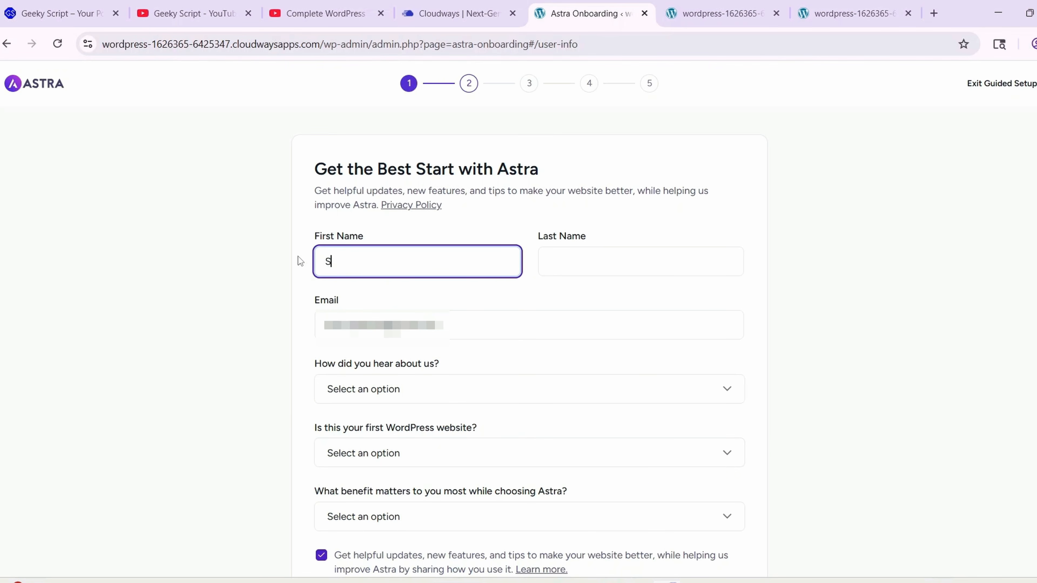
key("Tab")
left_click(412, 389)
Answer YouTube, I'm just getting started, and I need a fast-loading theme, then submit
left_click(366, 500)
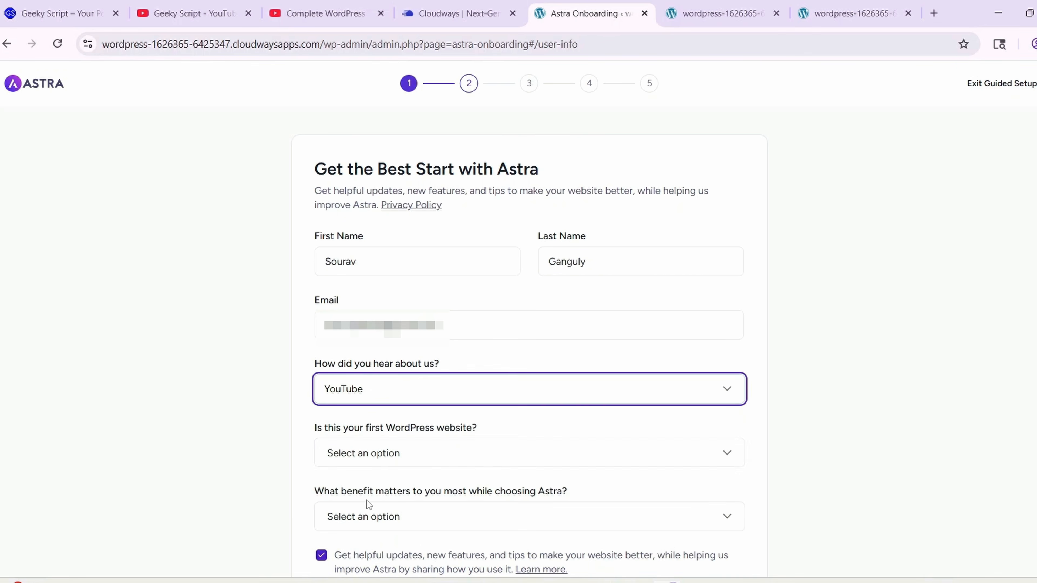
left_click(433, 456)
left_click(429, 493)
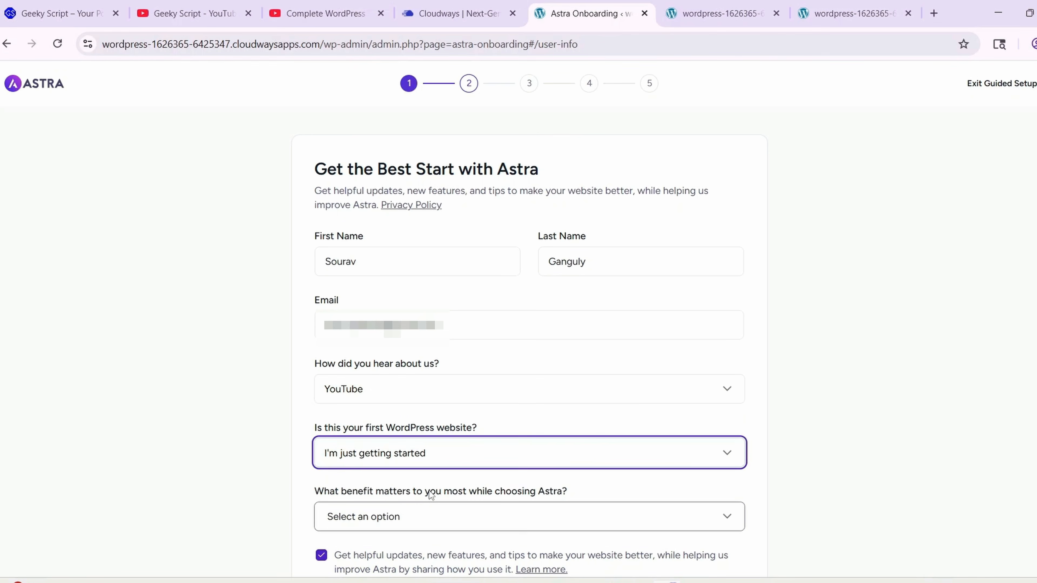
left_click(429, 521)
left_click(456, 405)
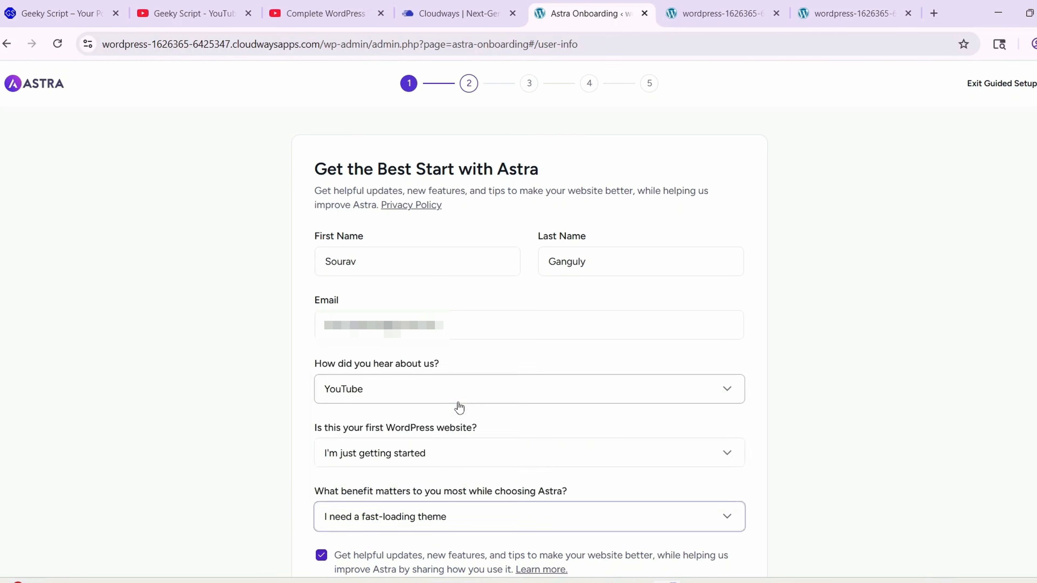
scroll(844, 384, "down", 2)
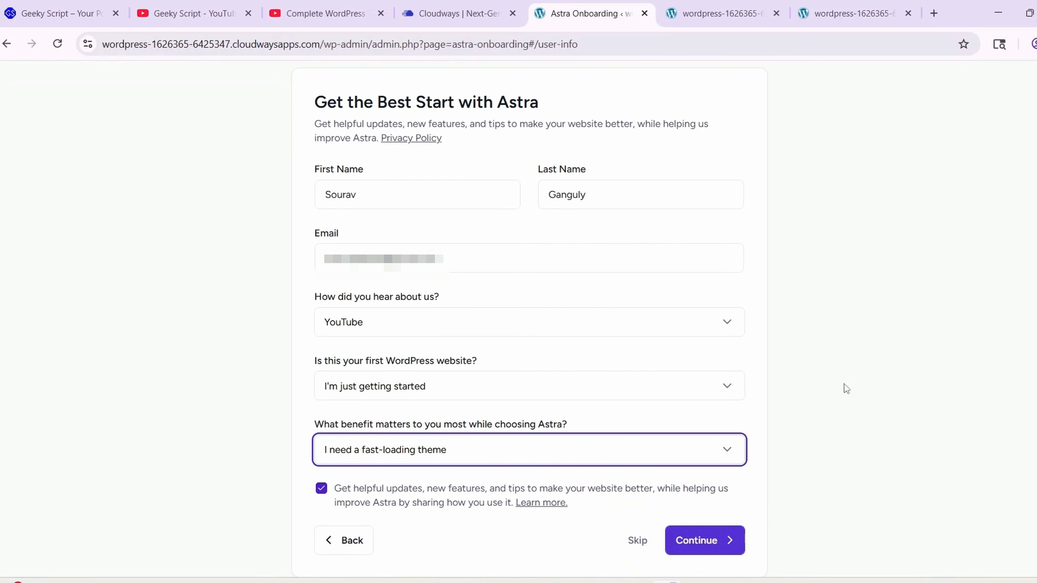
left_click(707, 544)
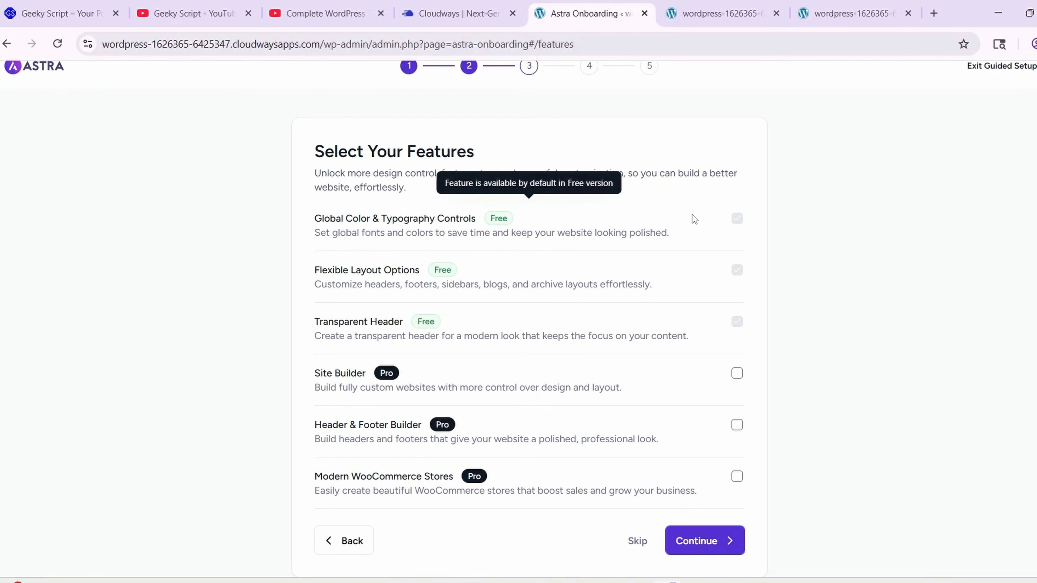
Continue past Select Your Features and highlight the AI and Classic Starter Templates headings
left_click(710, 542)
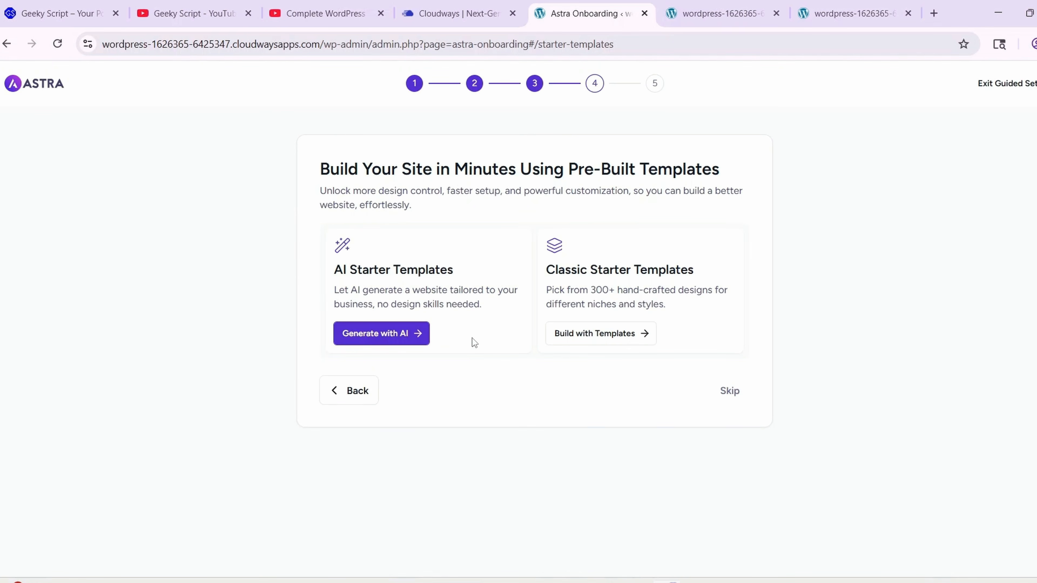
left_click_drag(333, 275, 468, 279)
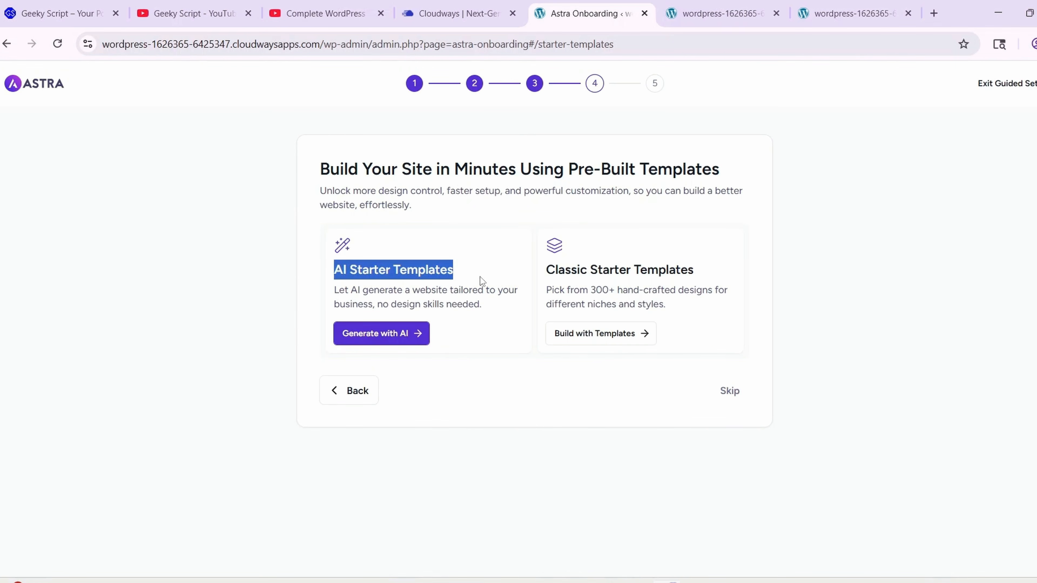
left_click(986, 288)
left_click_drag(544, 272, 871, 283)
left_click(872, 283)
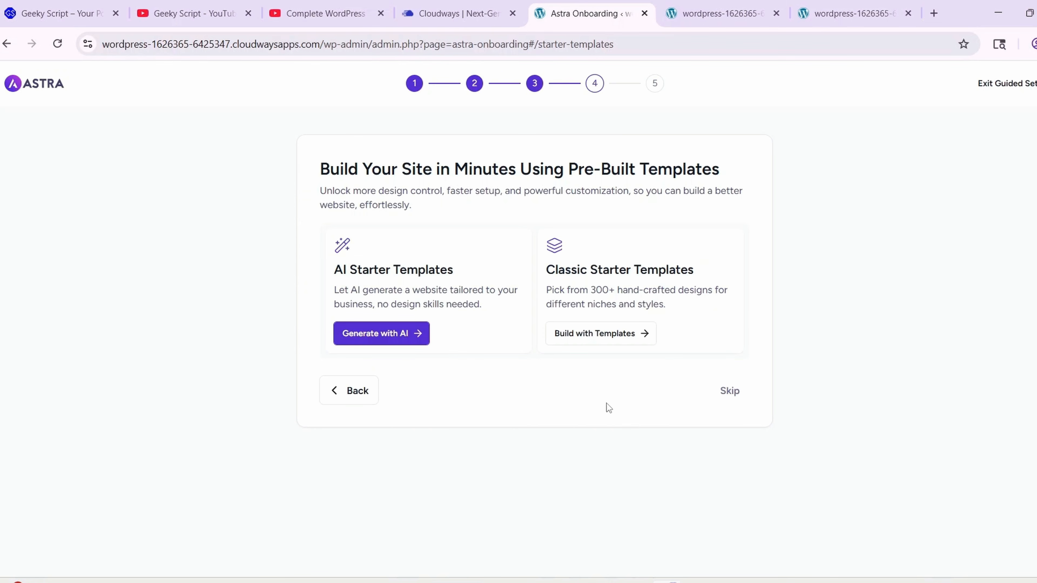
Highlight the Classic Starter Templates heading and description again while explaining
left_click_drag(546, 272, 758, 285)
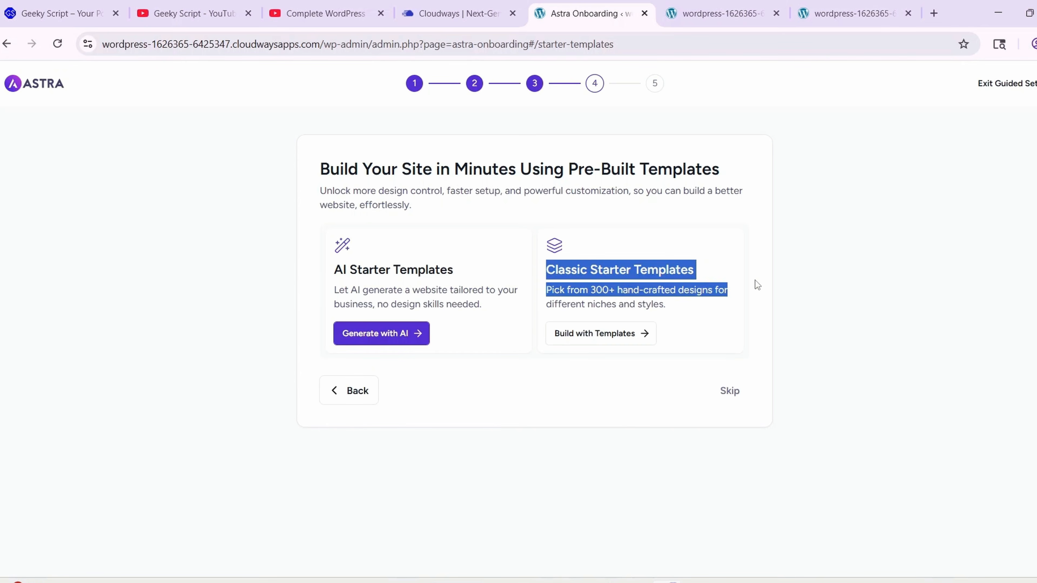
left_click(806, 269)
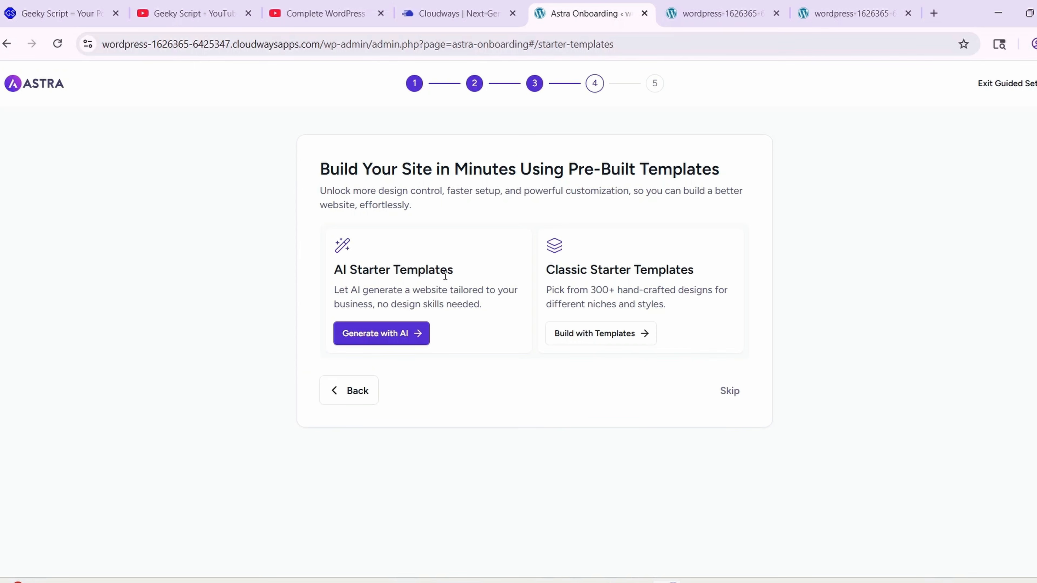
left_click_drag(562, 277, 724, 273)
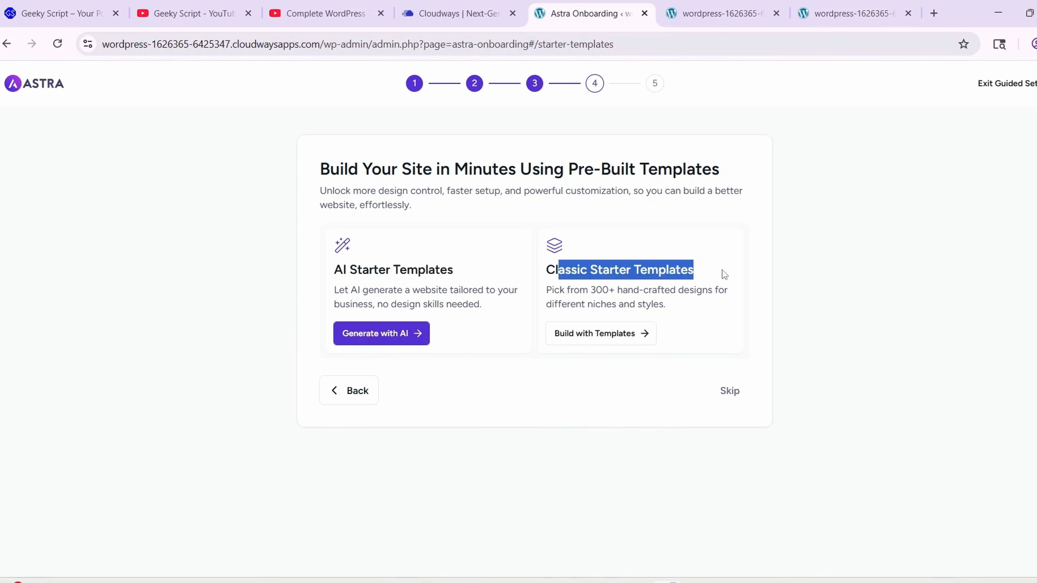
left_click(725, 272)
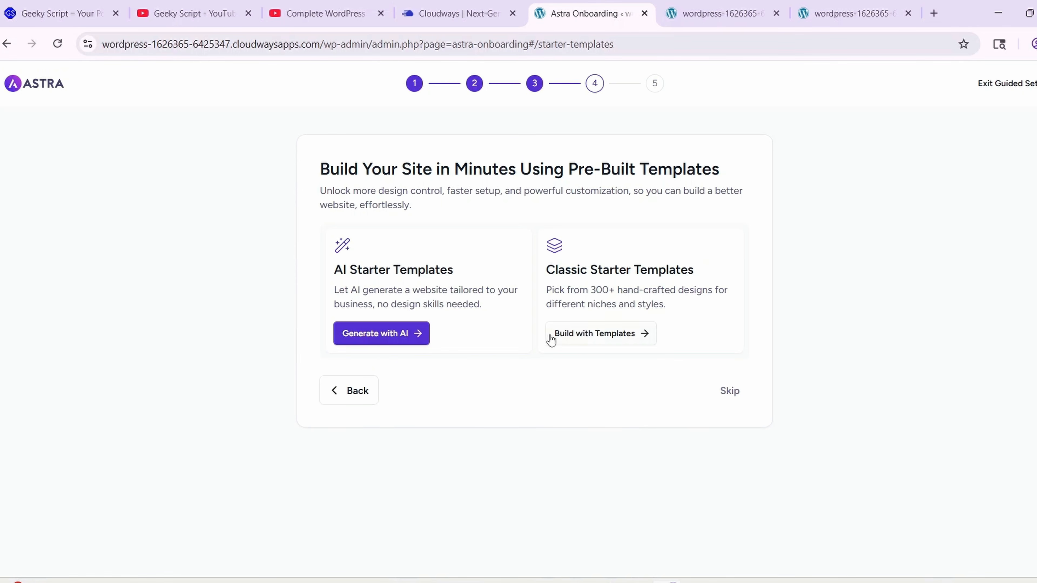
Choose Classic Starter Templates and select Elementor as the page builder
left_click(612, 342)
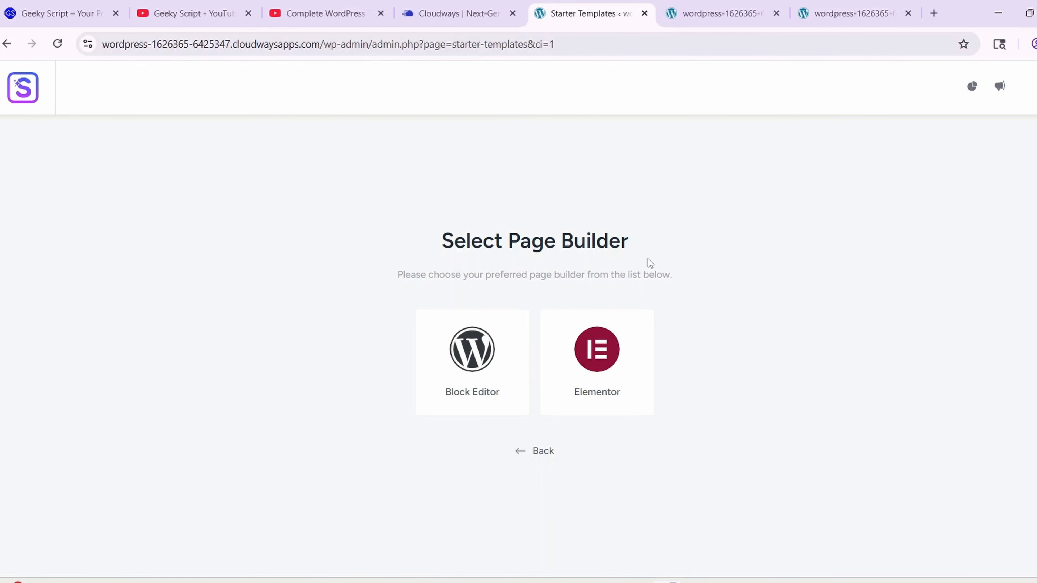
left_click(593, 363)
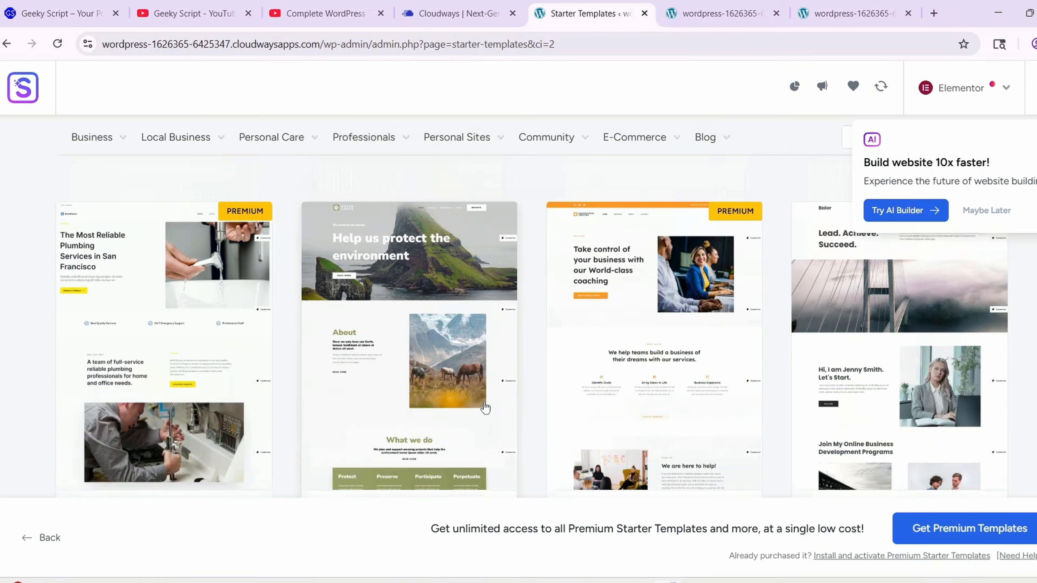
scroll(604, 351, "down", 5)
scroll(605, 355, "down", 10)
scroll(605, 356, "down", 15)
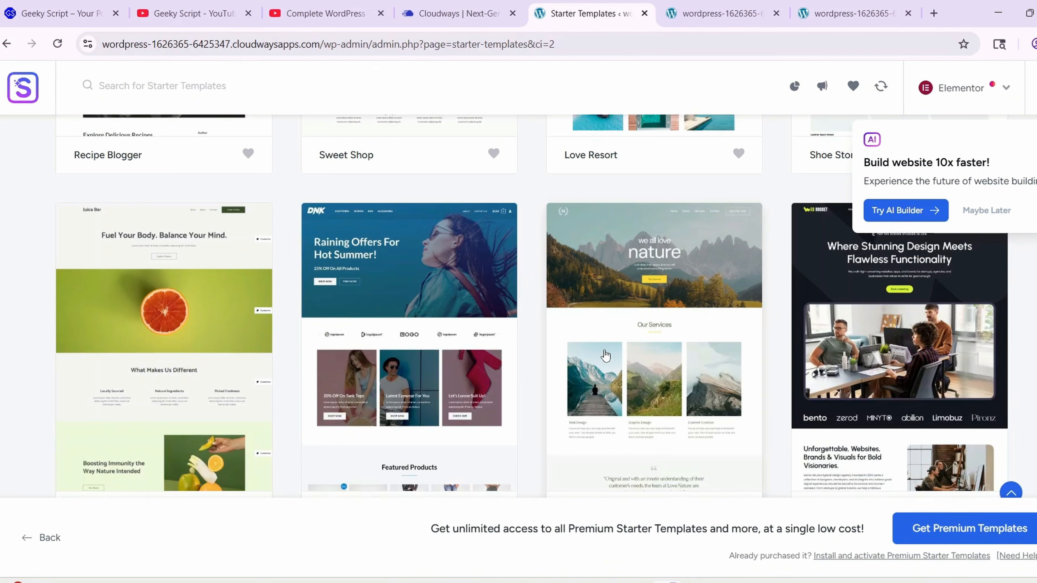
scroll(605, 355, "down", 15)
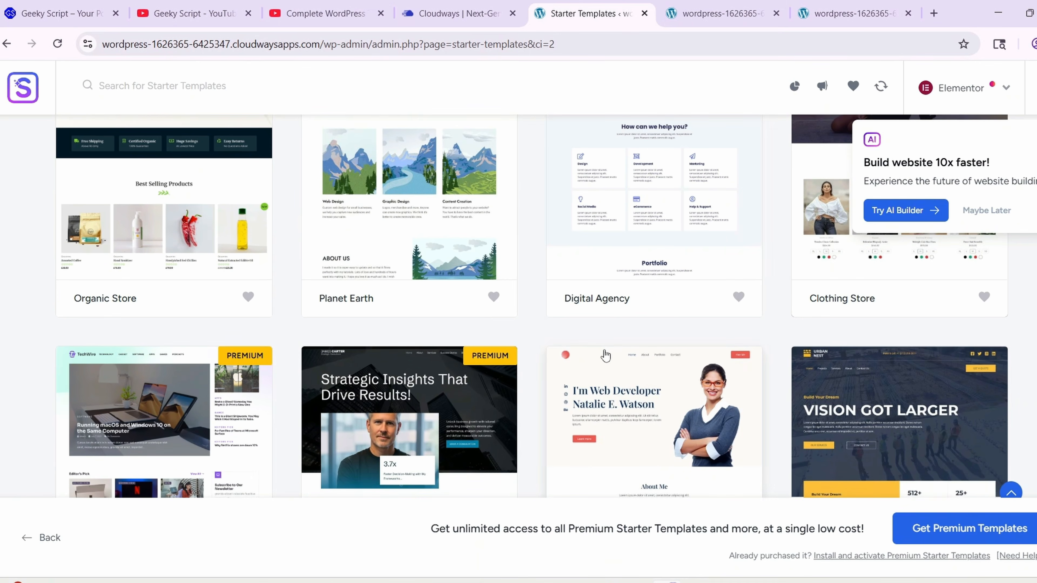
scroll(605, 356, "down", 10)
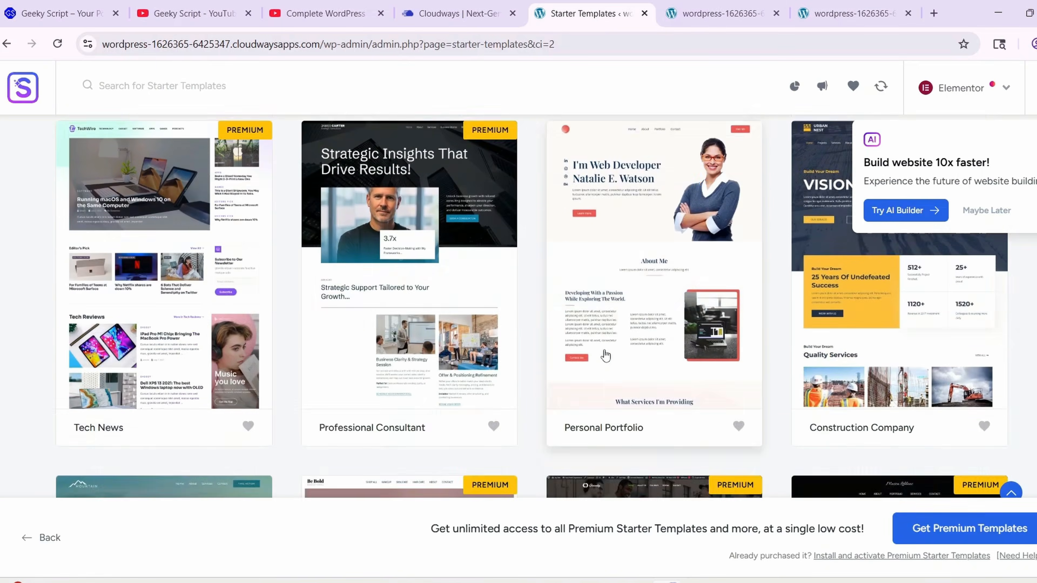
scroll(606, 356, "up", 4)
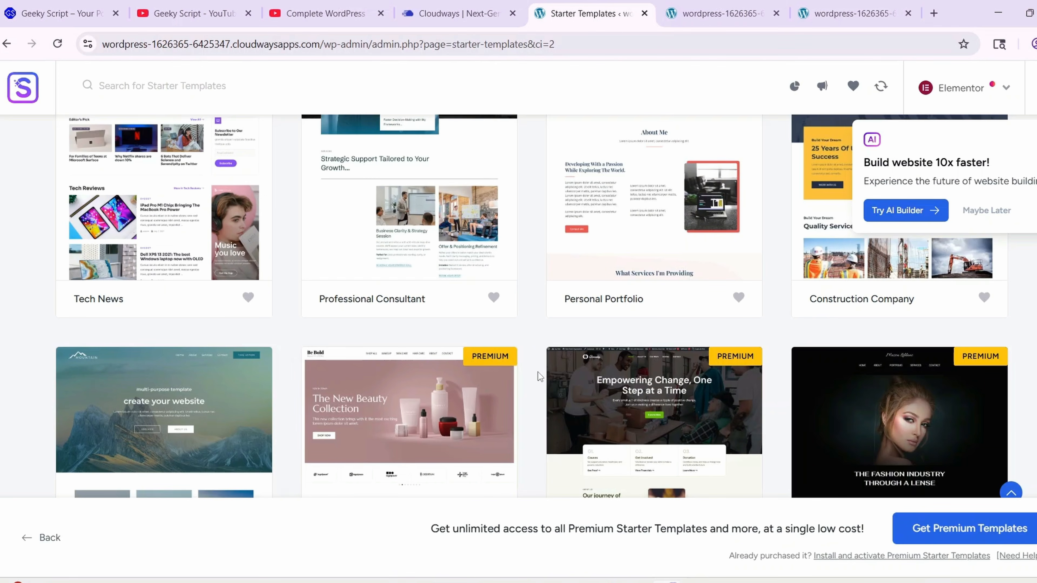
scroll(539, 372, "up", 2)
scroll(538, 372, "up", 3)
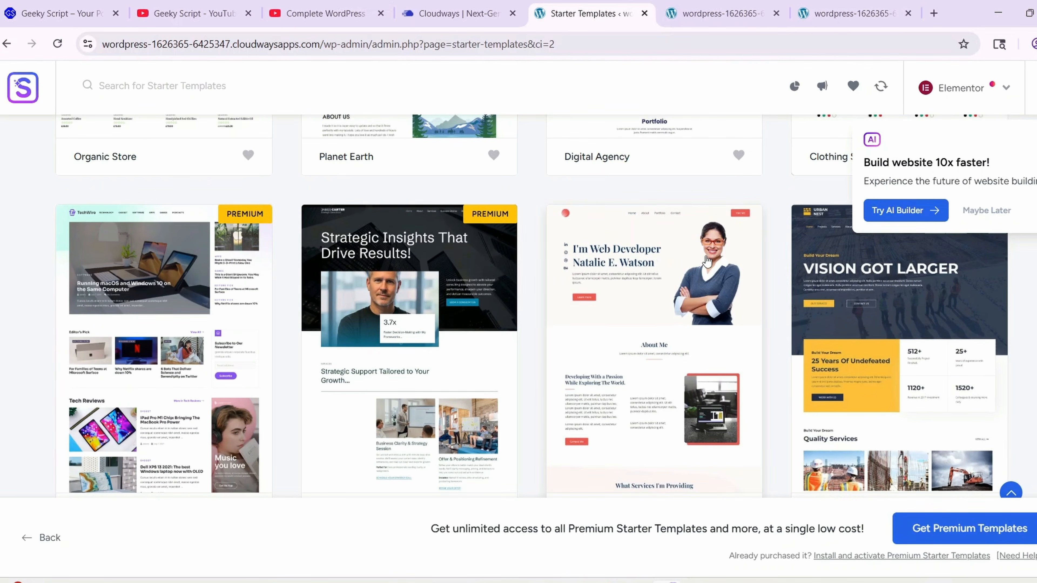
scroll(707, 261, "down", 5)
scroll(556, 355, "up", 15)
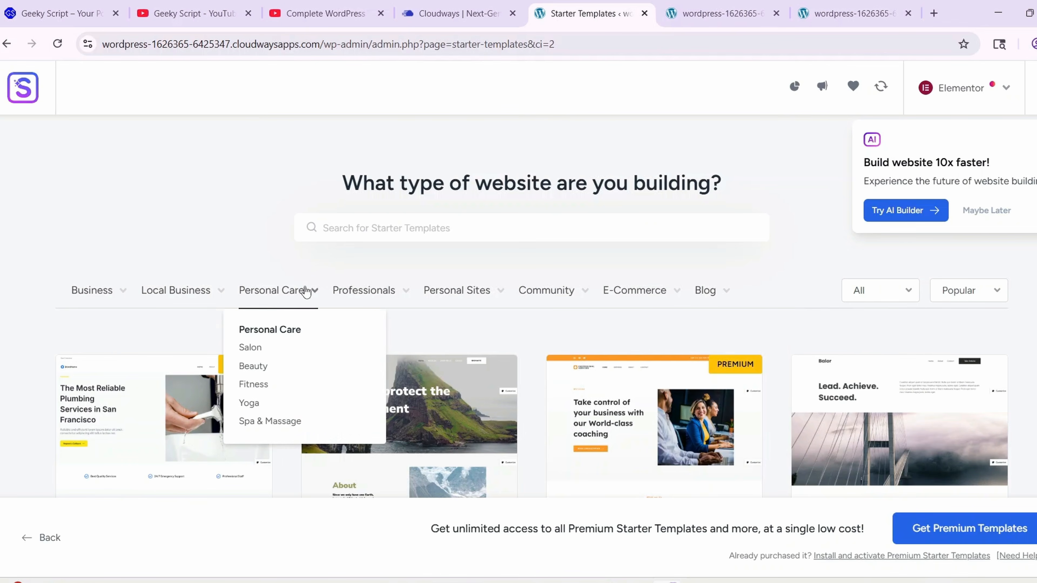
Filter to E-Commerce > Clothing store and scroll through templates like Clothing Store and Fashion Store
mouse_move(336, 296)
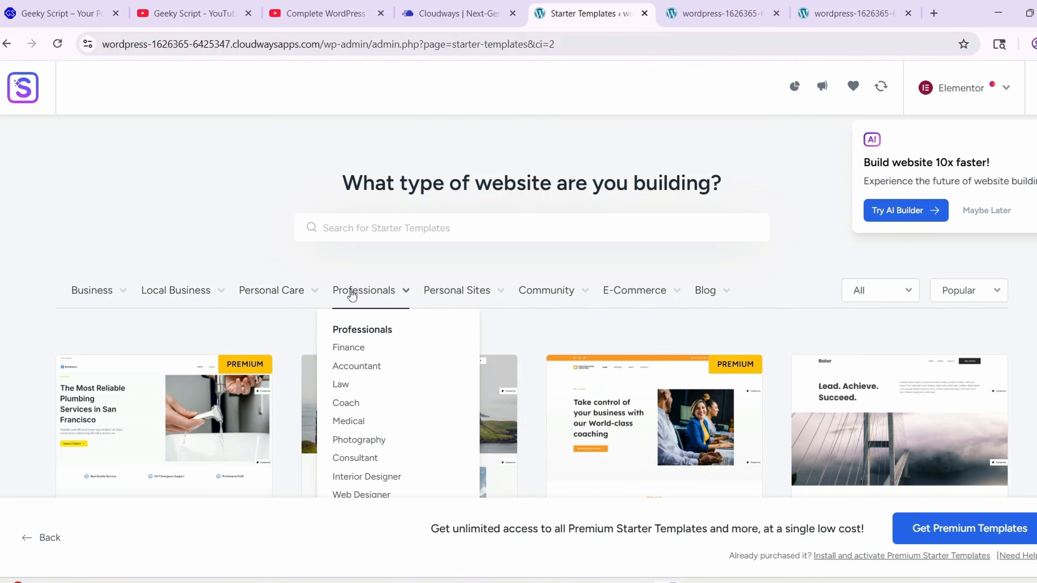
mouse_move(618, 289)
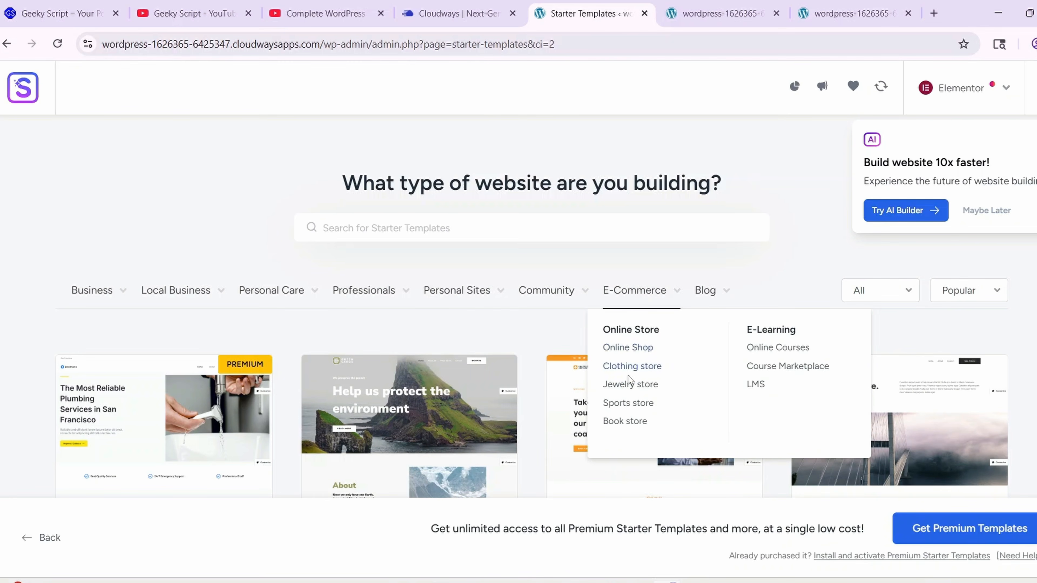
left_click(619, 366)
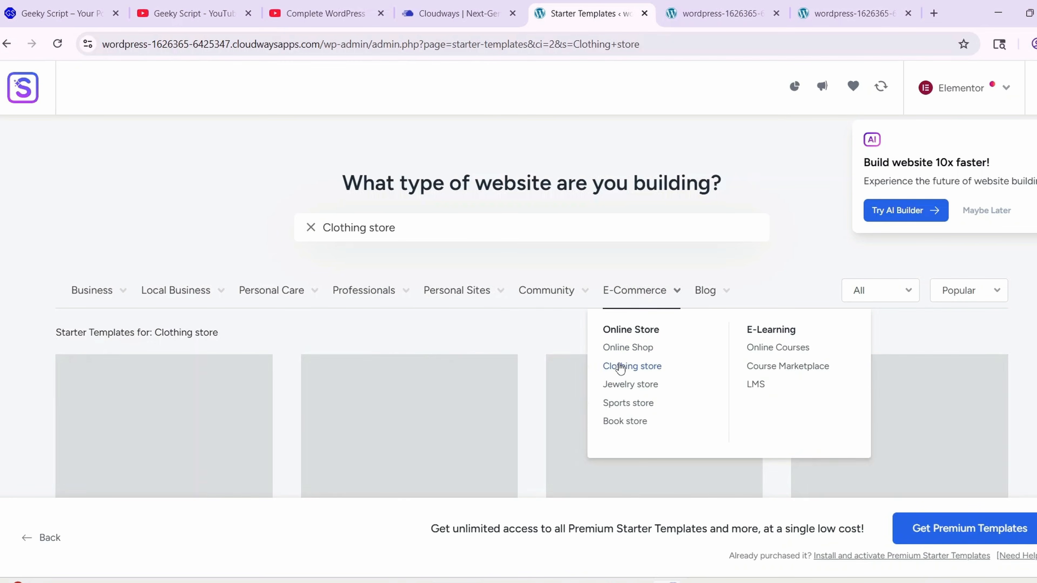
scroll(807, 248, "down", 4)
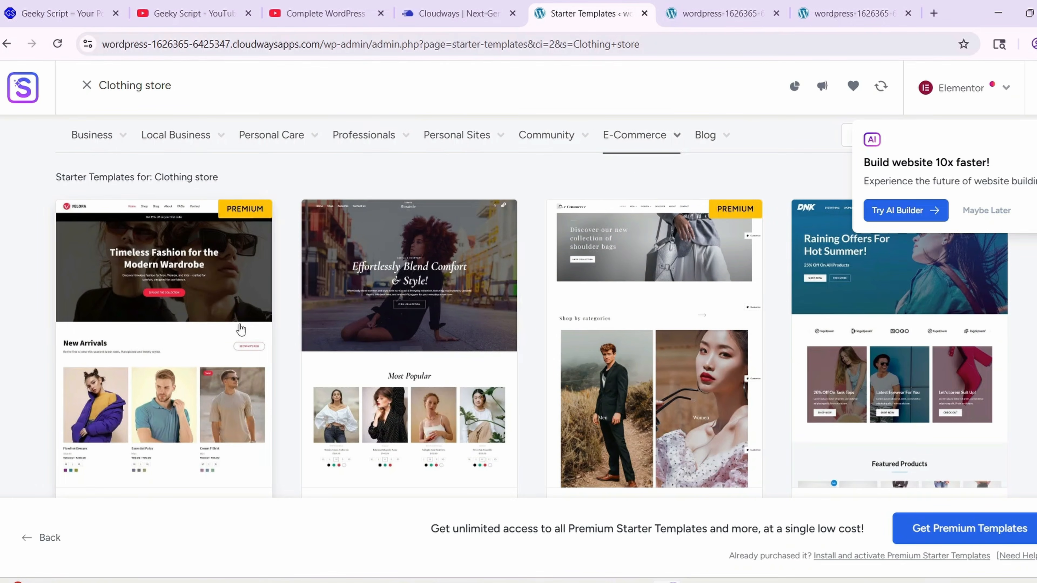
scroll(895, 348, "down", 15)
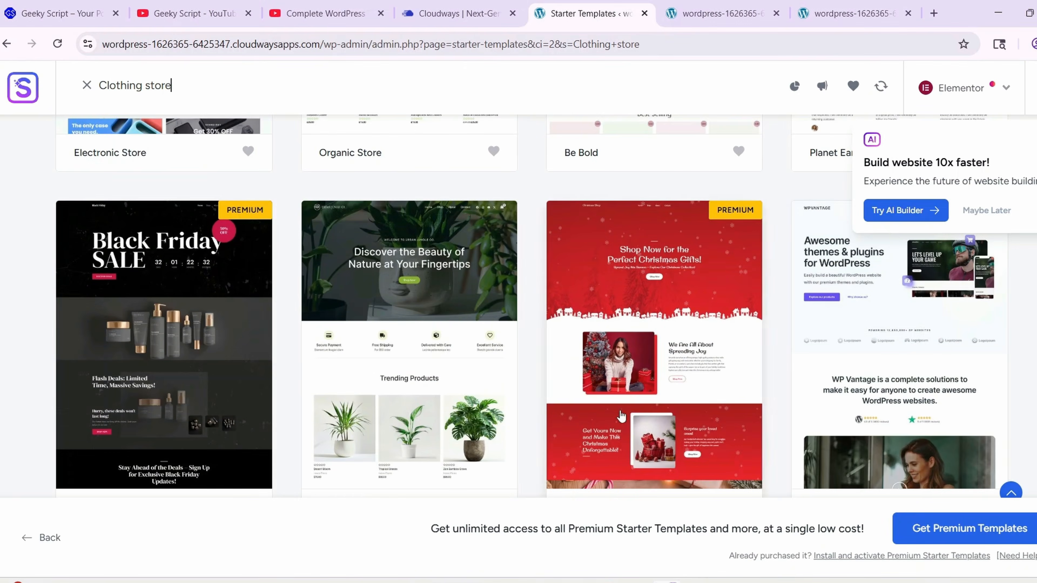
scroll(604, 415, "down", 8)
scroll(603, 415, "down", 5)
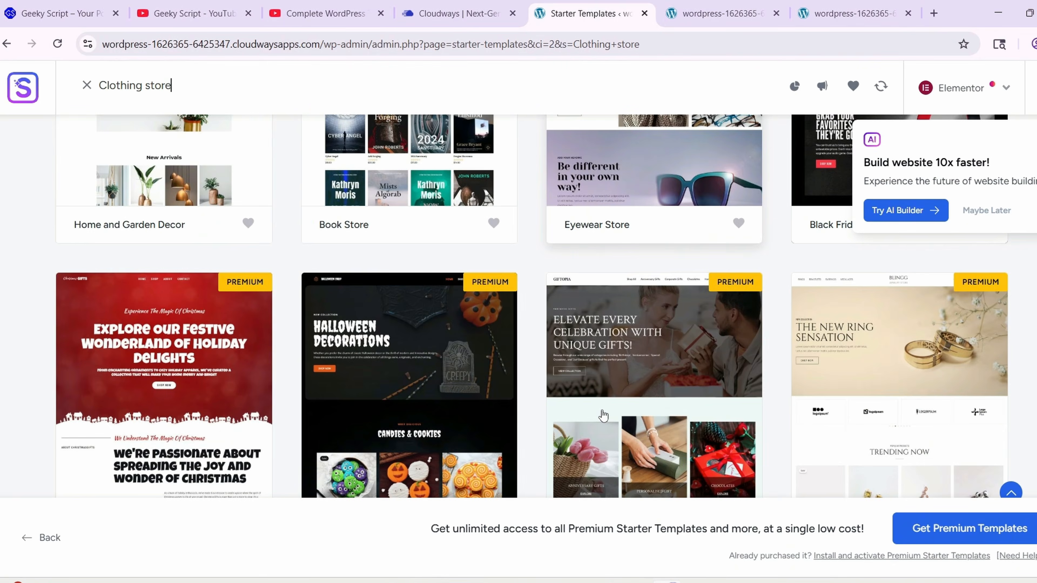
scroll(600, 409, "up", 7)
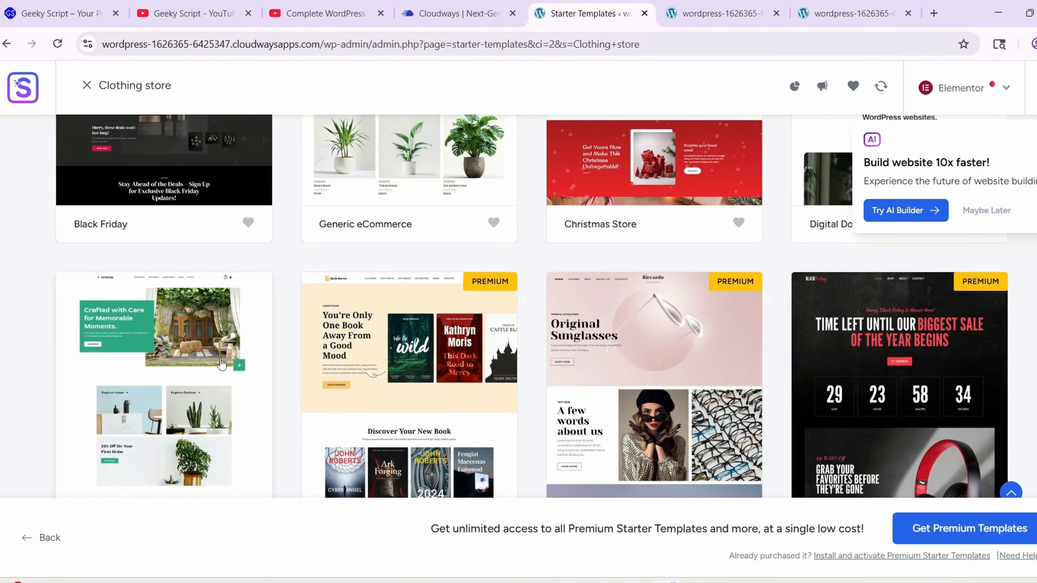
scroll(221, 363, "up", 20)
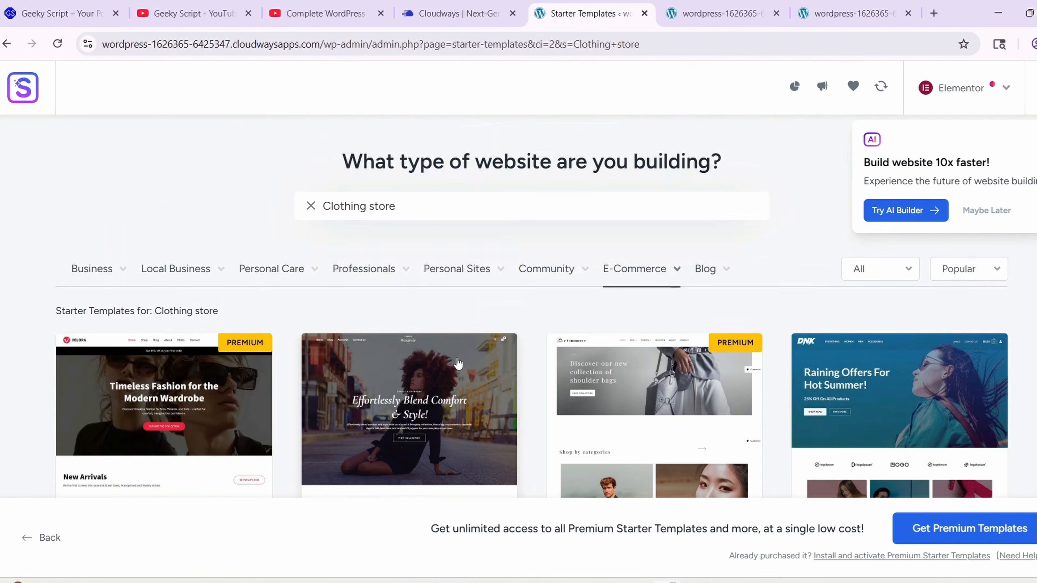
scroll(458, 363, "up", 1)
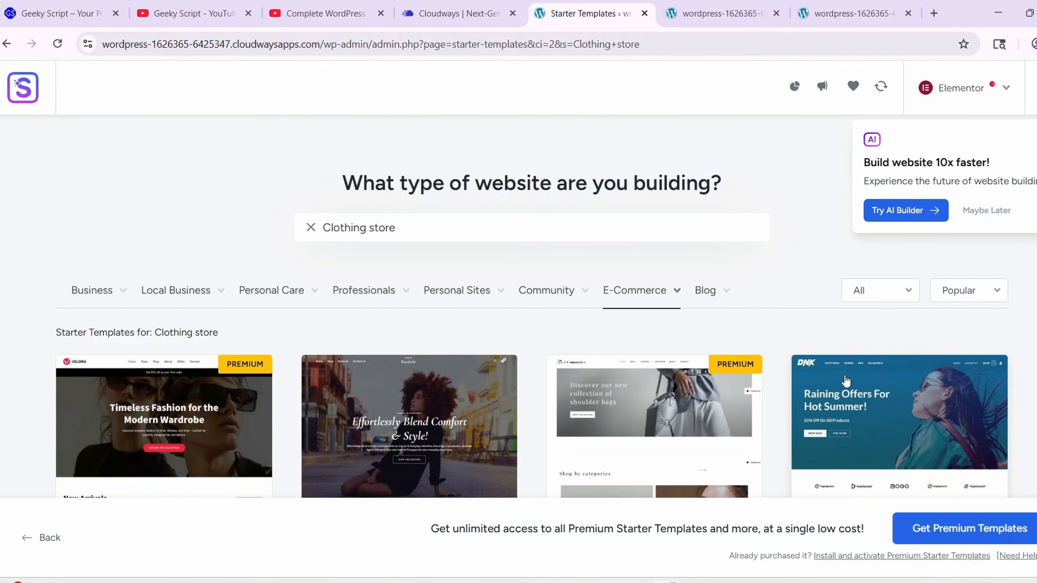
mouse_move(711, 291)
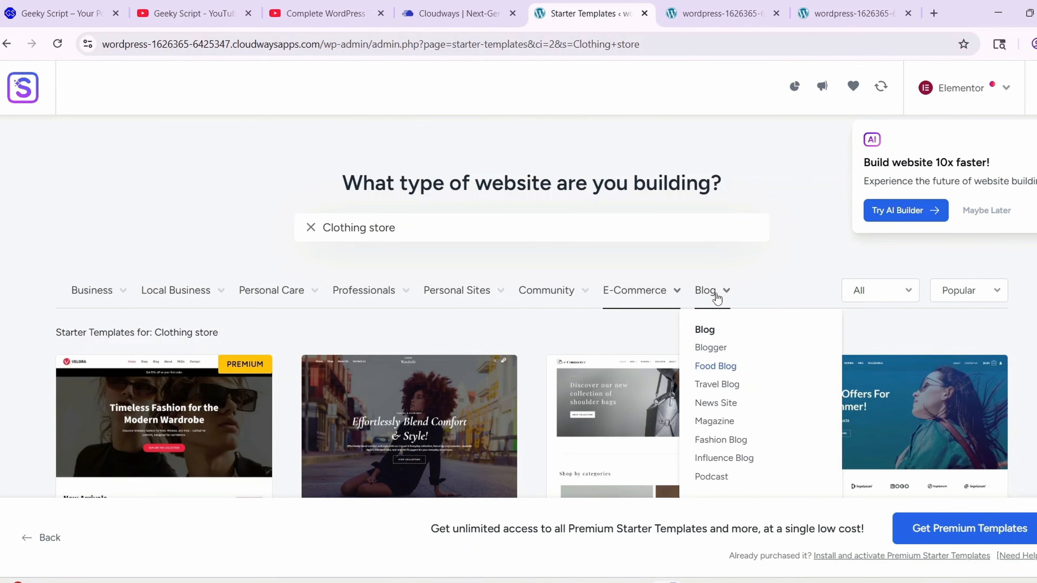
Filter the templates to Blog > Fashion Blog and scroll the results
left_click(721, 440)
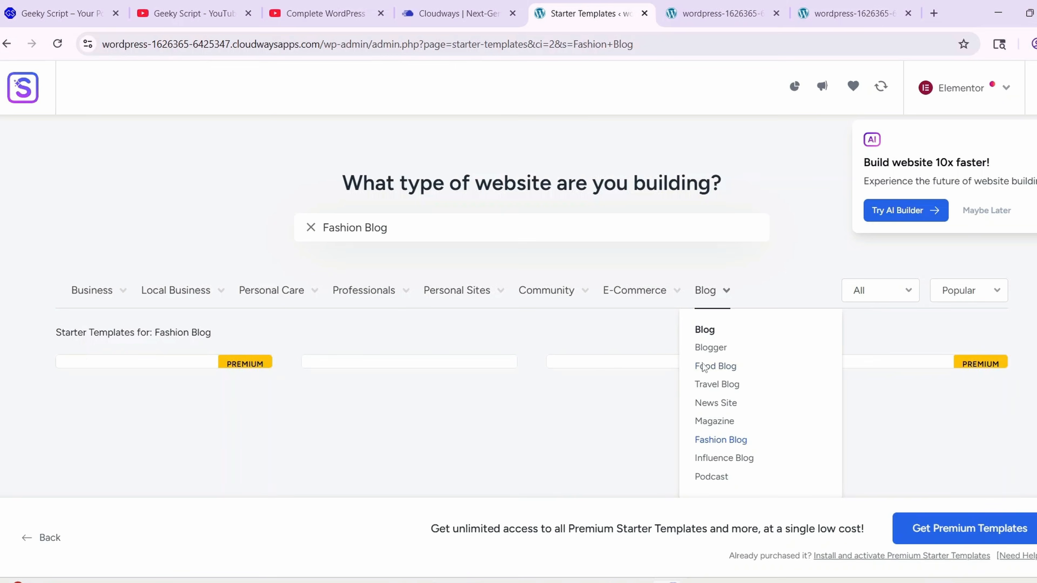
scroll(811, 214, "down", 5)
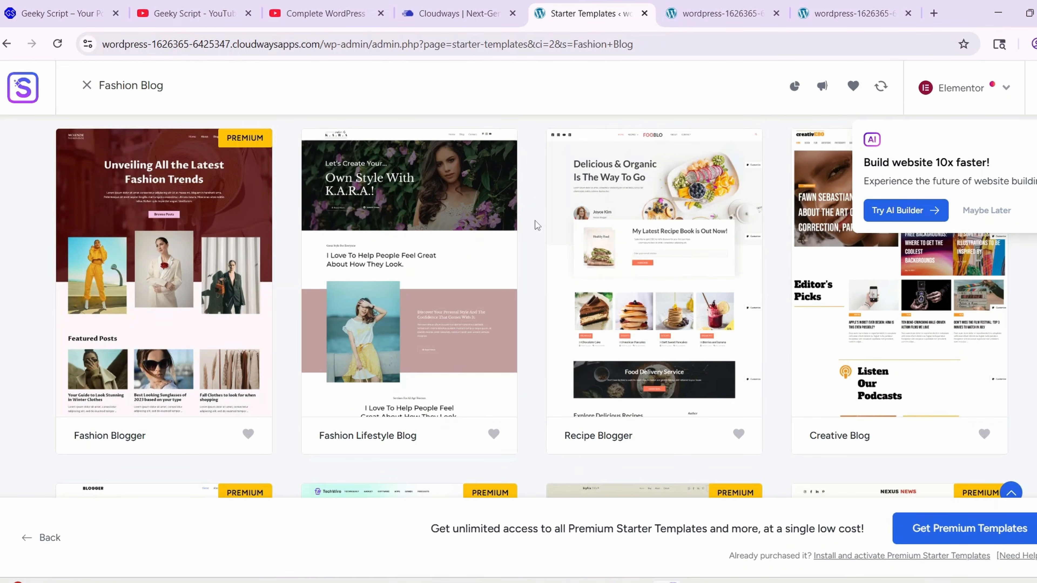
scroll(764, 355, "down", 5)
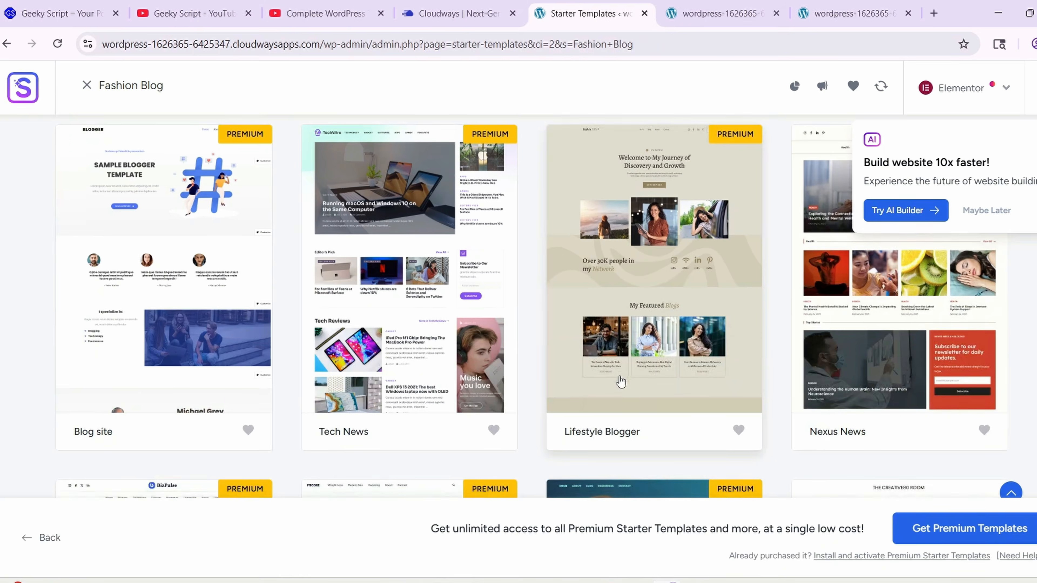
scroll(620, 381, "up", 10)
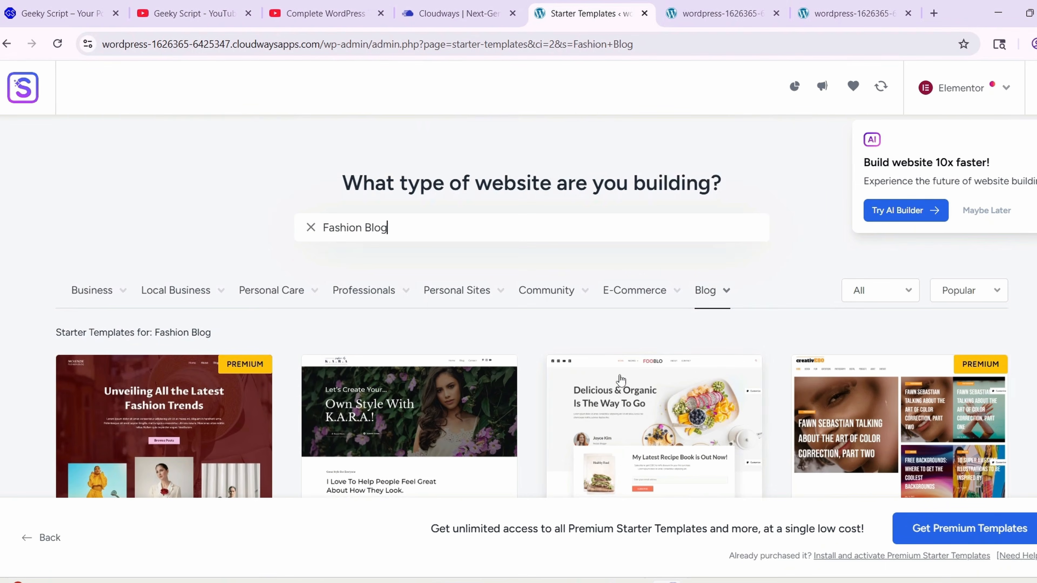
Clear the Fashion Blog search to list all starter templates again
mouse_move(302, 291)
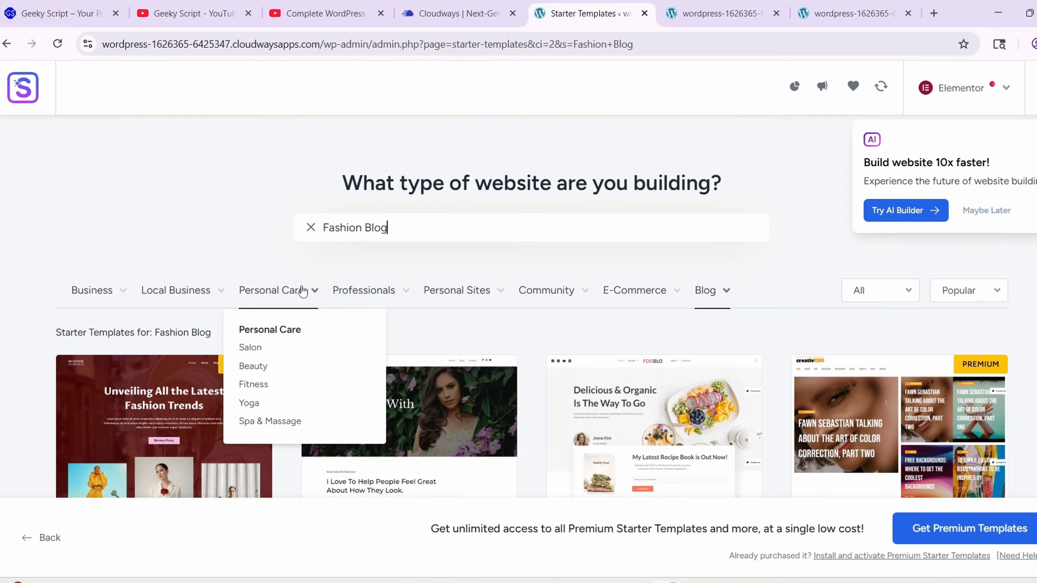
mouse_move(445, 292)
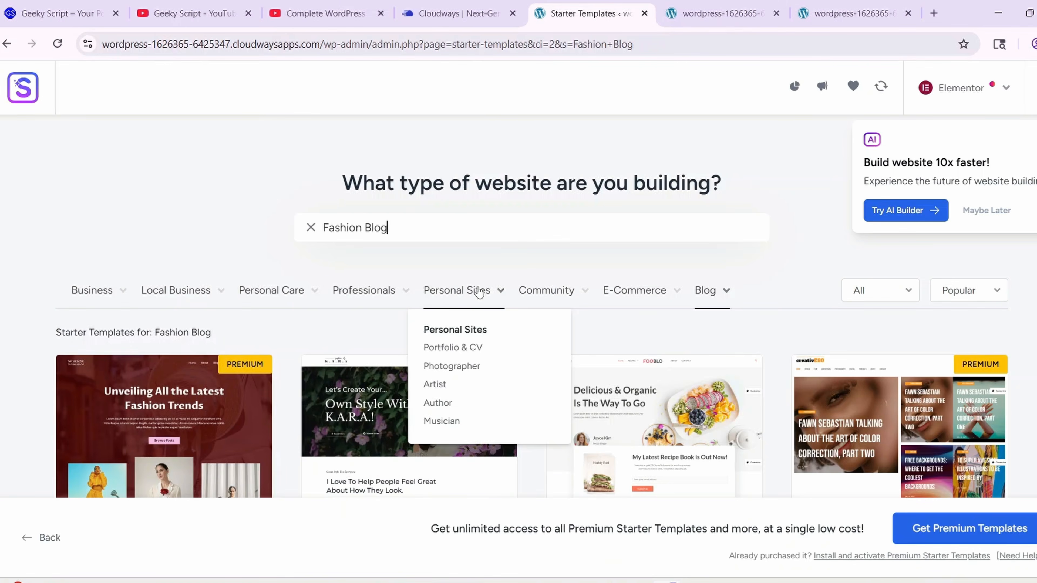
mouse_move(219, 293)
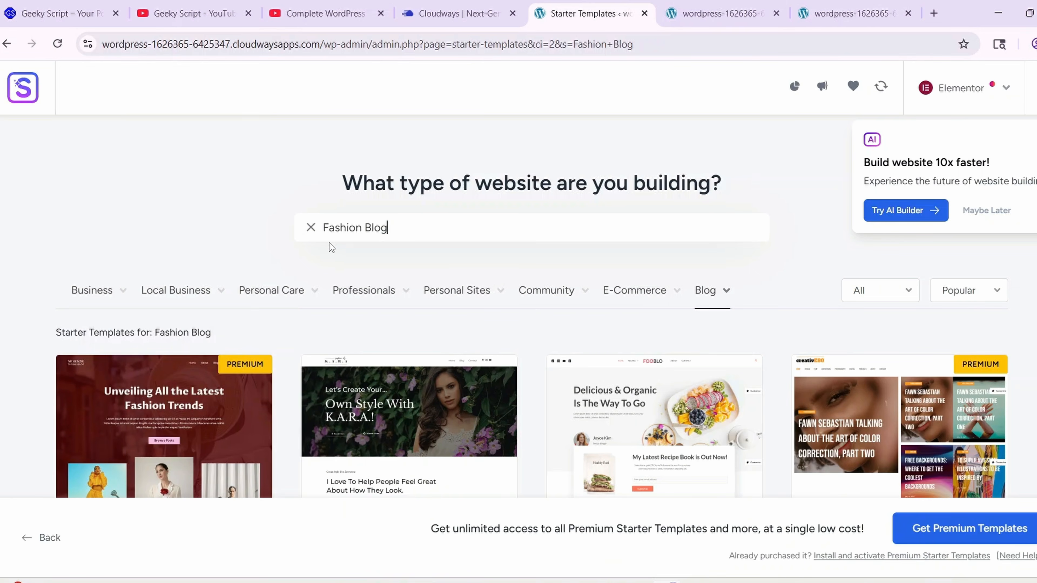
left_click(311, 228)
scroll(686, 270, "down", 5)
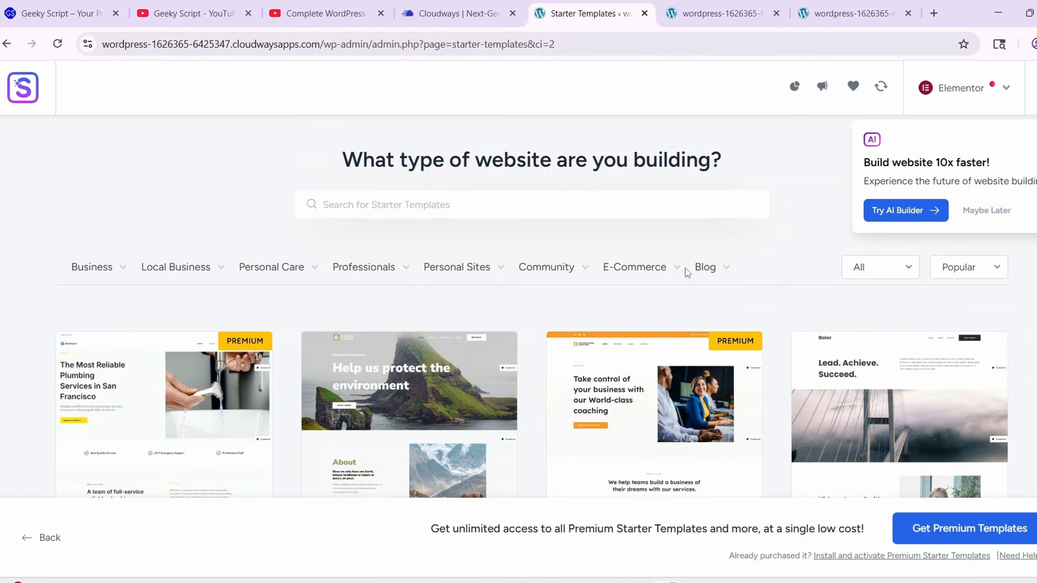
scroll(686, 273, "up", 5)
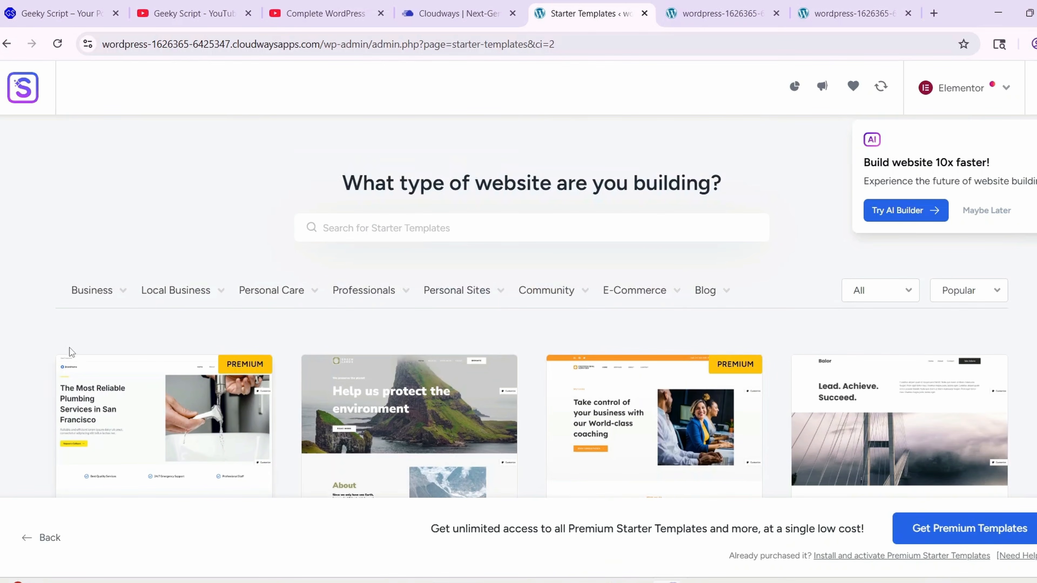
mouse_move(110, 294)
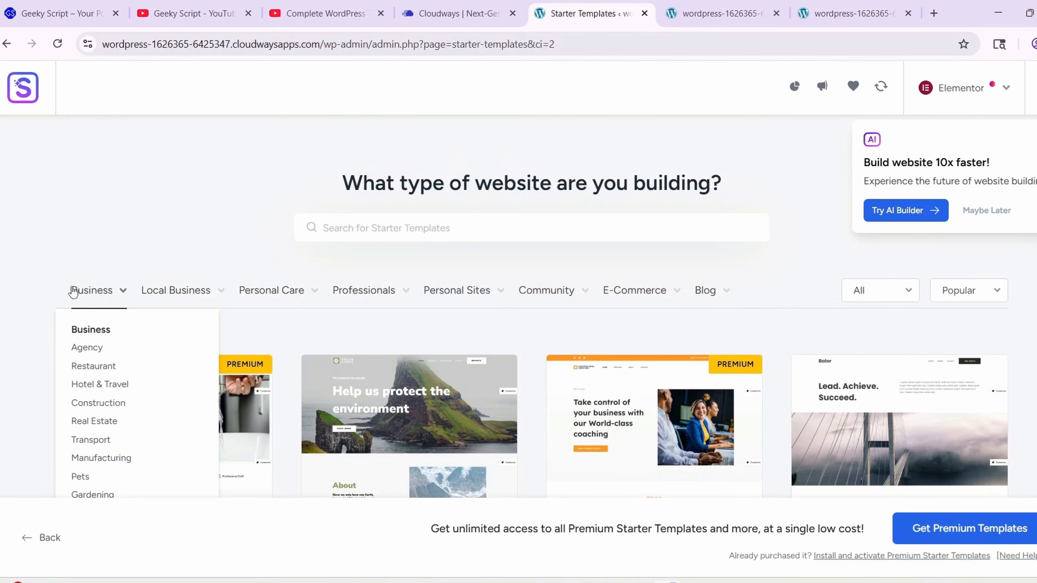
Filter to Restaurant designs, browse the results, and pick the Library Cafe template
left_click(96, 370)
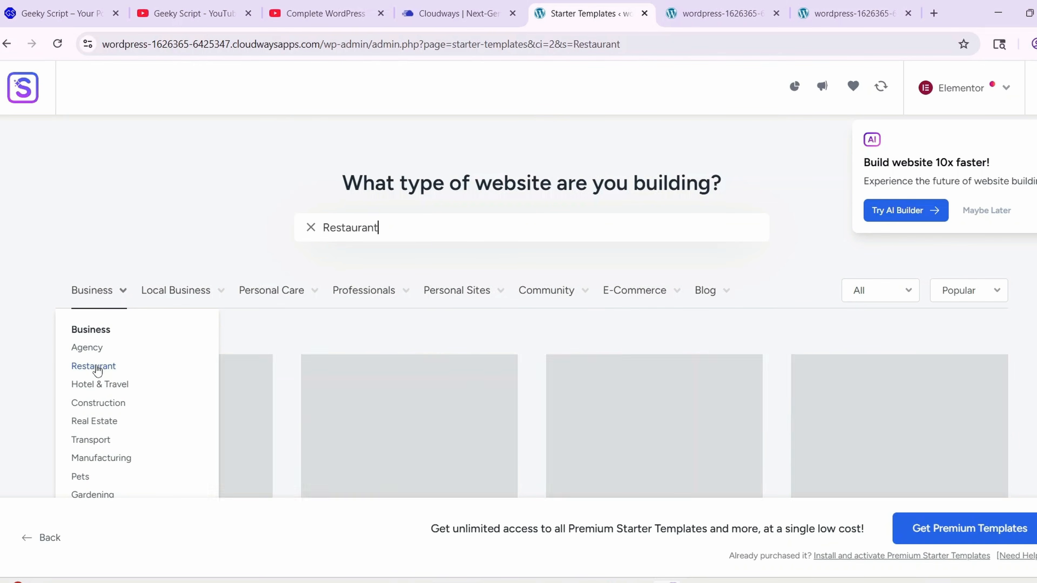
scroll(466, 245, "down", 3)
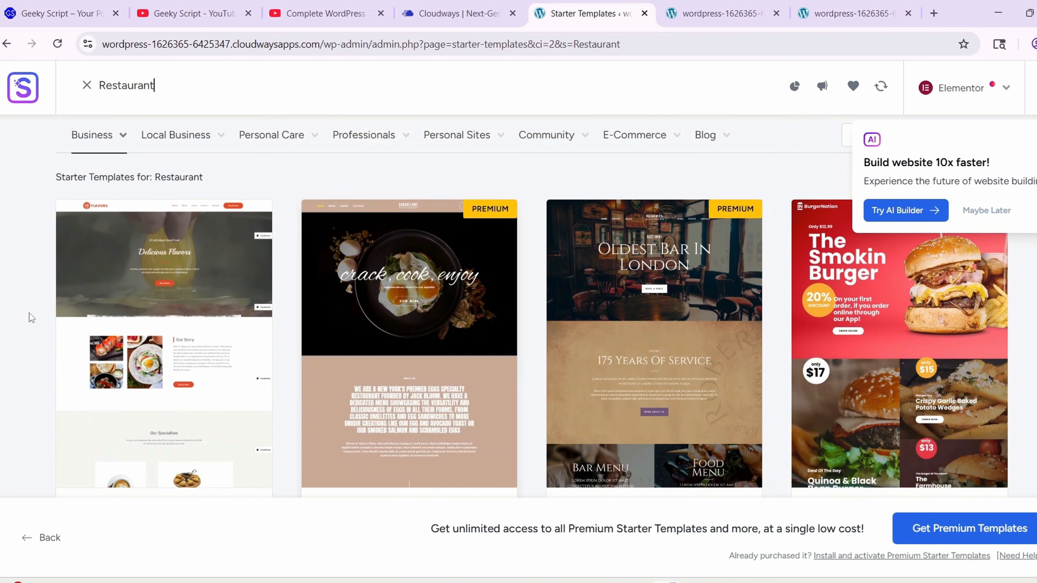
scroll(910, 355, "down", 15)
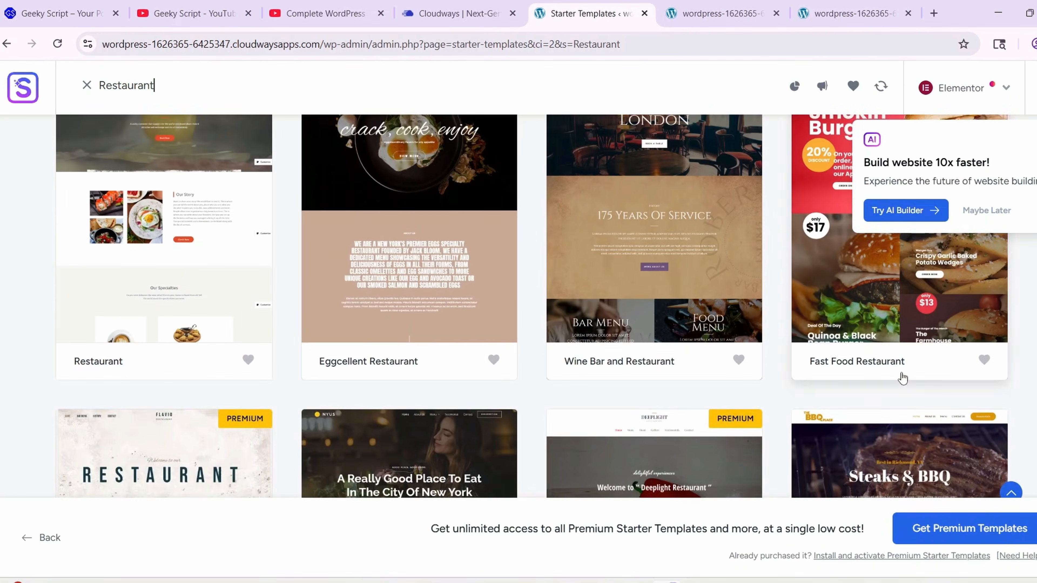
scroll(902, 379, "down", 8)
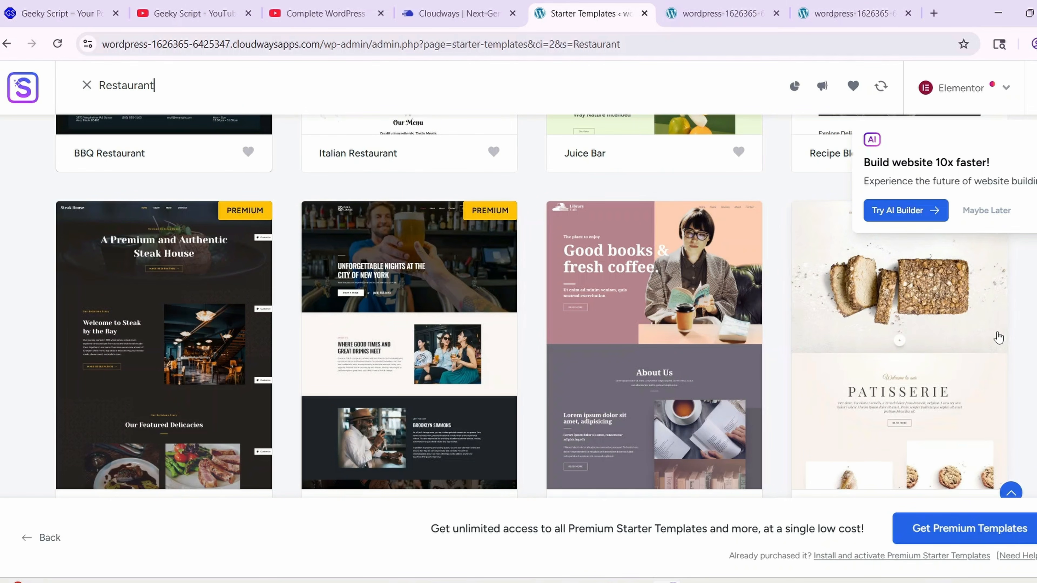
scroll(997, 354, "down", 12)
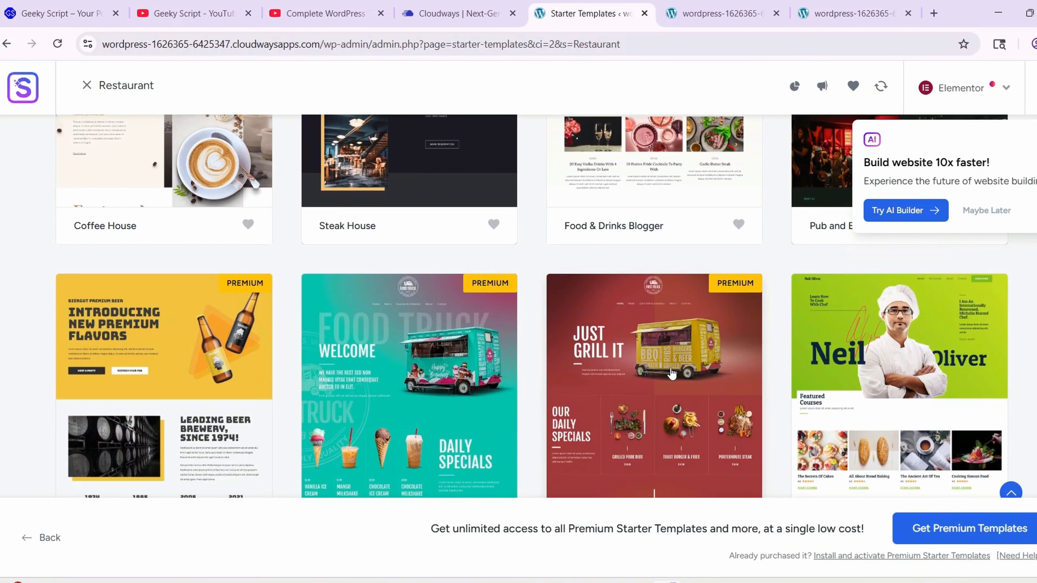
scroll(671, 373, "up", 5)
scroll(333, 394, "up", 4)
scroll(333, 394, "up", 10)
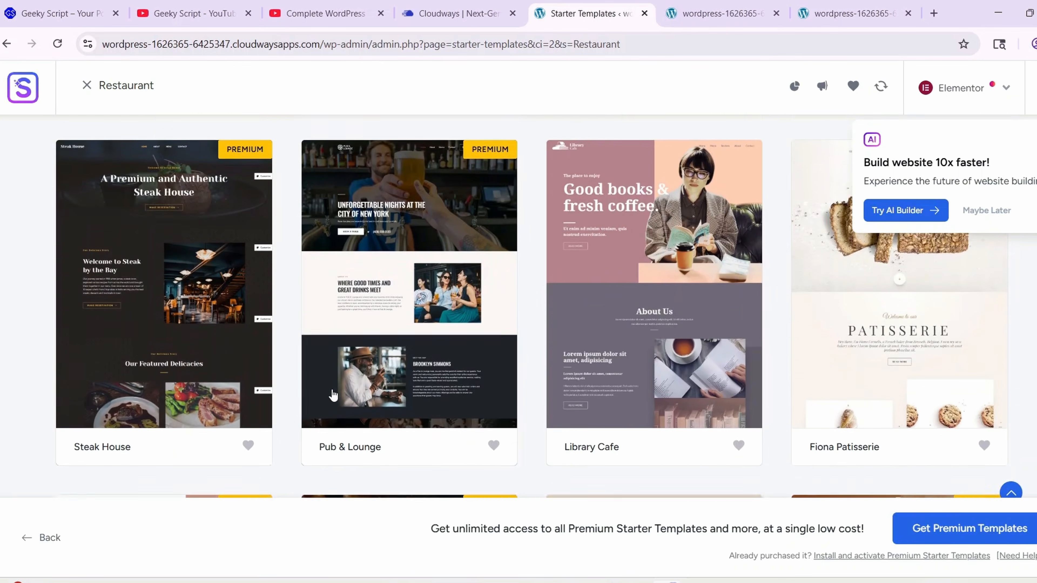
scroll(699, 370, "down", 2)
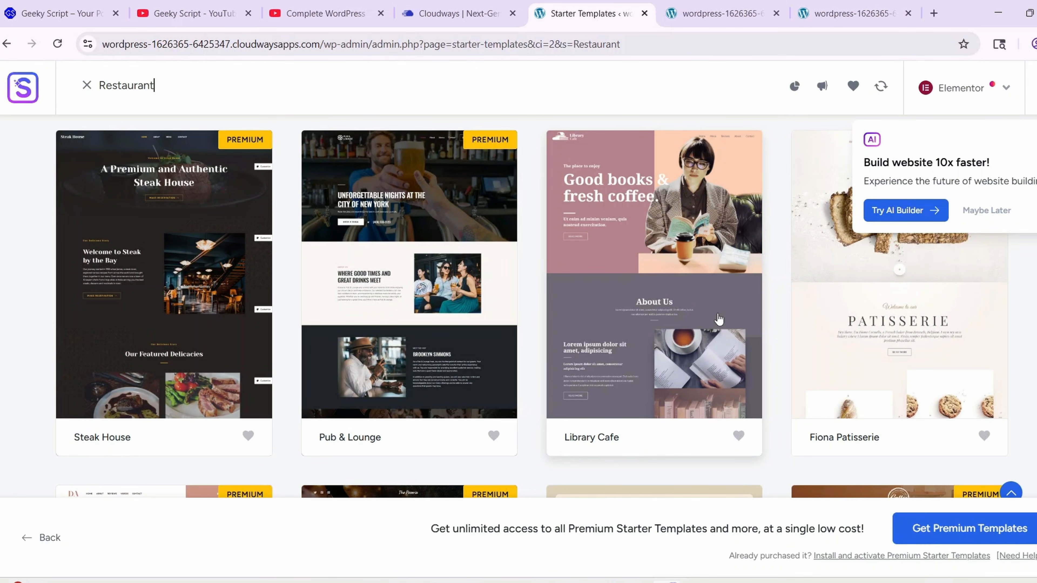
left_click(705, 312)
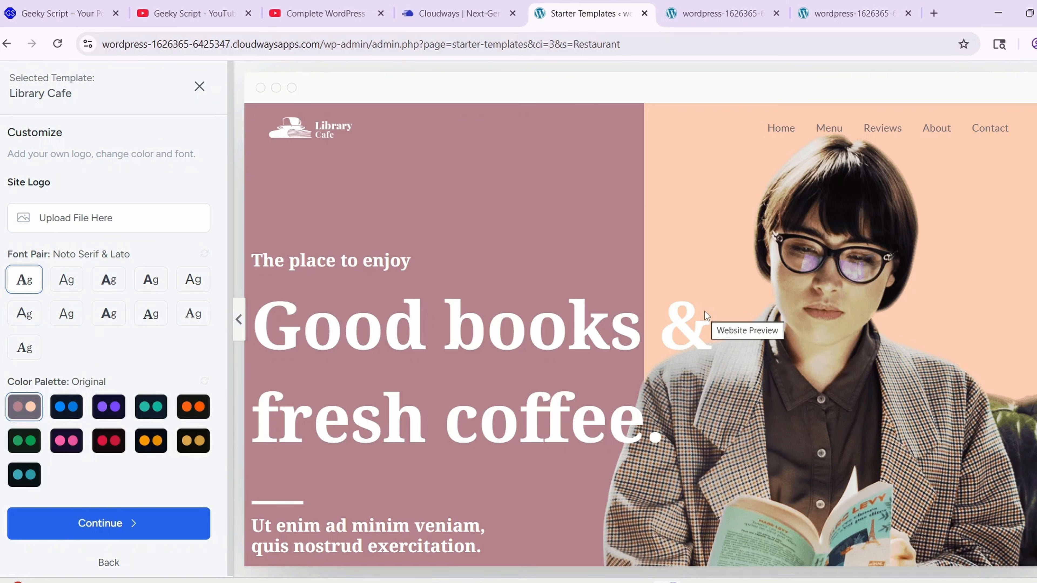
scroll(705, 311, "down", 10)
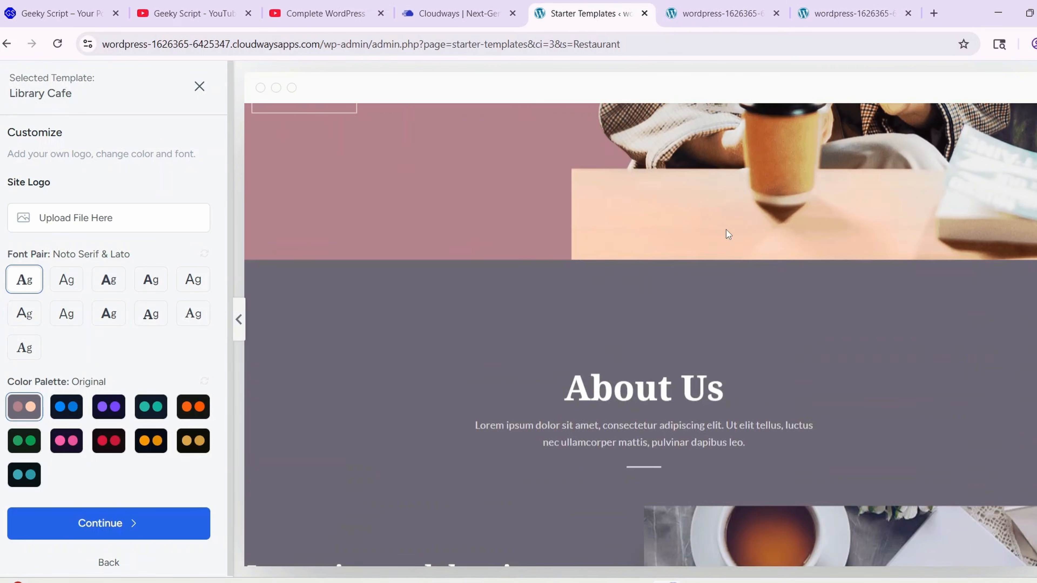
scroll(726, 230, "up", 10)
scroll(896, 308, "down", 10)
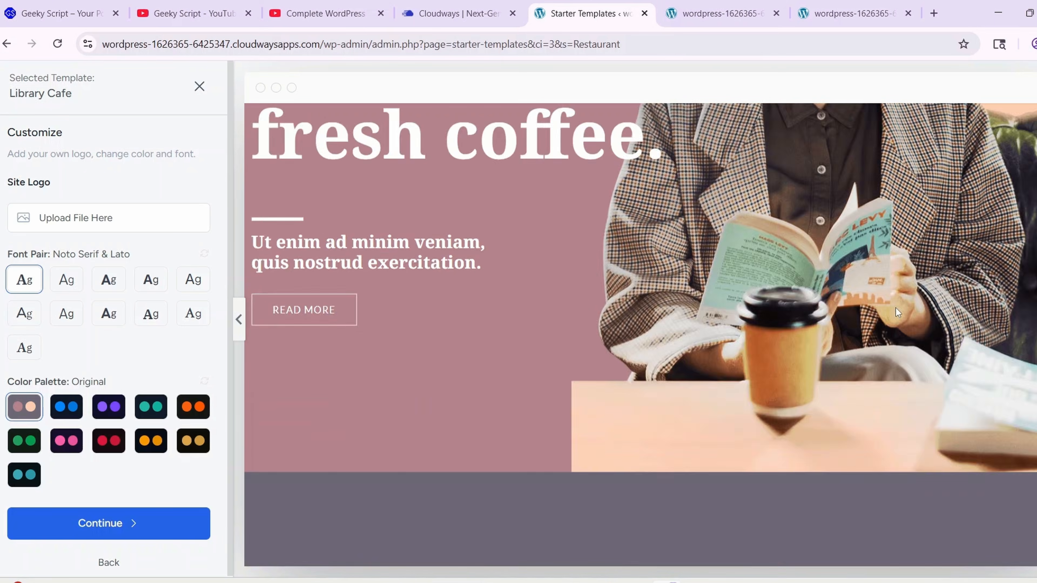
scroll(893, 309, "down", 5)
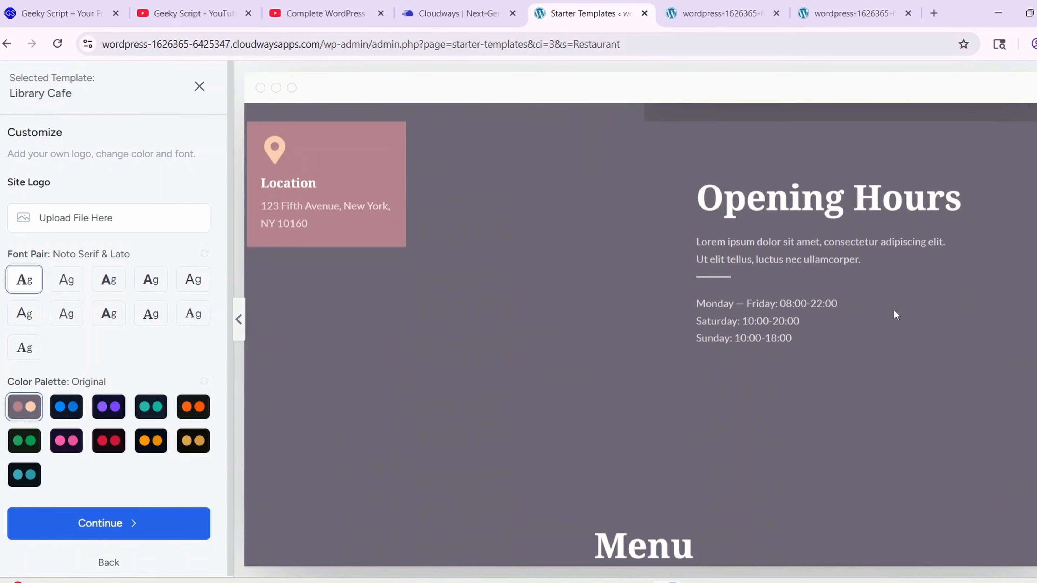
scroll(894, 310, "up", 3)
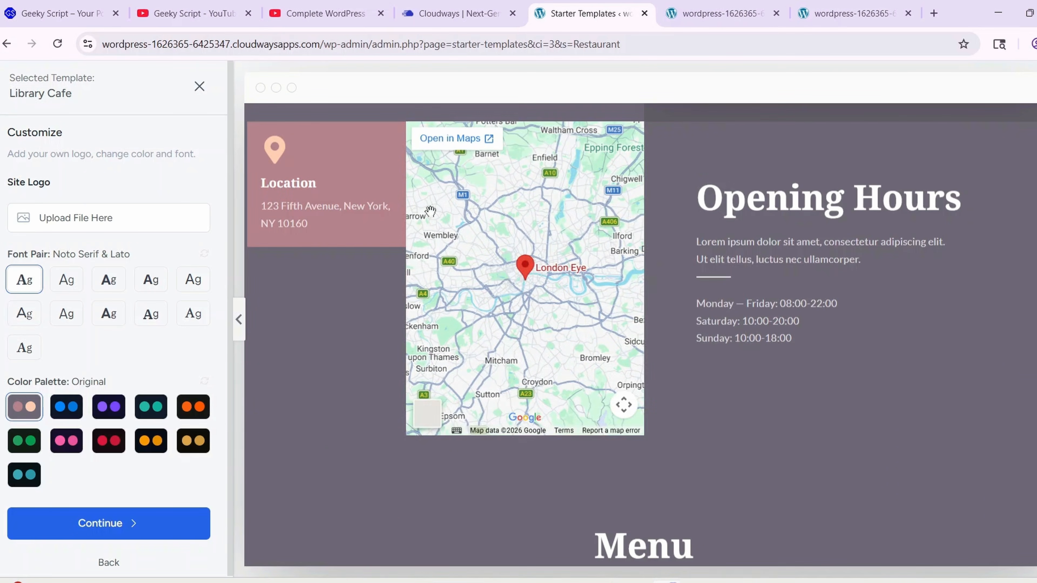
scroll(752, 337, "down", 5)
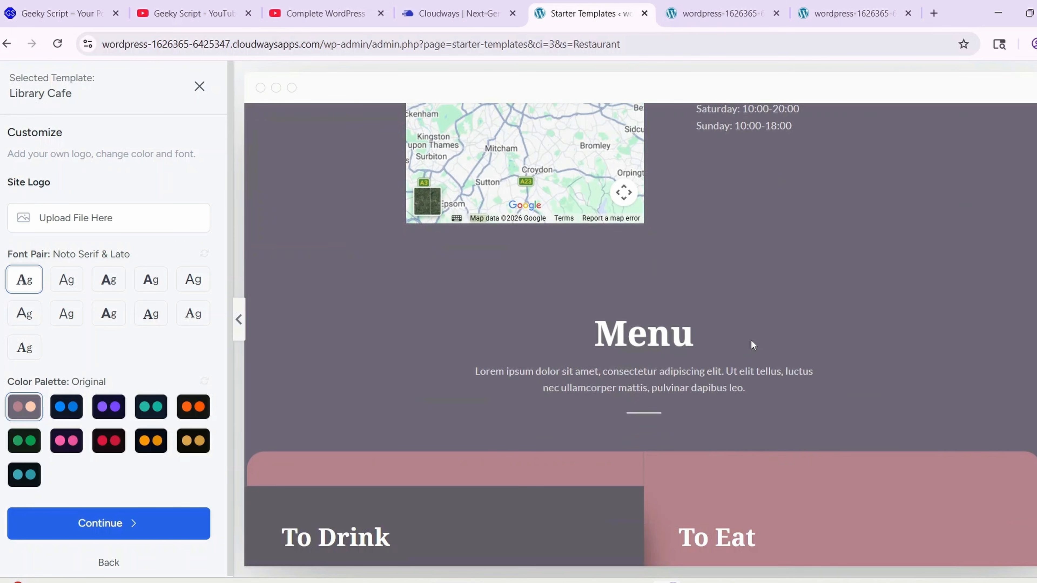
scroll(751, 345, "up", 5)
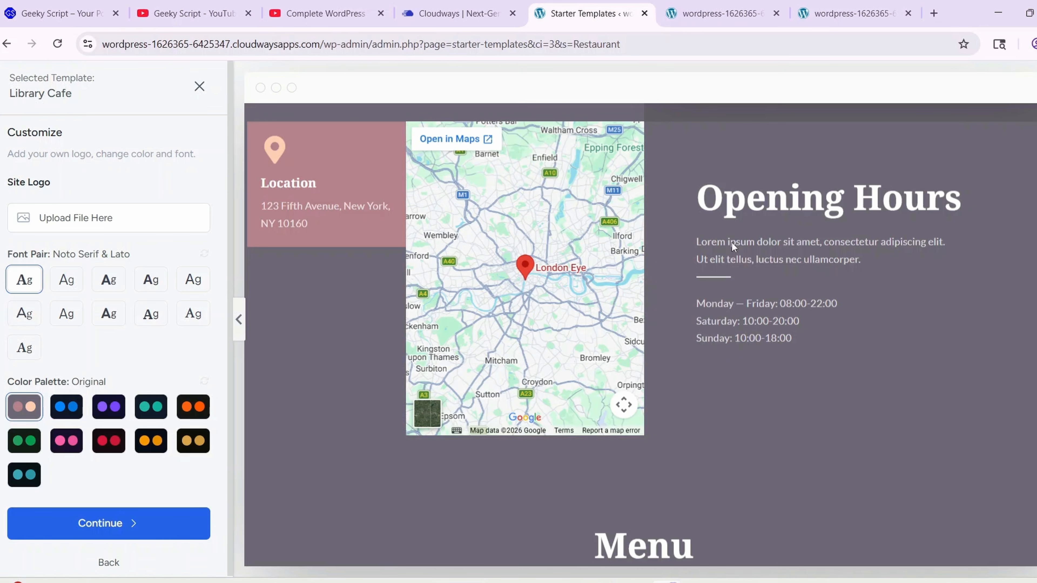
scroll(764, 322, "down", 10)
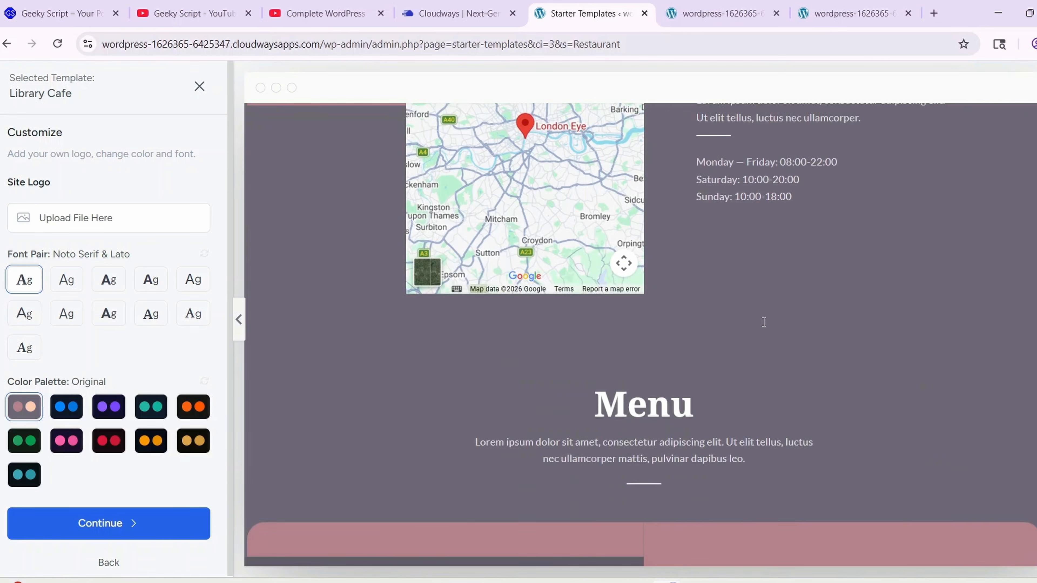
scroll(763, 323, "up", 3)
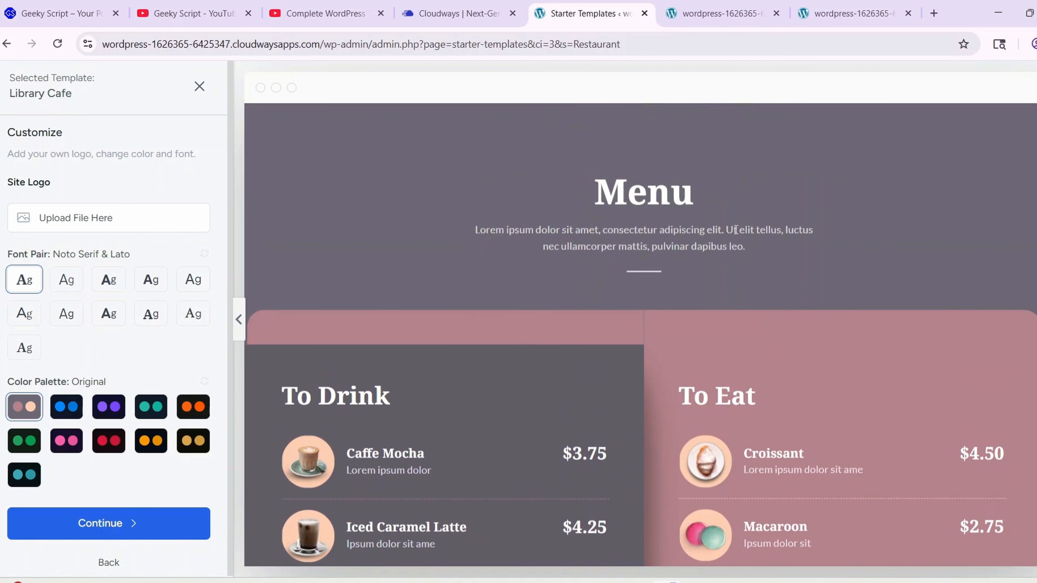
scroll(759, 265, "down", 5)
scroll(762, 267, "down", 2)
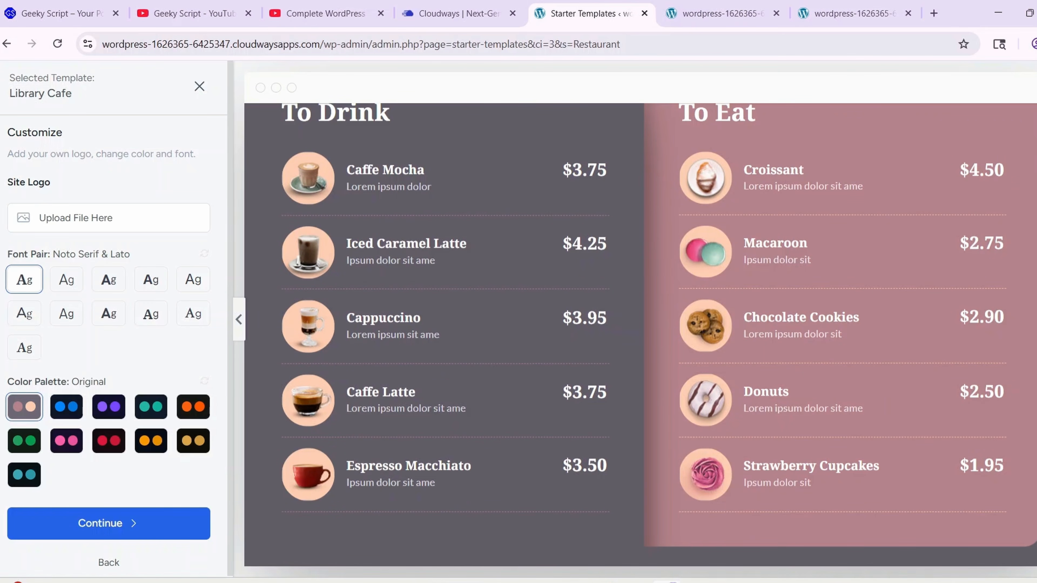
scroll(781, 390, "down", 10)
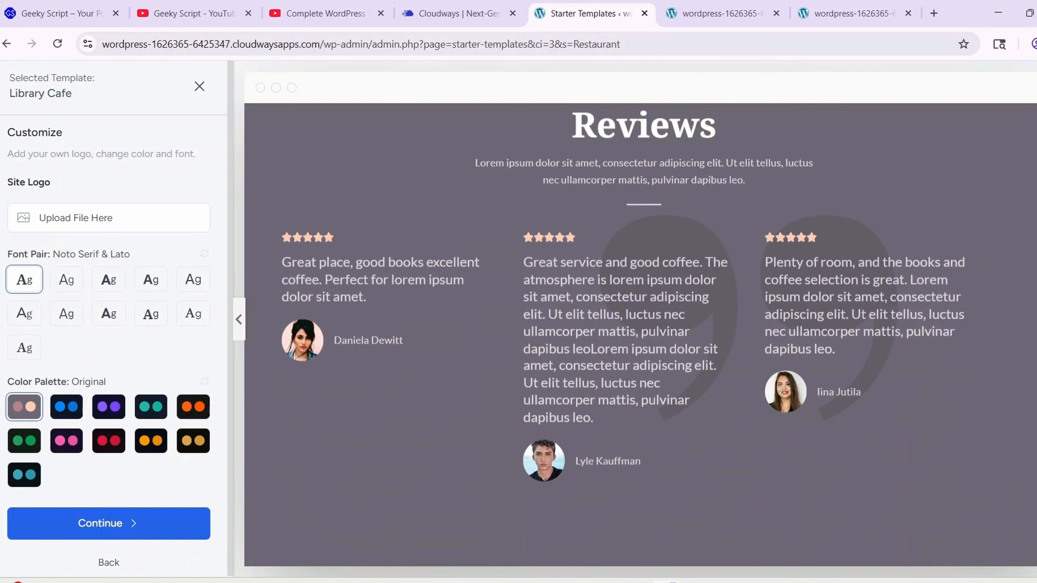
scroll(861, 409, "down", 10)
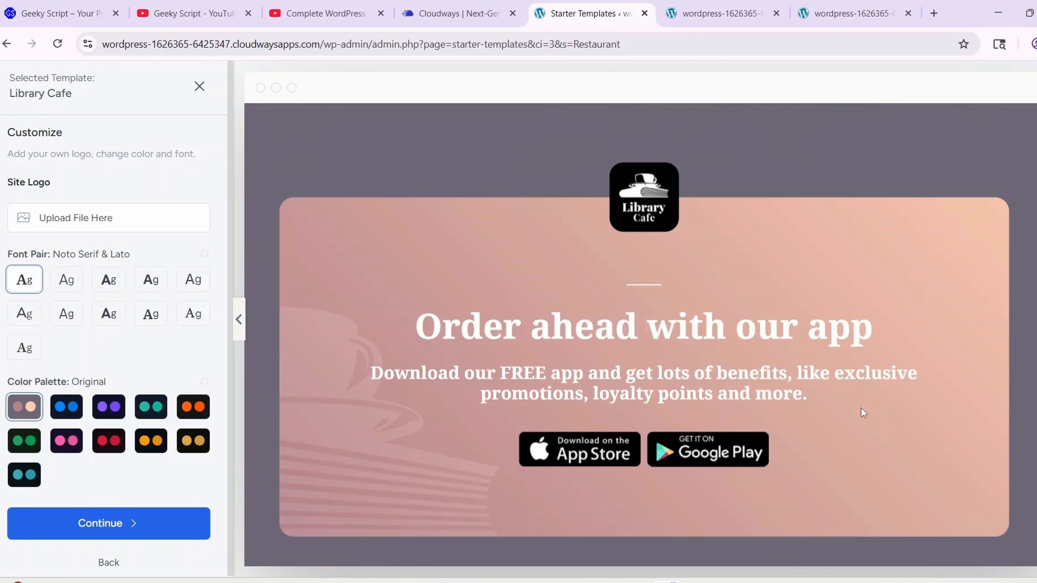
scroll(861, 408, "down", 3)
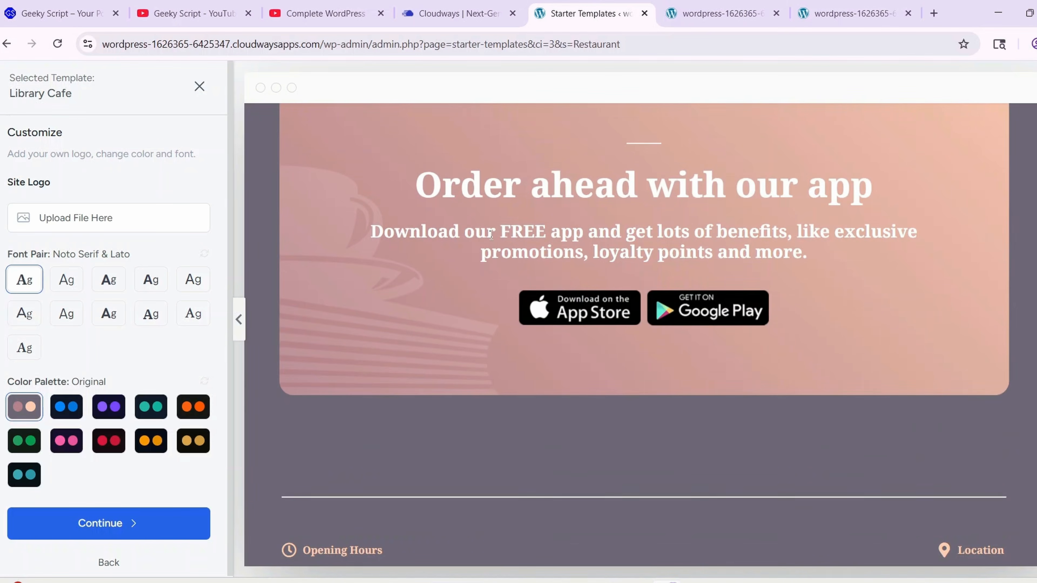
scroll(873, 302, "down", 2)
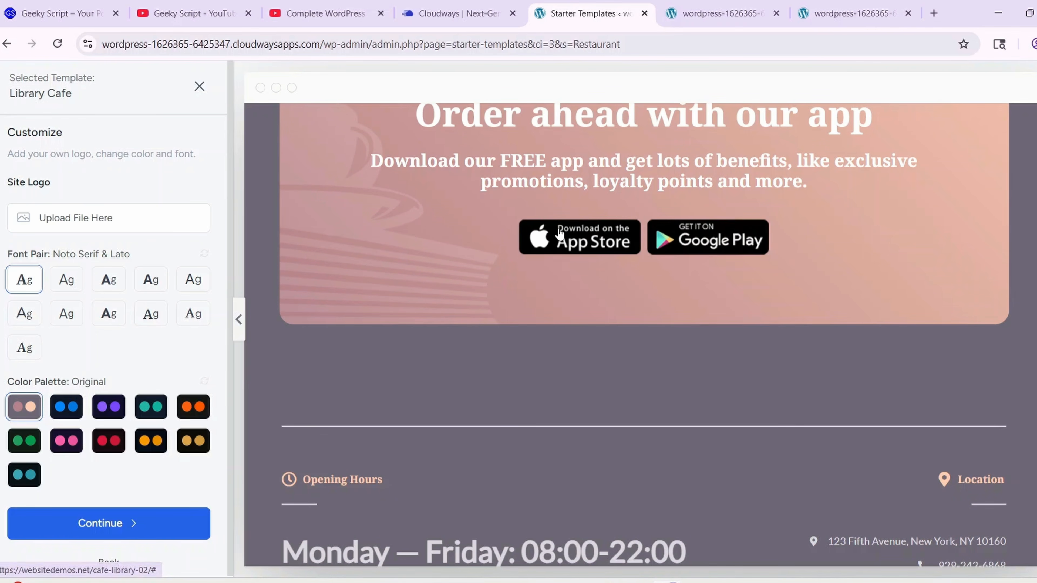
scroll(846, 251, "down", 2)
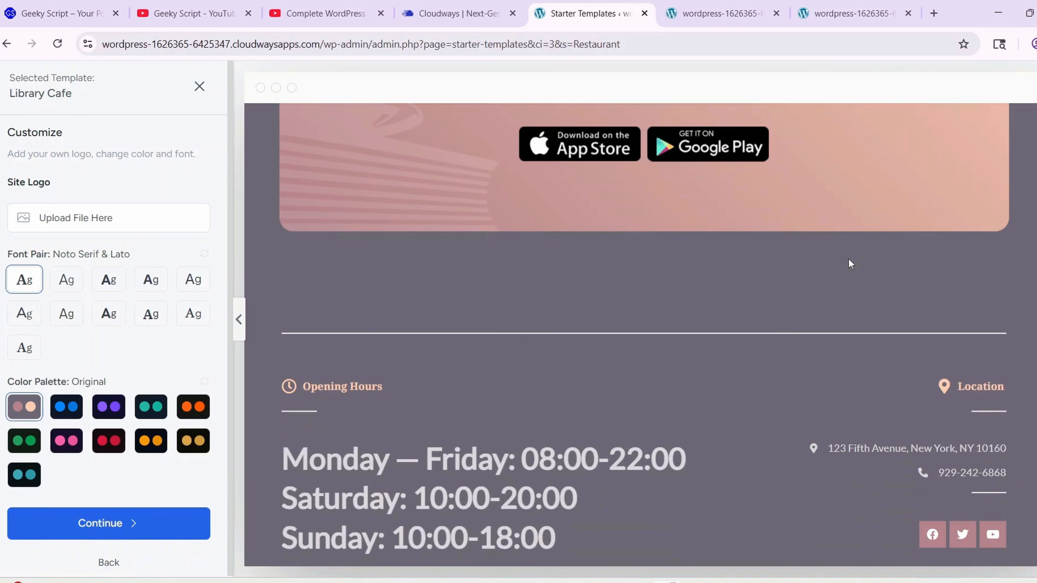
left_click_drag(274, 387, 586, 556)
left_click(633, 525)
scroll(711, 506, "up", 10)
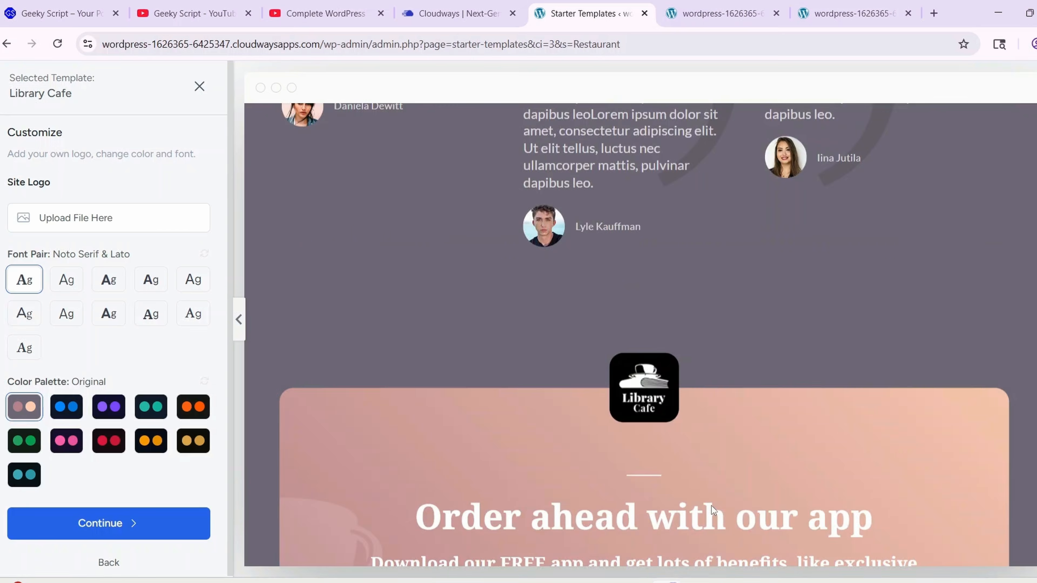
scroll(711, 506, "up", 20)
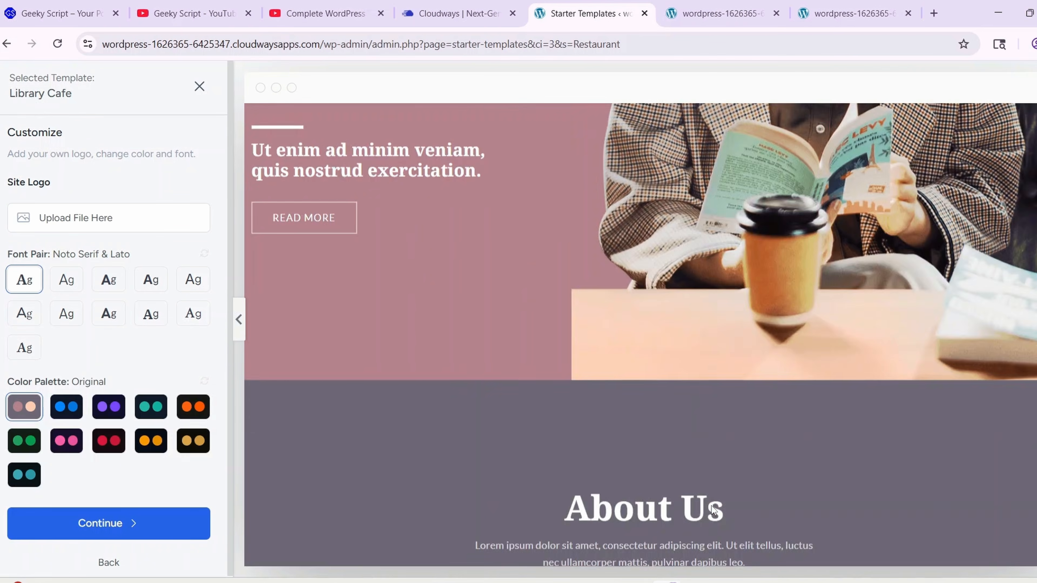
scroll(712, 511, "up", 10)
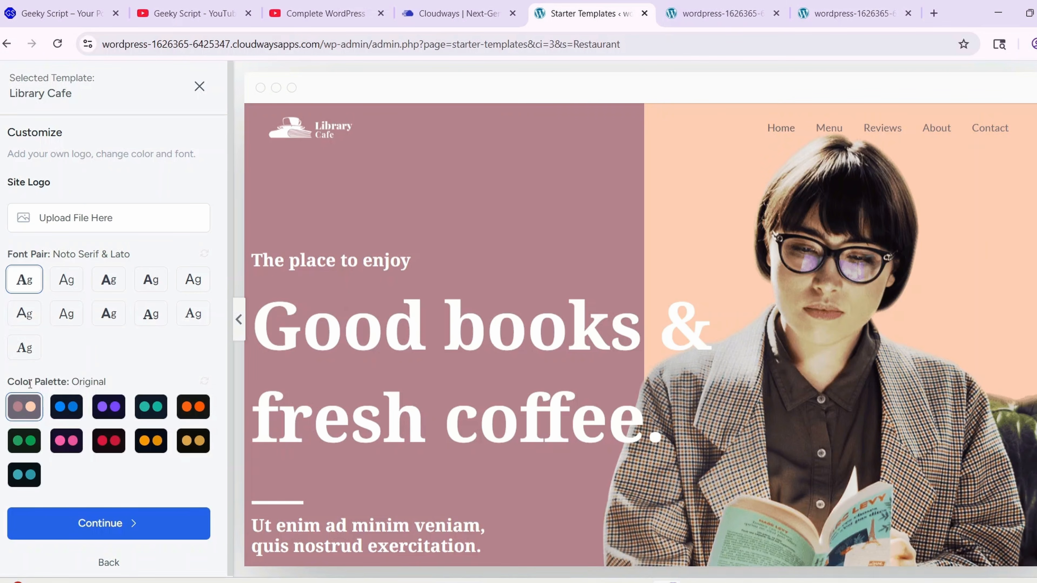
Preview palettes from blue Style 1 to teal Style 10, ending on orange Style 8
left_click(67, 407)
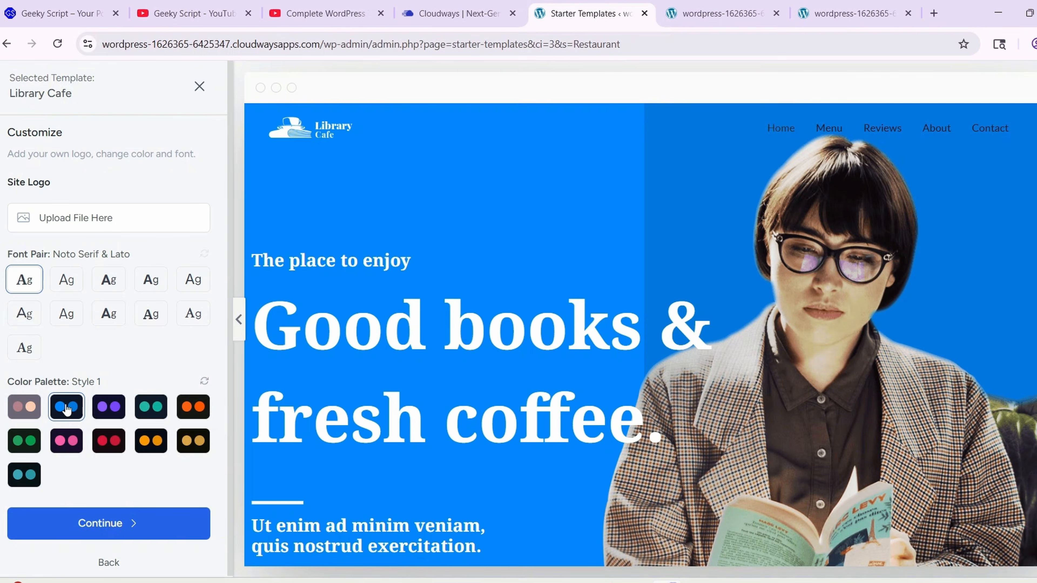
left_click(102, 411)
left_click(148, 412)
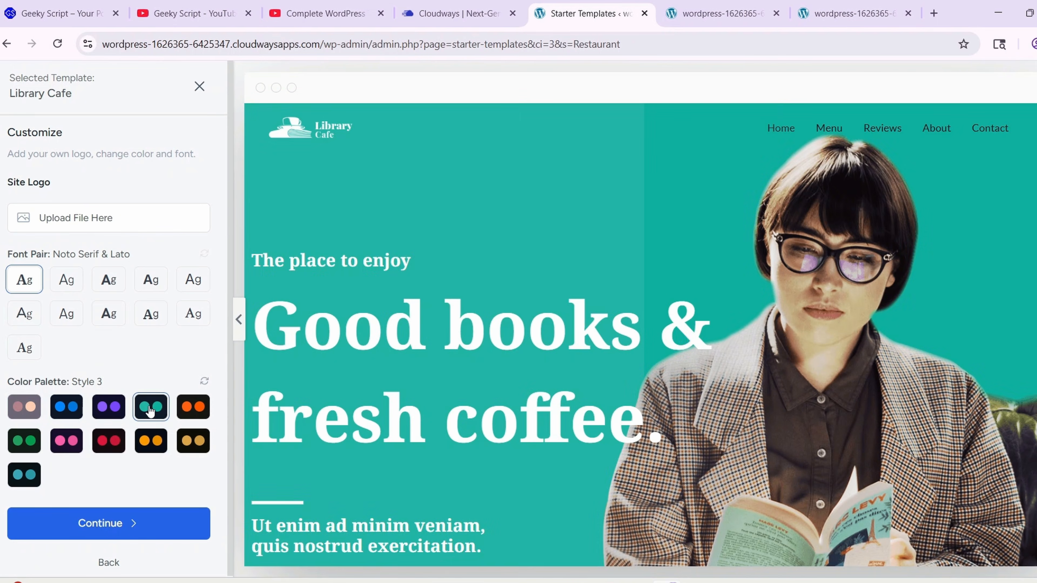
left_click(203, 410)
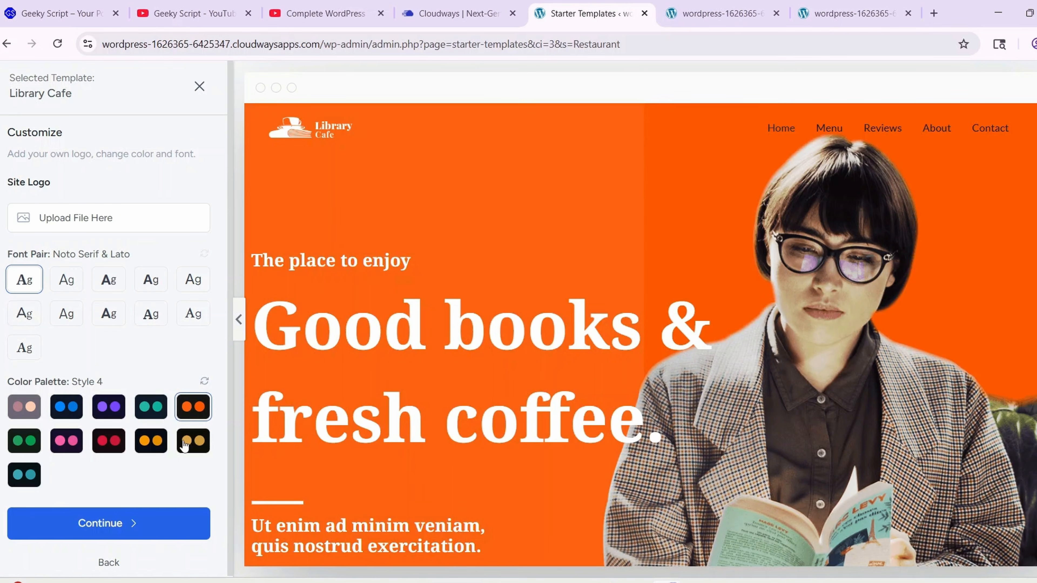
left_click(184, 446)
left_click(141, 445)
left_click(103, 445)
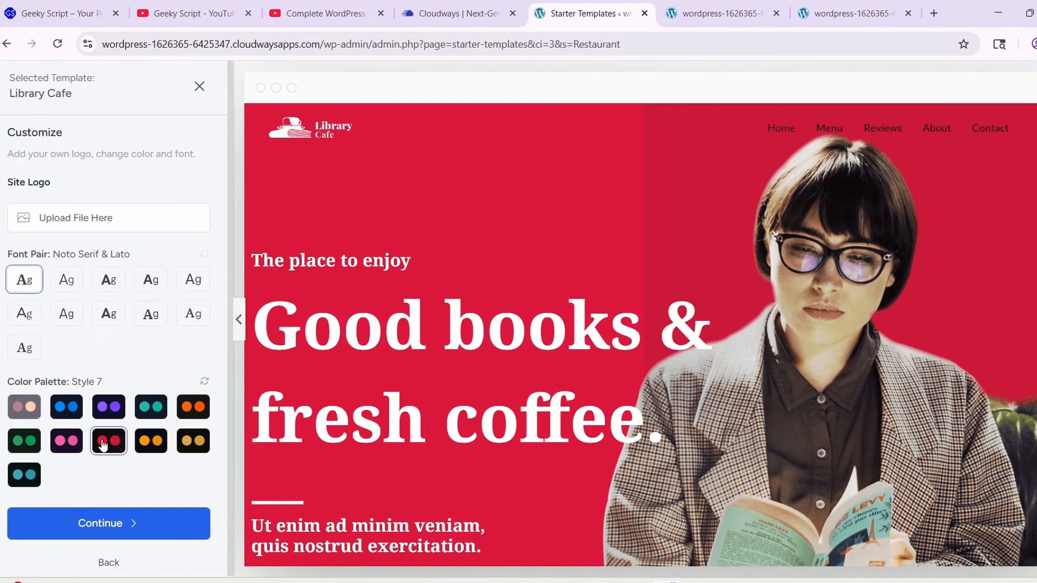
left_click(59, 443)
left_click(36, 445)
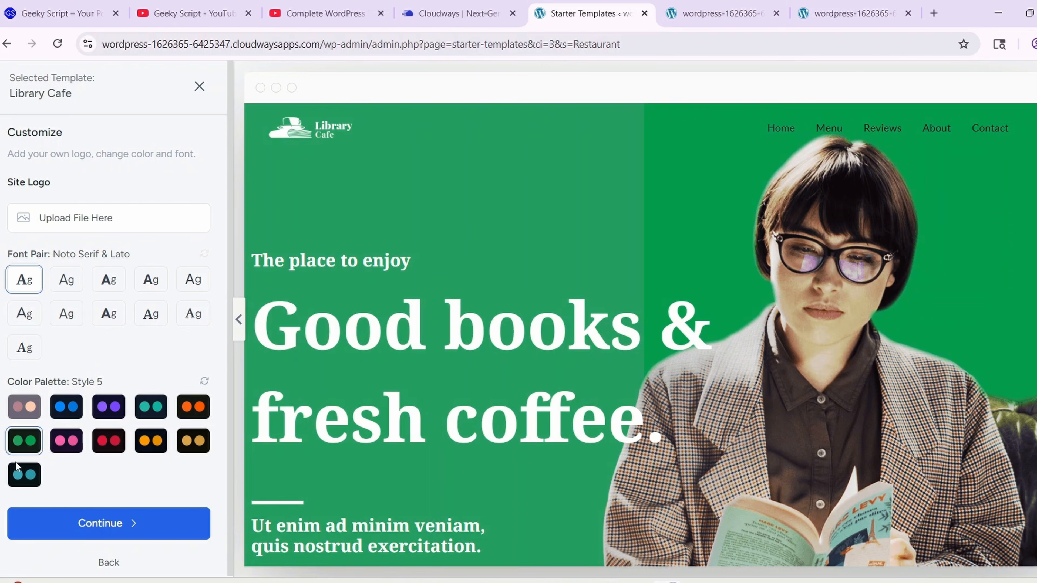
left_click(11, 480)
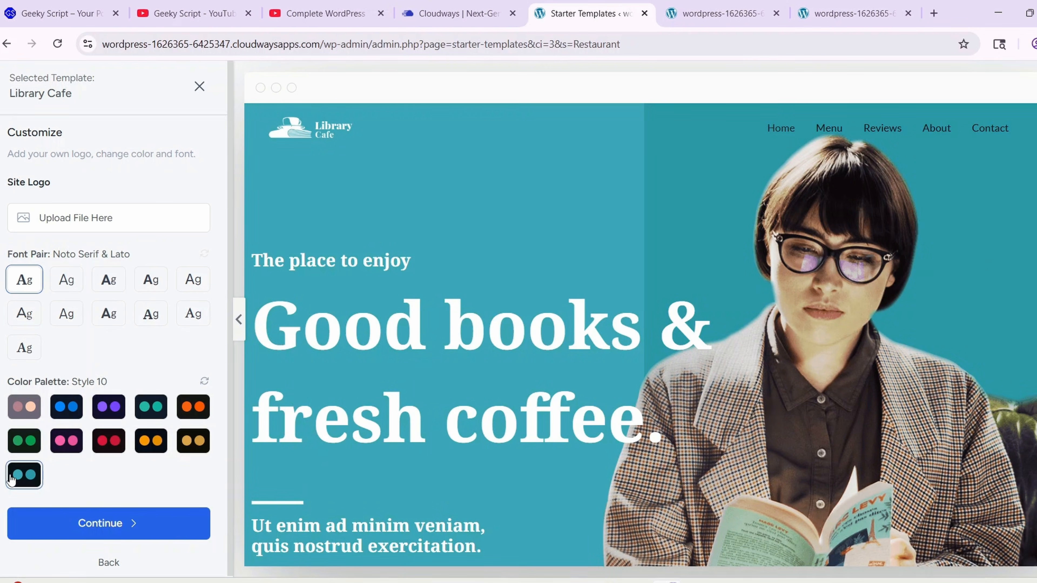
left_click(161, 445)
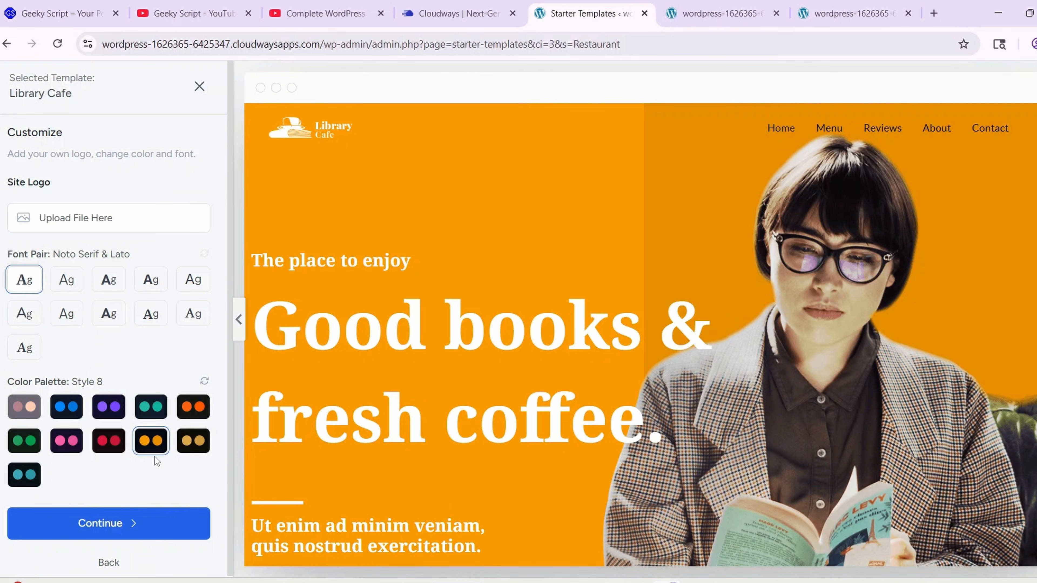
Compare Lexend, Inter and Crimson pairs, choose Plus Jakarta Sans & Manrope, and continue
left_click(66, 279)
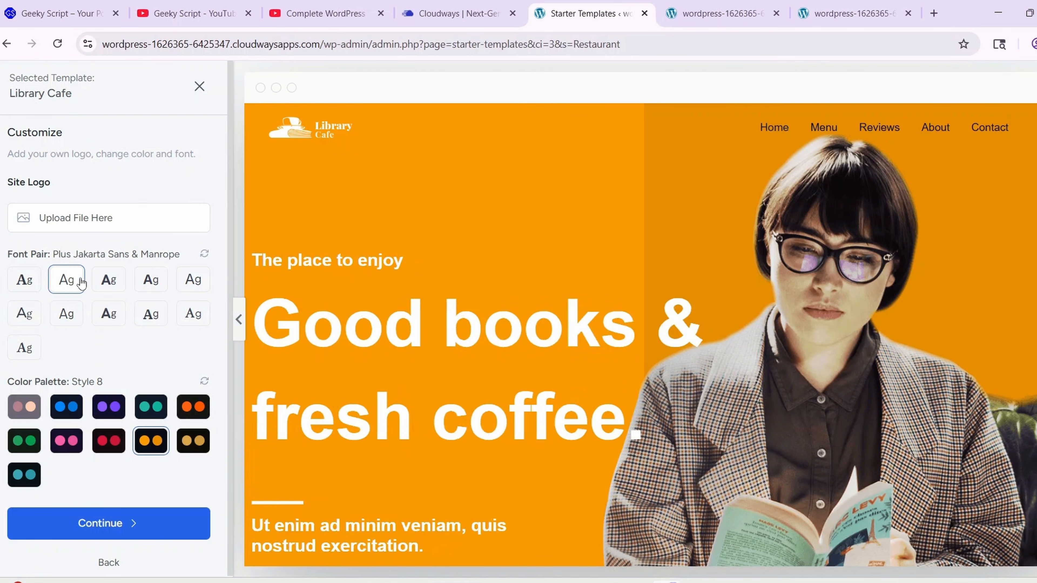
left_click(108, 280)
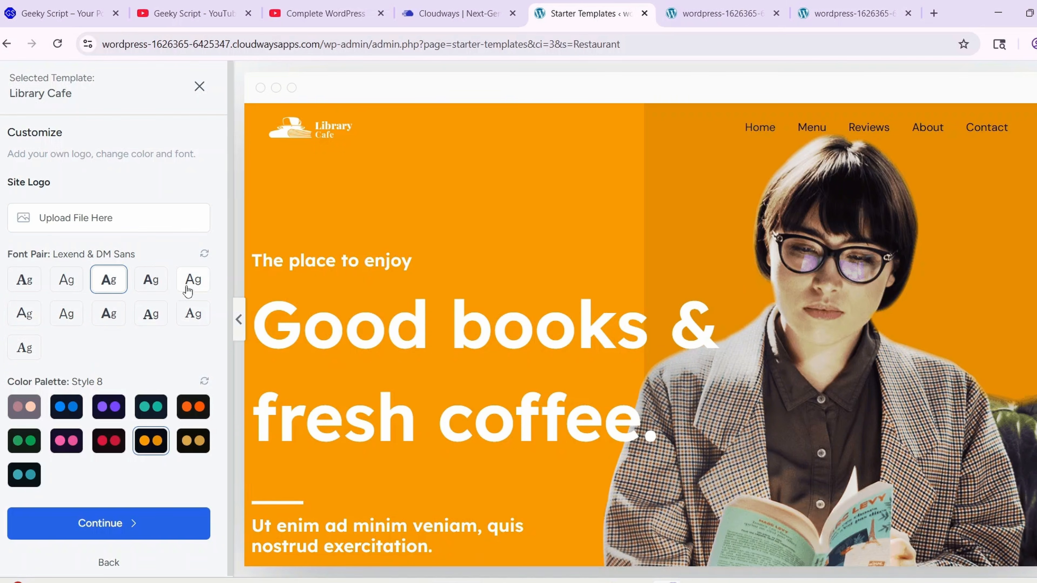
left_click(193, 279)
left_click(193, 316)
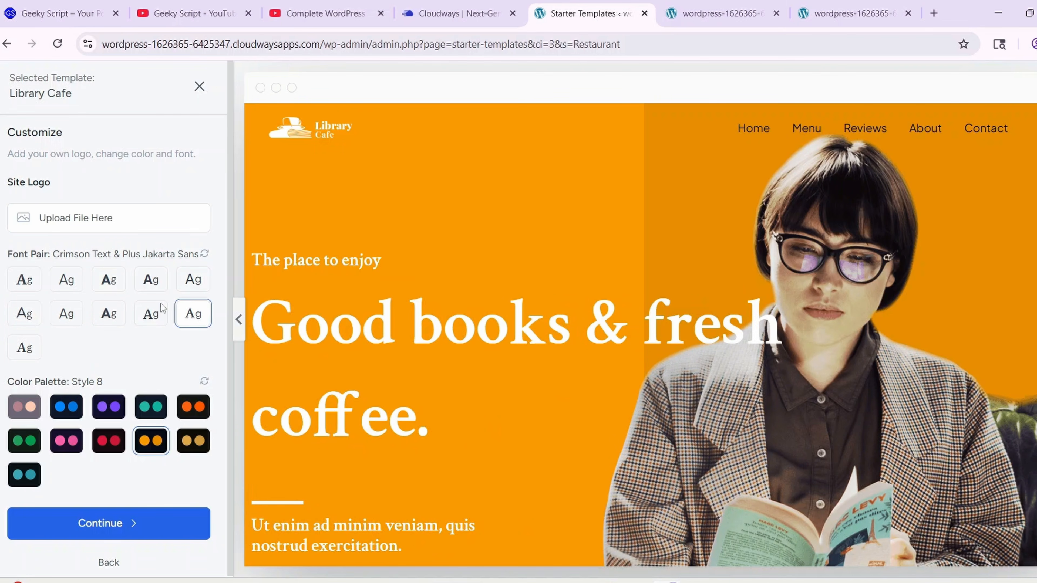
left_click(66, 280)
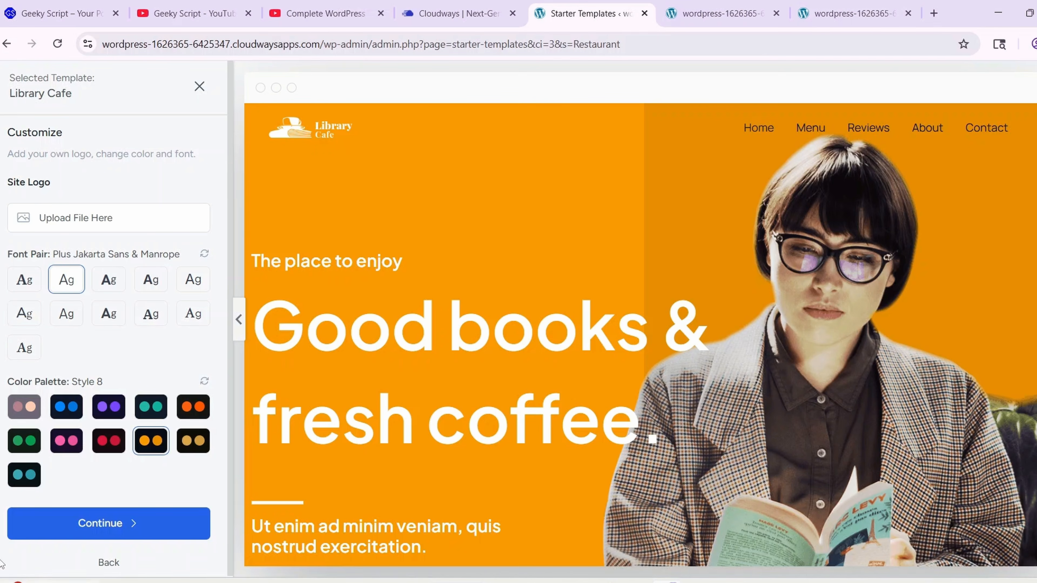
left_click(113, 527)
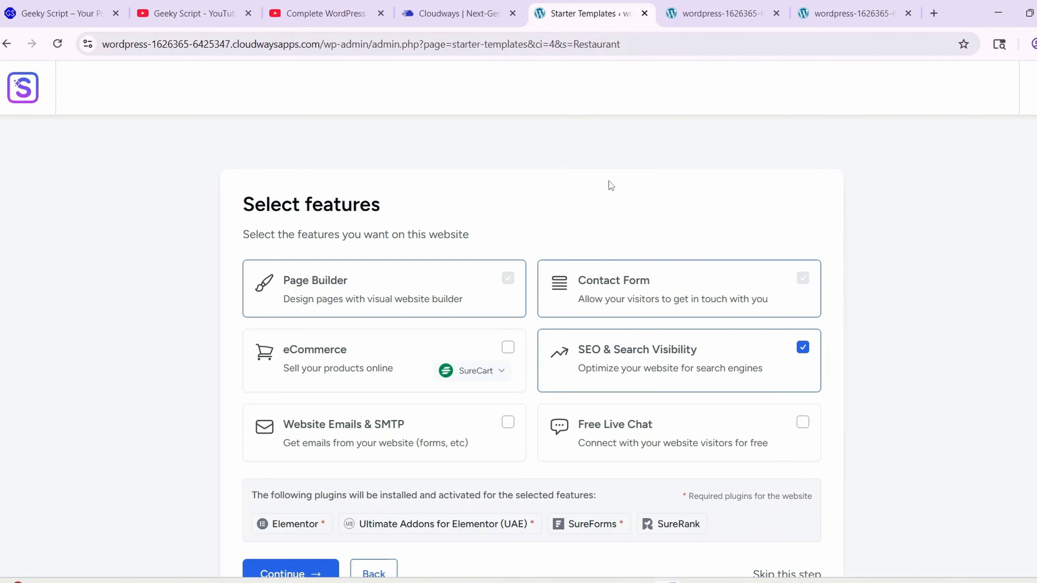
Skip the optional features and memory warning, fill in the first name, and build the Library Cafe site
scroll(530, 268, "down", 2)
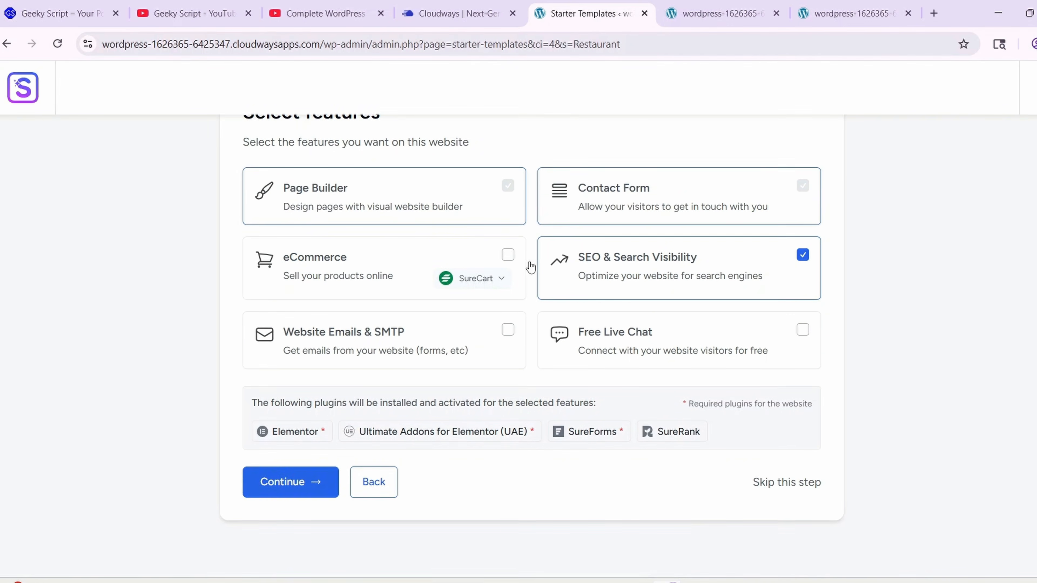
left_click(305, 488)
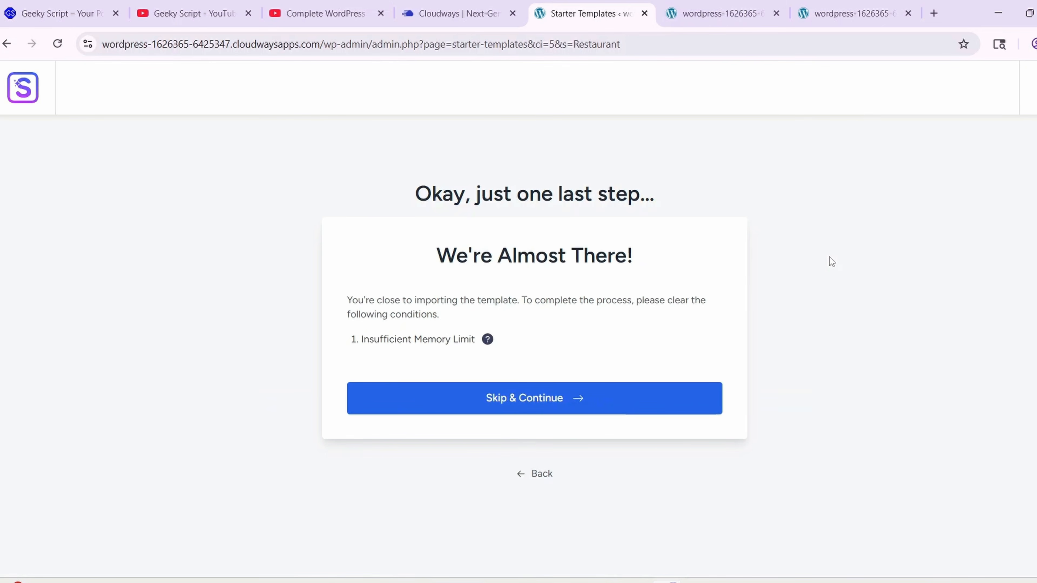
left_click(545, 403)
left_click(440, 283)
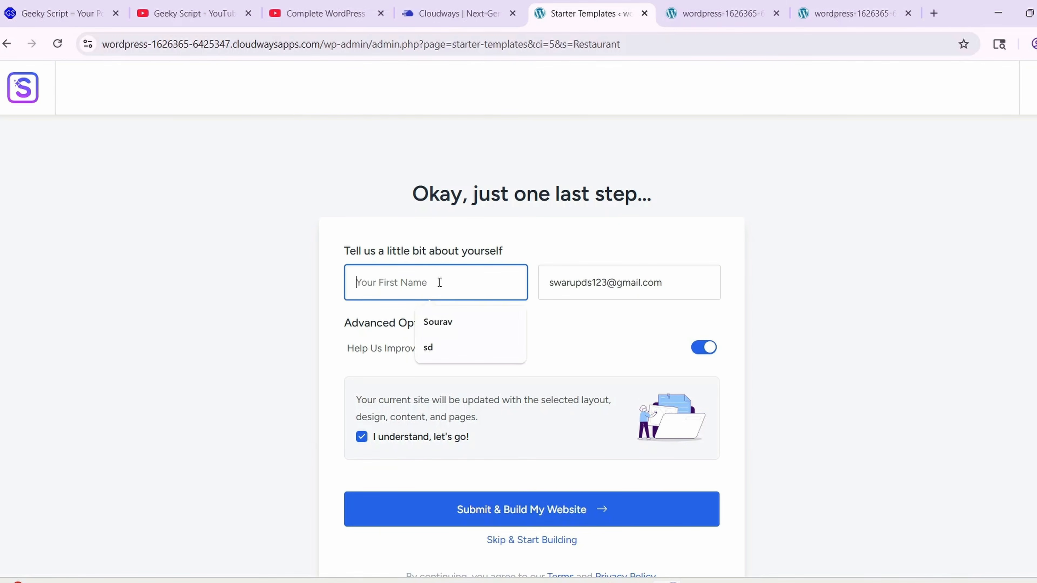
left_click(441, 327)
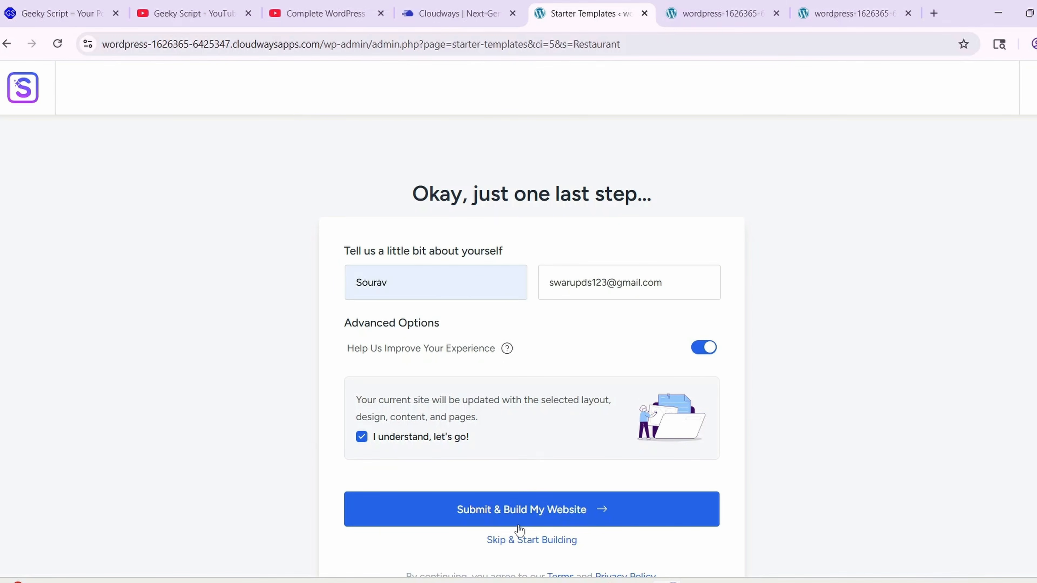
left_click(528, 509)
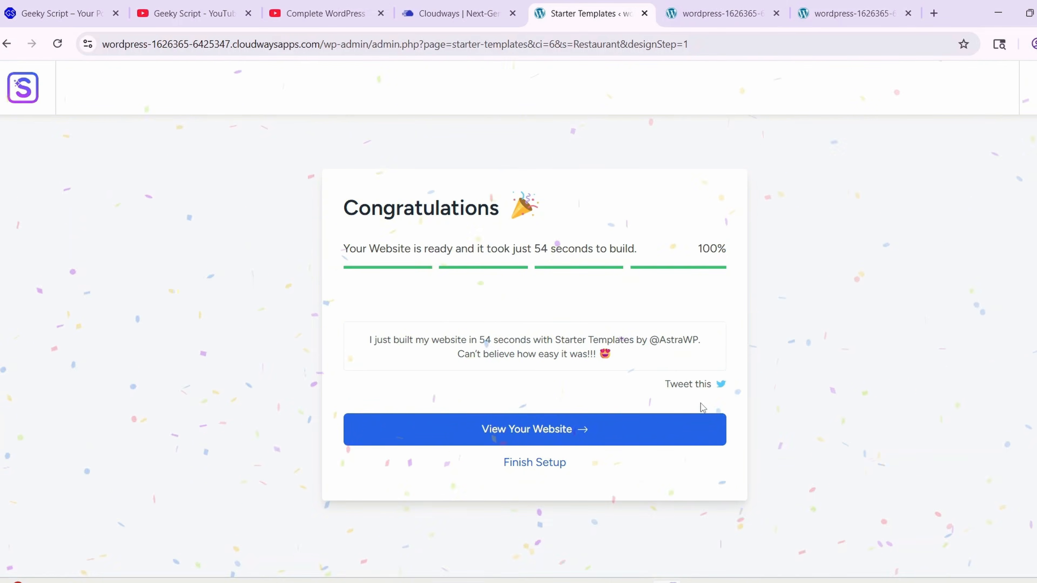
Open the finished Library Cafe website in a new tab from the Congratulations card
left_click_drag(348, 247, 642, 233)
left_click(651, 249)
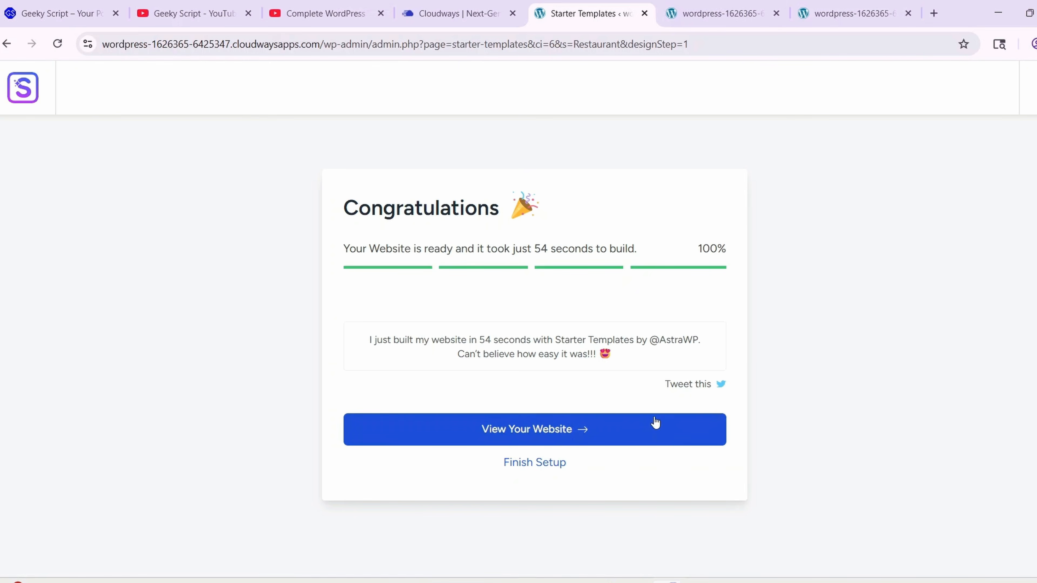
left_click(506, 434)
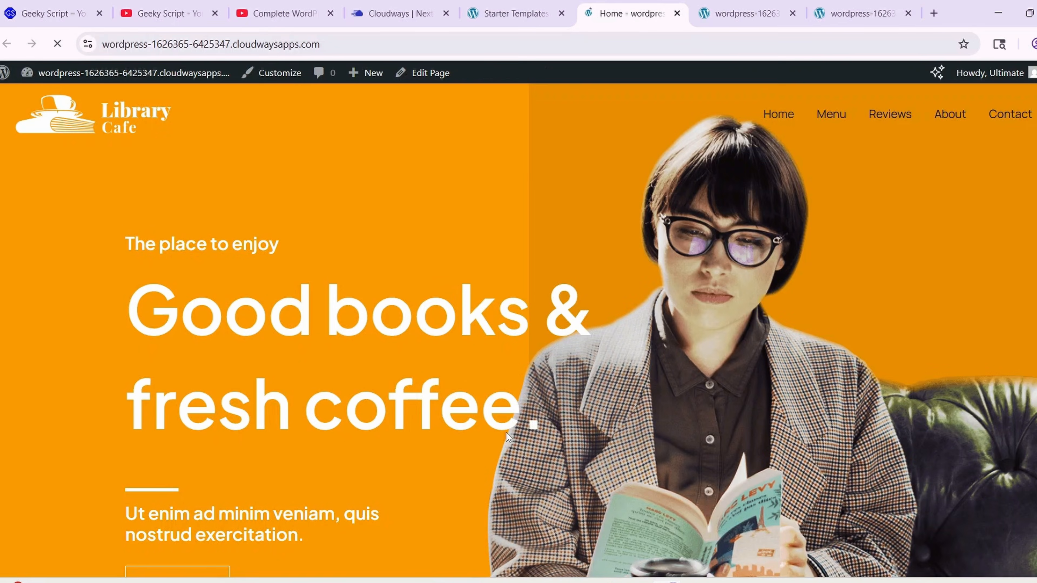
Scroll through the live Library Cafe home page content
scroll(308, 345, "down", 3)
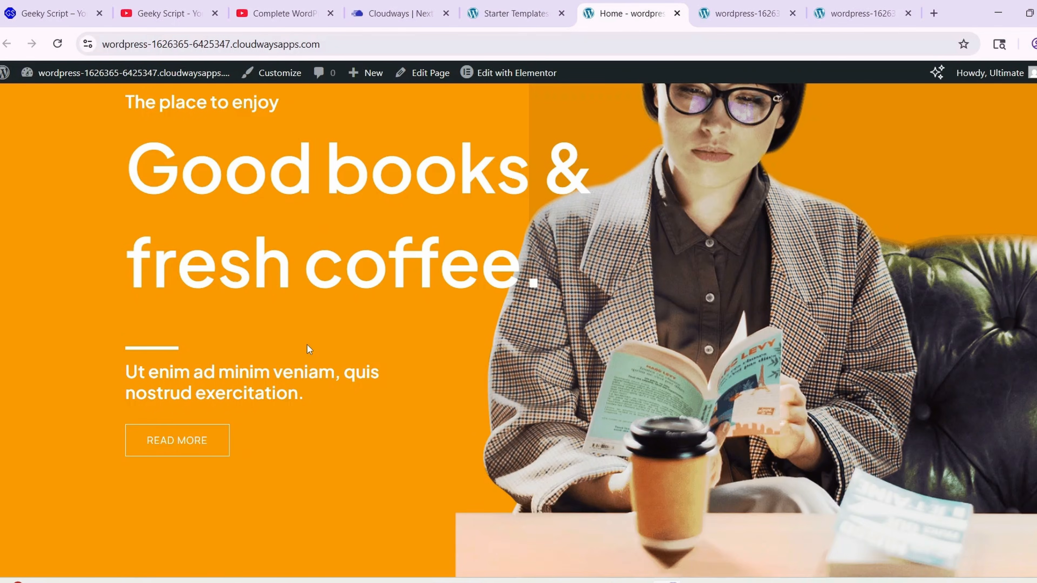
scroll(308, 345, "up", 3)
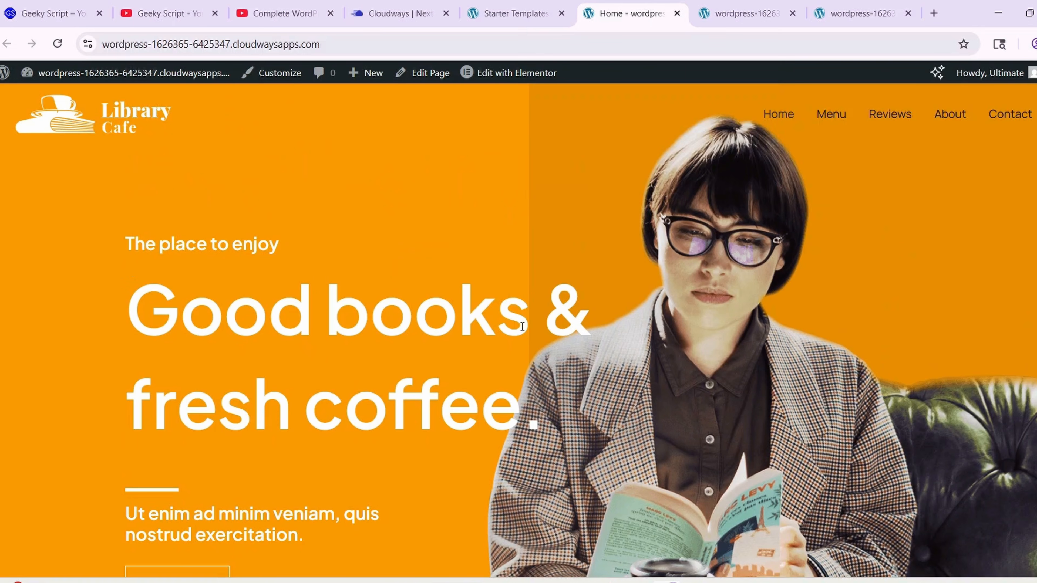
scroll(522, 327, "down", 15)
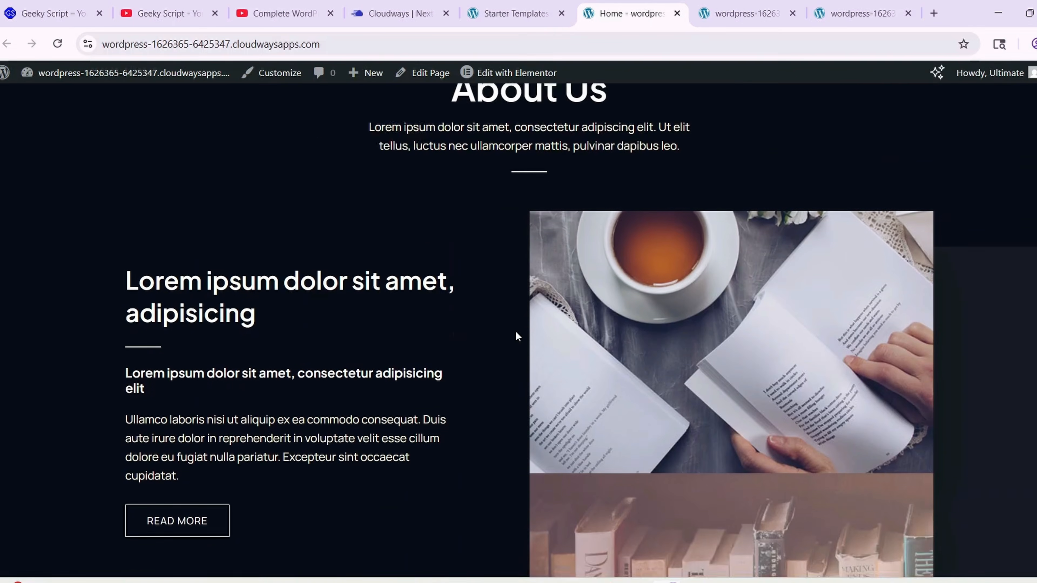
scroll(517, 335, "down", 10)
scroll(516, 332, "down", 15)
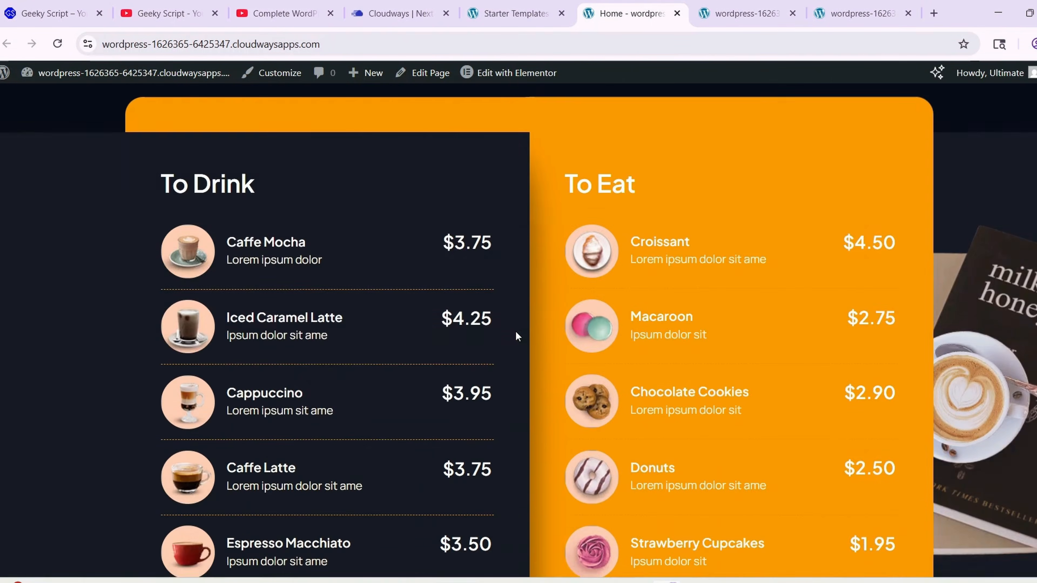
scroll(516, 331, "down", 10)
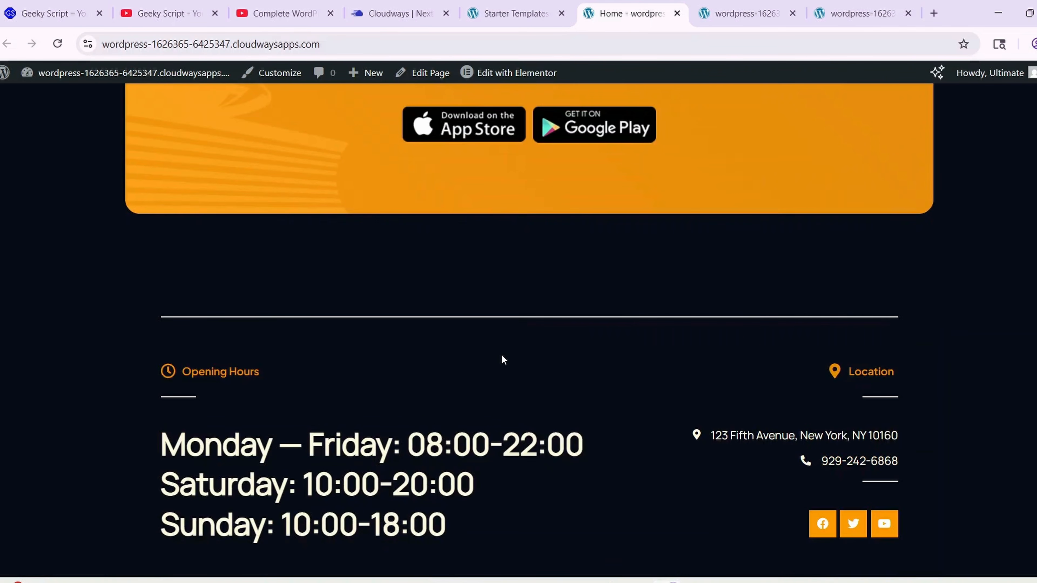
left_click(375, 45)
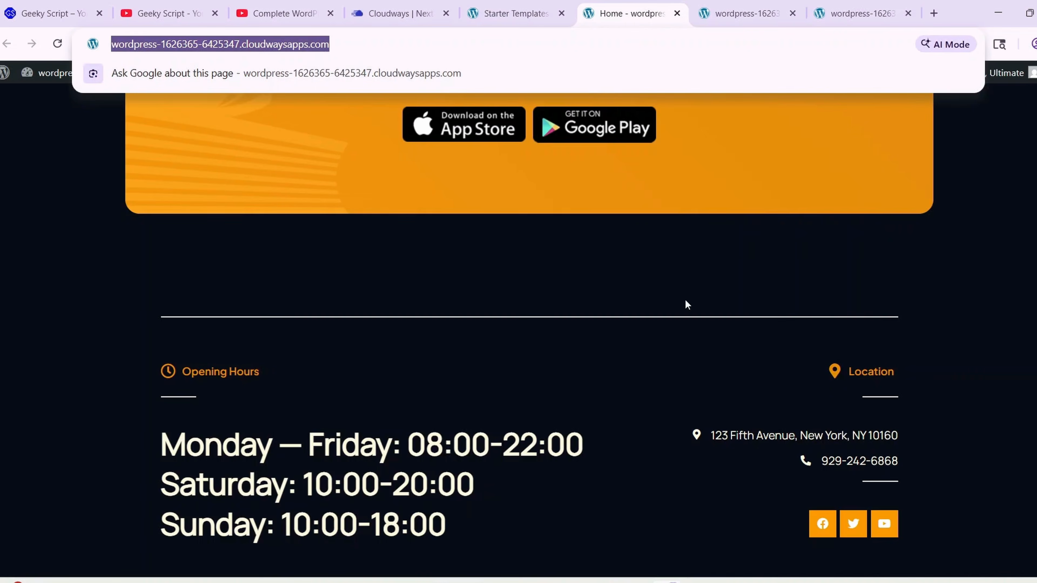
left_click(649, 441)
key("Home")
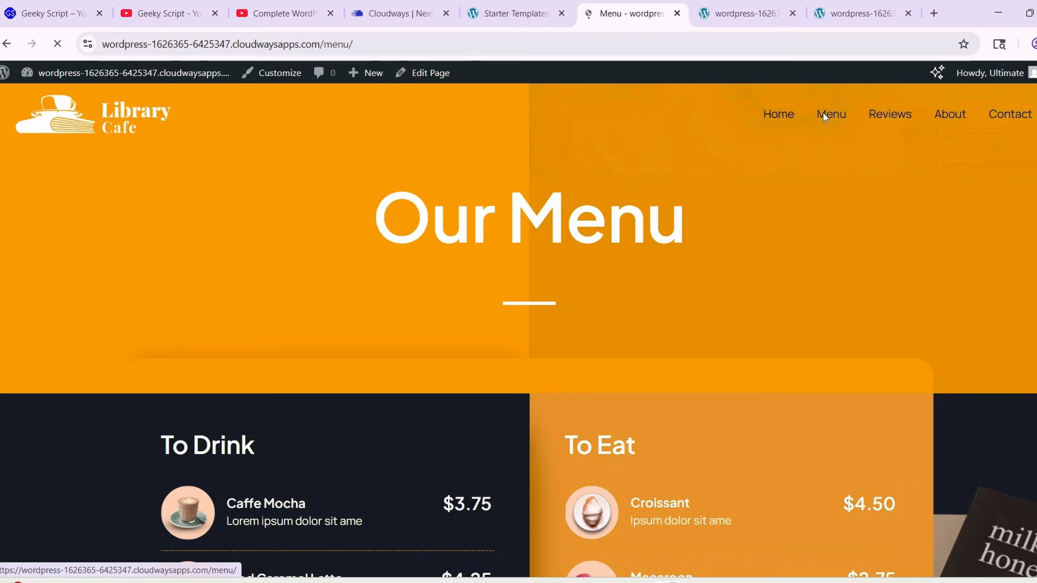
scroll(796, 172, "down", 3)
scroll(777, 235, "down", 6)
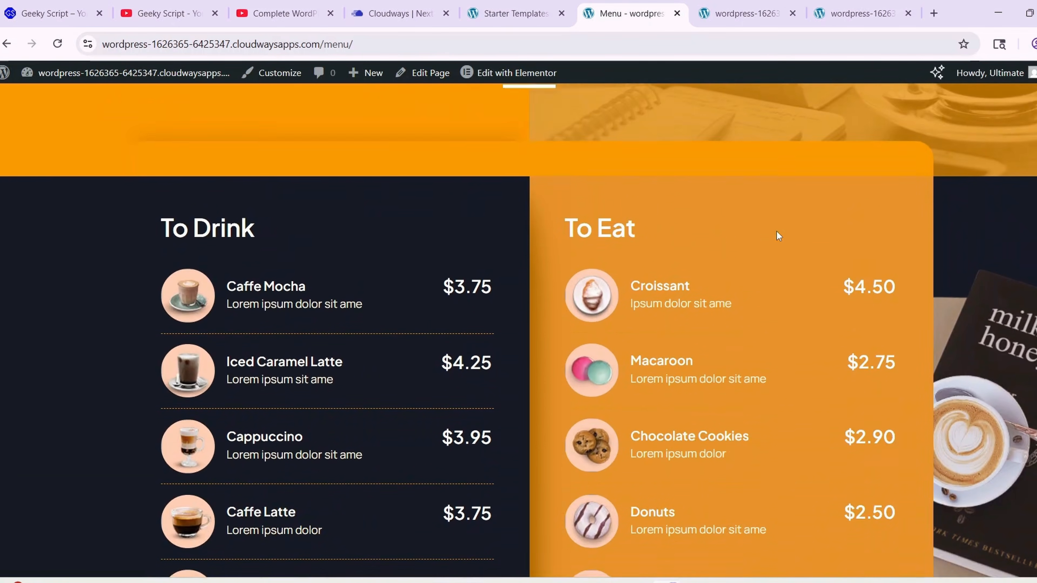
scroll(776, 230, "up", 4)
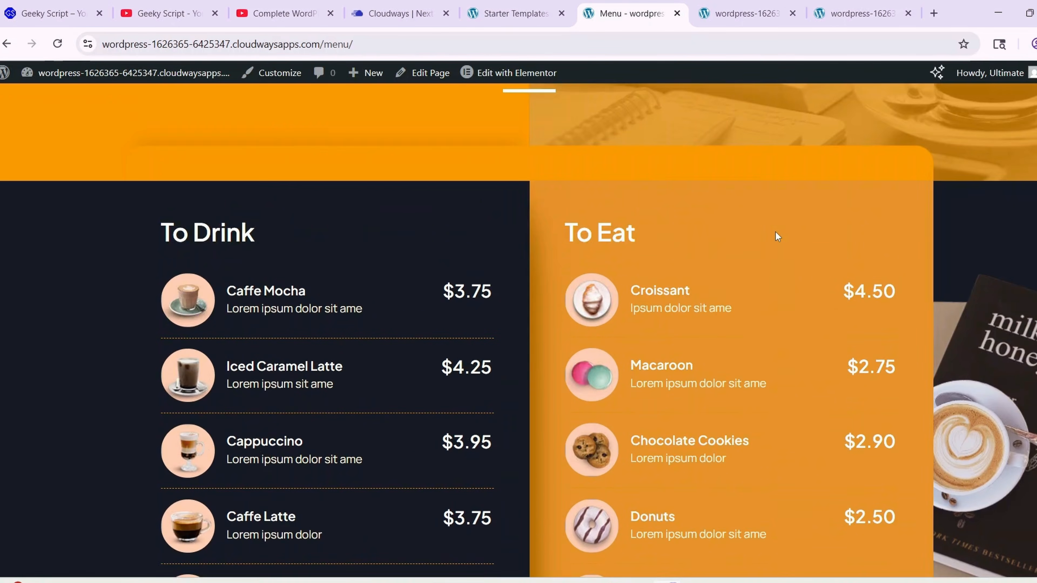
scroll(654, 309, "down", 15)
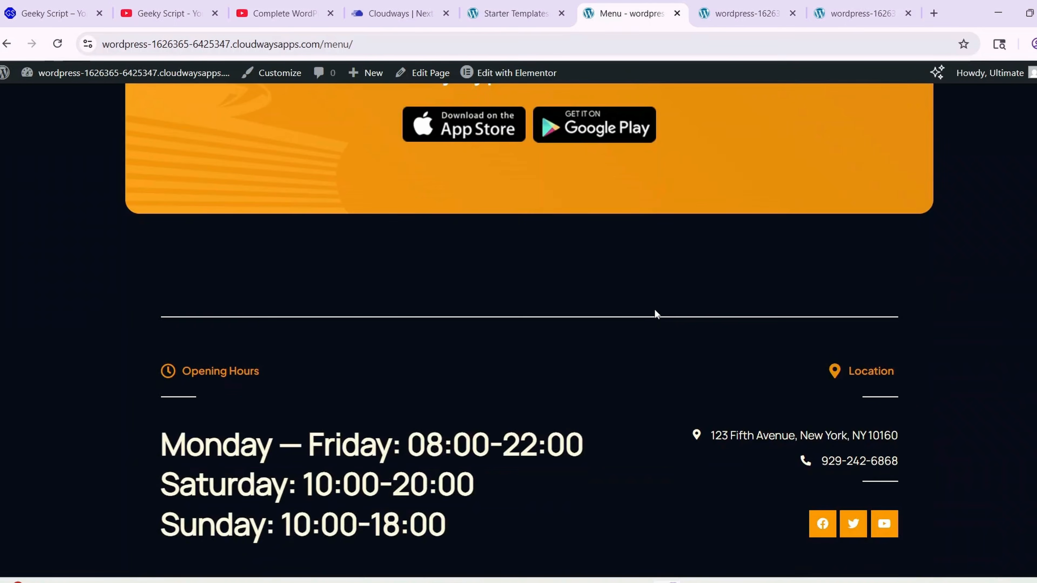
scroll(692, 389, "up", 20)
Browse the Reviews page to the bottom and jump back to its top
left_click(891, 118)
scroll(760, 294, "down", 6)
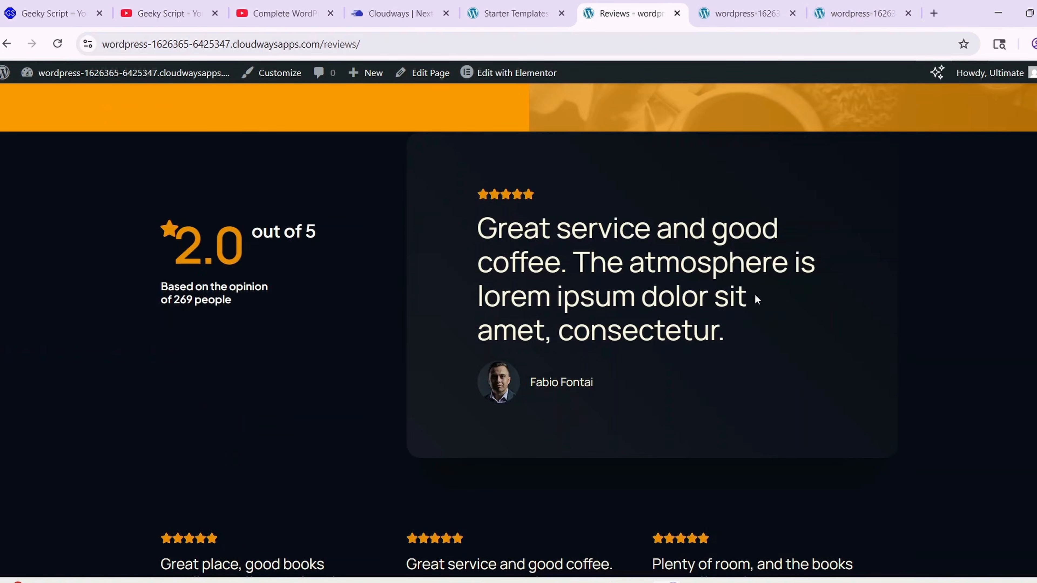
scroll(755, 295, "down", 7)
scroll(755, 294, "down", 10)
left_click(1015, 456)
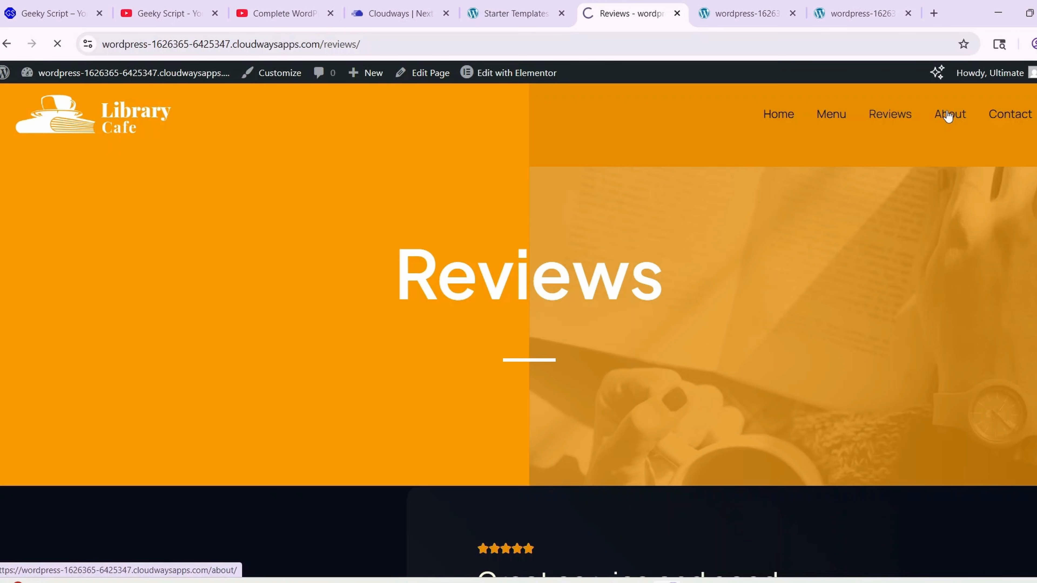
Open the About page and scroll through its content
left_click(948, 116)
scroll(832, 331, "down", 10)
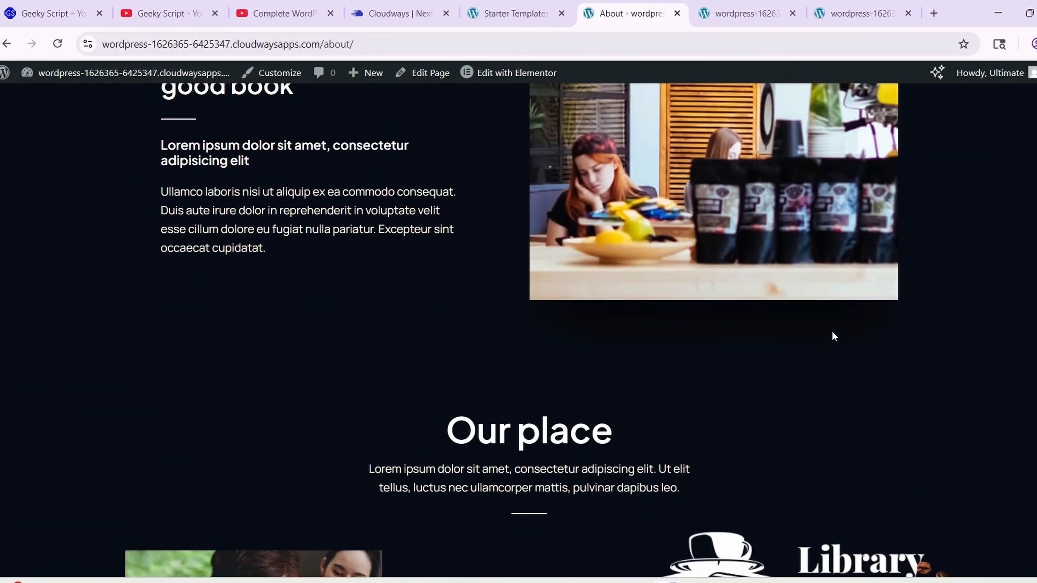
scroll(833, 336, "down", 15)
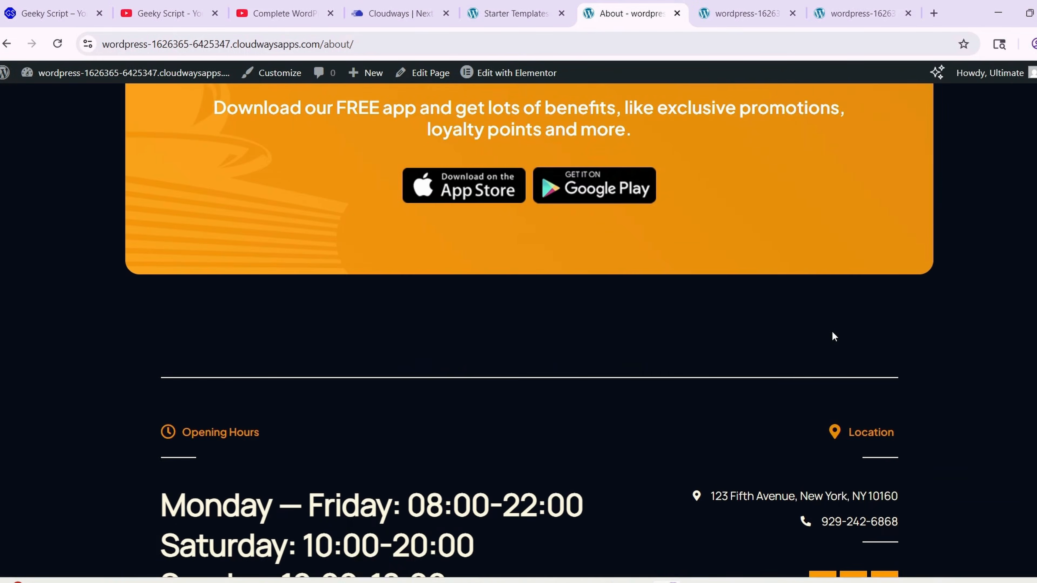
scroll(834, 335, "up", 15)
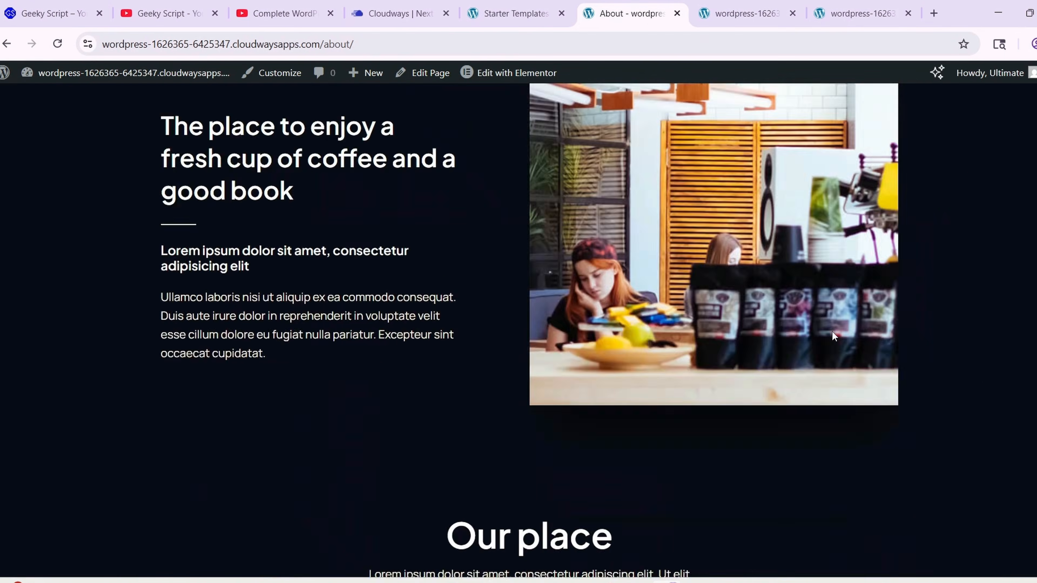
scroll(833, 335, "up", 10)
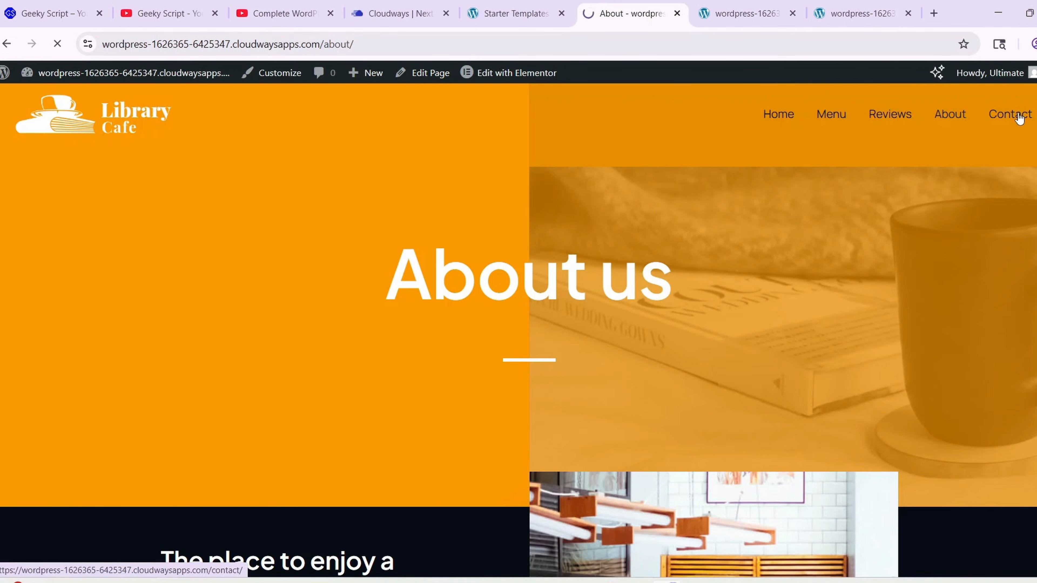
scroll(958, 282, "down", 6)
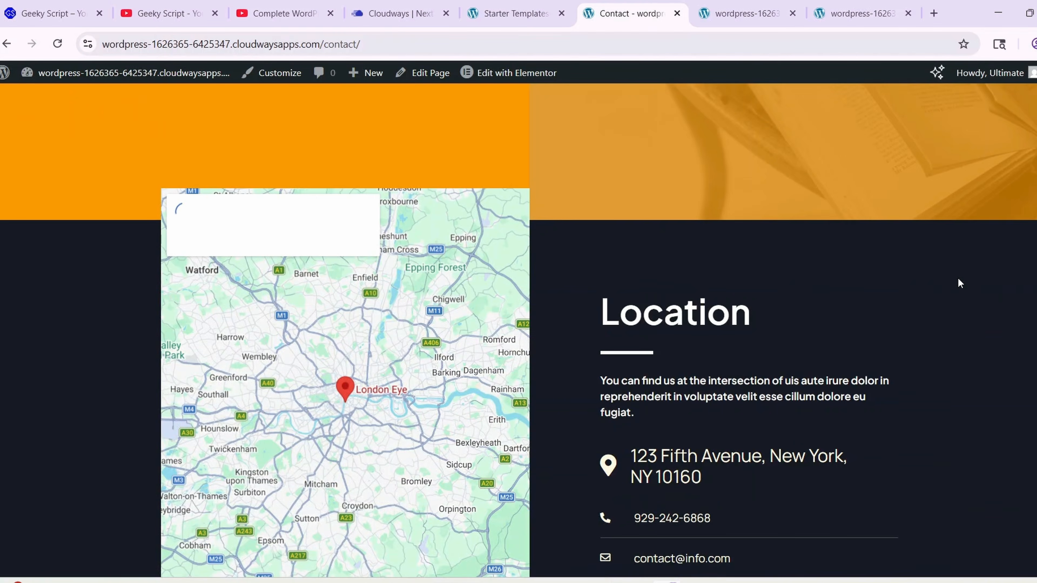
scroll(958, 280, "down", 5)
scroll(959, 279, "down", 8)
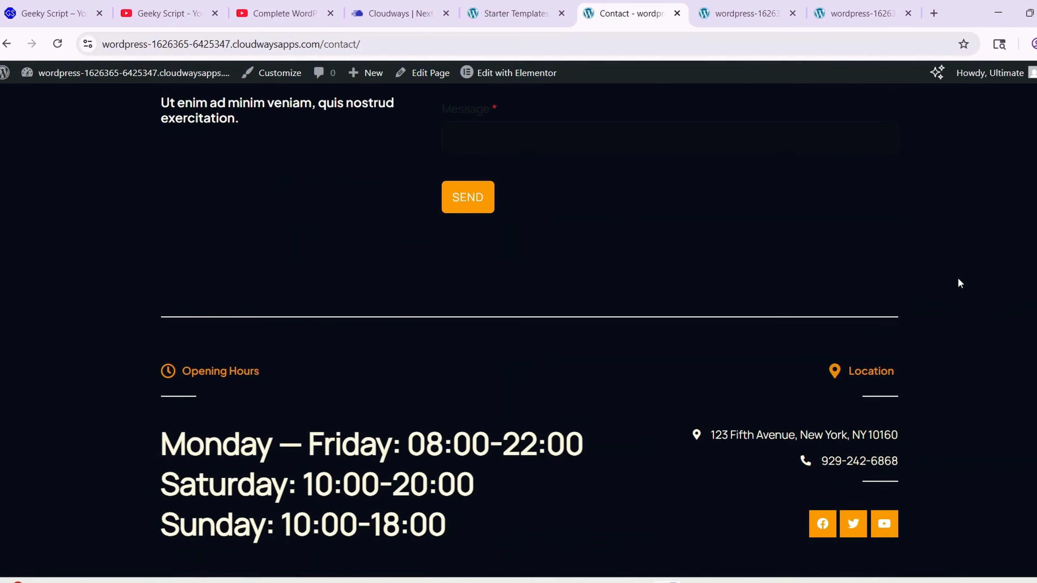
scroll(958, 279, "up", 15)
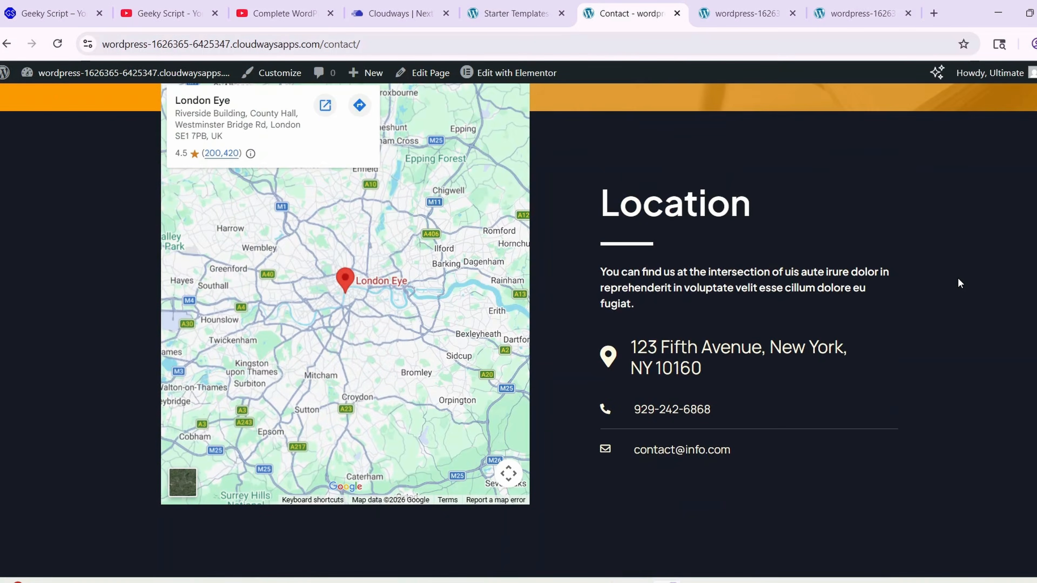
scroll(958, 278, "up", 3)
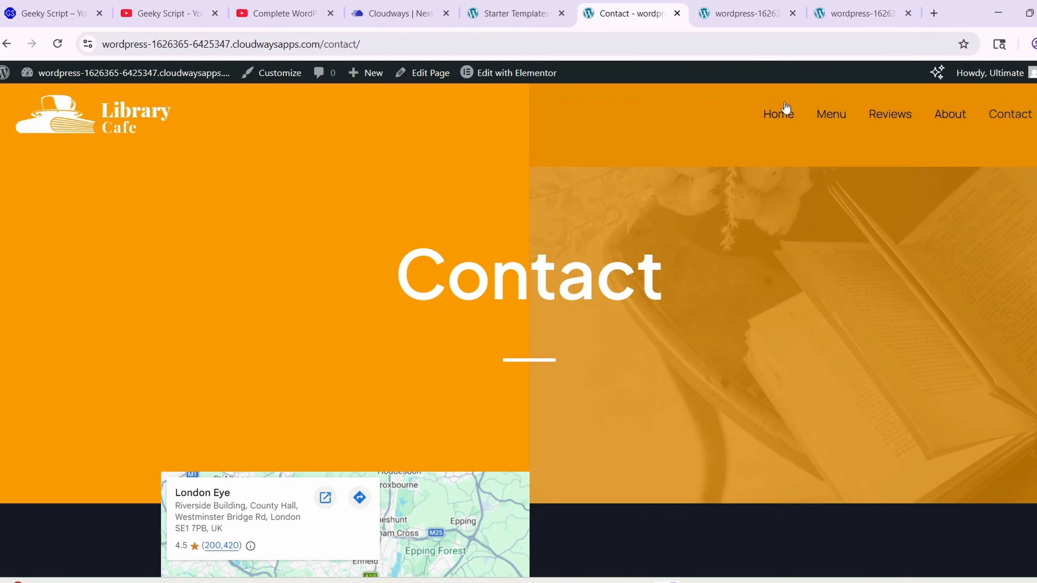
Return to the Home page, scroll through it, and jump back to the top
left_click(773, 119)
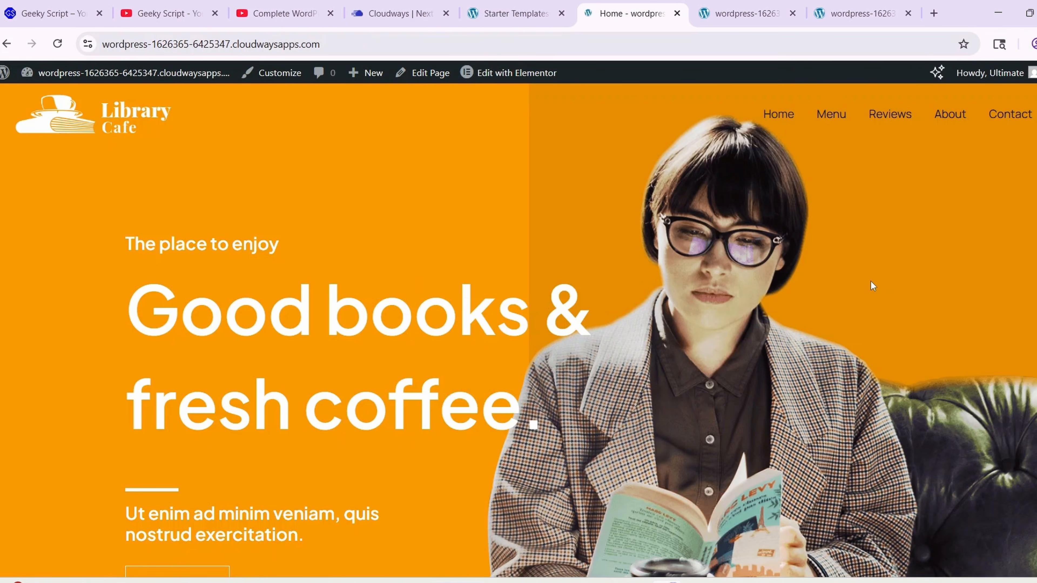
scroll(878, 302, "down", 6)
scroll(876, 303, "down", 8)
scroll(876, 301, "down", 15)
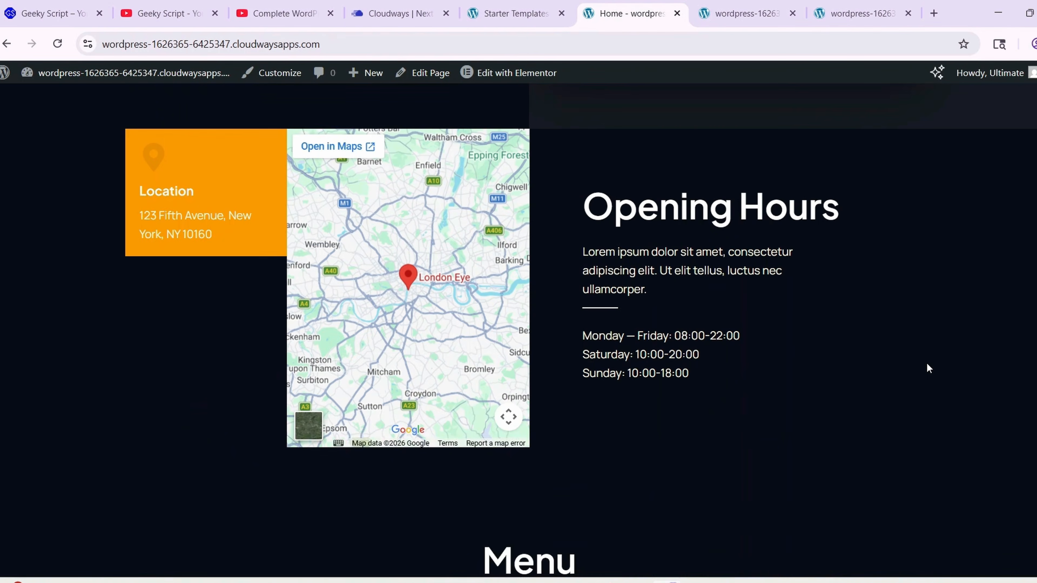
scroll(927, 363, "down", 10)
scroll(870, 490, "down", 20)
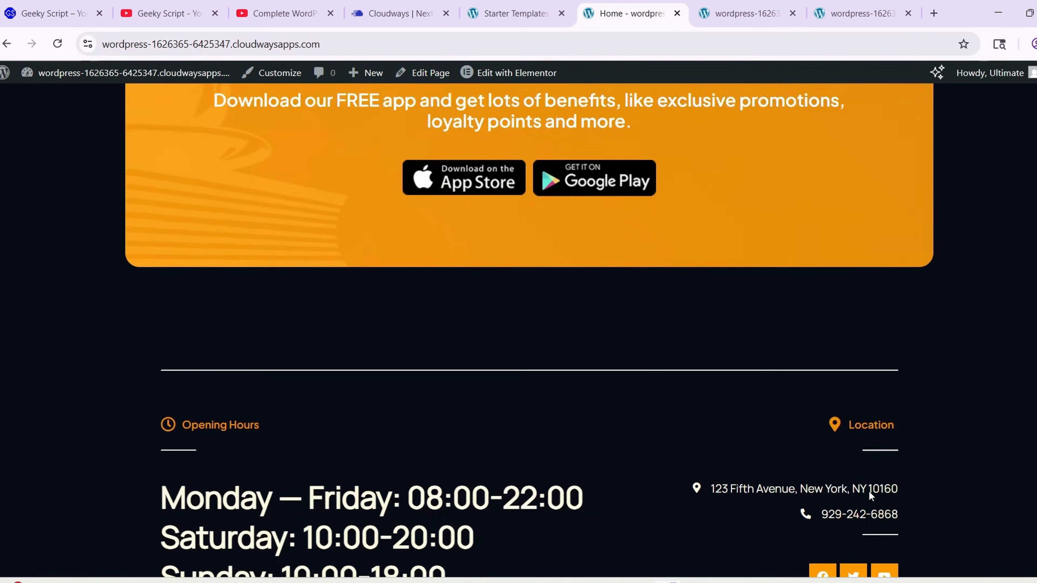
left_click(954, 487)
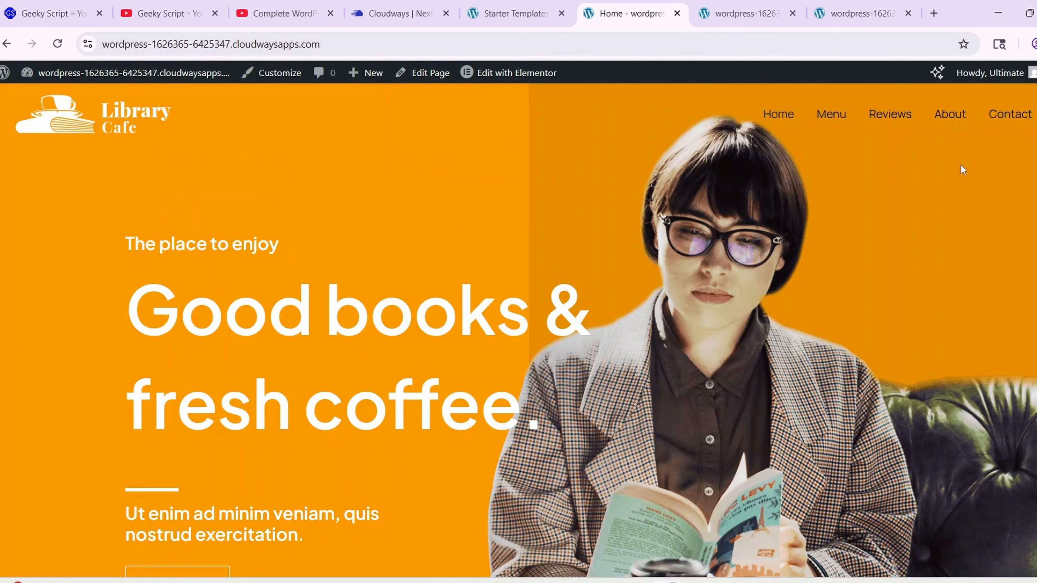
mouse_move(490, 79)
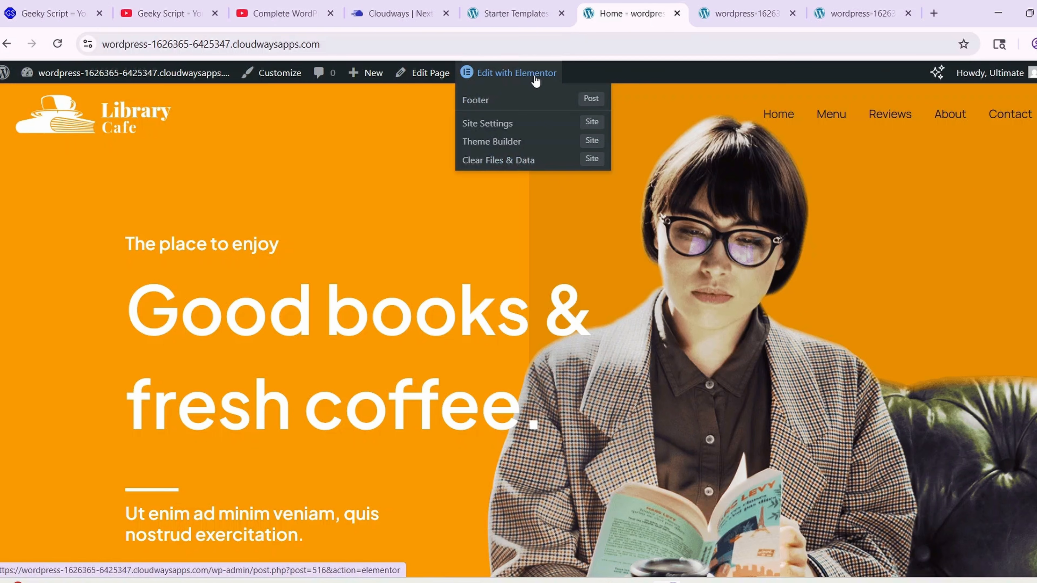
left_click(508, 76)
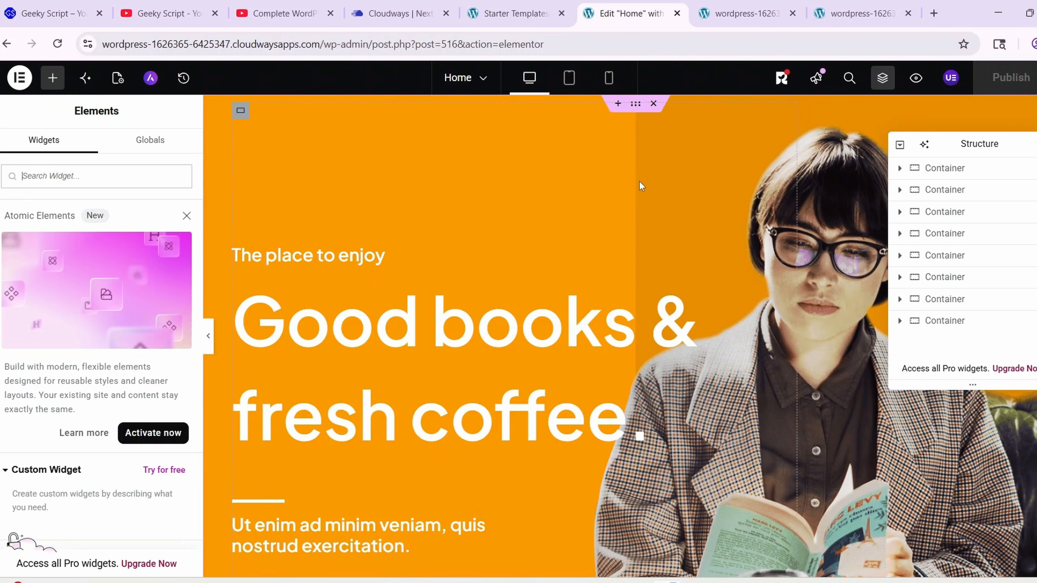
left_click(460, 87)
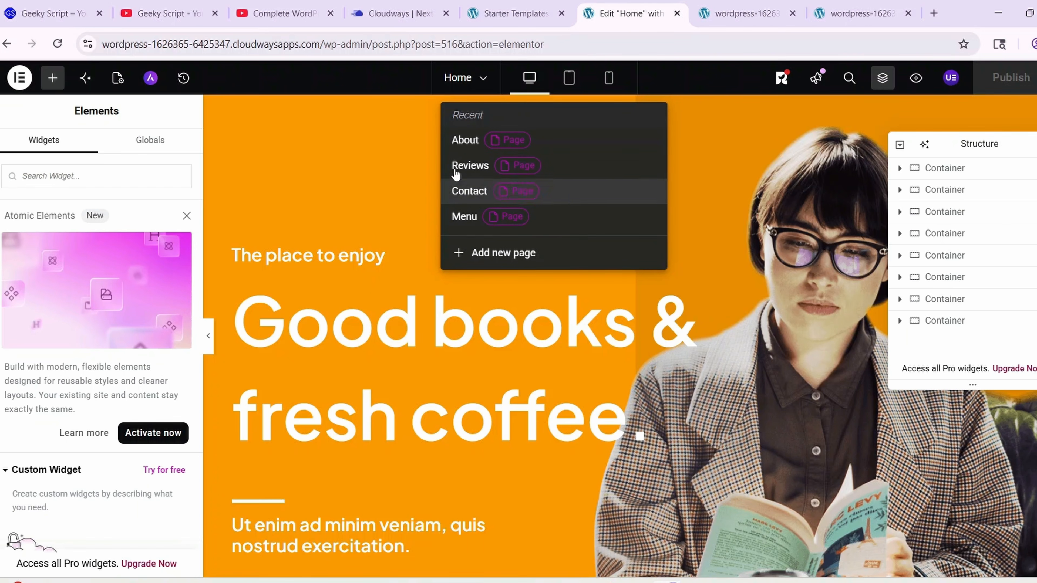
left_click(412, 87)
scroll(473, 216, "down", 4)
scroll(472, 231, "down", 20)
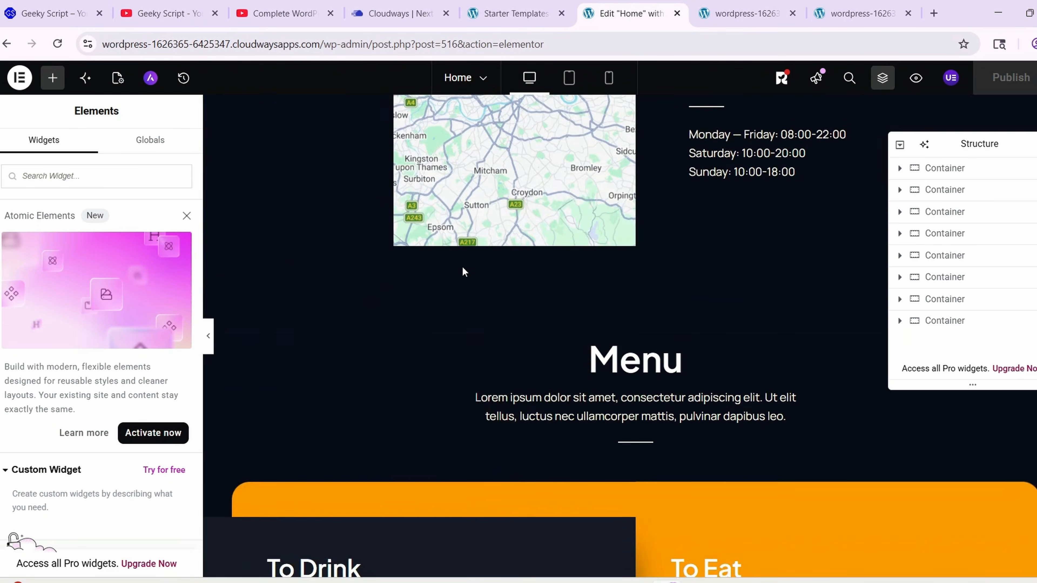
scroll(465, 269, "down", 15)
scroll(465, 286, "down", 12)
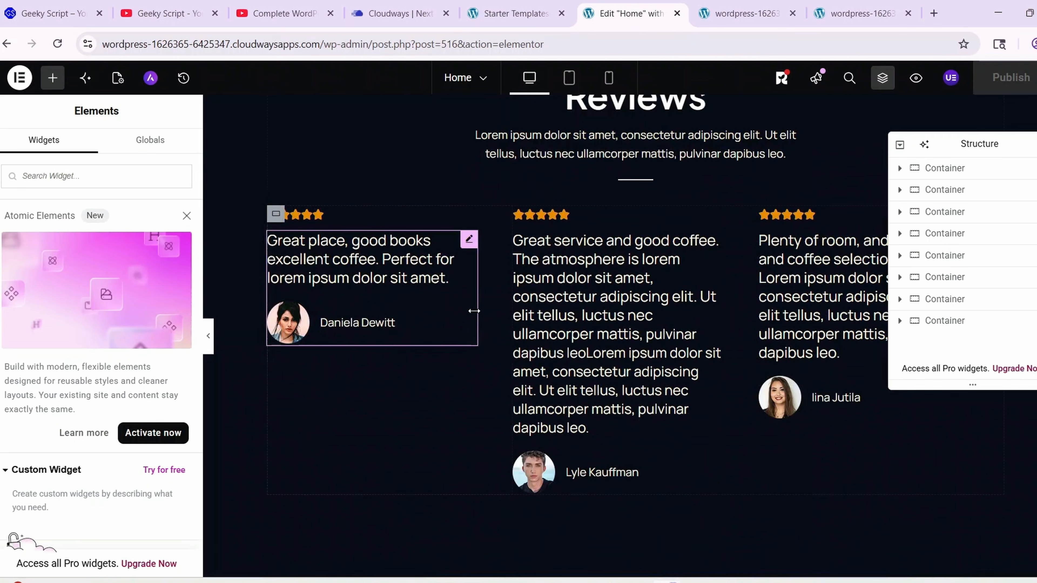
scroll(459, 345, "up", 10)
scroll(460, 349, "up", 20)
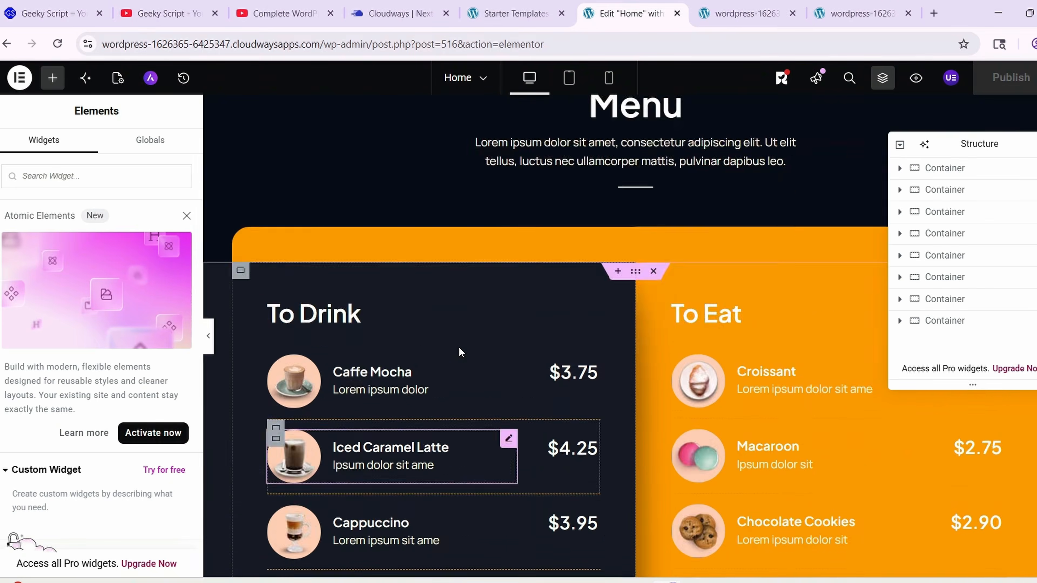
scroll(459, 347, "up", 5)
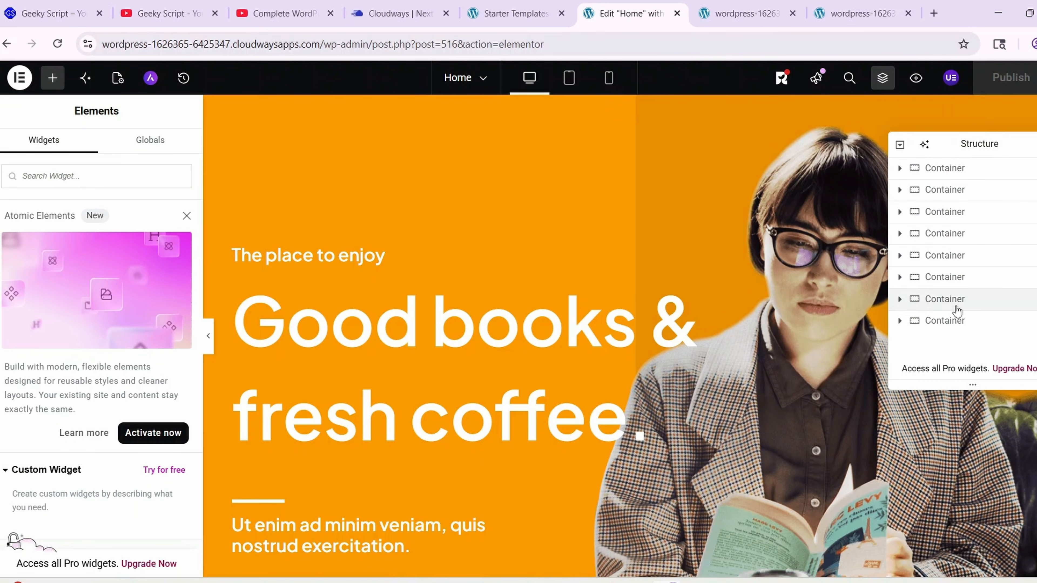
Select the outer hero container and keep its Flexbox layout and Boxed content width
left_click(944, 173)
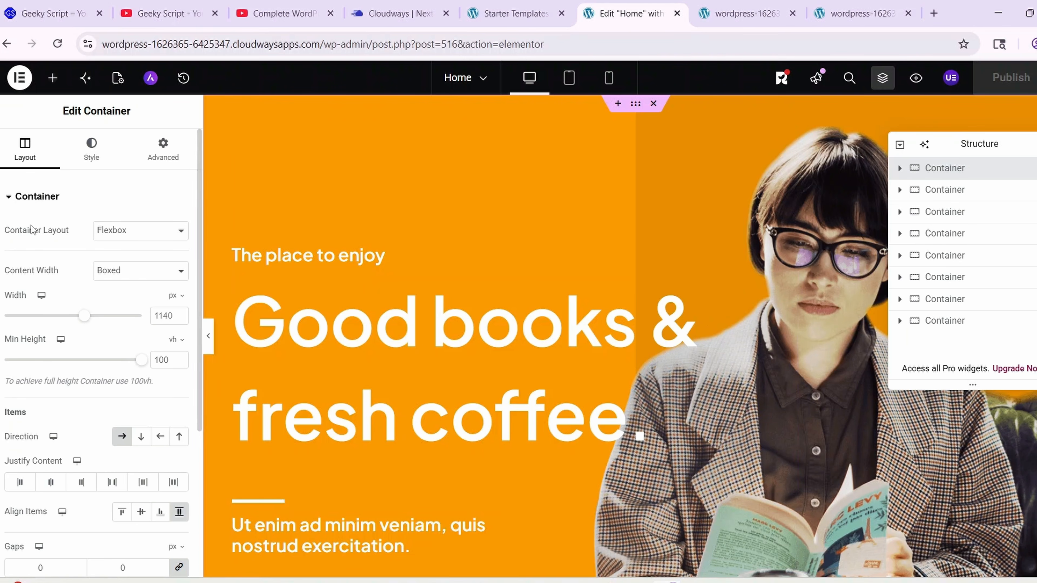
left_click(130, 232)
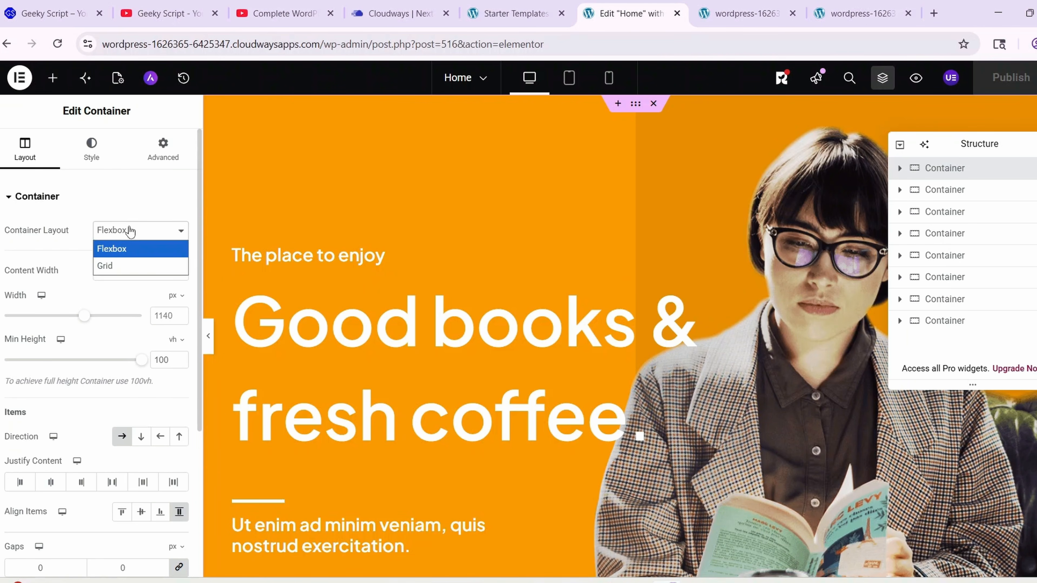
left_click(130, 232)
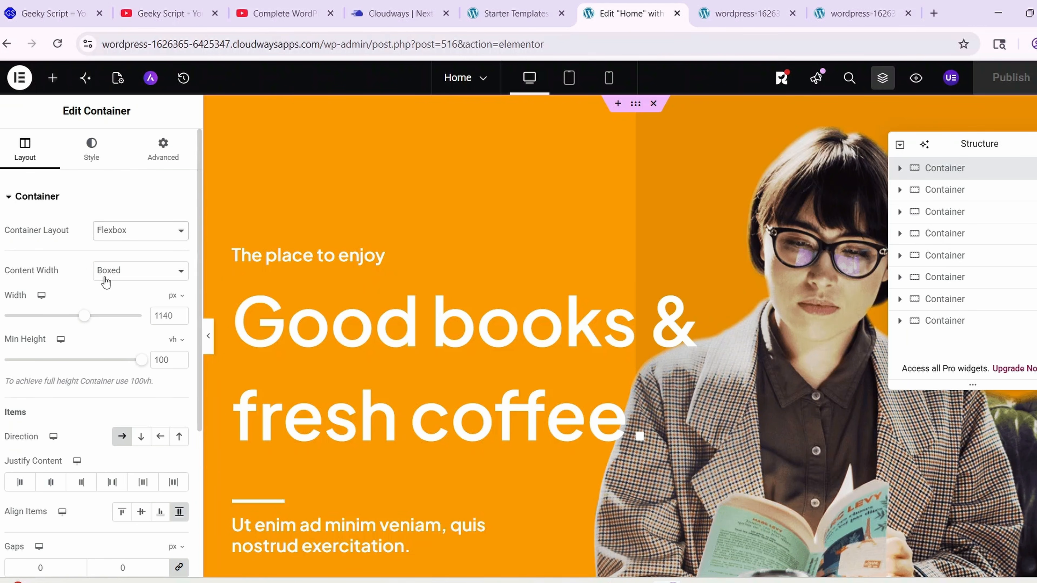
left_click(129, 279)
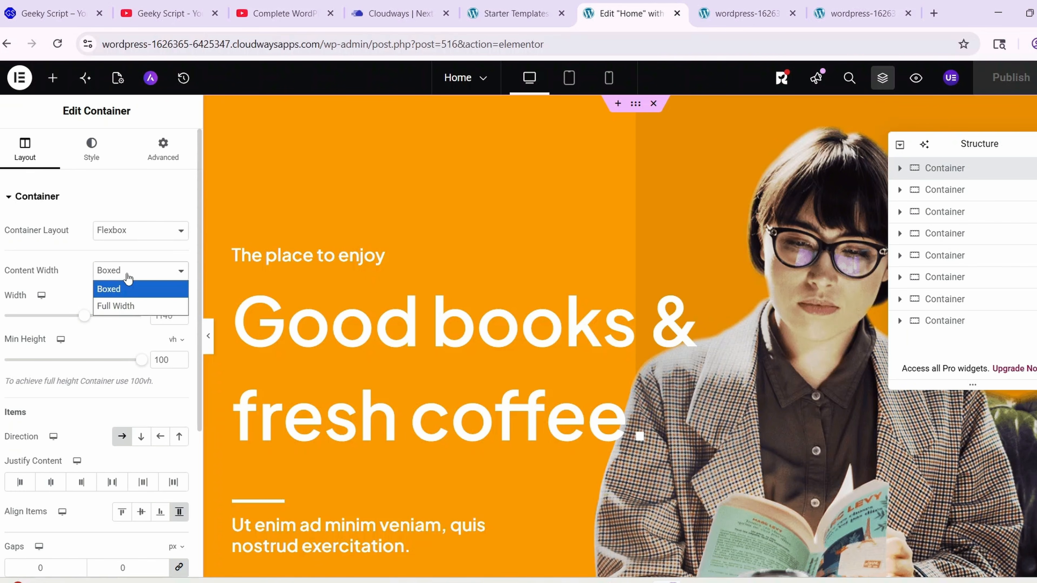
left_click(153, 277)
Try a purple first gradient colour on the hero background, then reset it to orange
left_click(89, 160)
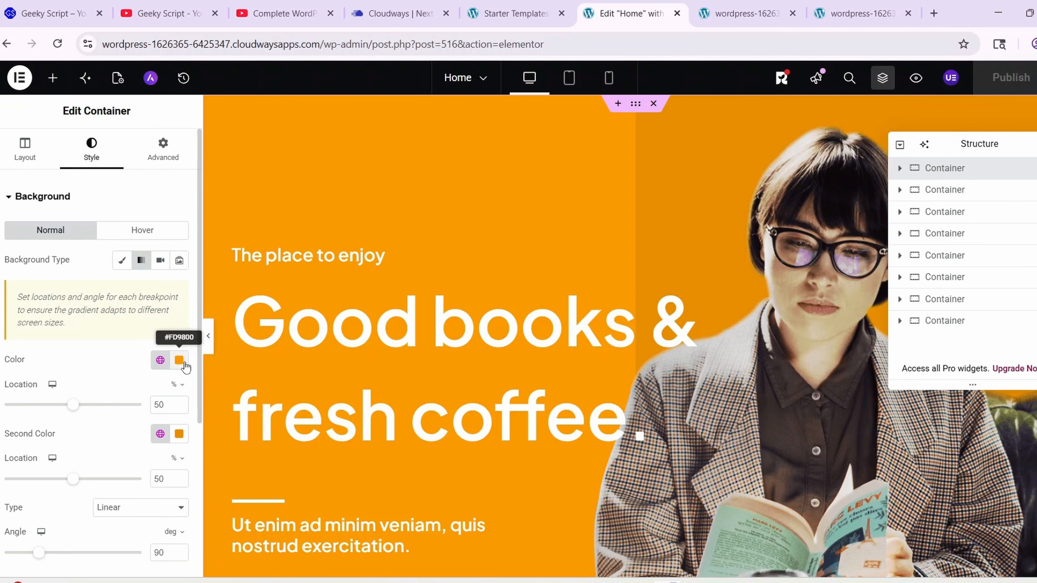
left_click(180, 361)
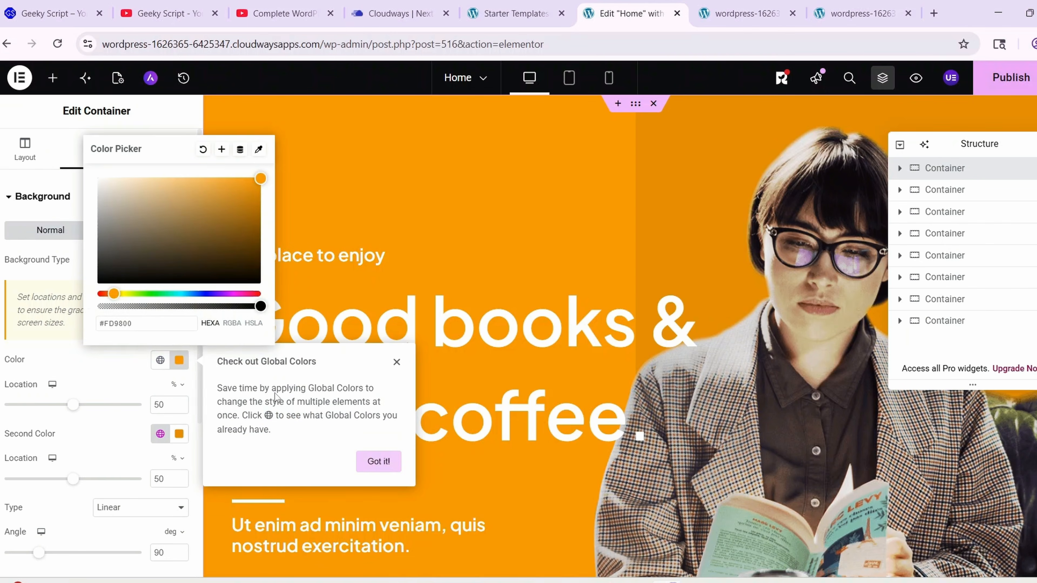
left_click_drag(115, 294, 221, 295)
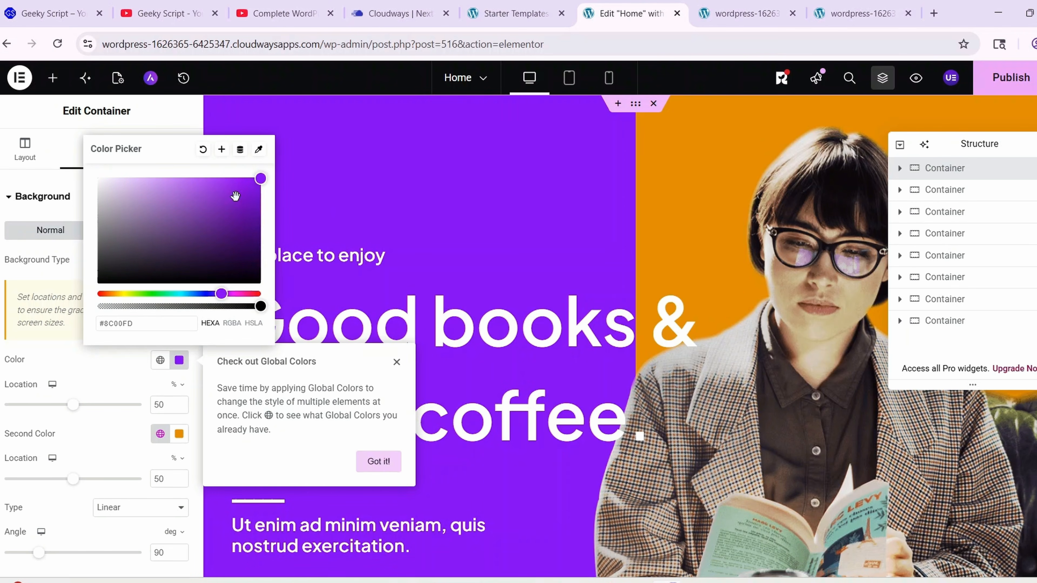
left_click(203, 150)
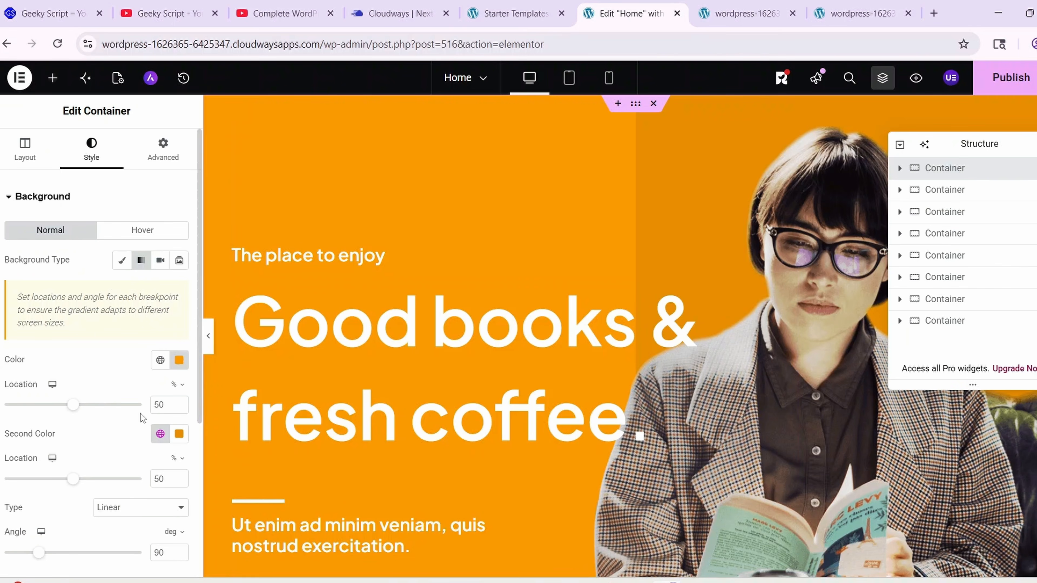
Expand the hero container and inspect its headings, divider and READ MORE button
left_click(900, 169)
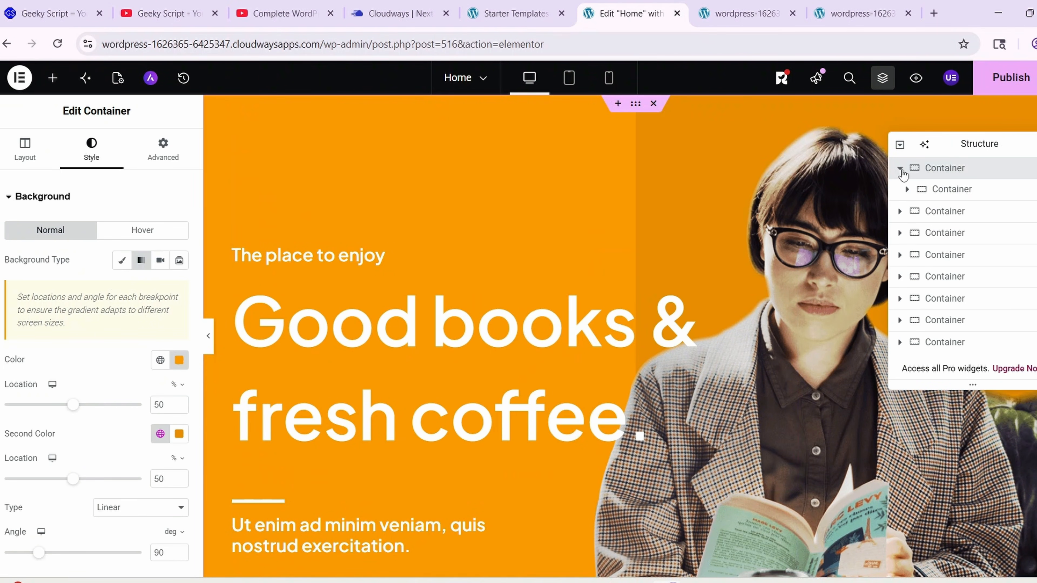
left_click(940, 191)
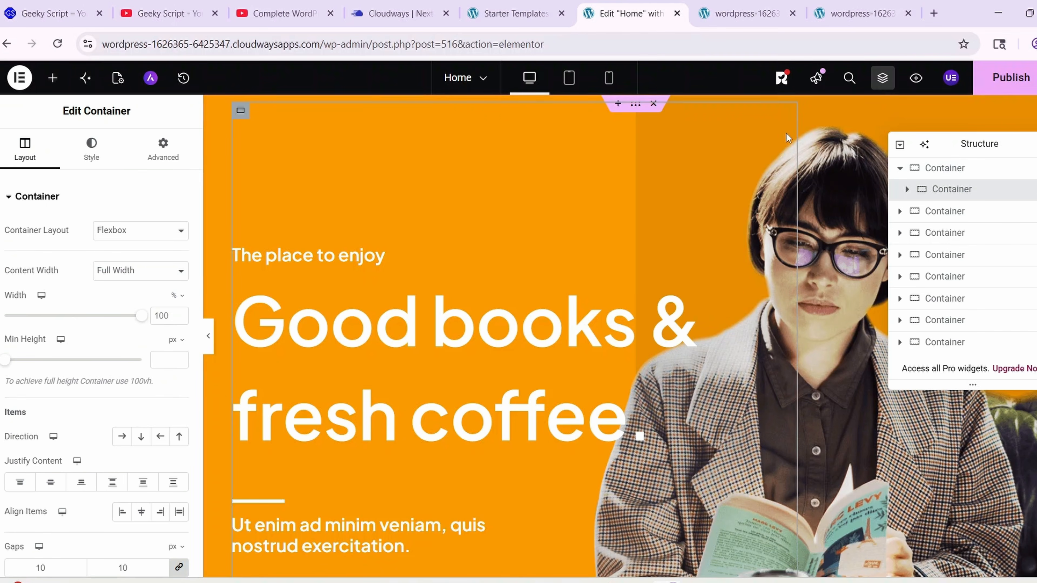
left_click(903, 190)
left_click(957, 211)
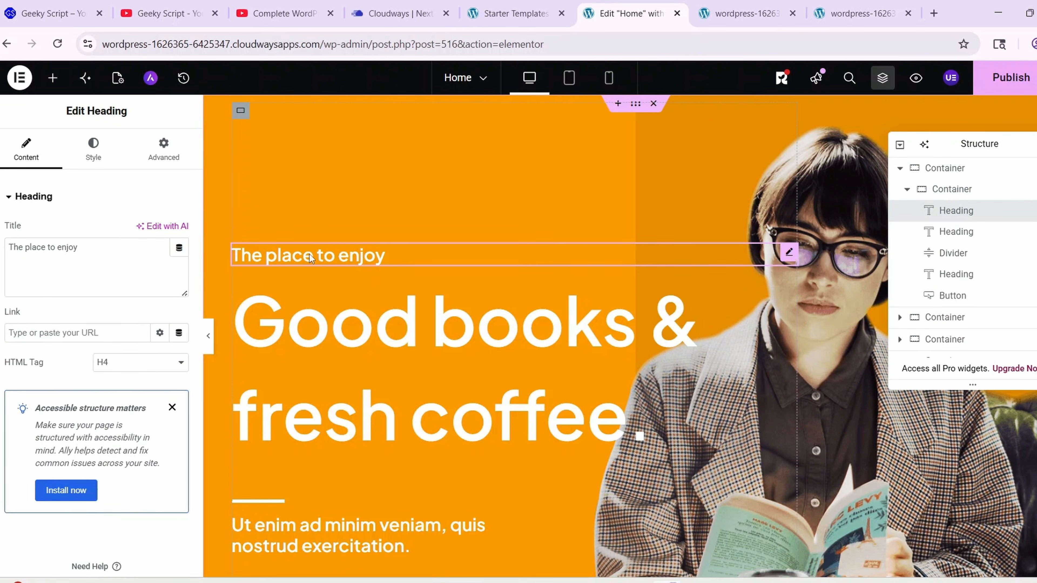
left_click(983, 238)
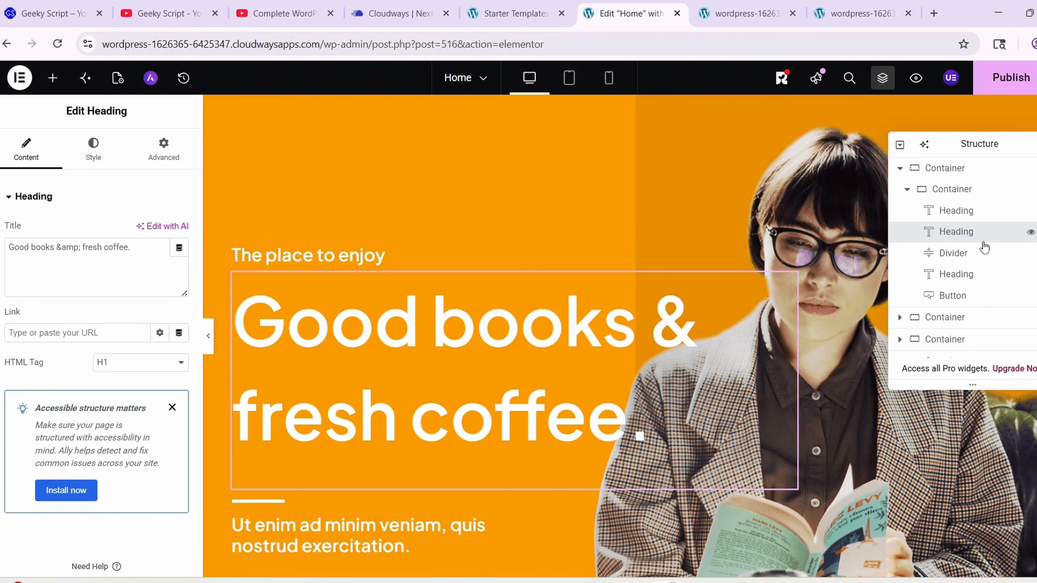
left_click(957, 257)
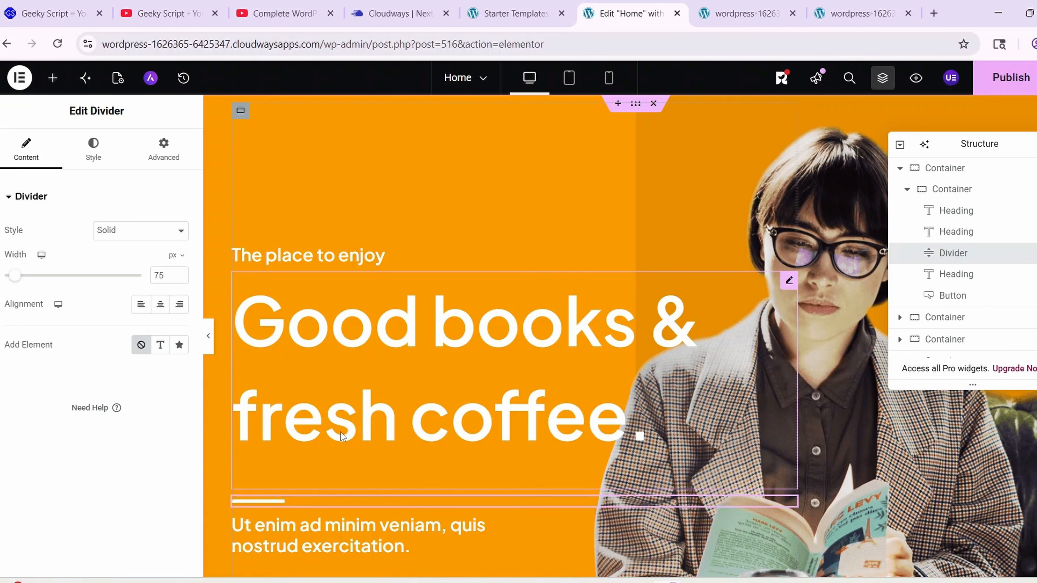
left_click(957, 278)
scroll(962, 272, "down", 2)
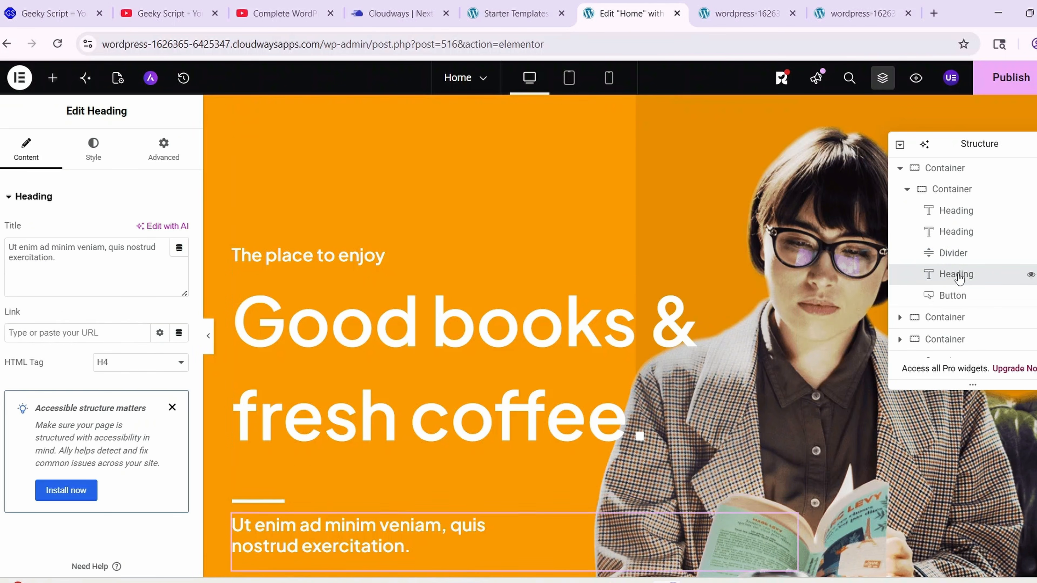
left_click(960, 224)
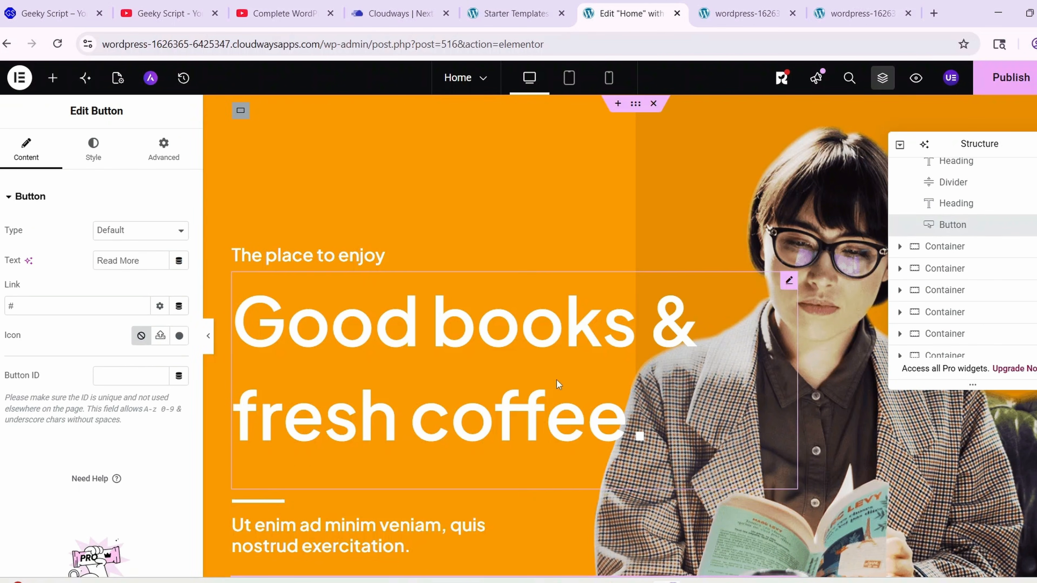
scroll(571, 385, "down", 3)
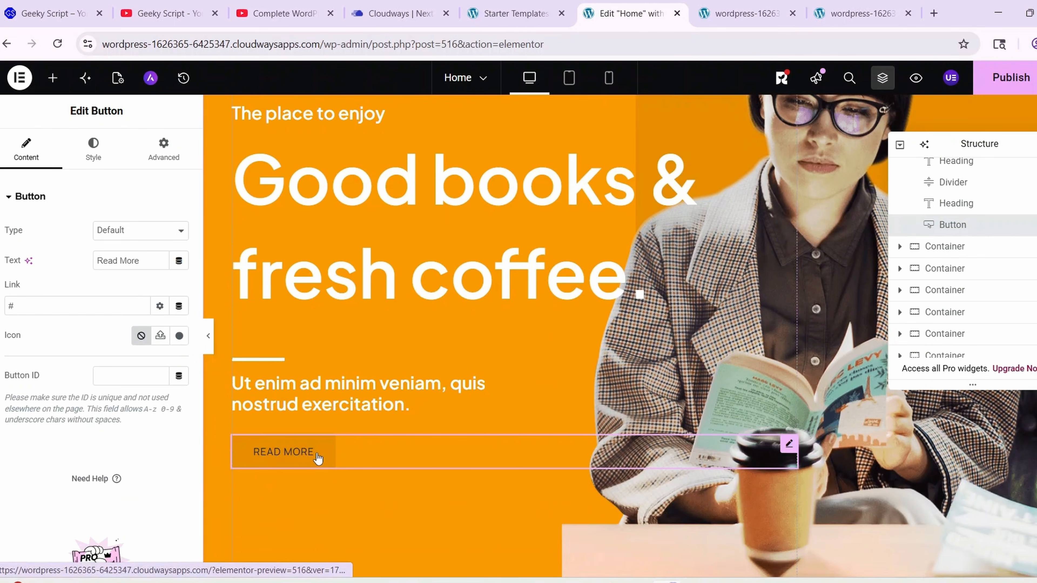
scroll(956, 246, "up", 3)
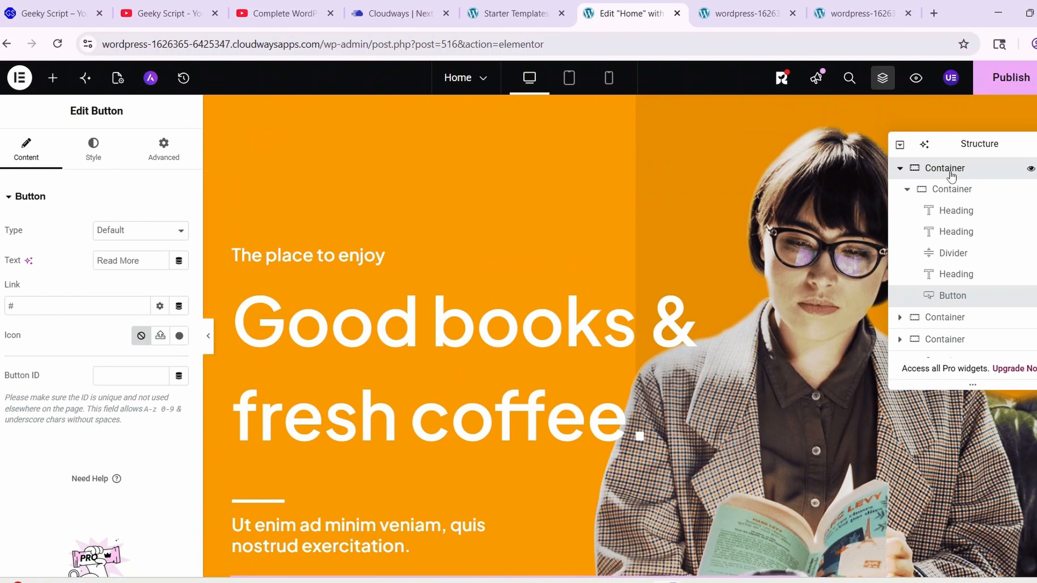
Reselect the outer hero container and expand its Background Overlay settings
left_click(951, 175)
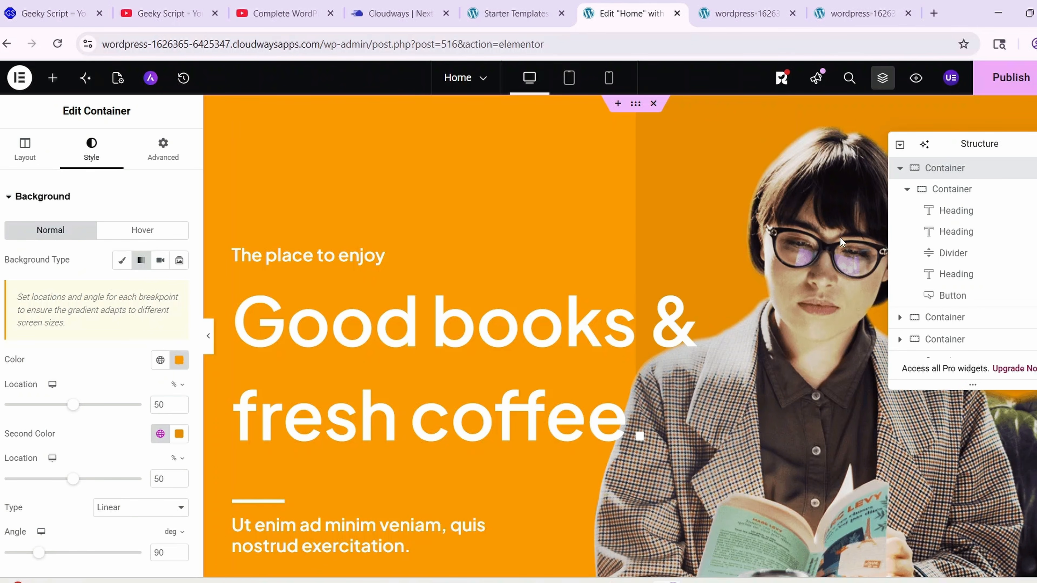
scroll(82, 314, "down", 4)
scroll(85, 314, "down", 1)
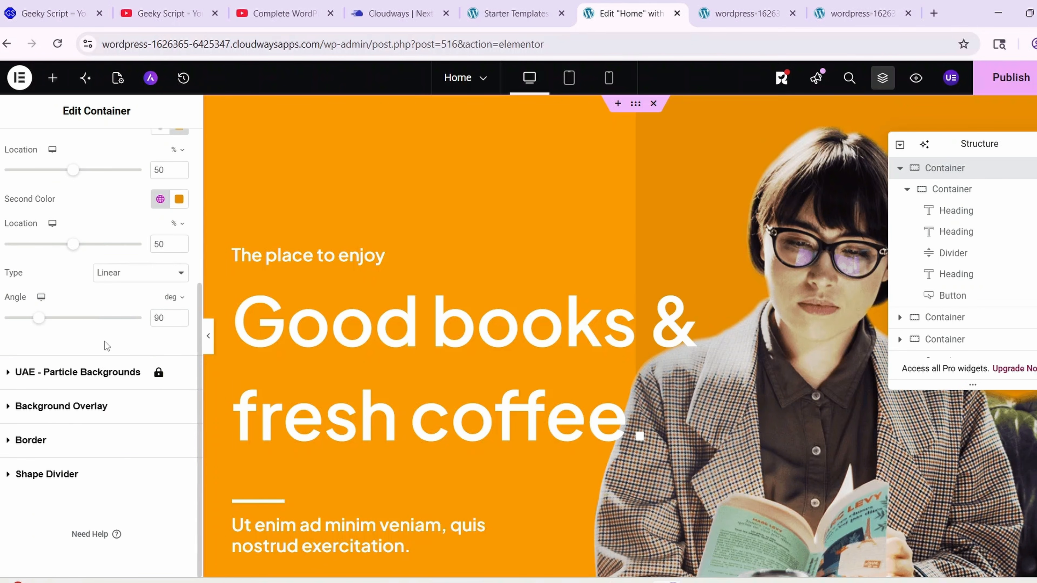
left_click(59, 407)
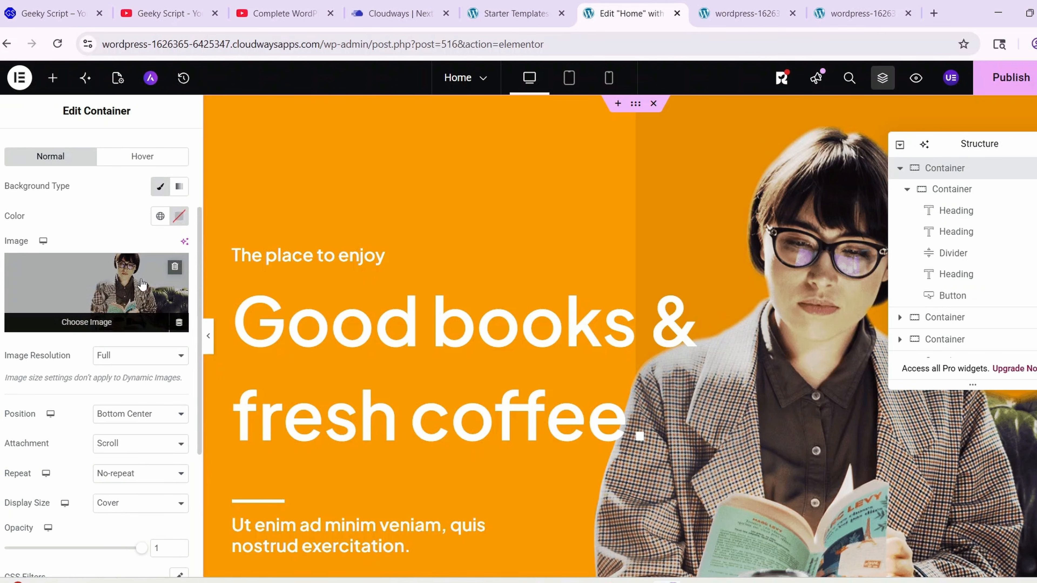
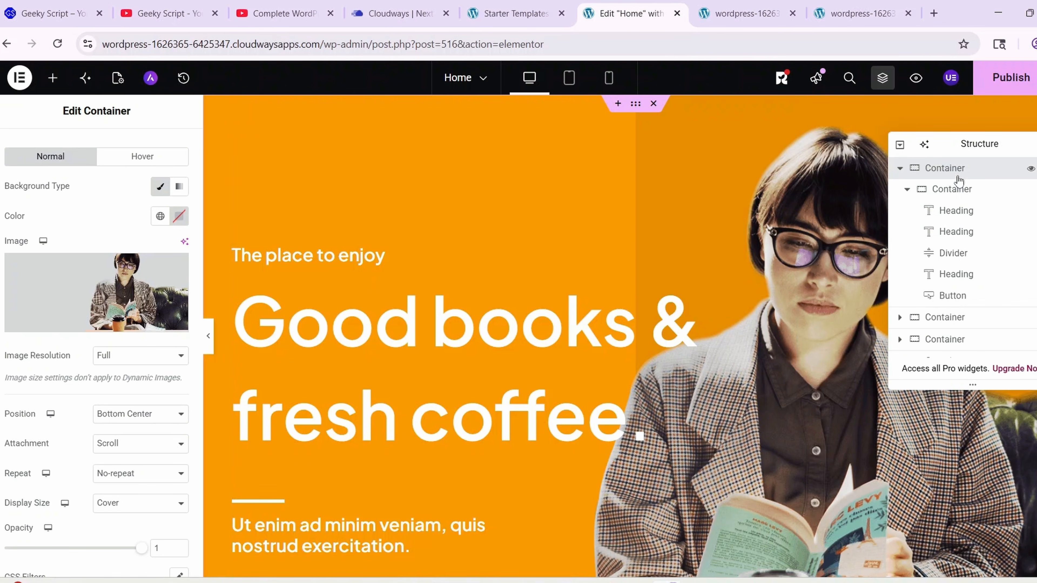
Inspect the About Us section's inner container, heading, description paragraph and divider
scroll(945, 211, "down", 2)
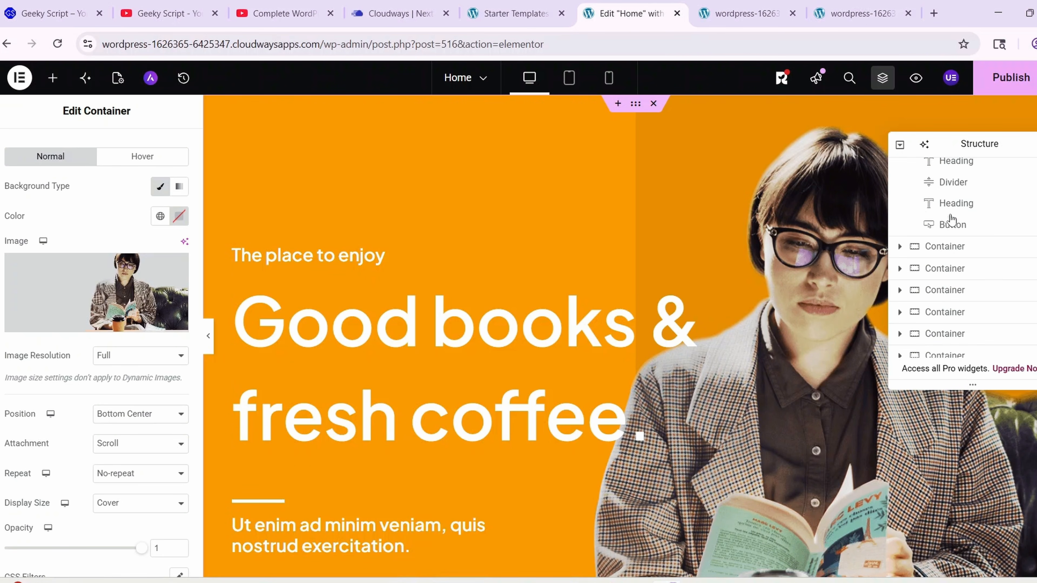
left_click(947, 248)
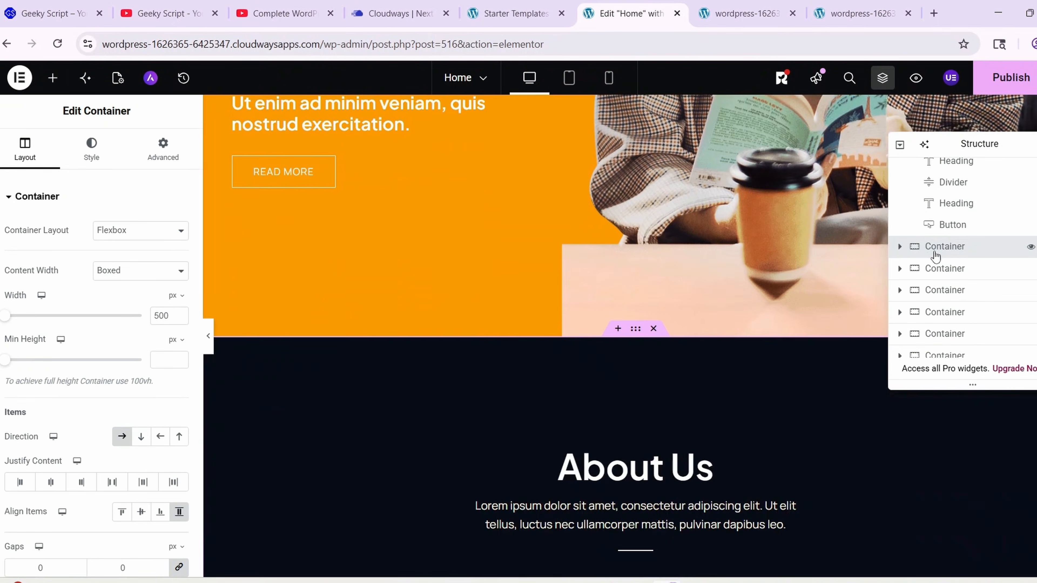
scroll(708, 253, "down", 3)
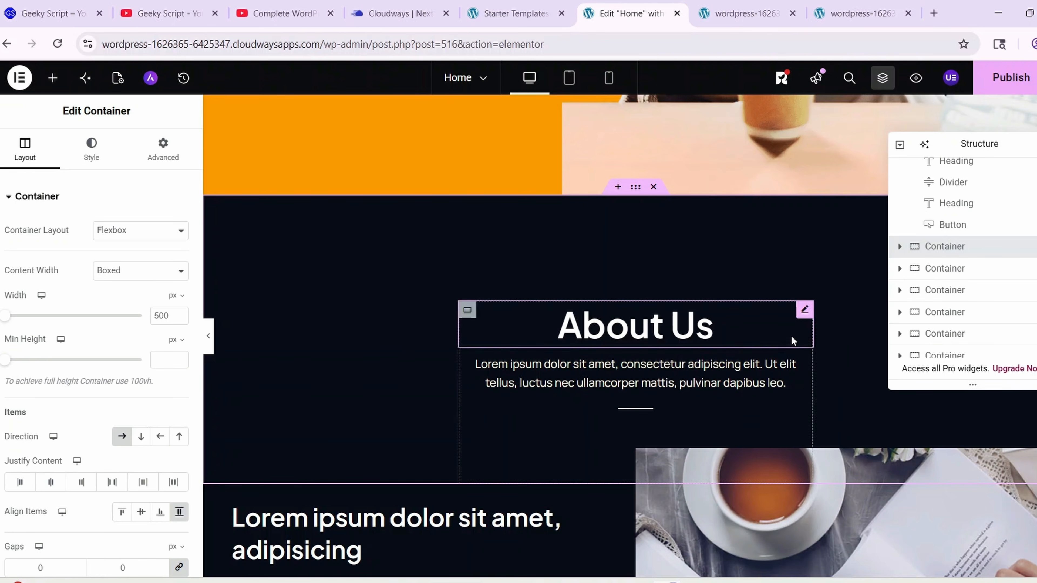
left_click(900, 247)
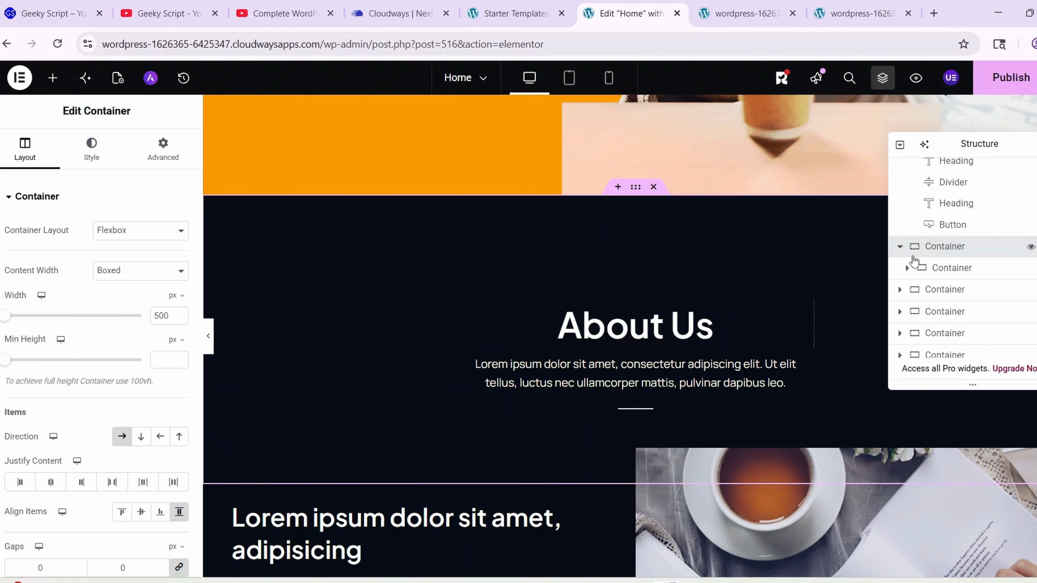
left_click(939, 268)
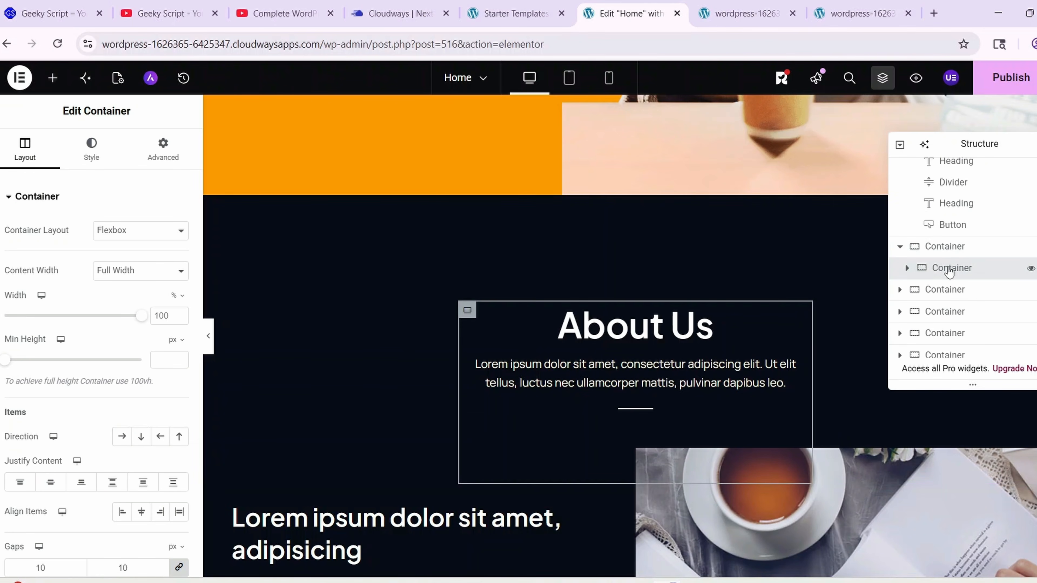
left_click(908, 268)
left_click(944, 289)
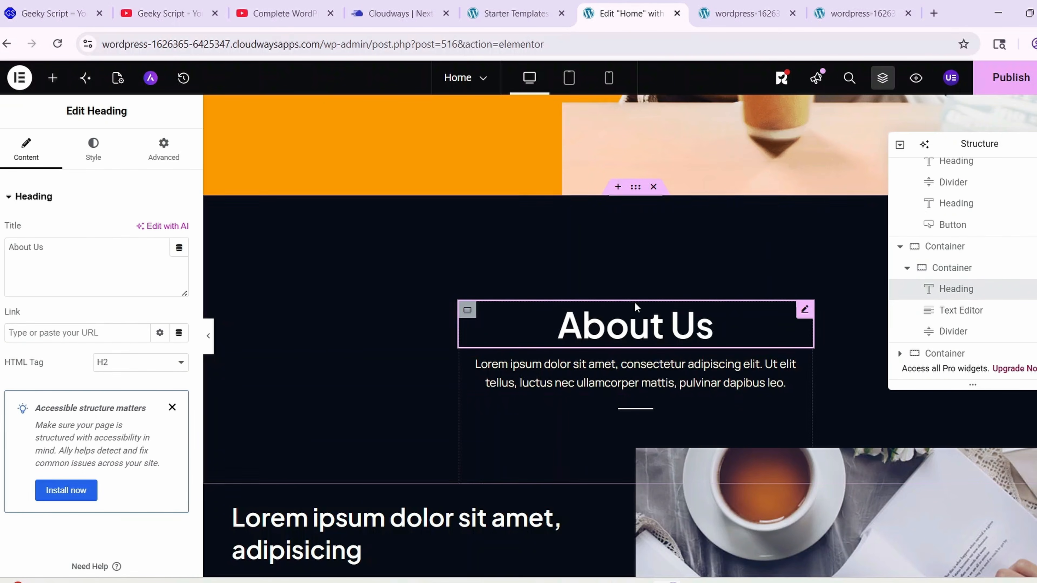
left_click(958, 312)
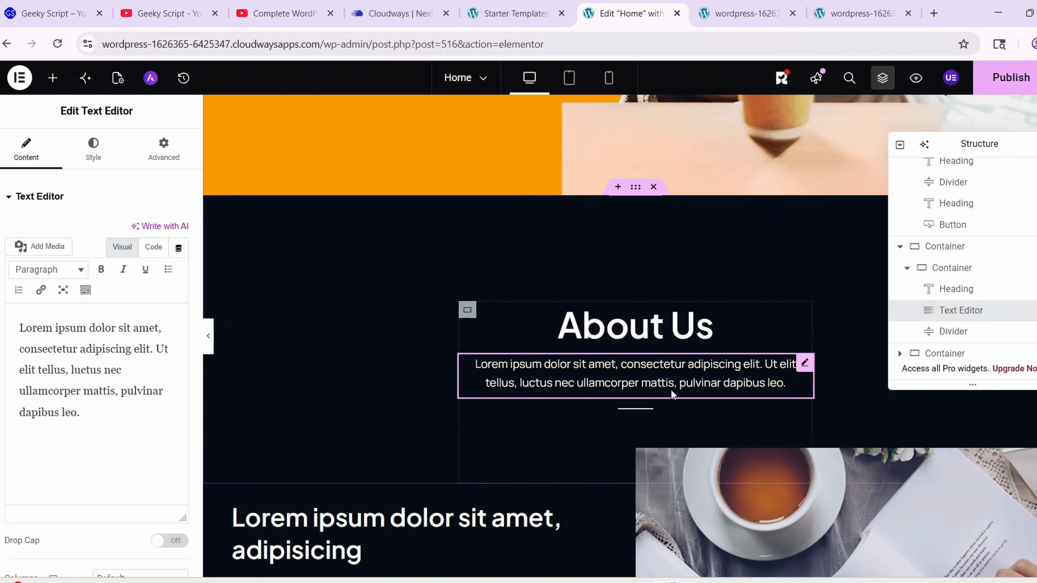
left_click(954, 332)
Inspect the teacup image section's left text column and right image column
scroll(951, 241, "down", 3)
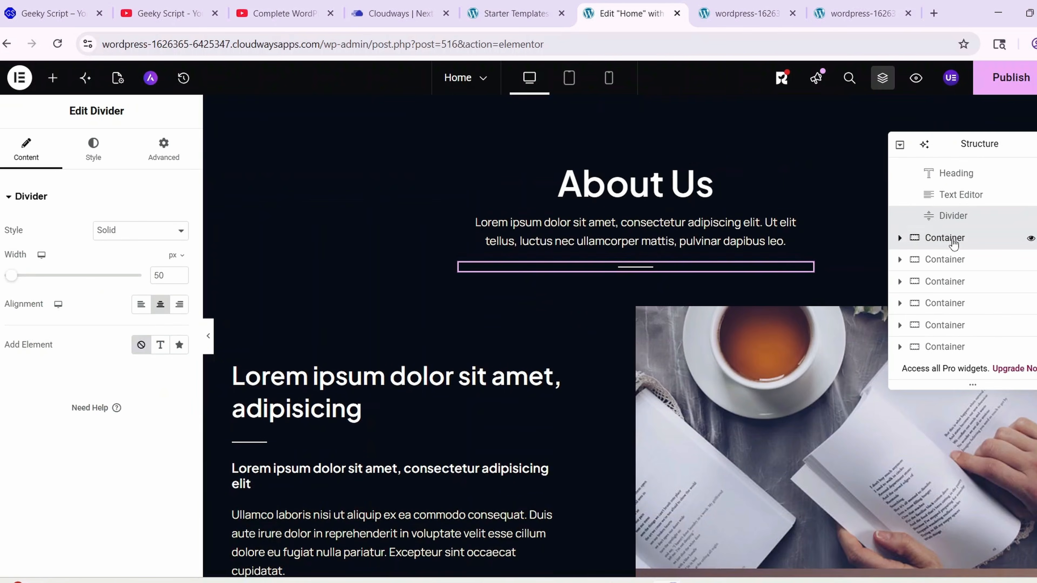
left_click(952, 240)
left_click(899, 239)
scroll(952, 237, "down", 1)
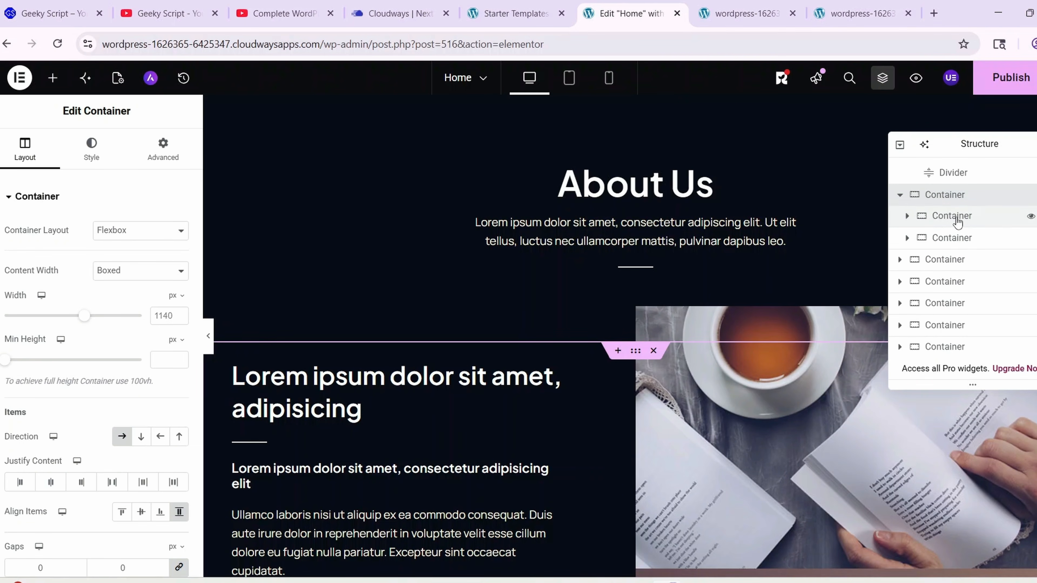
left_click(956, 220)
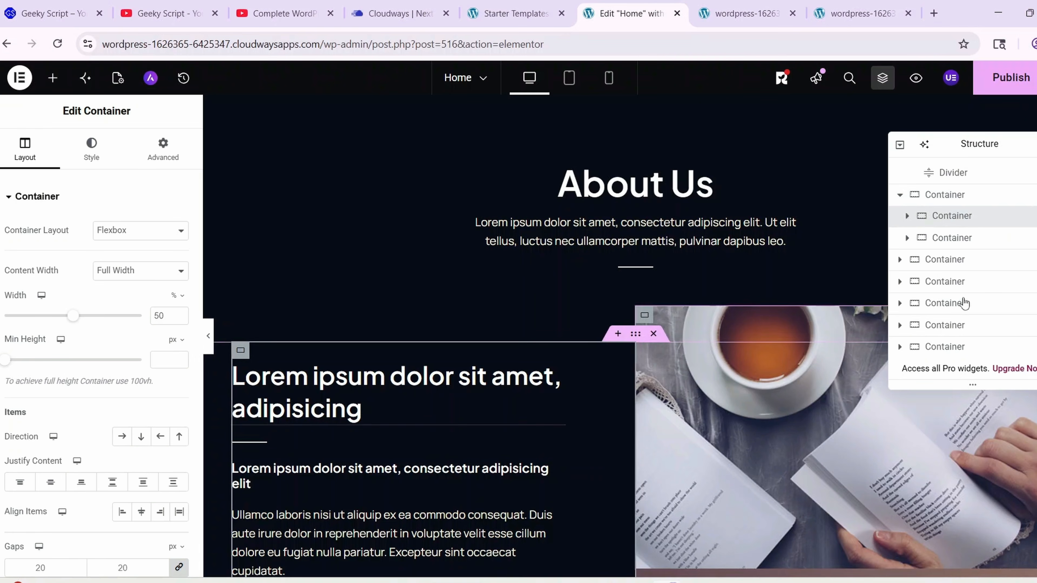
left_click(947, 239)
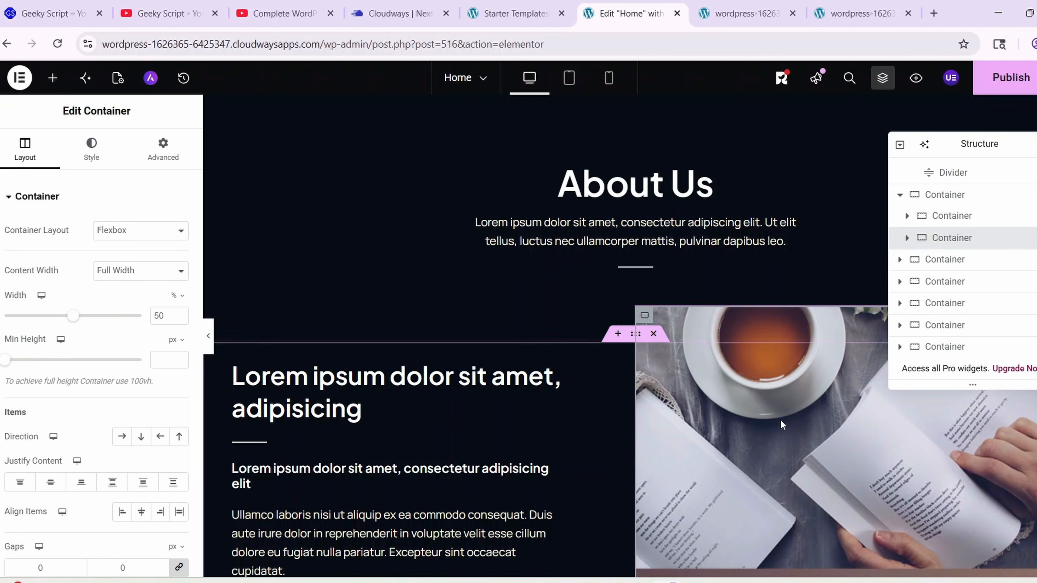
Expand the Location and Opening Hours section and select the location pin icon
left_click(945, 259)
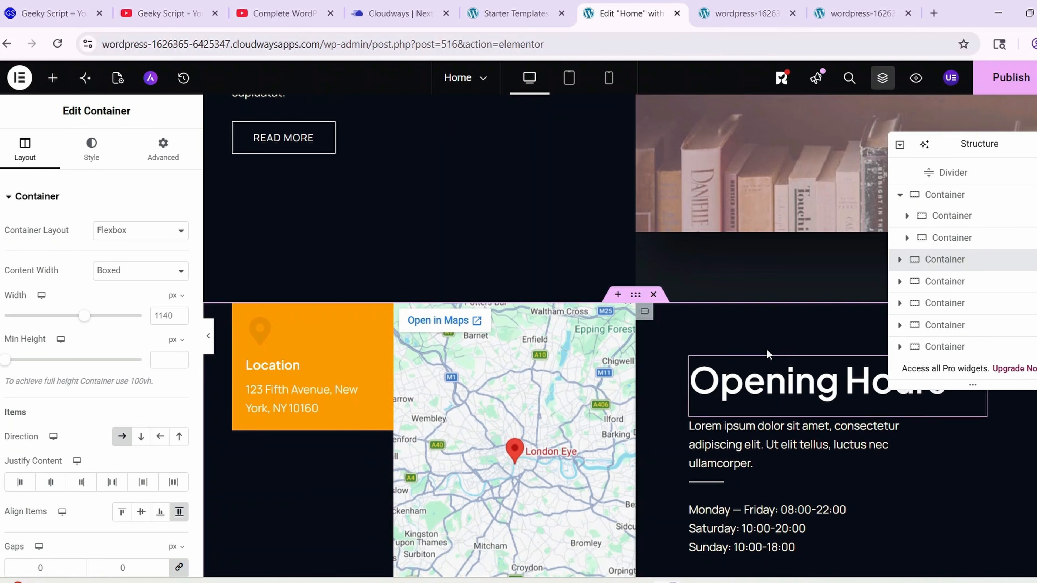
scroll(753, 427, "down", 2)
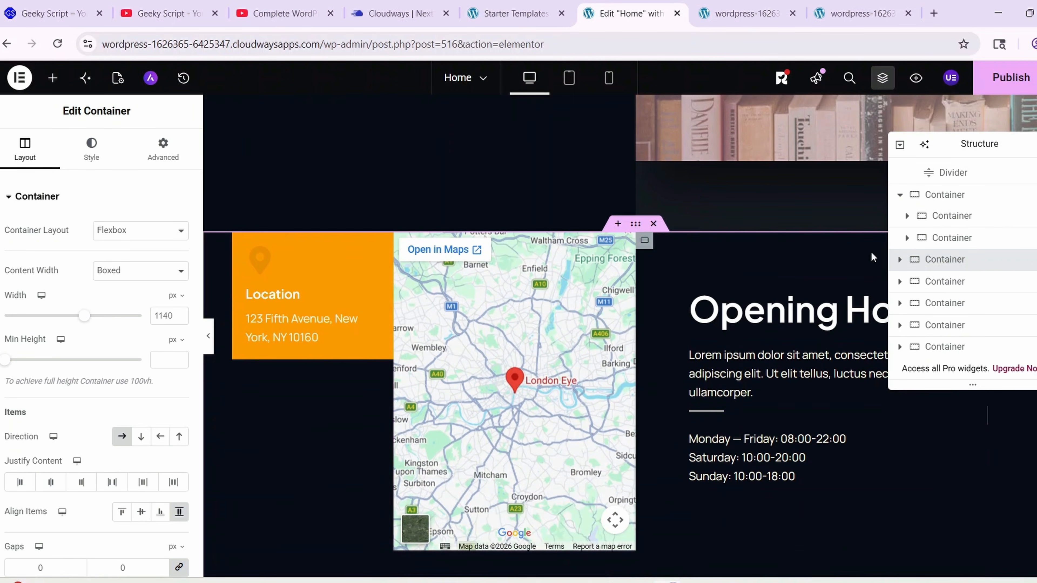
left_click(901, 261)
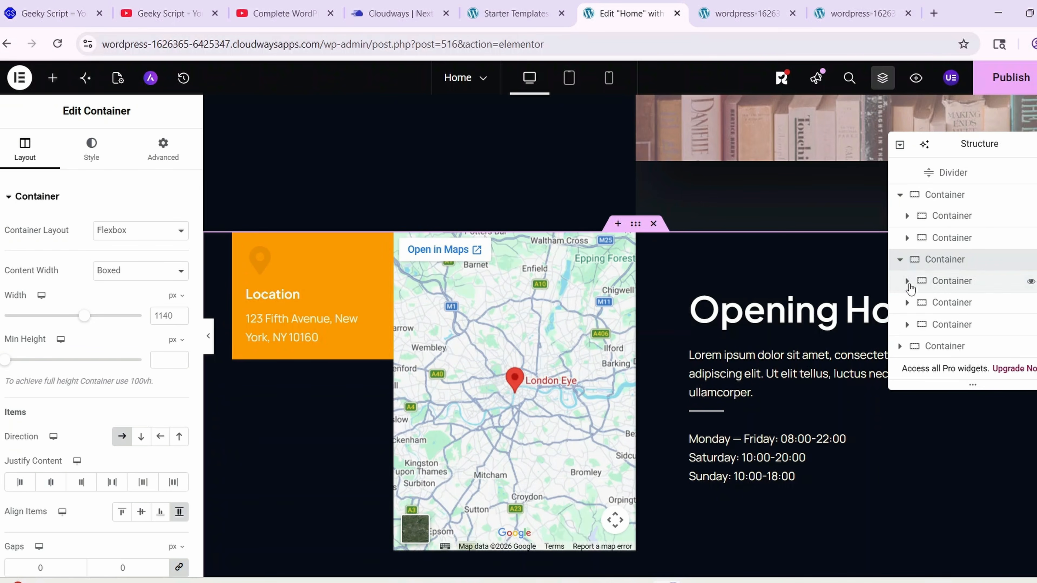
left_click(908, 282)
left_click(946, 302)
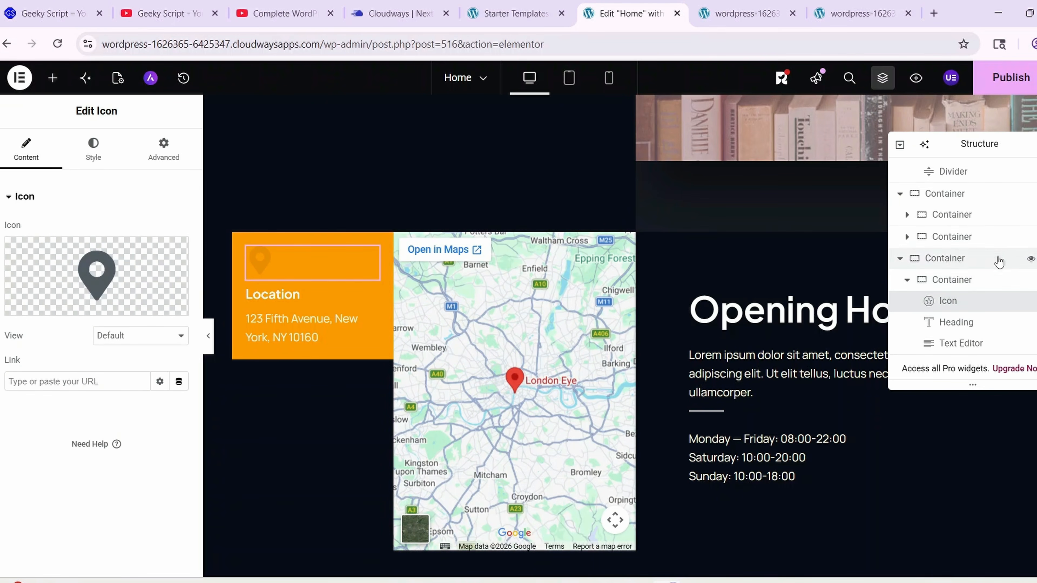
Inspect the Location heading, address text block and Google Maps widget
scroll(989, 265, "down", 2)
left_click(973, 264)
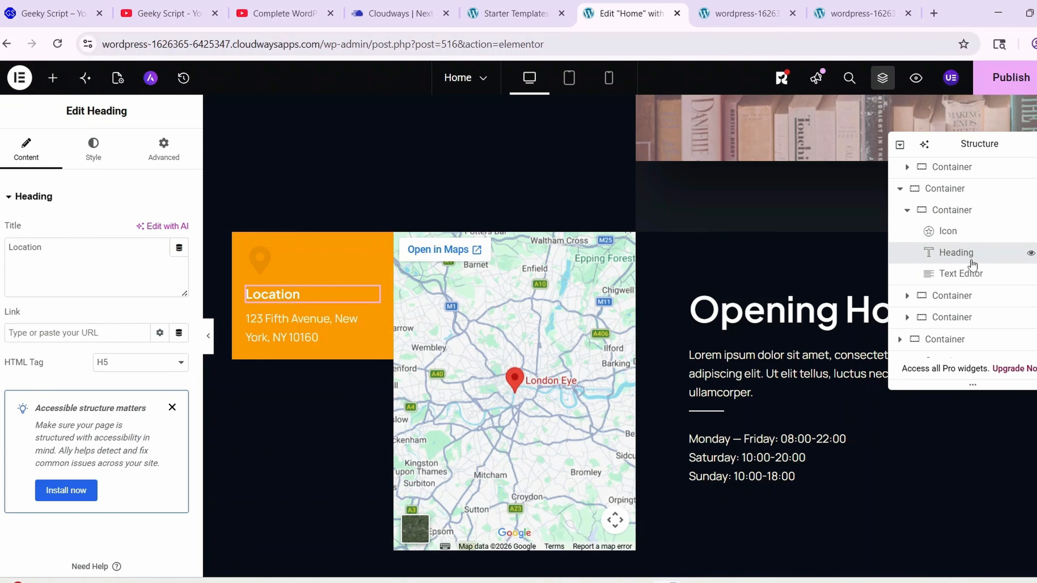
left_click(956, 278)
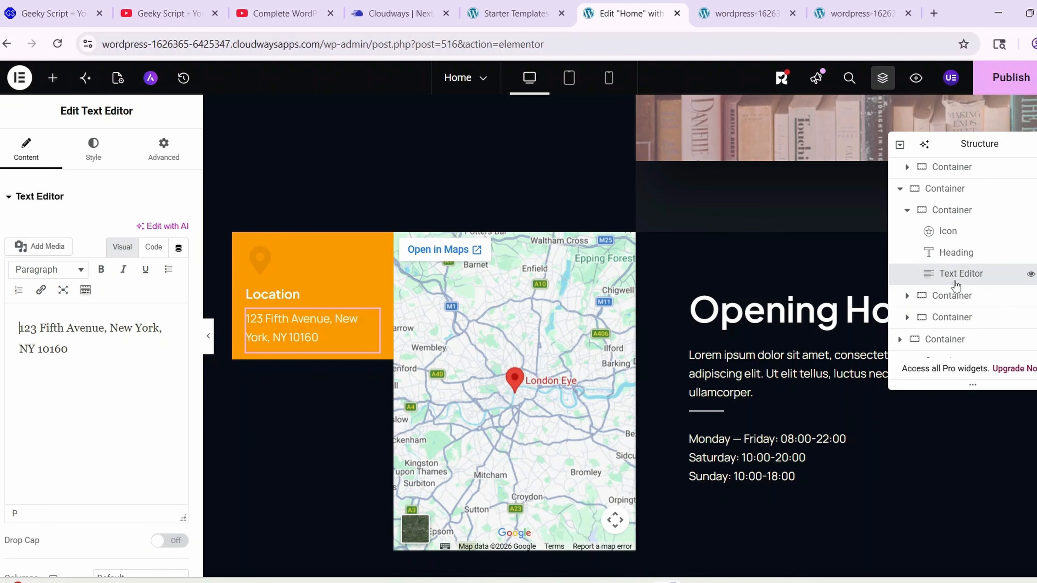
left_click_drag(79, 352, 19, 325)
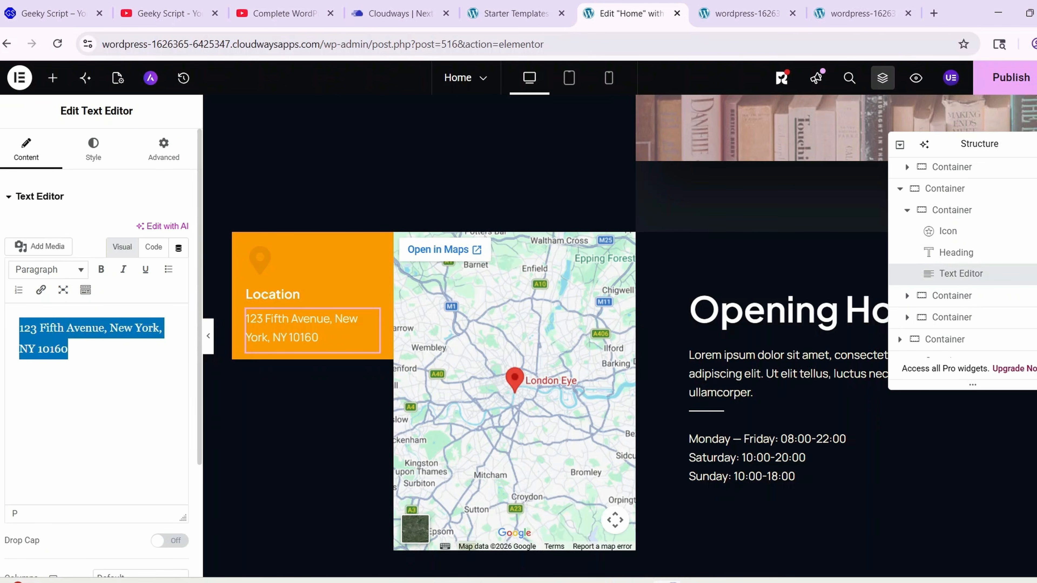
left_click(108, 353)
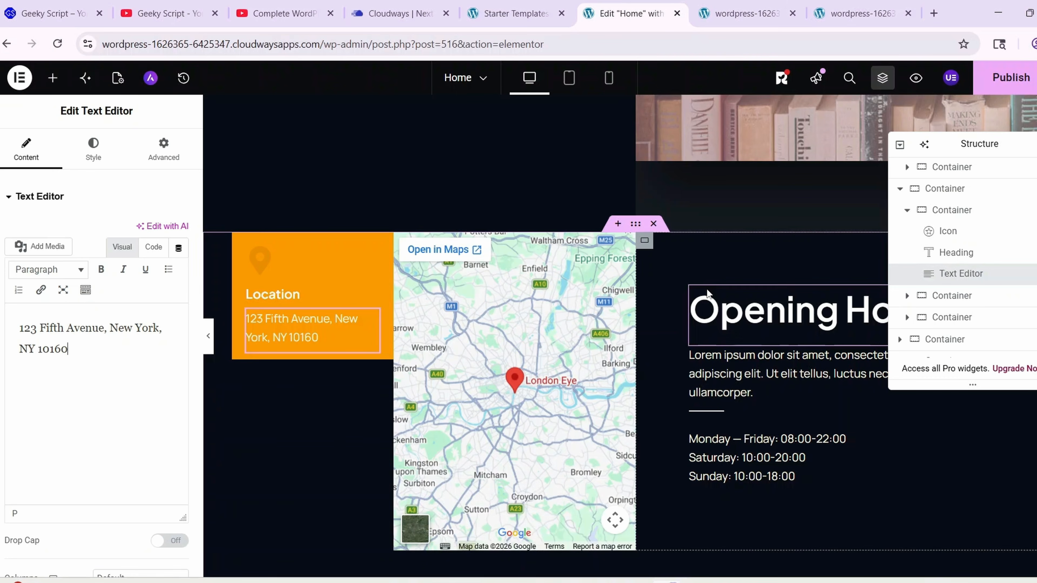
scroll(708, 293, "down", 2)
left_click(907, 296)
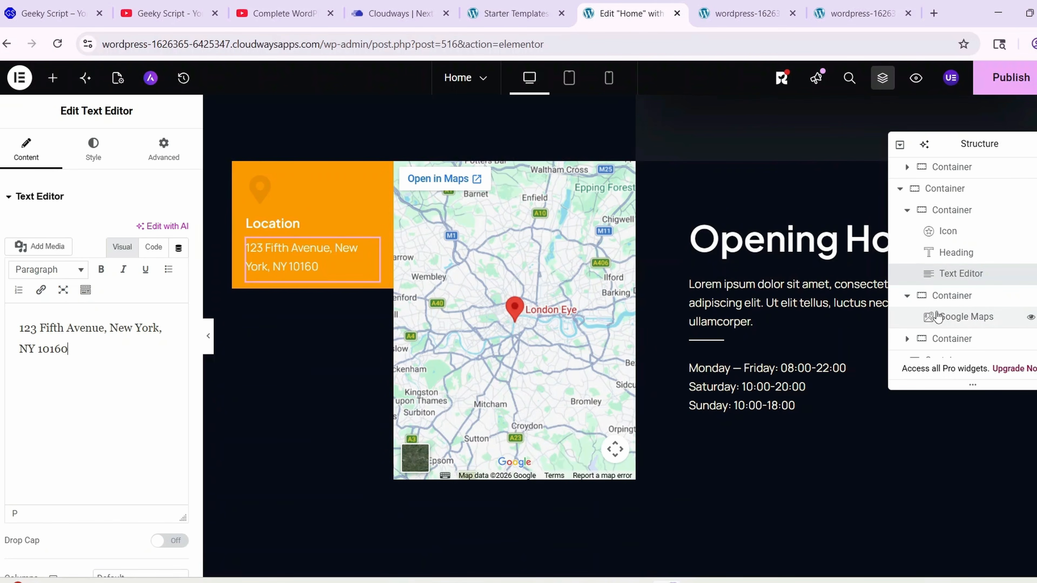
left_click(959, 319)
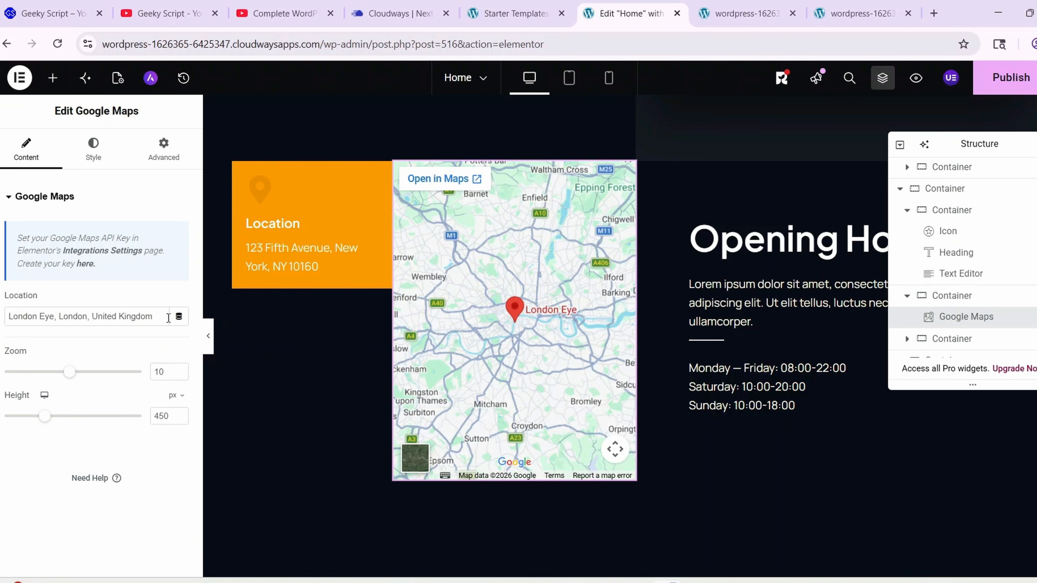
Expand the Menu section and inspect its heading, description and divider
scroll(710, 380, "down", 8)
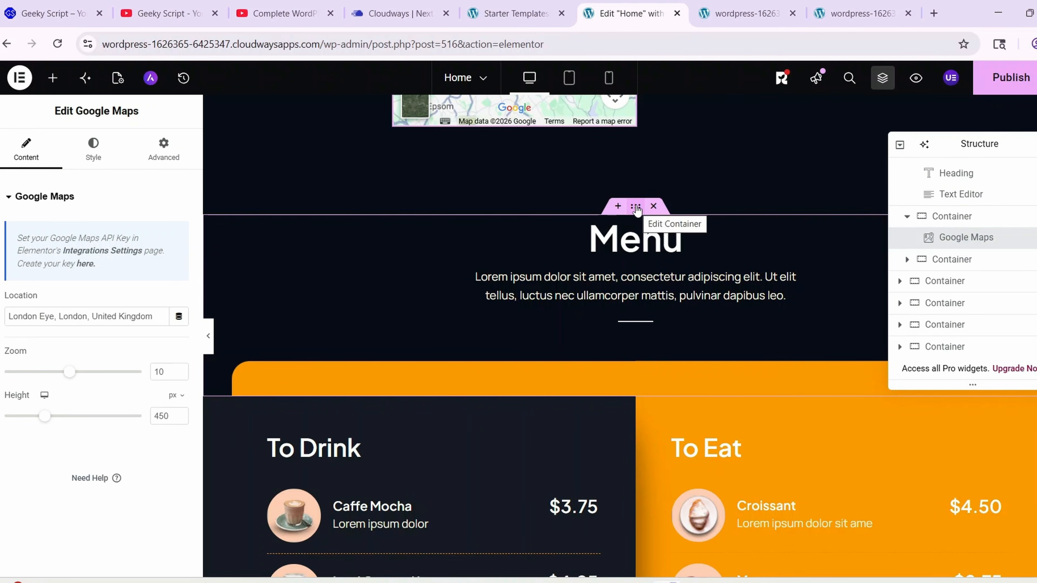
left_click(636, 206)
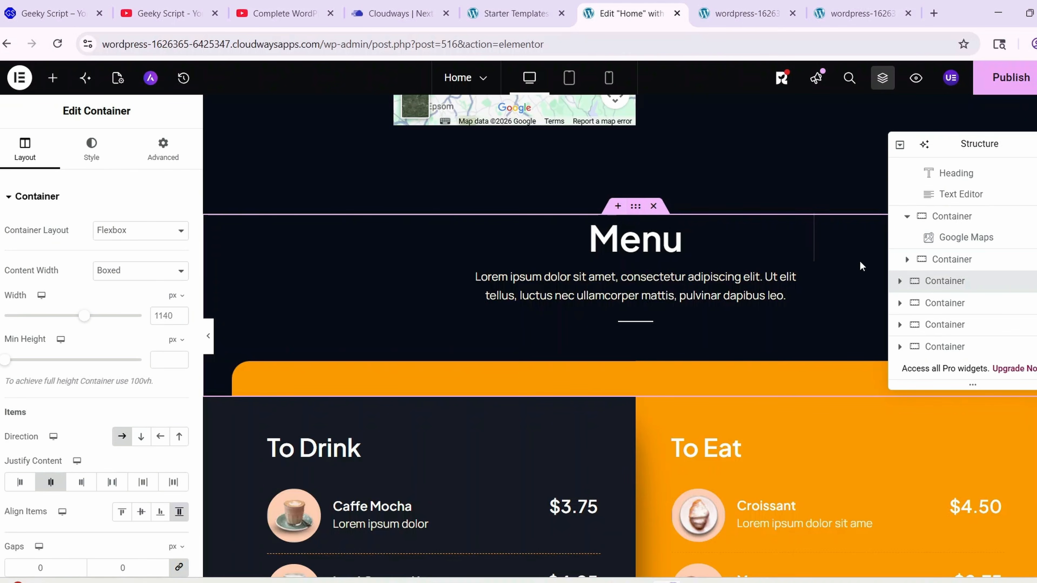
left_click(900, 282)
left_click(907, 303)
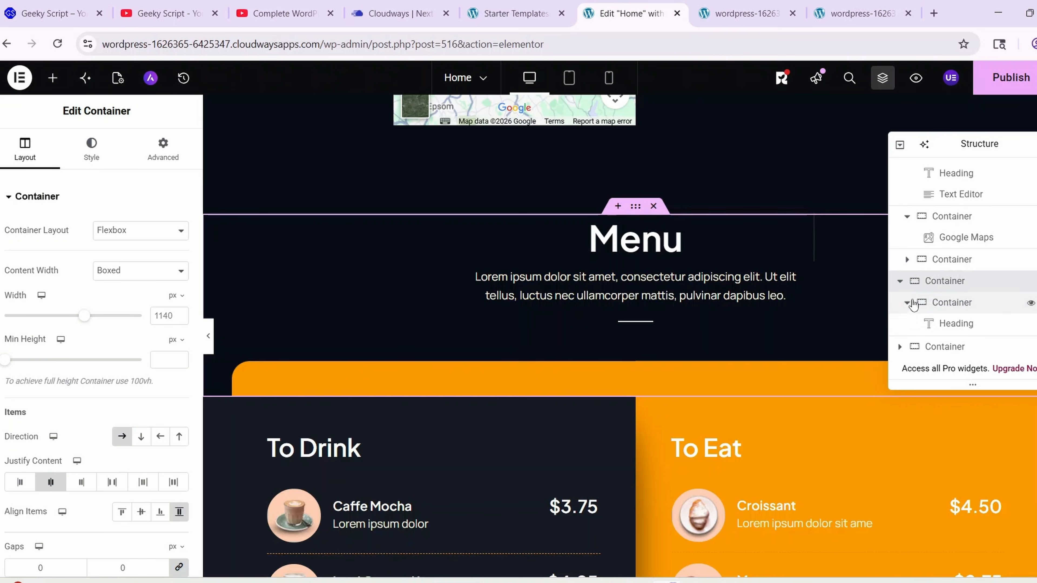
scroll(951, 282, "down", 2)
left_click(965, 241)
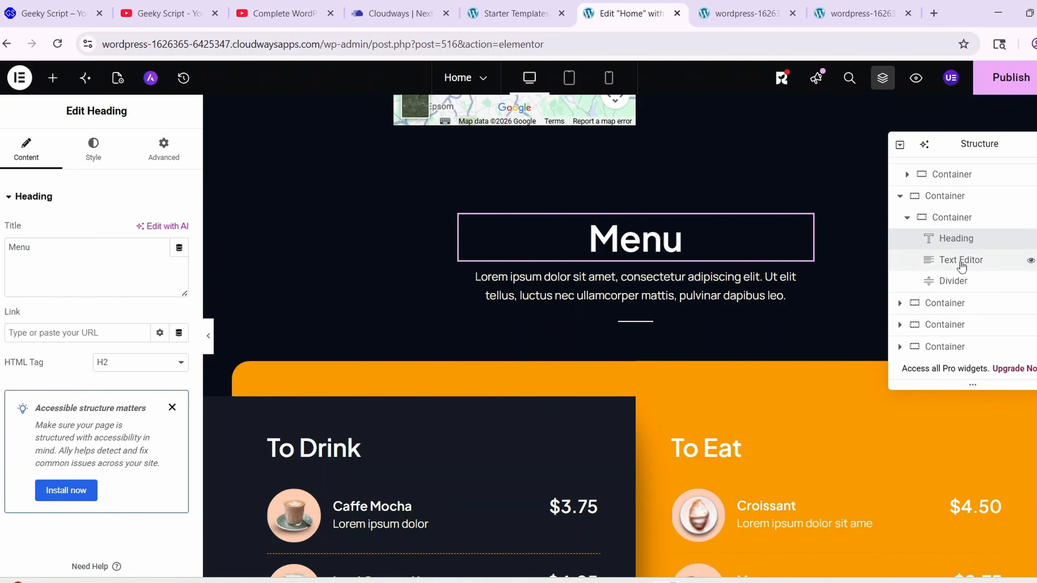
left_click(952, 261)
left_click(947, 282)
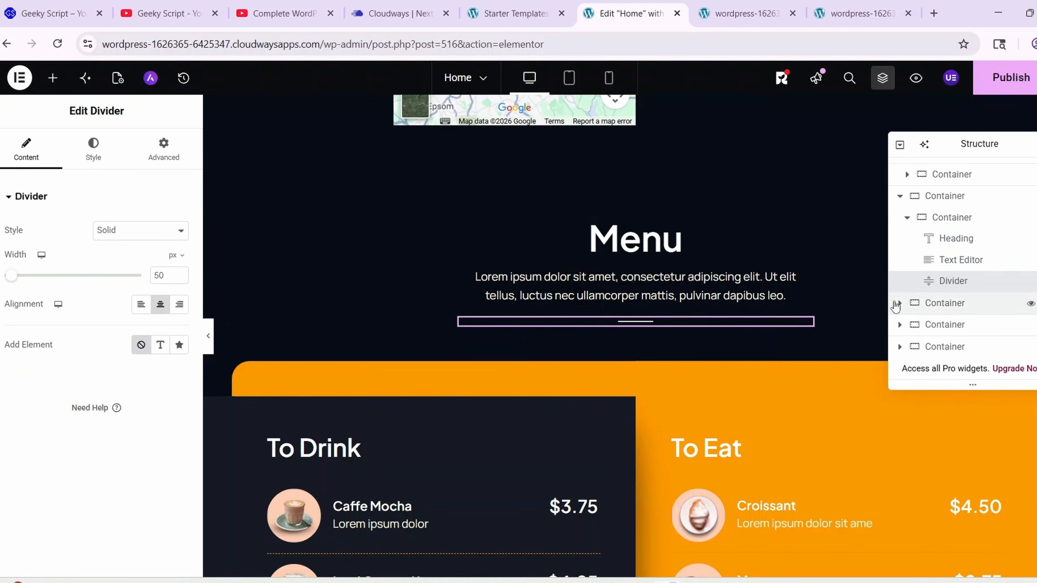
Expand the drink and food lists and select the To Drink heading
left_click(897, 307)
left_click(900, 303)
scroll(903, 294, "down", 2)
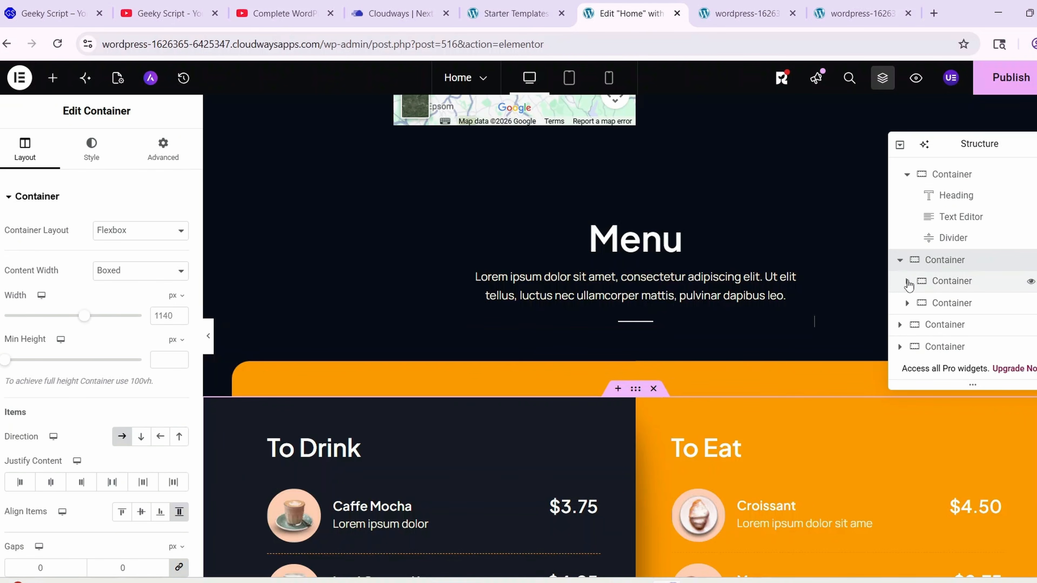
left_click(909, 281)
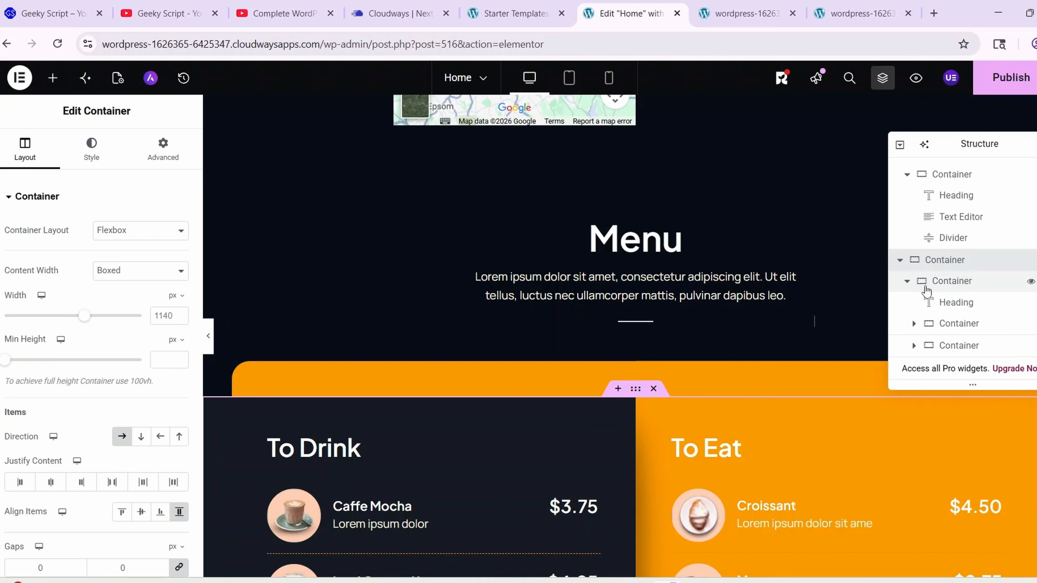
left_click(956, 301)
scroll(969, 270, "down", 4)
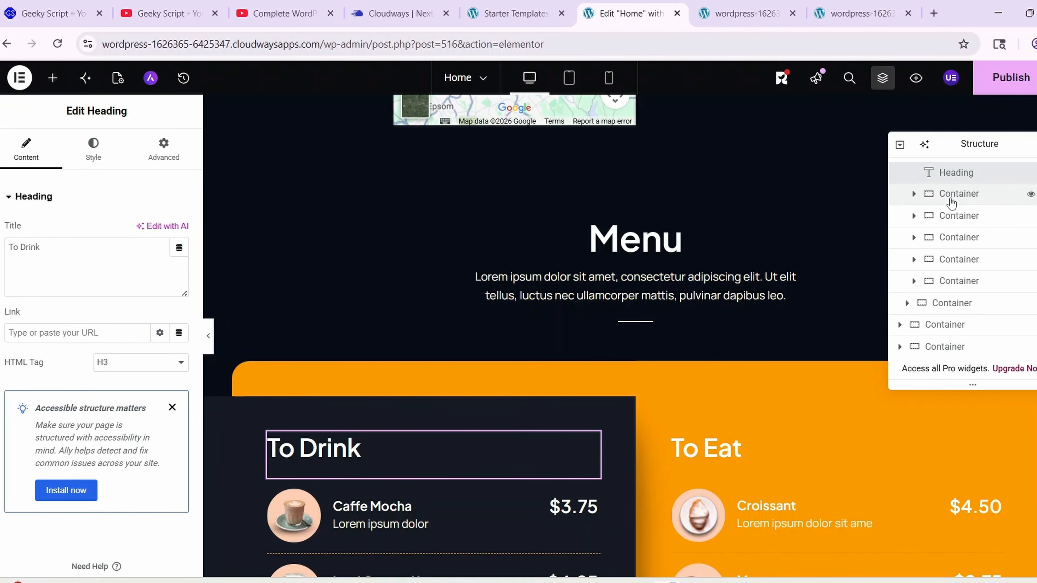
Inspect the Caffe Mocha menu item and its $3.75 price heading
left_click(914, 194)
left_click(921, 215)
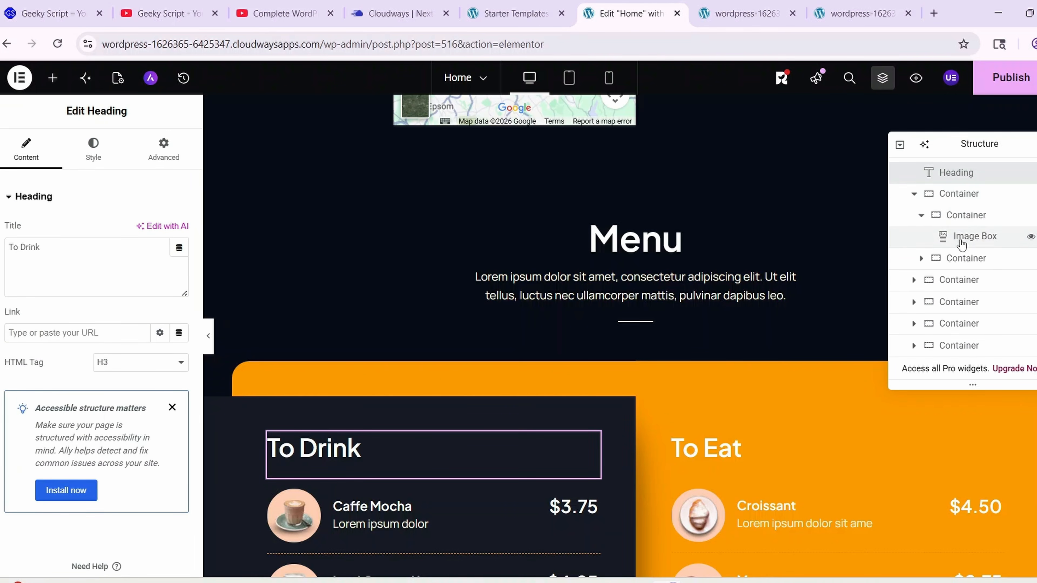
left_click(957, 235)
scroll(951, 204, "up", 2)
scroll(949, 231, "down", 2)
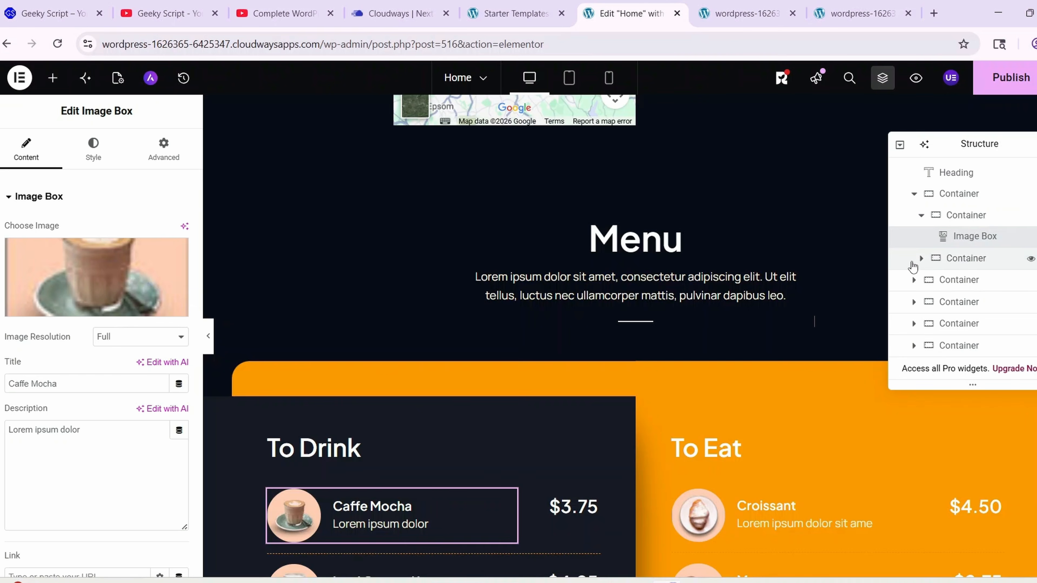
left_click(942, 259)
left_click(920, 259)
left_click(951, 280)
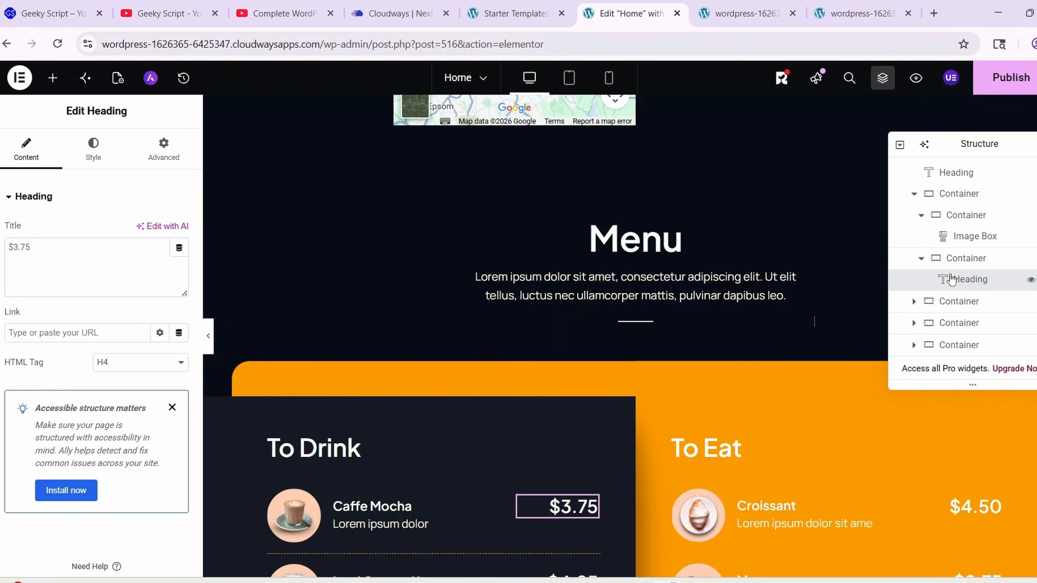
Scroll down the page and select the containers further down
scroll(977, 270, "down", 2)
scroll(312, 465, "down", 2)
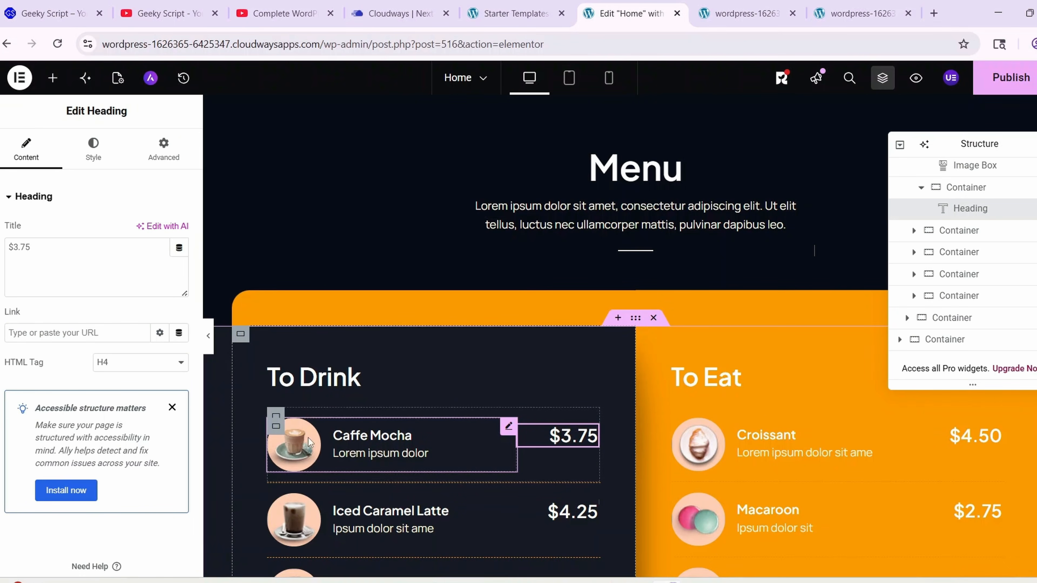
scroll(422, 458, "down", 2)
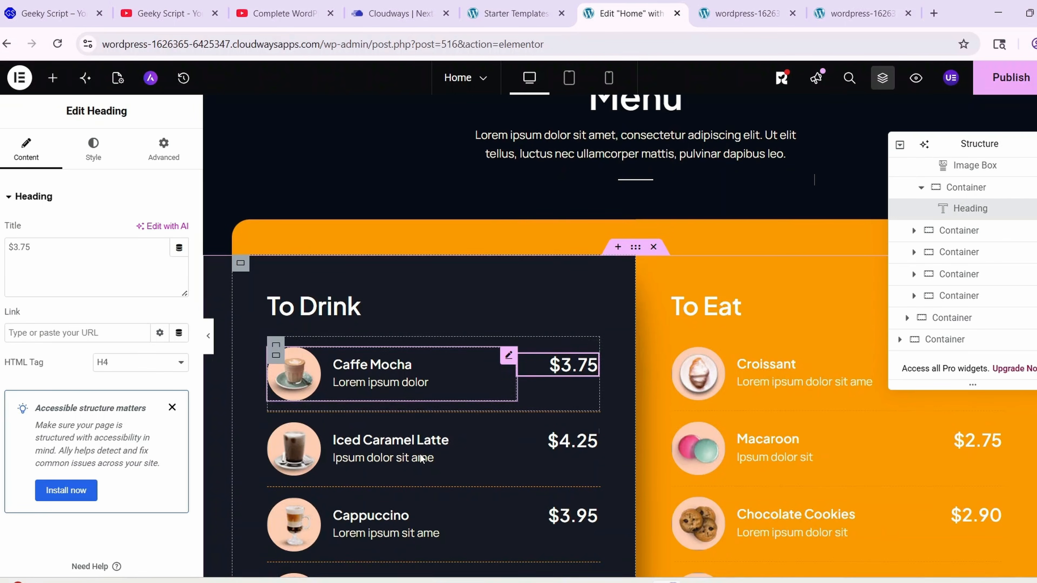
scroll(591, 374, "down", 2)
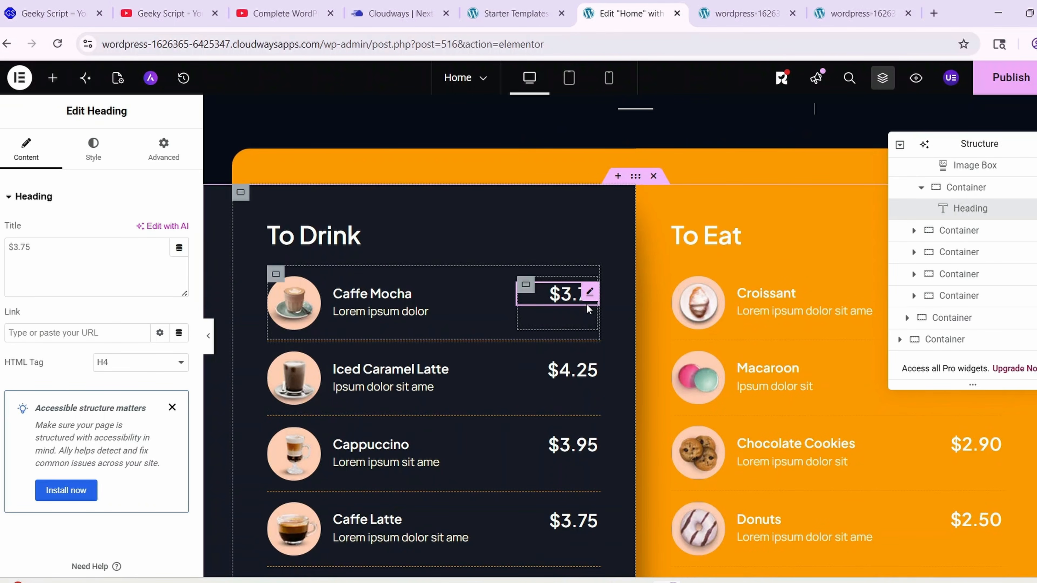
scroll(587, 304, "down", 4)
scroll(968, 231, "up", 2)
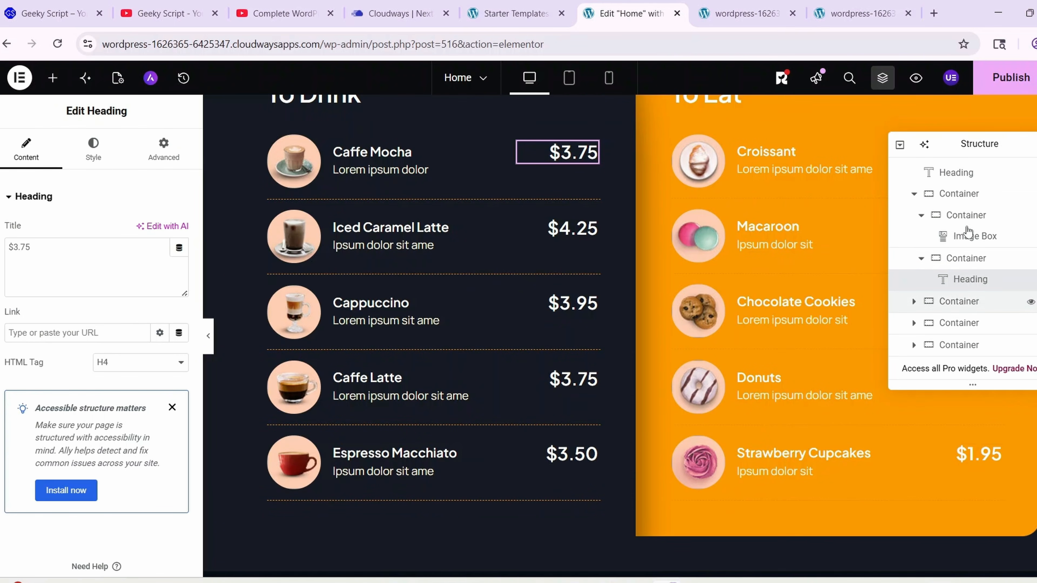
scroll(982, 274, "down", 3)
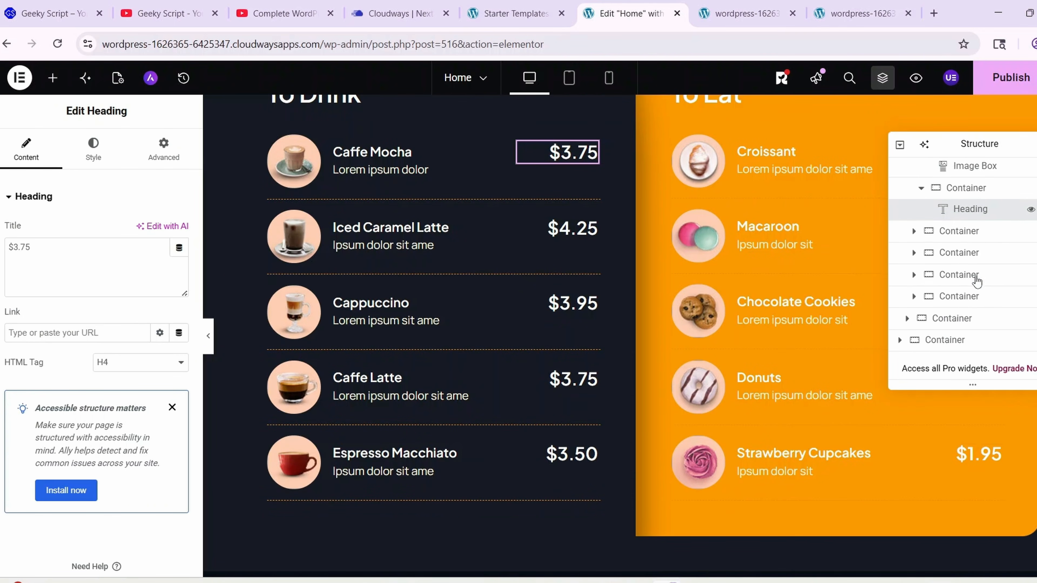
left_click(942, 330)
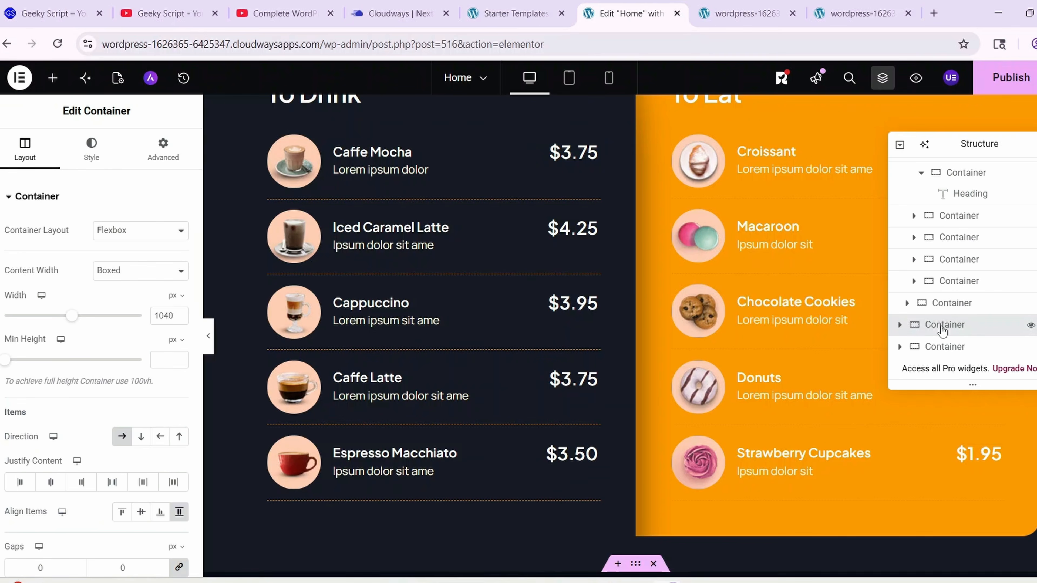
scroll(549, 380, "down", 8)
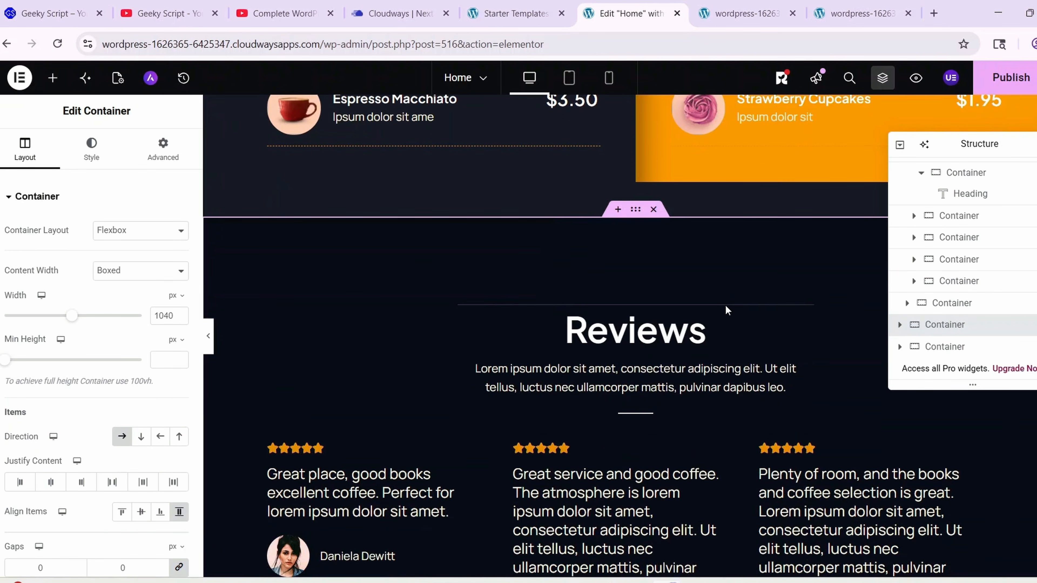
scroll(725, 307, "down", 3)
left_click(950, 348)
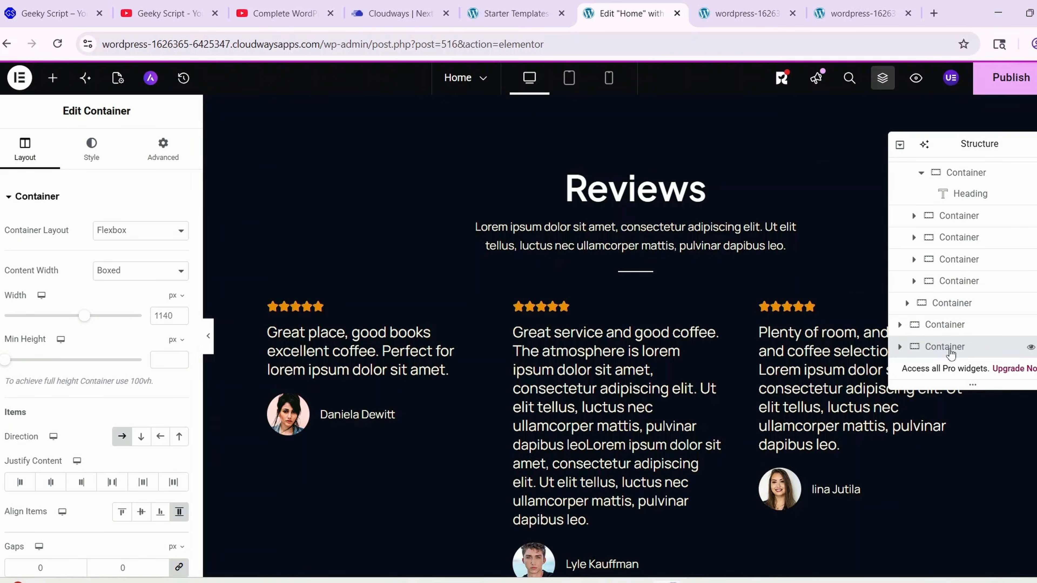
Bring up the widget list and try selecting the three opening-hours lines
scroll(720, 386, "down", 12)
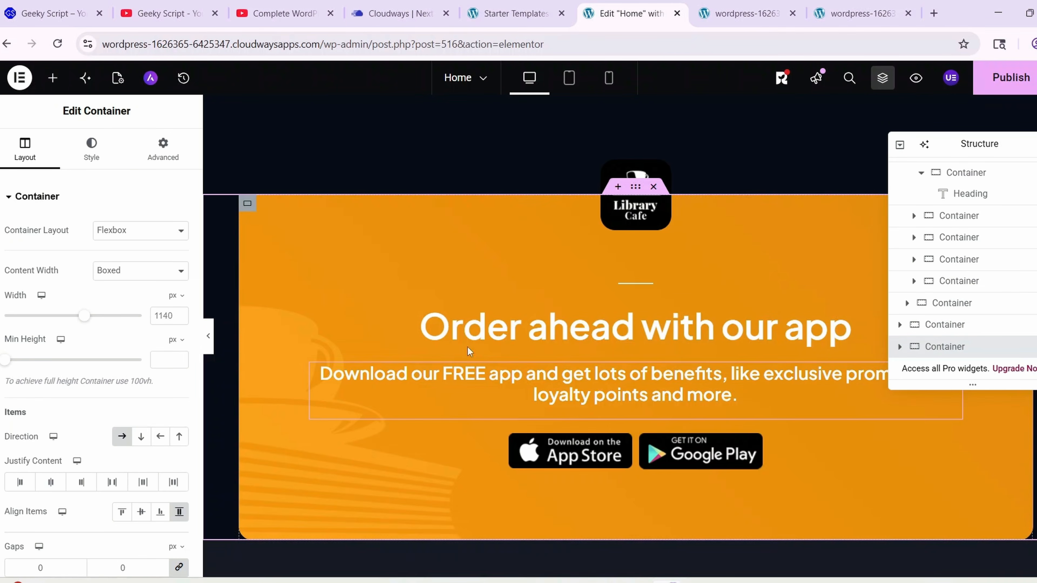
scroll(803, 411, "down", 4)
scroll(504, 420, "up", 2)
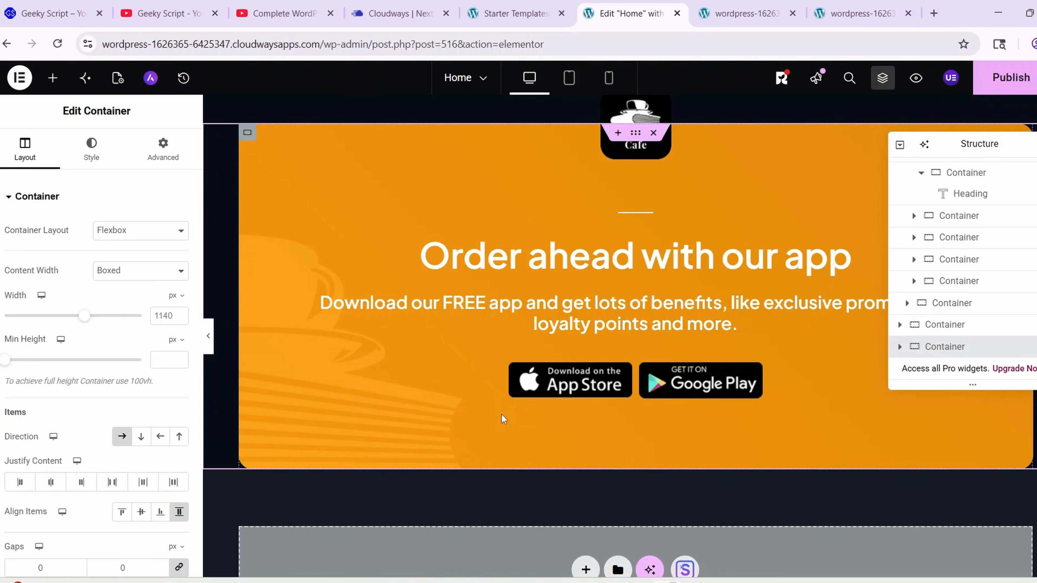
scroll(769, 397, "down", 10)
scroll(770, 412, "up", 3)
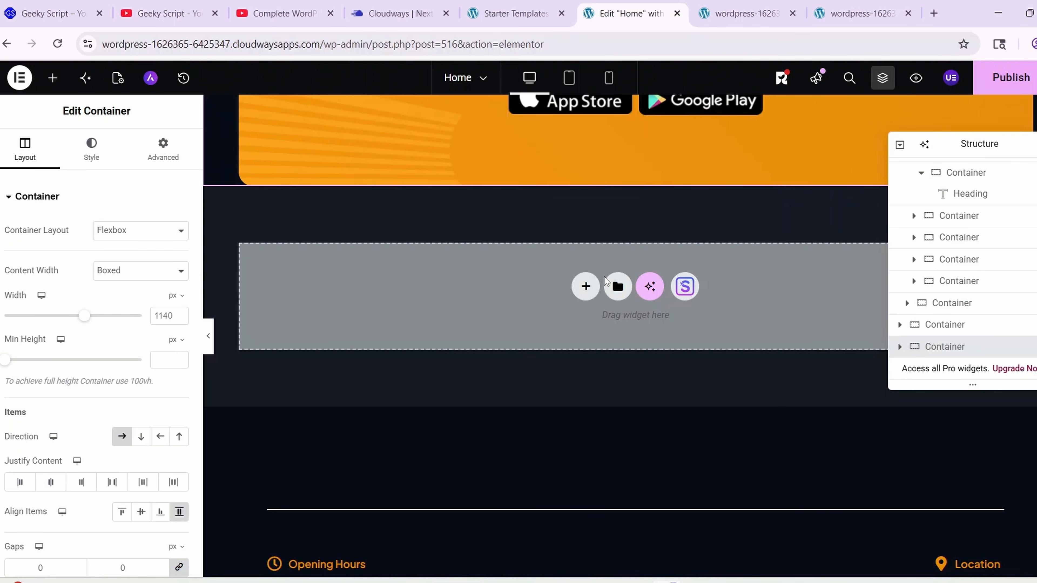
scroll(606, 286, "down", 5)
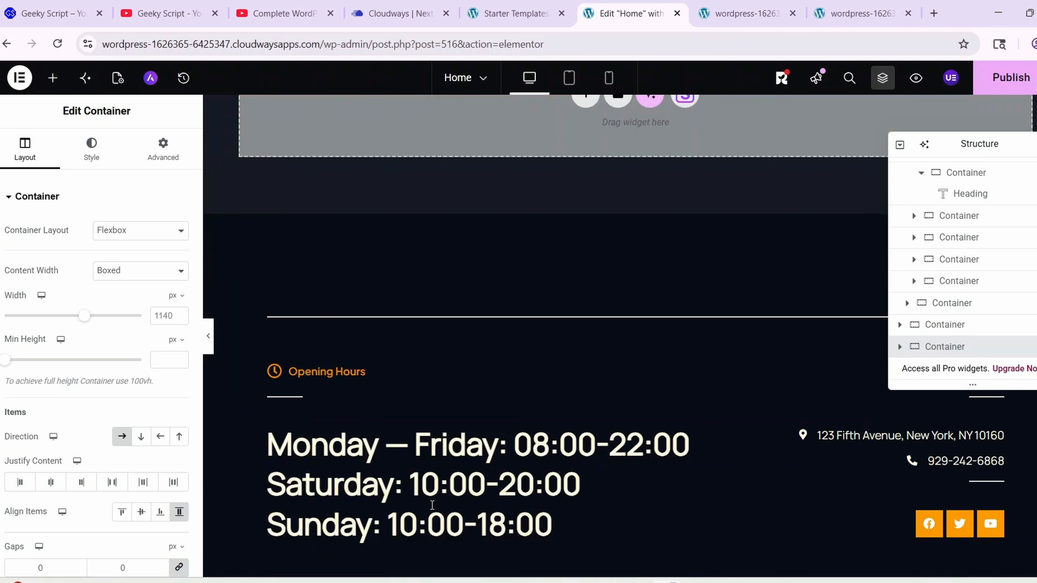
left_click(425, 505)
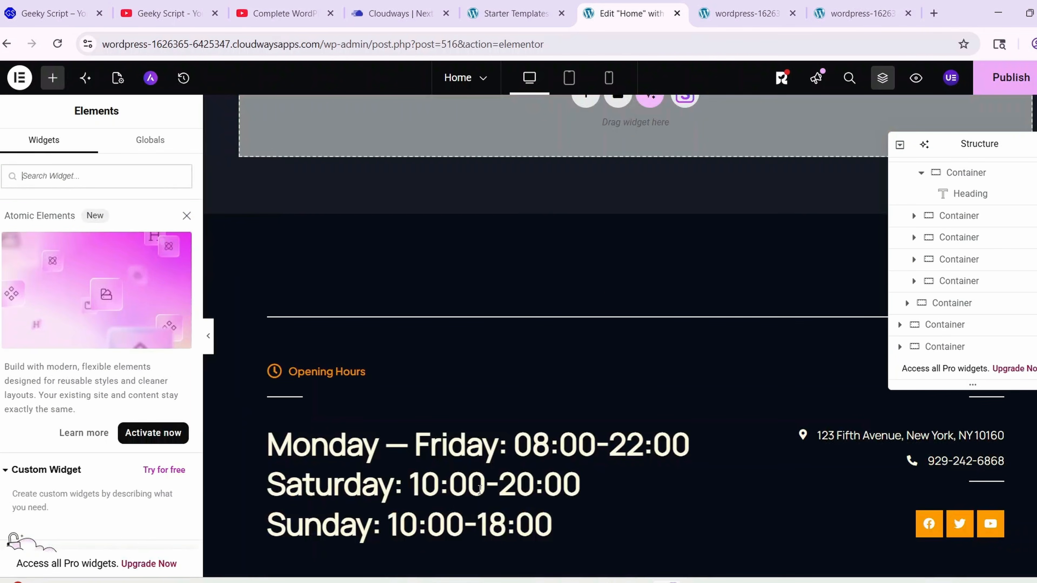
left_click_drag(263, 445, 593, 529)
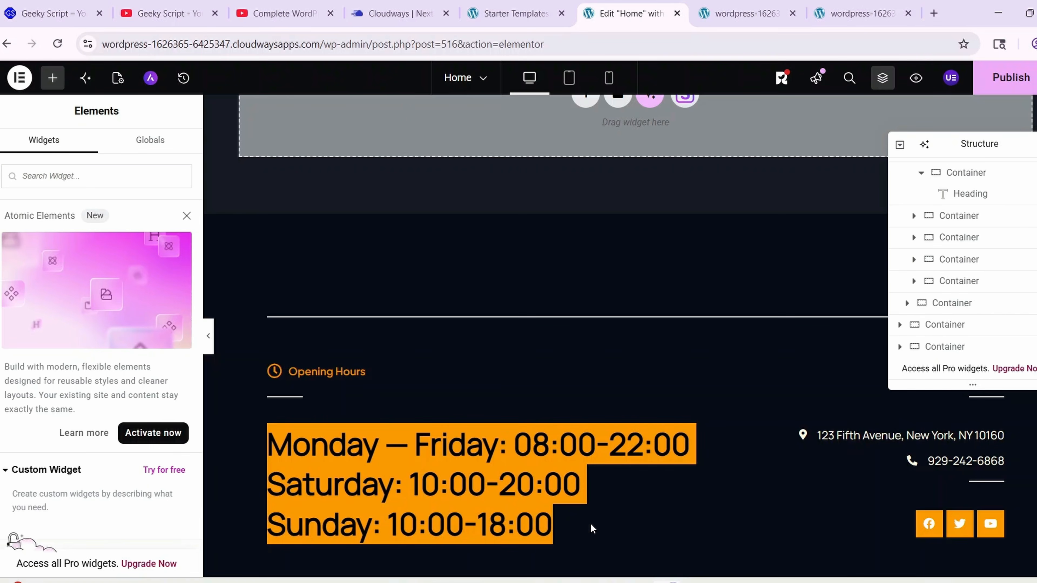
left_click(592, 528)
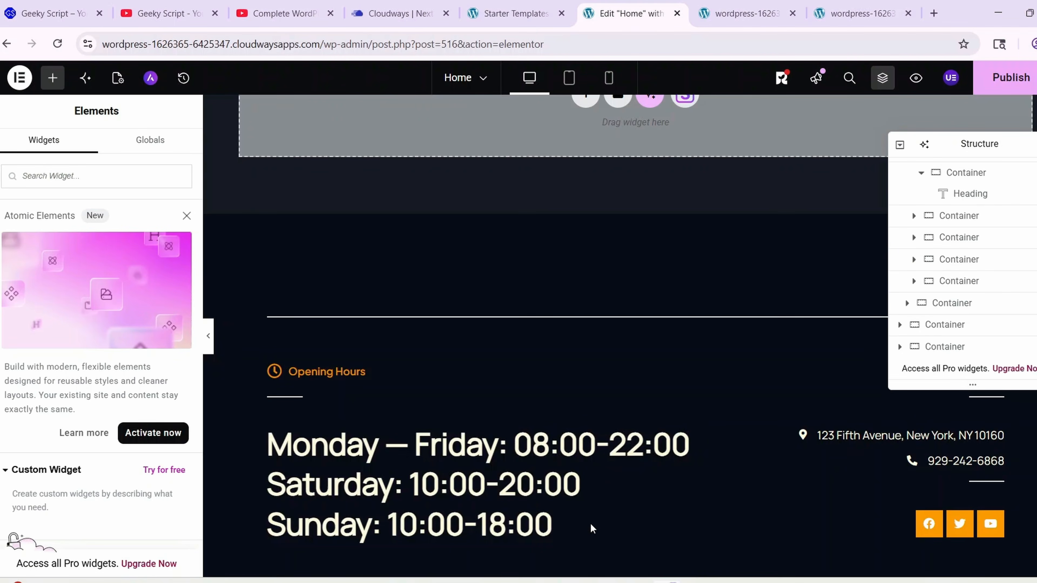
triple_click(575, 529)
left_click(464, 454)
Reselect the top hero container and choose an image for its Background Overlay
scroll(595, 524, "up", 20)
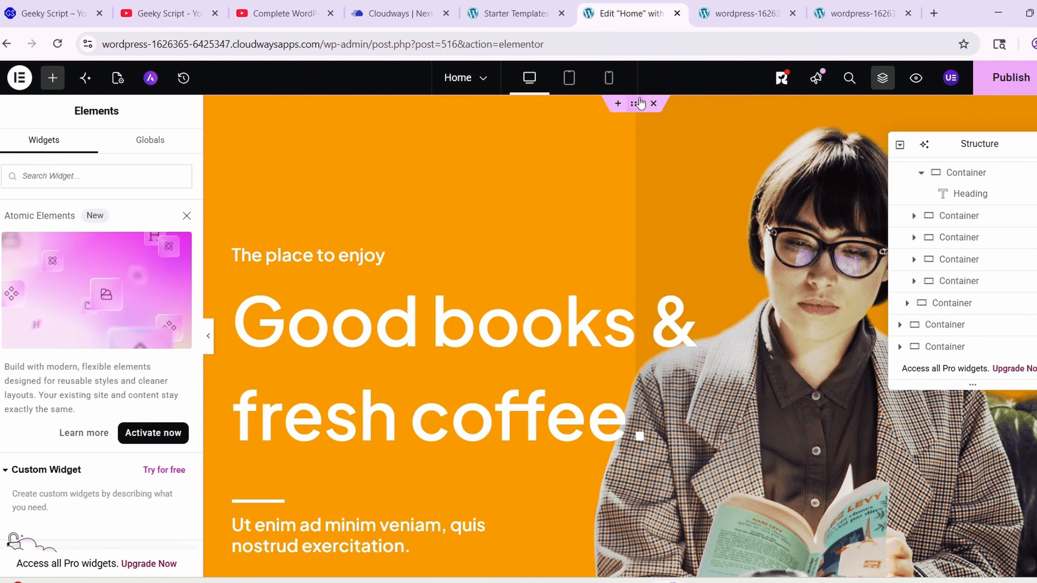
left_click(636, 107)
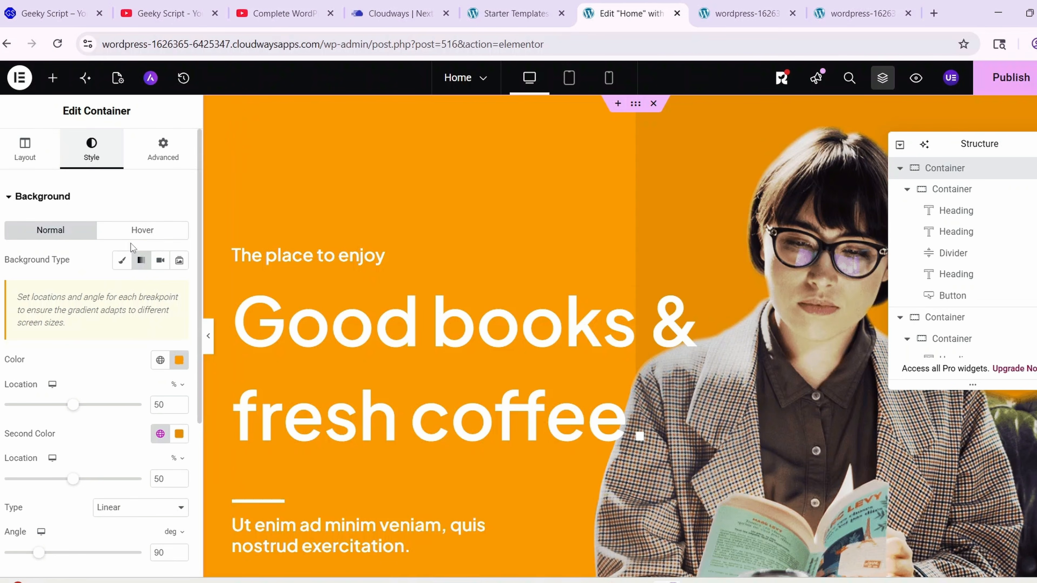
scroll(131, 247, "down", 5)
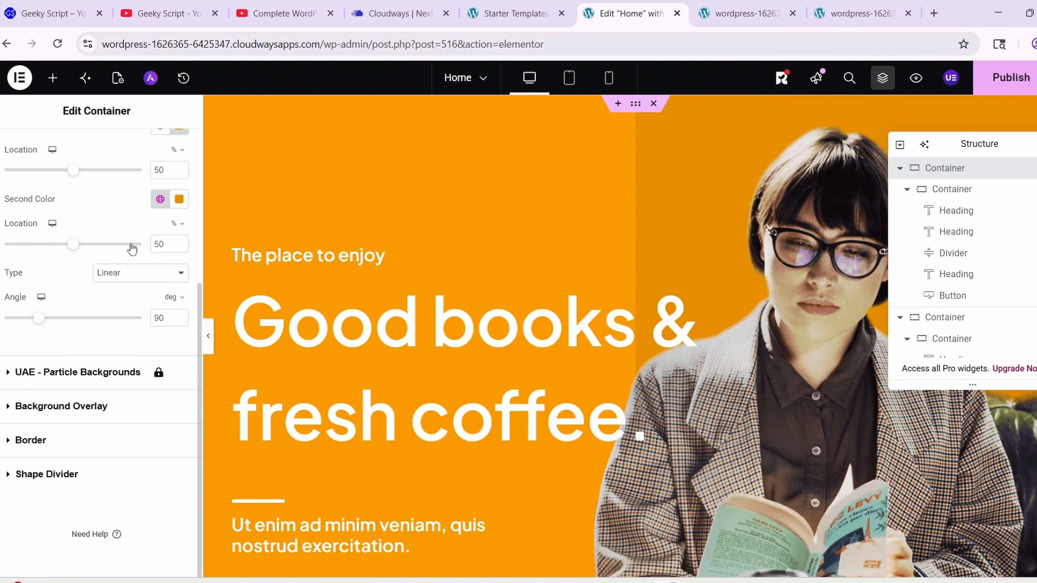
left_click(128, 406)
scroll(77, 396, "down", 2)
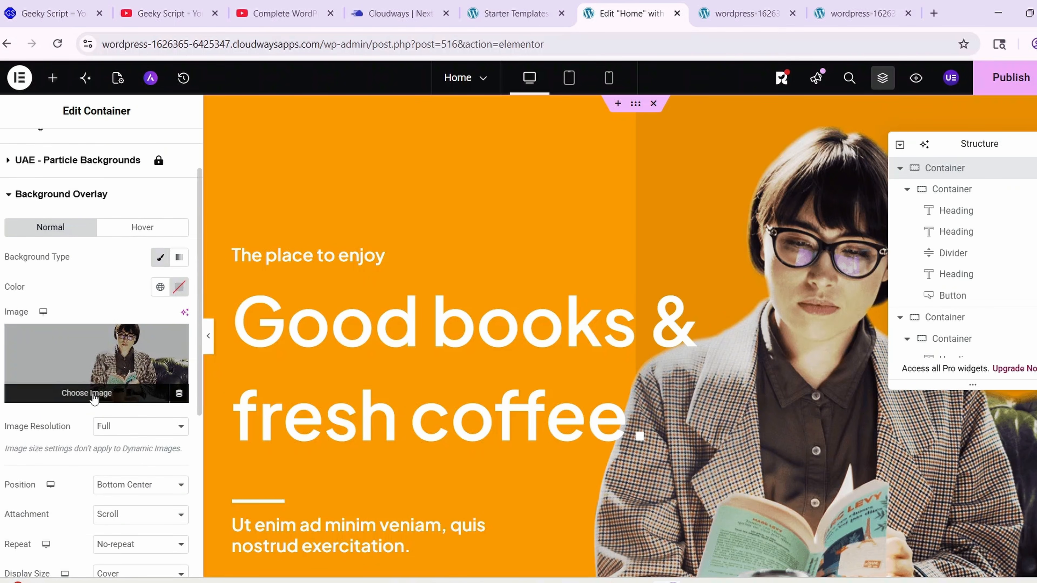
left_click(115, 397)
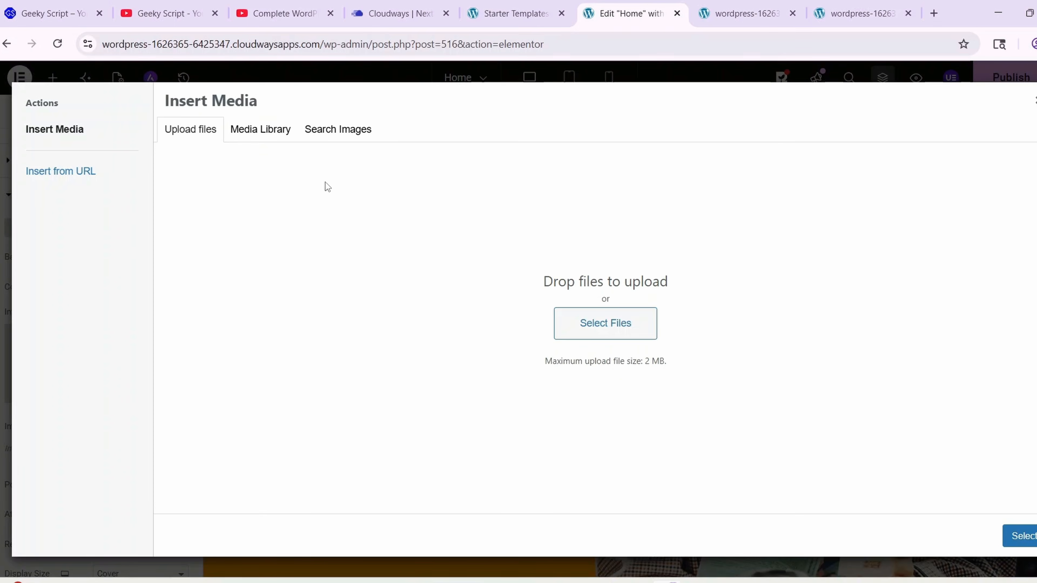
Search stock images for 'cafe' and try the cafe street photo
left_click(338, 135)
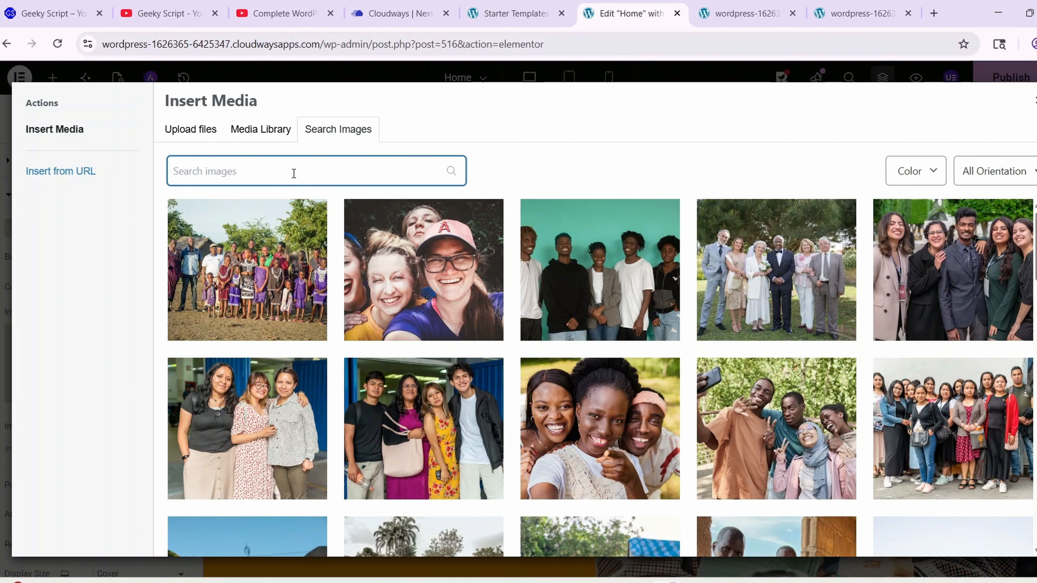
type("cafe")
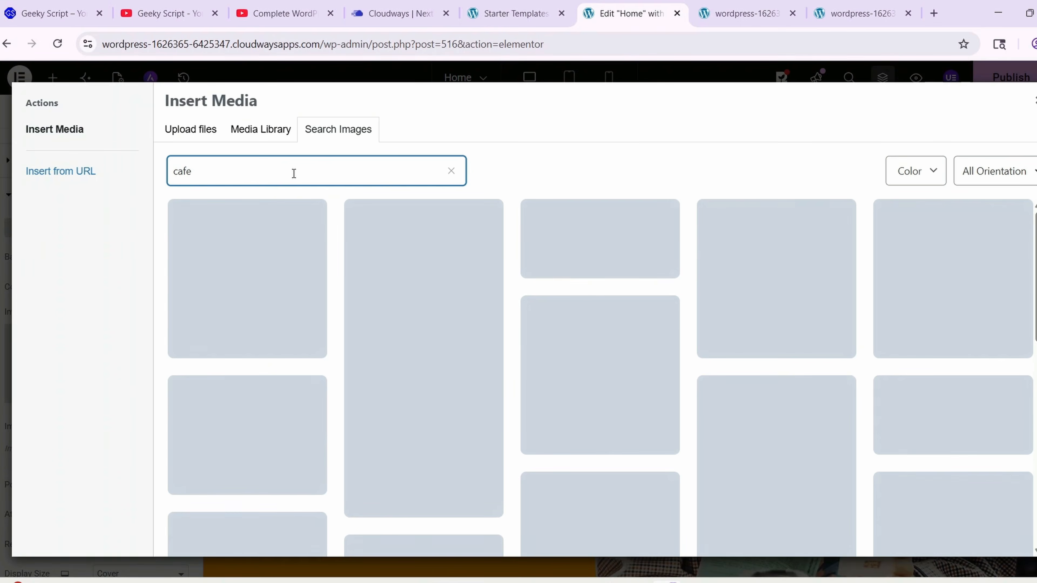
scroll(953, 310, "down", 1)
scroll(952, 310, "down", 10)
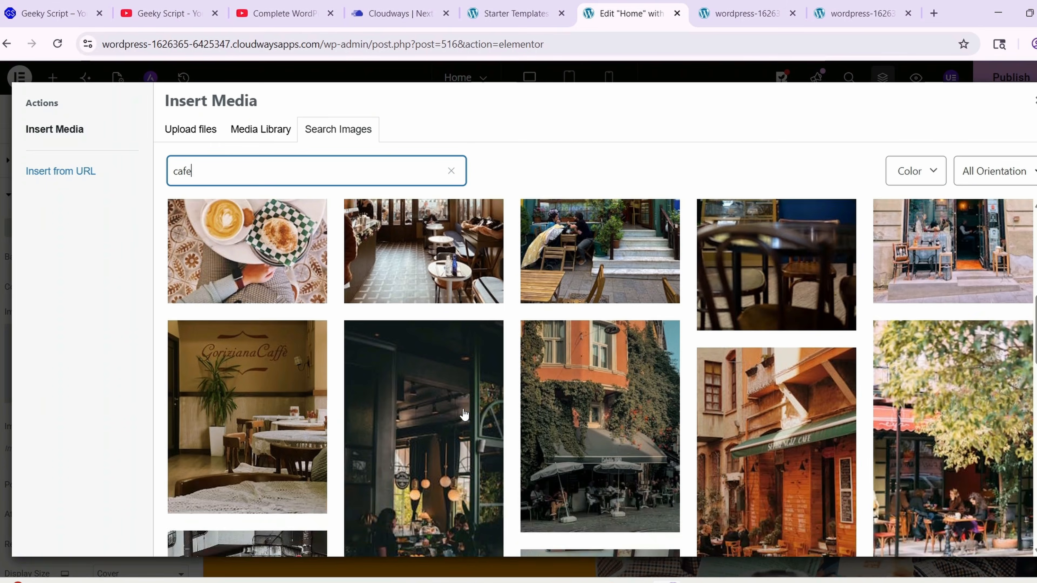
scroll(489, 395, "up", 9)
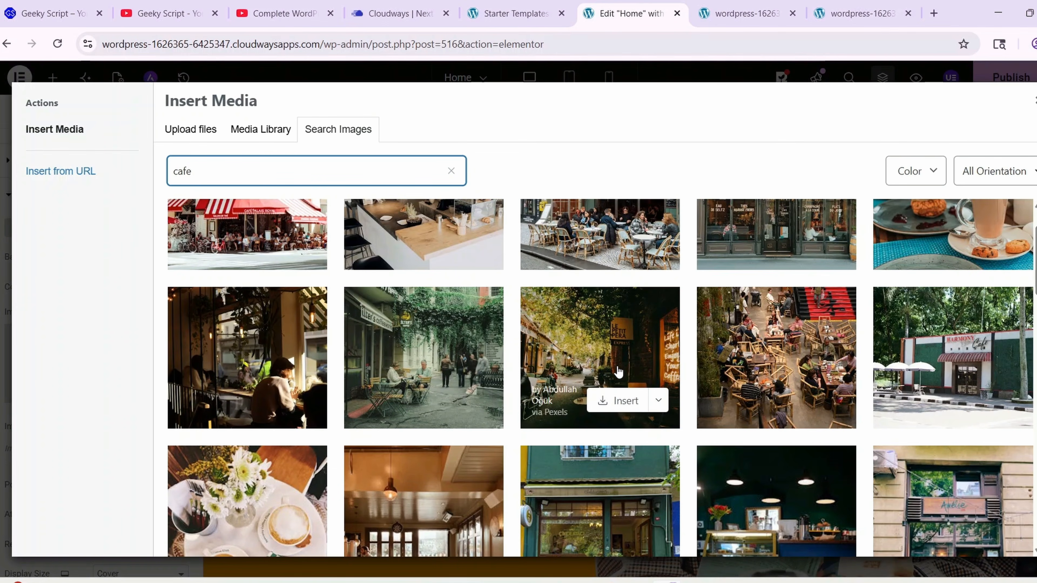
left_click(616, 404)
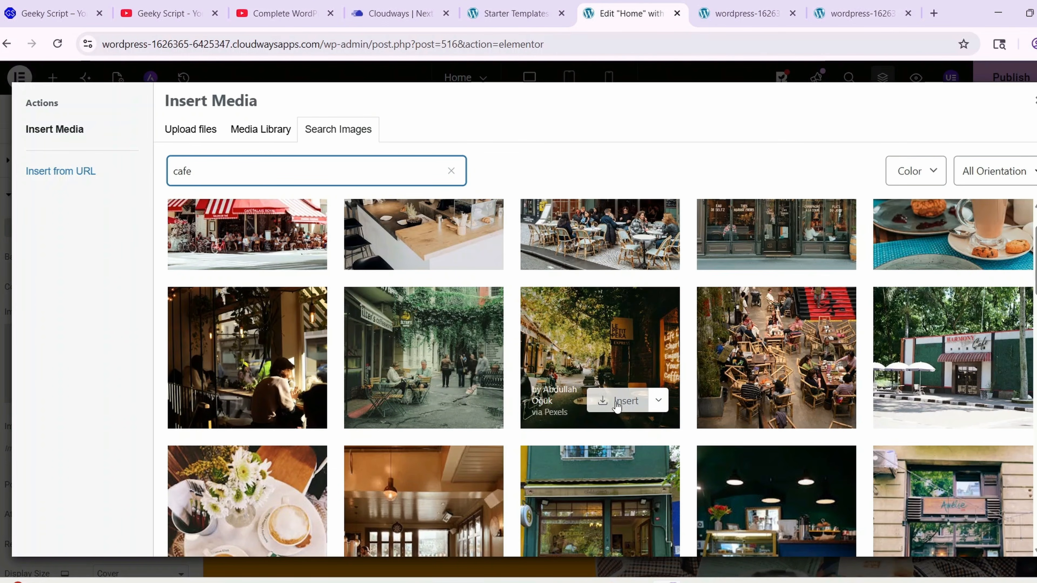
Upload bg1.png from the computer and apply it as the hero overlay image
left_click(199, 142)
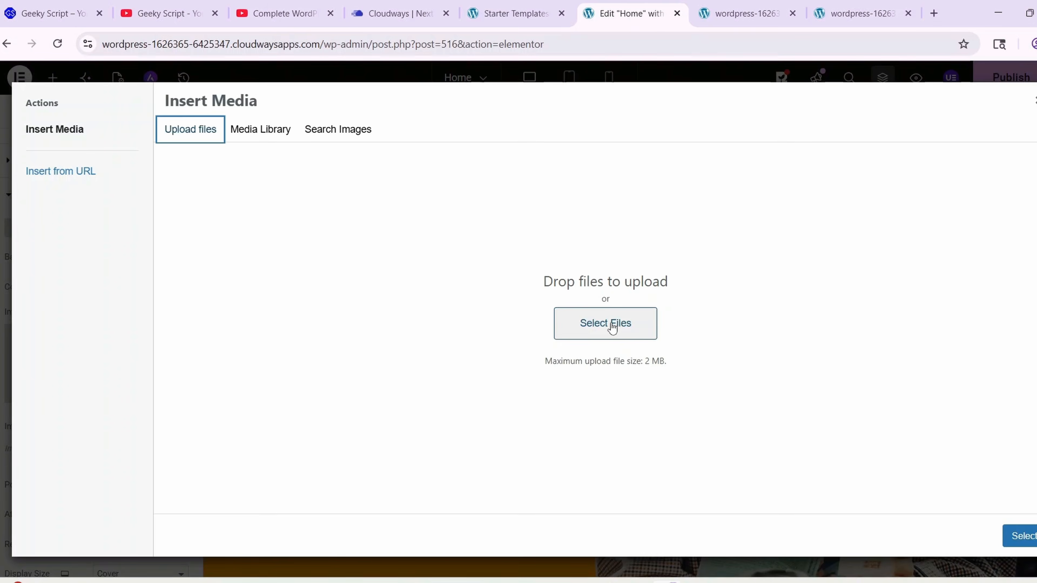
left_click(612, 327)
left_click(252, 157)
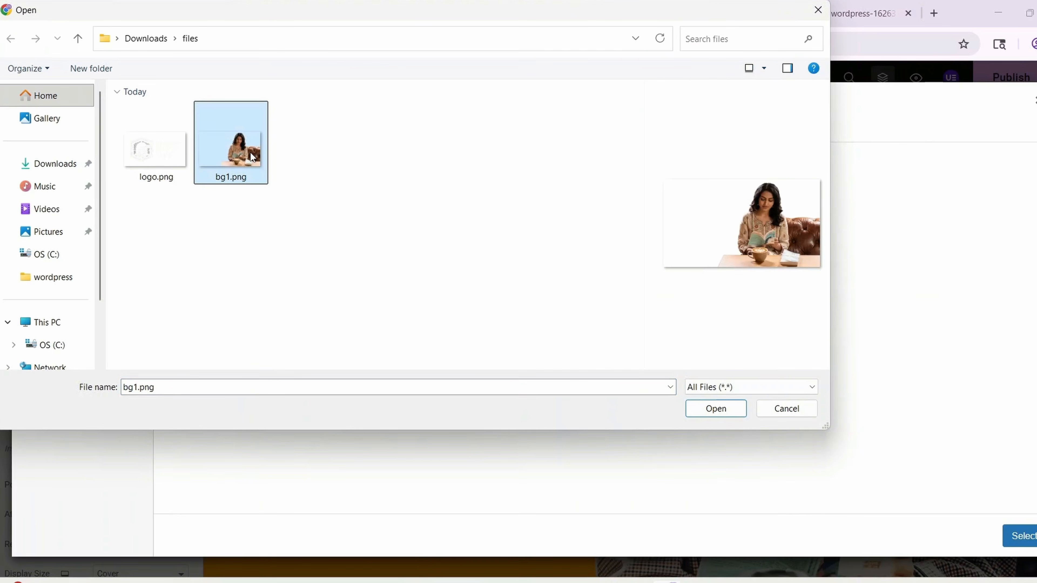
left_click(723, 410)
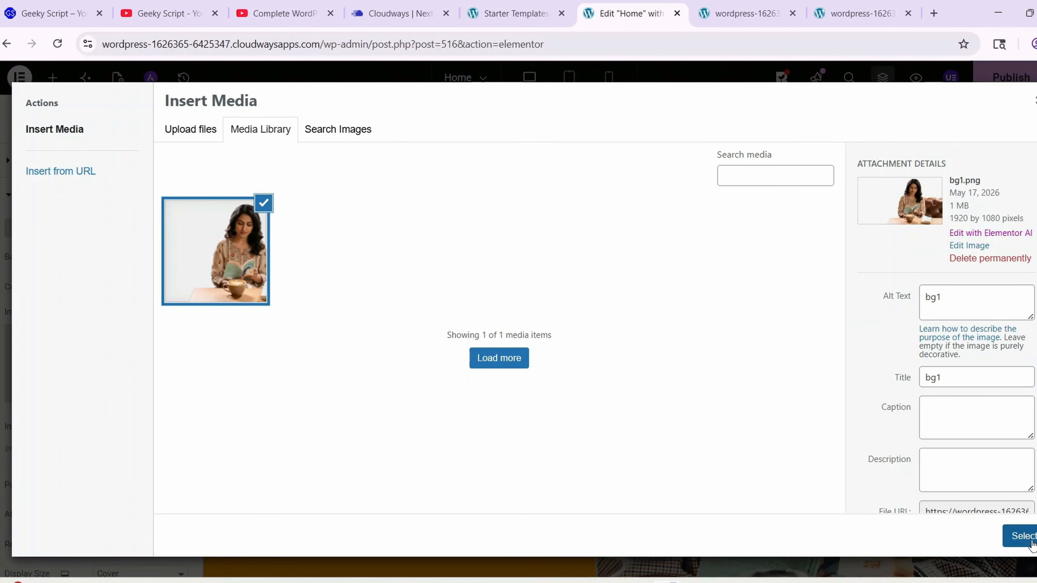
left_click(1023, 536)
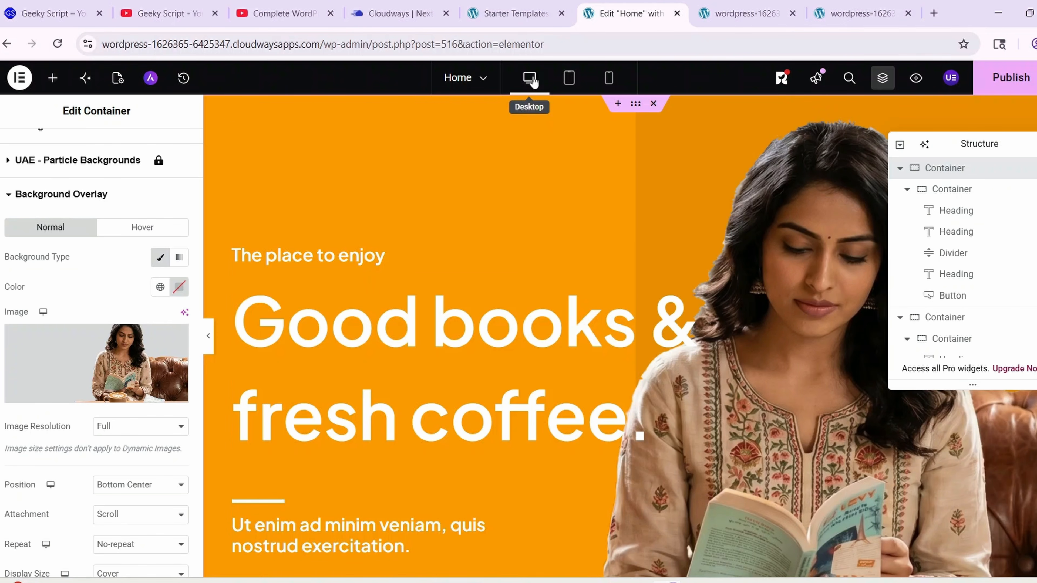
Preview the hero in the tablet layout, then switch to the mobile layout
left_click(526, 84)
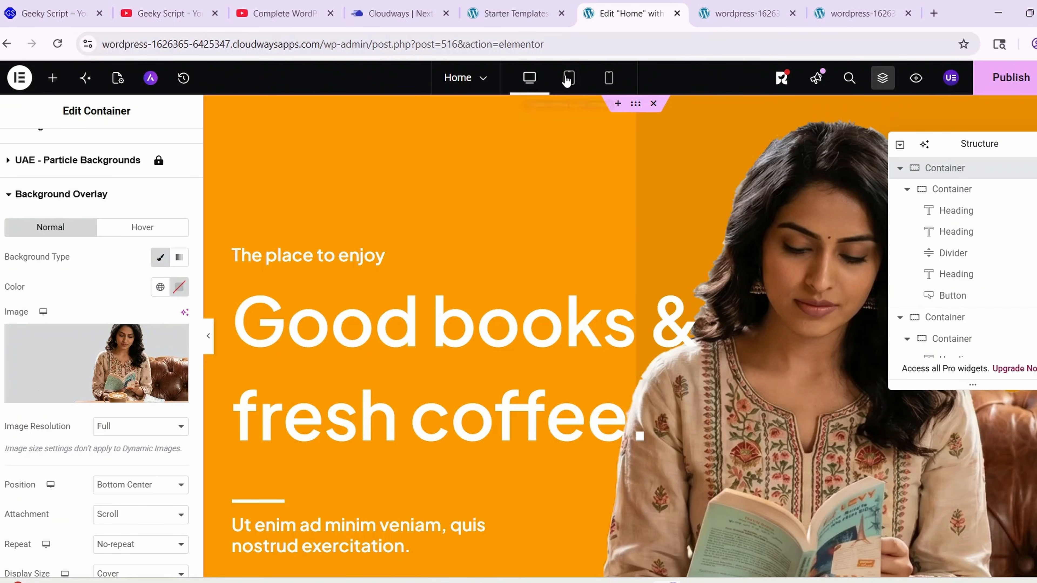
left_click(574, 84)
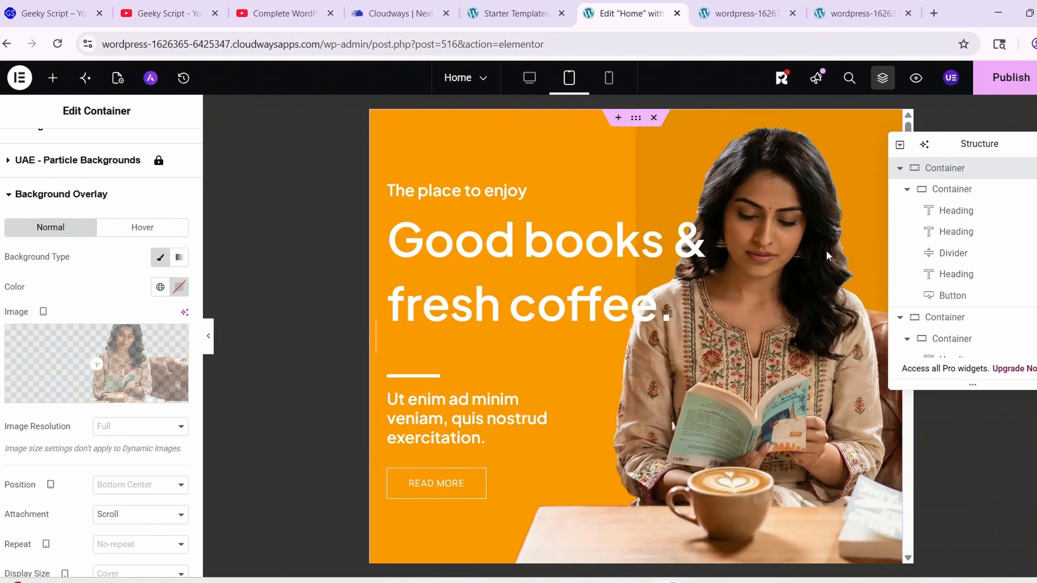
scroll(542, 339, "down", 10)
scroll(542, 342, "up", 10)
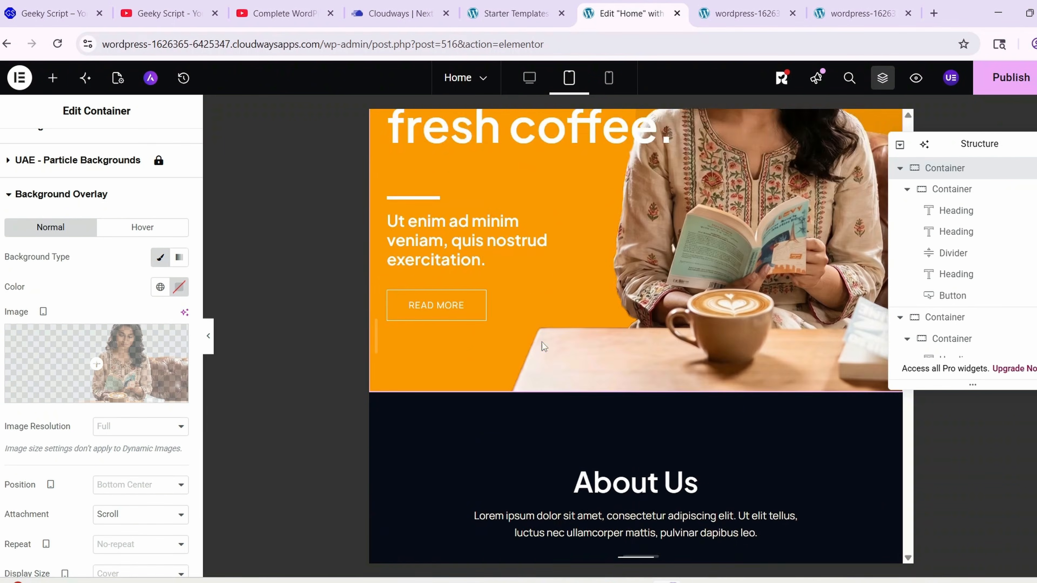
left_click(609, 79)
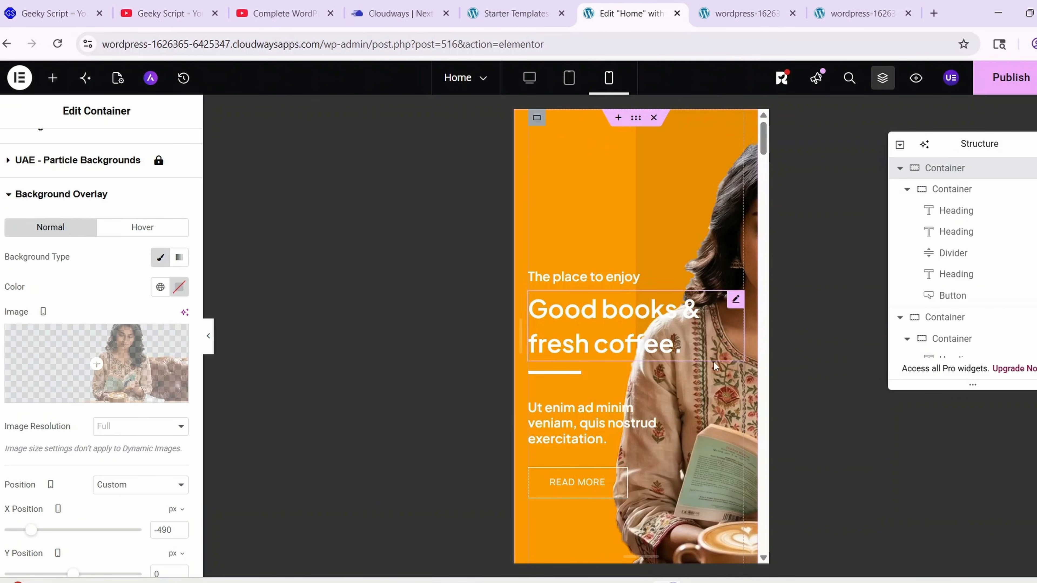
scroll(713, 474, "down", 10)
scroll(713, 475, "up", 10)
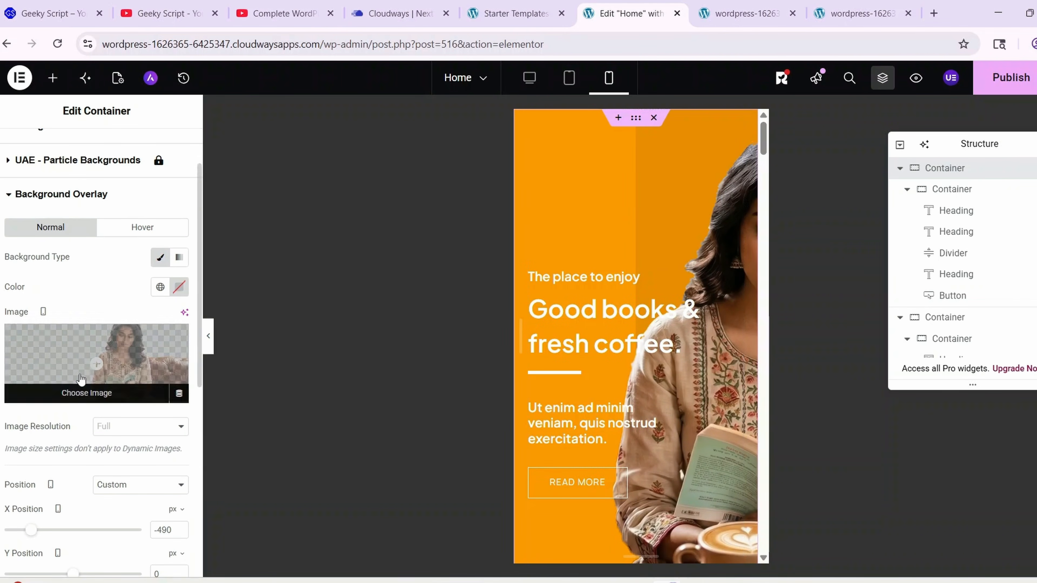
scroll(73, 388, "down", 3)
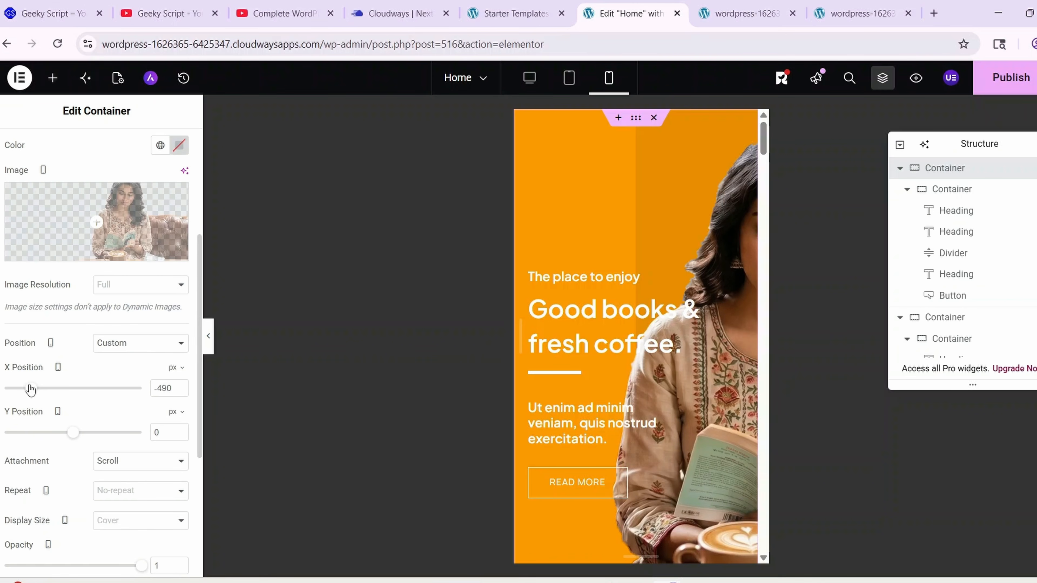
Shift the mobile overlay to X about -614 and adjust Y, then check tablet
left_click_drag(31, 390, 19, 391)
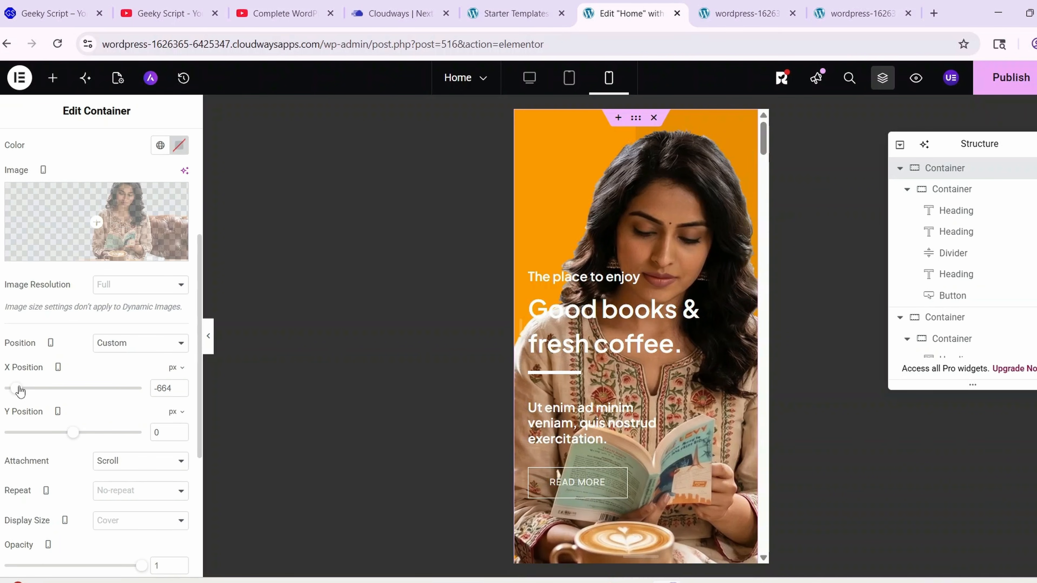
left_click_drag(19, 391, 21, 391)
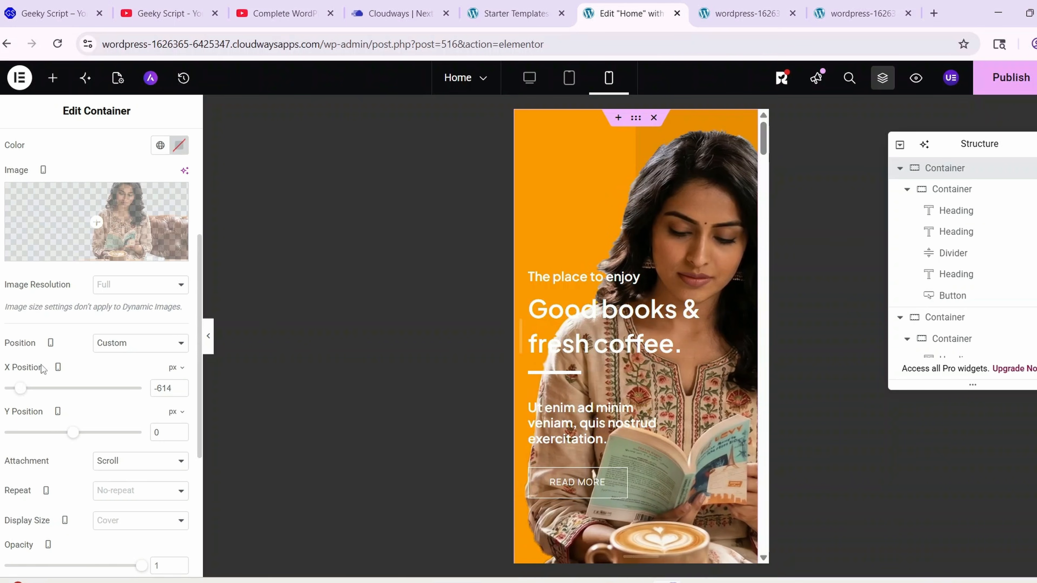
scroll(80, 366, "down", 5)
scroll(74, 448, "up", 3)
scroll(78, 429, "up", 6)
scroll(90, 395, "down", 4)
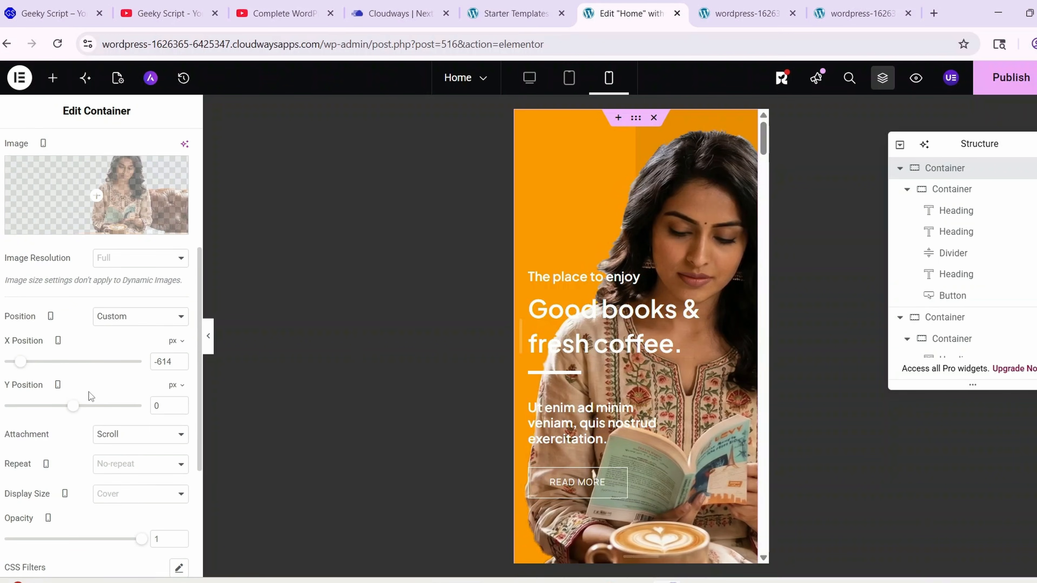
mouse_move(77, 412)
left_mouse_down()
mouse_move(58, 411)
mouse_move(88, 410)
mouse_move(74, 407)
left_mouse_up()
left_click(570, 79)
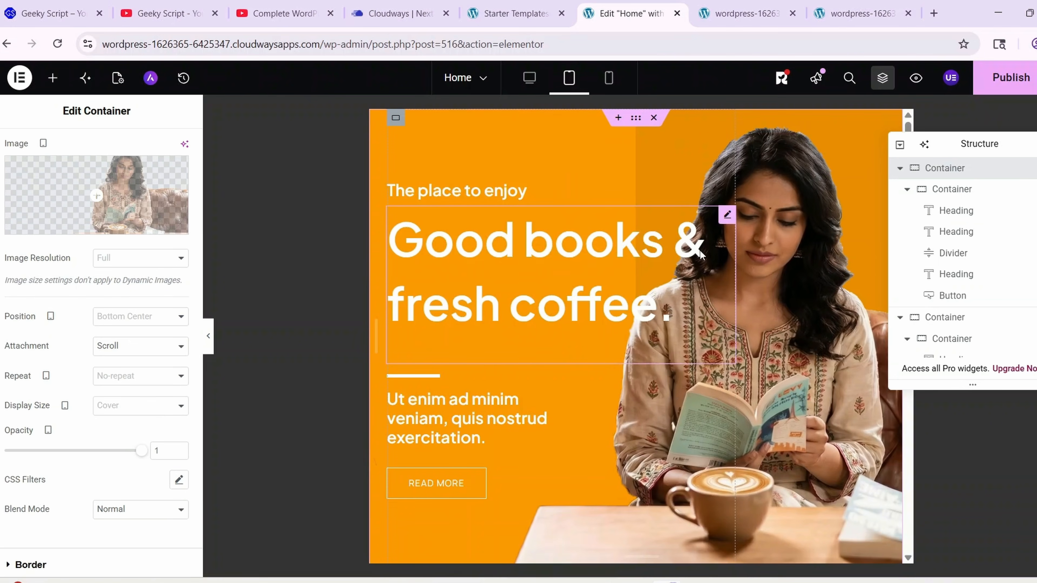
On desktop, change the small hero heading to 'Your Cozy Corner'
left_click(529, 79)
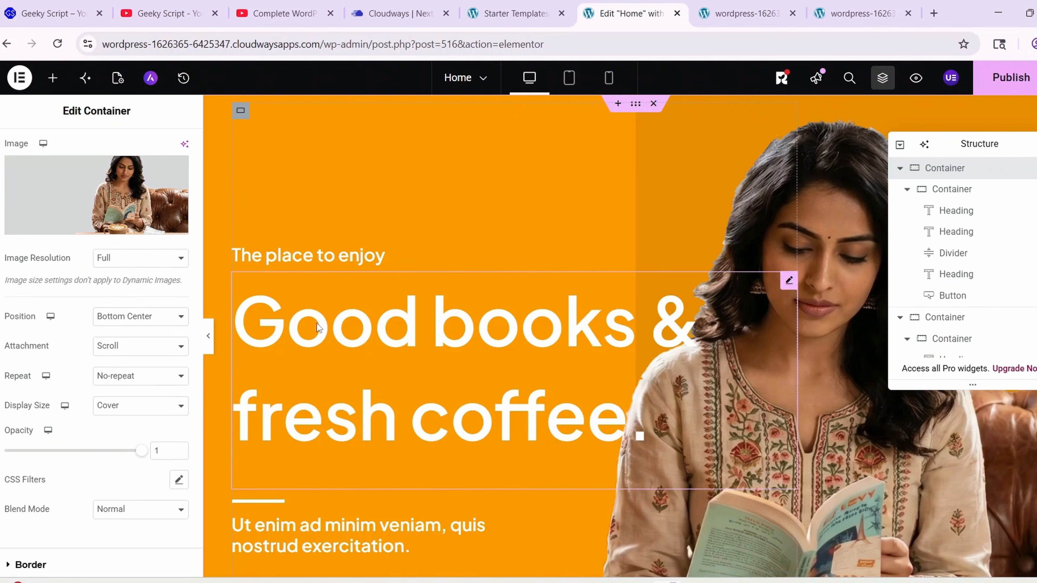
scroll(299, 264, "down", 3)
scroll(364, 276, "up", 3)
left_click(336, 252)
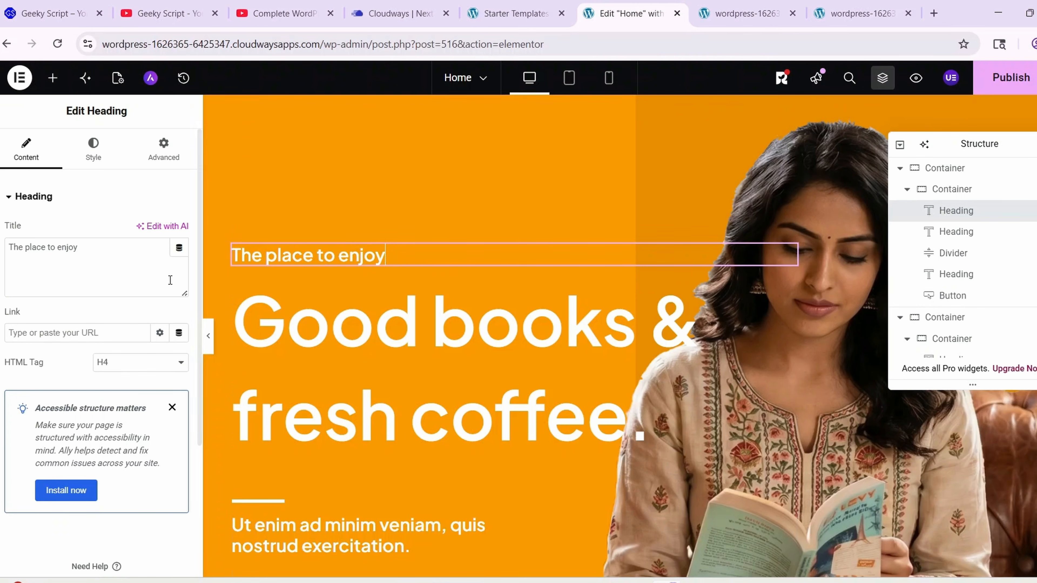
triple_click(38, 257)
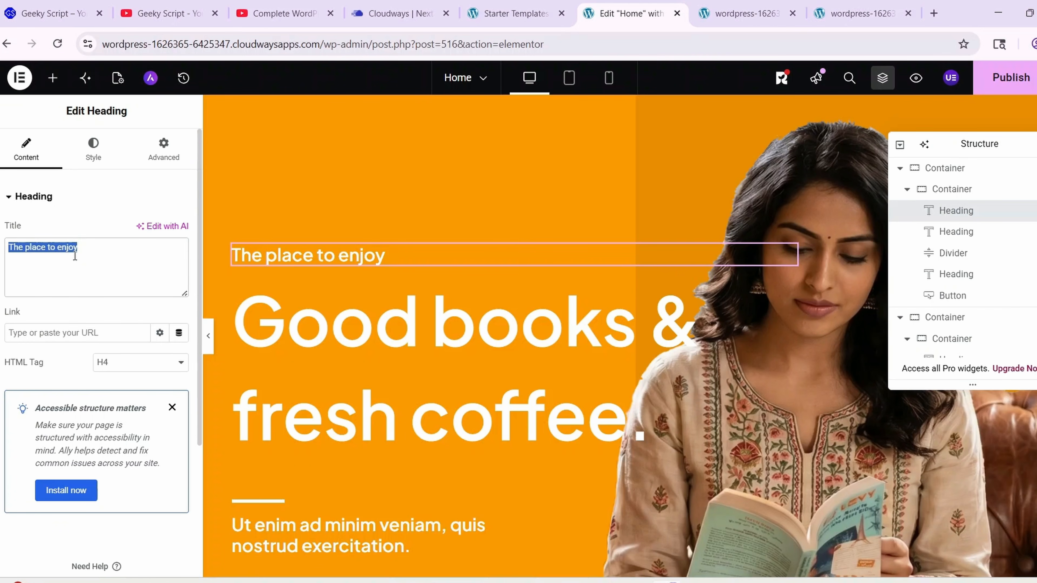
type("Your Cozy c")
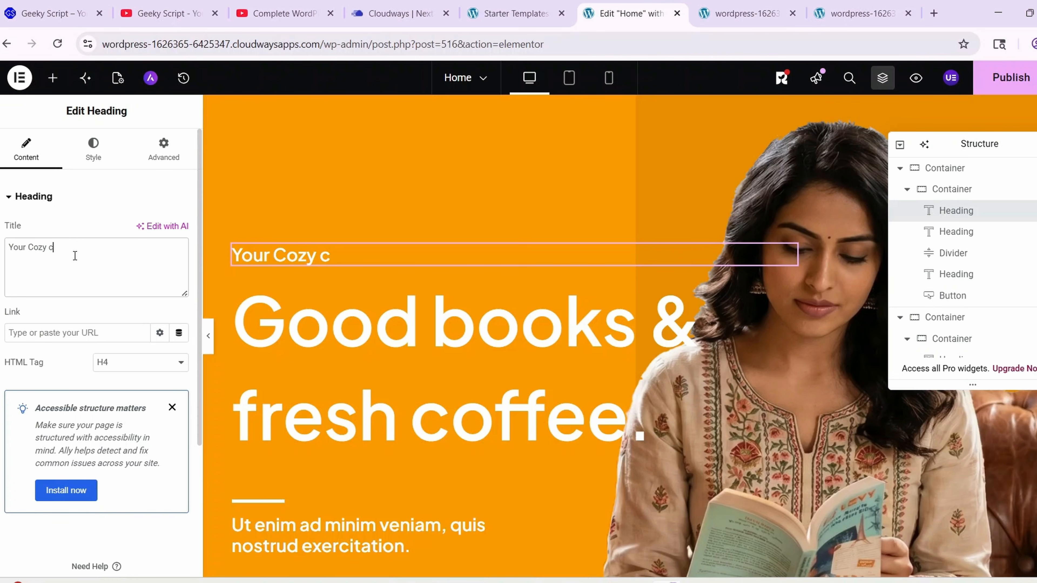
type("orner")
key("BackSpace")
type("C")
Replace the main heading with 'Escape into Stories & a perfect brew.'
left_click(424, 344)
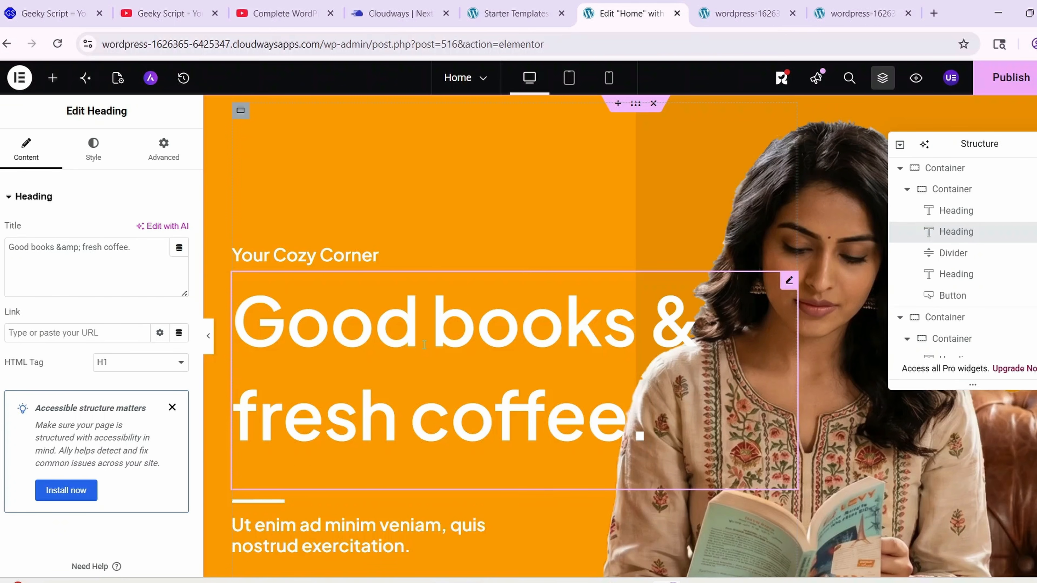
left_click_drag(135, 248, 3, 244)
type("E")
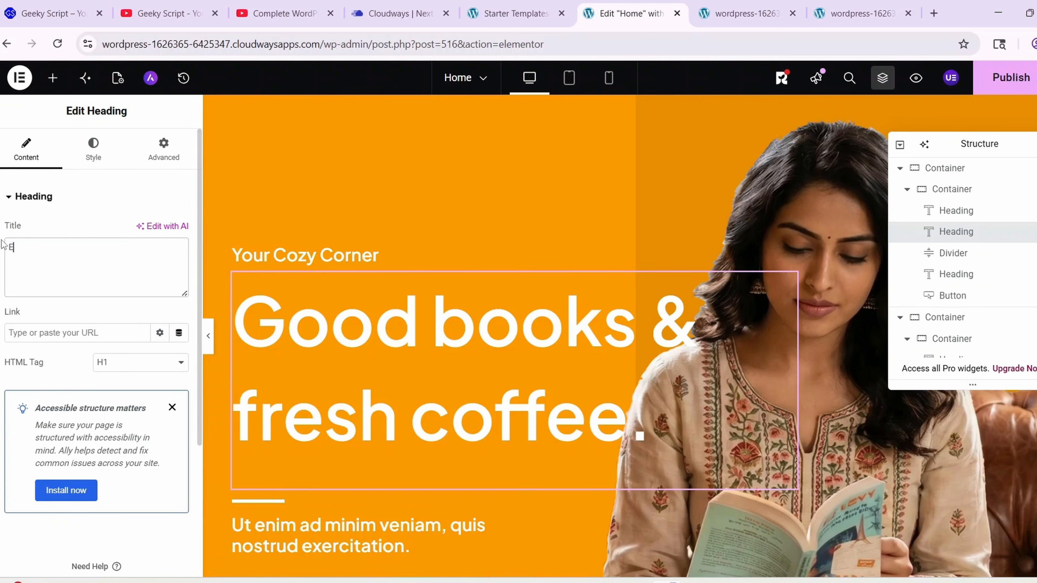
type("sca")
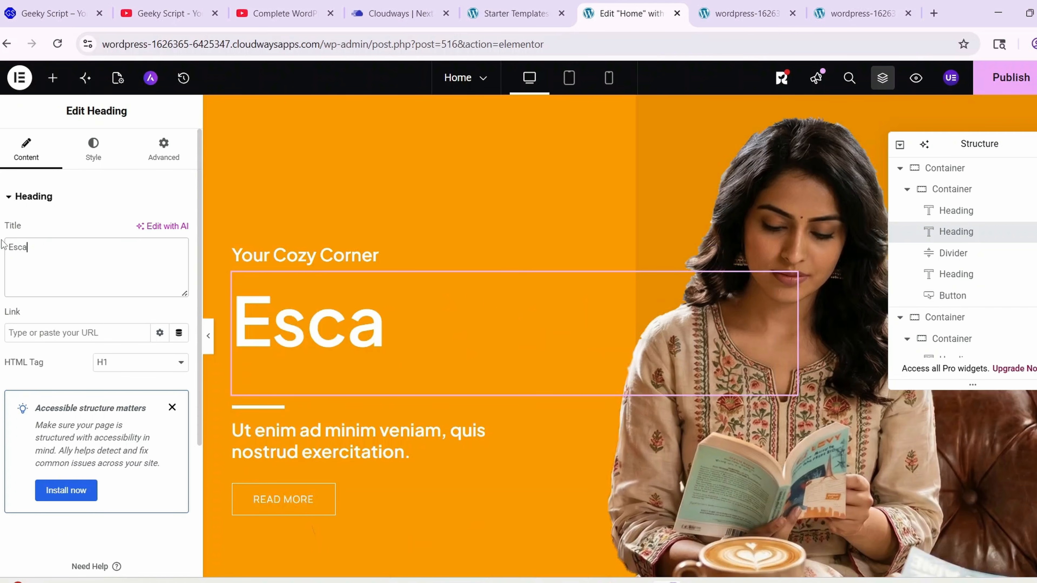
type("pe into Stories &")
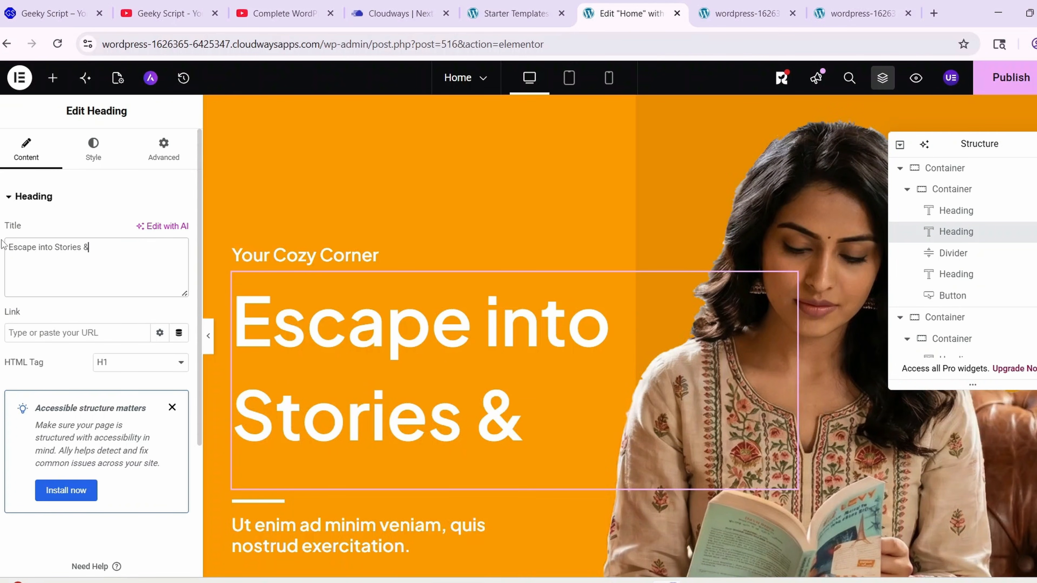
type(" a perfect")
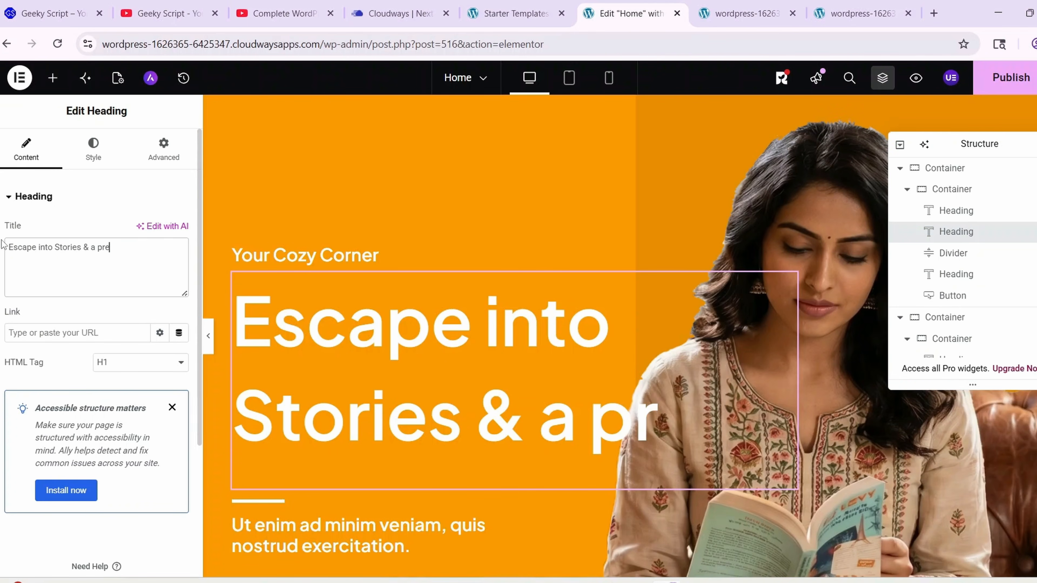
type(" brew.")
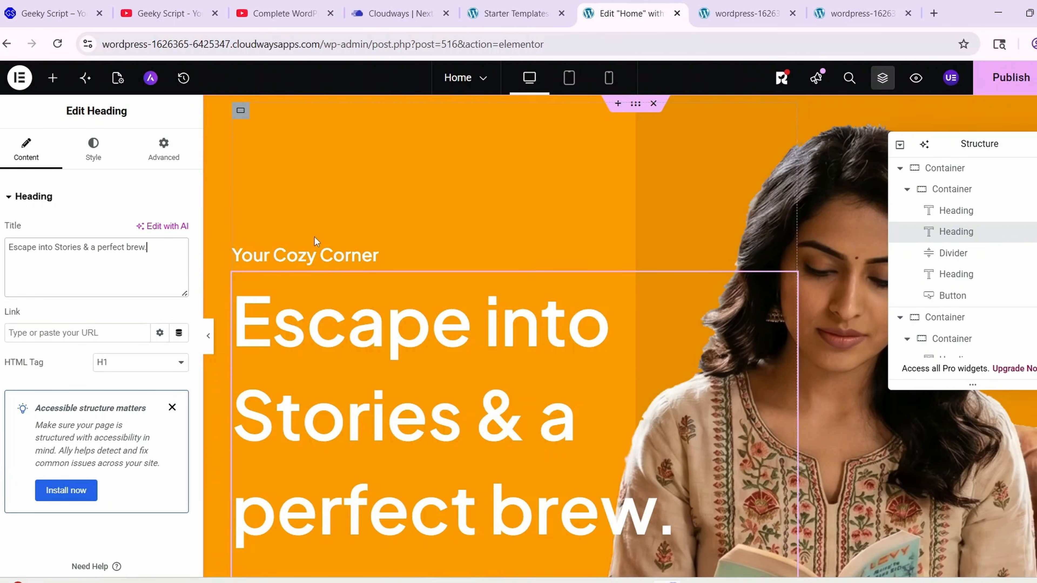
scroll(557, 336, "down", 3)
scroll(556, 364, "down", 1)
scroll(557, 364, "up", 1)
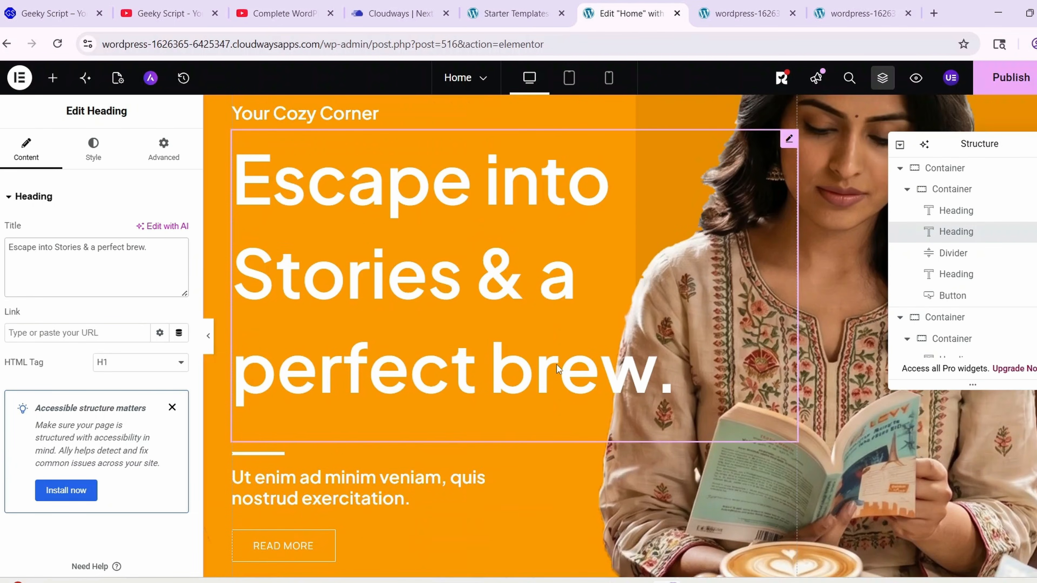
scroll(557, 365, "down", 2)
Set the subtitle to 'Escape into a great book while enjoying our coffee in a cozy atmosphere.'
left_click(321, 346)
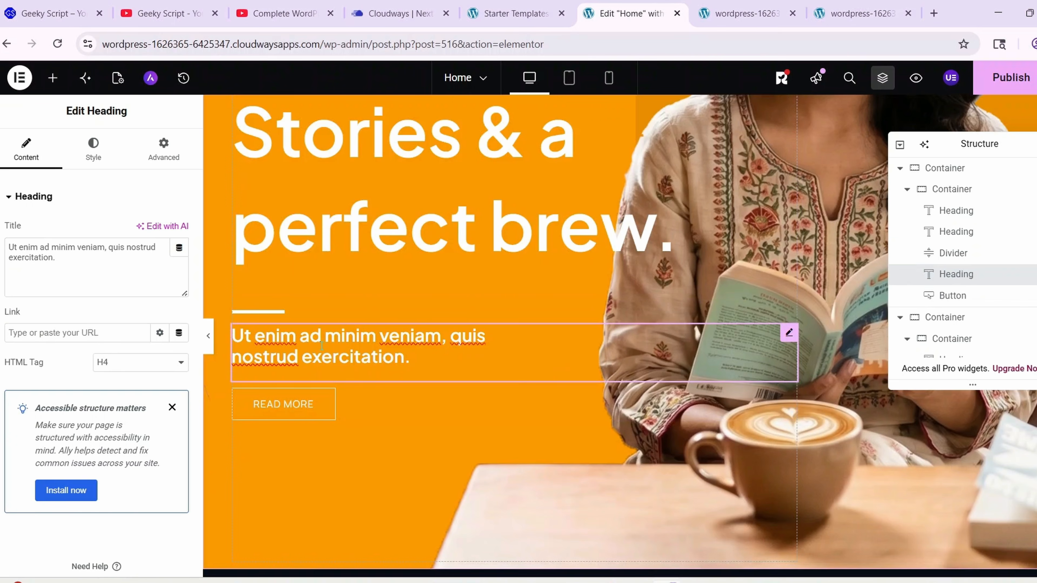
triple_click(79, 271)
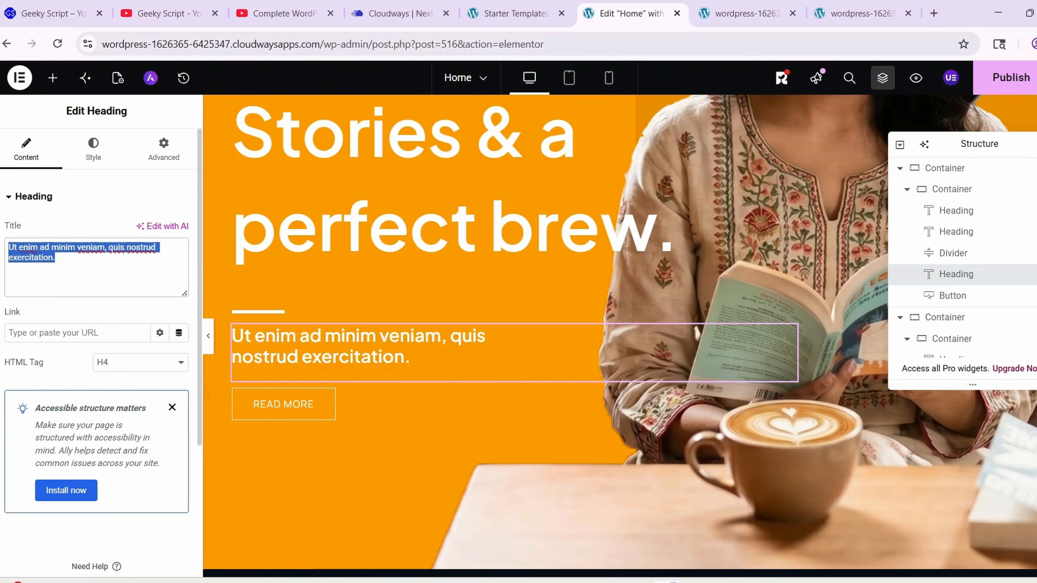
type("Escape into a great g")
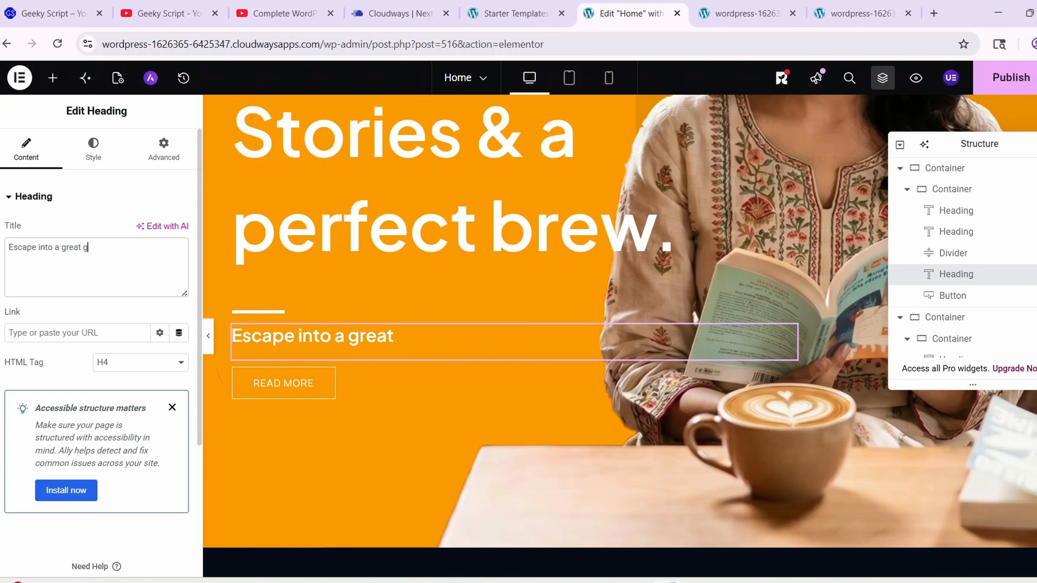
key("BackSpace")
type("book while ")
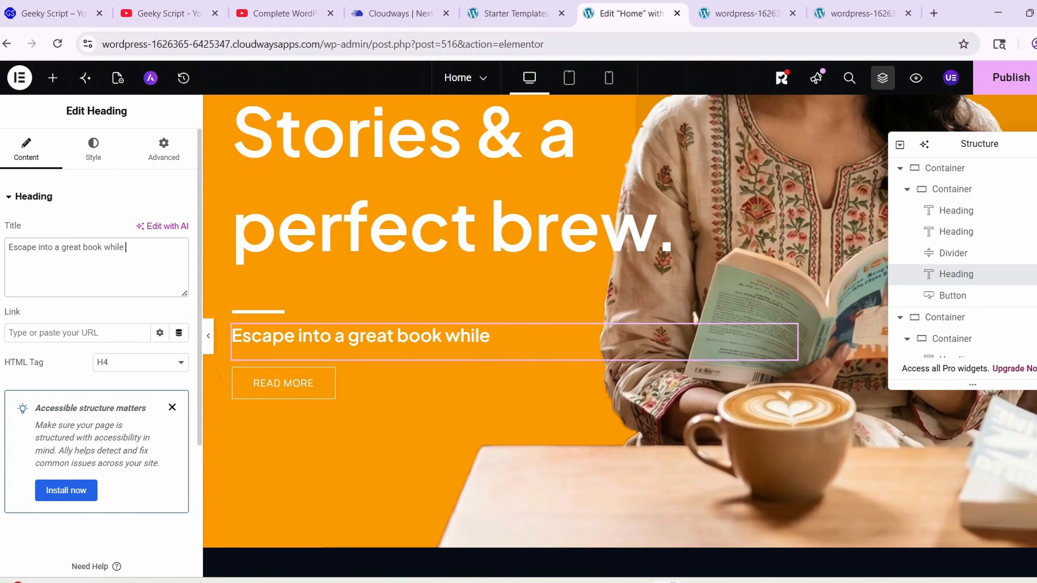
type("enjoying our coffee in a c")
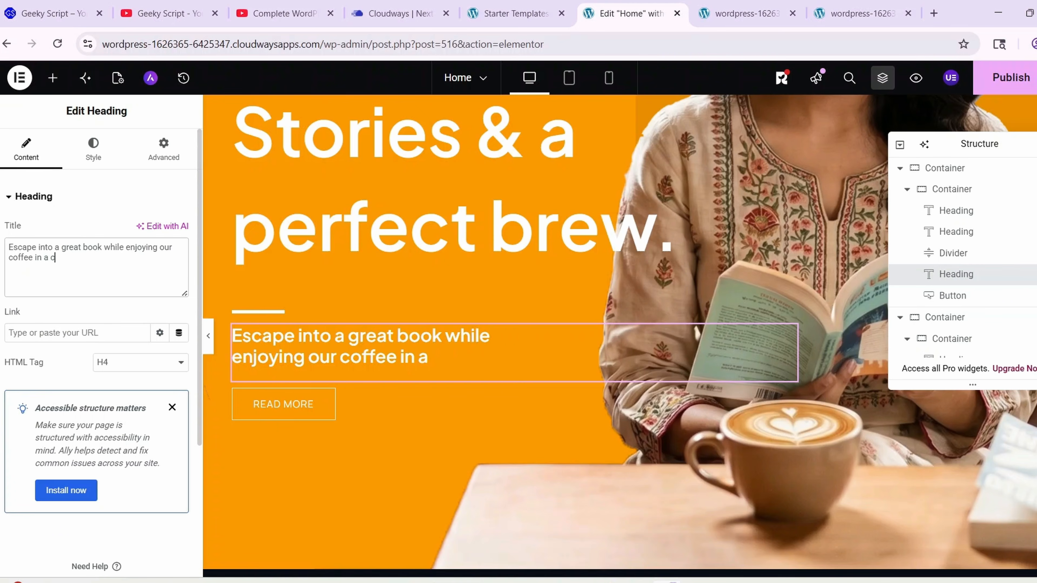
type("ozy atmosphere.")
key("ctrl+a")
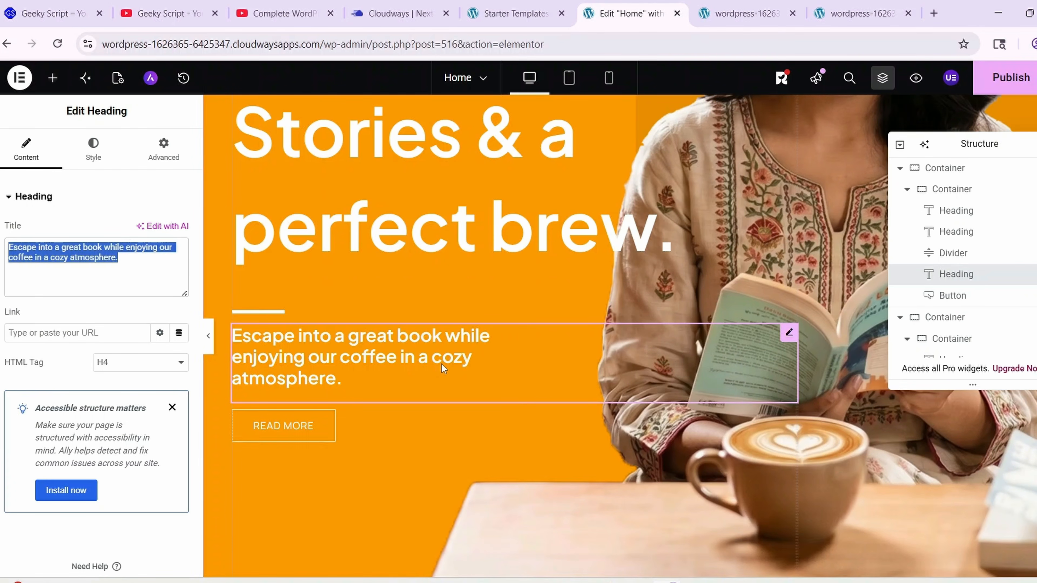
scroll(442, 364, "up", 4)
key("Right")
scroll(495, 269, "down", 1)
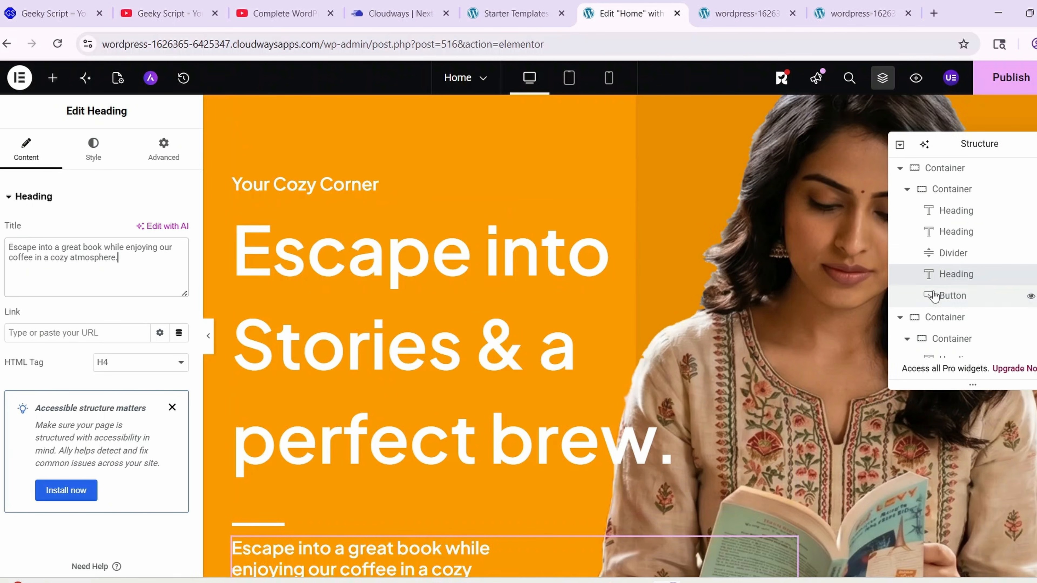
scroll(934, 296, "down", 3)
scroll(400, 225, "down", 10)
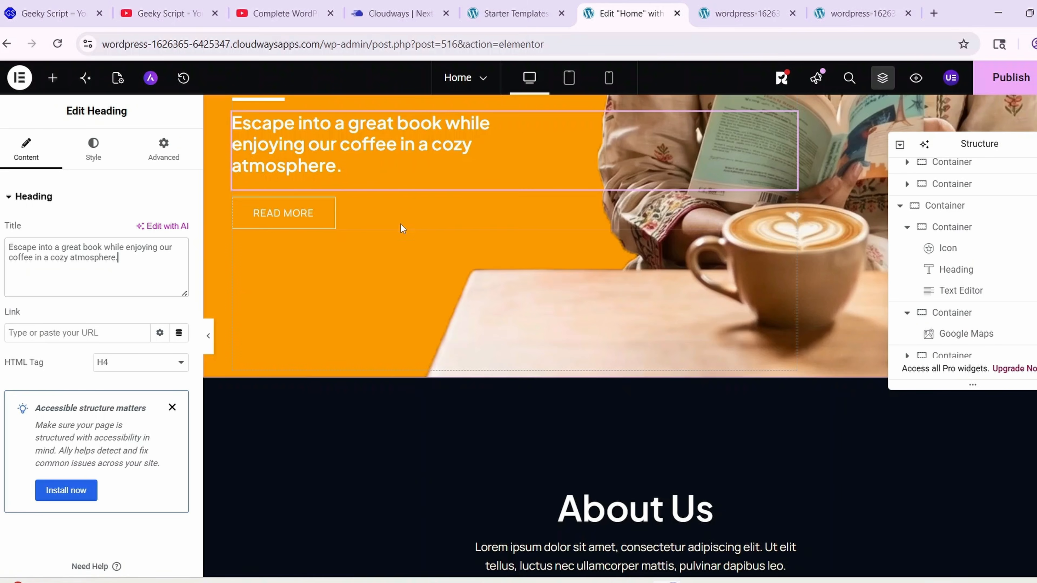
Link the hero's READ MORE button to the About page, opening in a new window
left_click(324, 230)
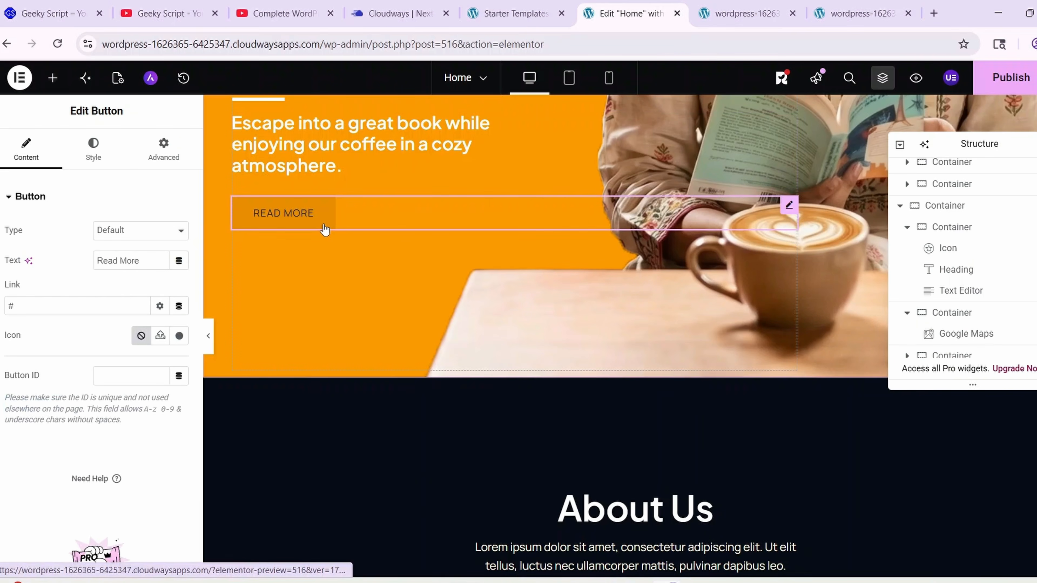
double_click(51, 306)
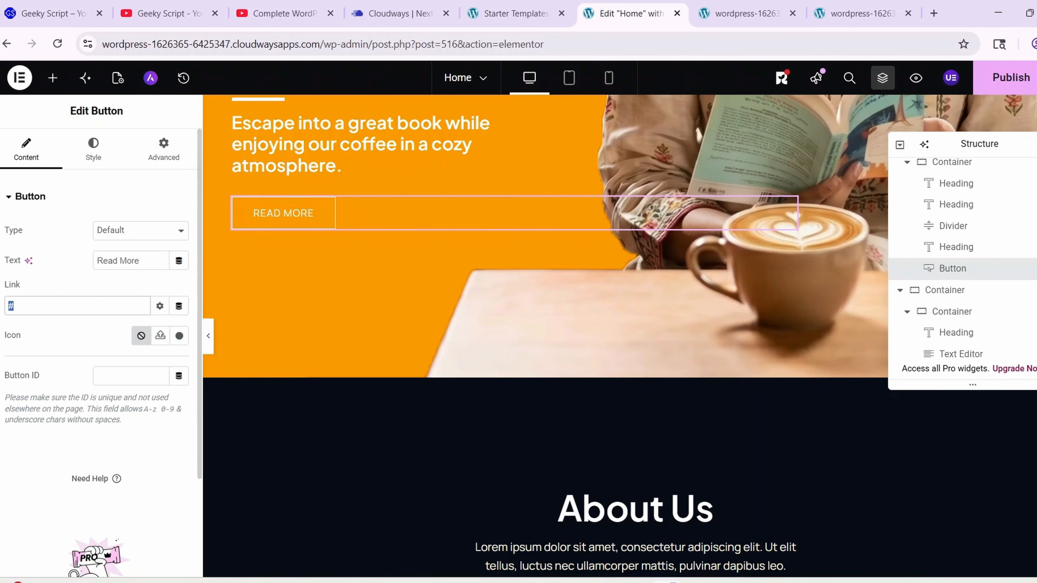
double_click(35, 306)
key("BackSpace")
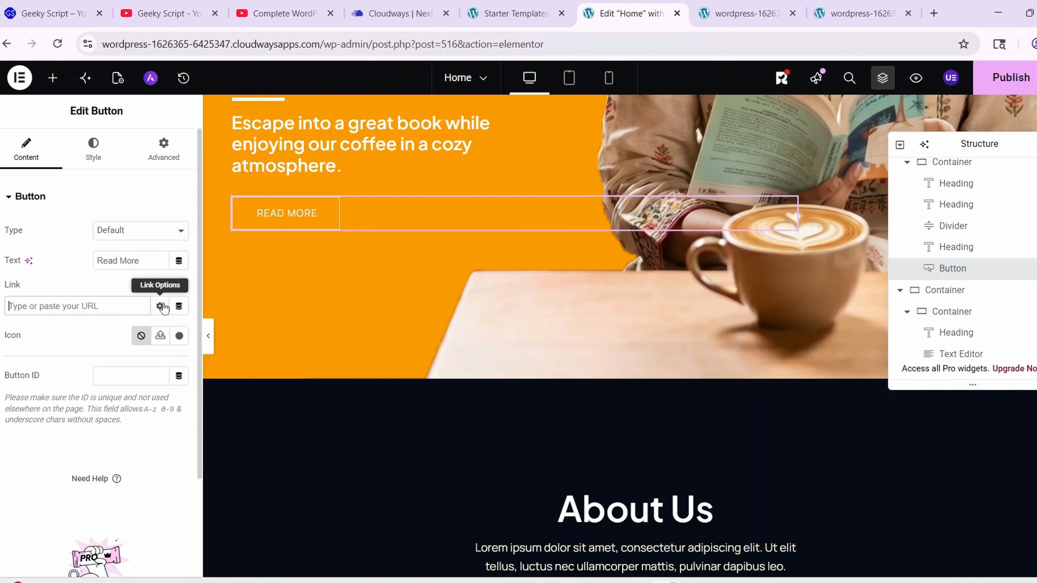
type("abcu")
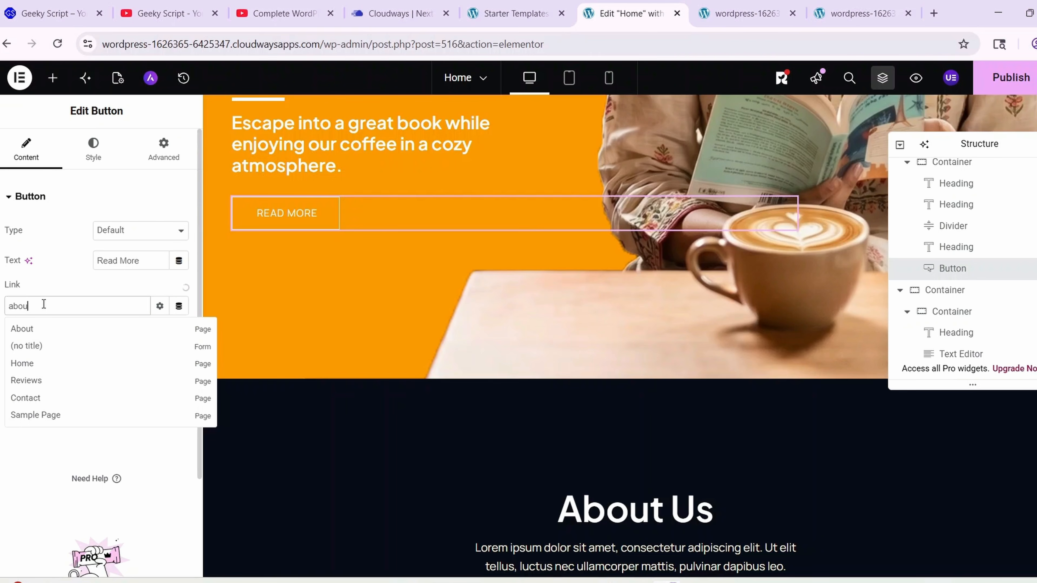
type("t")
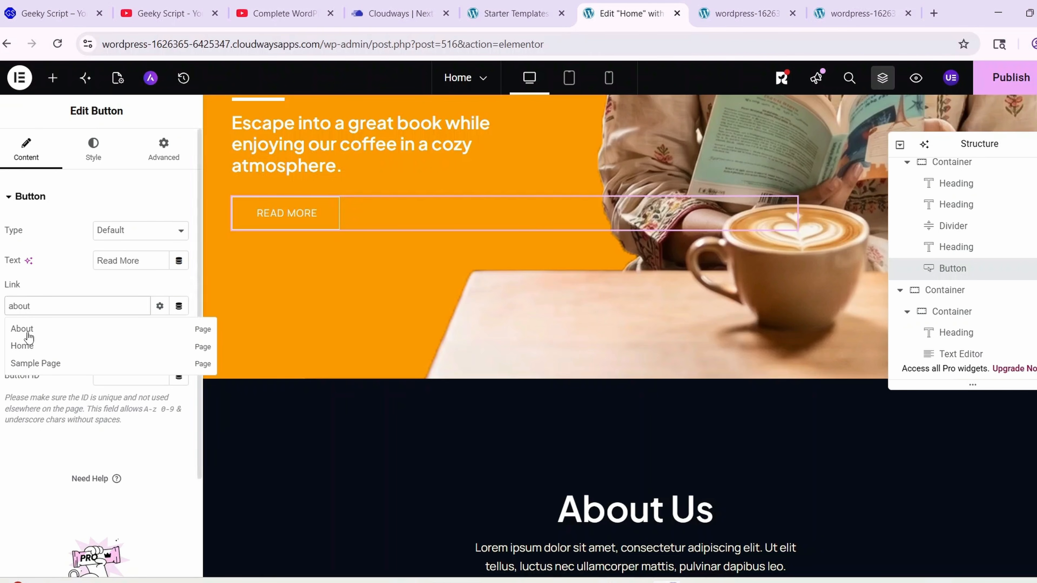
left_click(26, 330)
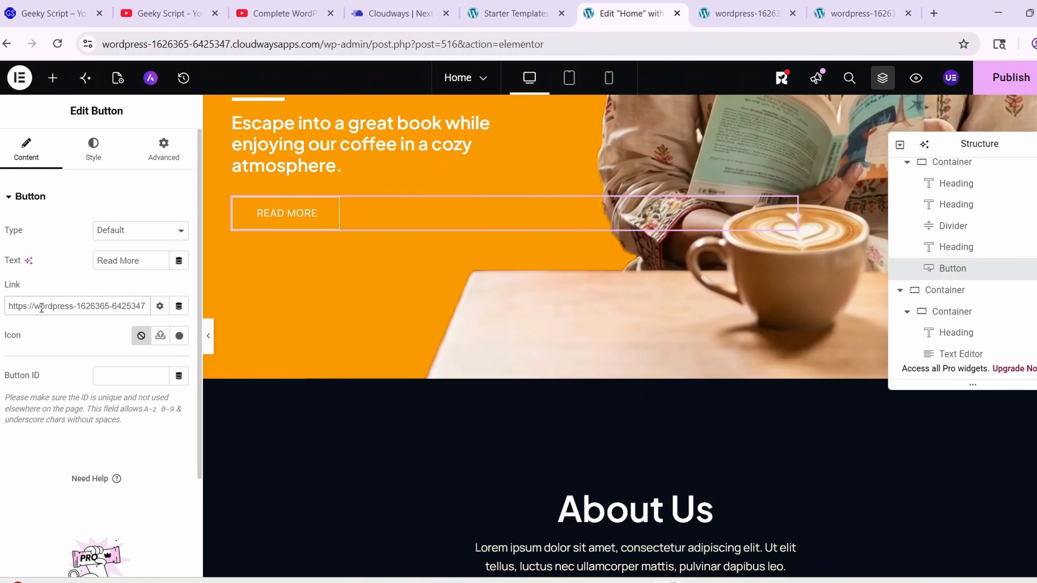
left_click(162, 306)
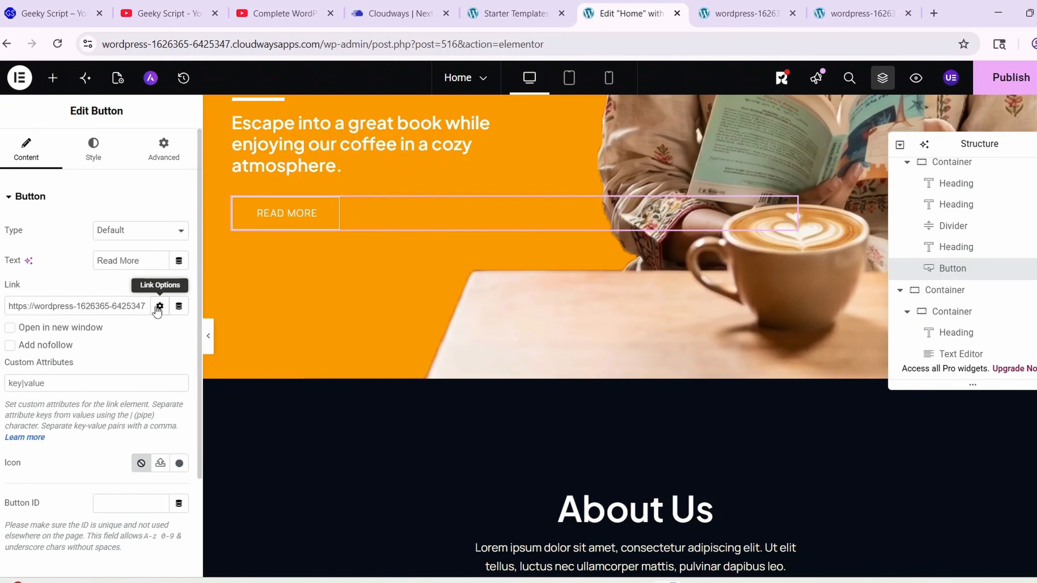
left_click(27, 331)
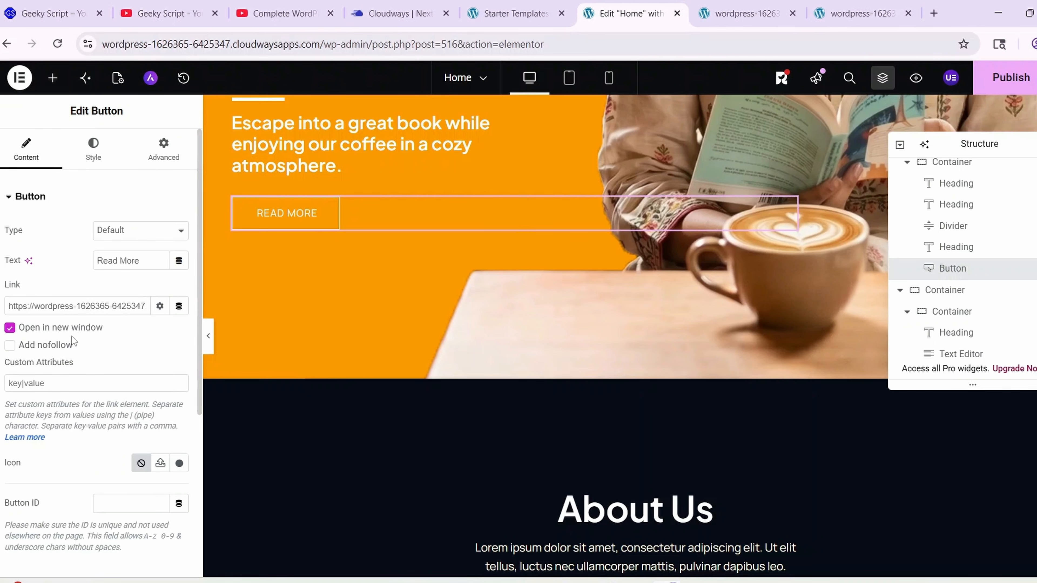
triple_click(68, 301)
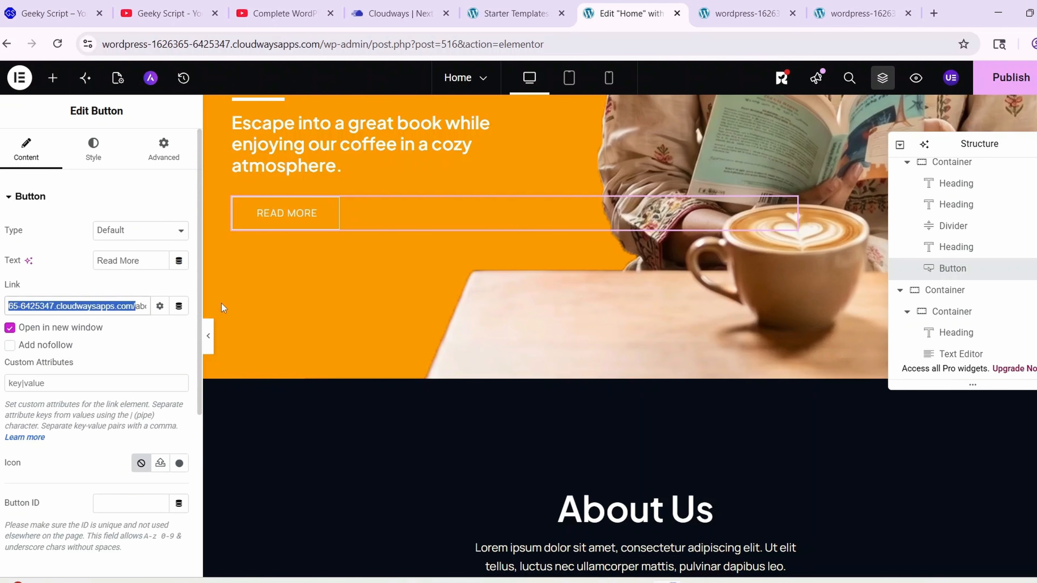
left_click(161, 307)
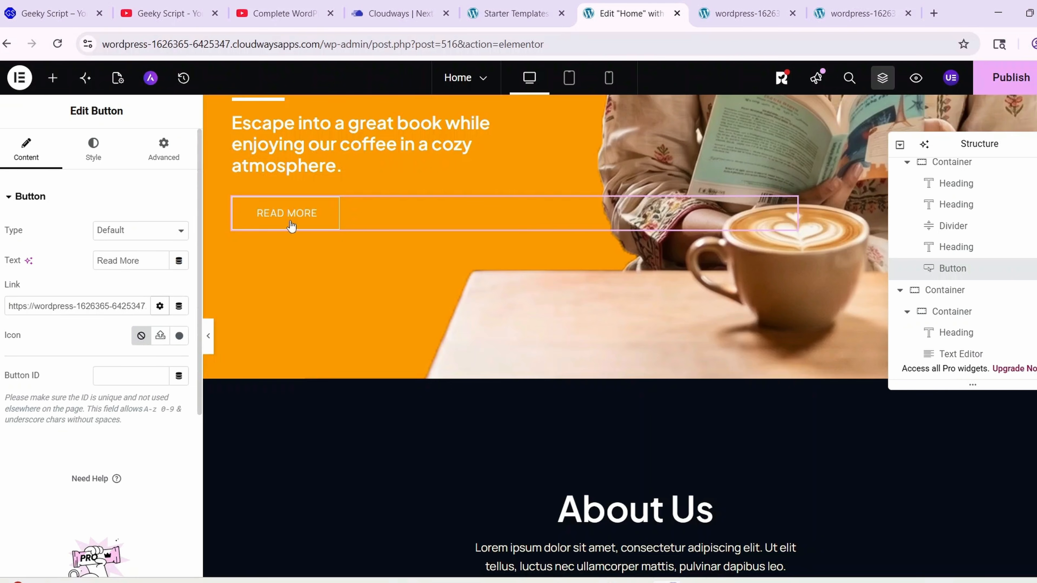
Try the Info style on the button, then set it back to Default
left_click(163, 230)
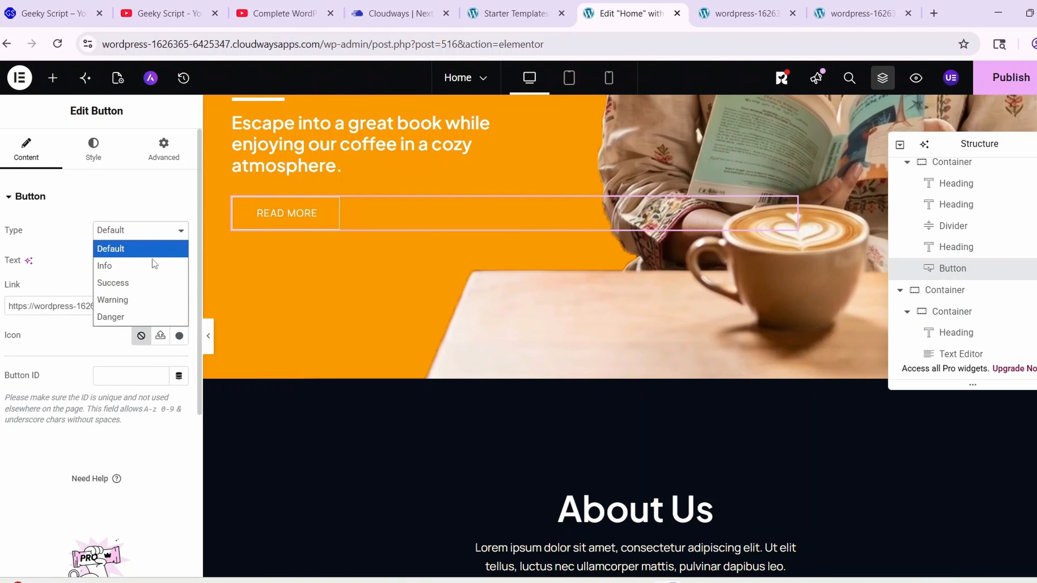
left_click(115, 269)
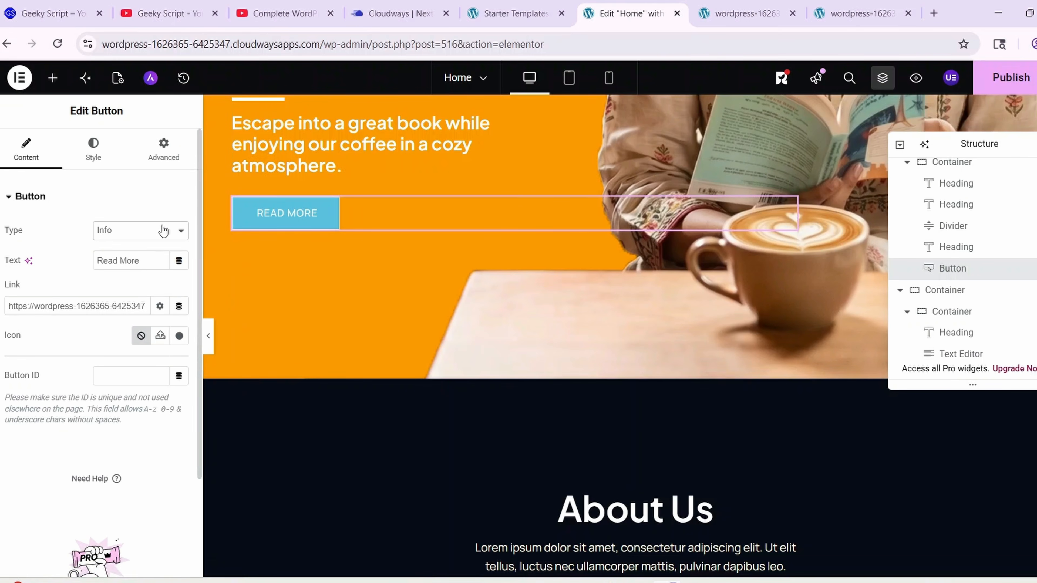
left_click(157, 232)
left_click(132, 249)
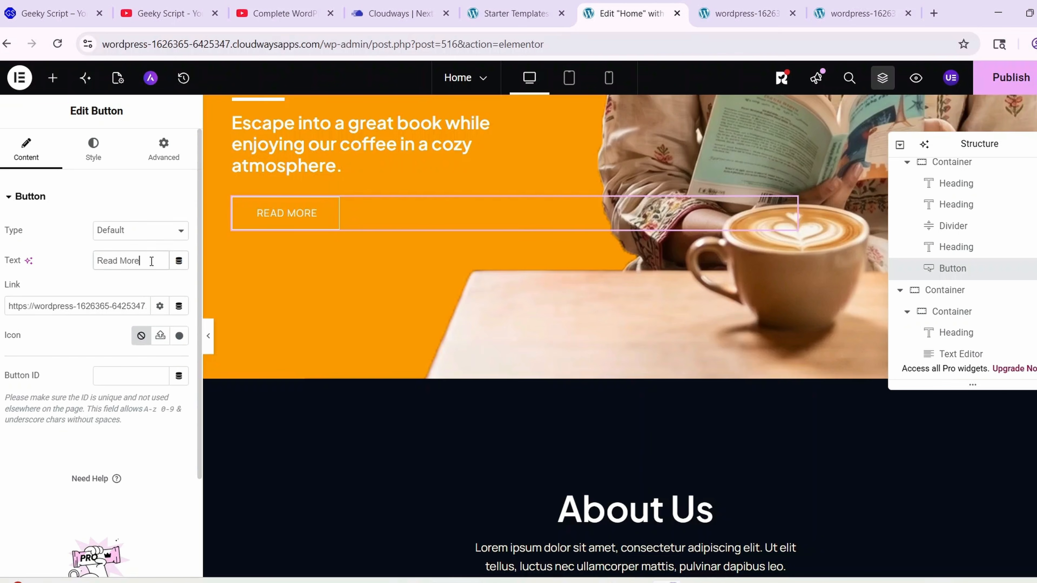
left_click_drag(152, 261, 100, 264)
left_click(112, 283)
scroll(103, 375, "down", 1)
scroll(102, 368, "up", 1)
scroll(735, 286, "down", 5)
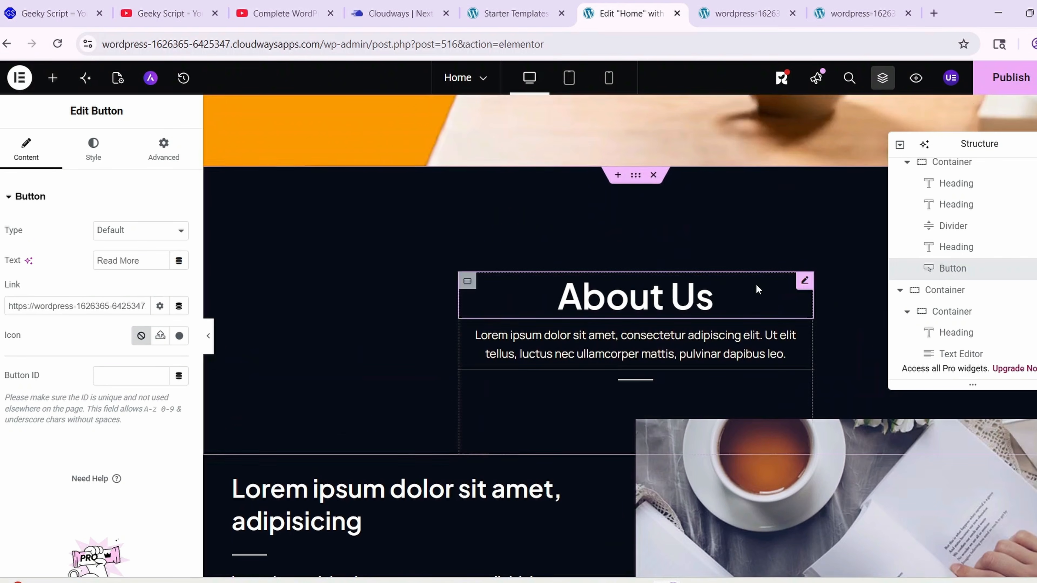
Replace the About Us heading's title text with 'Our Story', leaving the paragraph below unchanged
left_click(650, 223)
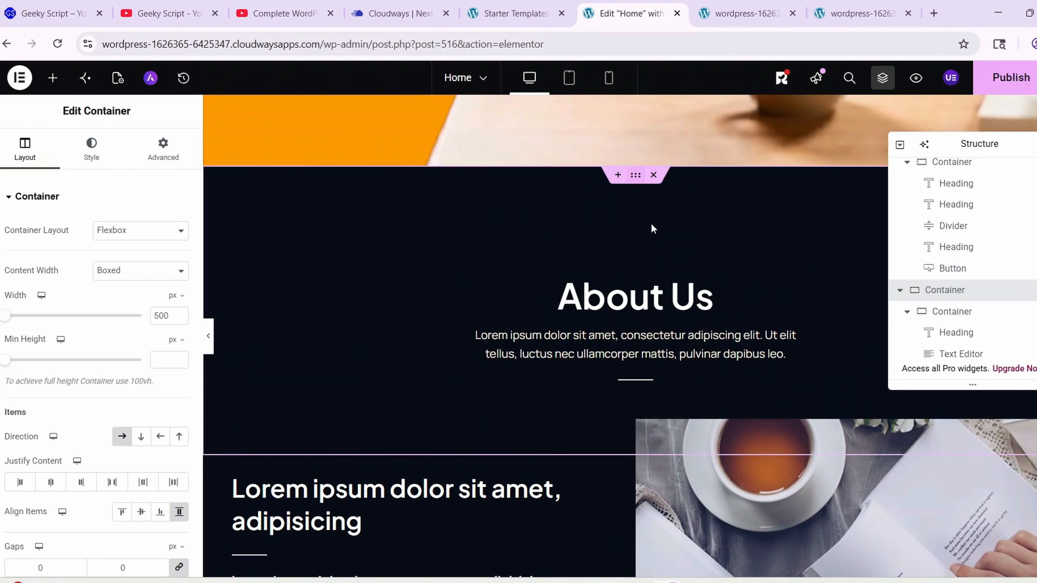
scroll(723, 278, "down", 2)
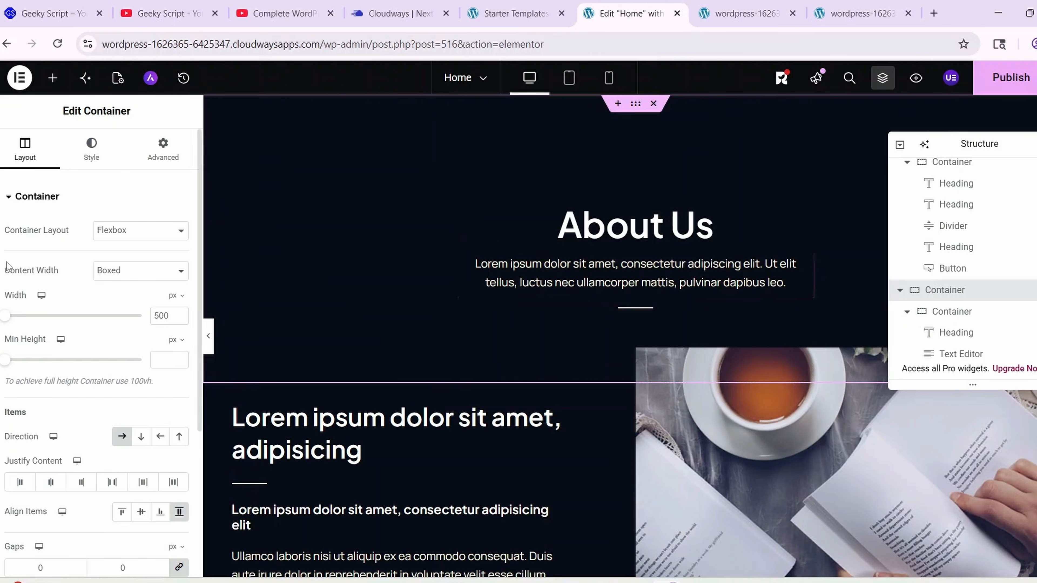
left_click(805, 210)
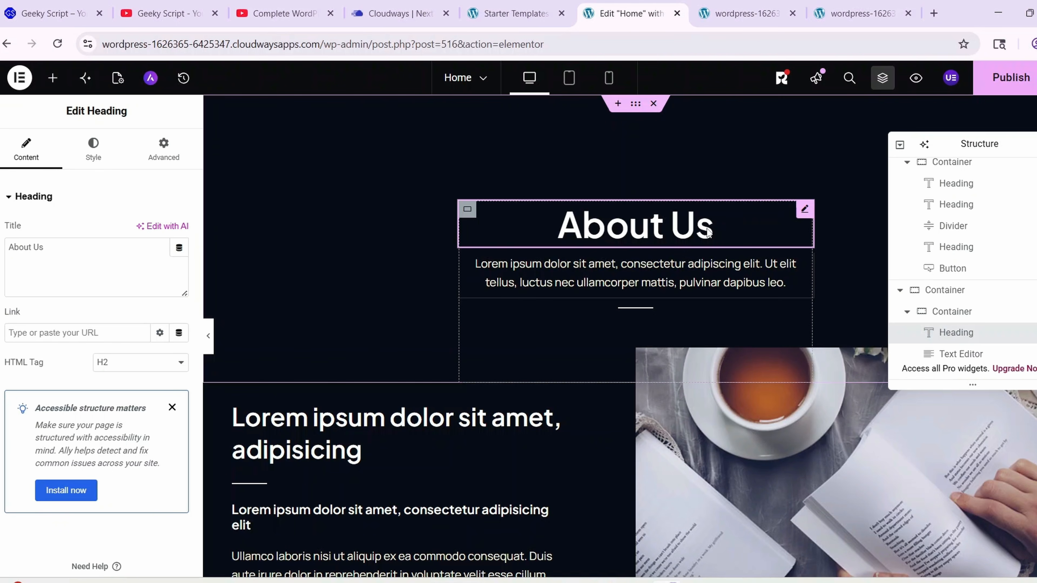
left_click(121, 255)
key("ctrl+a")
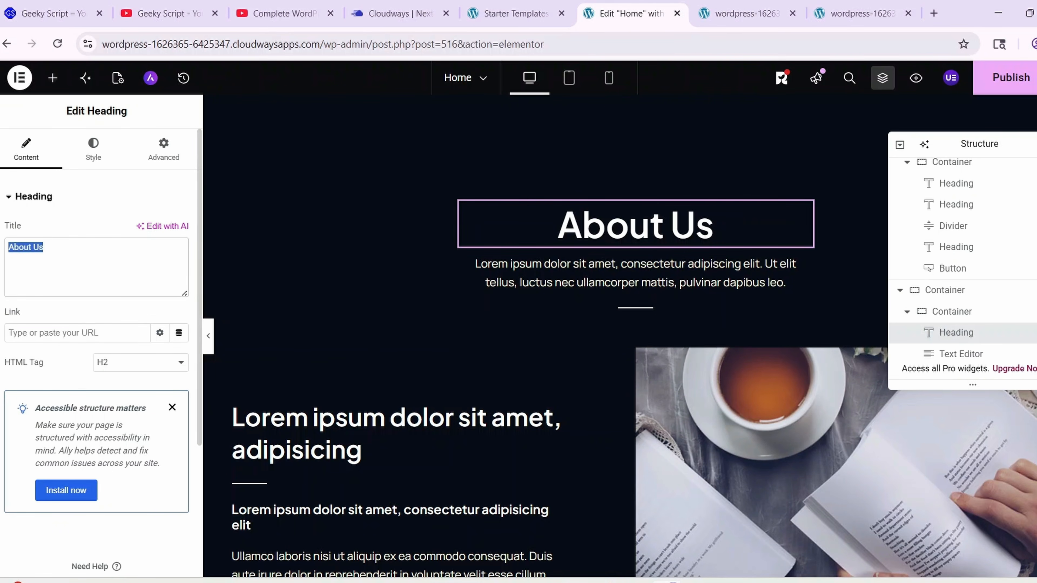
type("Our Story")
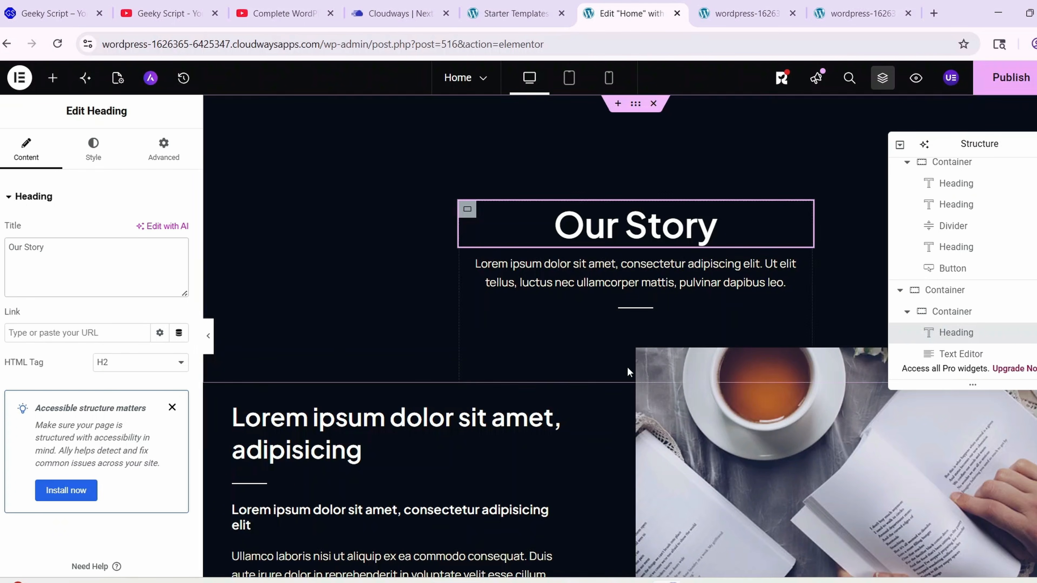
left_click(592, 283)
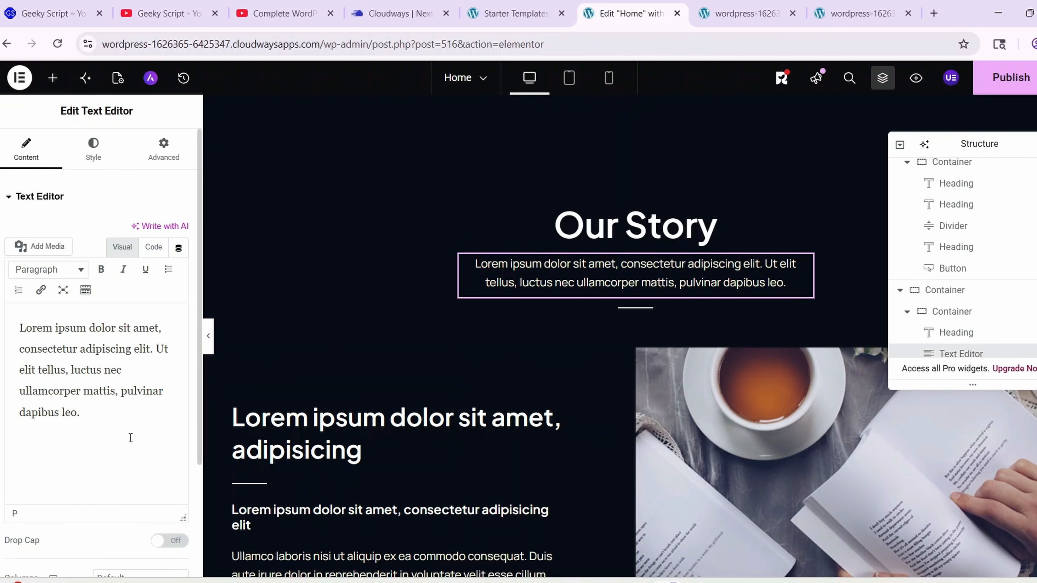
left_click_drag(115, 409, 18, 327)
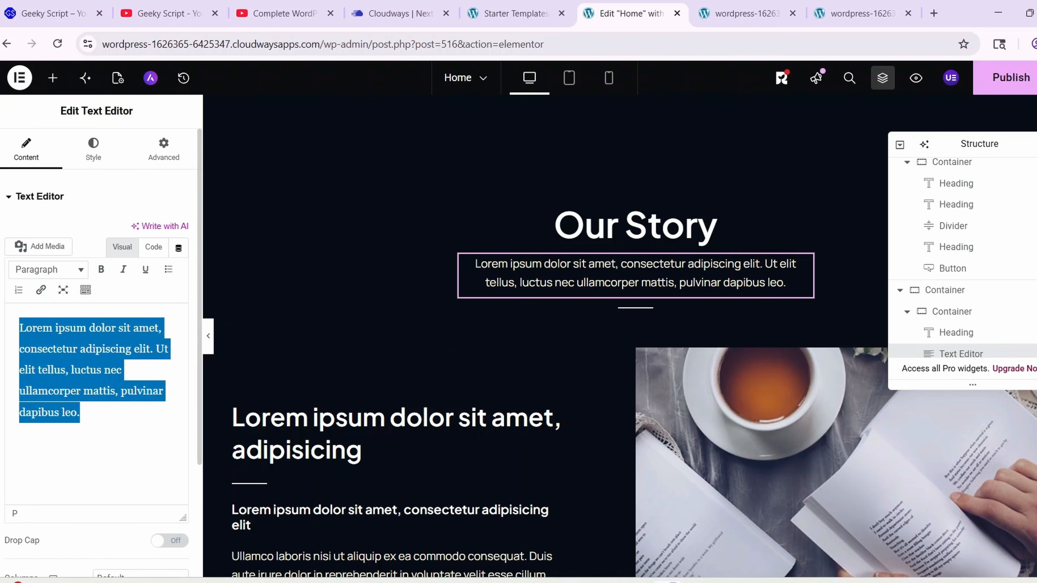
left_click(37, 375)
scroll(427, 243, "down", 5)
left_click(427, 243)
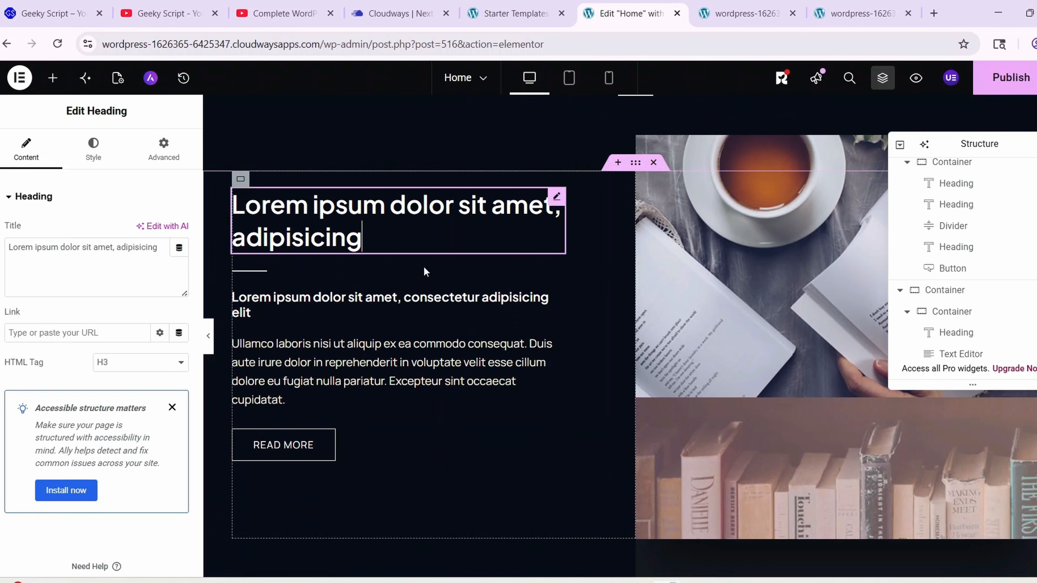
Replace the large Lorem ipsum heading with 'A Haven for Book Lovers & Coffee Enthusiasts.'
left_click(405, 308)
left_click(362, 355)
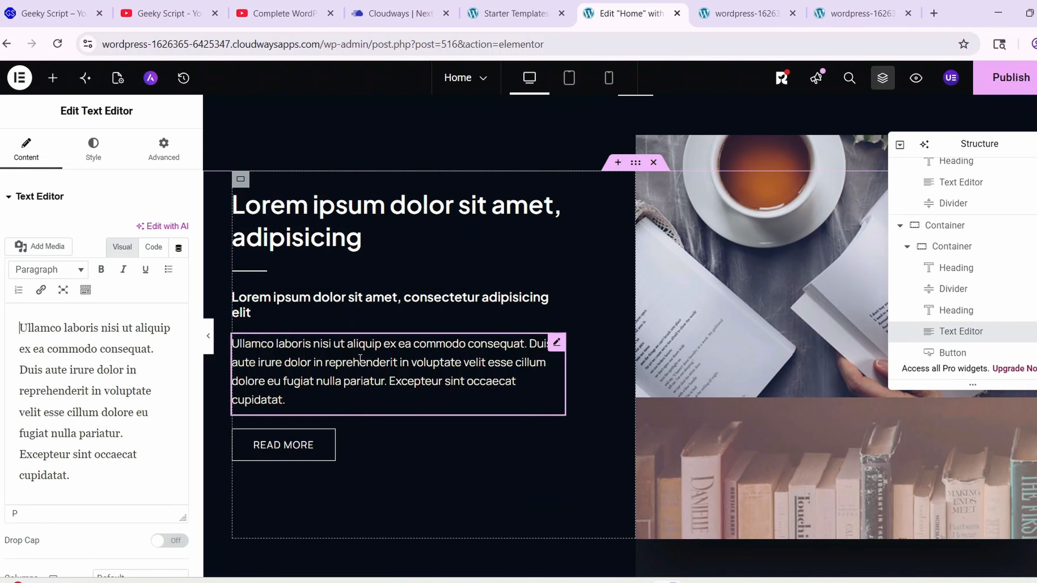
left_click(380, 238)
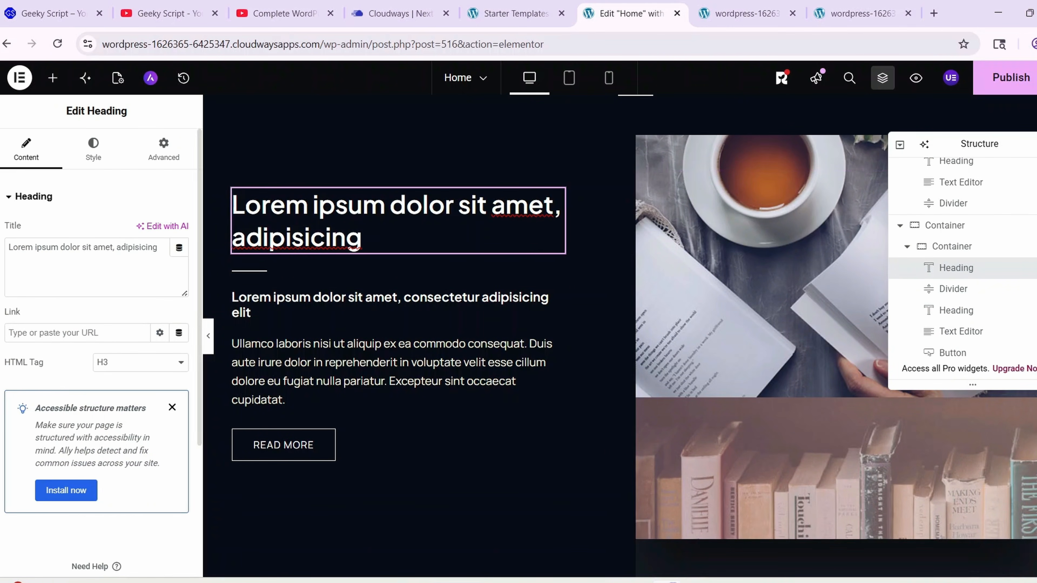
left_click(88, 249)
key("ctrl+a")
type("A")
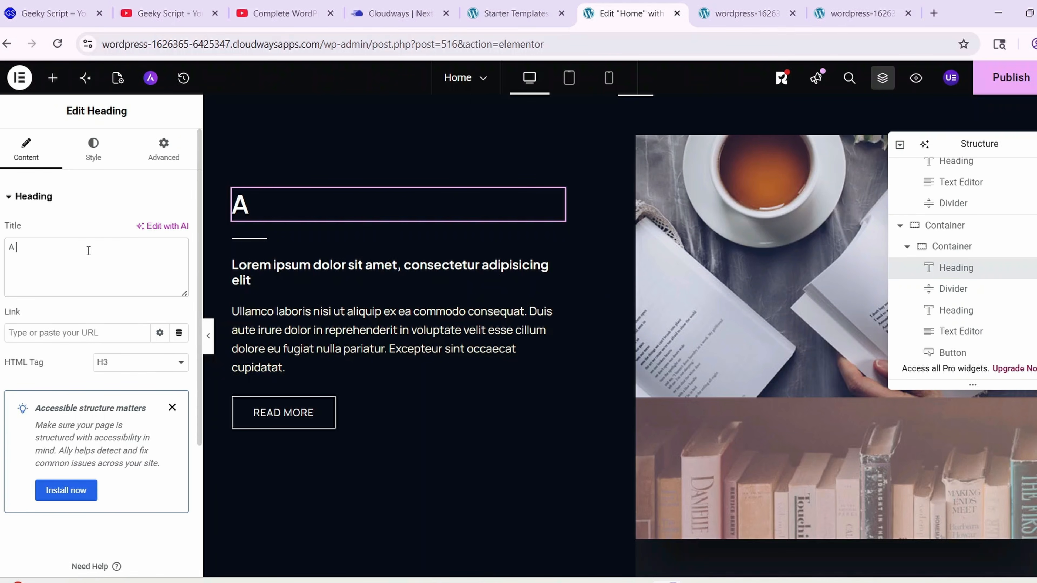
type(" have")
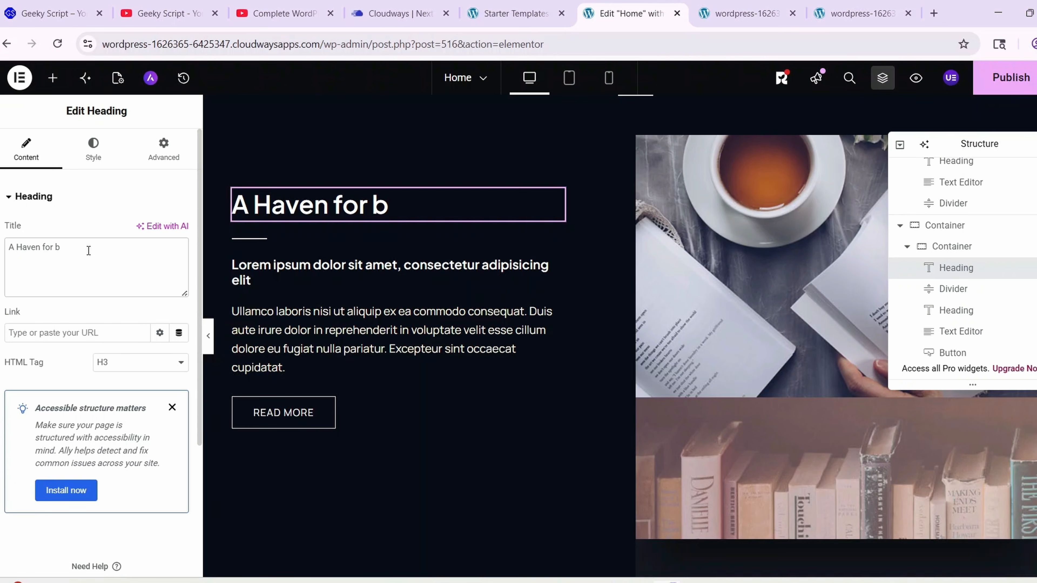
type("ook")
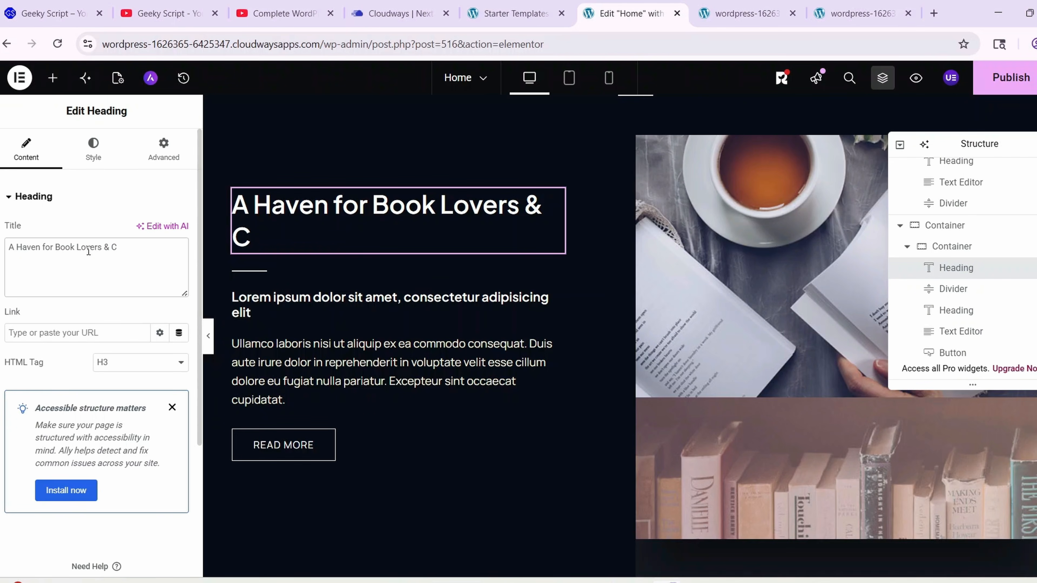
type("offe")
type("e Enthusiasts.")
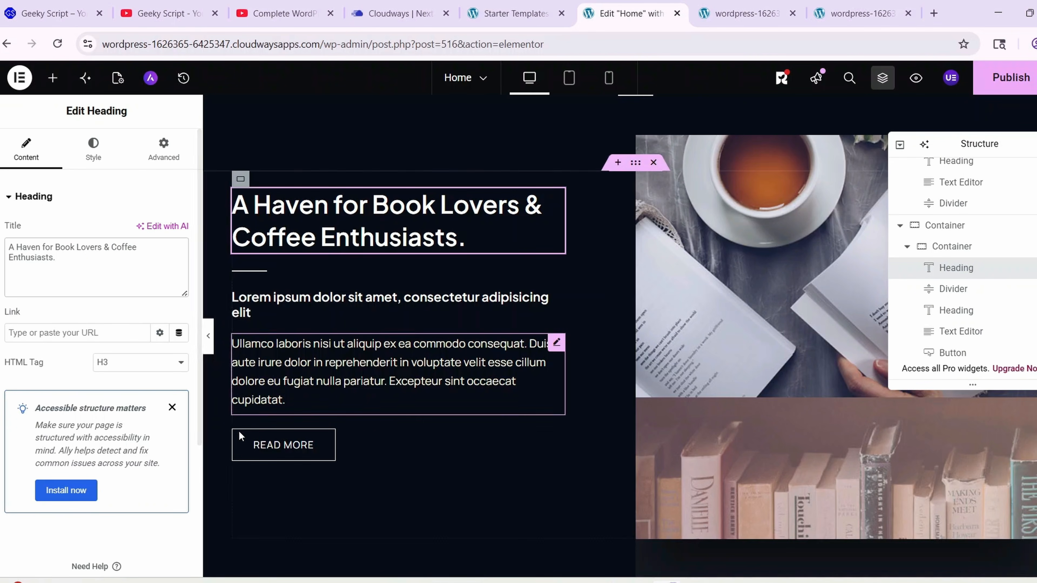
scroll(556, 286, "down", 2)
Check the section's paragraph and its READ MORE button link without changing them
left_click(381, 300)
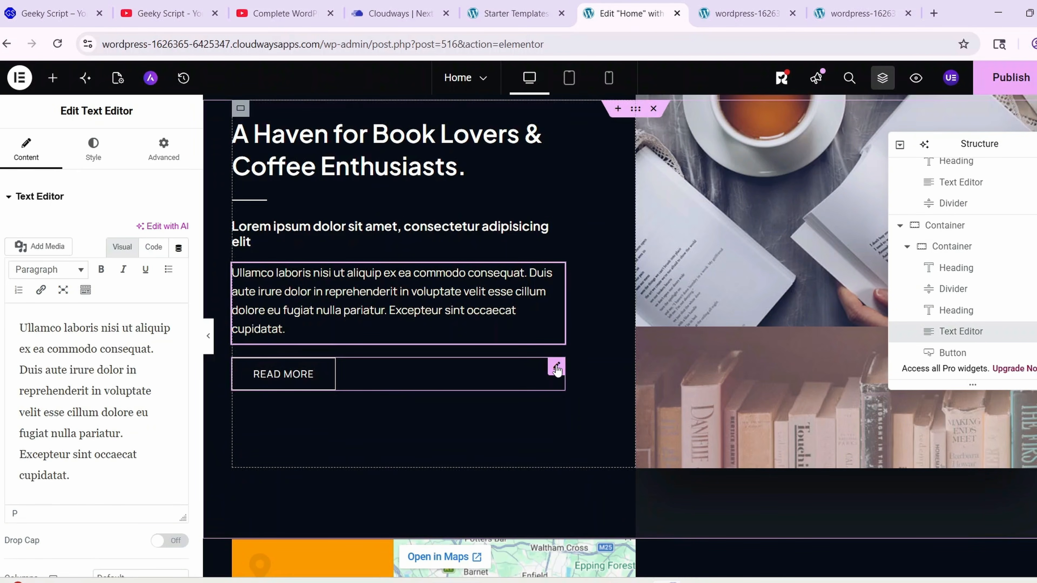
left_click(558, 367)
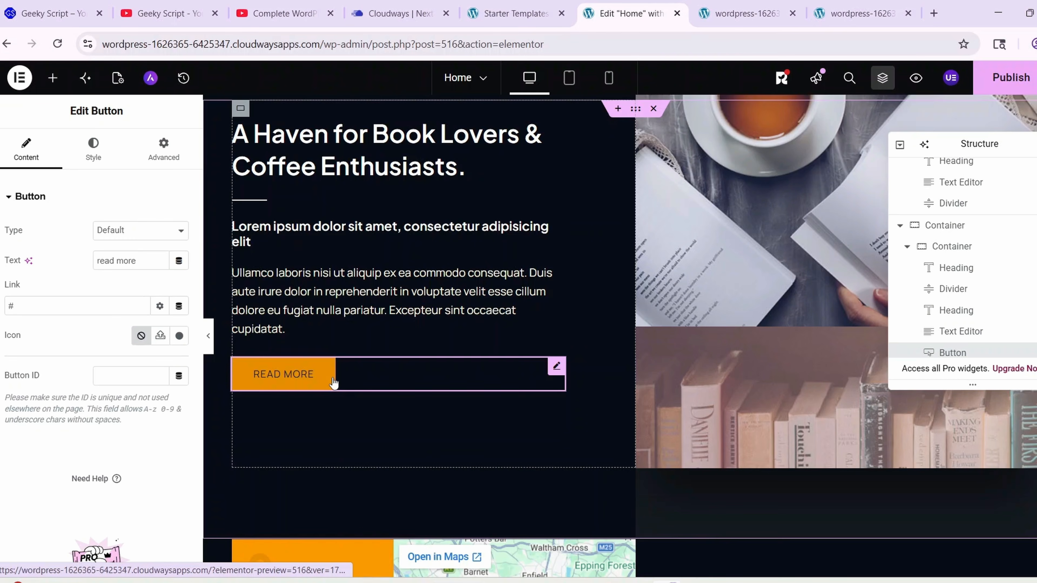
left_click(15, 308)
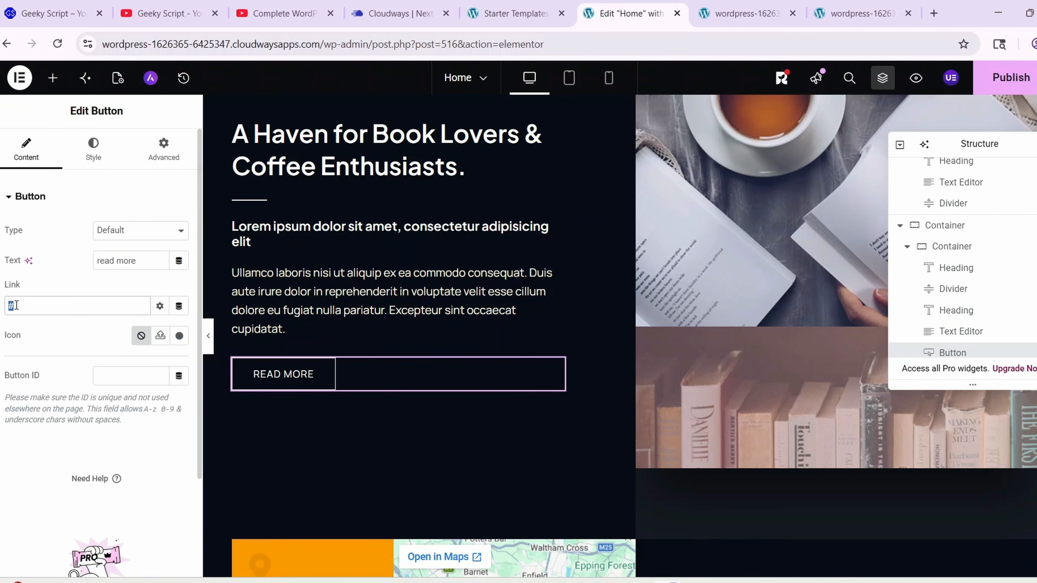
scroll(718, 317, "up", 5)
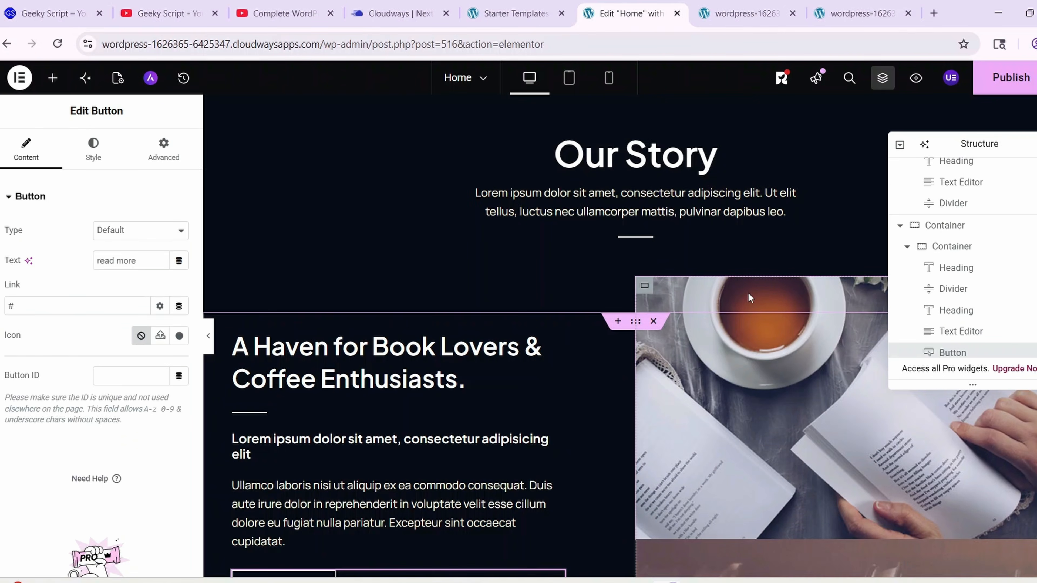
Select the teacup-and-books Image widget and open Insert Media from Choose Image
left_click(748, 293)
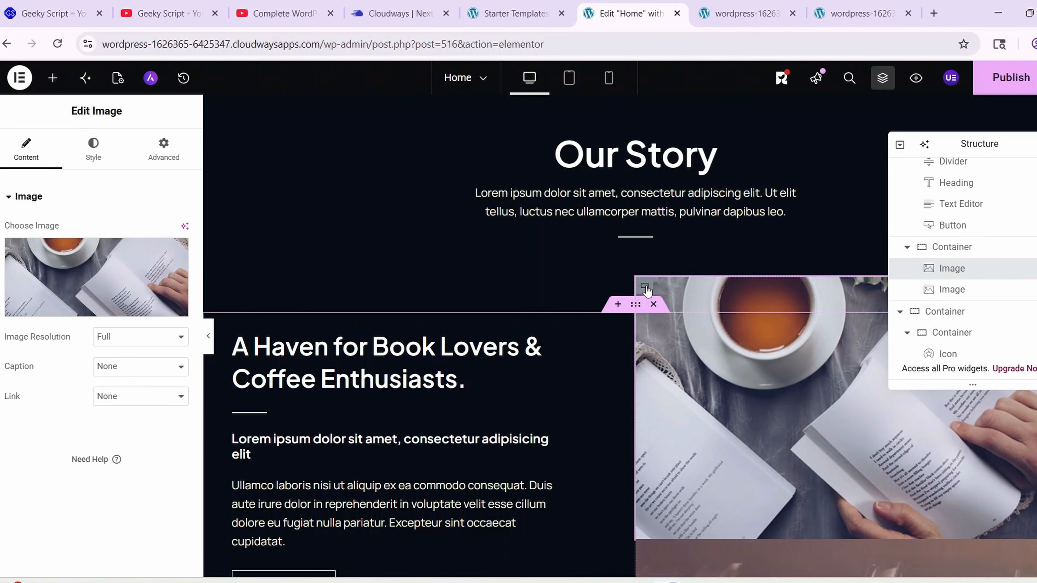
left_click(645, 288)
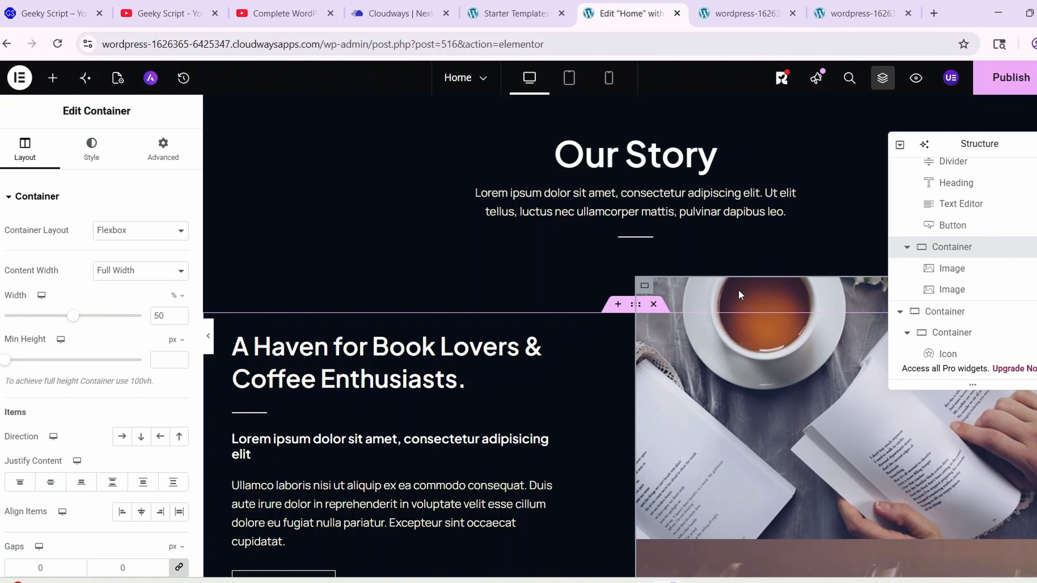
left_click(761, 287)
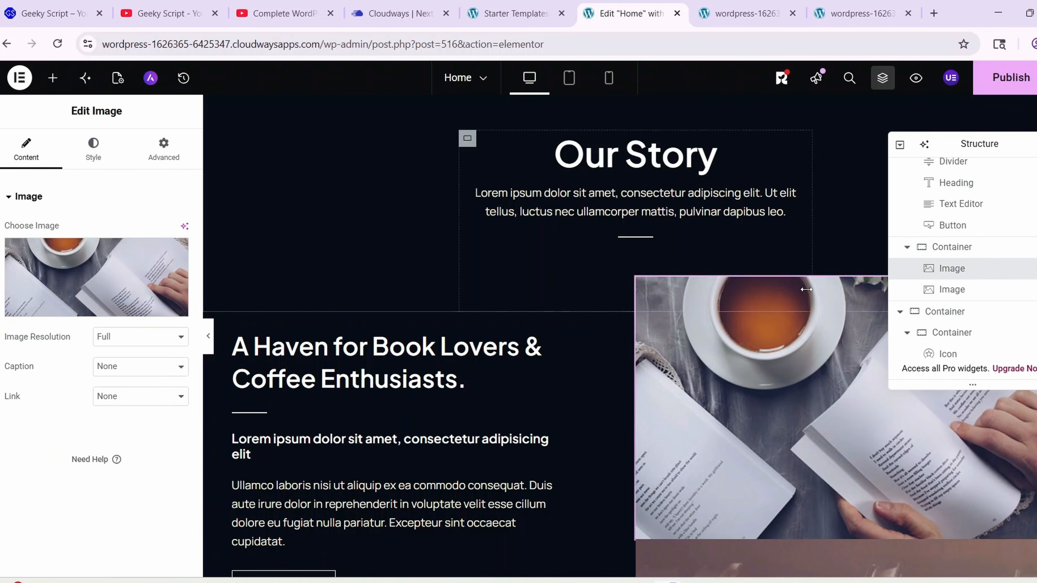
left_click(84, 309)
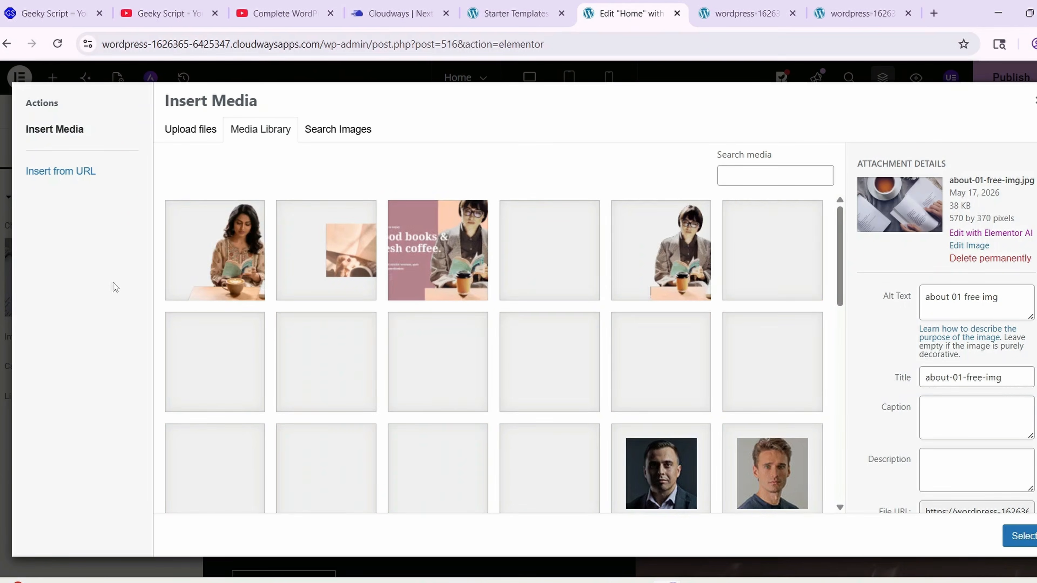
Search stock images for 'cafe' and insert the red-awning Café Palais Royal photo
left_click(361, 144)
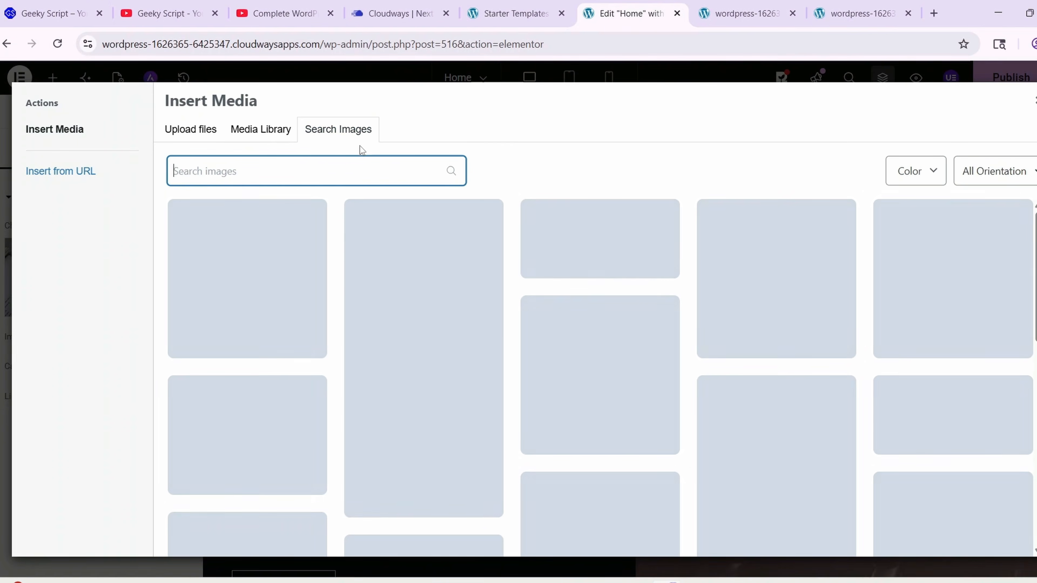
type("coafe")
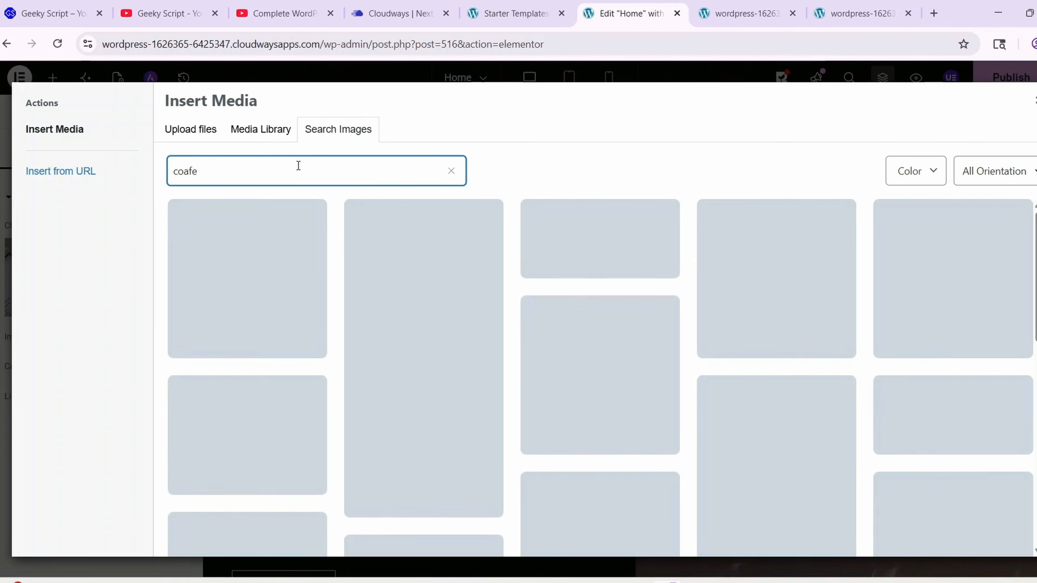
key("BackSpace")
key("BackSpace")
key("BackSpace")
key("BackSpace")
type("afe")
scroll(606, 286, "down", 3)
scroll(605, 286, "down", 10)
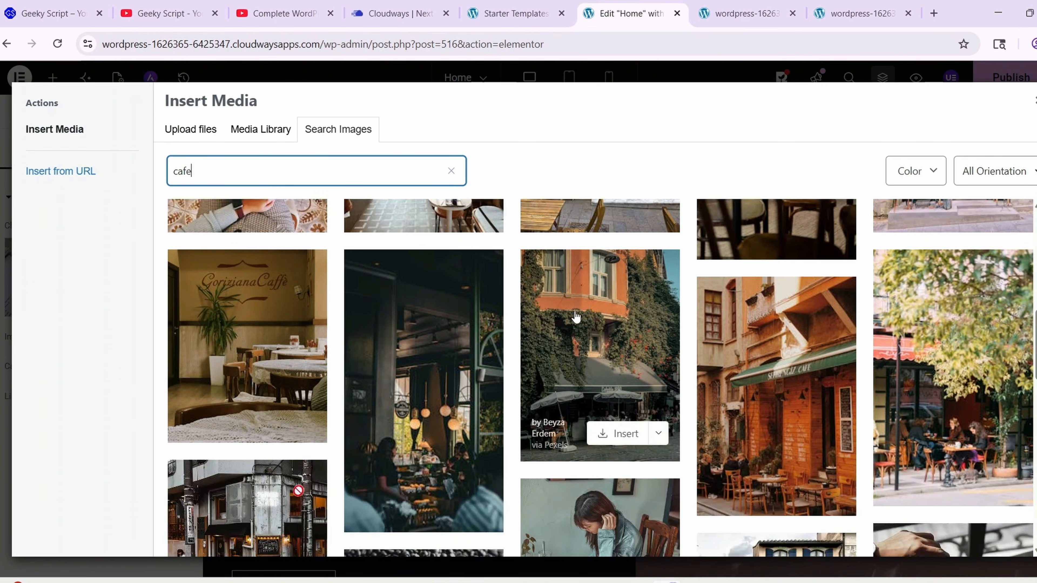
scroll(576, 317, "down", 10)
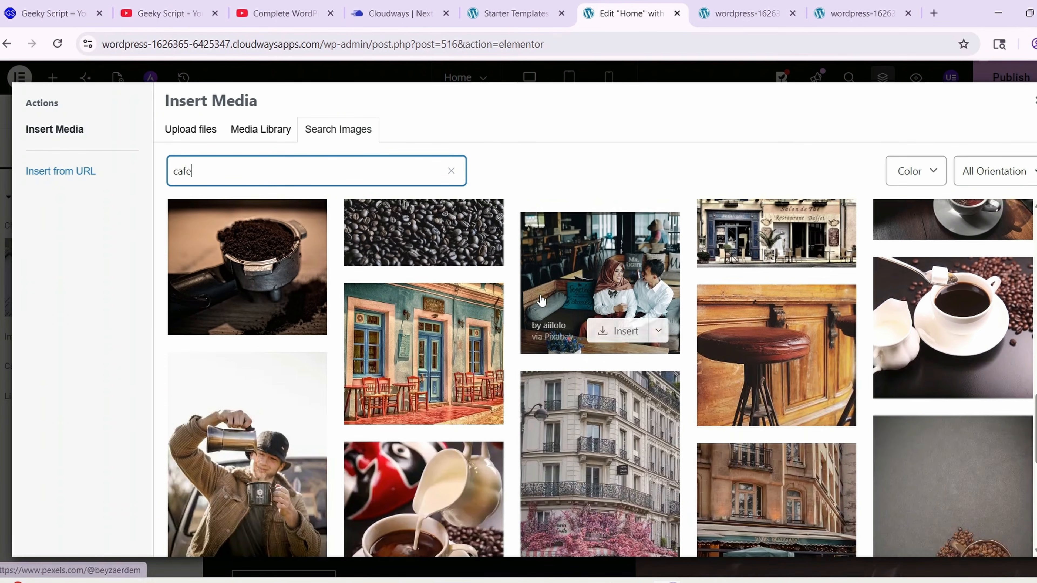
scroll(541, 302, "down", 10)
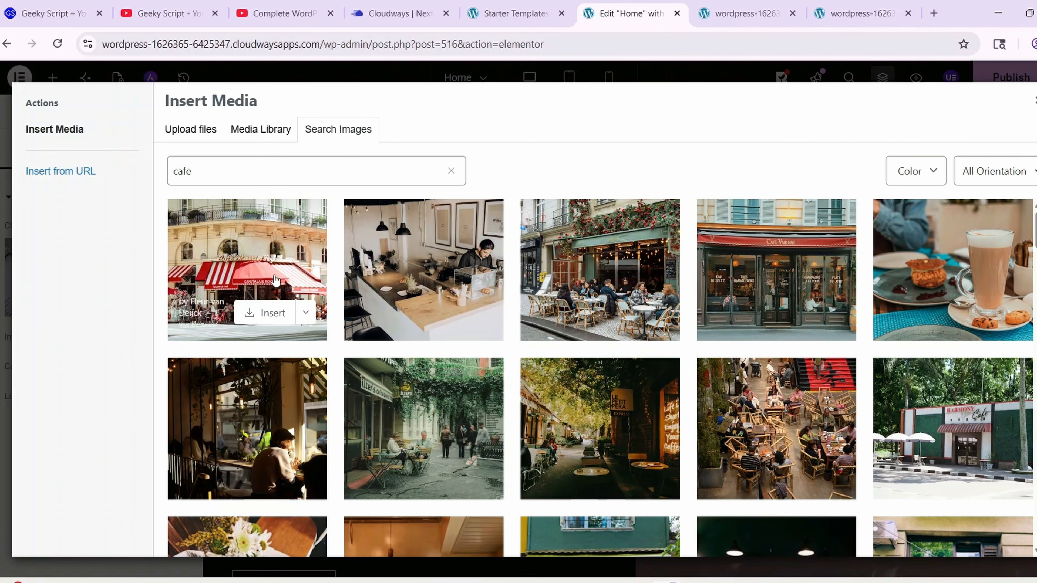
left_click(260, 267)
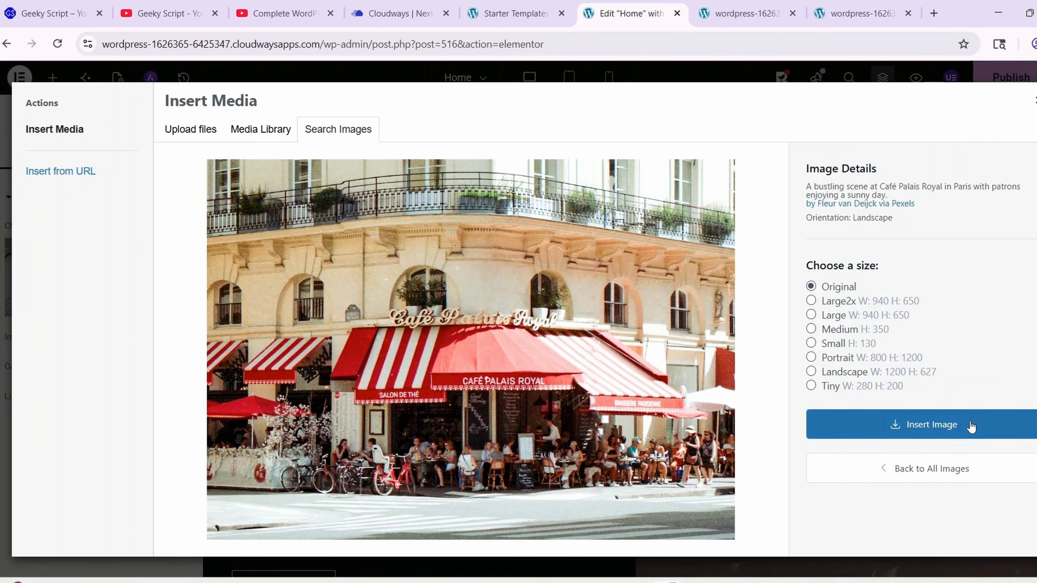
left_click(923, 429)
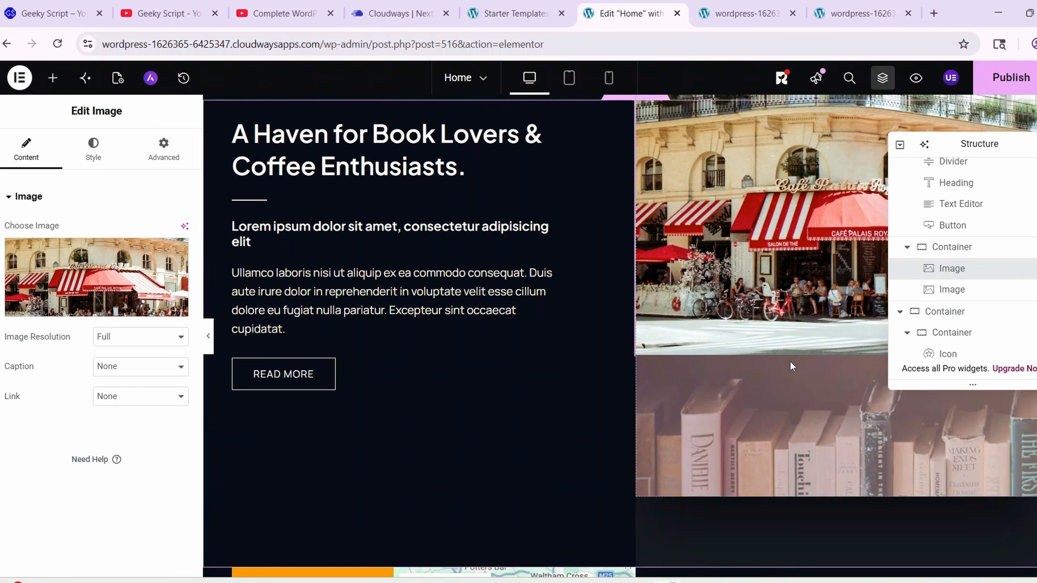
Swap the bookshelf image for the bamboo-tables café photo from a 'cafe' stock image search
left_click(814, 467)
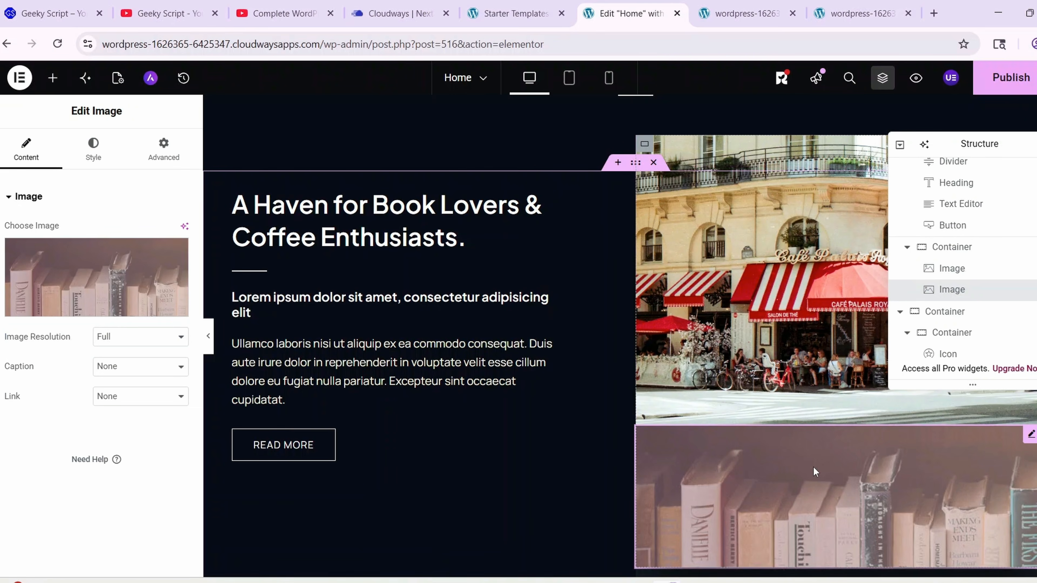
scroll(862, 455, "down", 1)
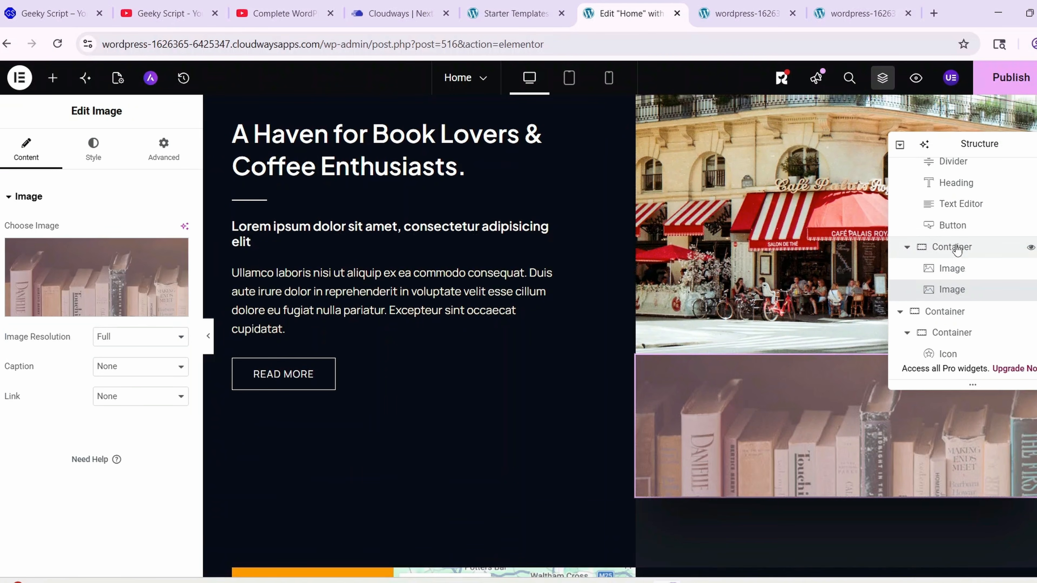
left_click(951, 272)
left_click(948, 291)
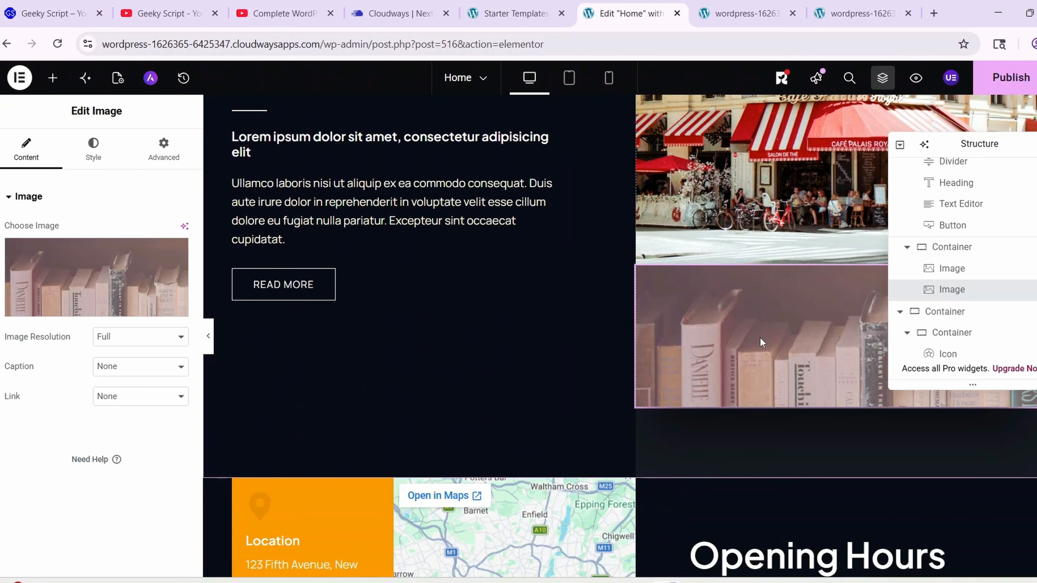
left_click(100, 312)
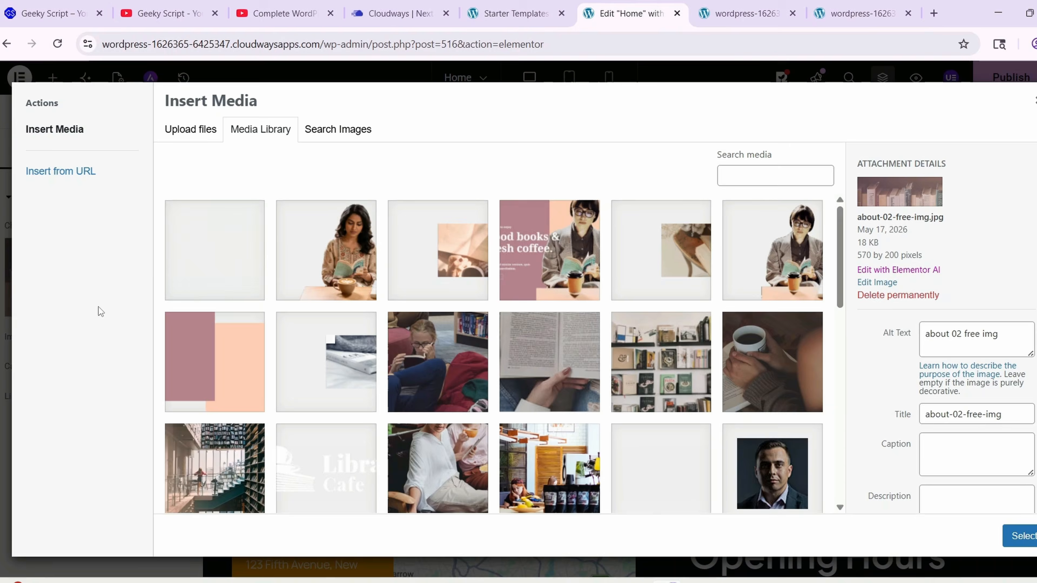
left_click(336, 130)
type("cafe")
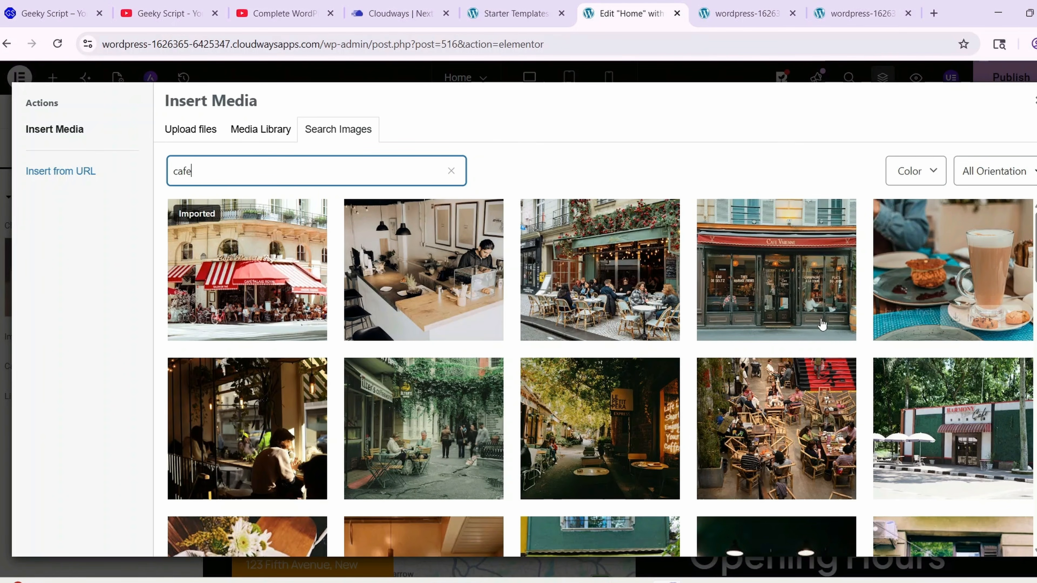
left_click(793, 399)
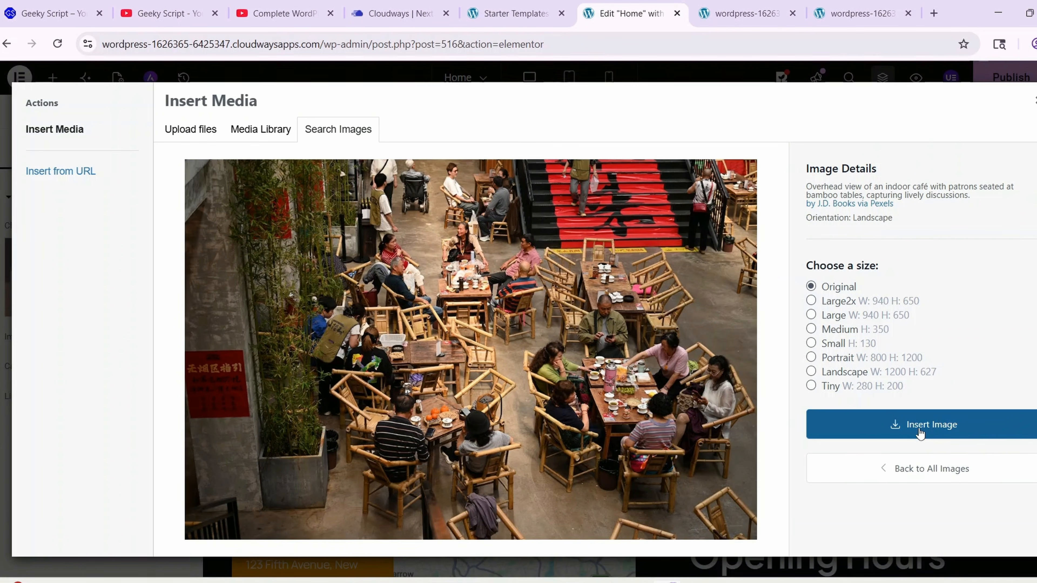
left_click(940, 425)
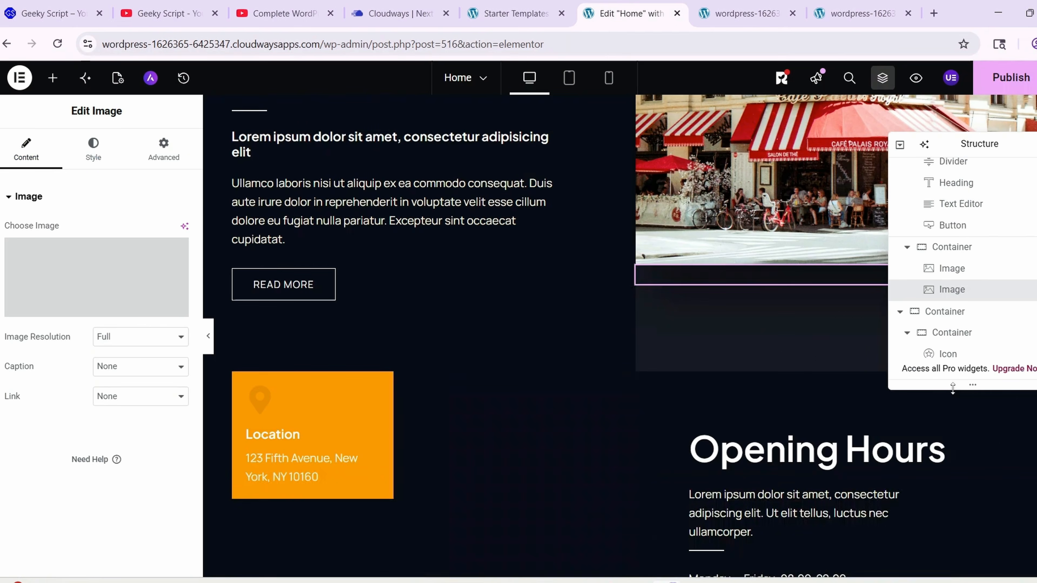
scroll(803, 435, "up", 3)
scroll(814, 407, "down", 2)
scroll(820, 430, "down", 5)
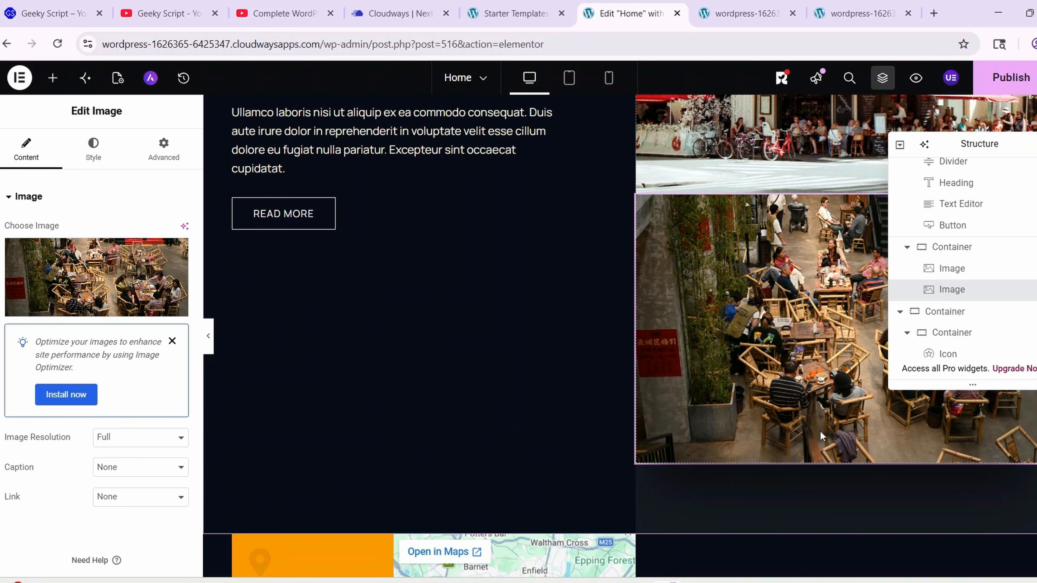
scroll(820, 430, "up", 7)
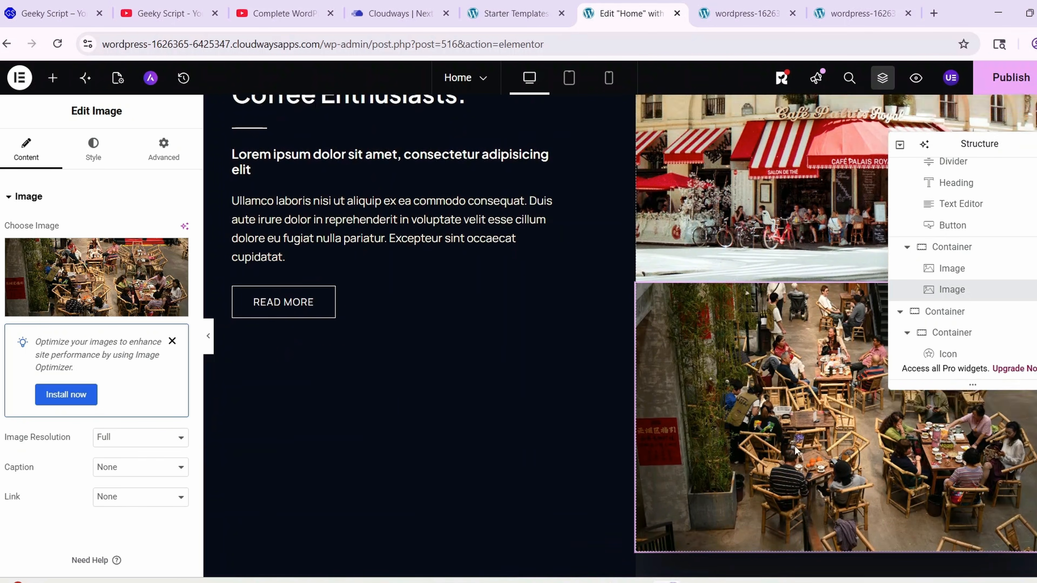
scroll(795, 446, "down", 4)
scroll(795, 445, "down", 5)
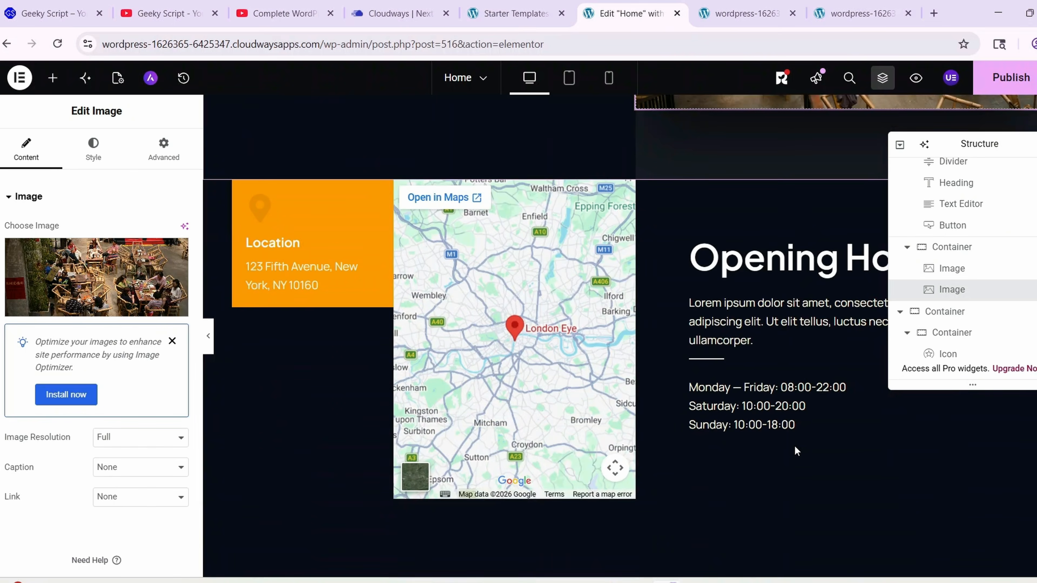
scroll(701, 409, "down", 2)
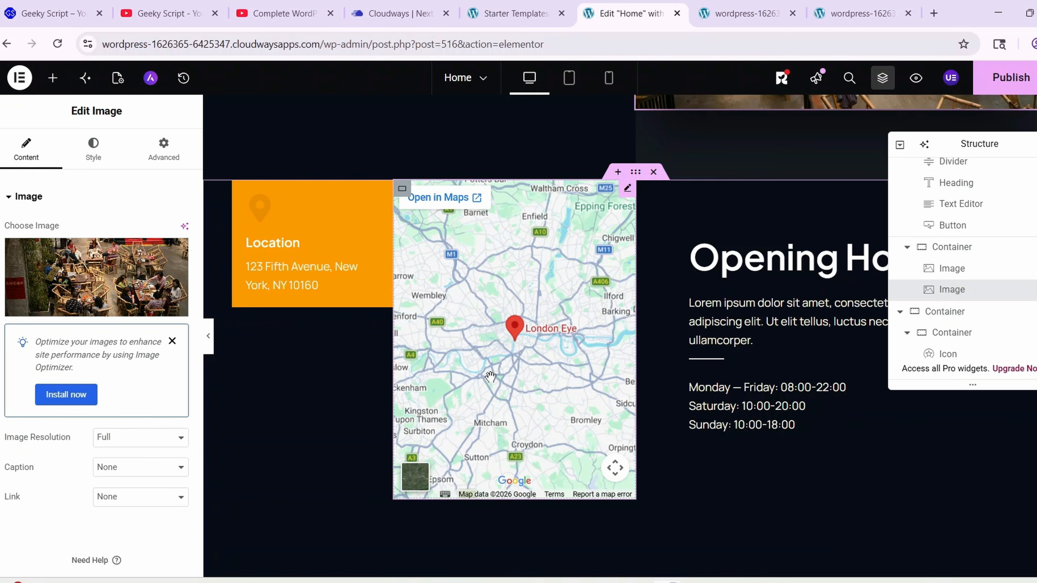
Rewrite the Fifth Avenue, New York 10160 address as 123 Chickpet, Bangalore, India 560053
left_click(318, 266)
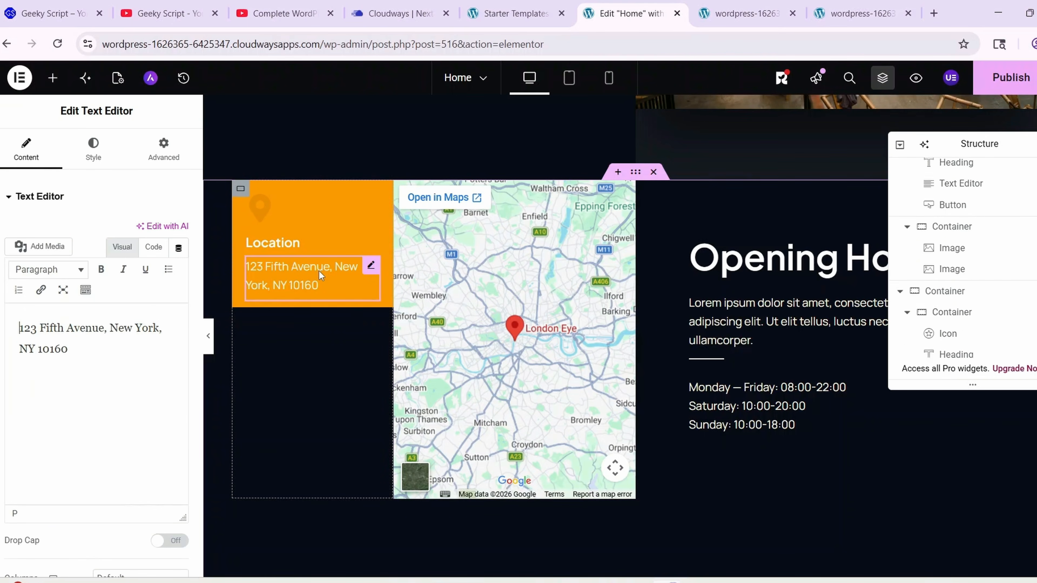
triple_click(102, 331)
left_click(100, 331)
left_click_drag(41, 327, 101, 328)
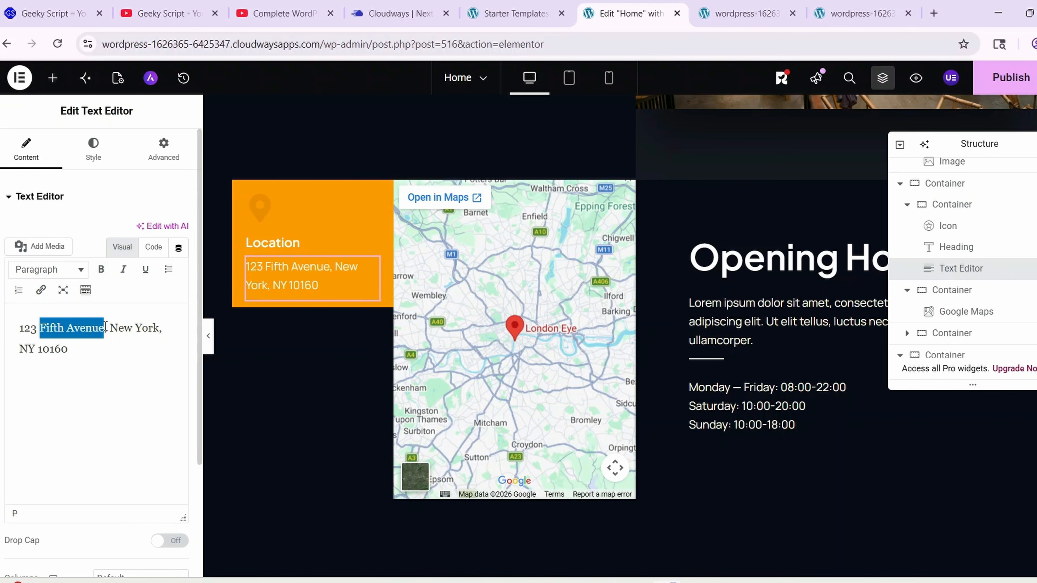
type("ch")
type("lore,")
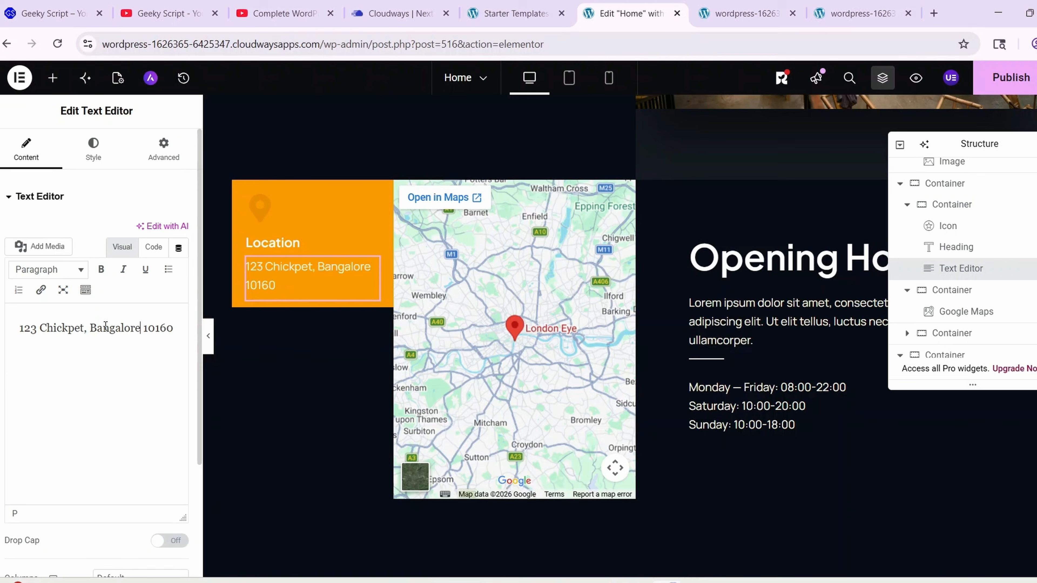
type(" india")
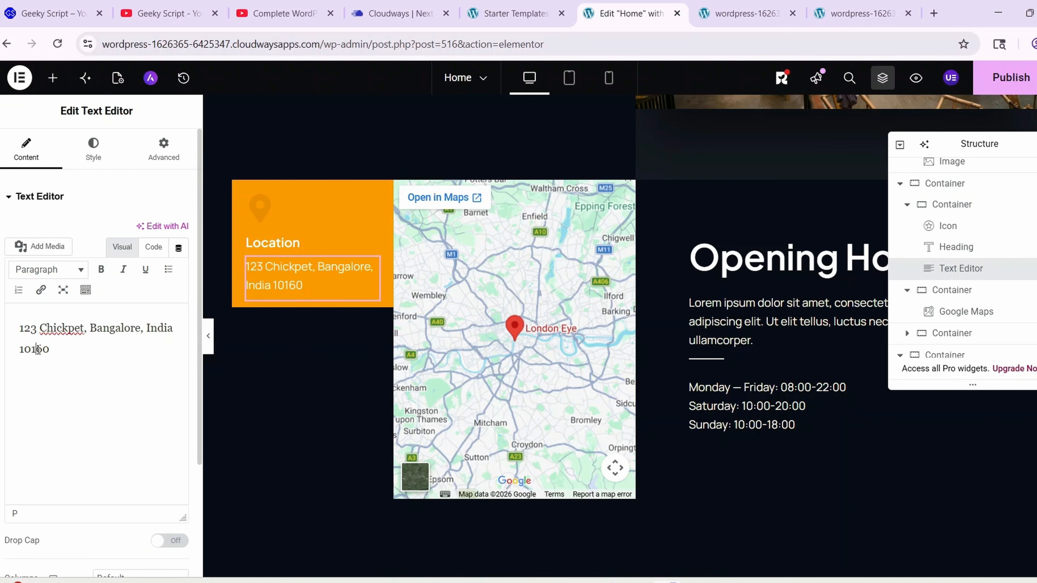
double_click(38, 349)
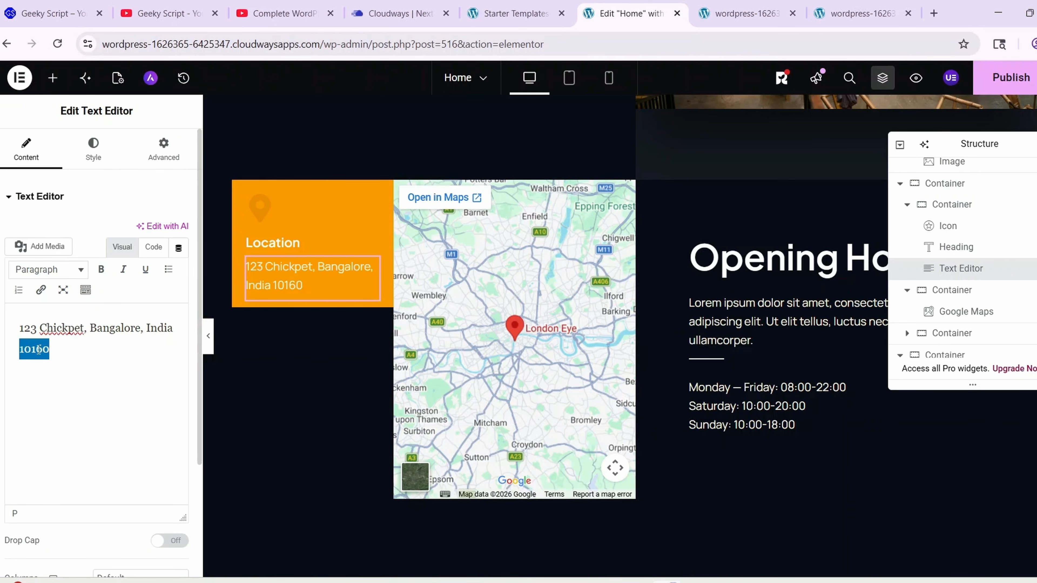
type("560053")
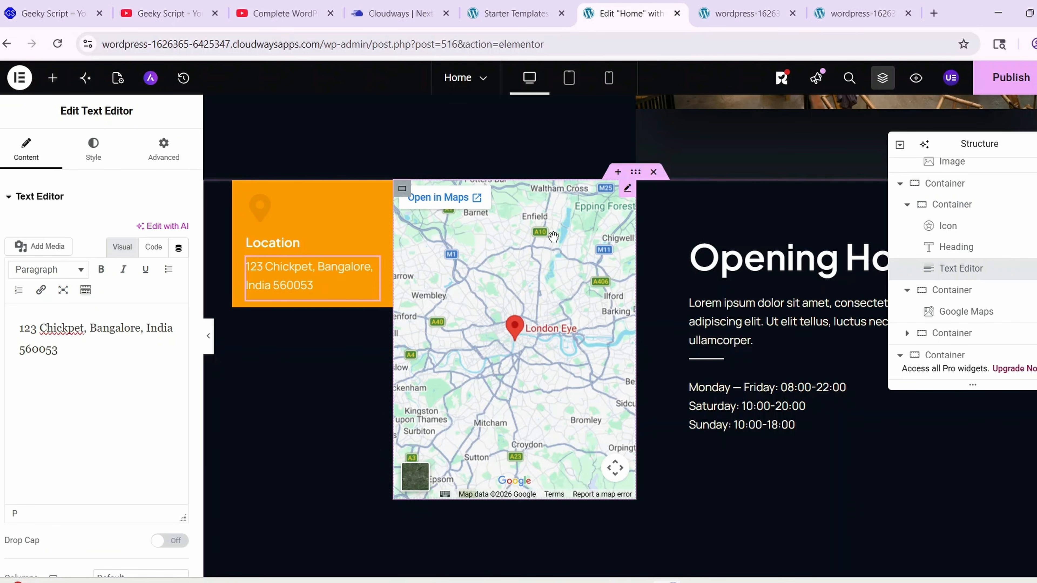
left_click(403, 190)
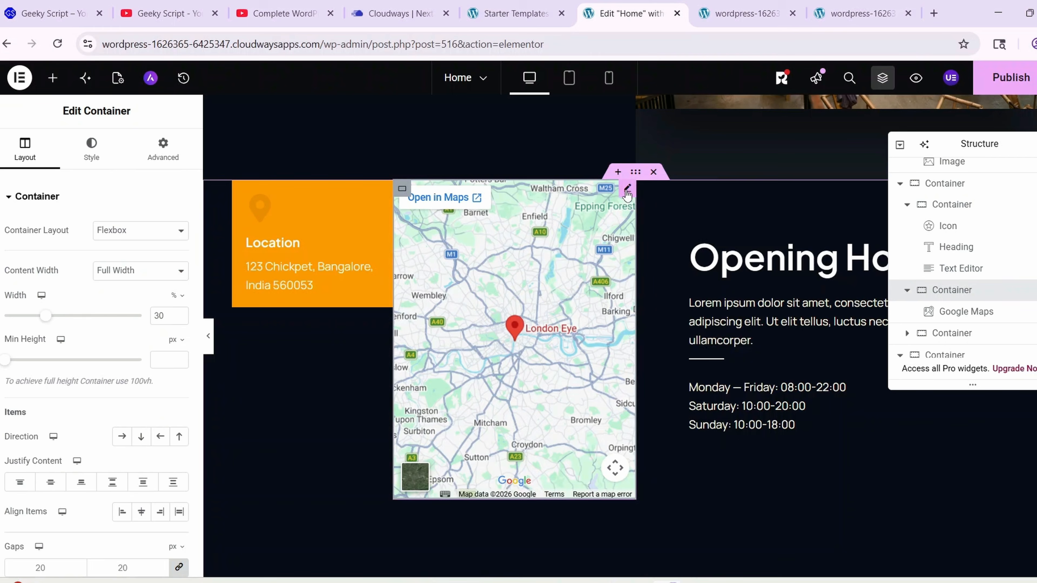
Change the Google Maps location from London Eye to 560053 and raise zoom to 17
left_click(627, 189)
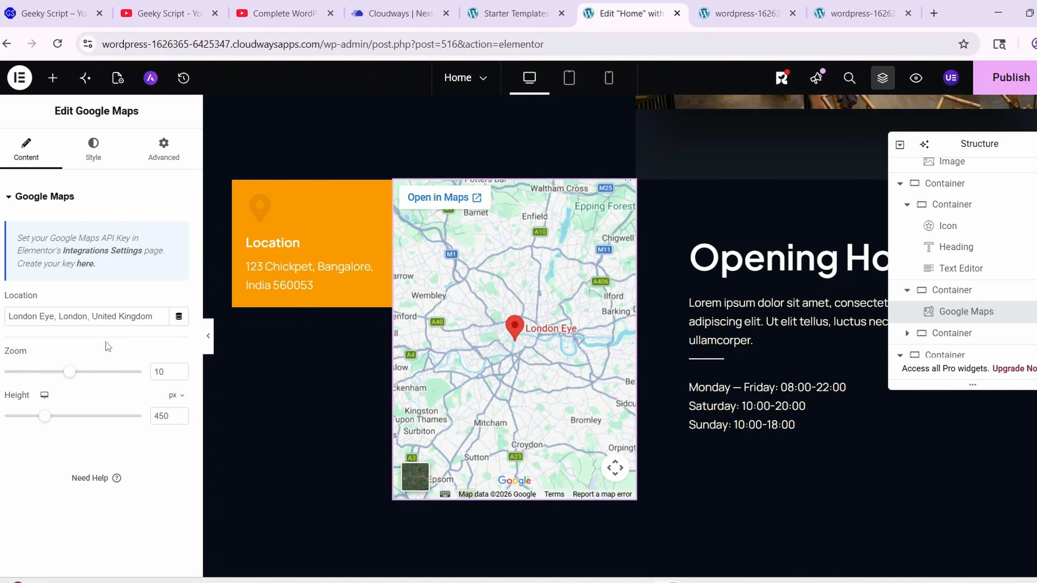
left_click_drag(11, 314, 171, 314)
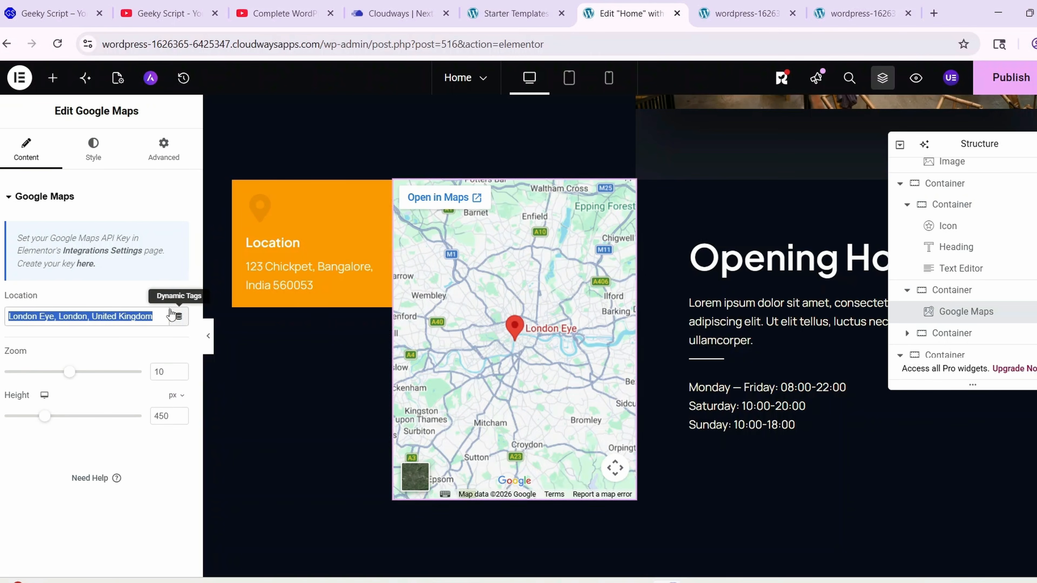
key("BackSpace")
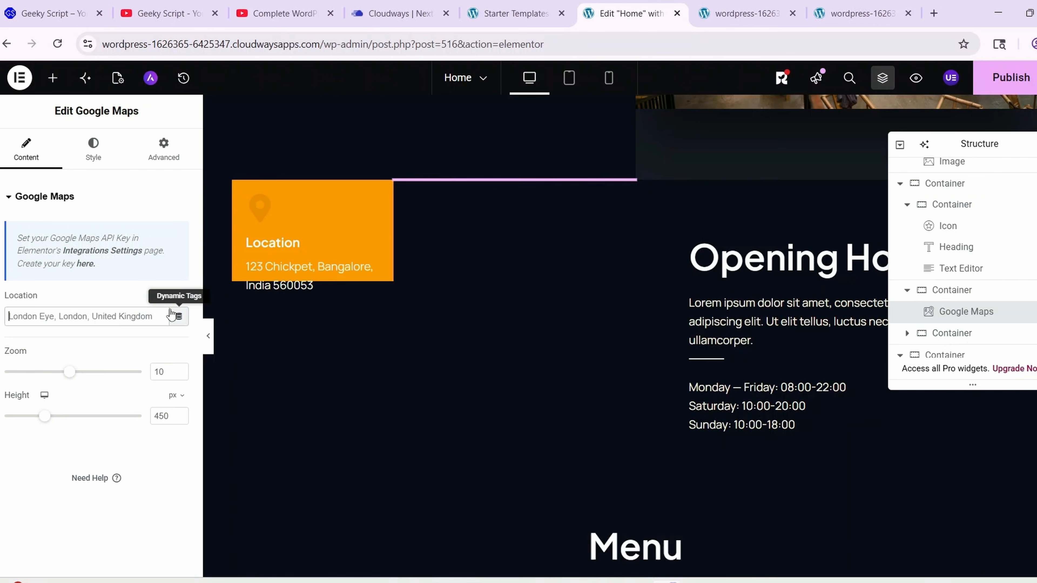
type("d")
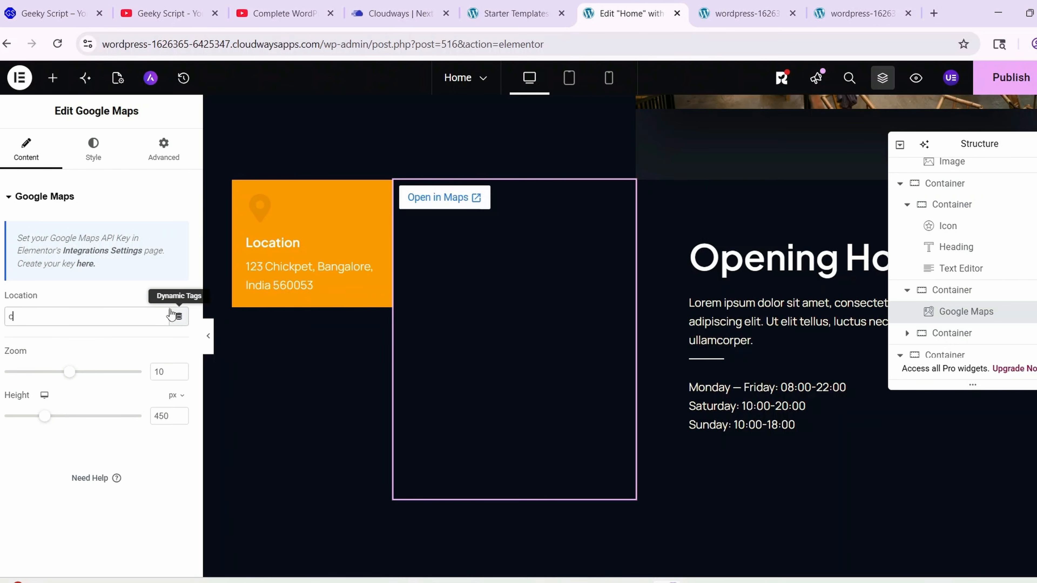
type("hic")
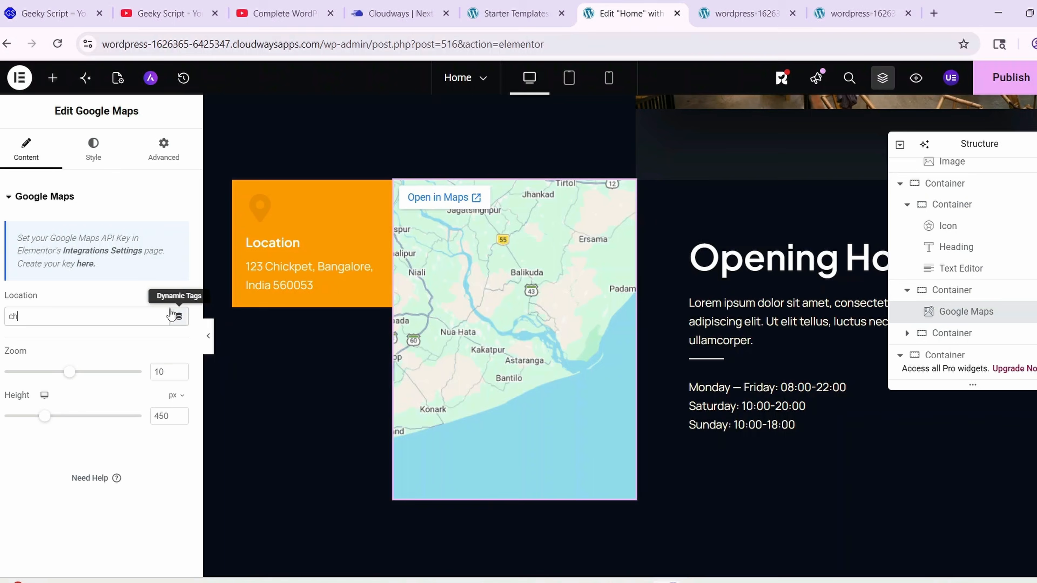
type("ket")
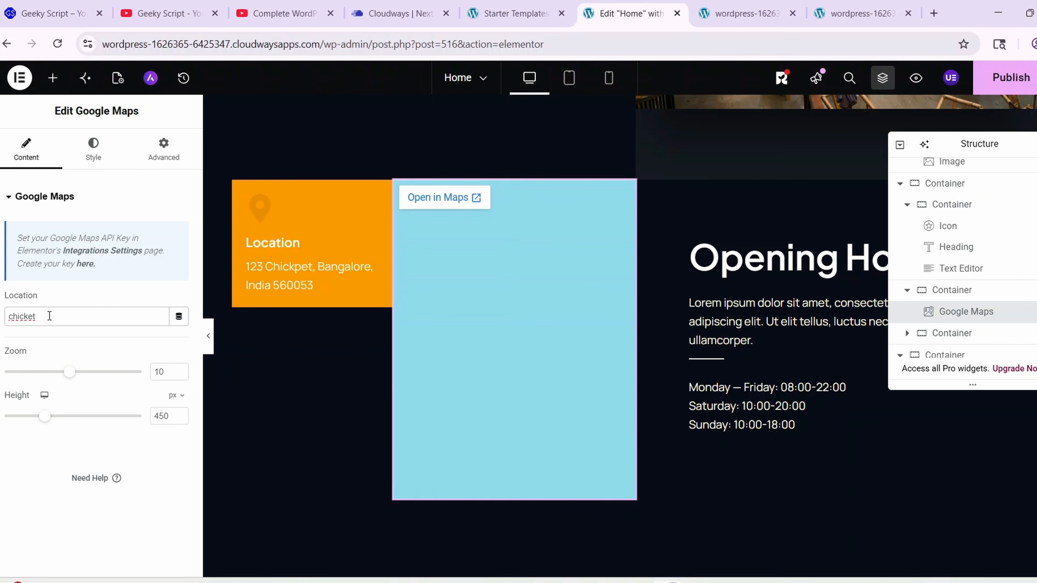
key("ctrl+a")
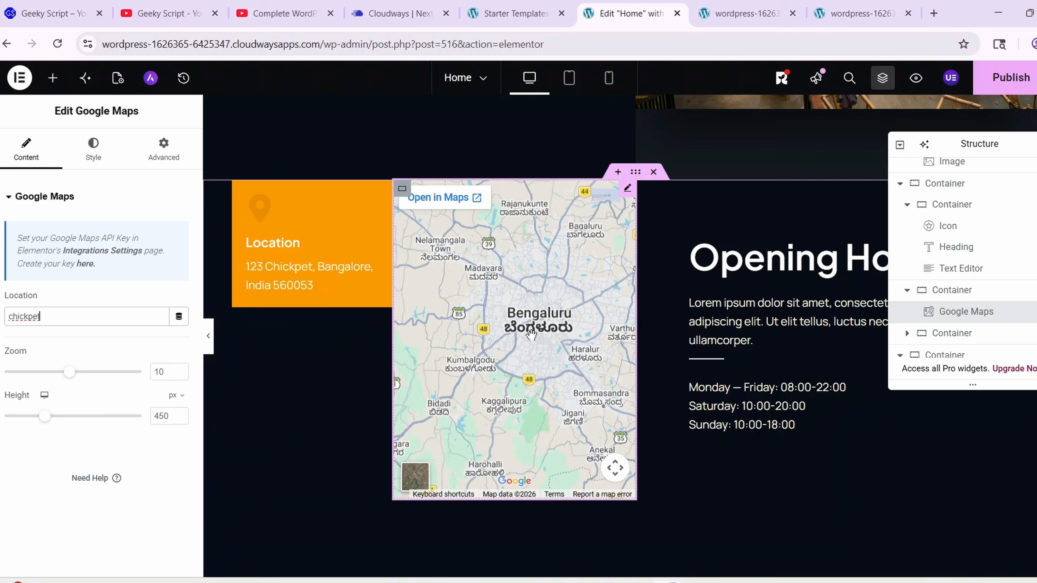
key("ctrl+a")
type("560053")
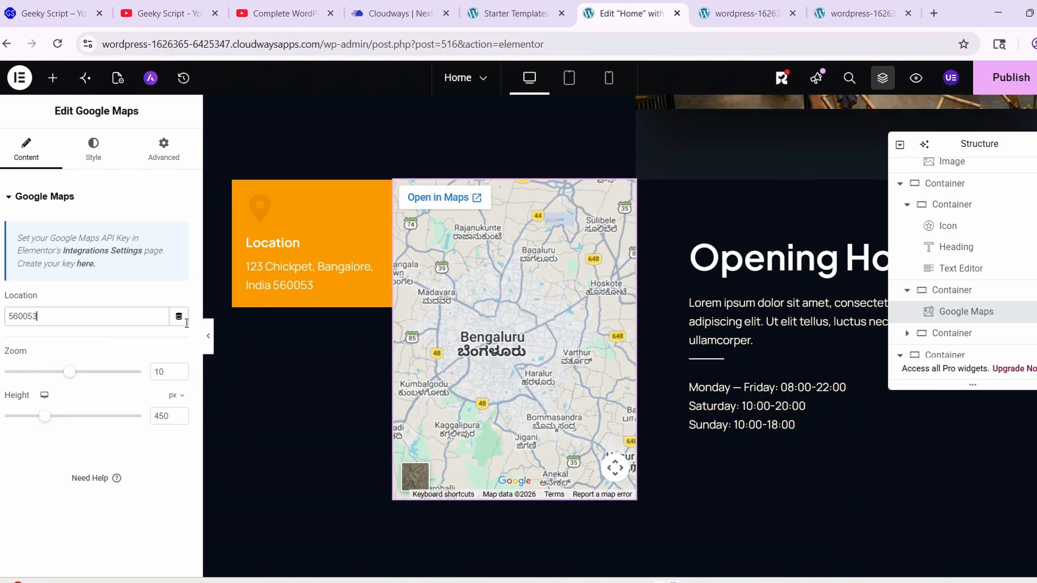
left_click_drag(70, 373, 120, 372)
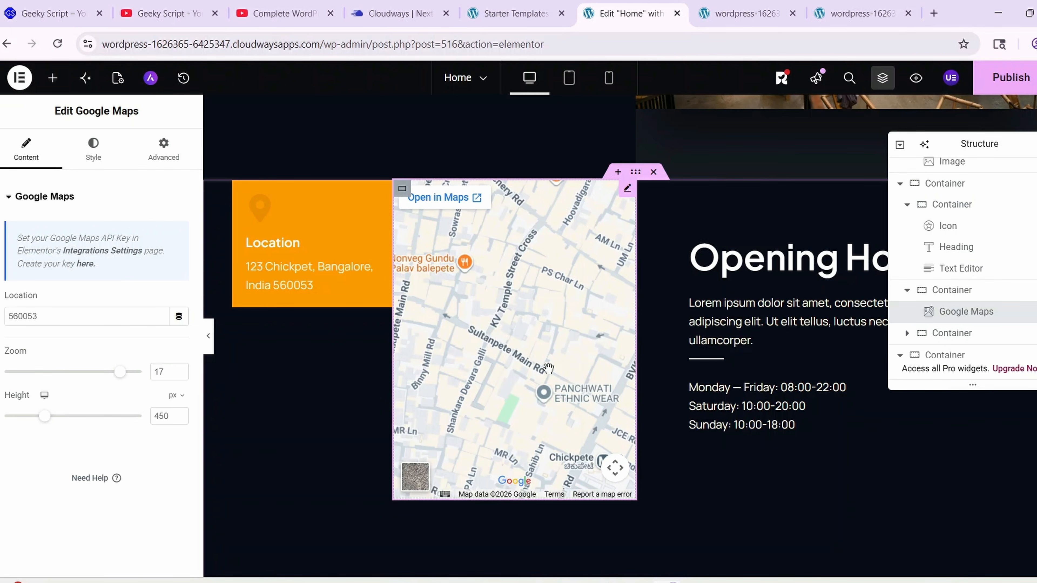
left_click(778, 297)
left_click(785, 270)
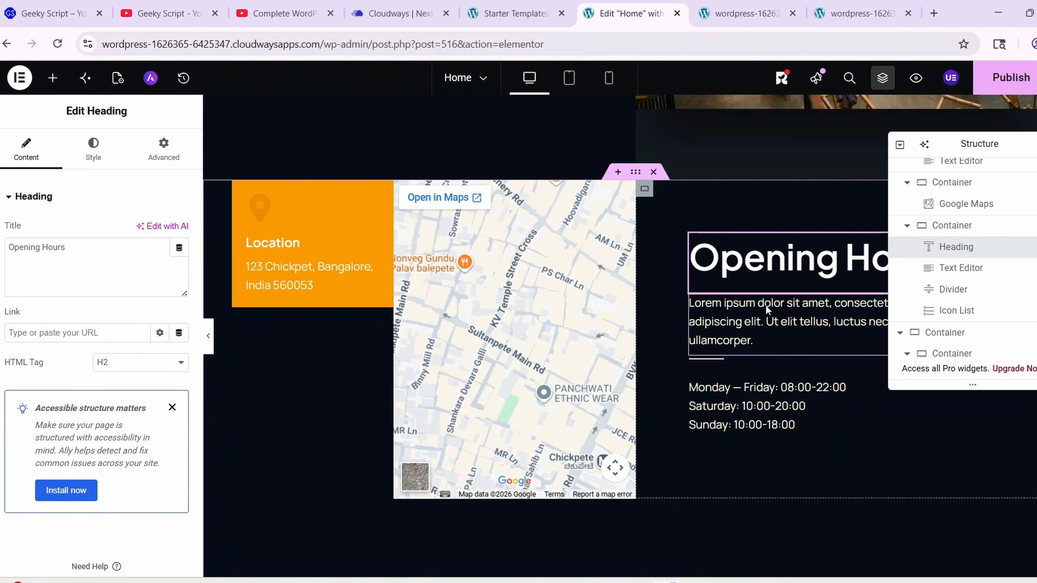
Review the Opening Hours paragraph and the Monday — Friday and Saturday entries, then scroll to the Menu
left_click(722, 324)
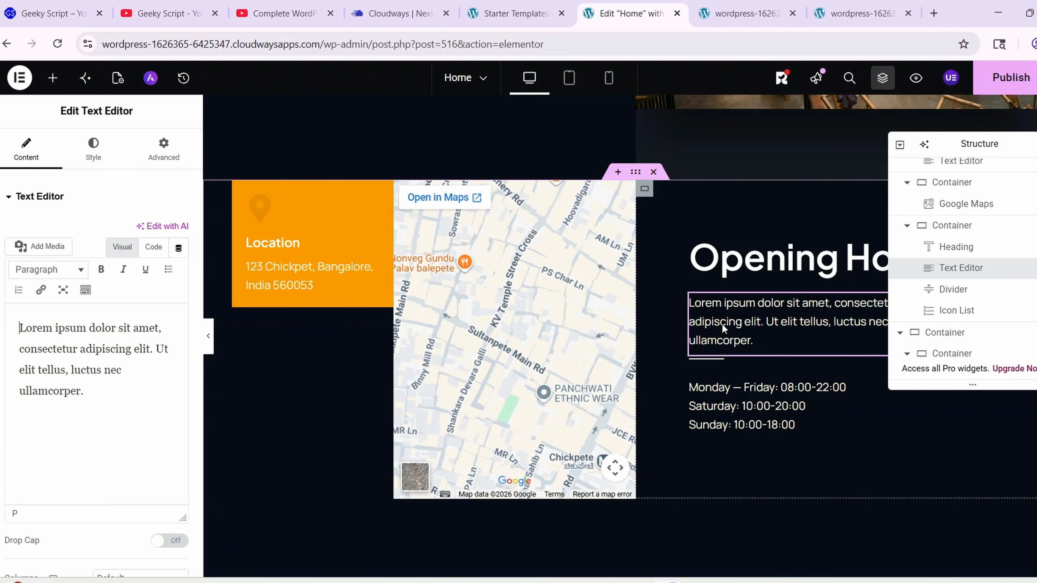
left_click(44, 463)
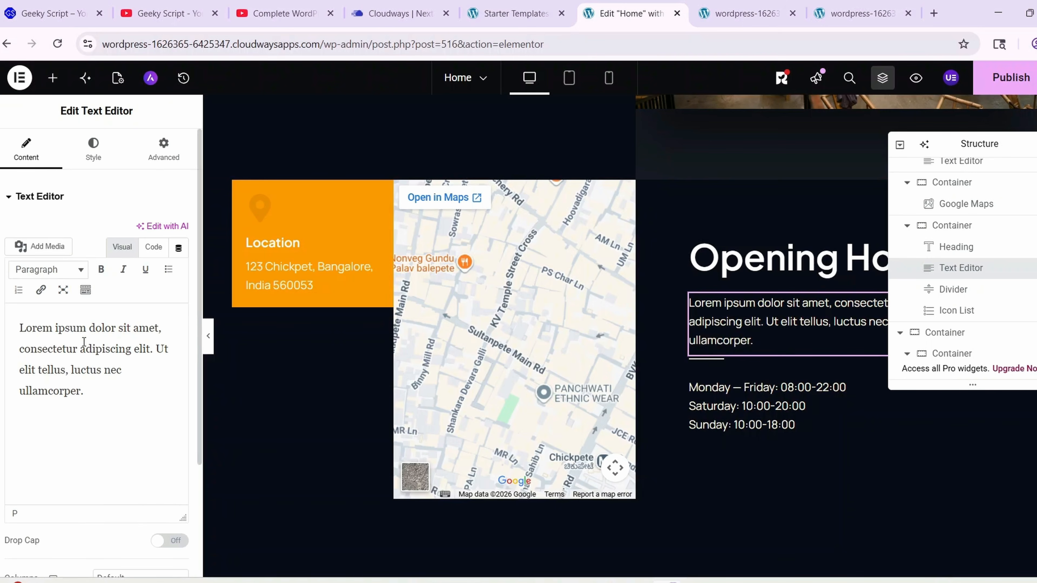
left_click(845, 388)
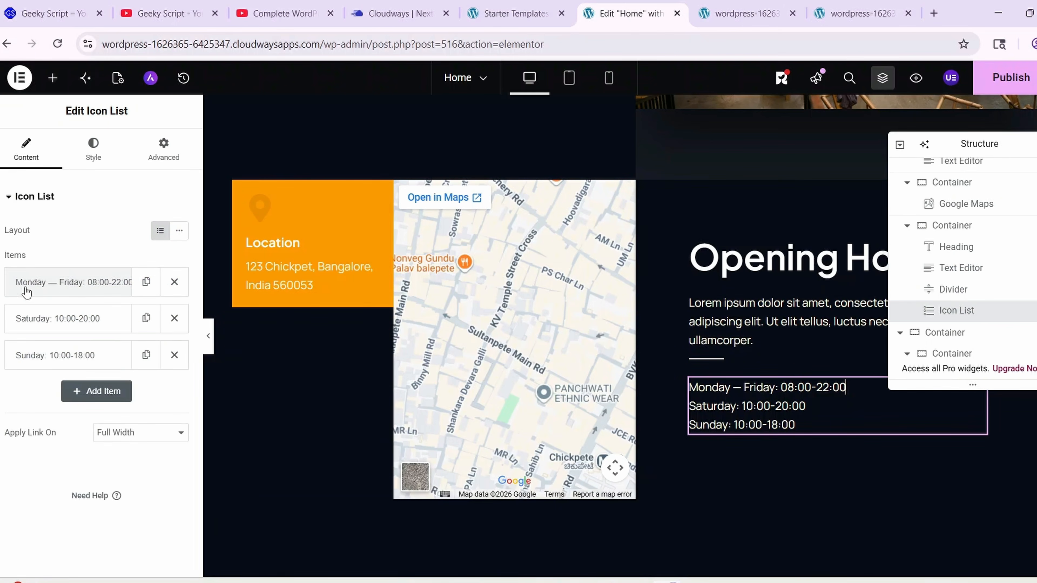
left_click(70, 288)
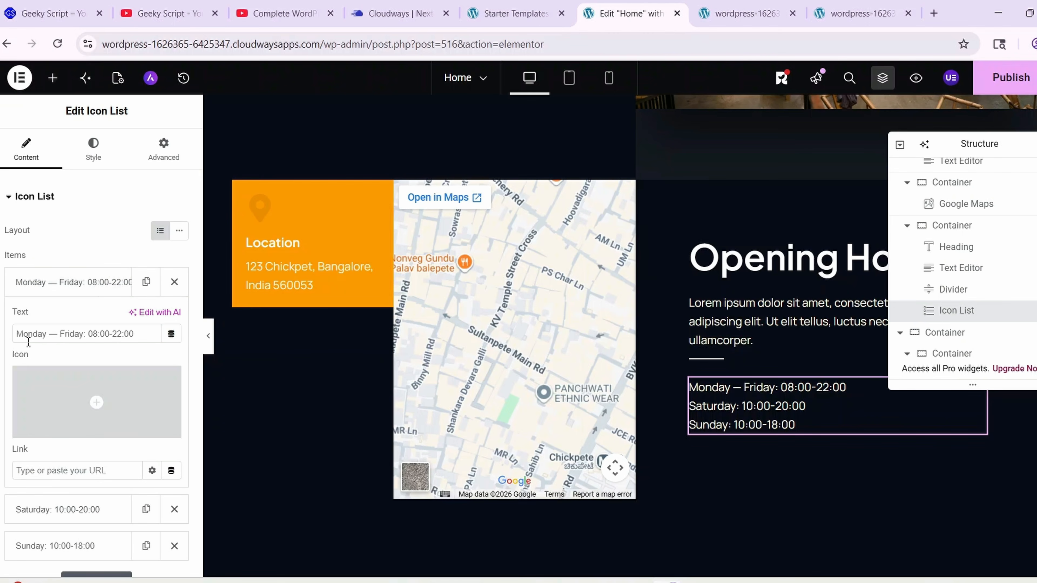
left_click_drag(21, 336, 130, 335)
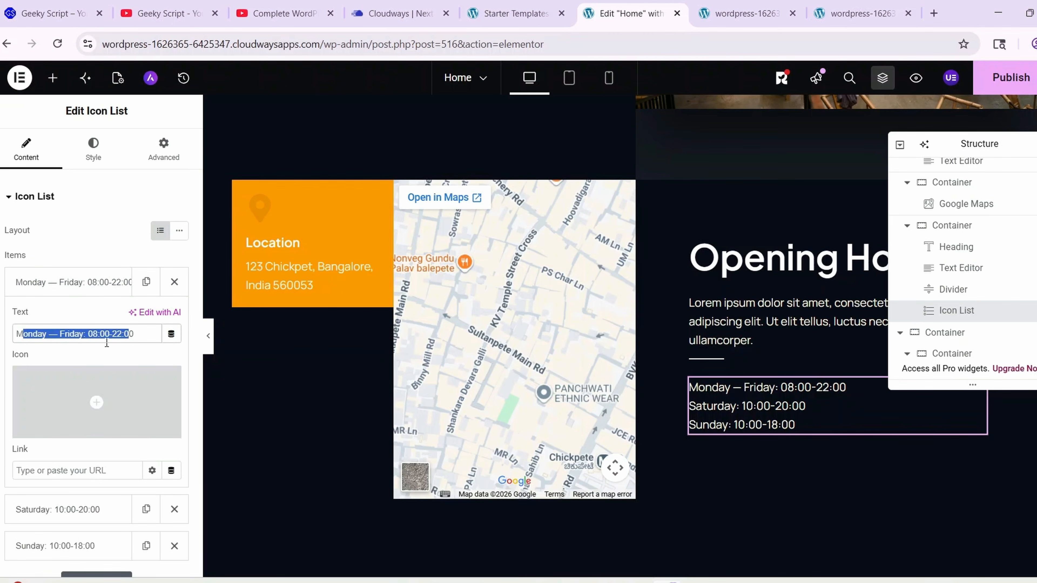
scroll(67, 333, "down", 4)
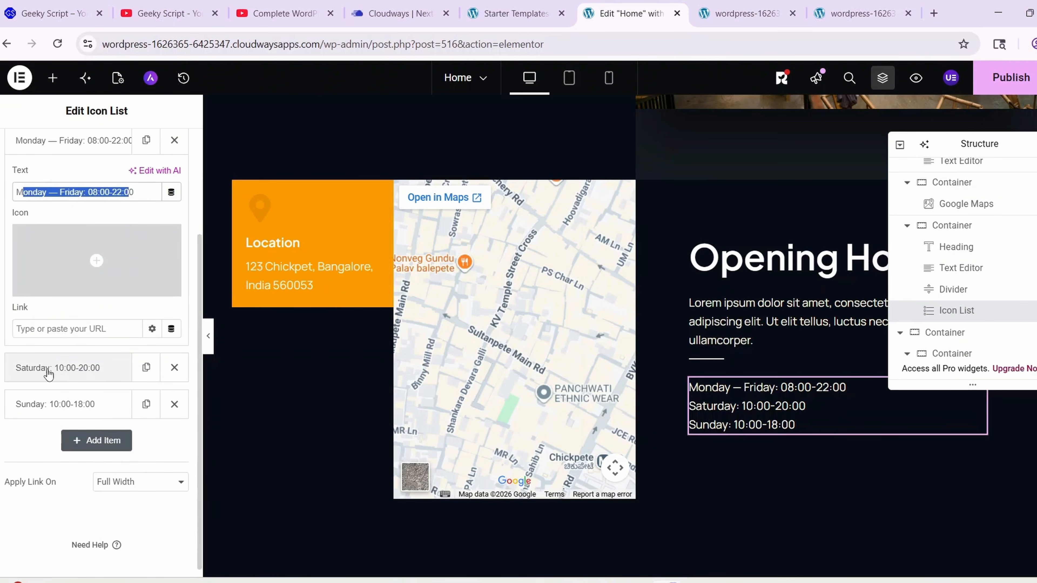
left_click(47, 357)
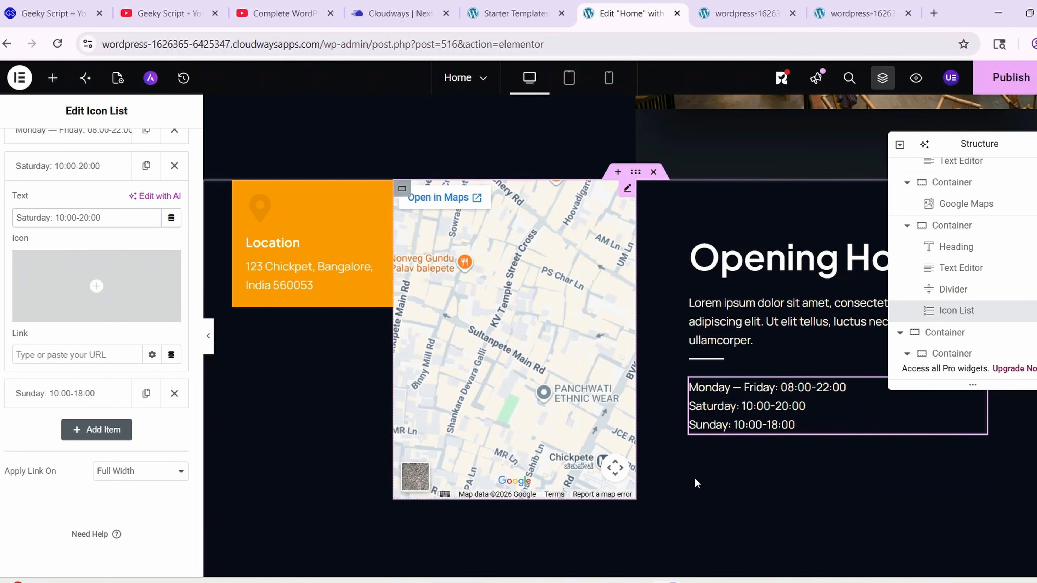
scroll(735, 425, "down", 5)
scroll(735, 425, "down", 4)
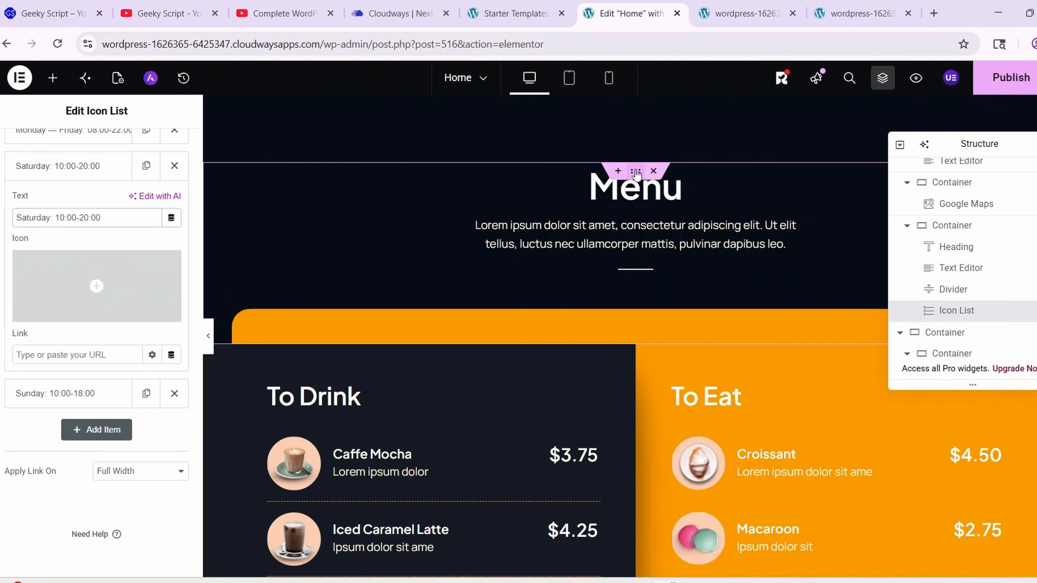
left_click(636, 172)
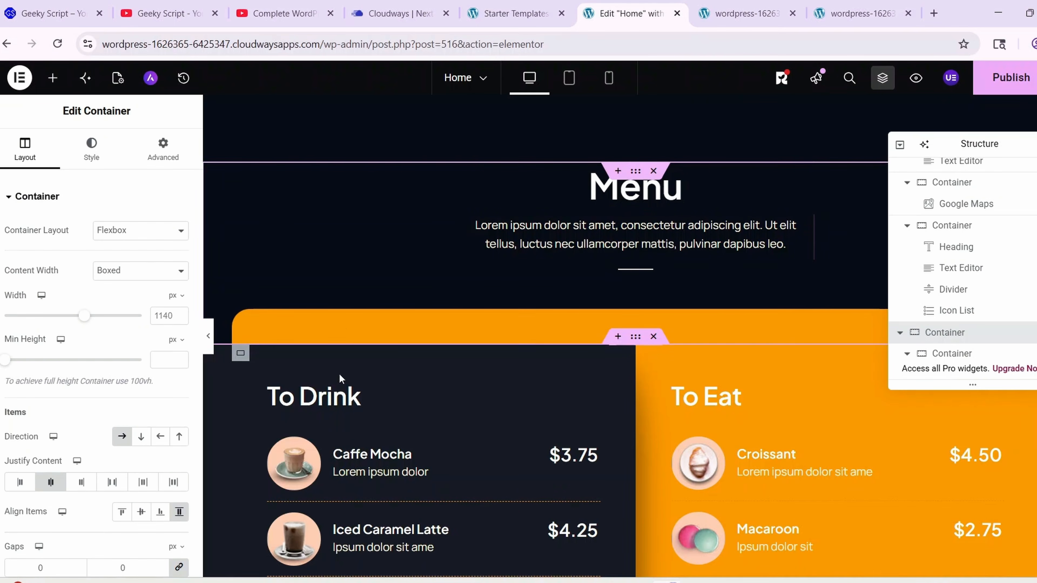
scroll(770, 470, "down", 3)
scroll(756, 206, "down", 2)
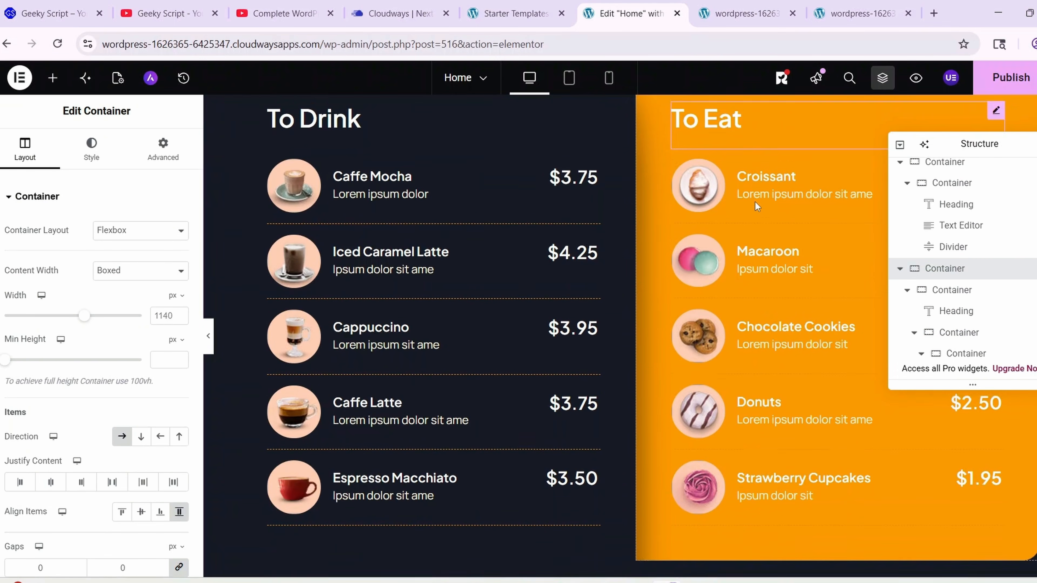
scroll(752, 206, "up", 1)
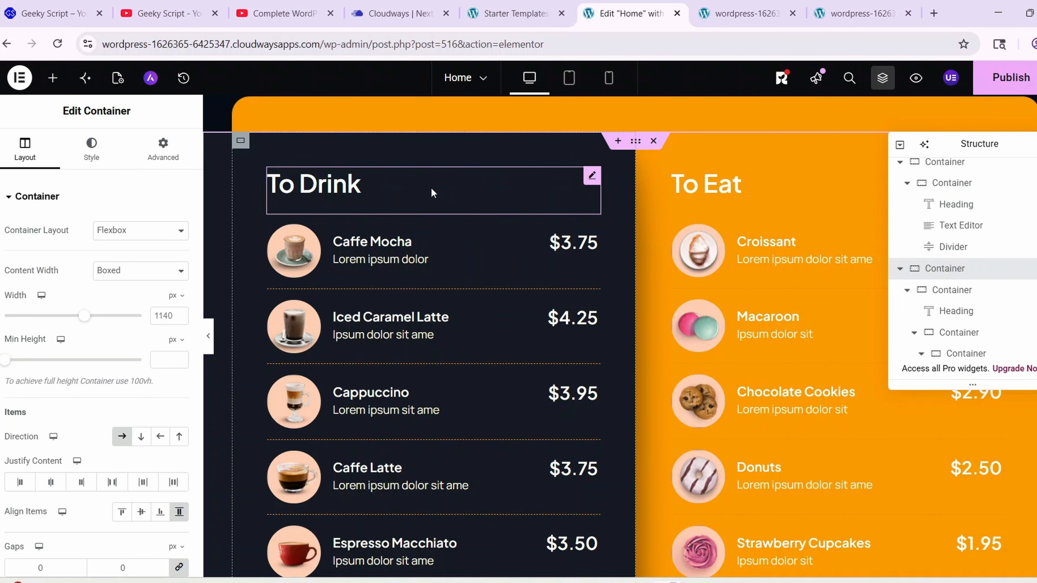
scroll(417, 286, "down", 3)
scroll(416, 327, "up", 5)
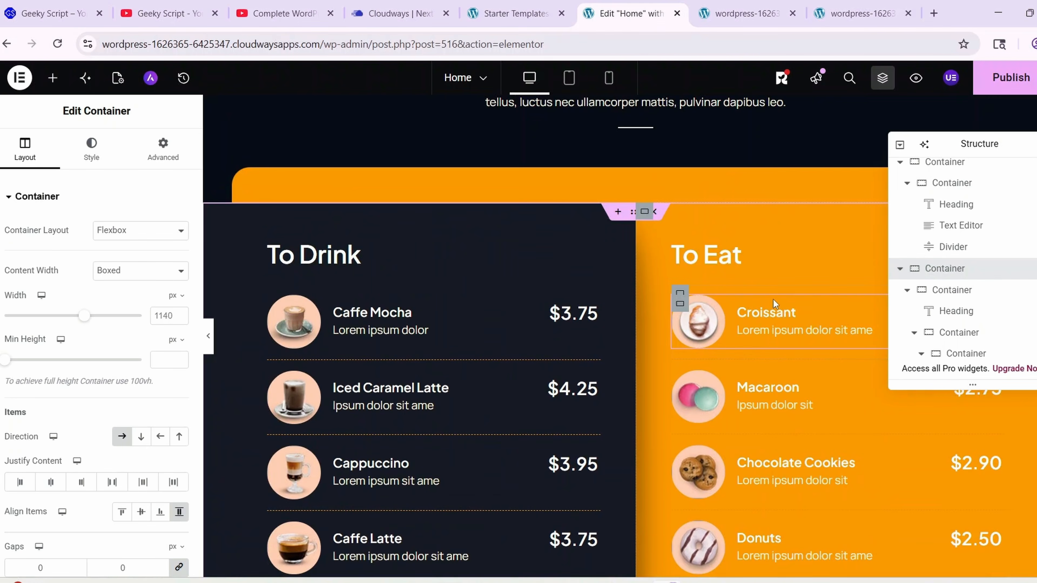
scroll(796, 310, "down", 3)
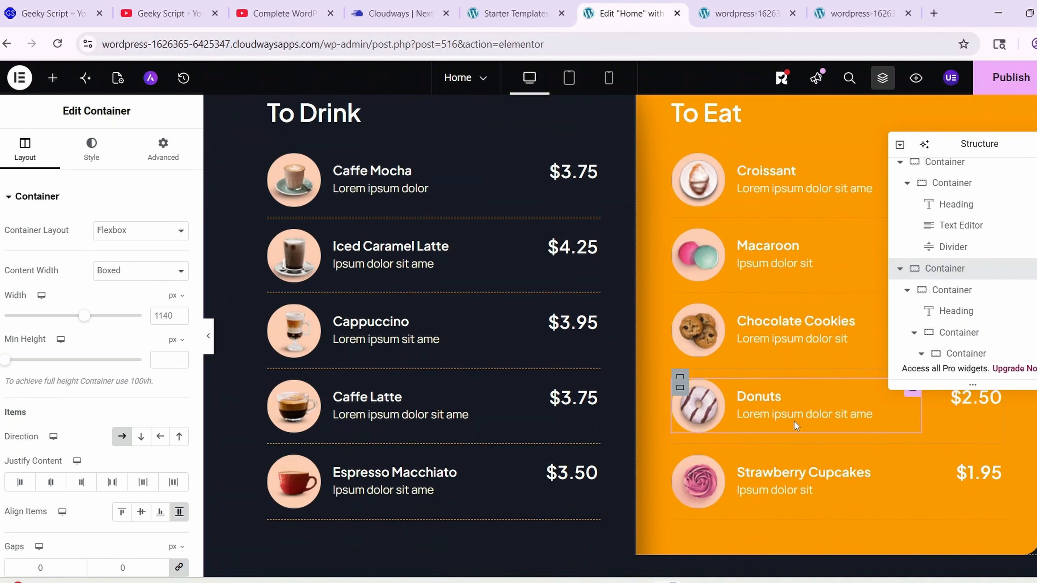
scroll(794, 420, "up", 3)
scroll(423, 366, "down", 2)
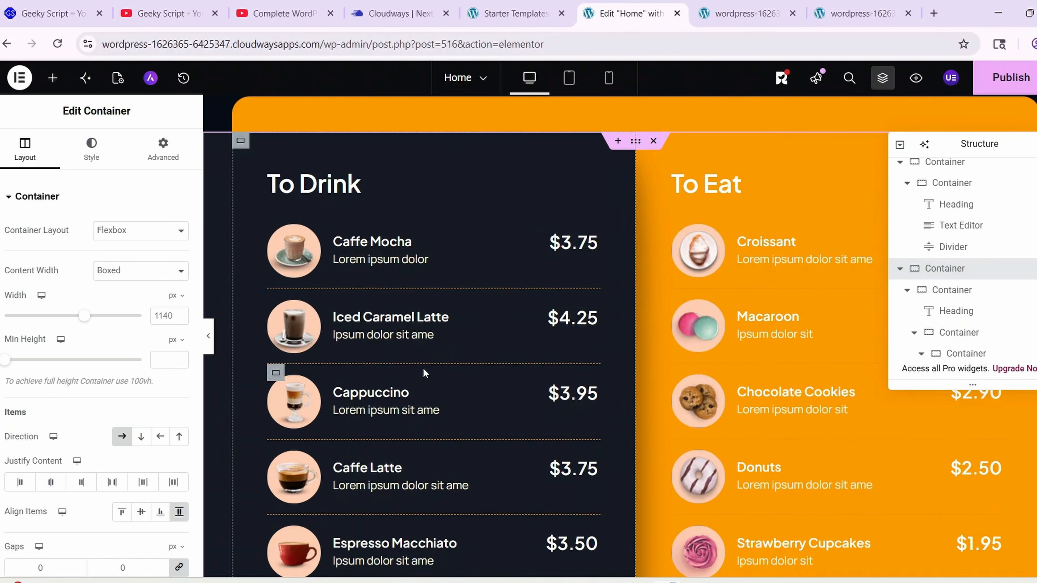
scroll(450, 319, "down", 2)
scroll(409, 419, "up", 2)
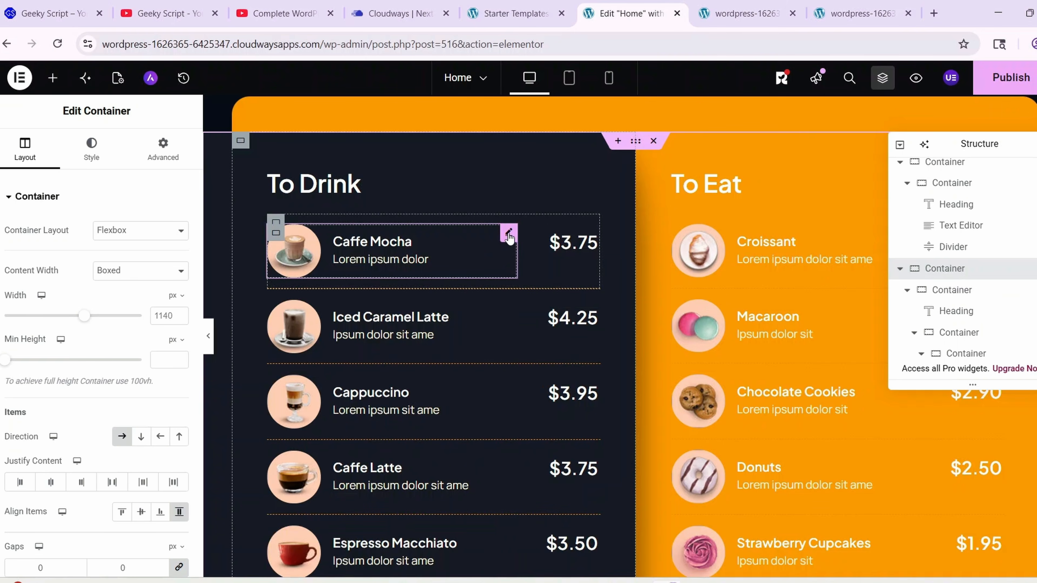
left_click(509, 236)
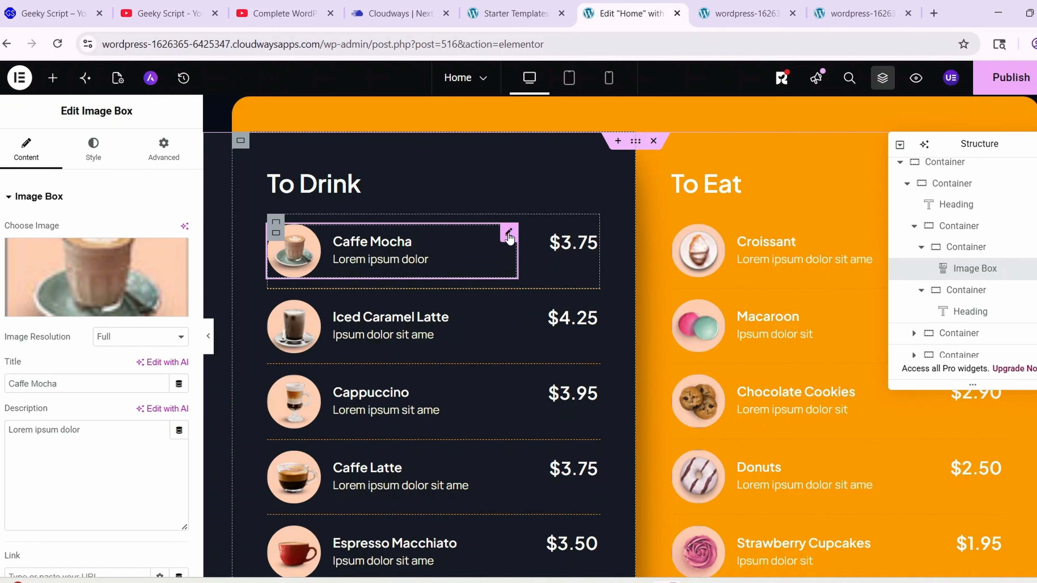
mouse_move(73, 313)
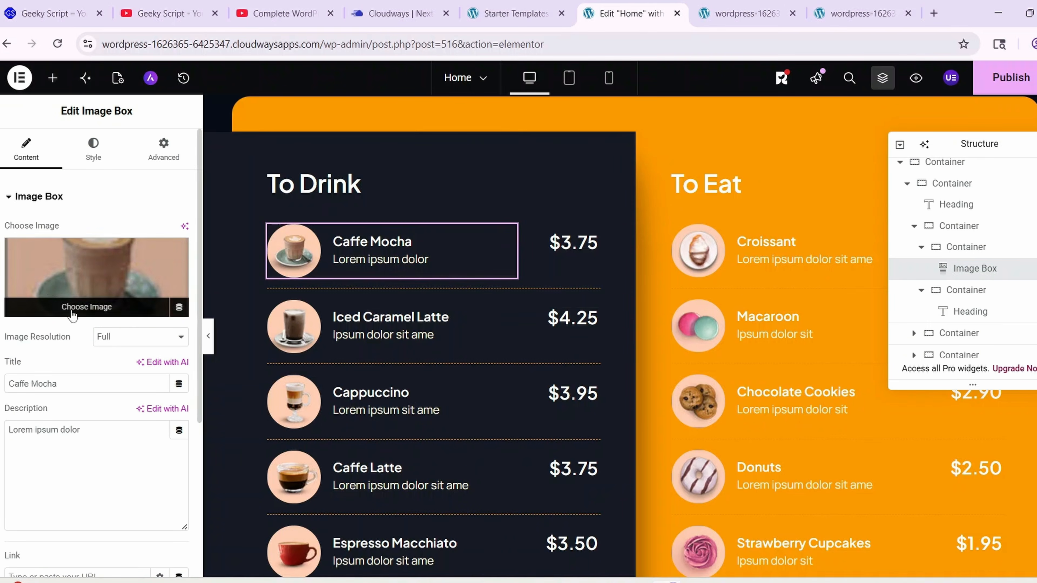
left_click(88, 310)
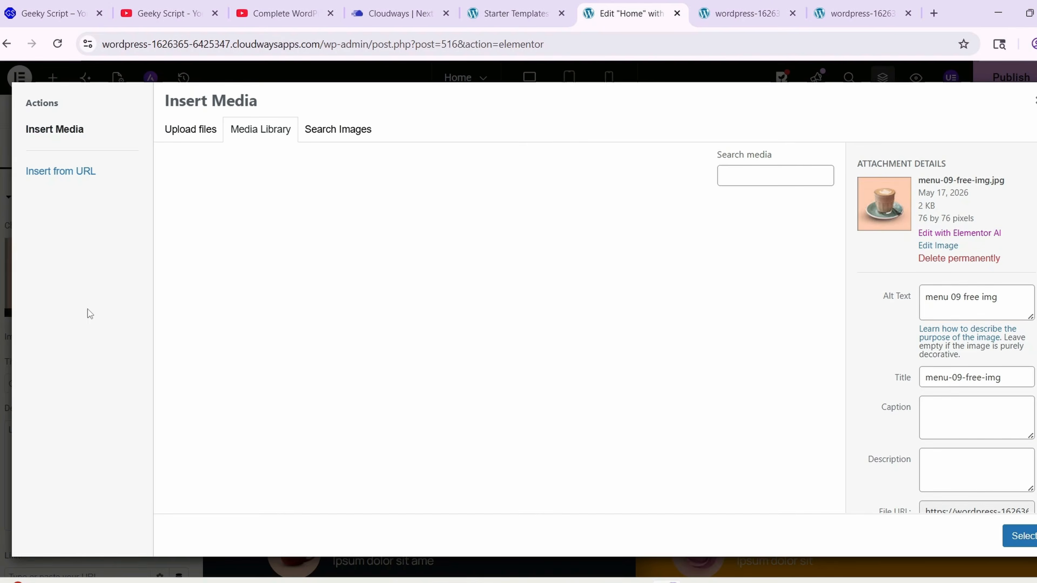
left_click(206, 136)
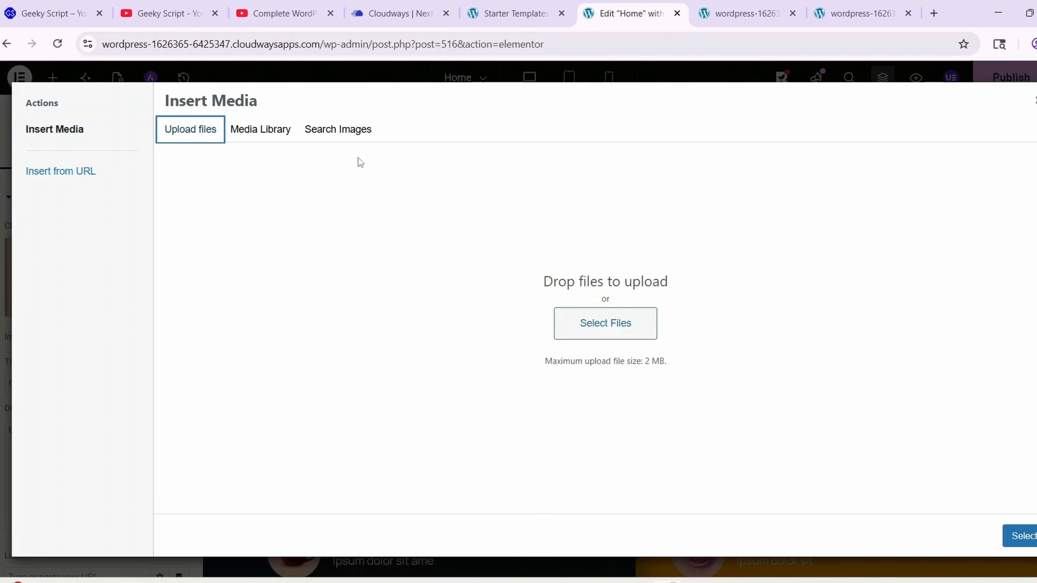
left_click(346, 132)
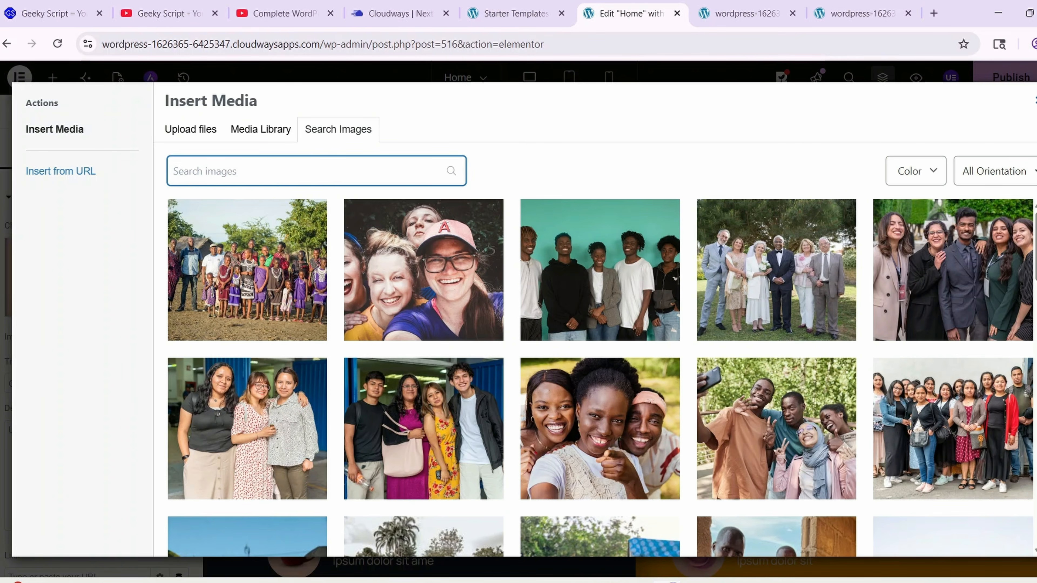
key("Escape")
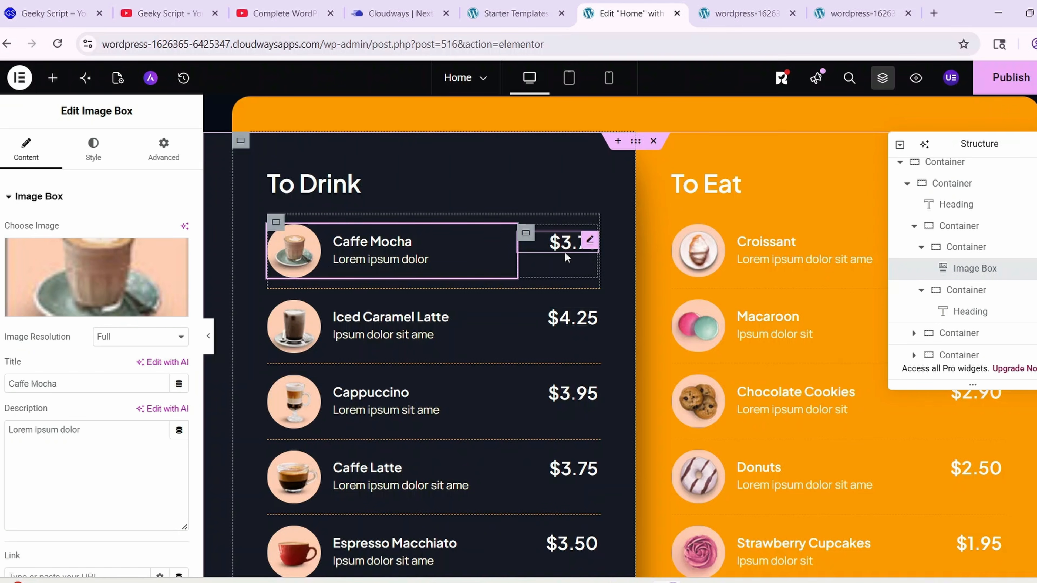
Copy the ₹ symbol from a search and change Caffe Mocha's $3.75 to ₹350
left_click(564, 254)
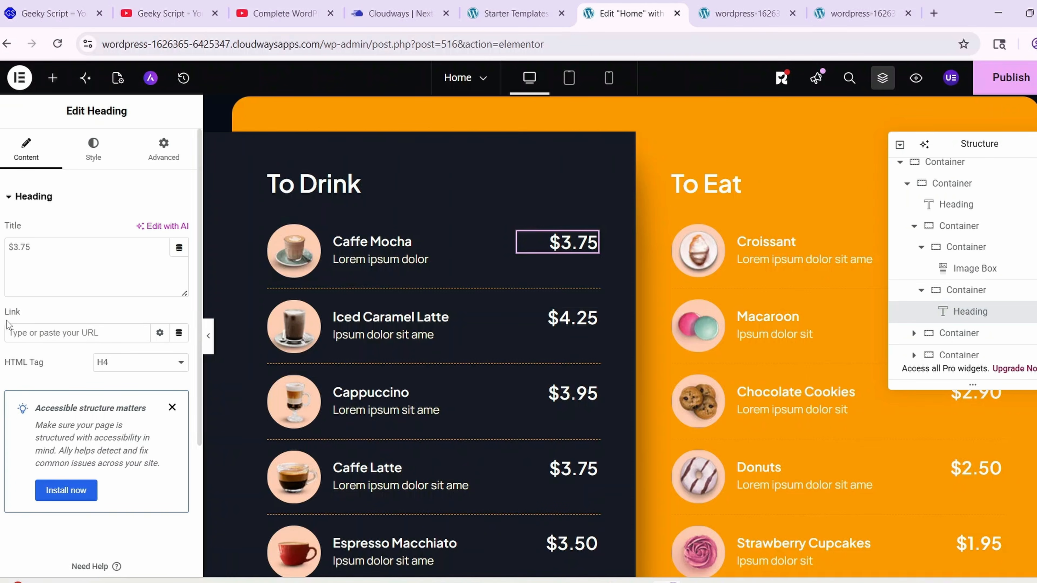
triple_click(83, 252)
left_click(87, 257)
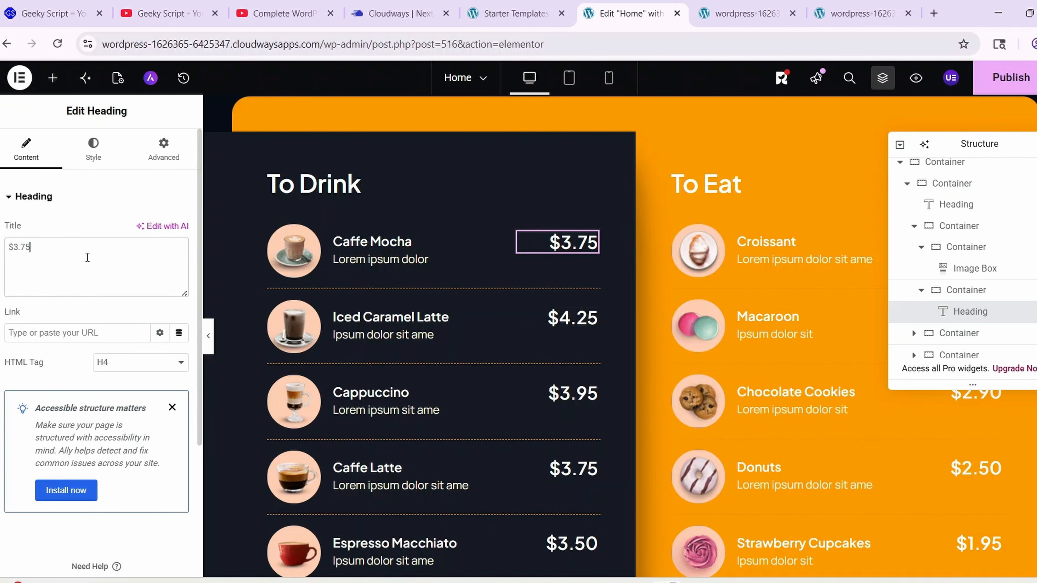
left_click_drag(12, 250, 65, 236)
left_click(58, 243)
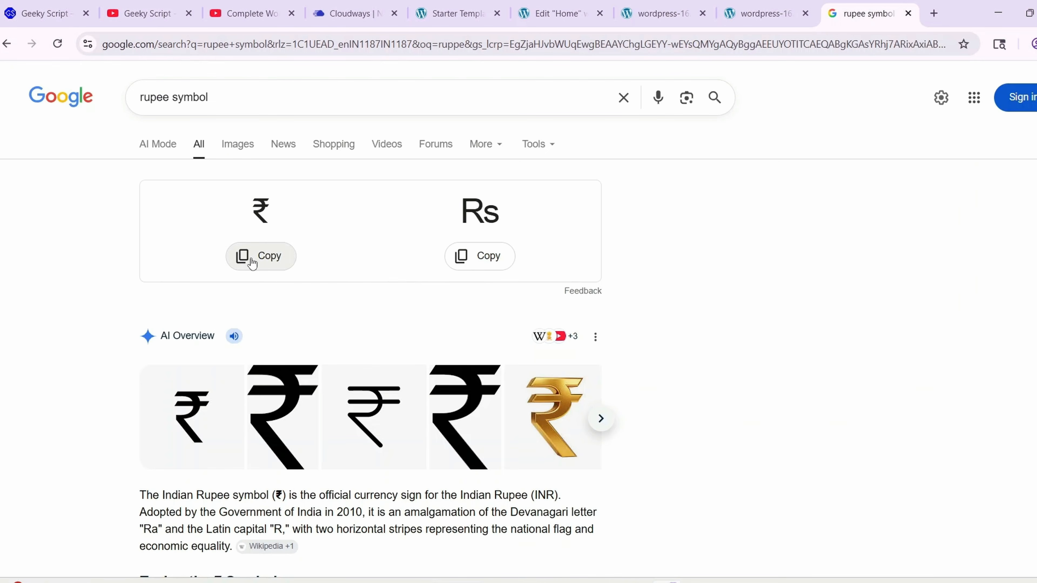
left_click(270, 258)
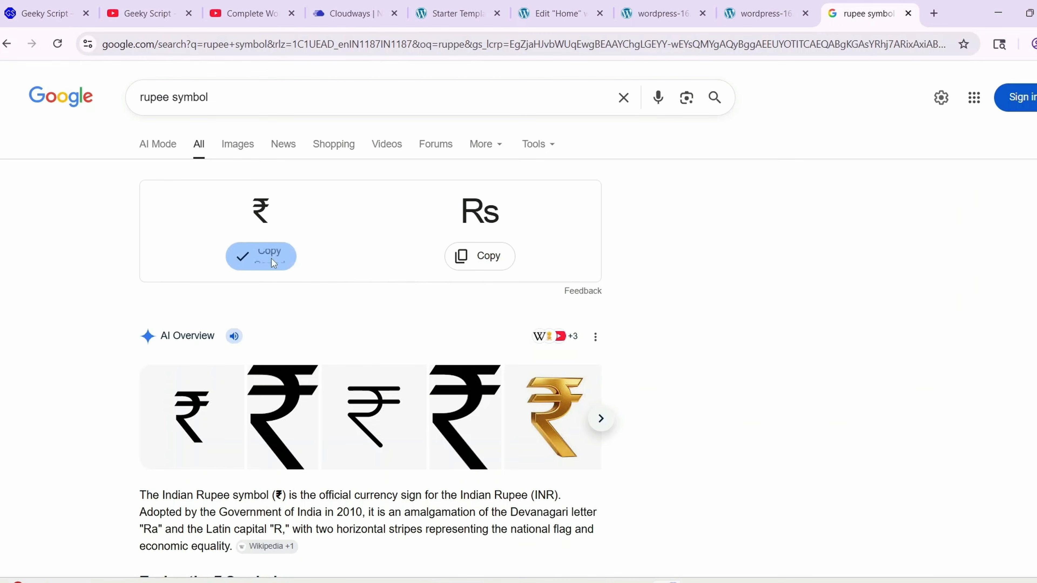
left_click(657, 13)
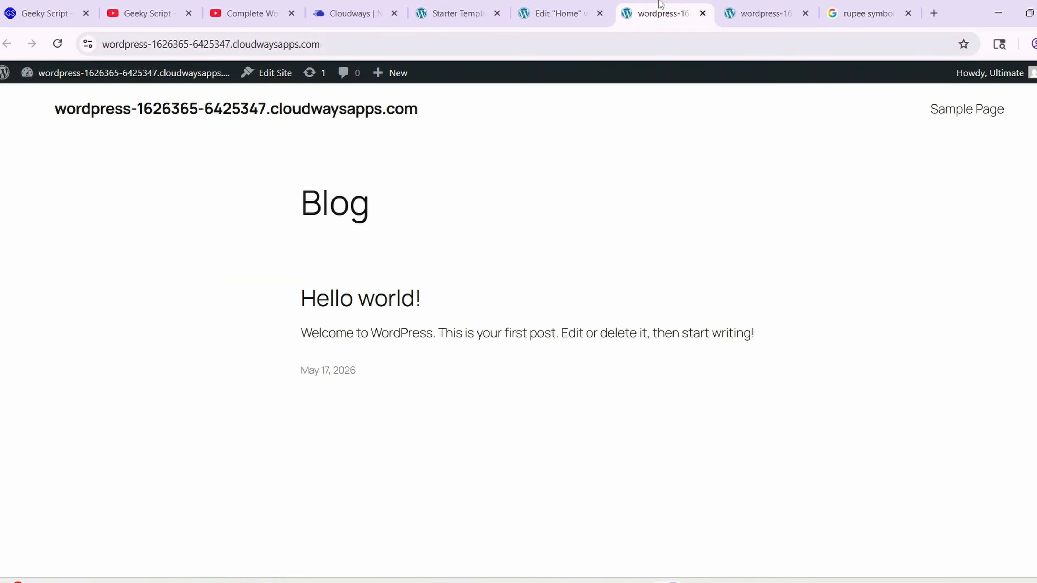
left_click(559, 13)
left_click_drag(7, 248, 57, 244)
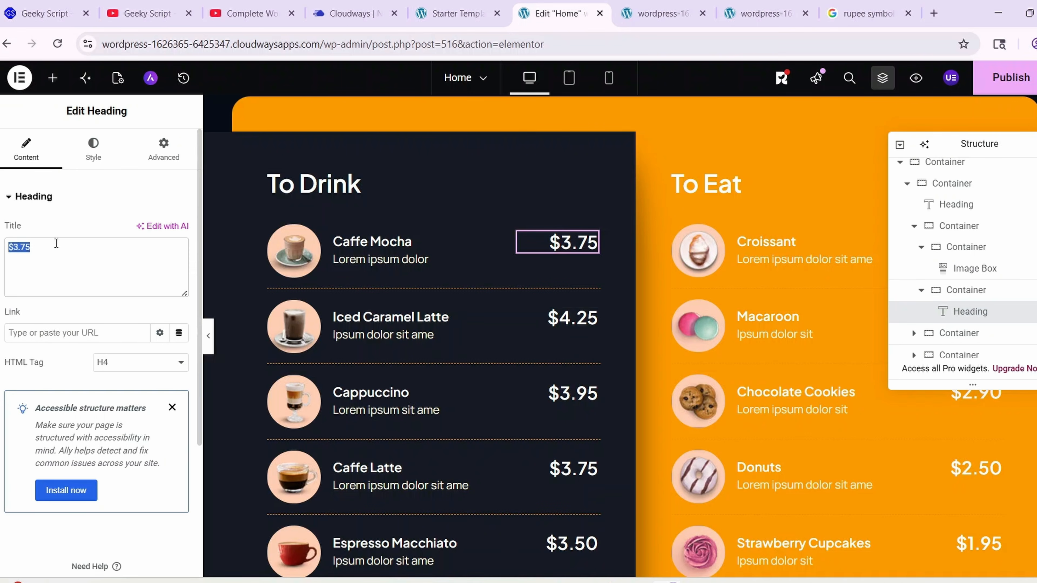
key("ctrl+v")
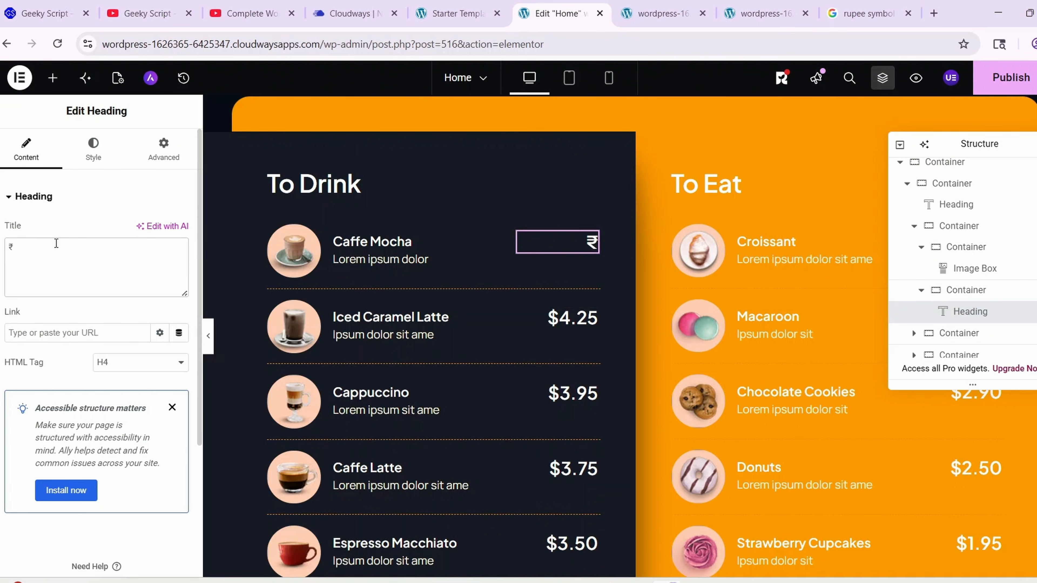
type("350")
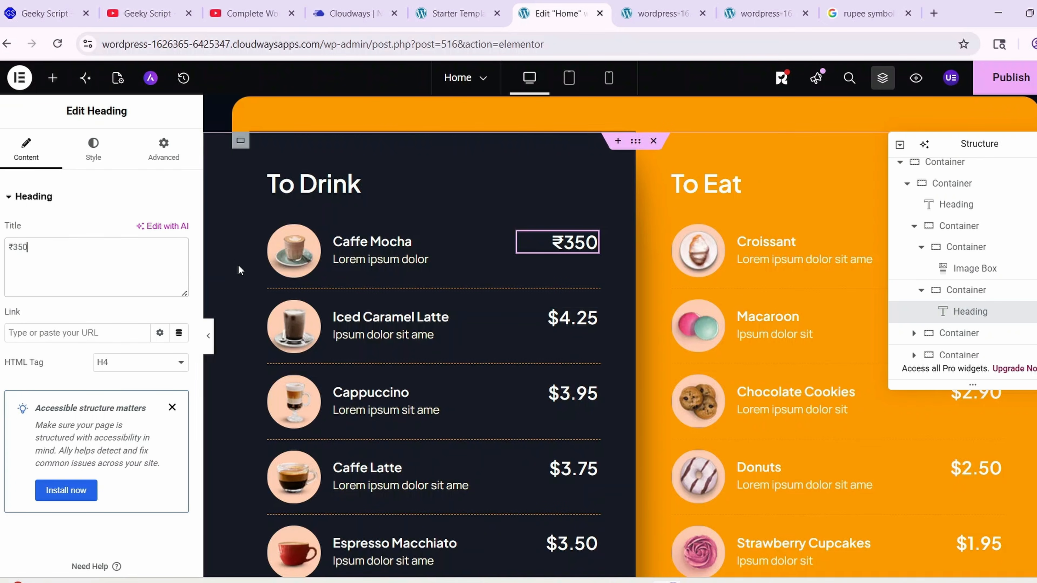
Reprice Iced Caramel Latte to ₹256 and Cappuccino to ₹569
left_click(570, 321)
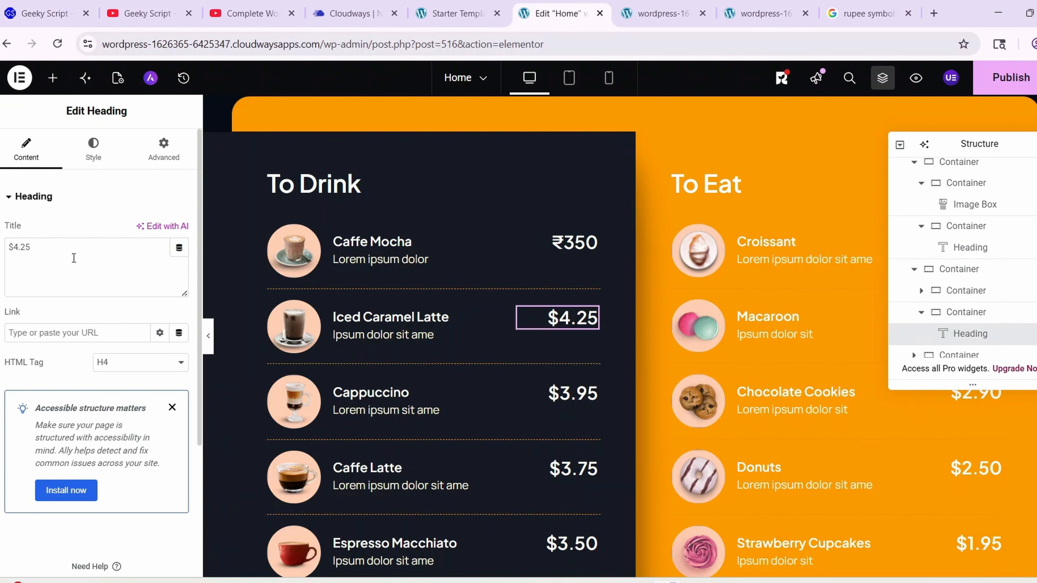
triple_click(25, 247)
key("ctrl+v")
type("256")
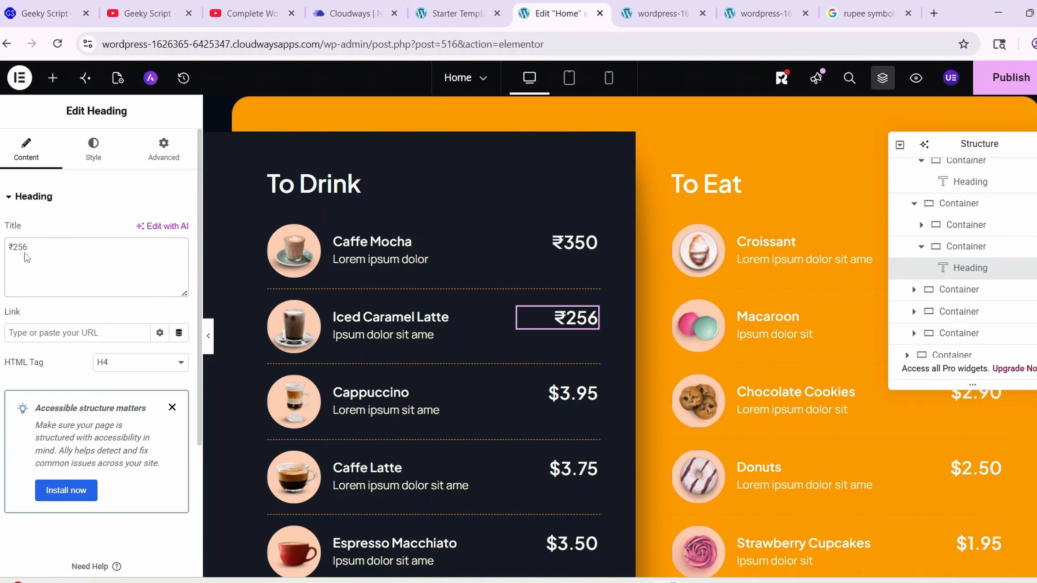
left_click(574, 393)
triple_click(24, 247)
key("ctrl+v")
type("569")
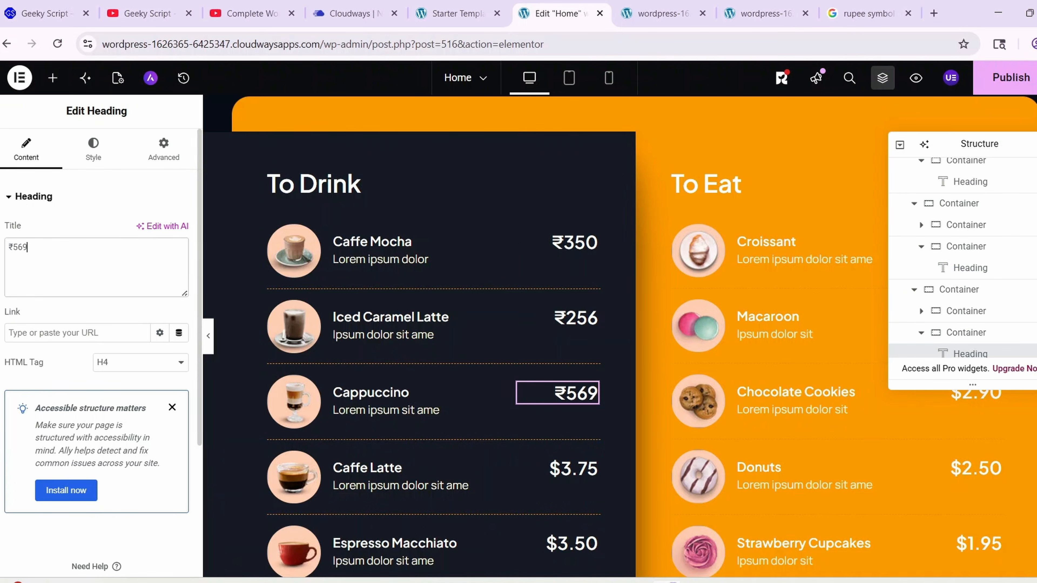
Reprice Caffe Latte to ₹345 and Espresso Macchiato to ₹234
left_click(571, 469)
scroll(448, 388, "down", 2)
triple_click(84, 254)
key("ctrl+v")
type("345")
left_click(572, 473)
triple_click(84, 254)
key("ctrl+v")
type("234")
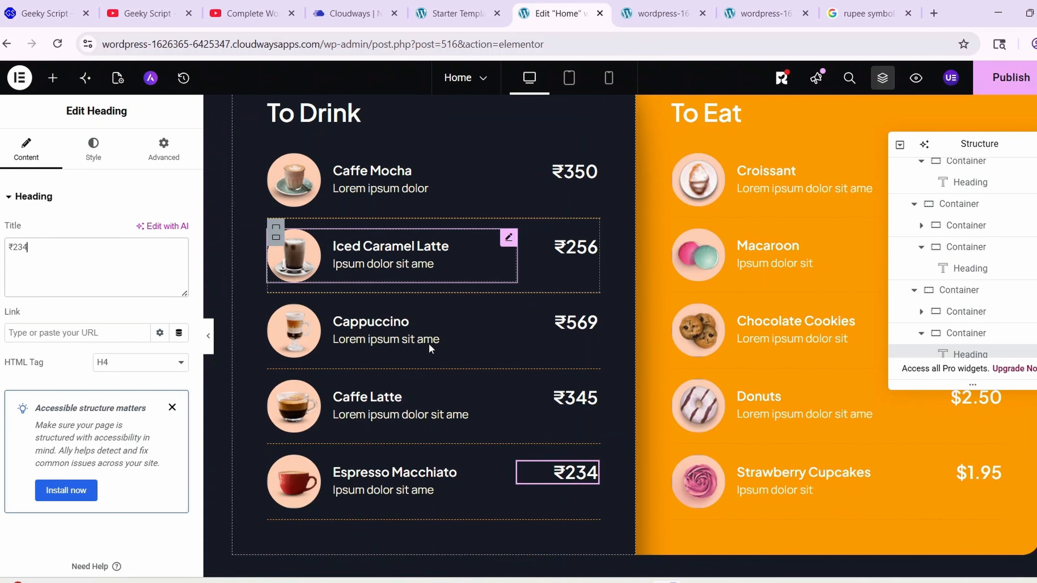
left_click(384, 401)
Rename the Espresso Macchiato drink to Cold Brew
left_click(408, 477)
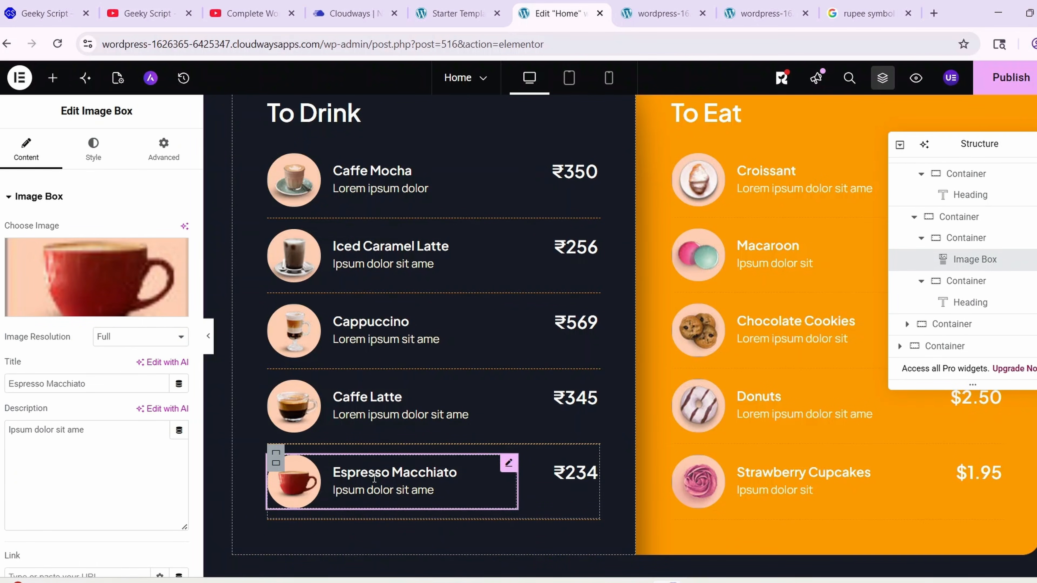
triple_click(122, 385)
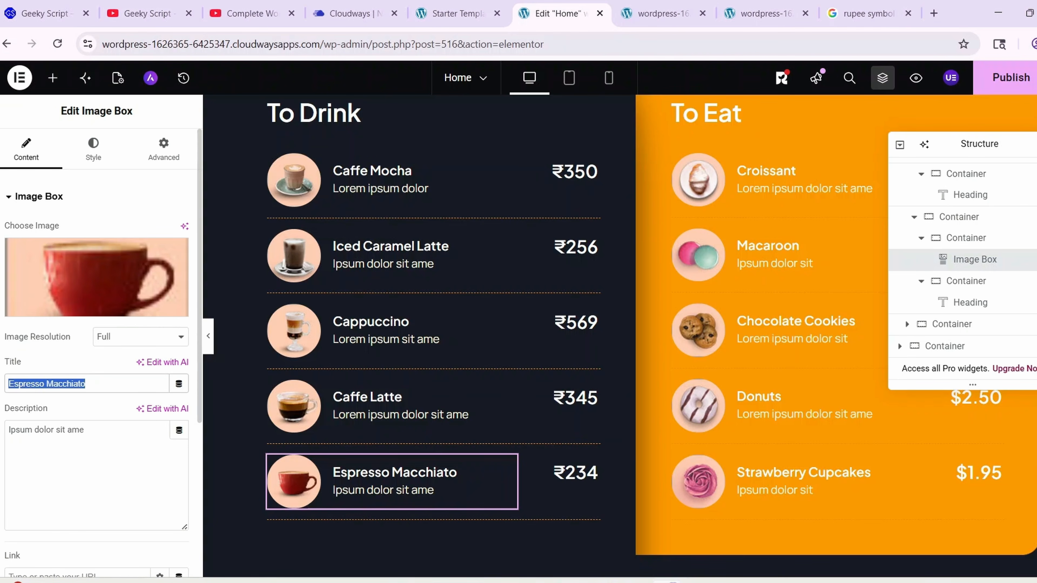
type("Cold Brew")
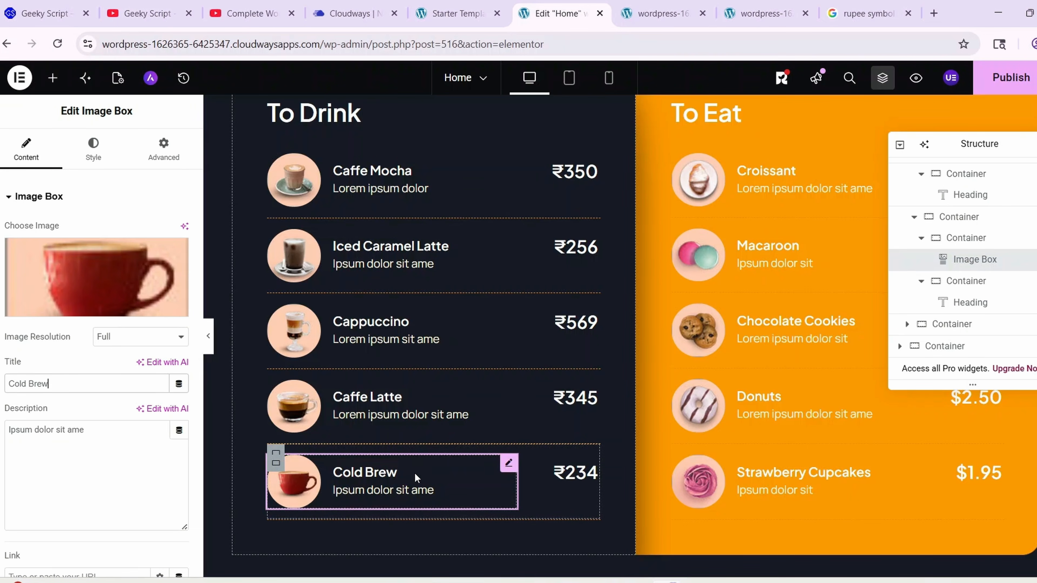
mouse_move(123, 307)
Duplicate the Cold Brew row
scroll(487, 370, "down", 2)
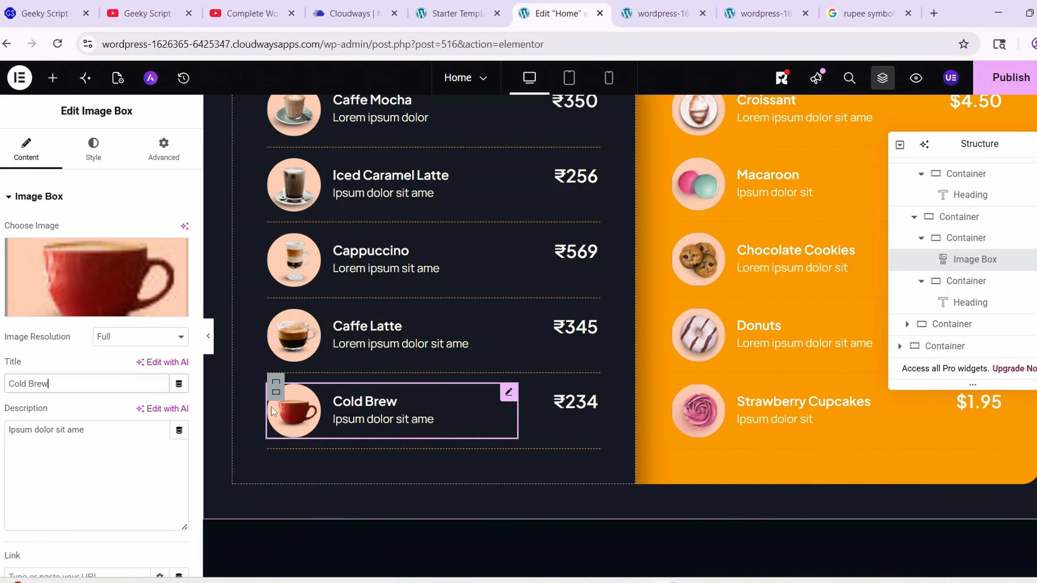
left_click(276, 384)
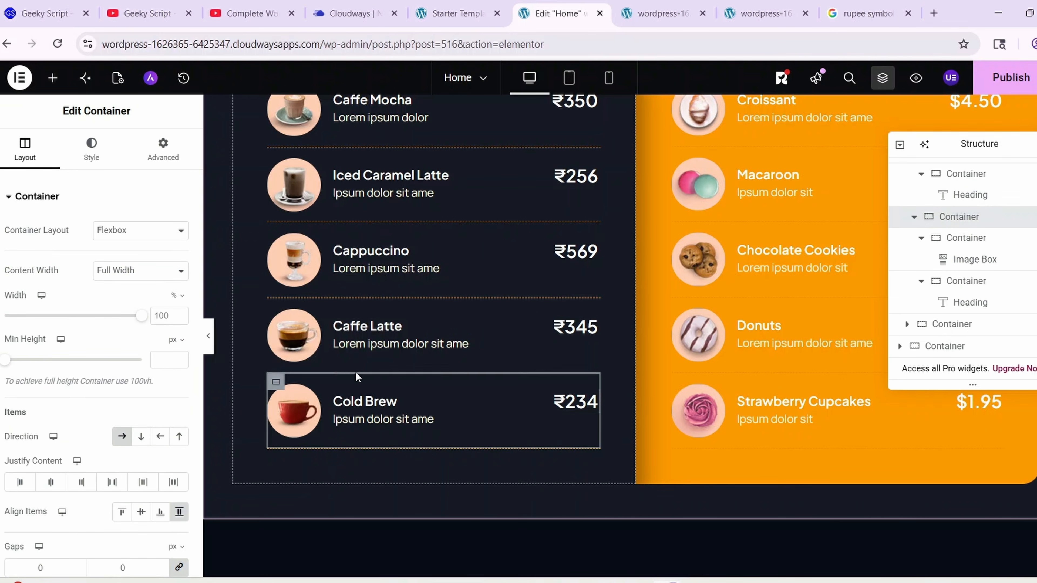
right_click(274, 384)
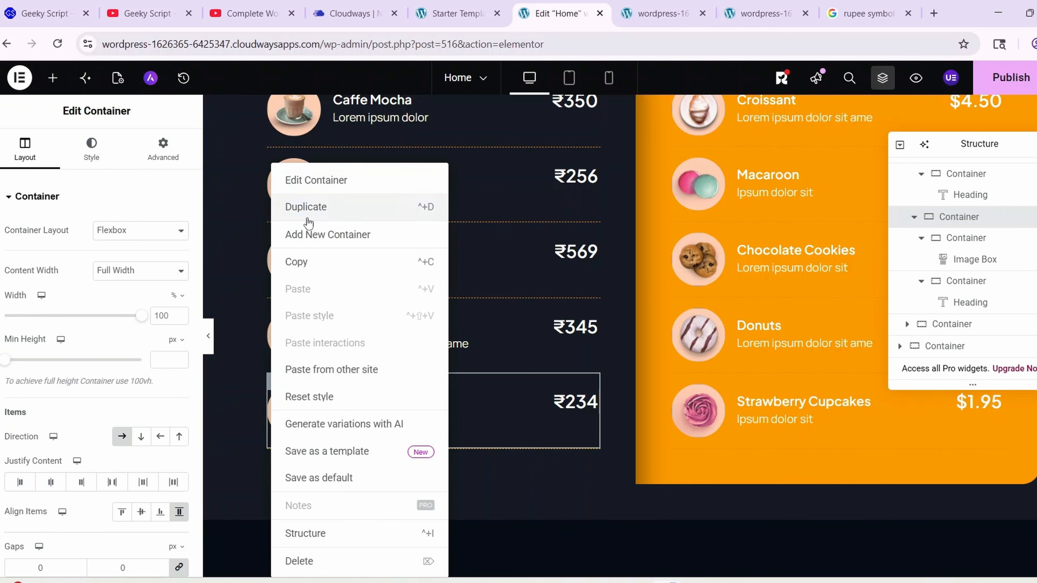
left_click(316, 207)
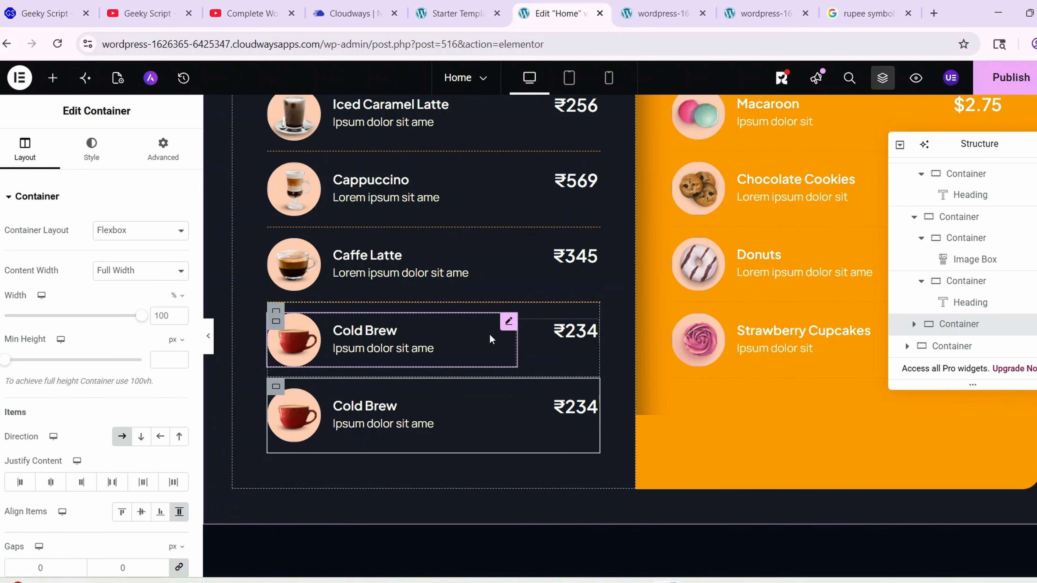
Retitle the copied drink Hot Chocolate and set its price to ₹356
left_click(363, 407)
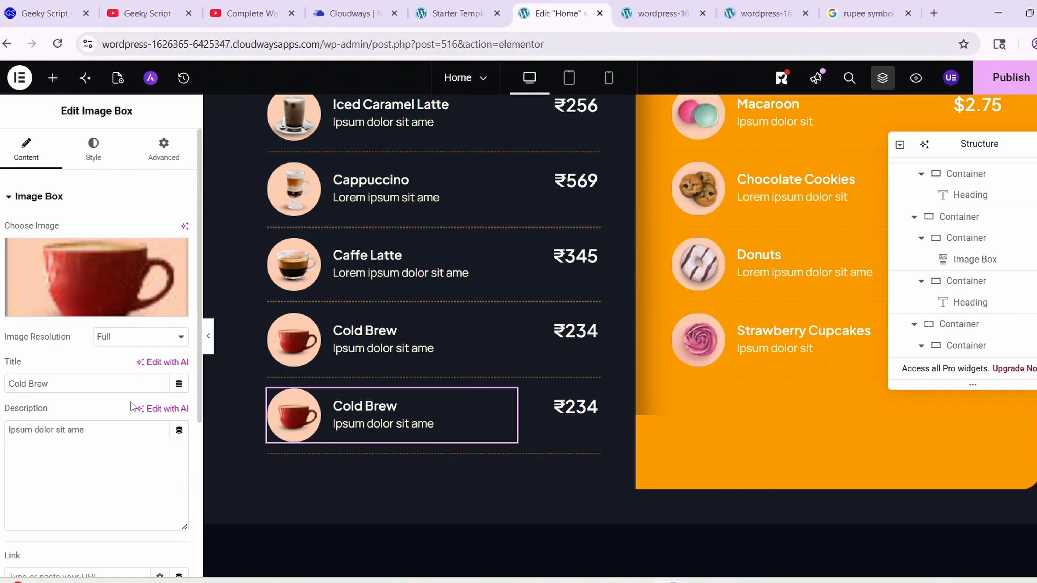
key("ctrl+a")
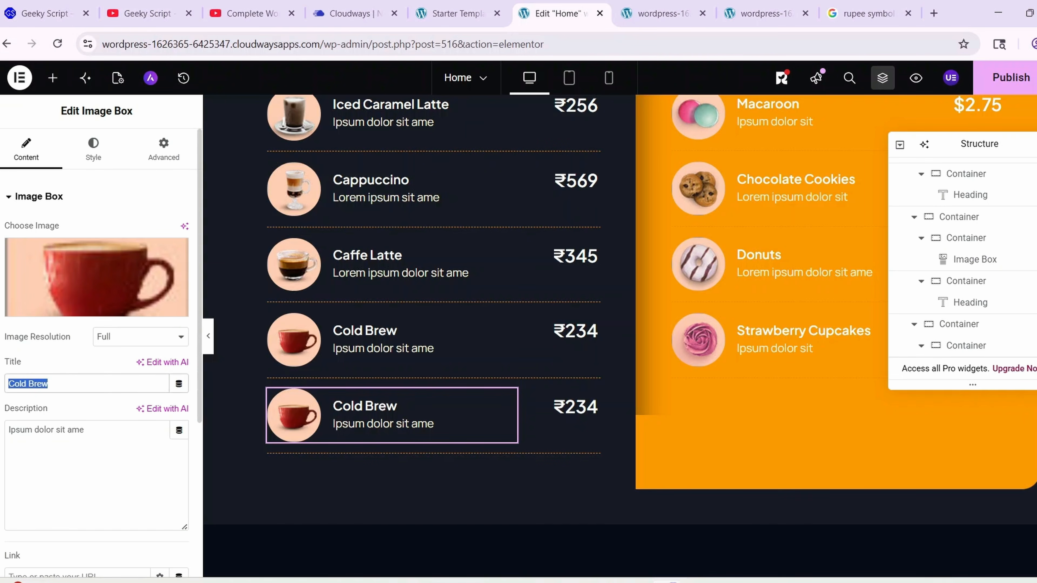
type("Hot")
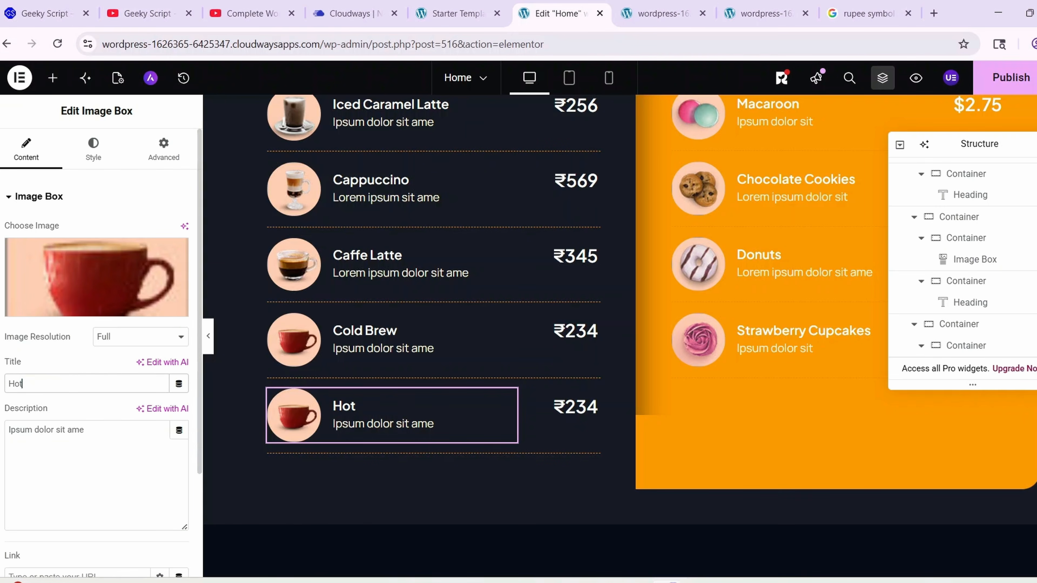
type(" Chocolate")
left_click(95, 445)
key("ctrl+a")
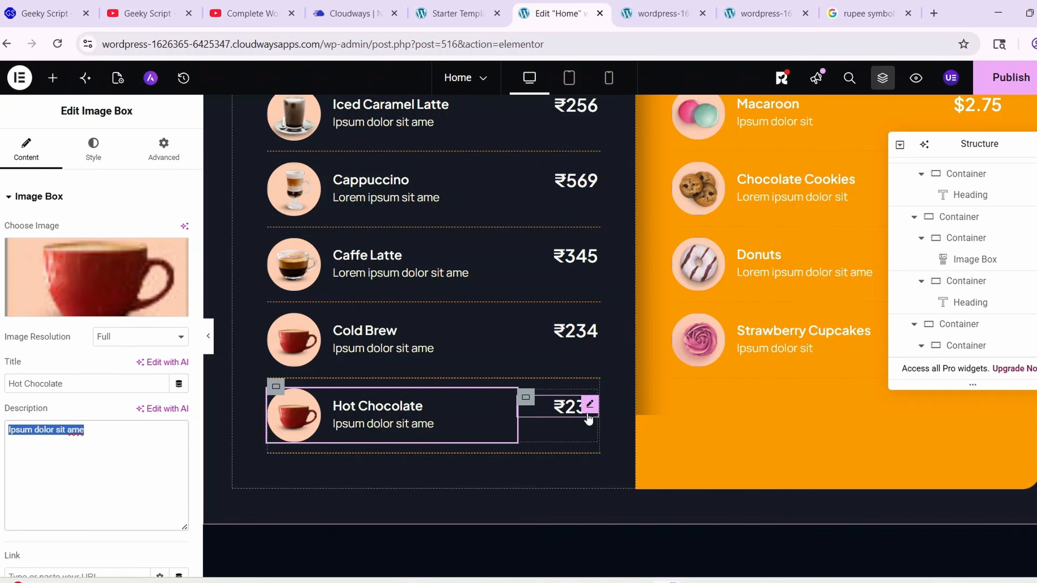
left_click(589, 413)
double_click(22, 247)
type("356")
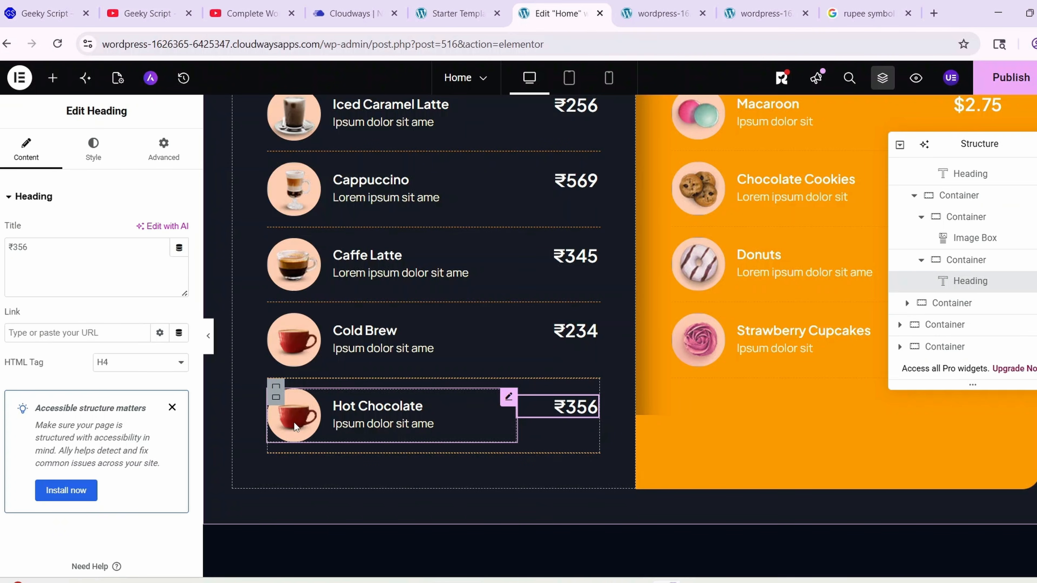
Give Hot Chocolate the first image found by searching 'hot chocolate icon'
left_click(301, 415)
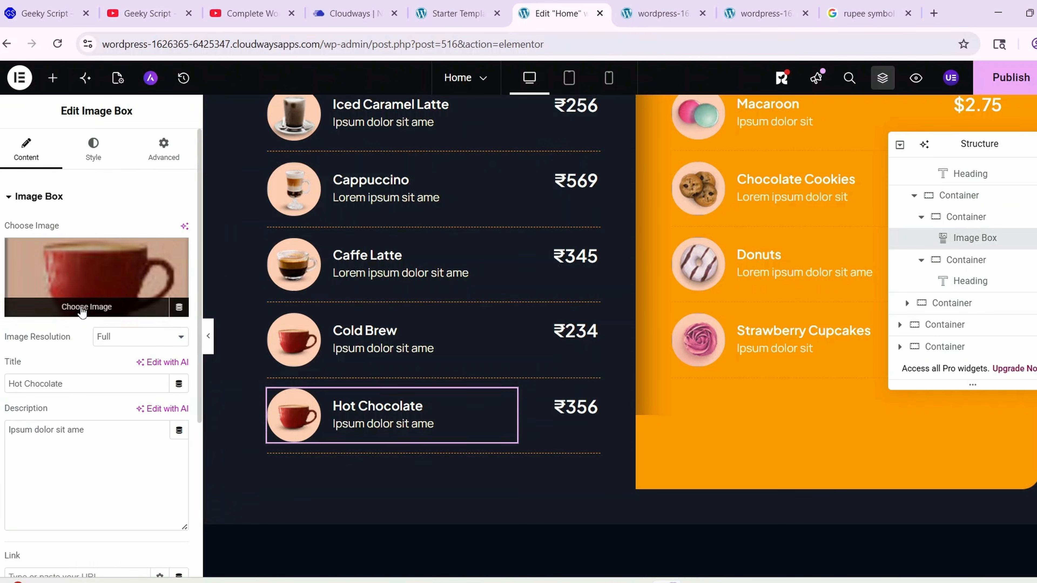
left_click(83, 308)
type("hot chocolate icon")
scroll(308, 394, "down", 5)
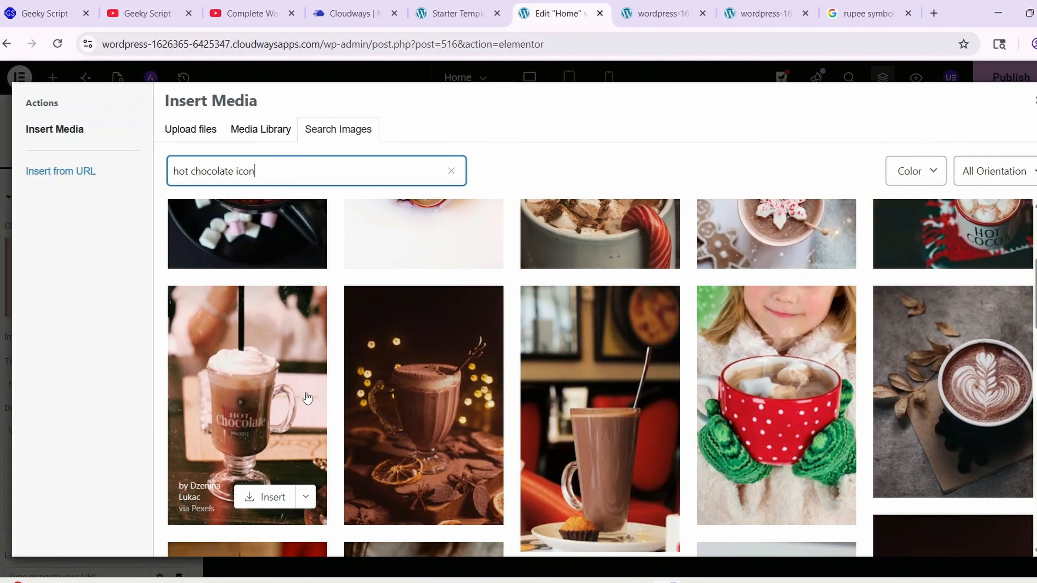
scroll(308, 398, "down", 2)
scroll(304, 399, "up", 7)
left_click(261, 313)
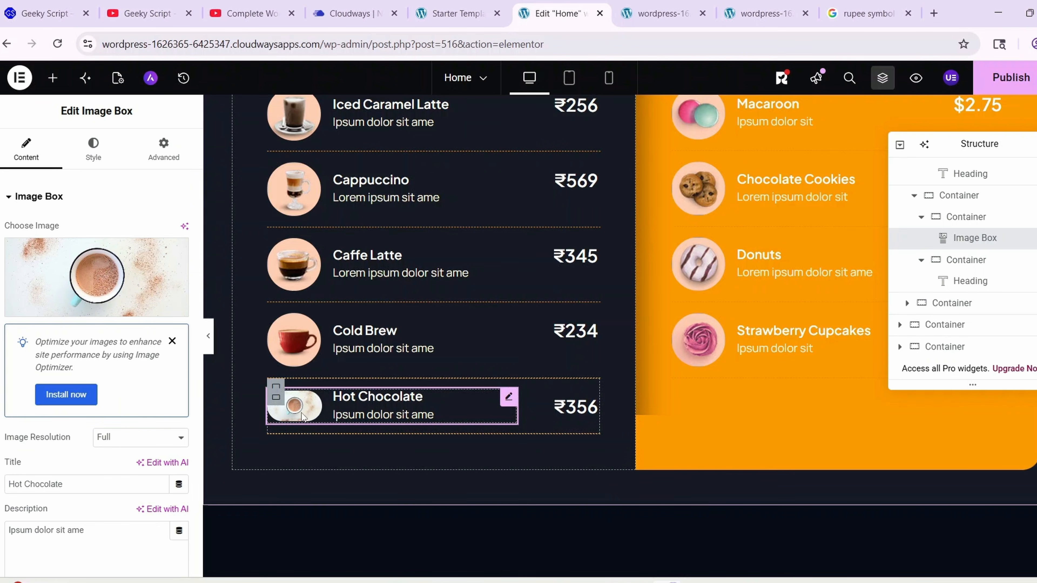
scroll(596, 461, "up", 5)
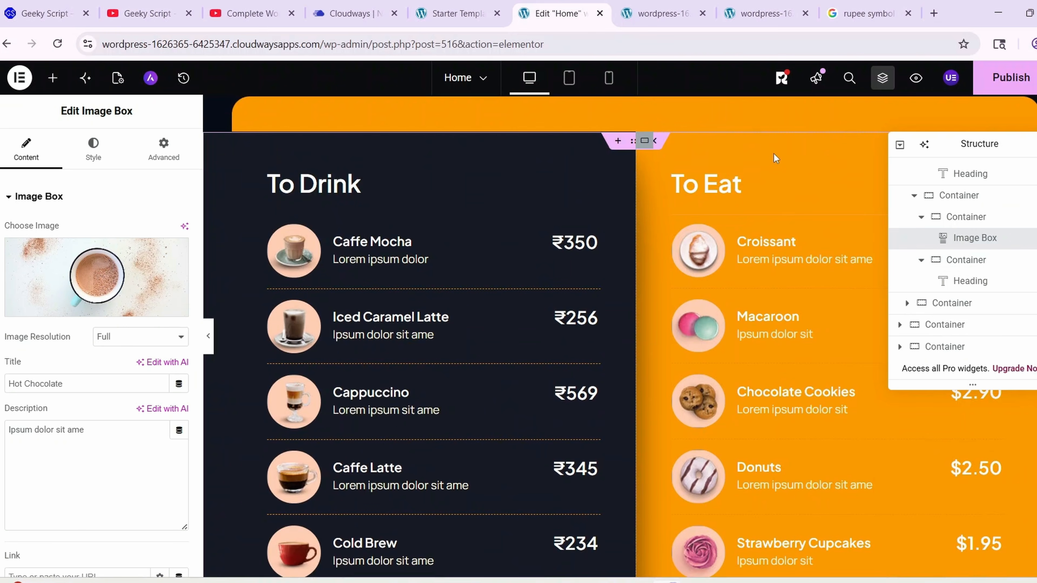
Rename Croissant to Avocado Toast and change its $4.50 price to ₹450
scroll(770, 357, "down", 2)
left_click_drag(930, 144, 459, 148)
scroll(794, 300, "up", 2)
left_click(787, 237)
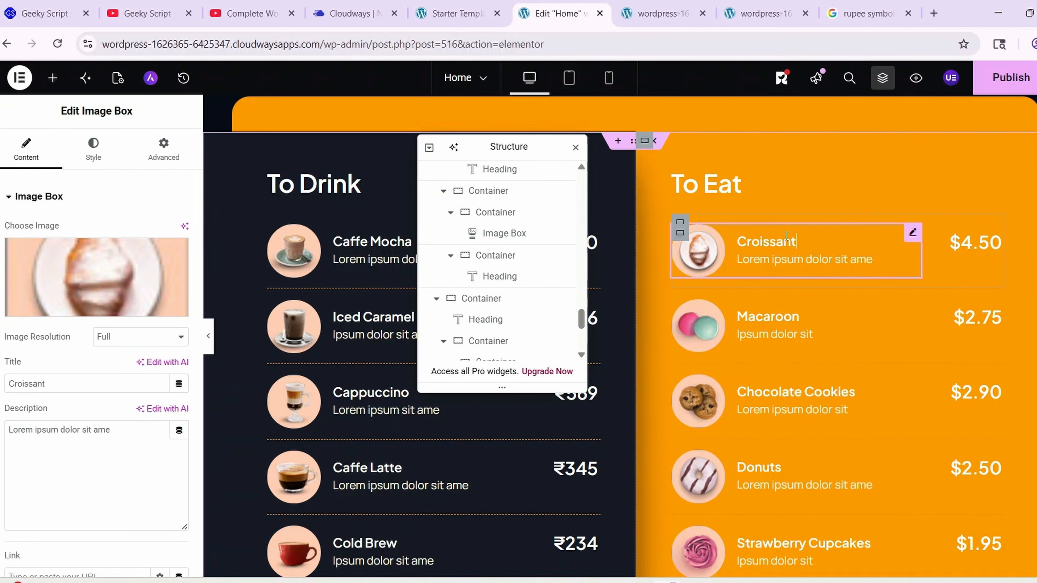
left_click_drag(65, 386, 3, 385)
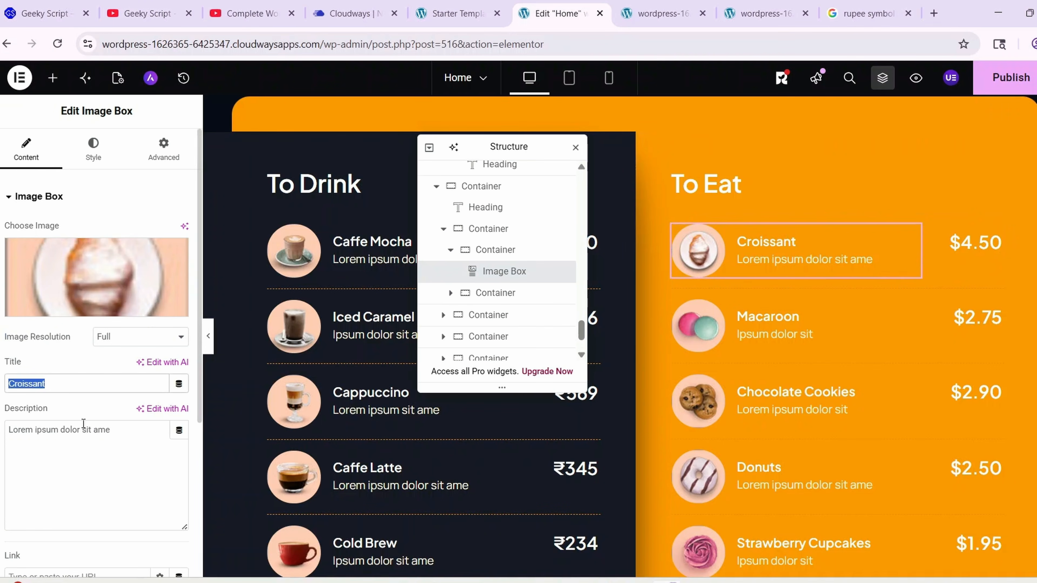
left_click_drag(140, 430, 7, 430)
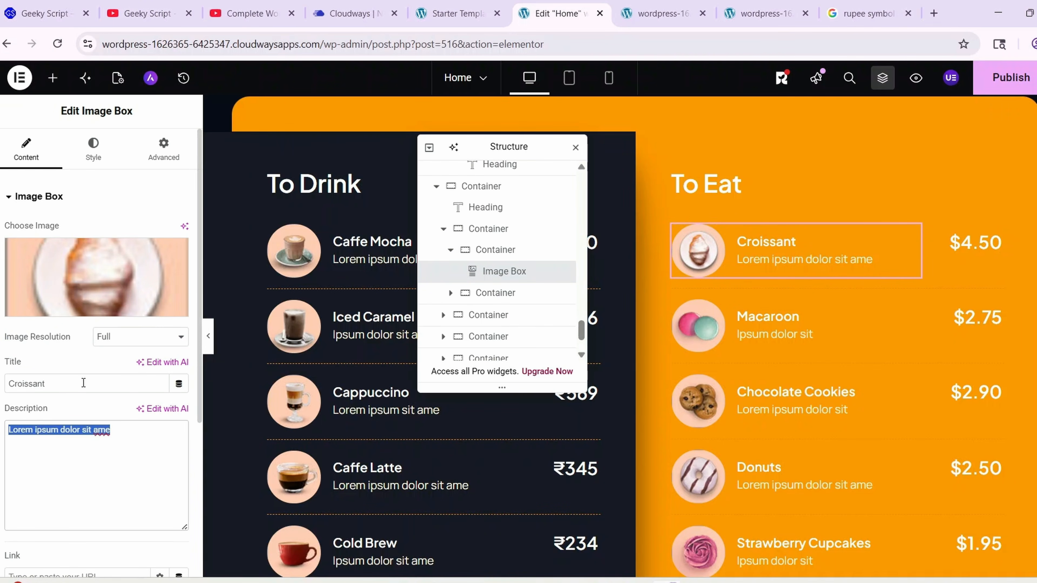
left_click_drag(93, 376, 4, 384)
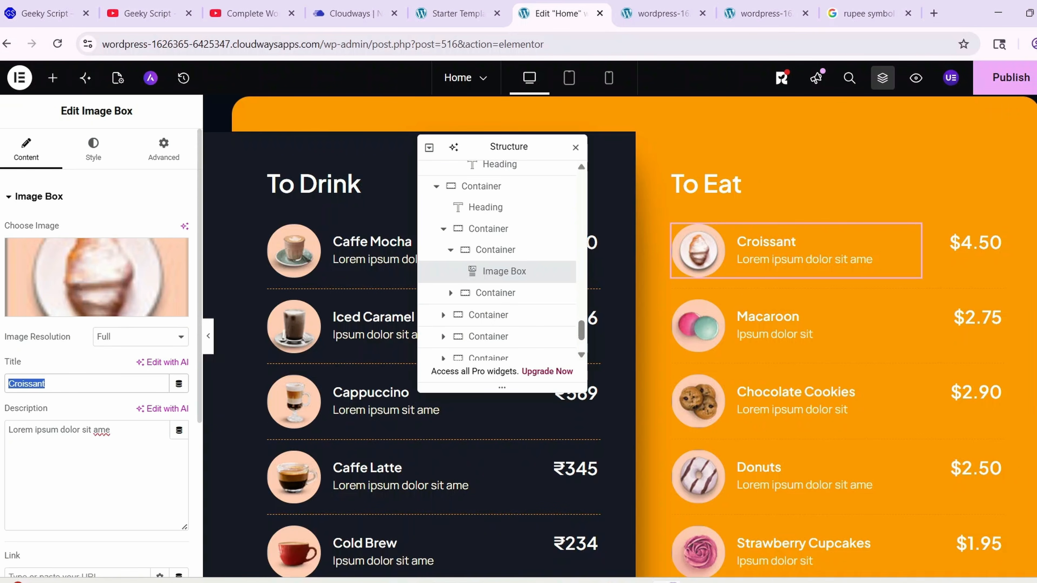
type("Avocado Toast")
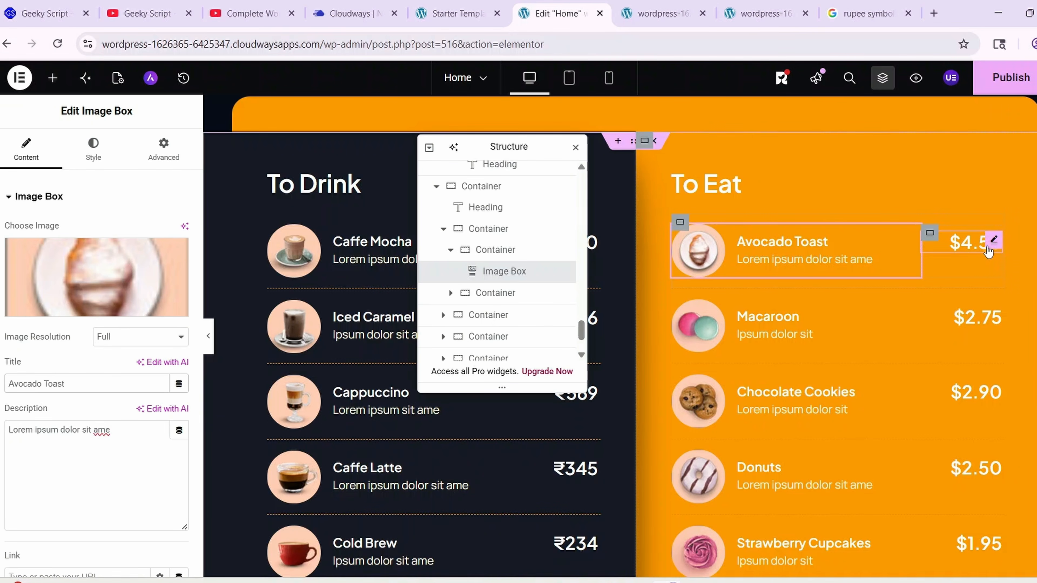
left_click(982, 243)
left_click_drag(72, 250, 7, 247)
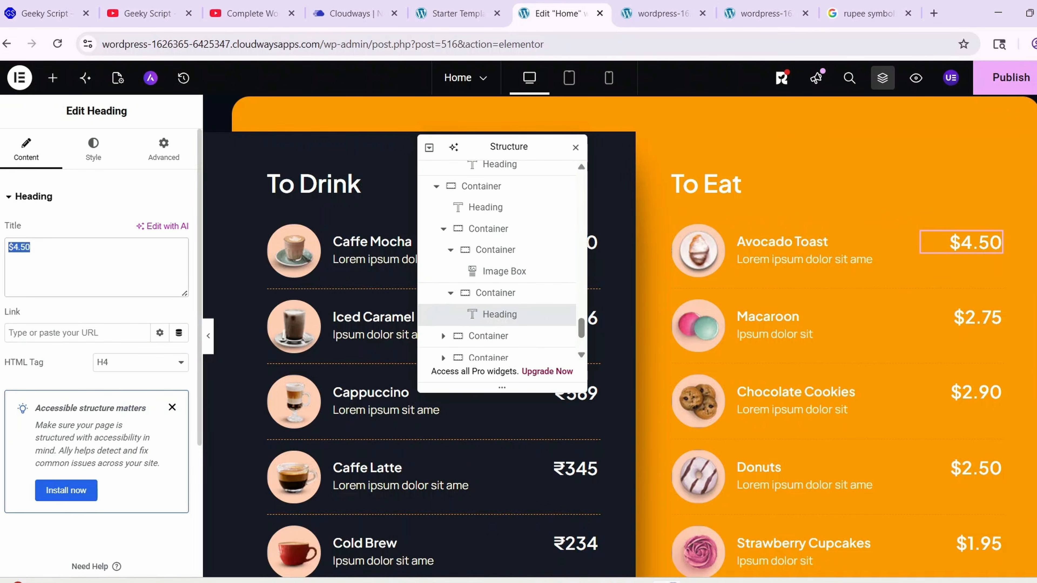
type("₹")
type("450")
scroll(913, 238, "down", 1)
Rename Macaroon to Breakfast Burrito and change its $2.75 price to ₹667
left_click(913, 239)
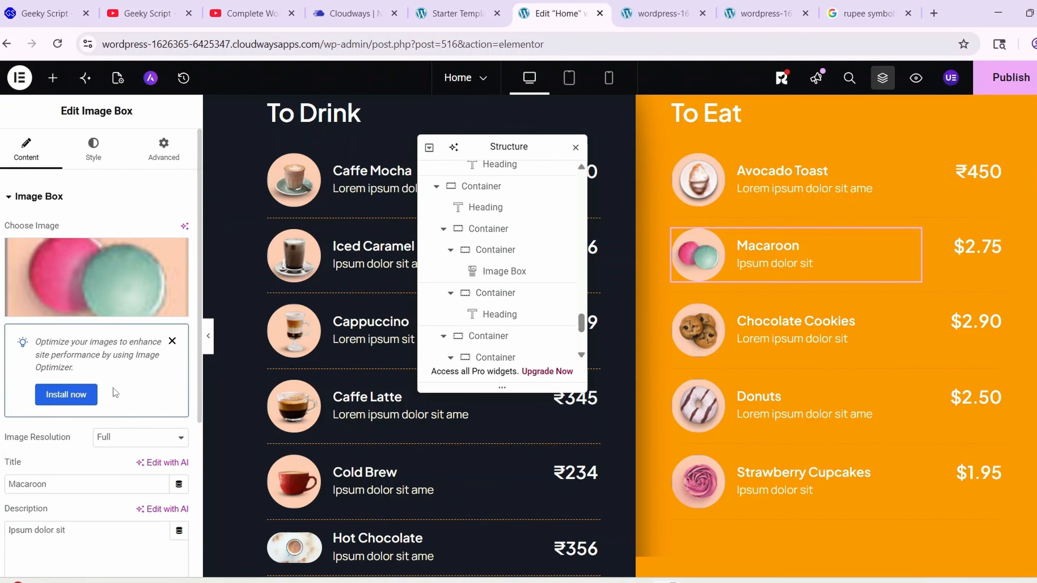
double_click(27, 384)
type("Breakfast")
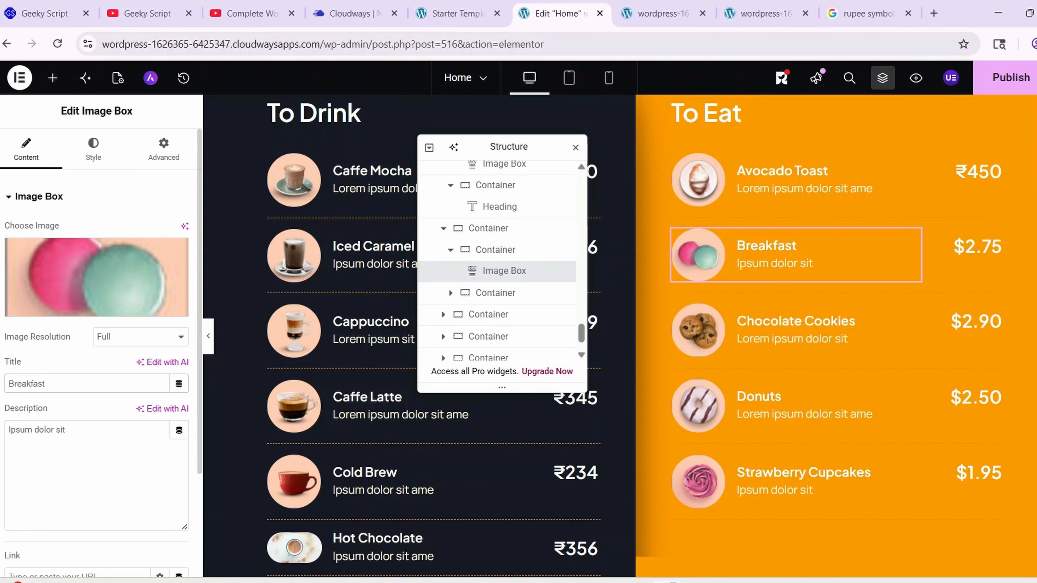
type(" Bufrrito")
left_click(98, 450)
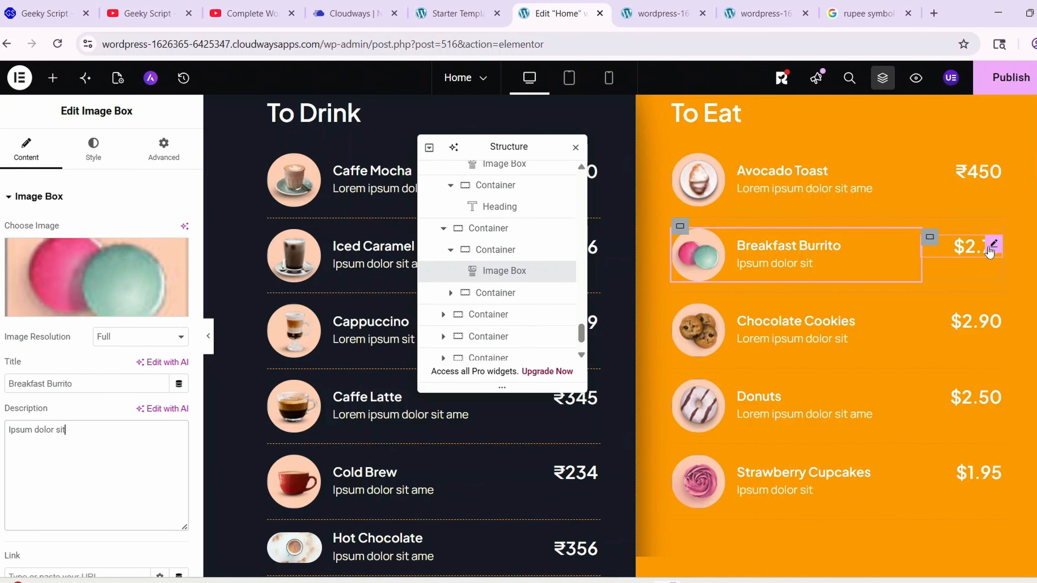
left_click(990, 252)
left_click_drag(97, 275, 5, 267)
type("₹")
type("667")
scroll(858, 392, "down", 2)
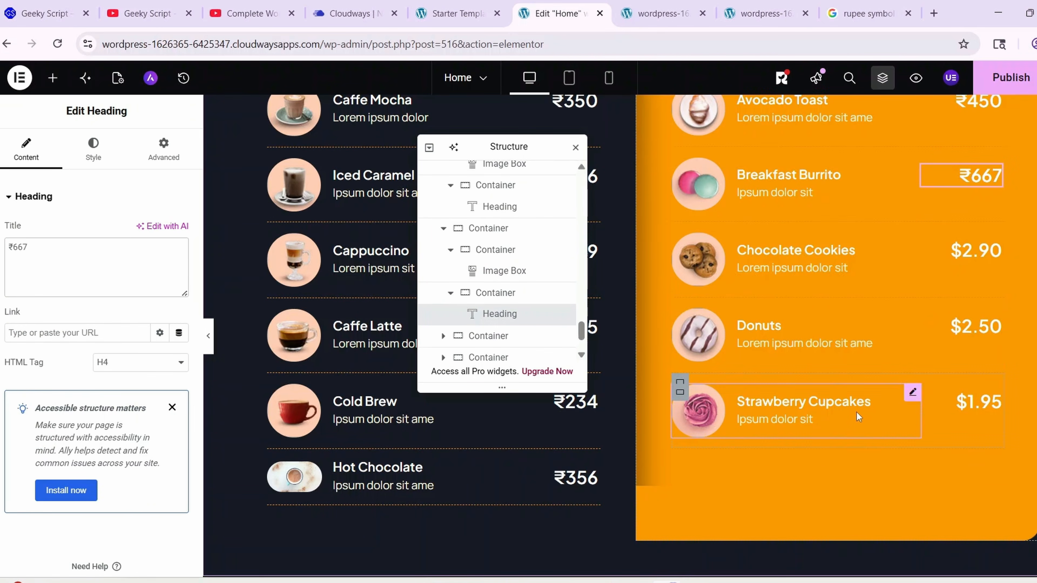
left_click(679, 383)
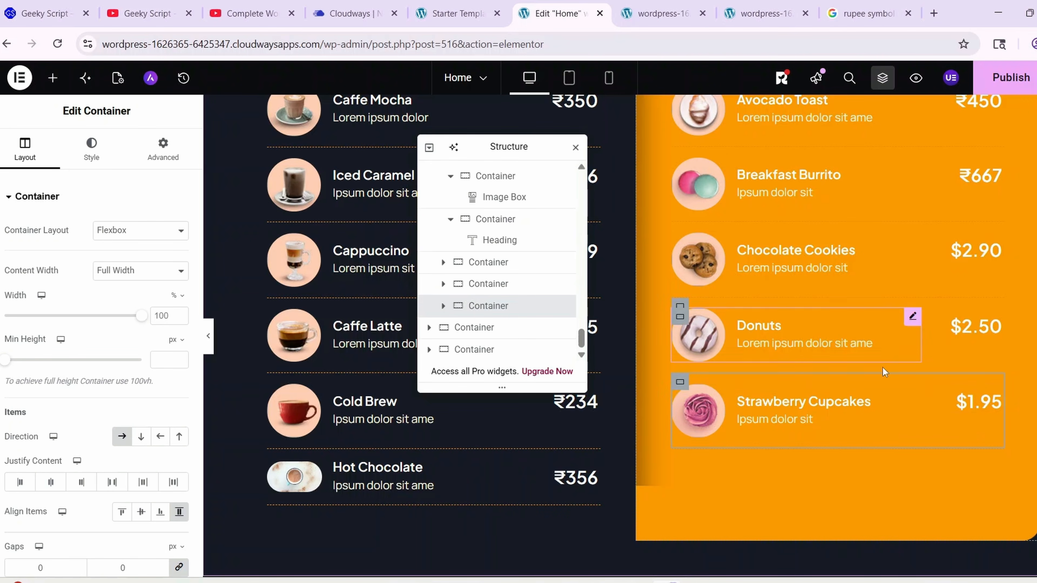
Duplicate the Strawberry Cupcakes item as a new Blueberry Muffin item priced 567
right_click(681, 383)
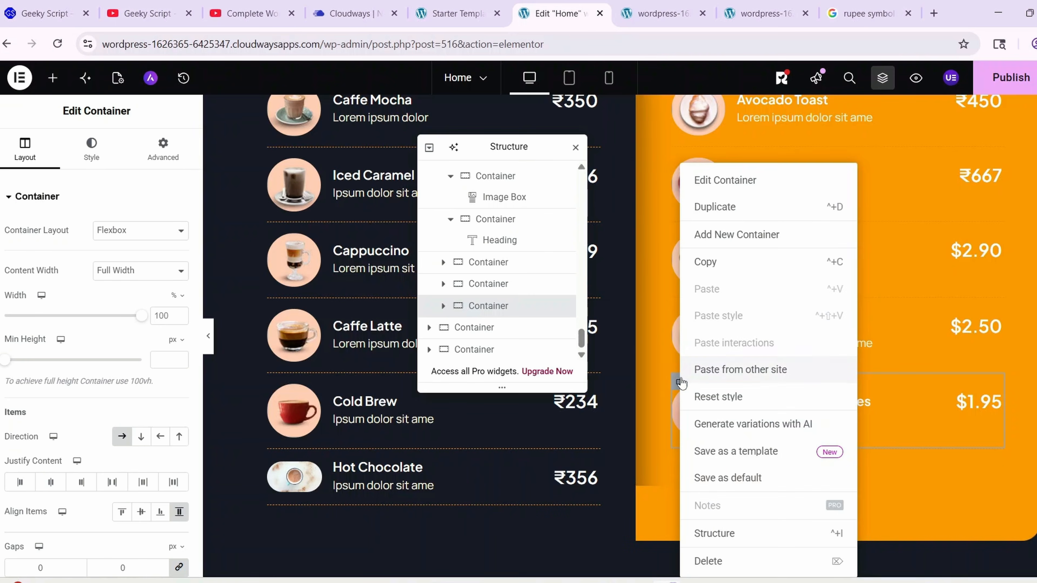
left_click(728, 208)
scroll(852, 372, "down", 3)
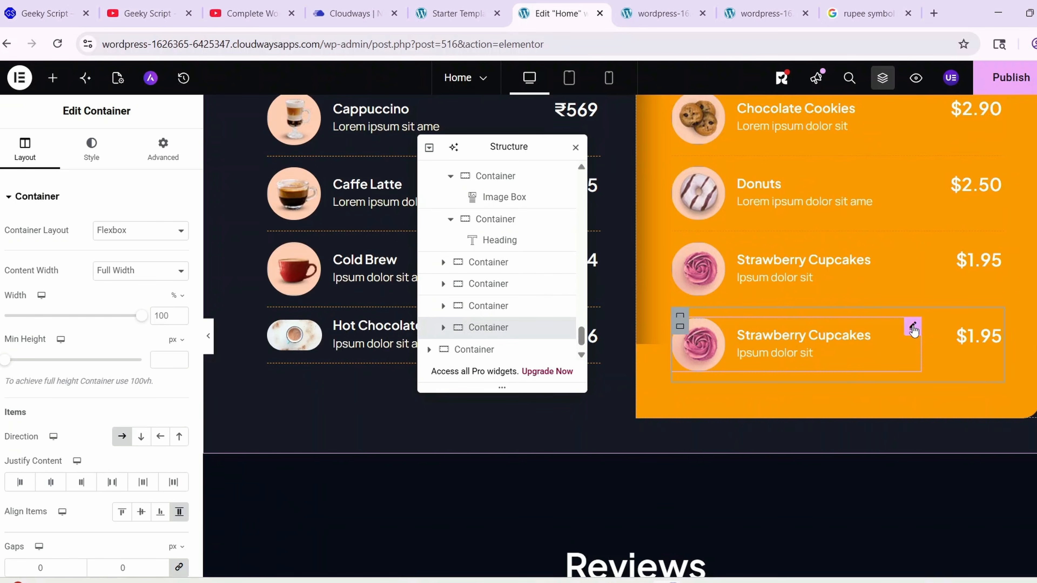
left_click(912, 327)
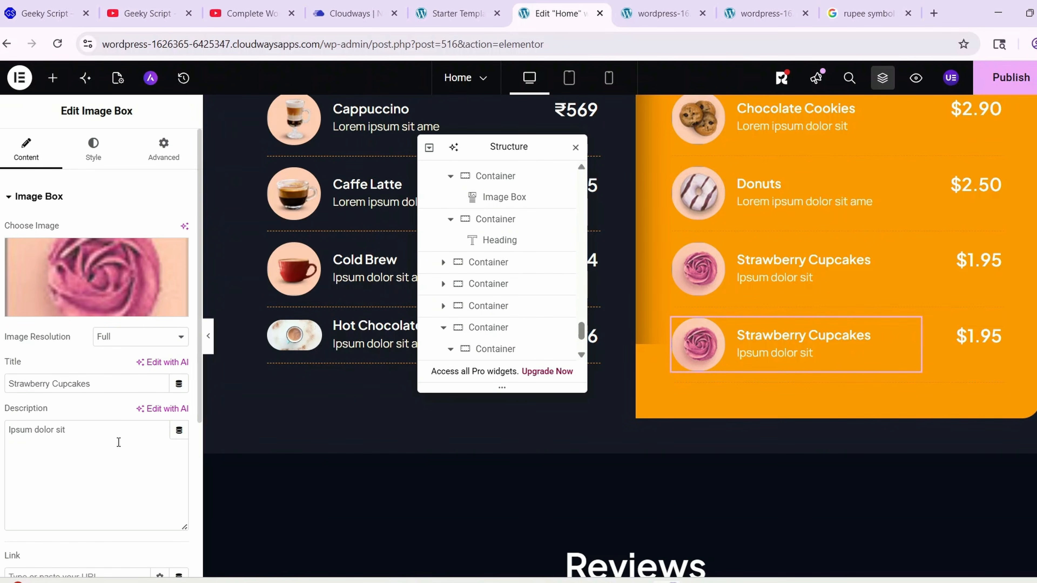
triple_click(130, 383)
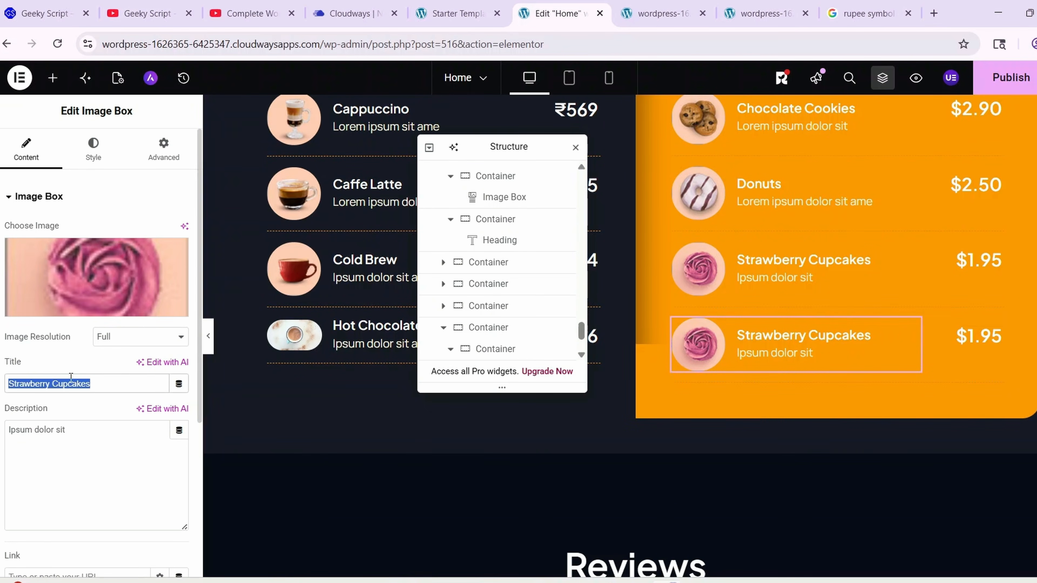
type("B")
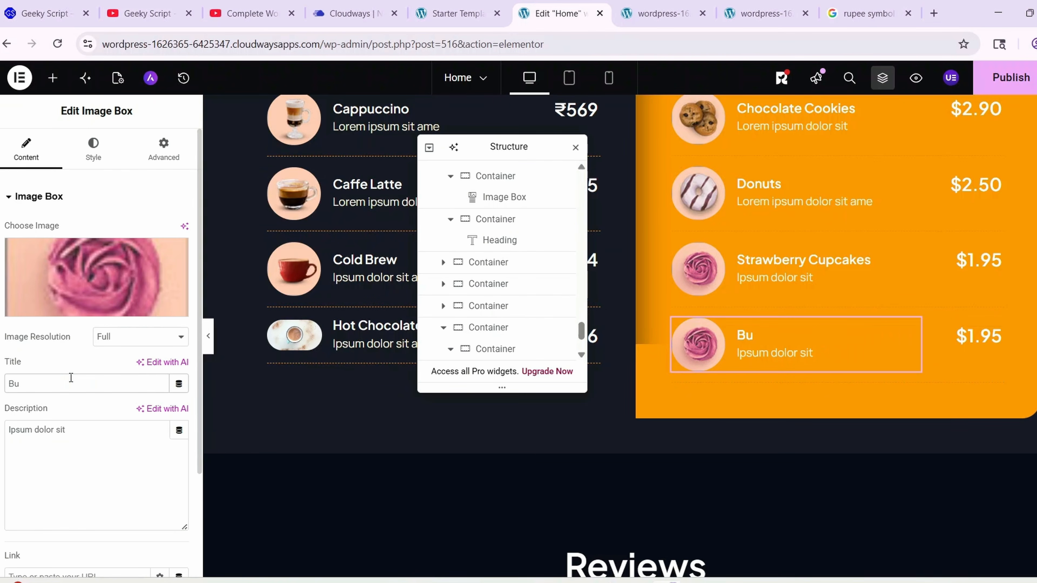
type("luebe")
key("BackSpace")
type("berry Mu")
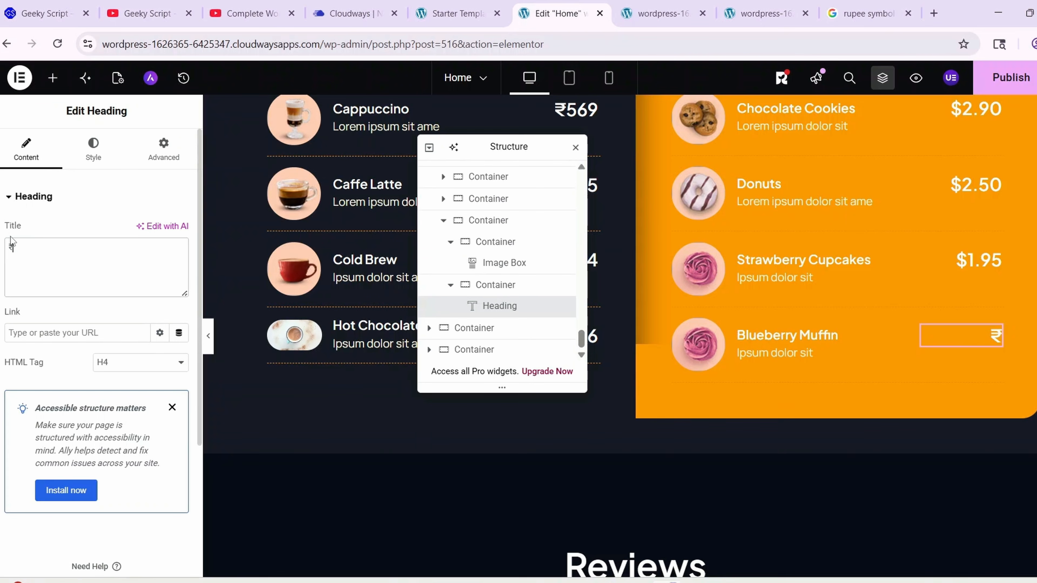
type("567")
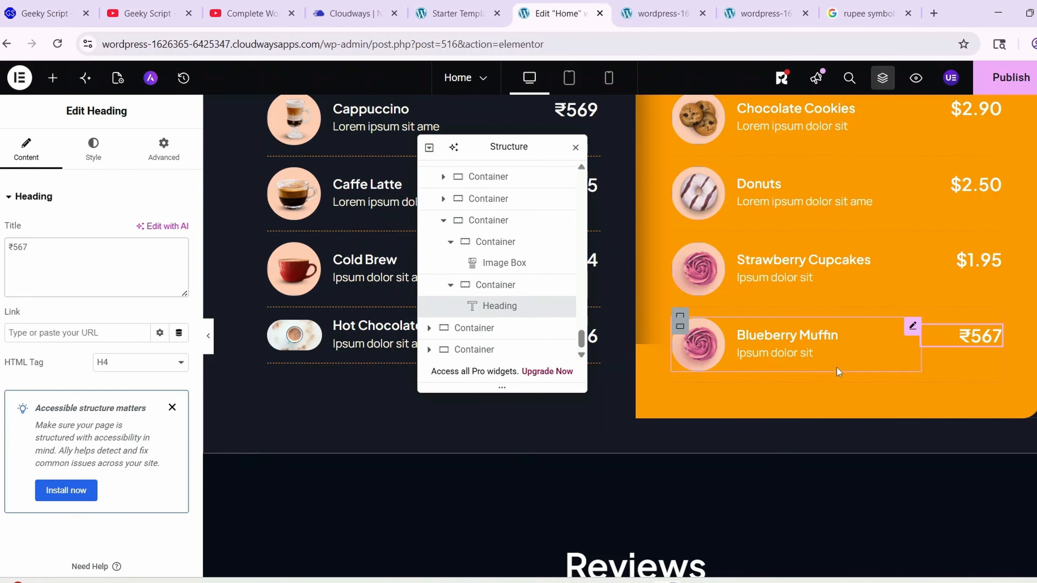
Set rupee prices: Strawberry Cupcakes ₹563, Donuts ₹456, Chocolate Cookies ₹456
left_click(982, 260)
left_click_drag(32, 248, 9, 247)
type("₹")
type("563")
left_click(982, 184)
type("₹")
type("456")
scroll(789, 218, "up", 2)
left_click(980, 251)
type("₹")
type("456")
scroll(918, 312, "up", 5)
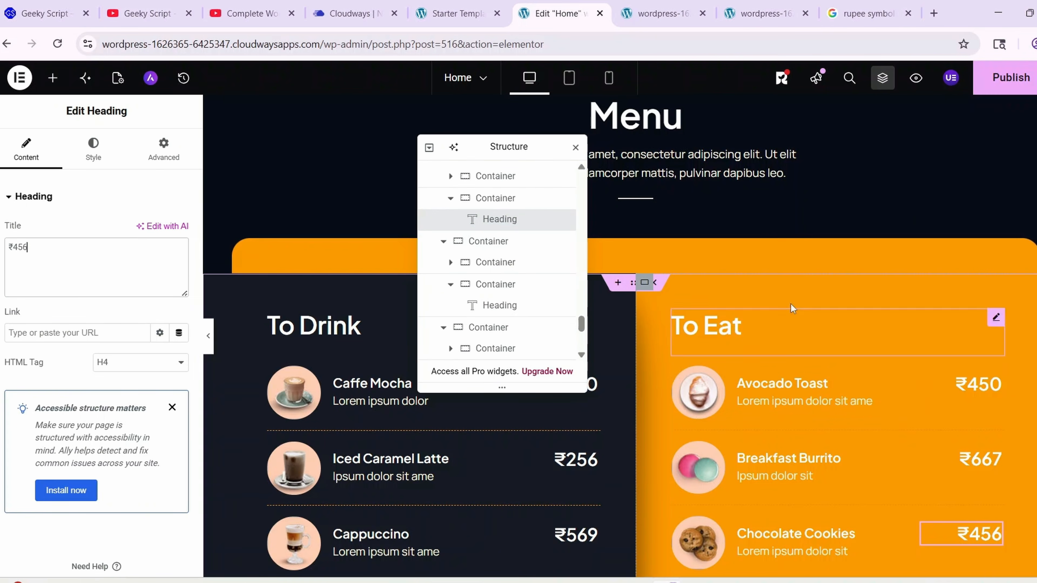
scroll(841, 327, "down", 5)
scroll(835, 345, "down", 10)
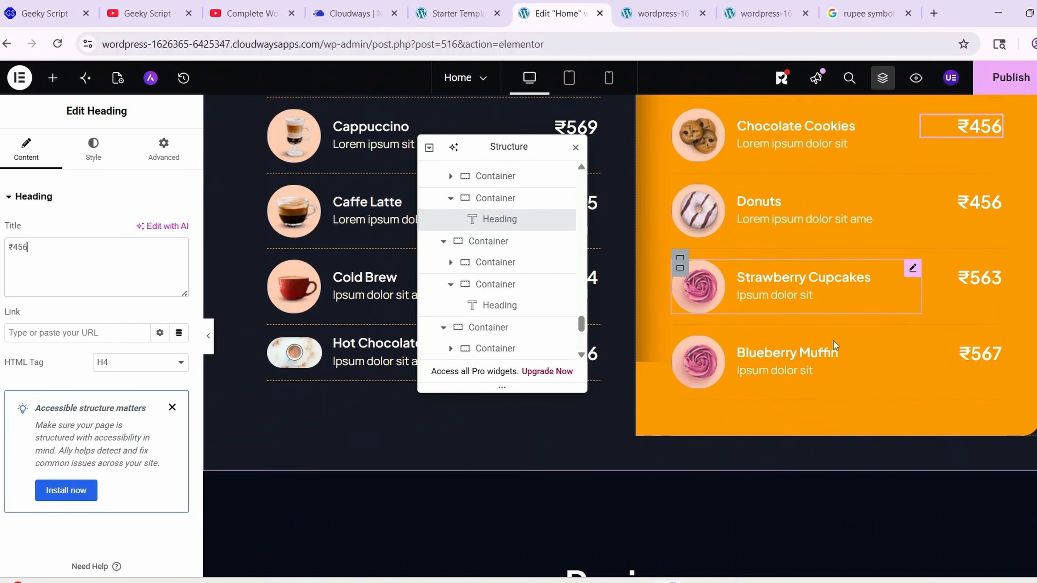
scroll(421, 534, "down", 2)
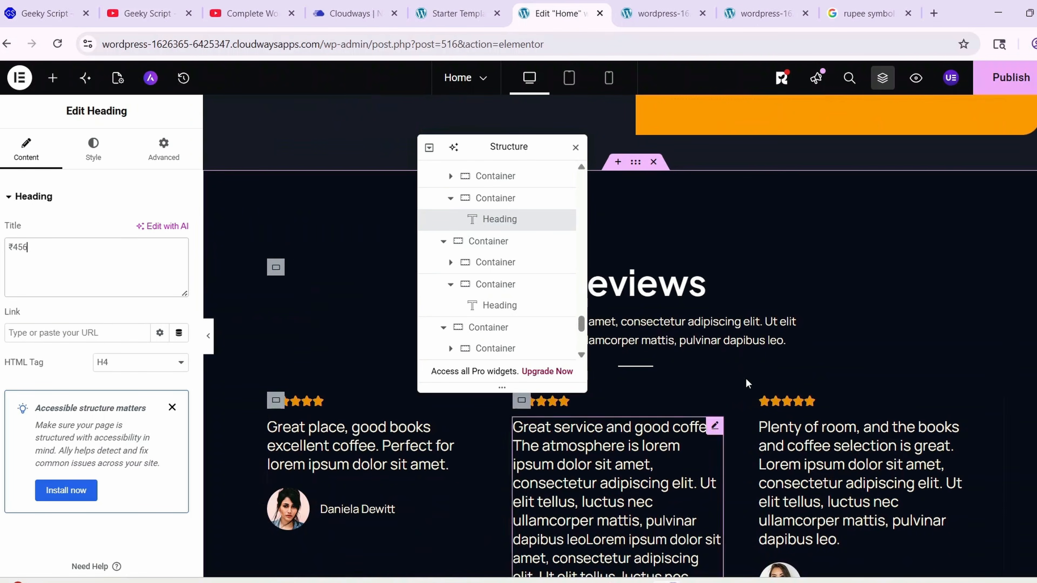
left_click_drag(489, 151, 947, 123)
left_click(645, 287)
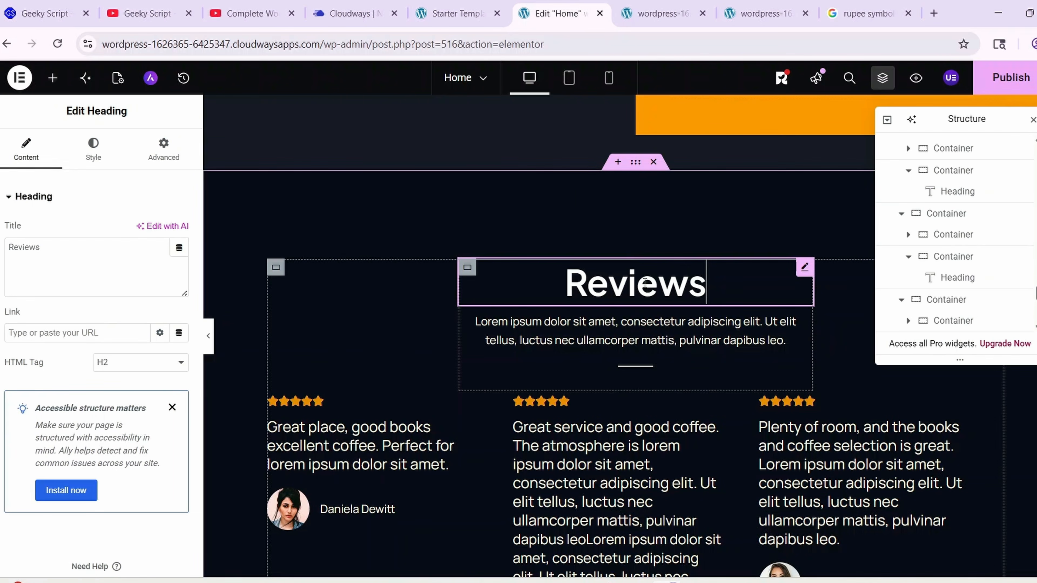
double_click(76, 266)
left_click(756, 333)
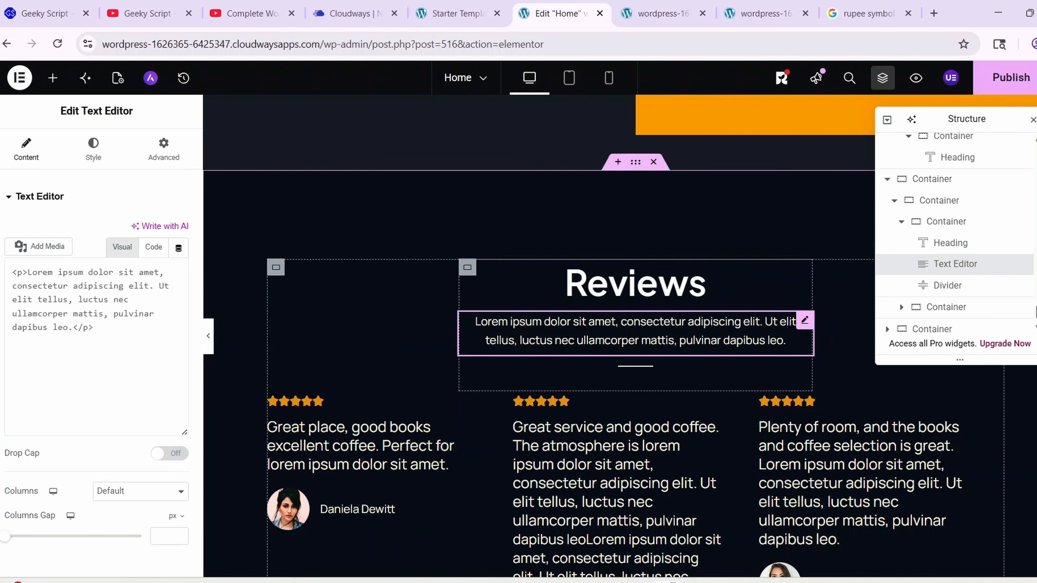
left_click(98, 411)
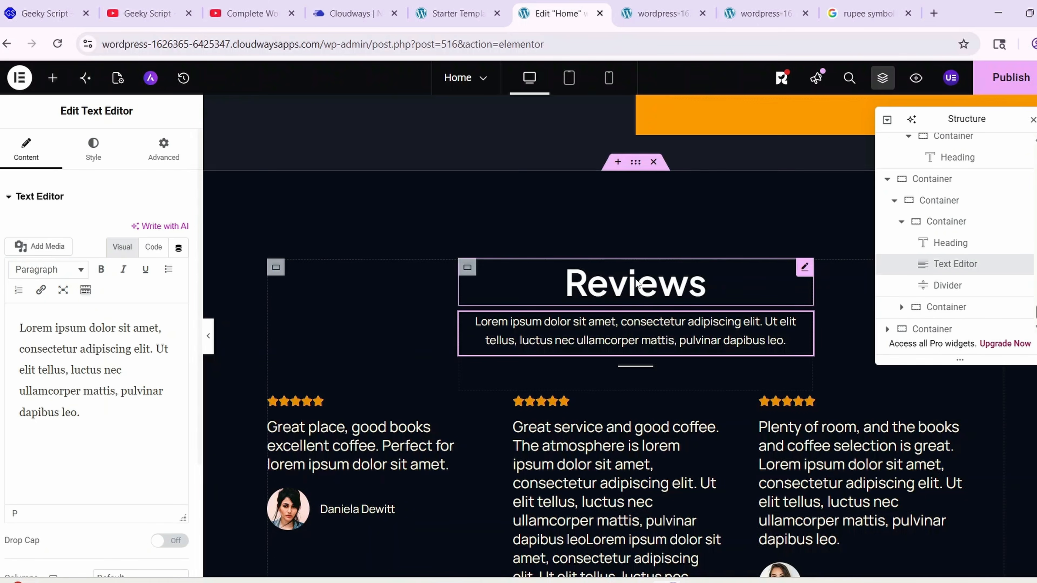
scroll(365, 349, "down", 3)
left_click(366, 309)
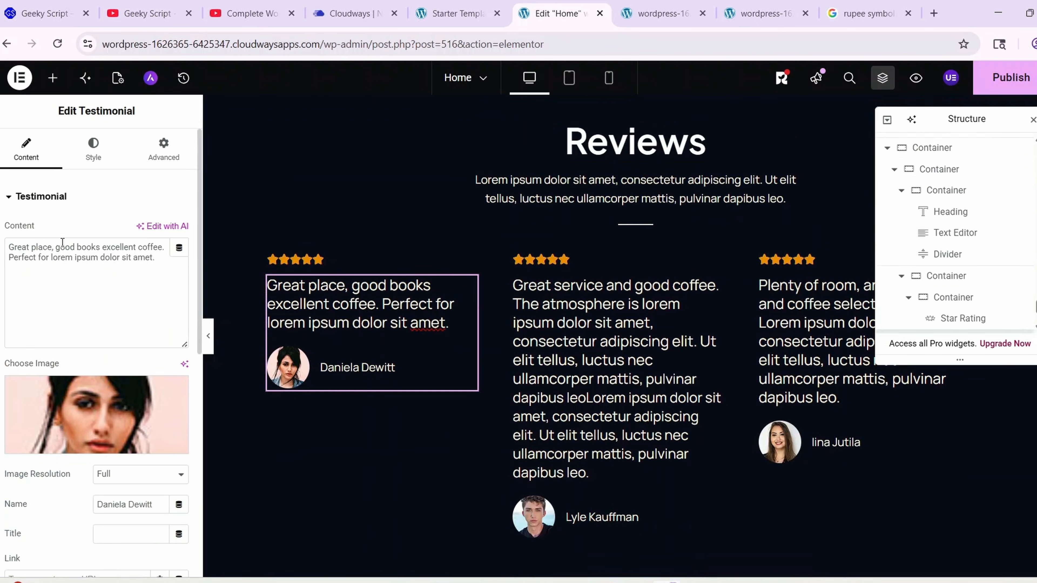
left_click(83, 449)
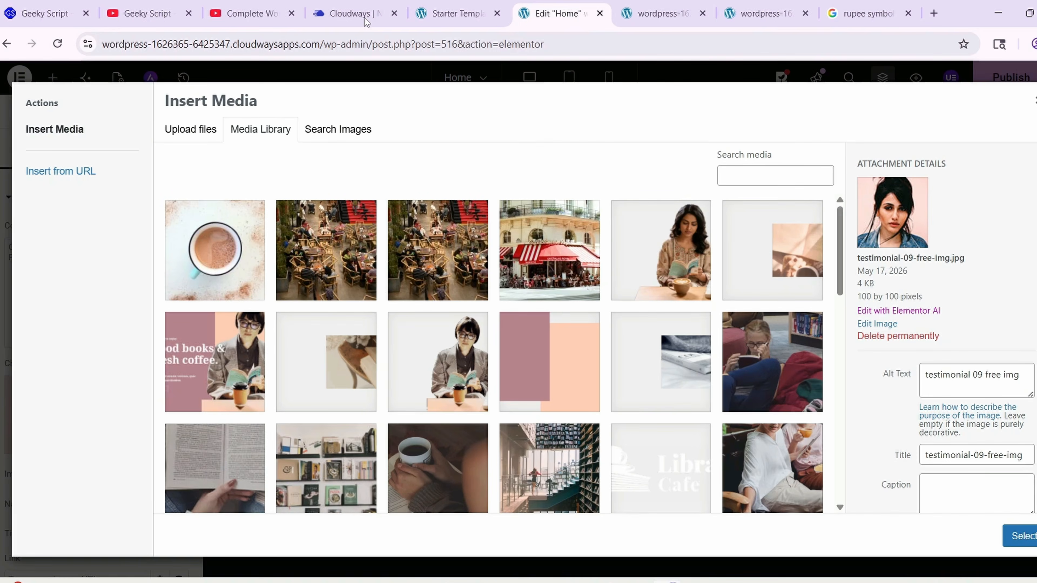
key("Escape")
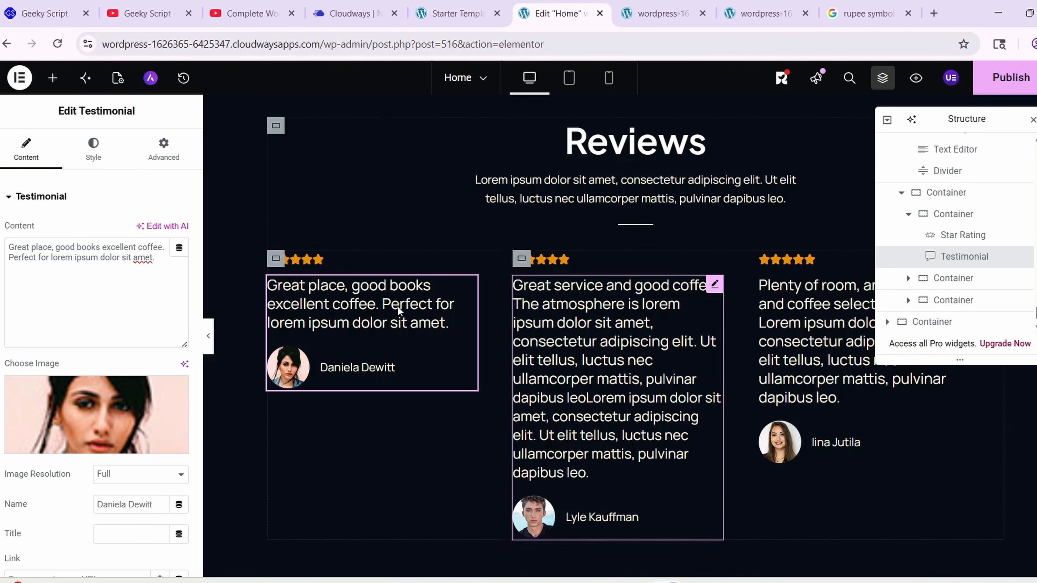
left_click(593, 331)
scroll(593, 331, "down", 5)
scroll(593, 330, "down", 5)
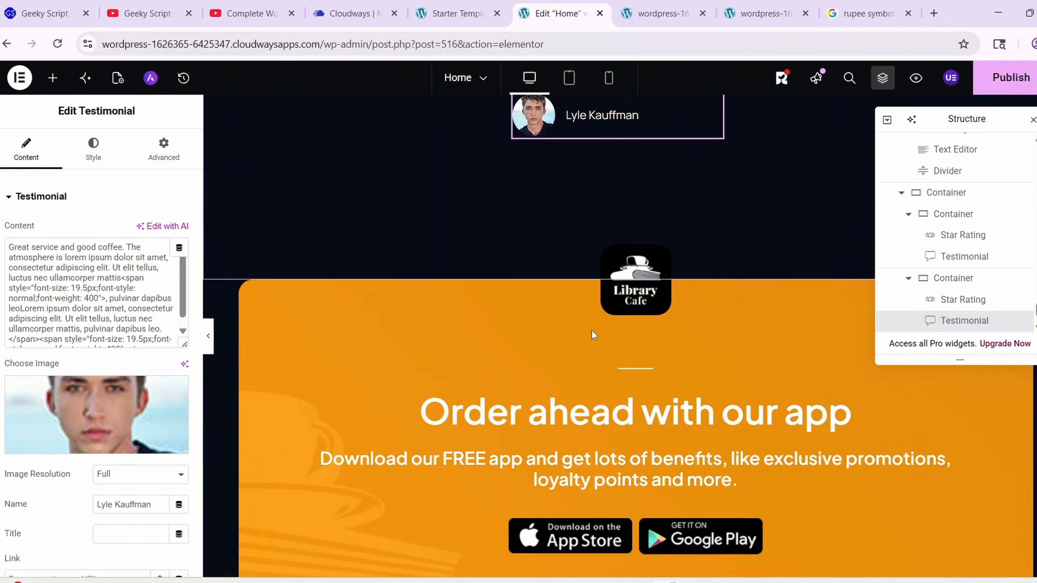
scroll(613, 329, "up", 2)
scroll(629, 330, "down", 2)
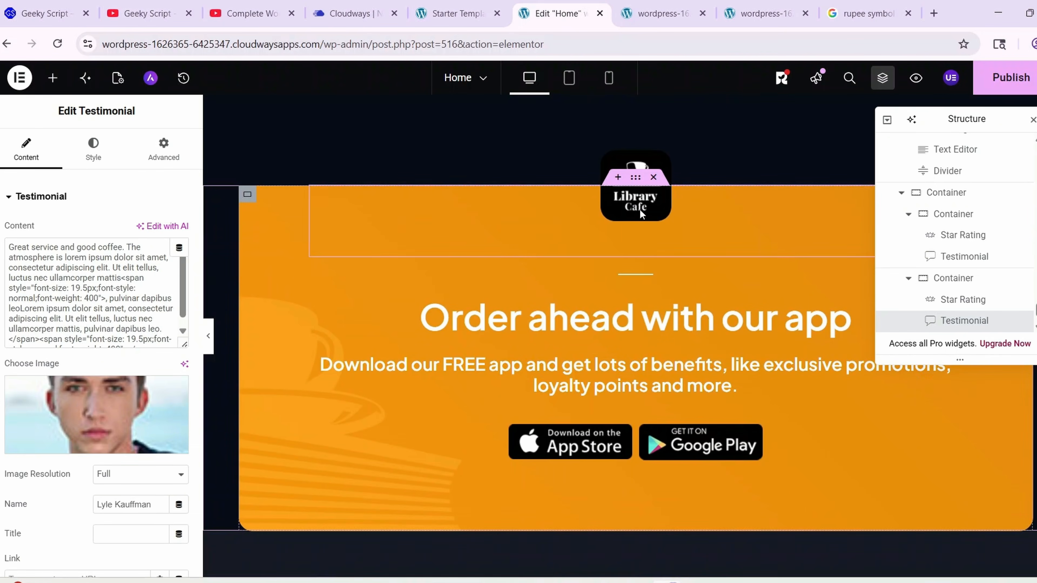
Upload logo_bottom.jpeg and insert it as the app section's logo image
left_click(628, 220)
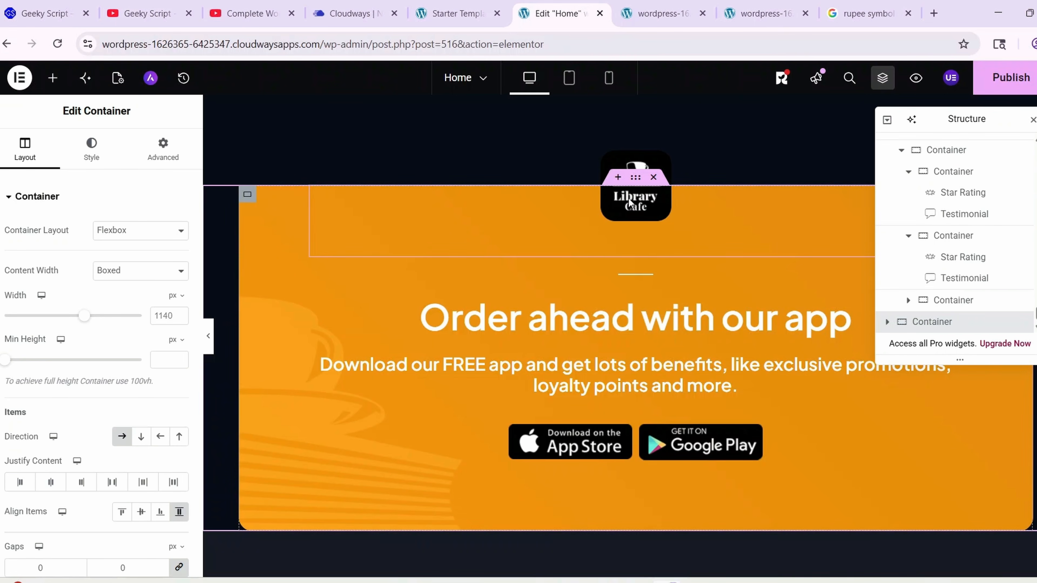
left_click(634, 199)
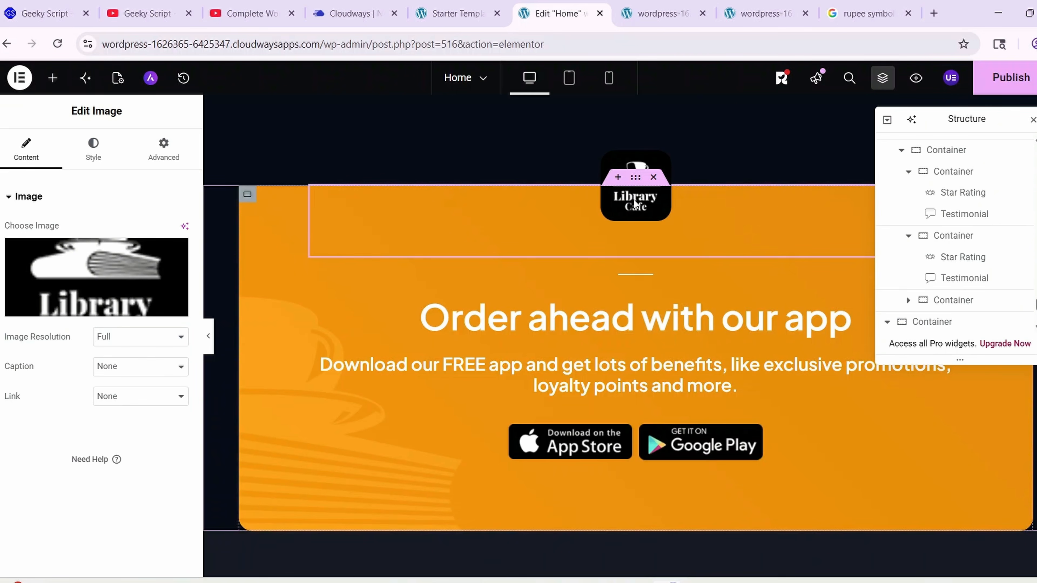
left_click(77, 311)
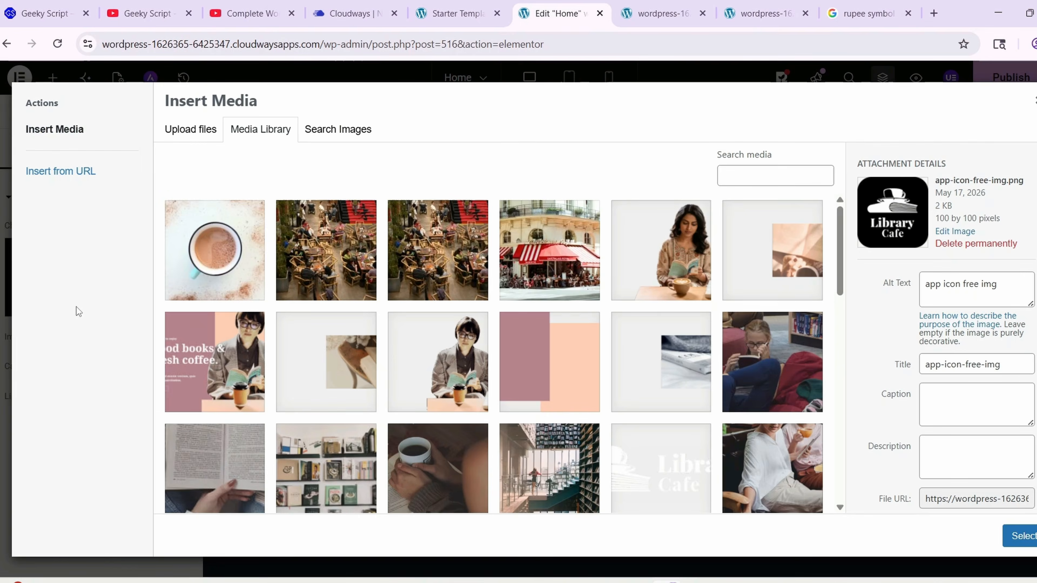
left_click(215, 139)
left_click(639, 330)
left_click(150, 137)
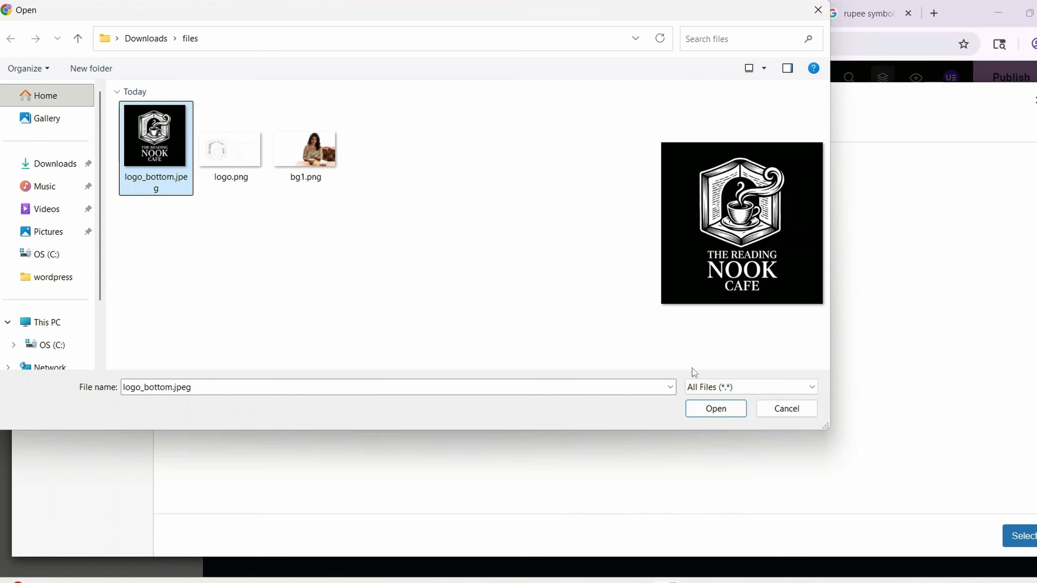
left_click(709, 412)
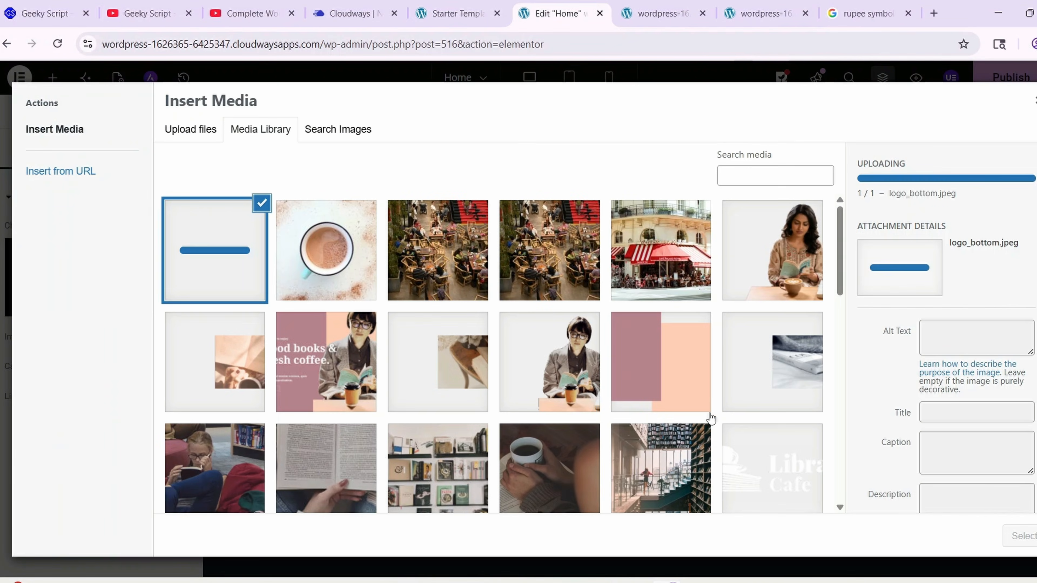
left_click(1026, 542)
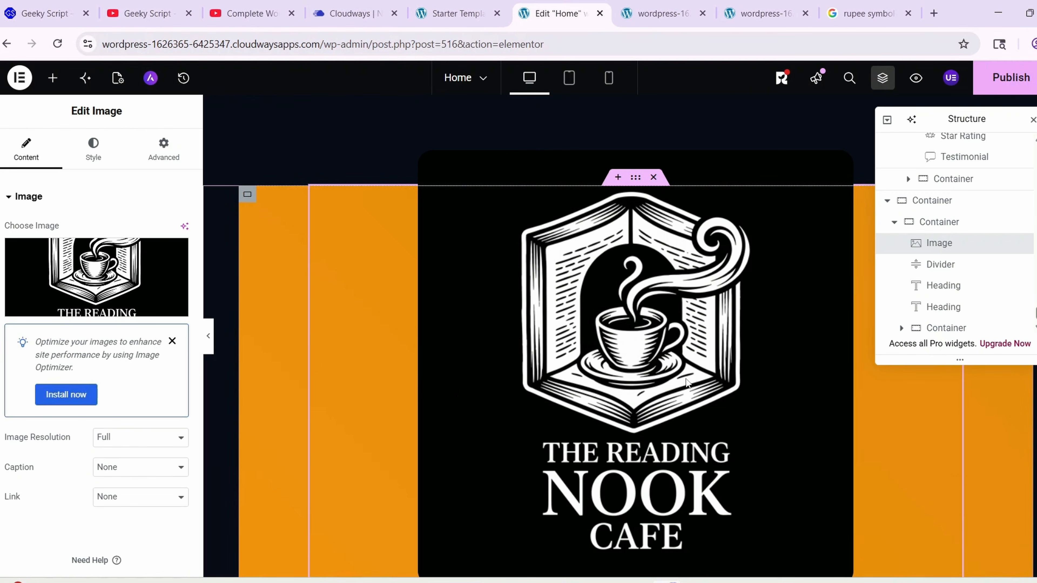
scroll(717, 345, "down", 5)
scroll(704, 416, "up", 5)
scroll(773, 278, "down", 5)
scroll(782, 294, "up", 3)
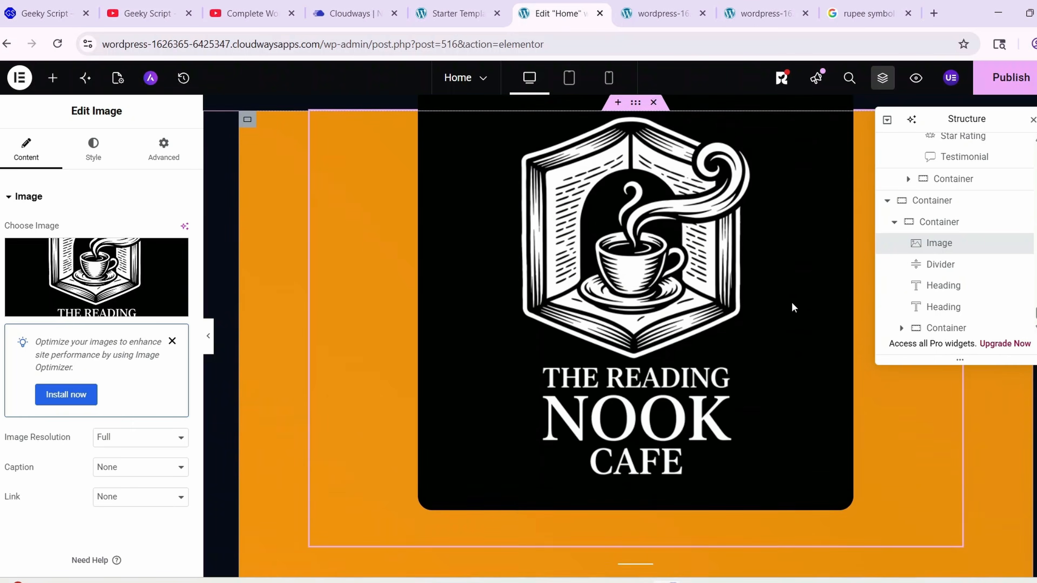
scroll(763, 348, "down", 2)
scroll(650, 433, "up", 3)
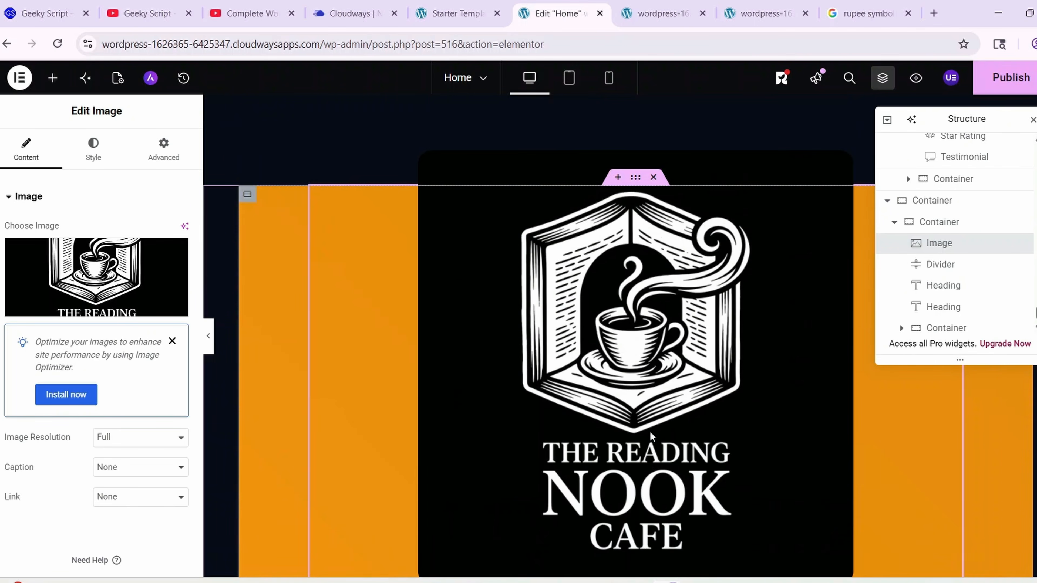
Set the Reading Nook logo width to 14% on desktop and 38% on mobile
left_click(87, 153)
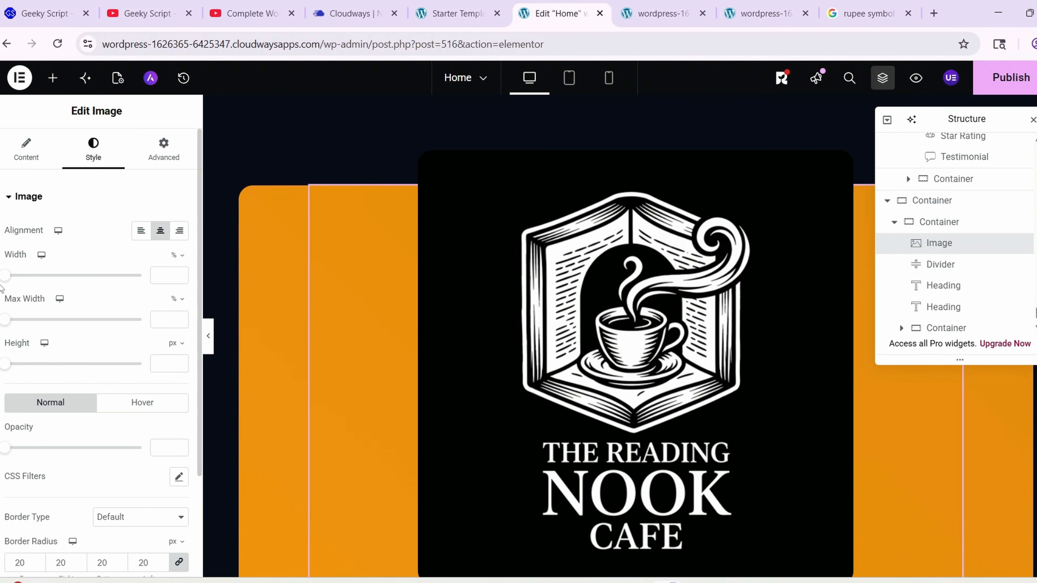
mouse_move(9, 280)
left_mouse_down()
mouse_move(78, 283)
mouse_move(26, 286)
left_mouse_up()
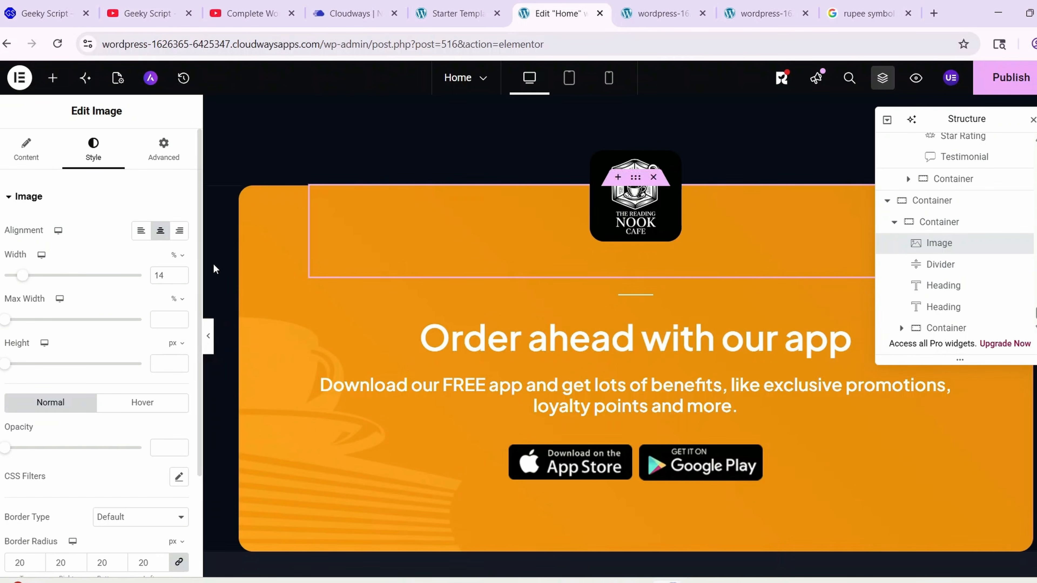
left_click(568, 78)
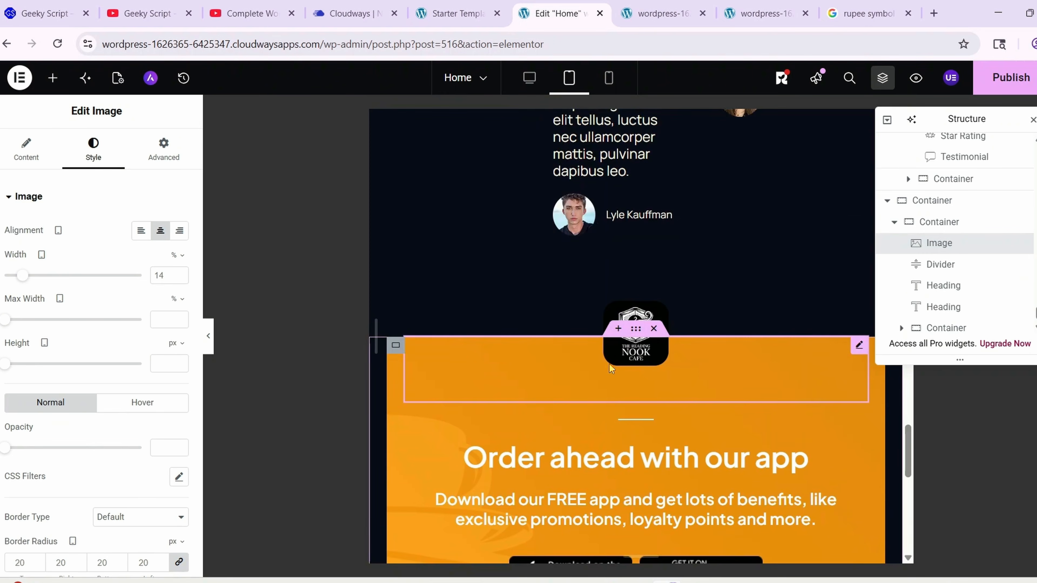
left_click(608, 78)
scroll(687, 370, "down", 15)
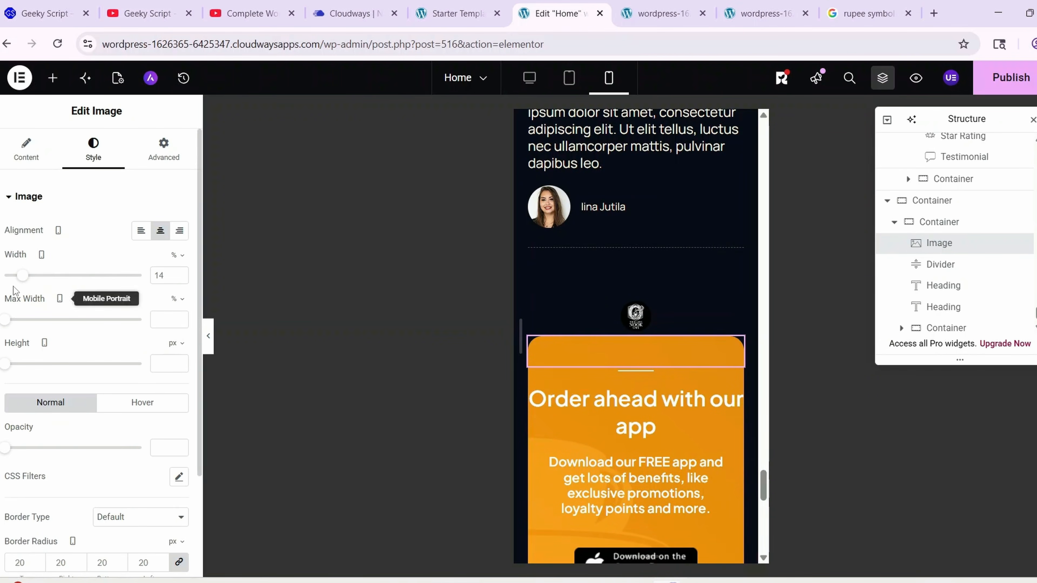
left_click_drag(25, 280, 58, 280)
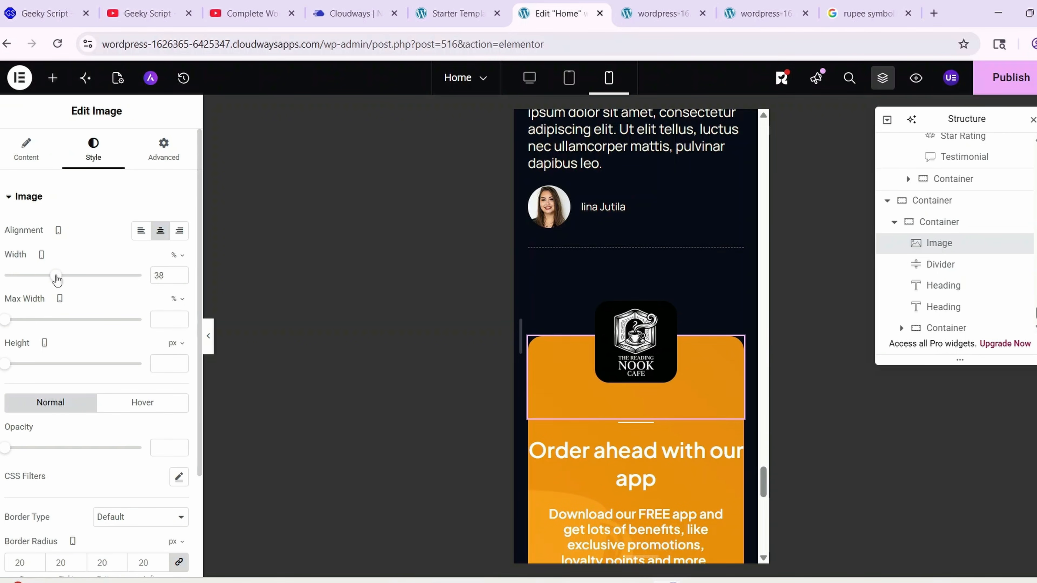
left_click(570, 84)
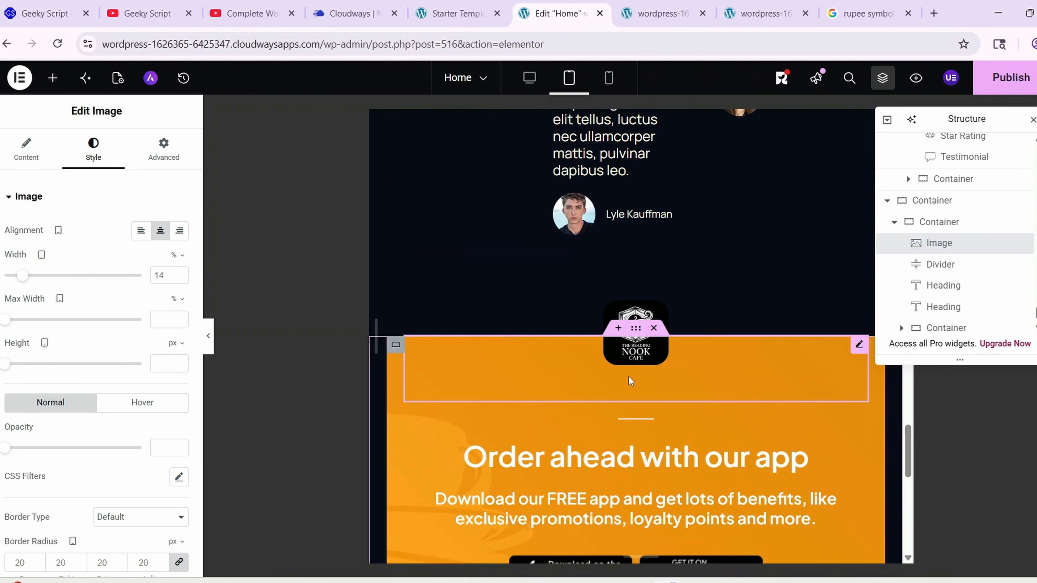
left_click(526, 84)
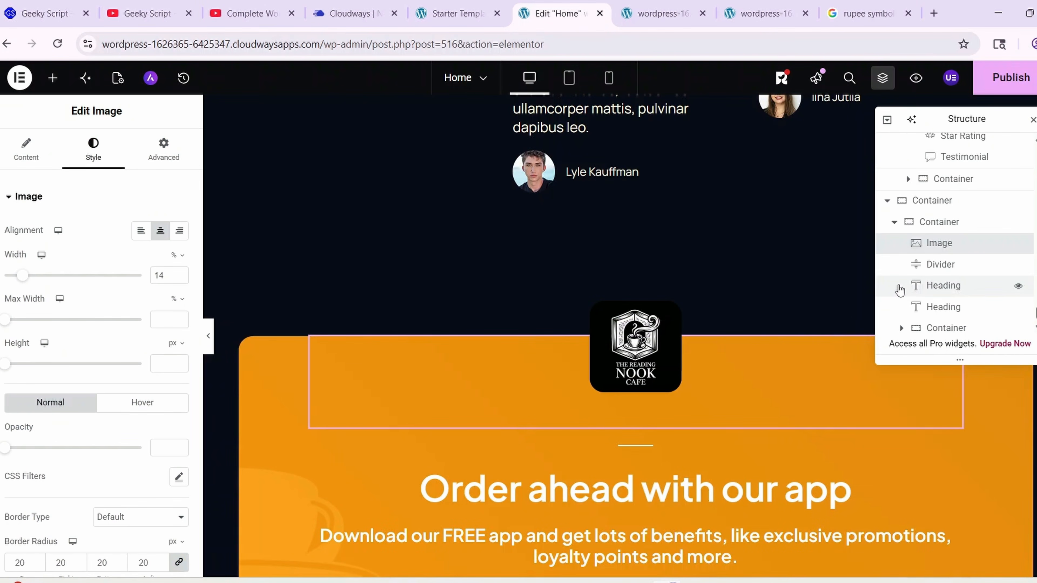
Insert a Grid container with a 2-column, 1-row structure below the orange app banner
scroll(617, 439, "down", 10)
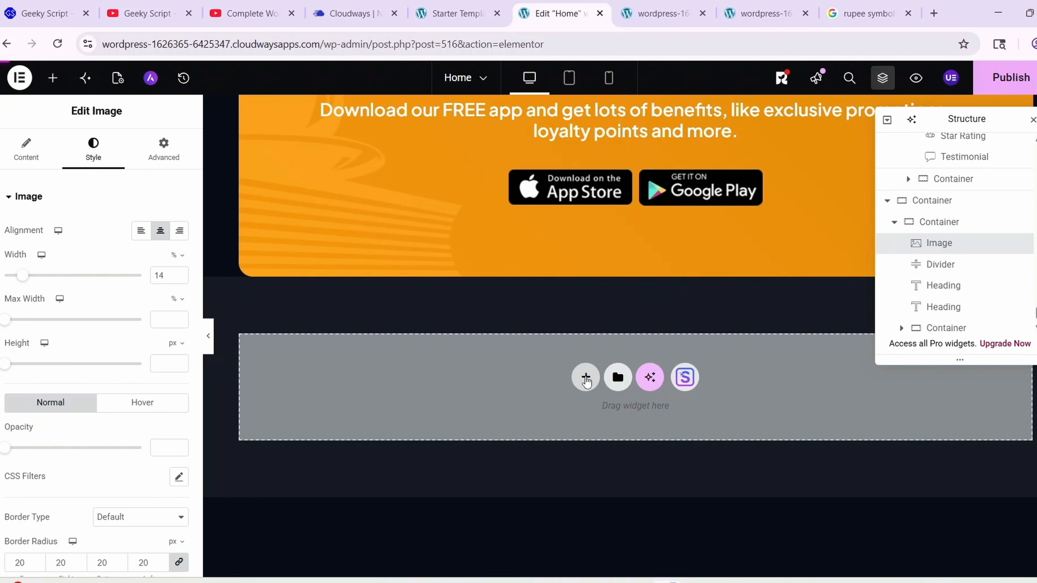
left_click(586, 378)
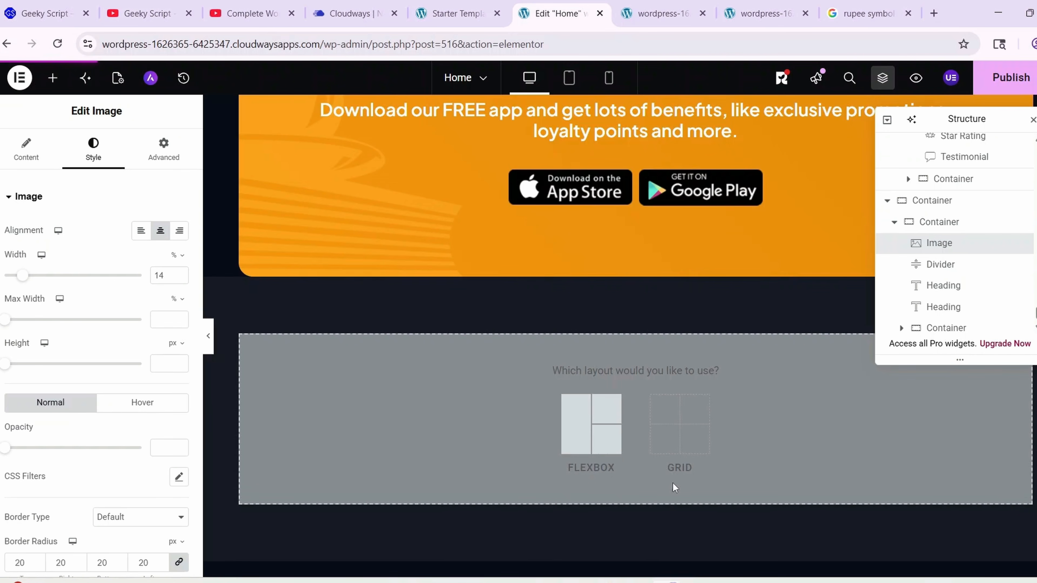
left_click(678, 425)
left_click(446, 440)
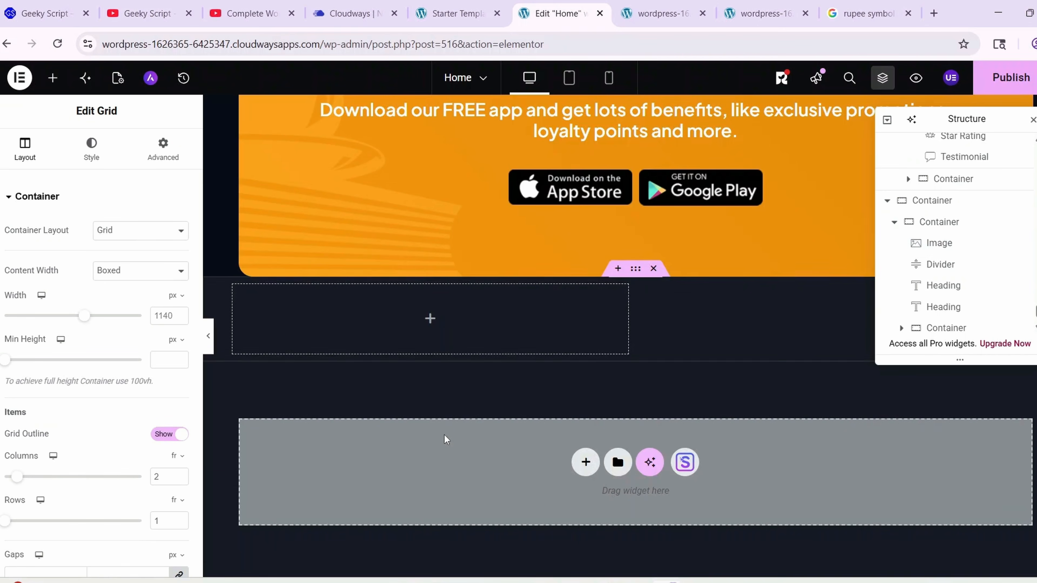
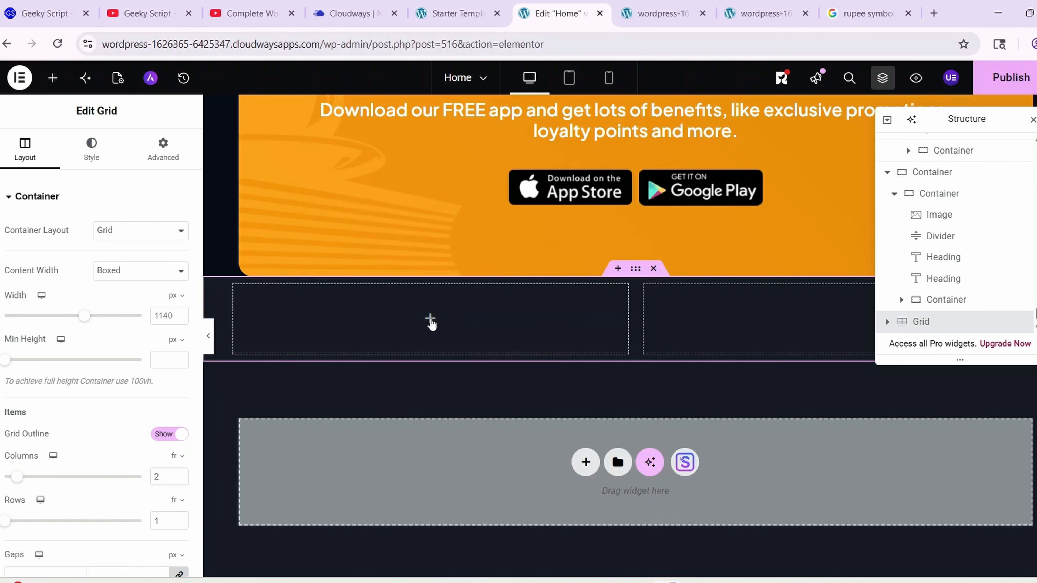
Place a Container inside each of the two grid cells
left_click(431, 321)
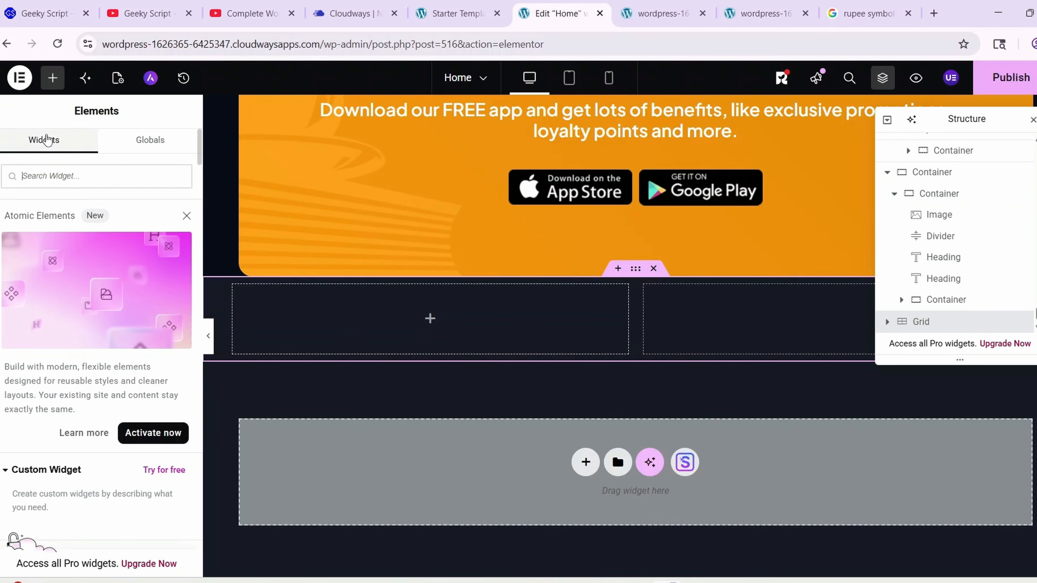
scroll(75, 250, "down", 5)
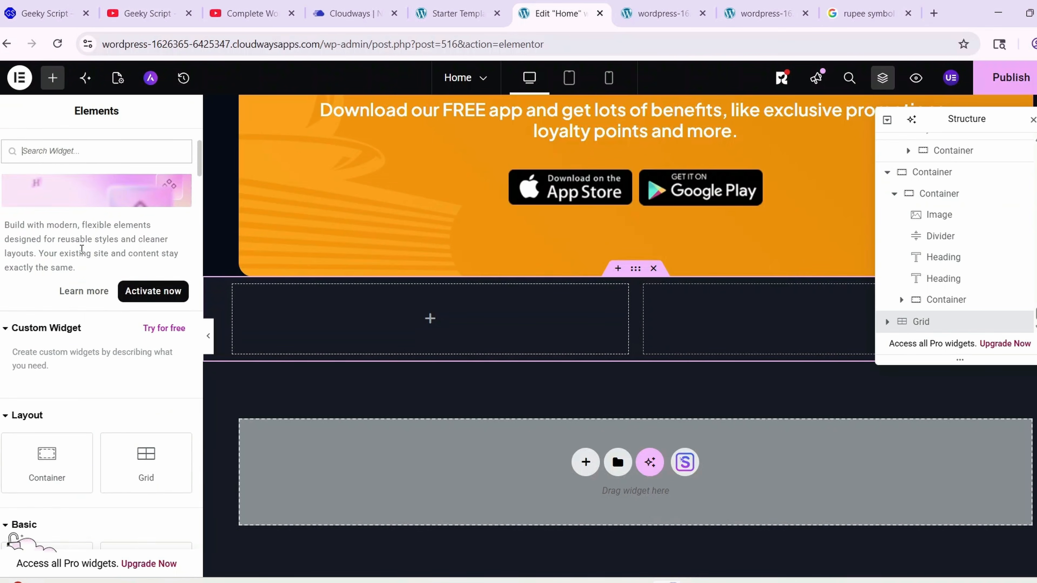
left_click_drag(54, 399, 384, 330)
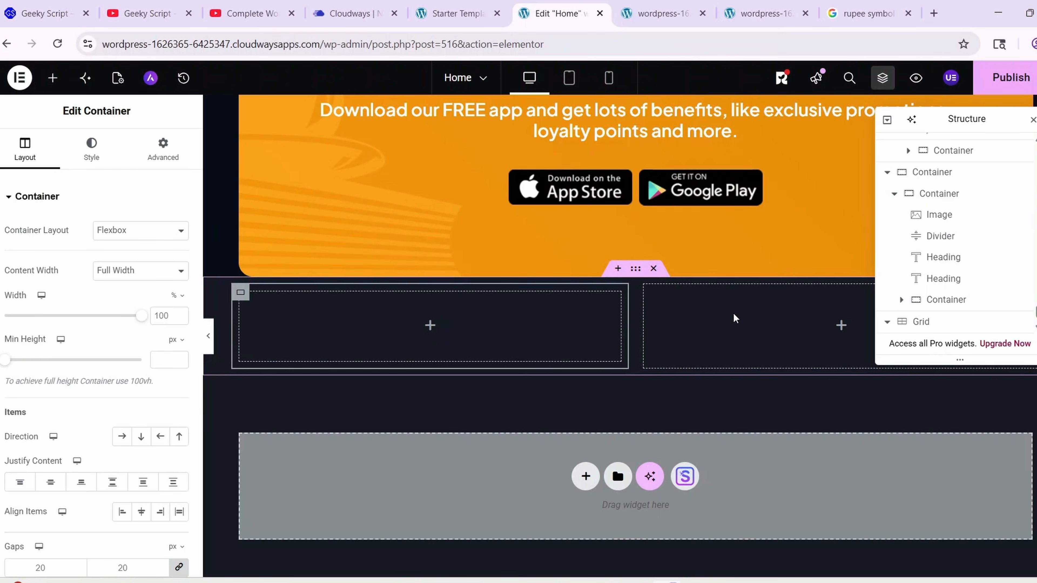
left_click(842, 326)
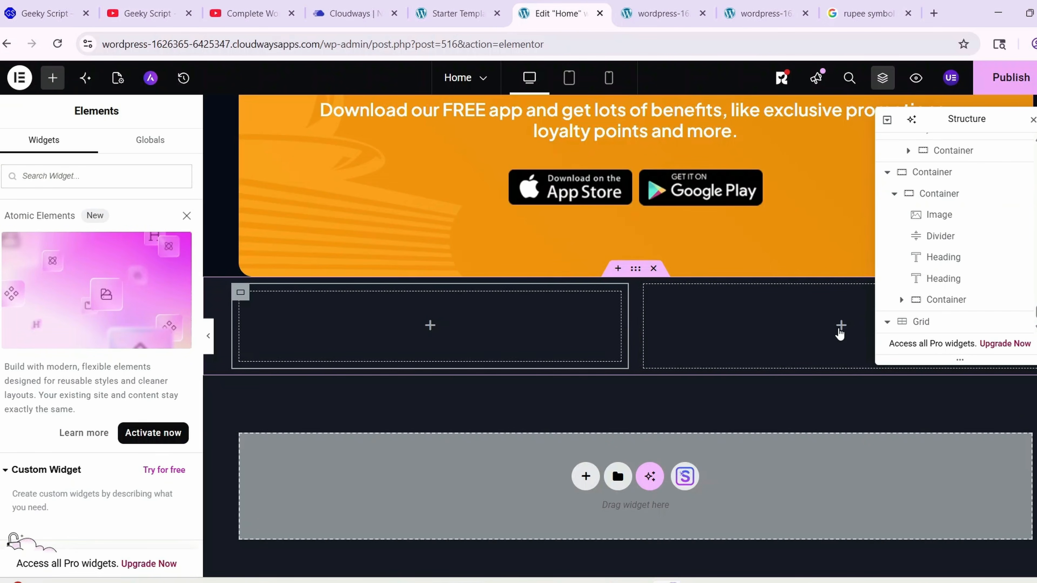
scroll(94, 421, "down", 5)
left_click_drag(42, 397, 798, 326)
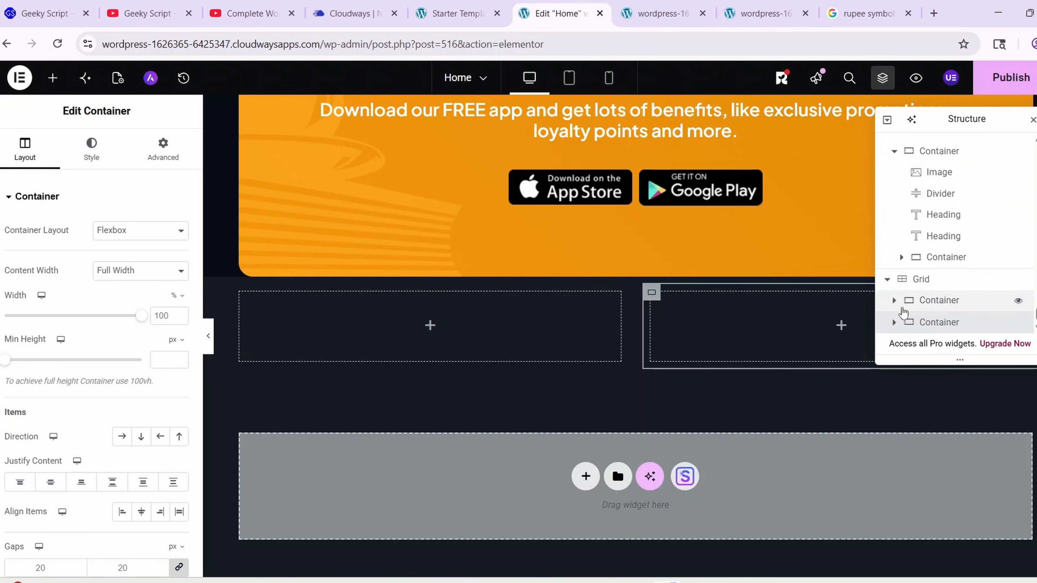
Drop an Image widget with a placeholder picture into the left grid container
left_click(896, 303)
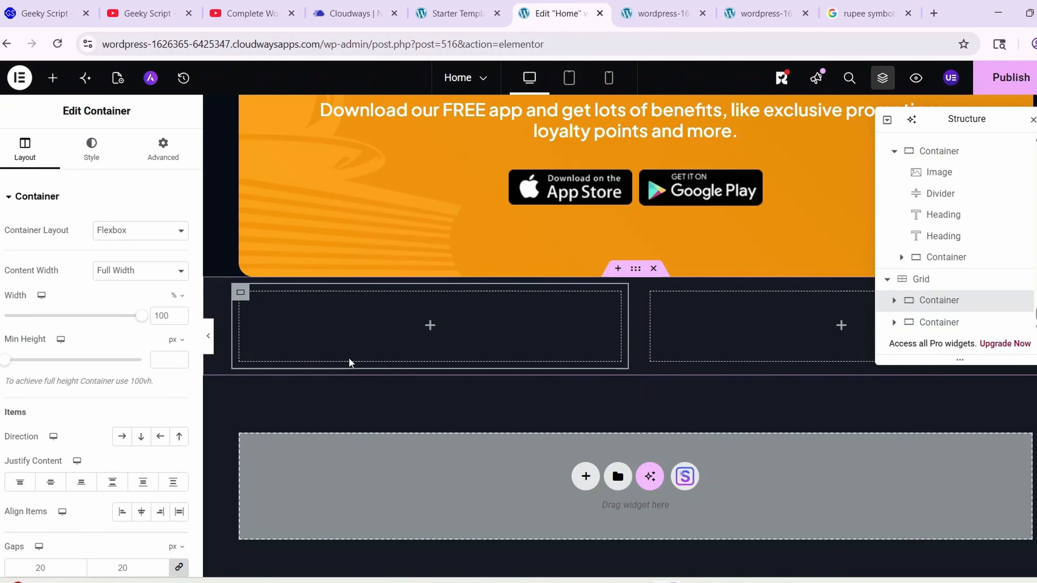
left_click(428, 327)
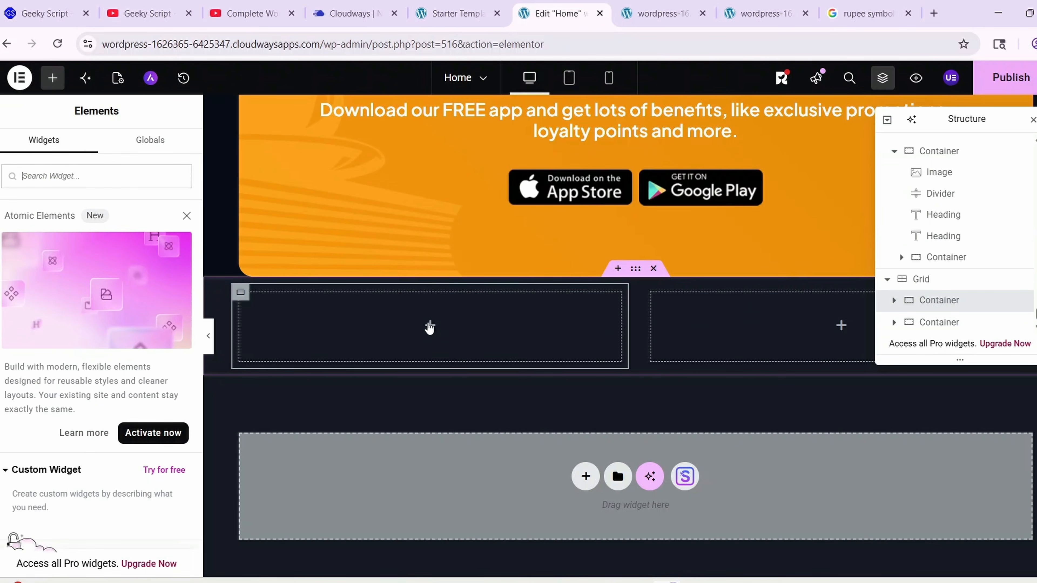
scroll(161, 326, "down", 6)
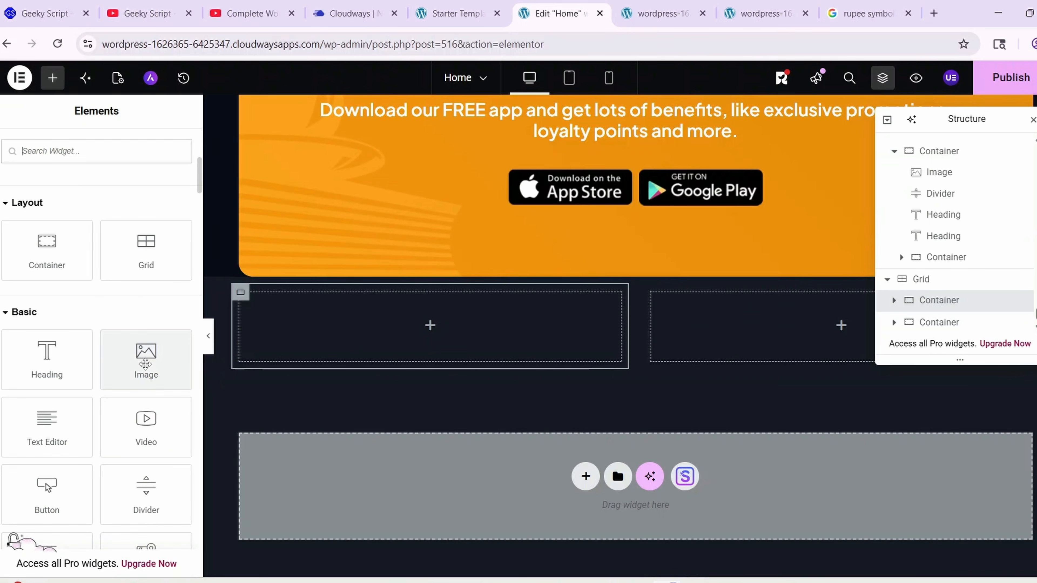
left_click_drag(148, 361, 401, 335)
scroll(448, 387, "down", 3)
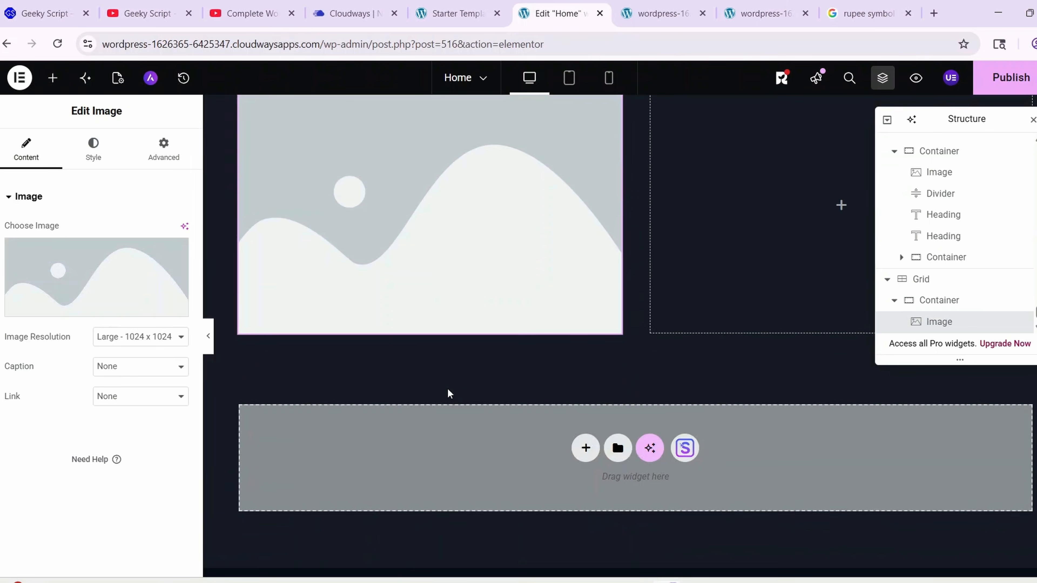
scroll(448, 389, "up", 3)
Replace the placeholder with a marshmallow hot chocolate stock photo found by searching 'hot chocolate'
left_click(84, 307)
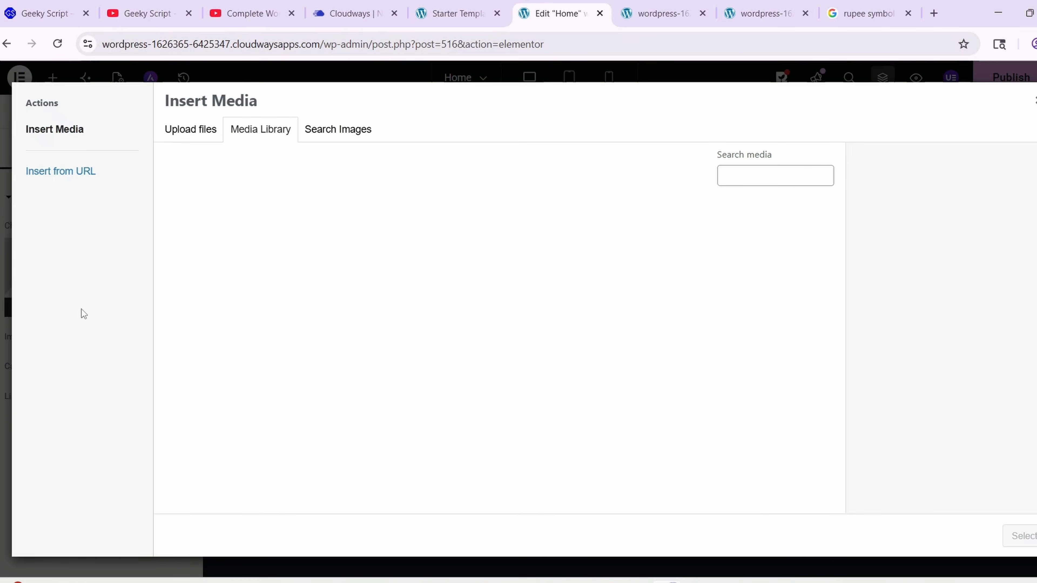
left_click(357, 137)
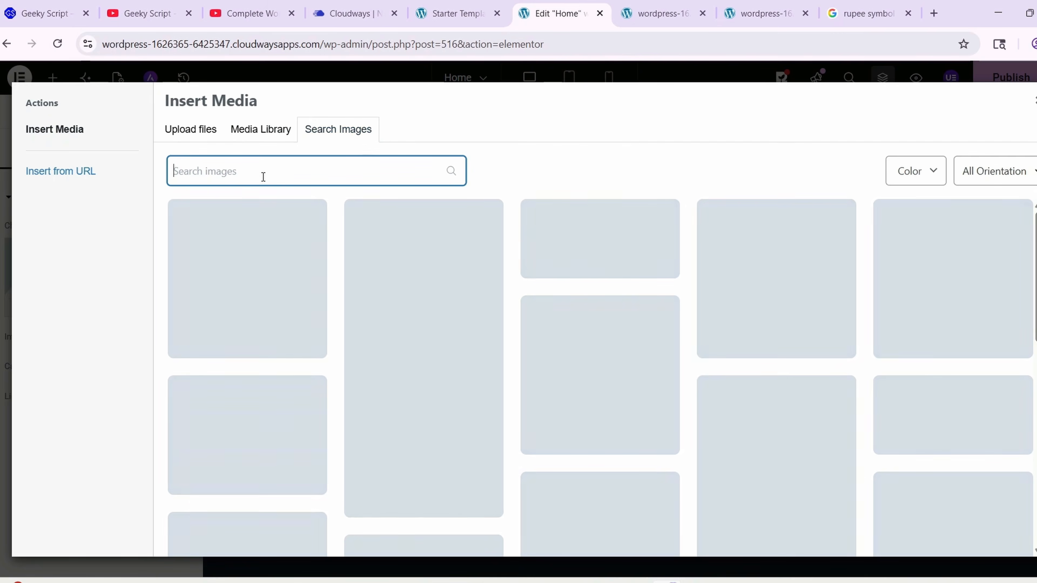
type("hot chocolate")
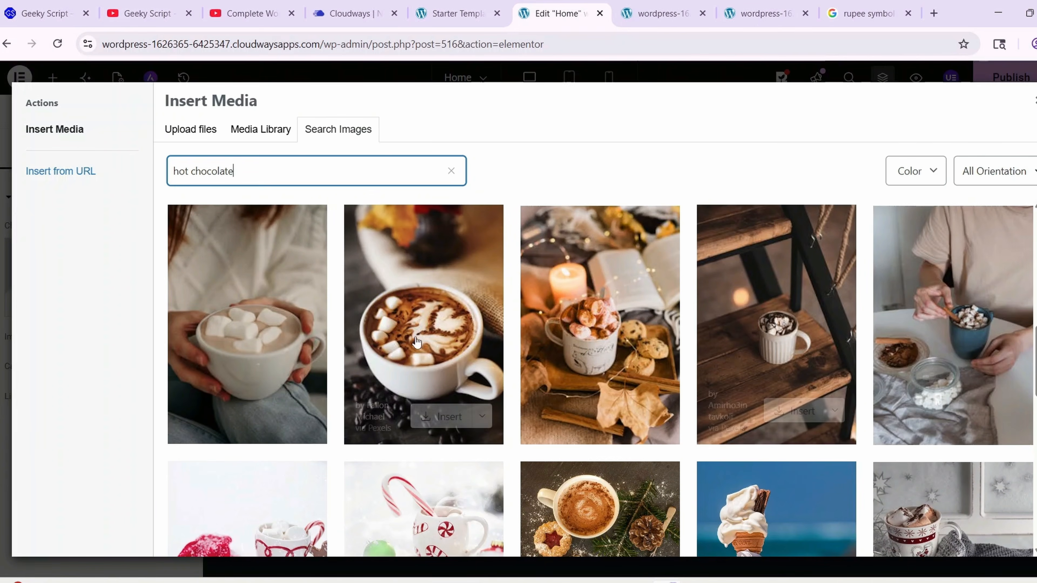
left_click(416, 342)
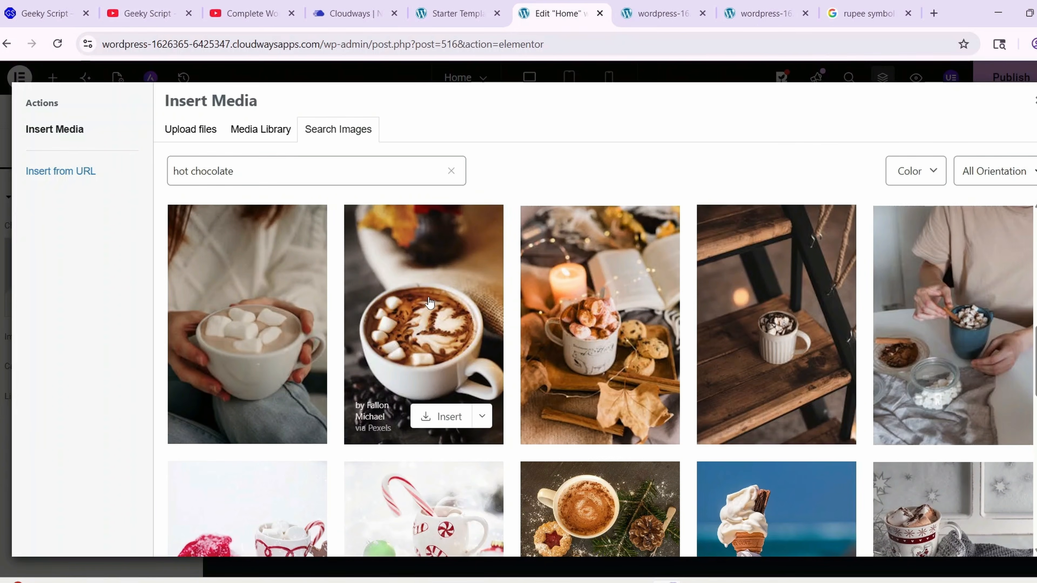
left_click(438, 421)
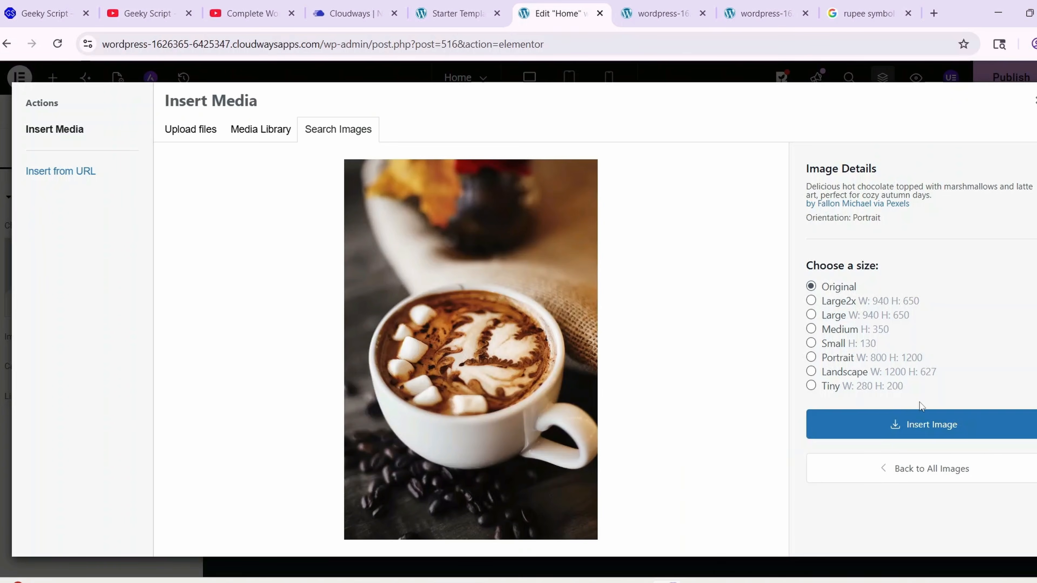
left_click(921, 434)
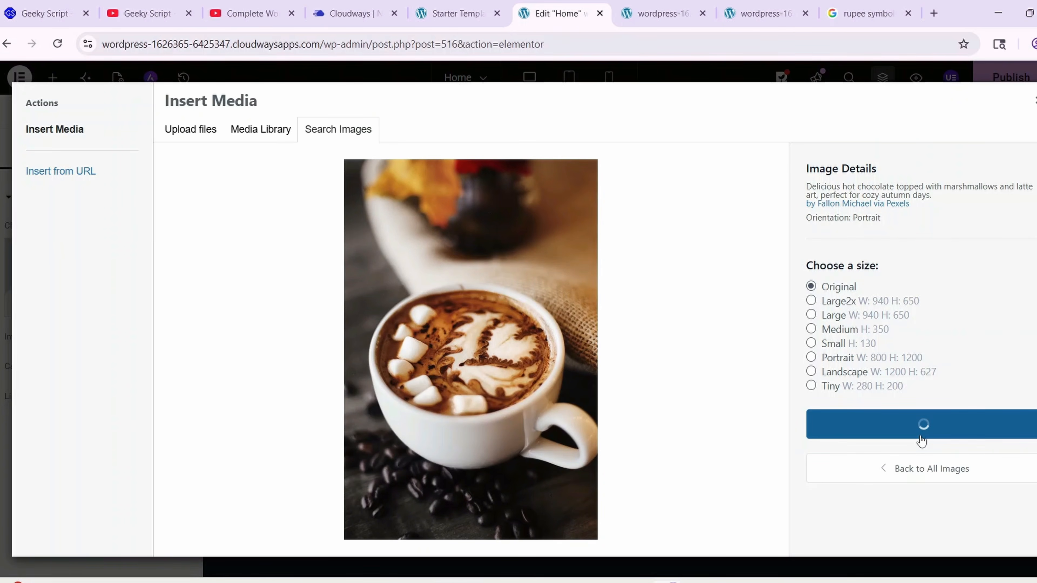
Set the photo's width to 72% and preview it on tablet, phone and desktop
scroll(773, 244, "down", 3)
scroll(772, 240, "down", 5)
scroll(771, 239, "up", 6)
scroll(494, 286, "down", 1)
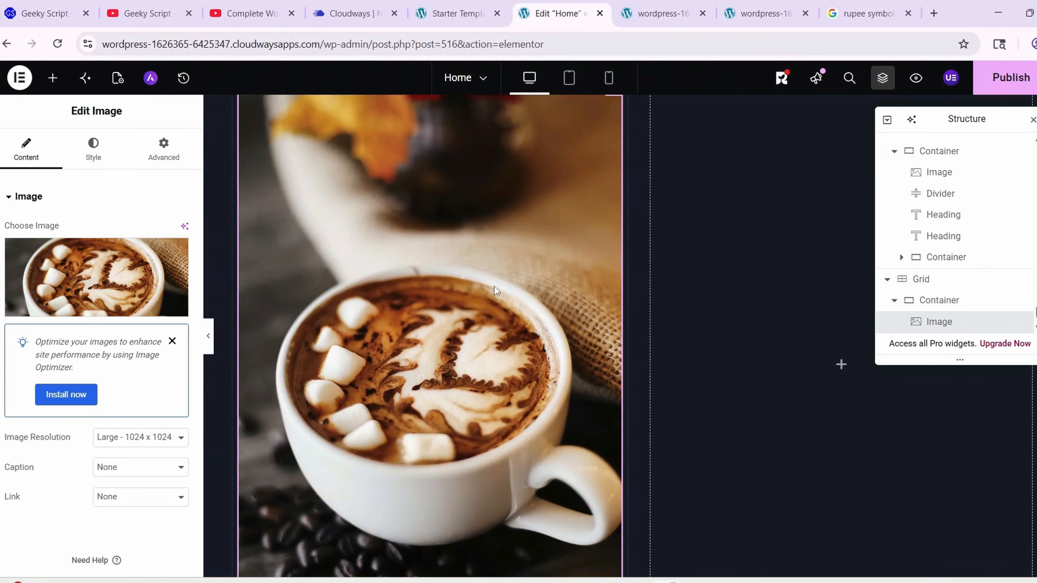
scroll(494, 286, "up", 1)
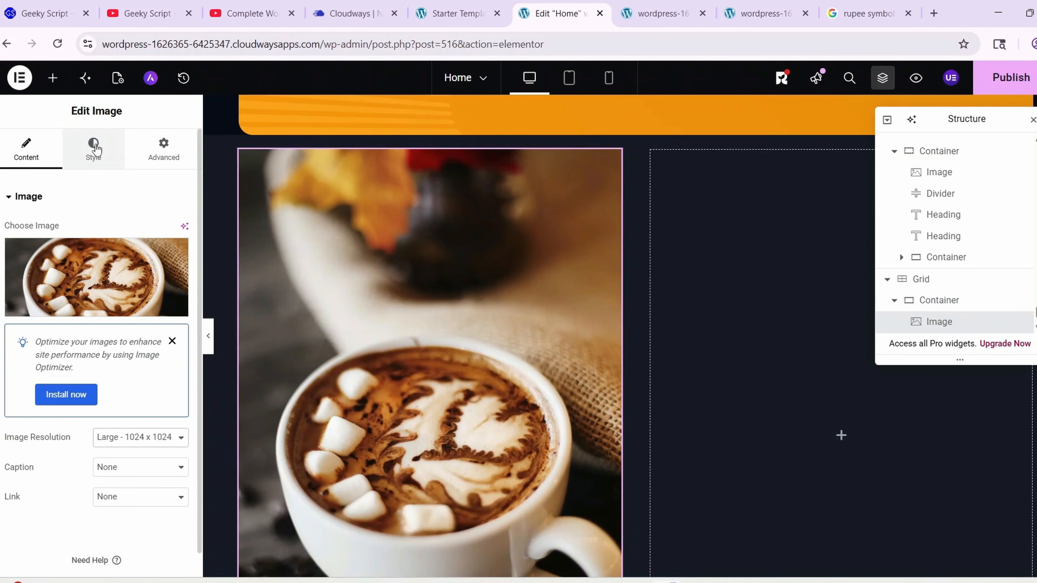
left_click(94, 148)
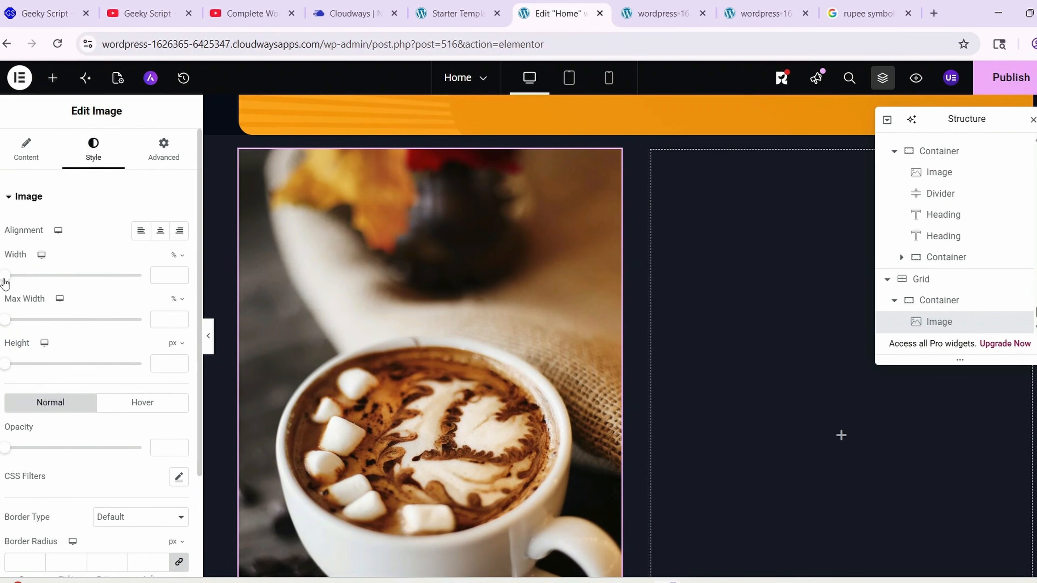
left_click_drag(5, 282, 104, 287)
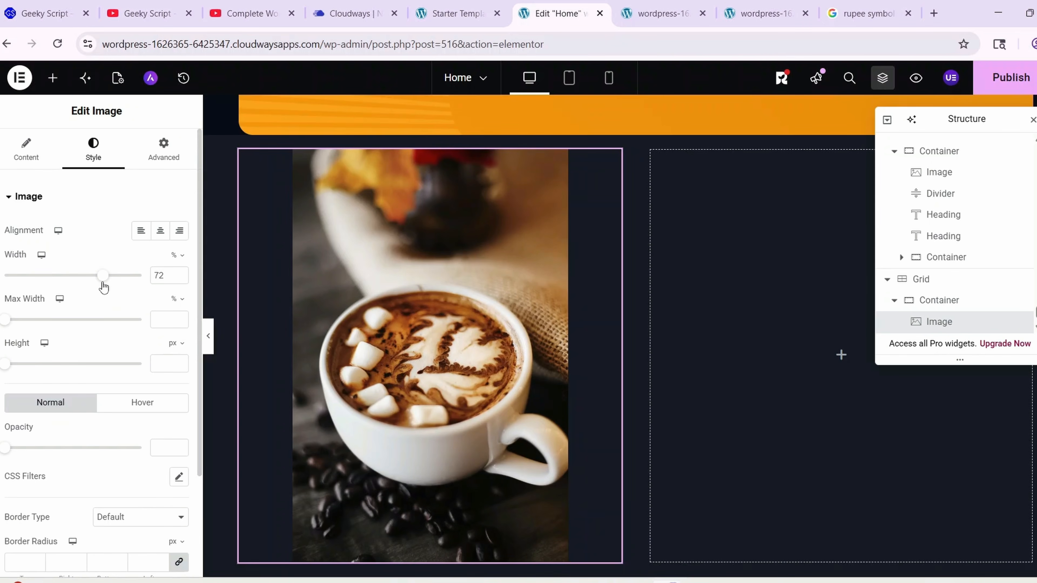
left_click(569, 79)
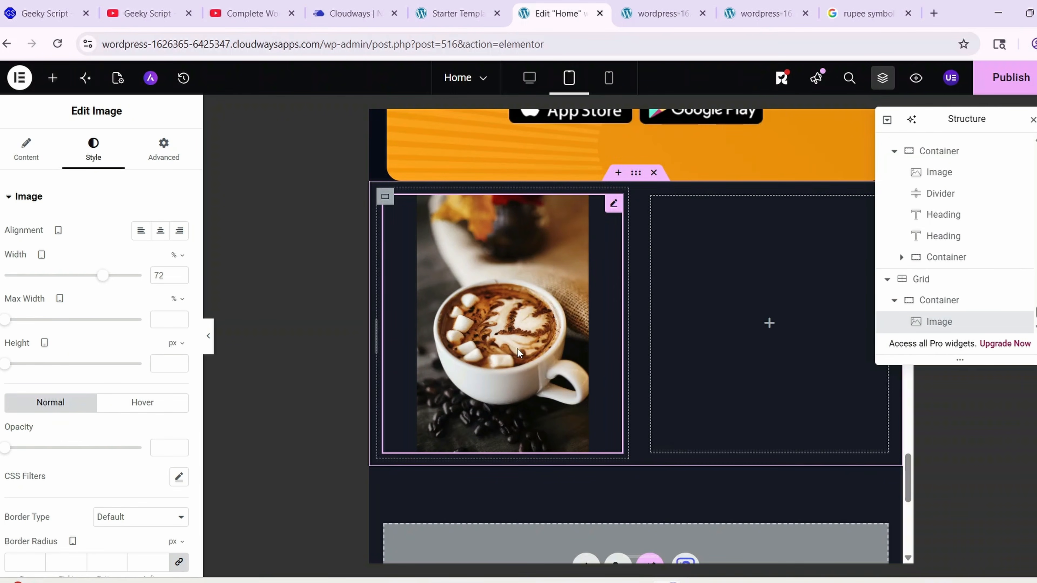
left_click(606, 81)
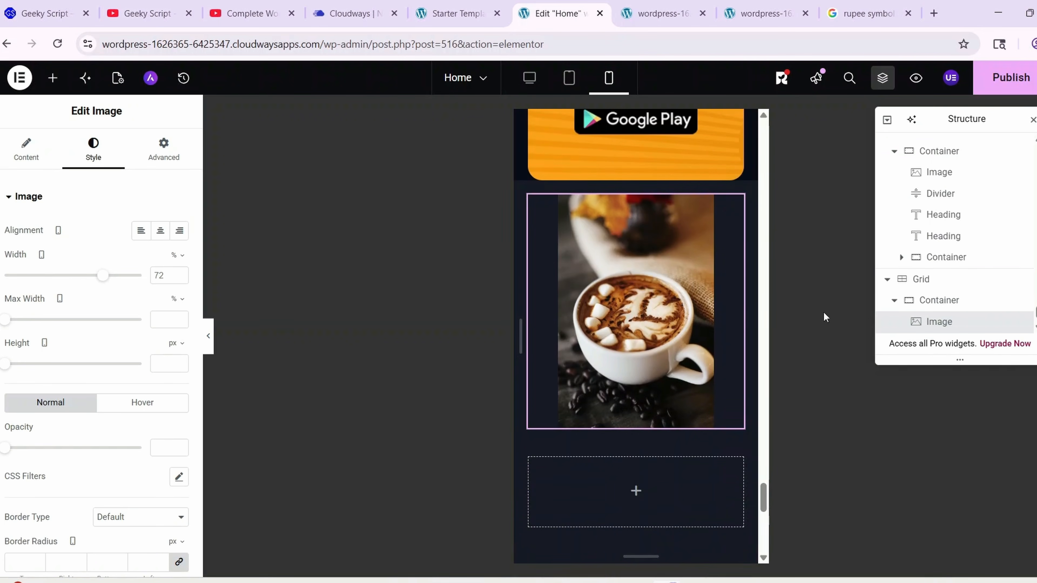
left_click(529, 74)
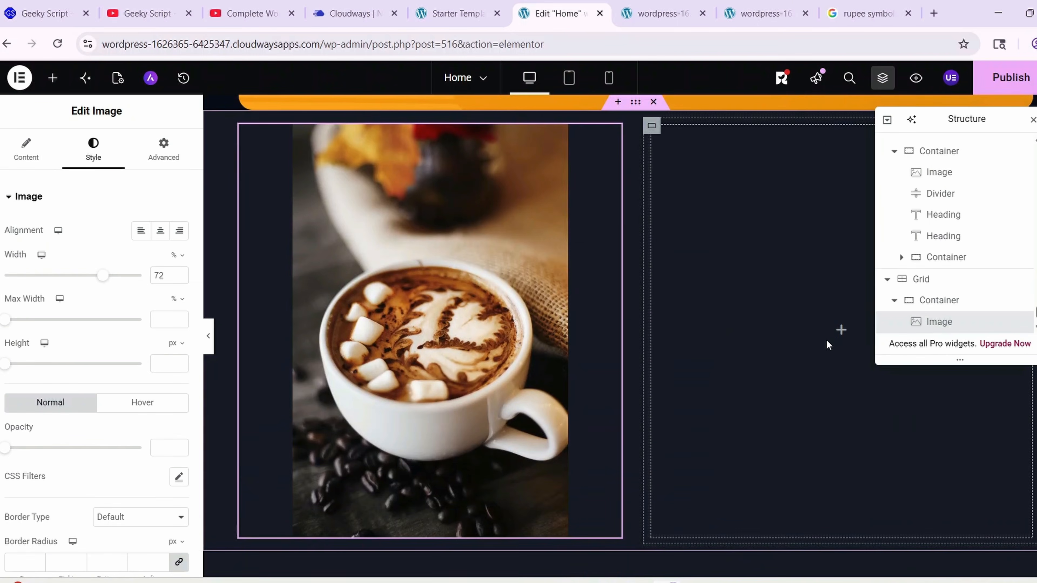
Add a Heading widget to the right grid container
left_click(841, 331)
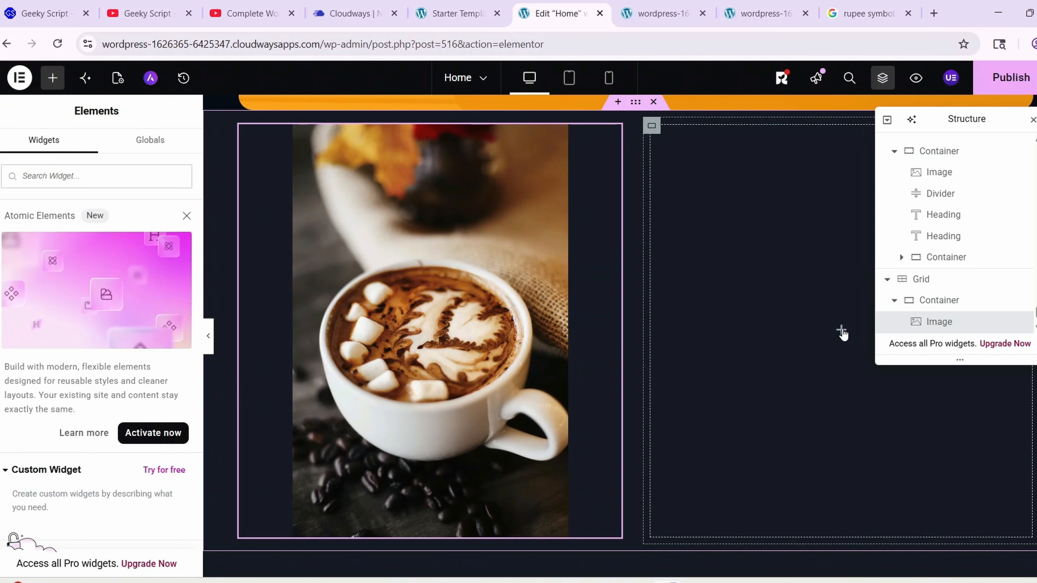
scroll(136, 371, "down", 5)
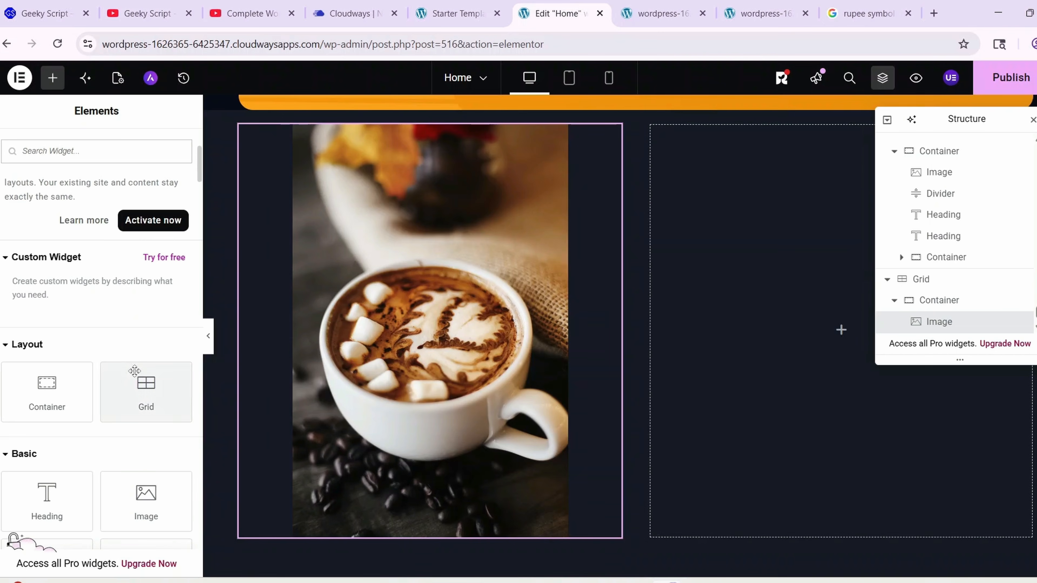
scroll(135, 373, "down", 2)
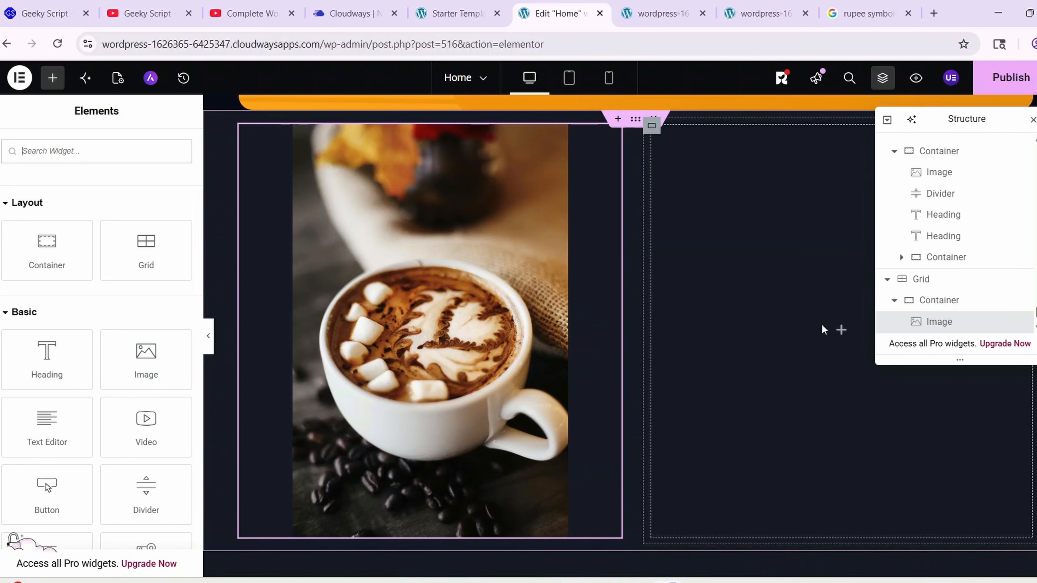
left_click_drag(46, 361, 840, 246)
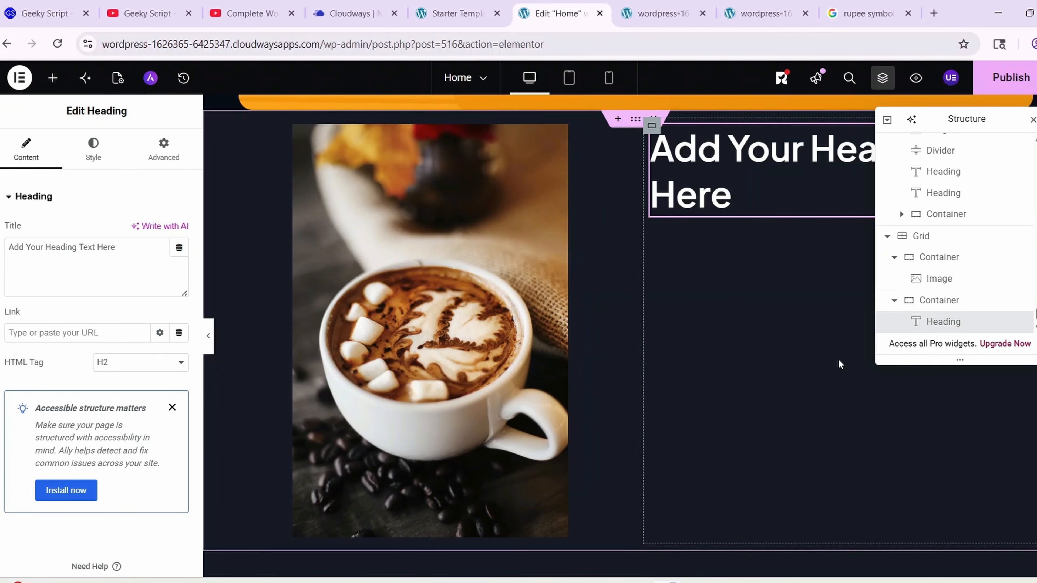
Add a Text Editor block with placeholder text below the heading
left_click(943, 302)
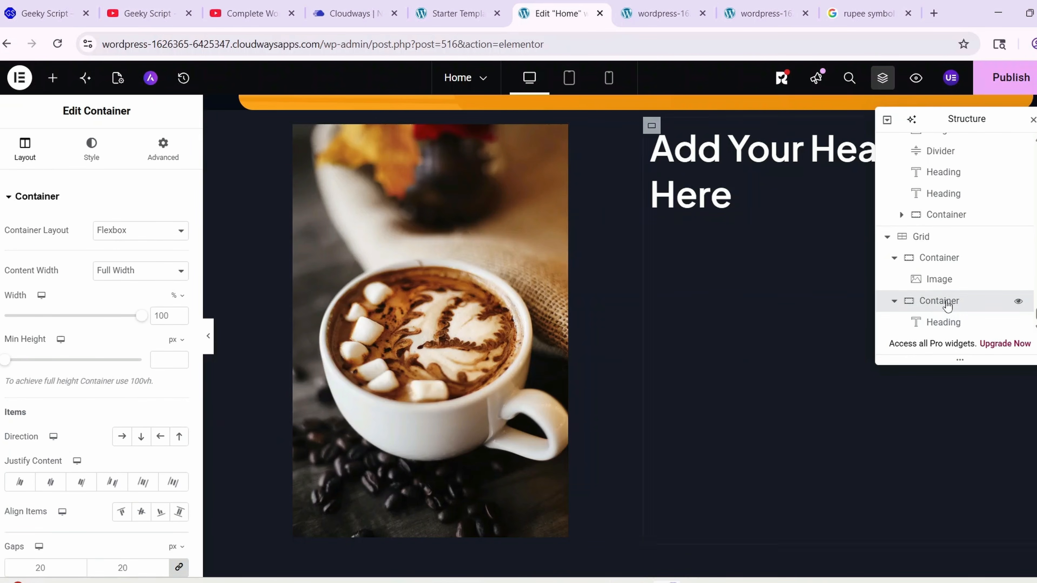
left_click(51, 78)
scroll(58, 291, "down", 10)
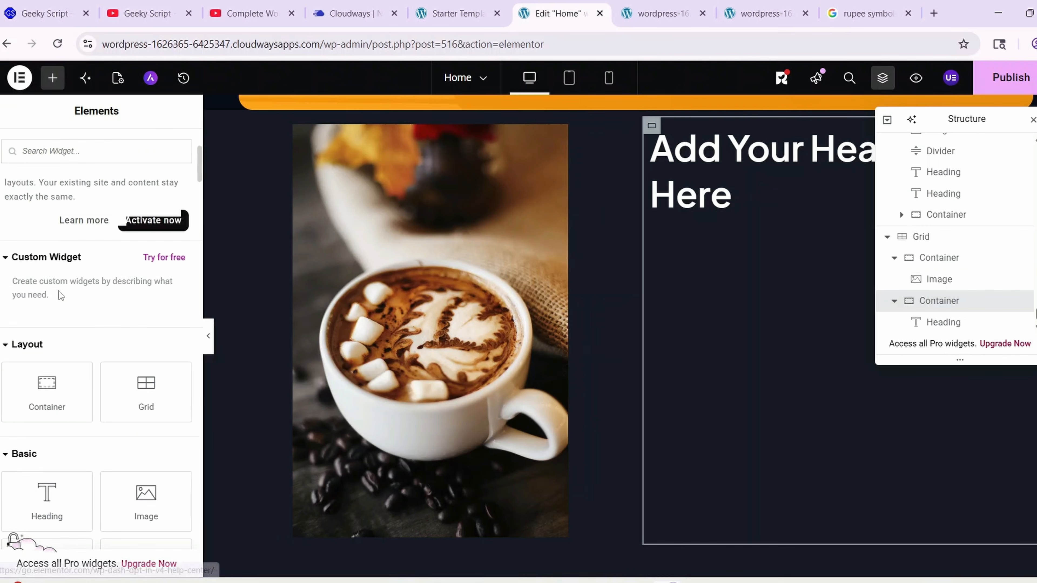
scroll(58, 291, "down", 2)
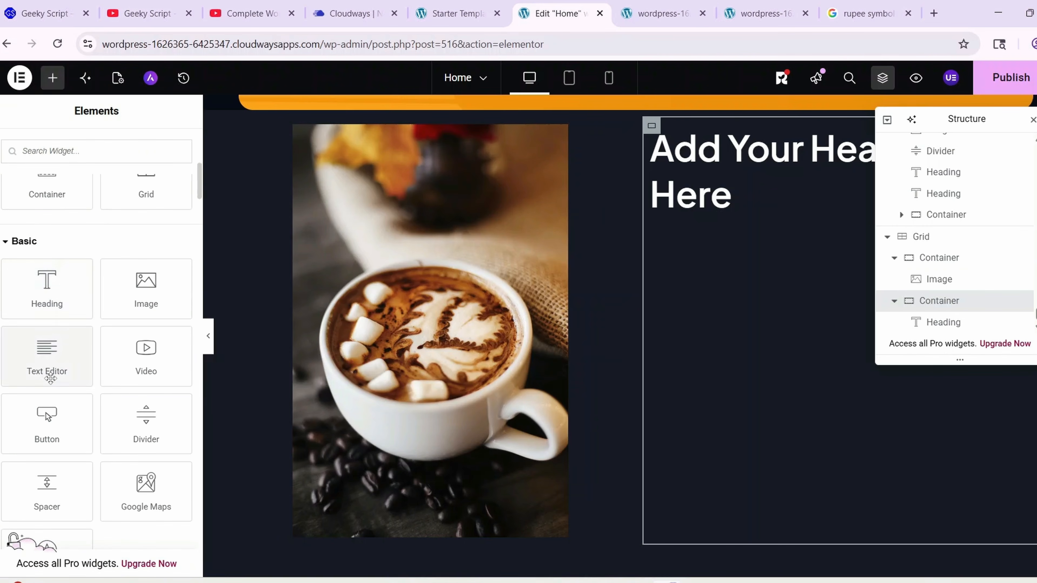
left_click_drag(48, 361, 829, 175)
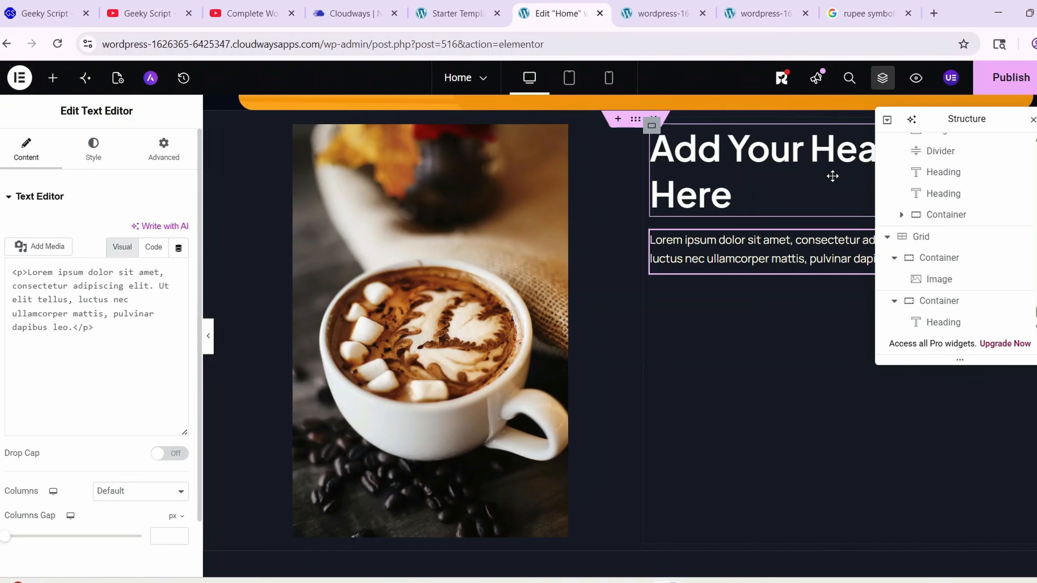
left_click(754, 245)
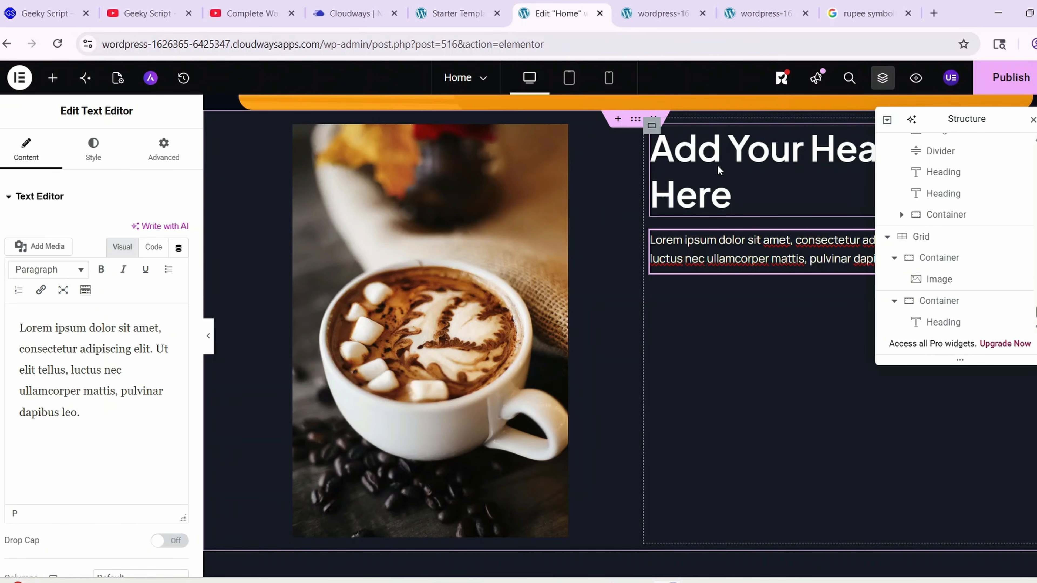
scroll(978, 289, "down", 1)
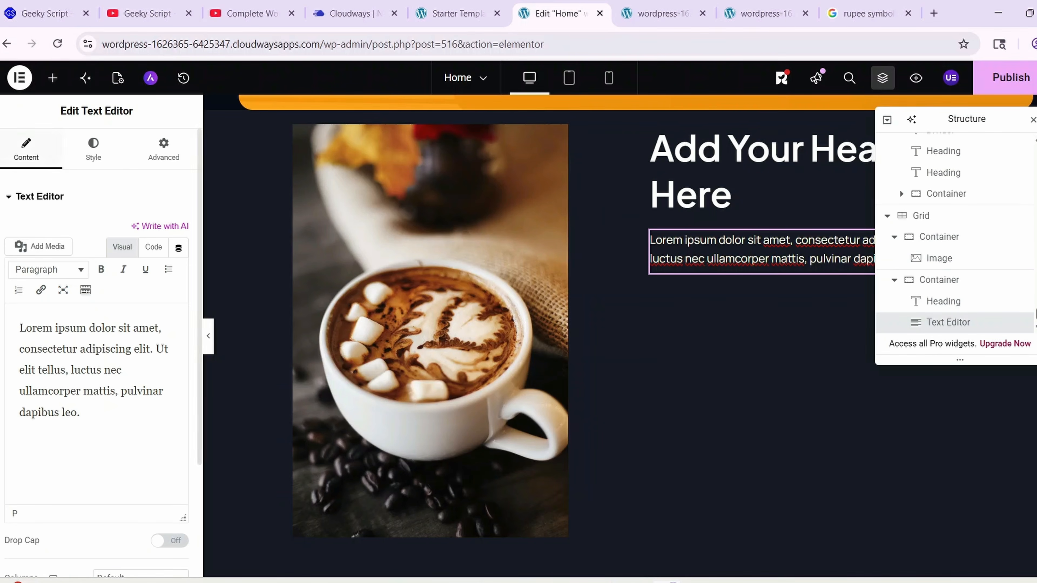
Place a YouTube Video widget below the paragraph
left_click(53, 79)
scroll(65, 301, "down", 5)
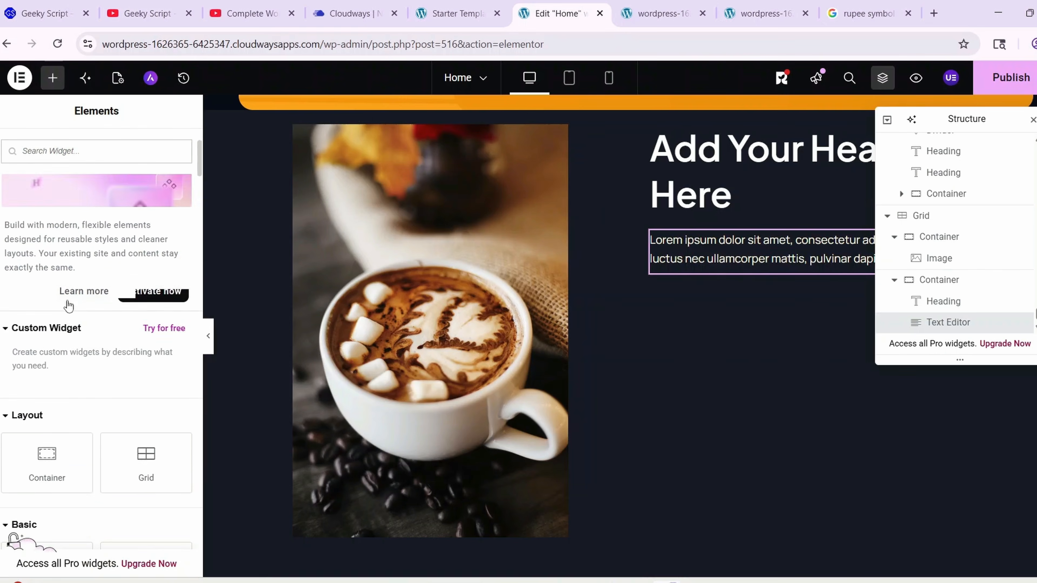
scroll(68, 302, "down", 3)
left_click_drag(151, 366, 819, 265)
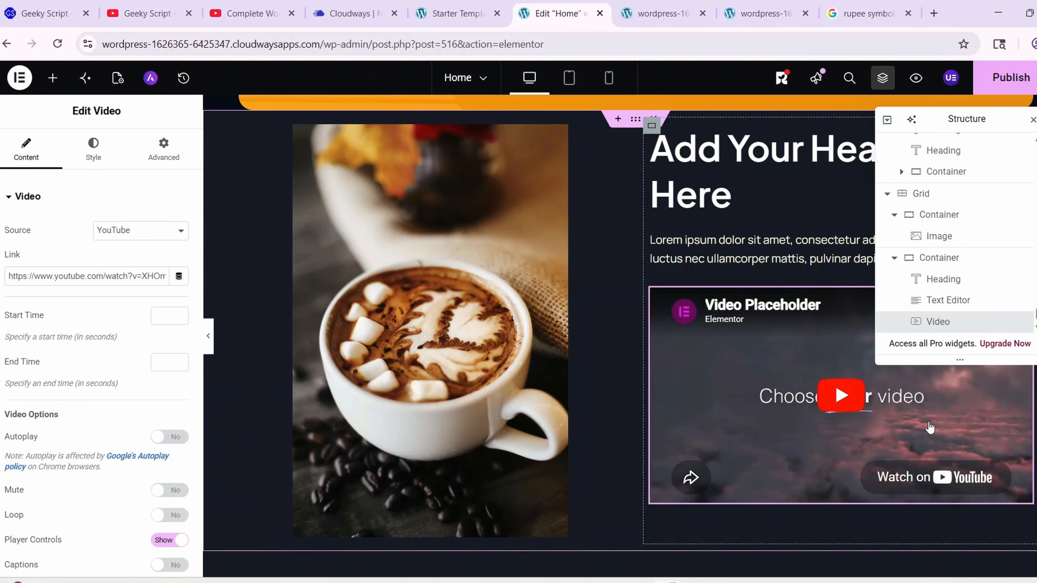
scroll(817, 327, "up", 2)
Retitle the heading 'Real Chocolate'
left_click(714, 242)
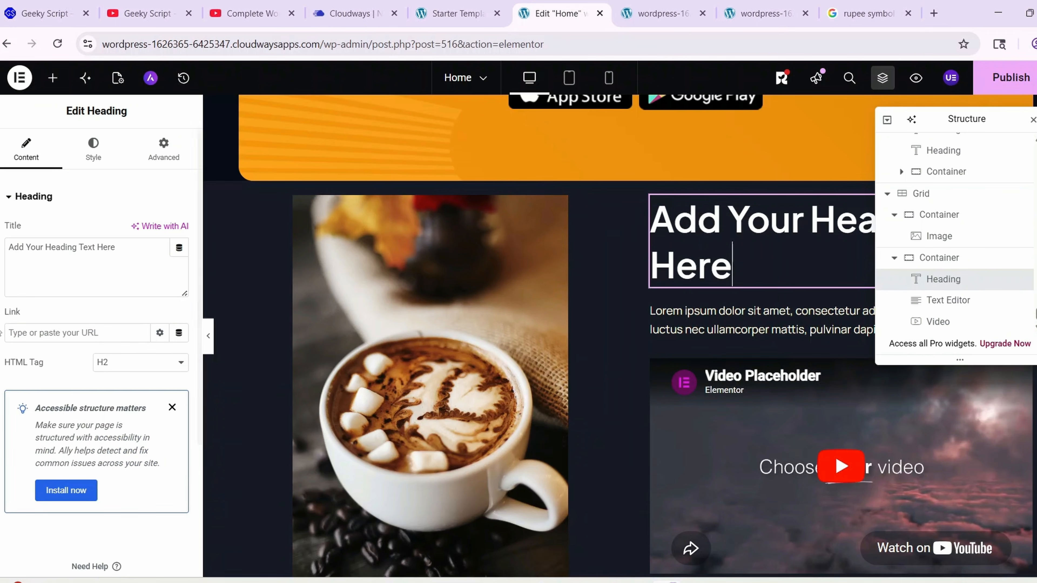
triple_click(138, 253)
type("Rea")
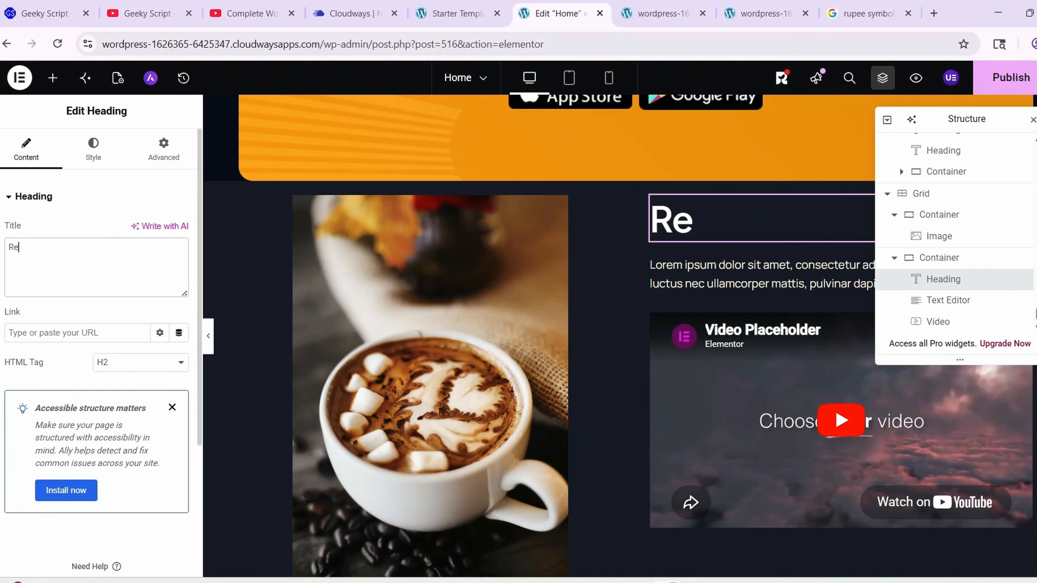
type("l Chocolate")
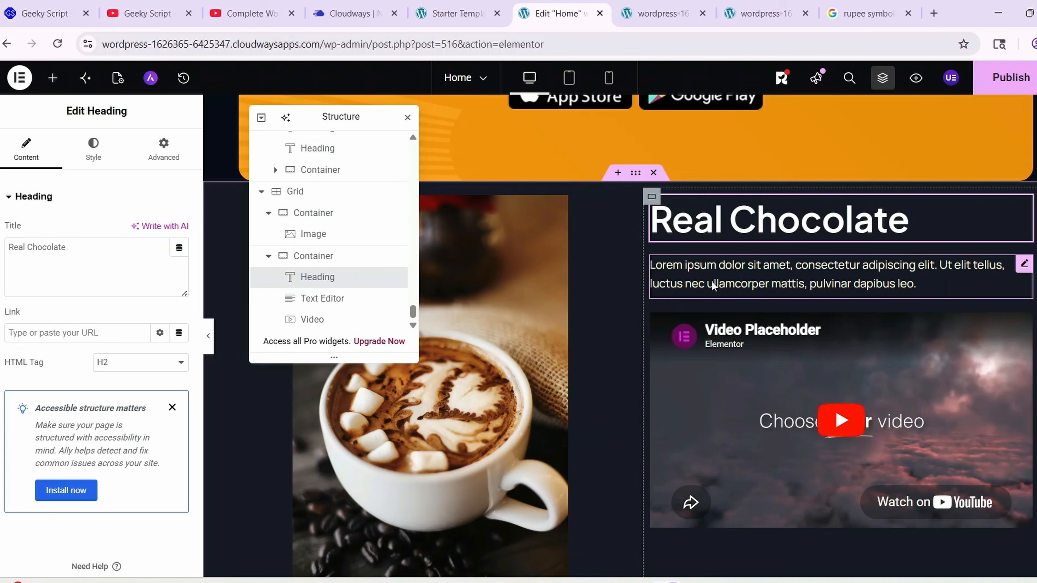
Replace the lorem ipsum with copy about using high-quality dark chocolate and real cocoa butter
left_click(713, 288)
left_click_drag(20, 328, 22, 422)
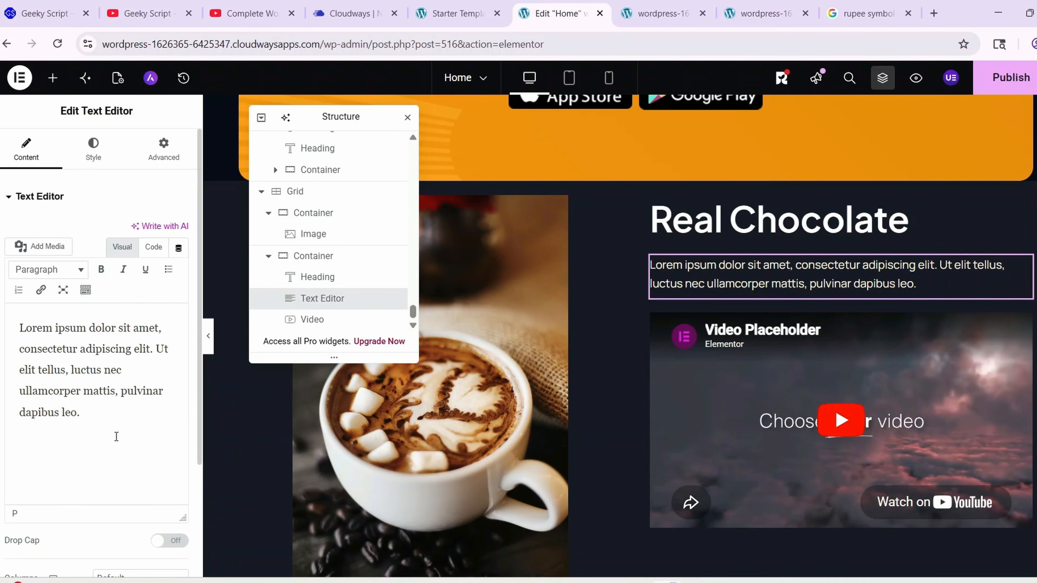
key("ctrl+a")
type("Skip the powder mix")
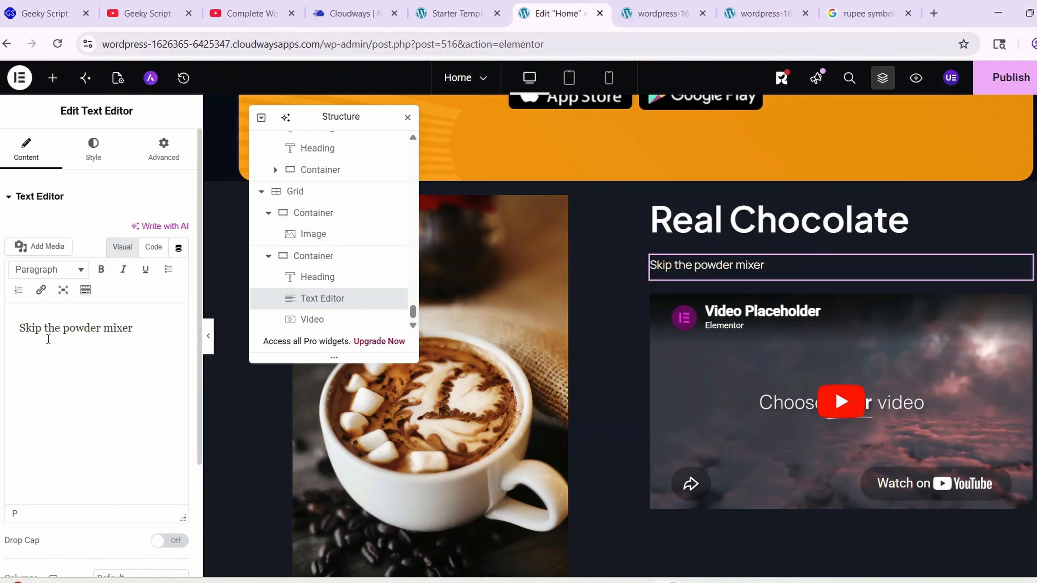
type("es. use high")
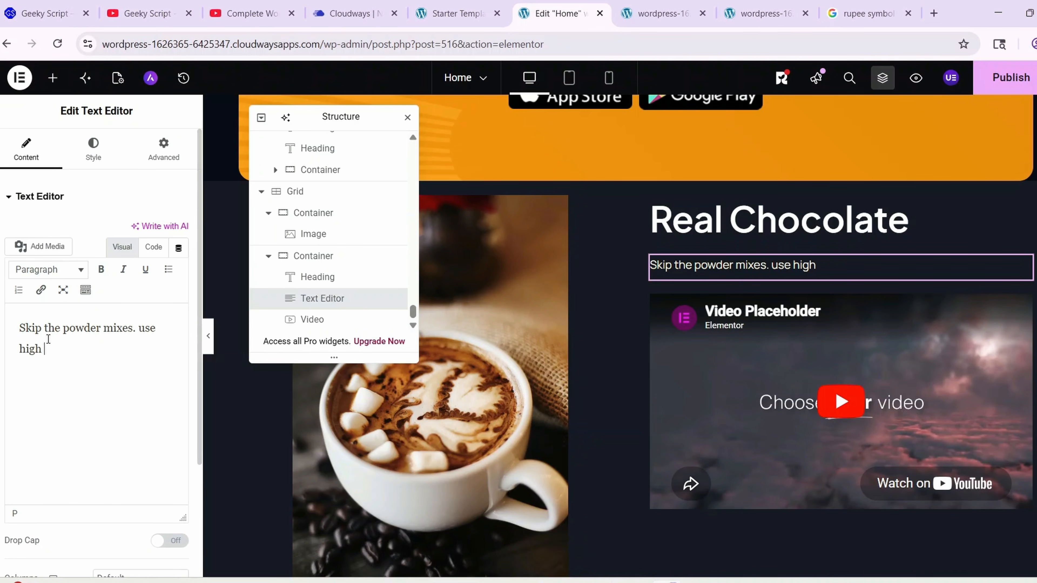
type(" quality dark chocolate")
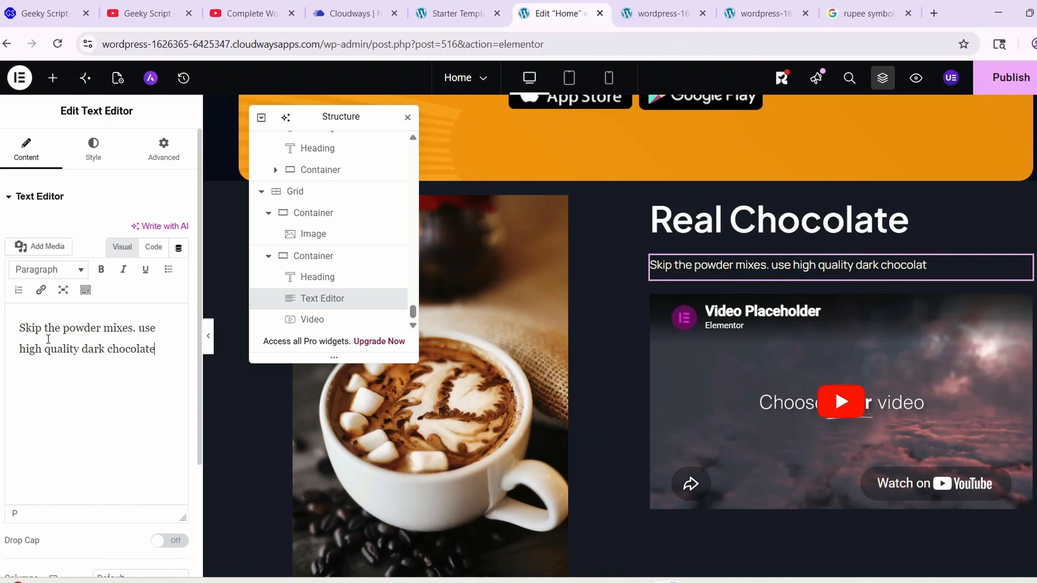
type(".  Real cocoa ")
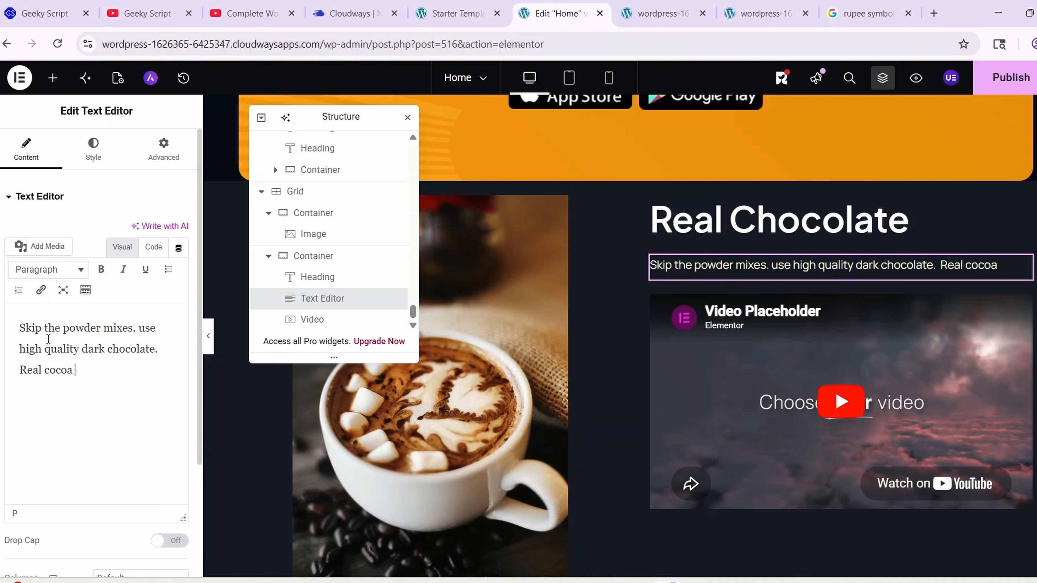
type("butter adds the luscious, velvety texture that coats your spoon!")
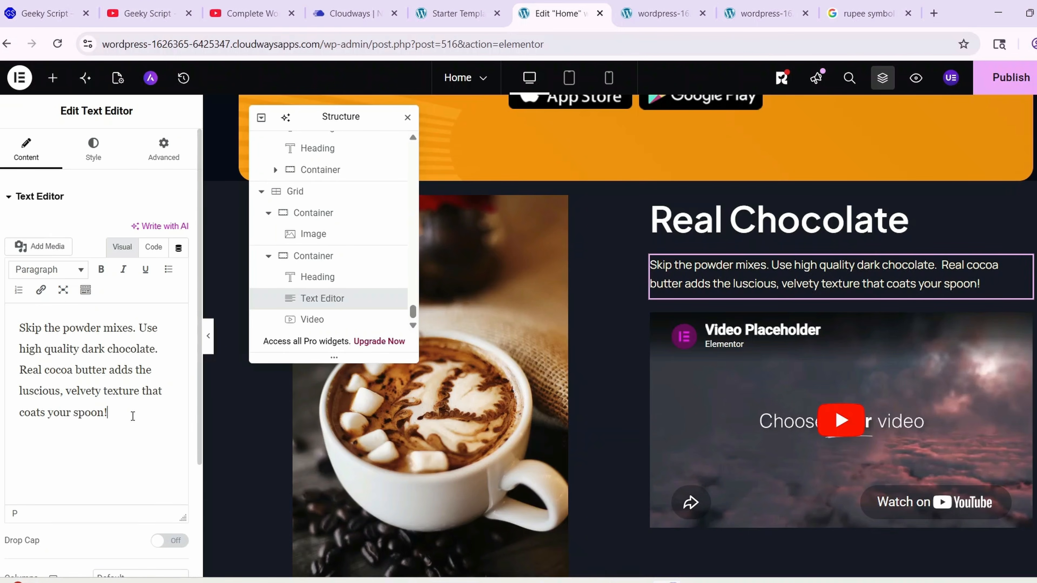
left_click_drag(132, 416, 16, 311)
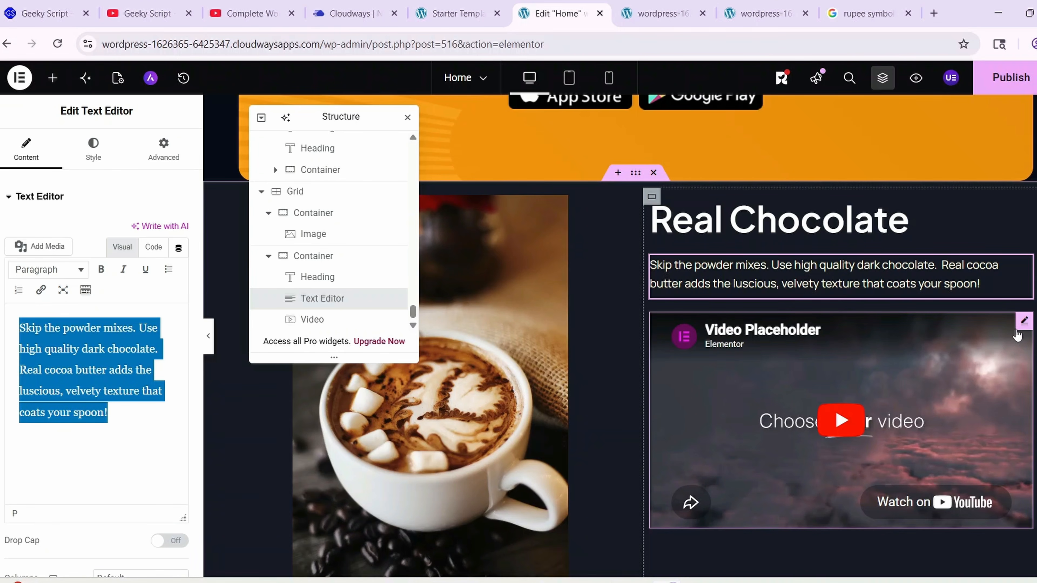
Check the video link, keep YouTube as the source, and switch to the YouTube playlist tab
left_click(1025, 322)
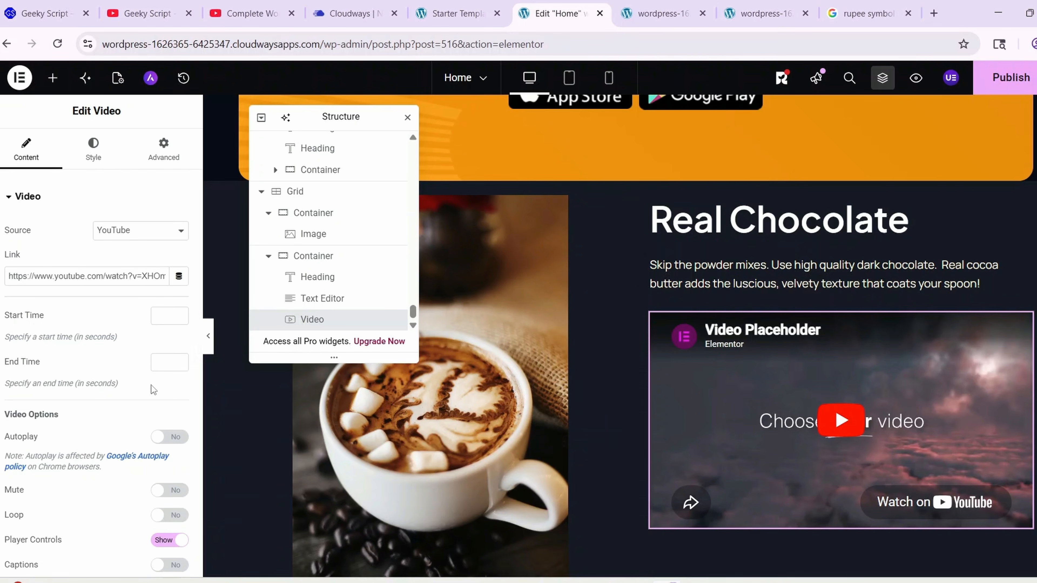
left_click_drag(11, 275, 220, 271)
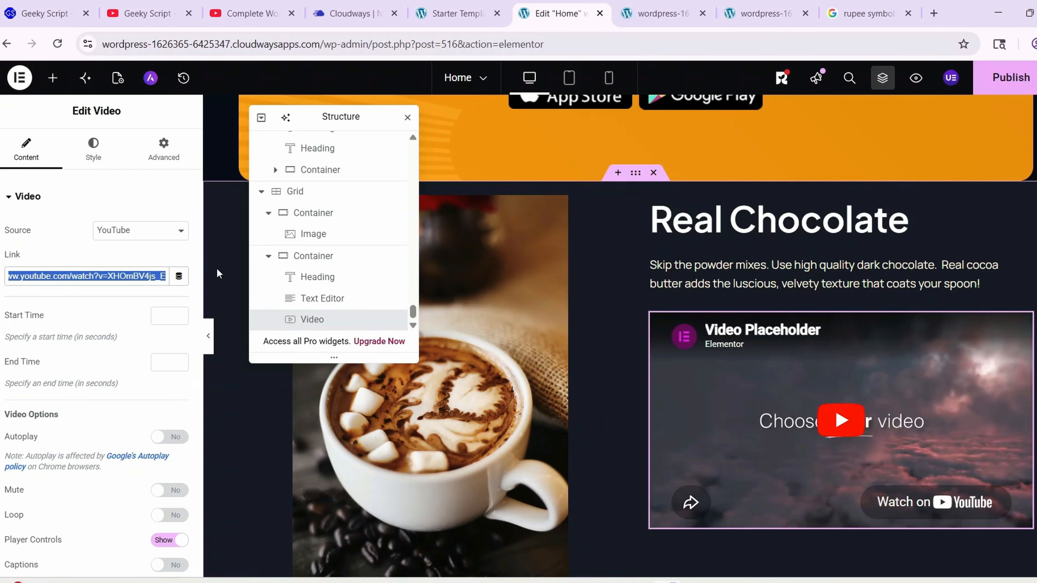
left_click(130, 279)
key("ctrl+a")
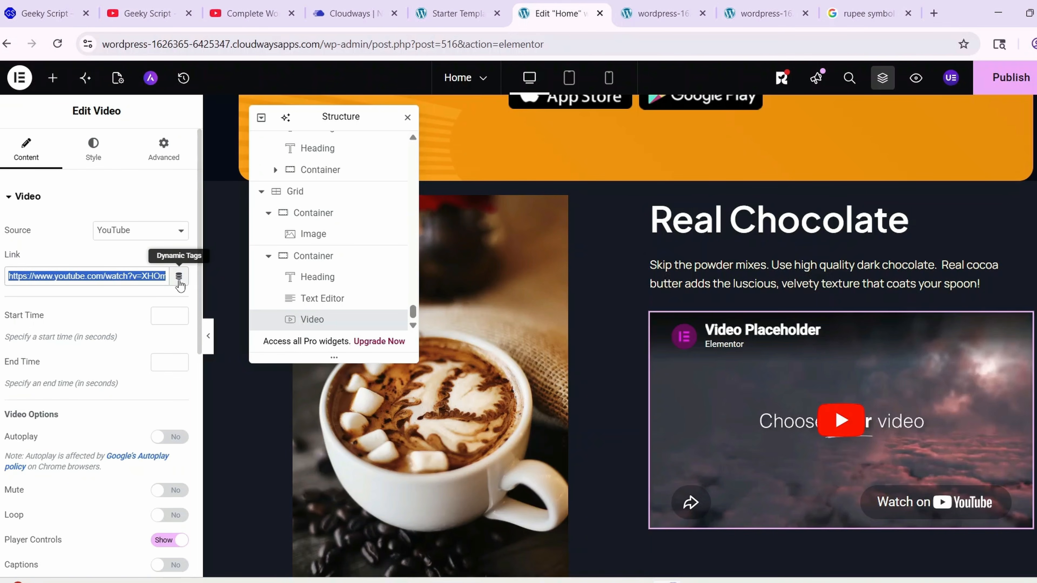
left_click(138, 232)
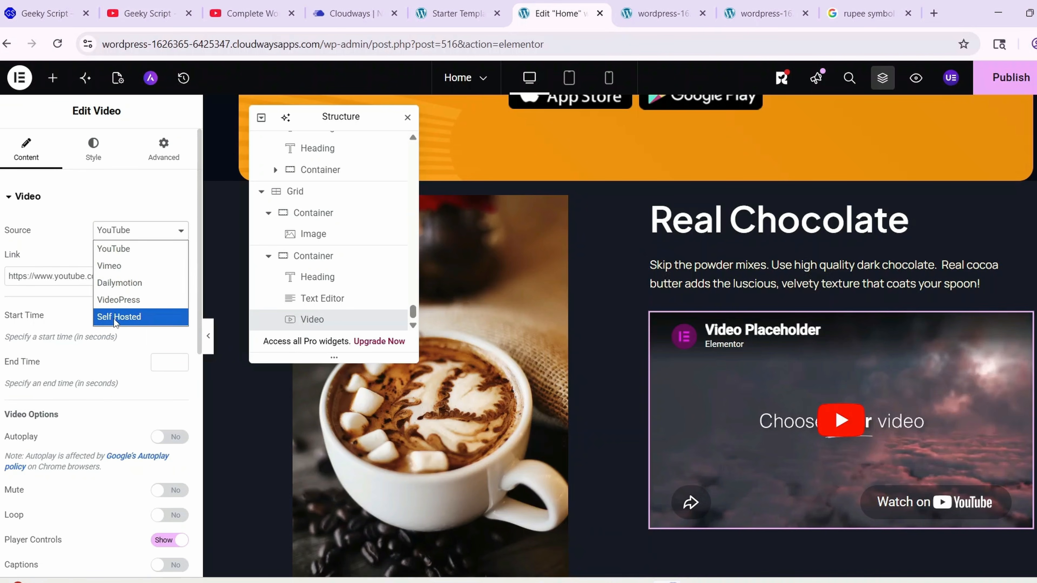
left_click(80, 270)
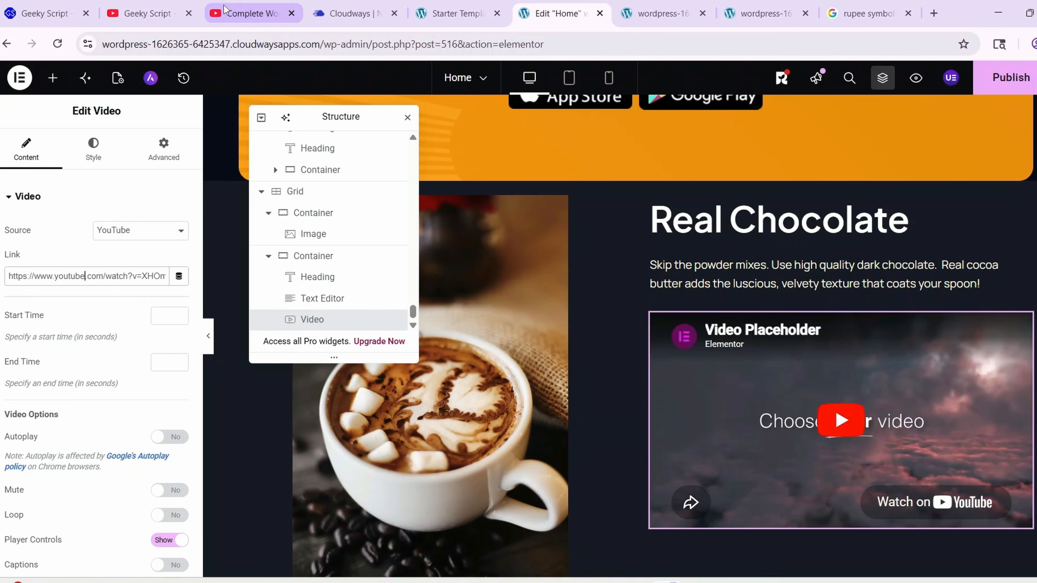
left_click(239, 11)
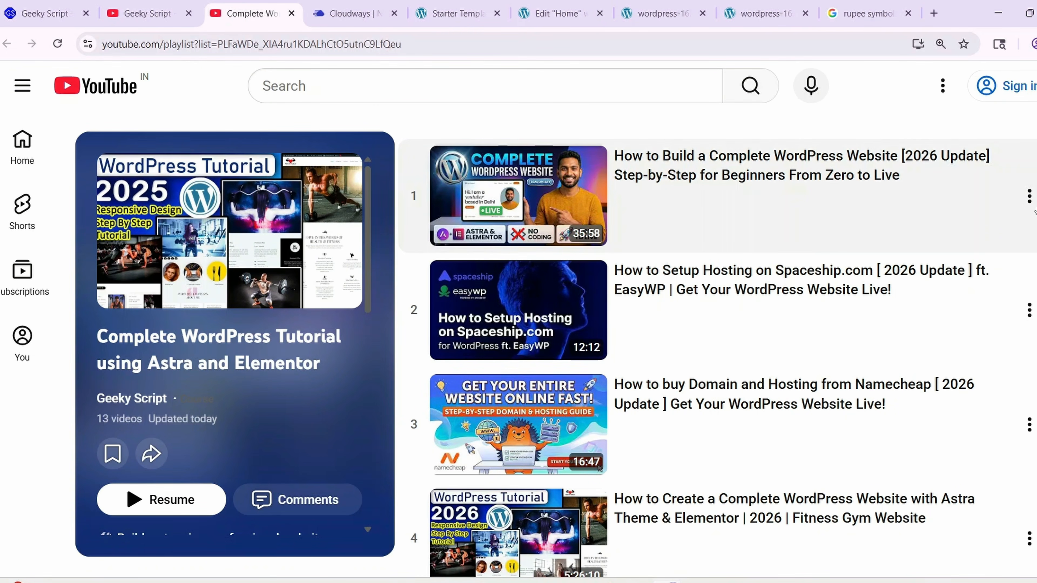
Copy the first playlist video's share link and return to the Edit Home tab
left_click(1030, 197)
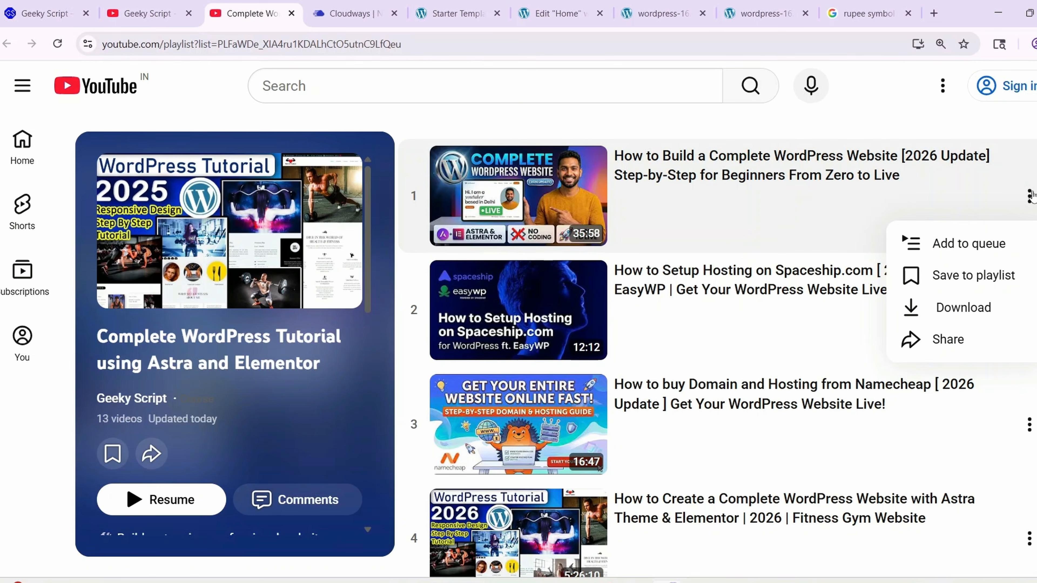
left_click(958, 341)
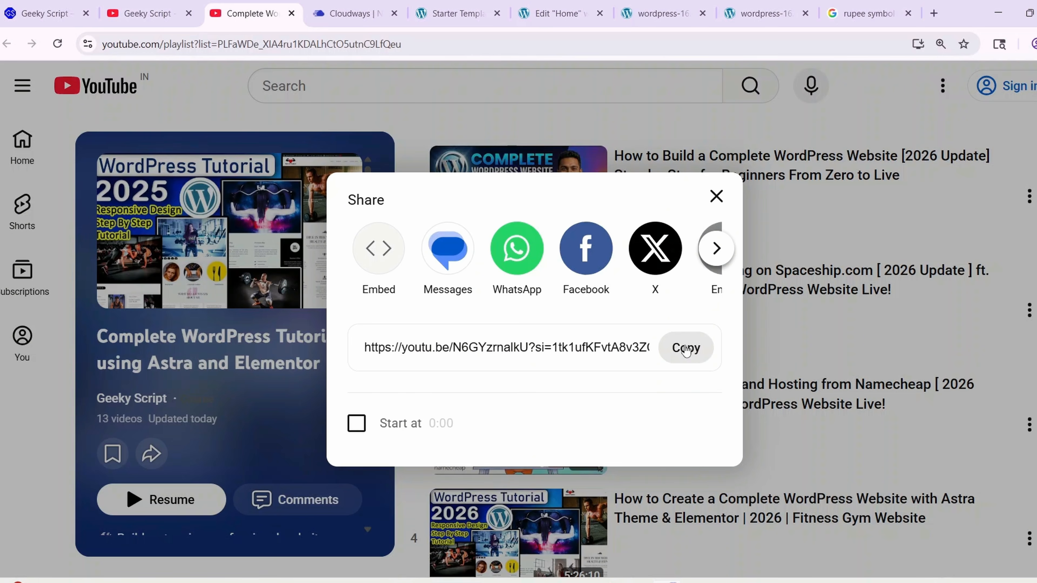
left_click(678, 360)
left_click(827, 105)
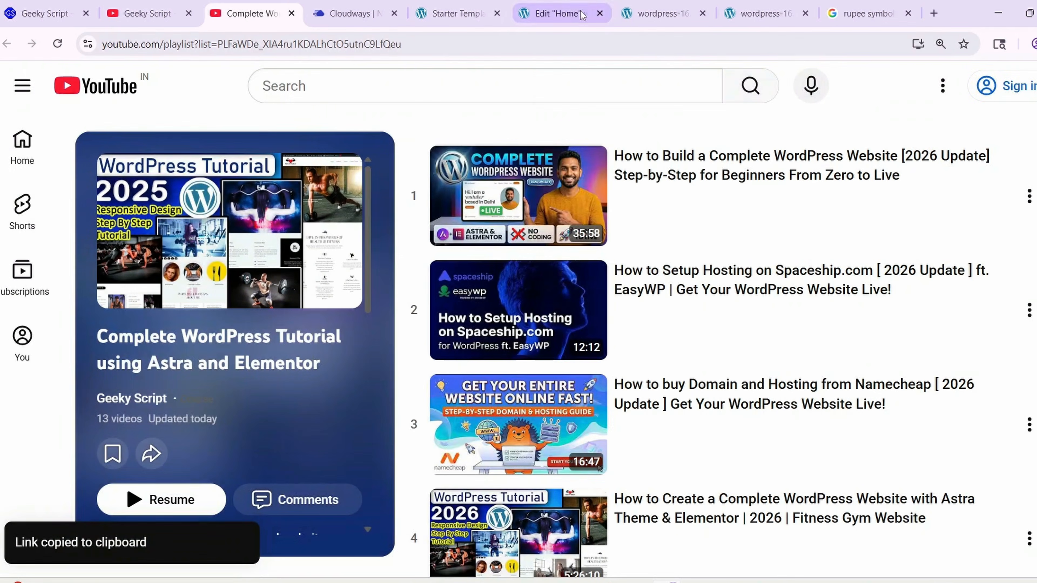
left_click(556, 13)
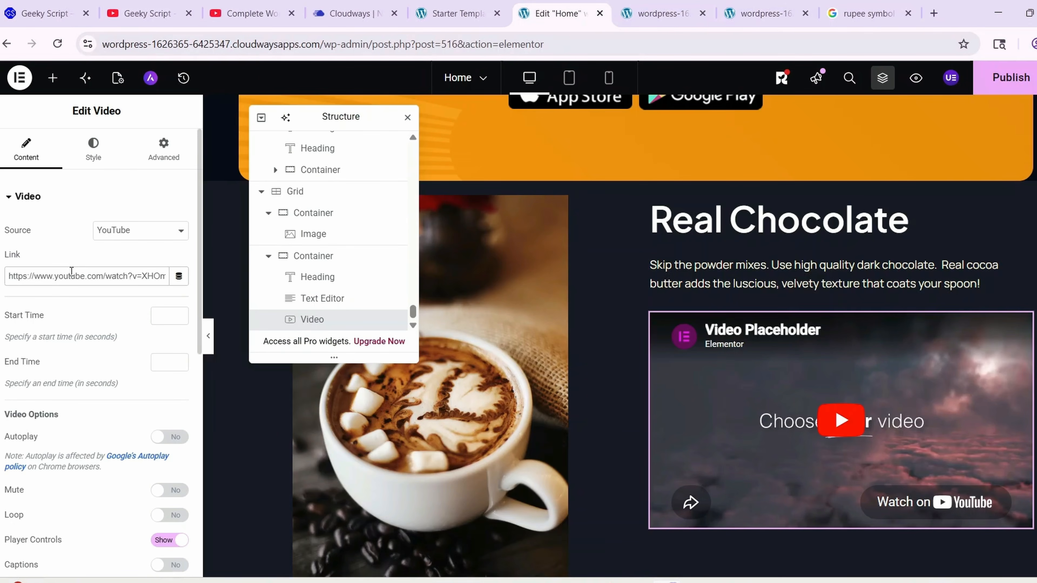
Set the Video link to 'The Best Hot Chocolate Ever (2 Ways)' and publish the Home page
triple_click(72, 274)
key("ctrl+v")
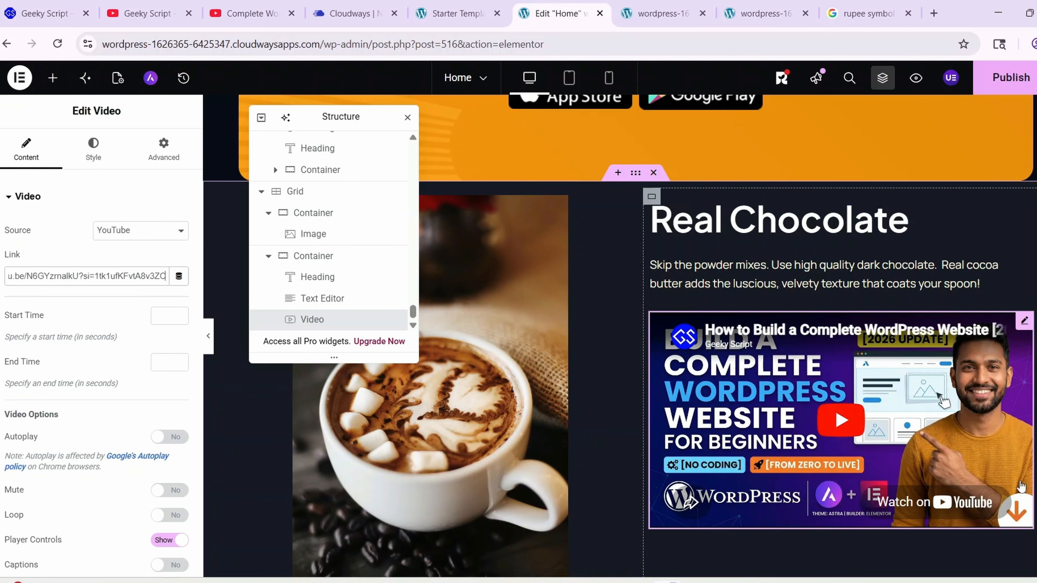
key("ctrl+v")
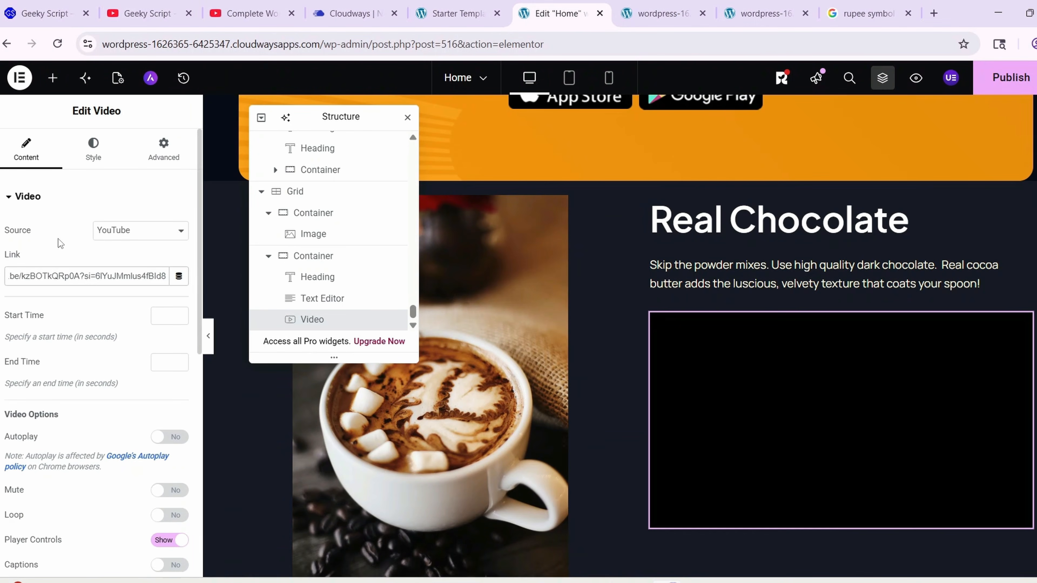
left_click(64, 248)
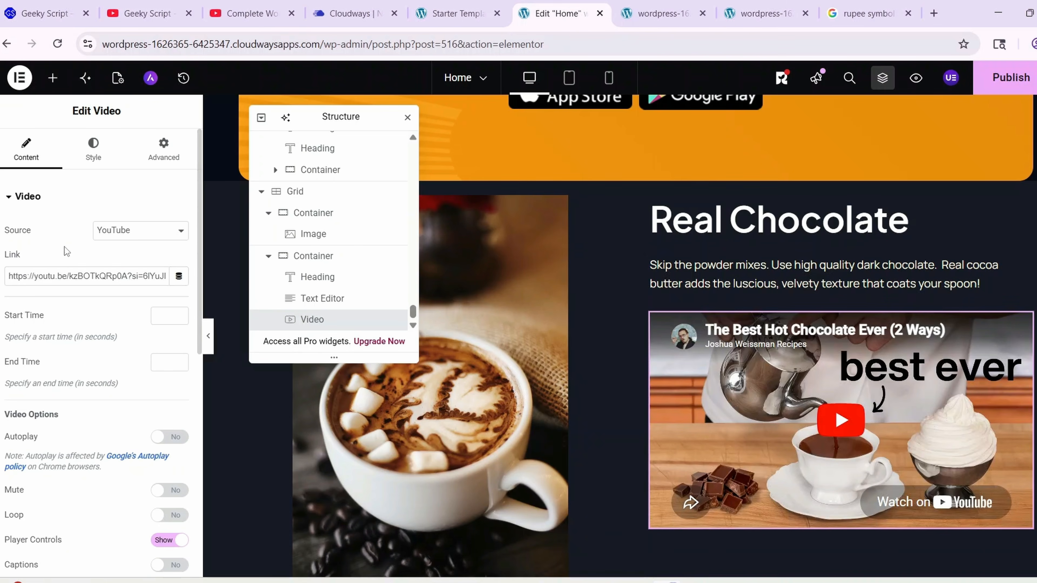
scroll(425, 235, "down", 3)
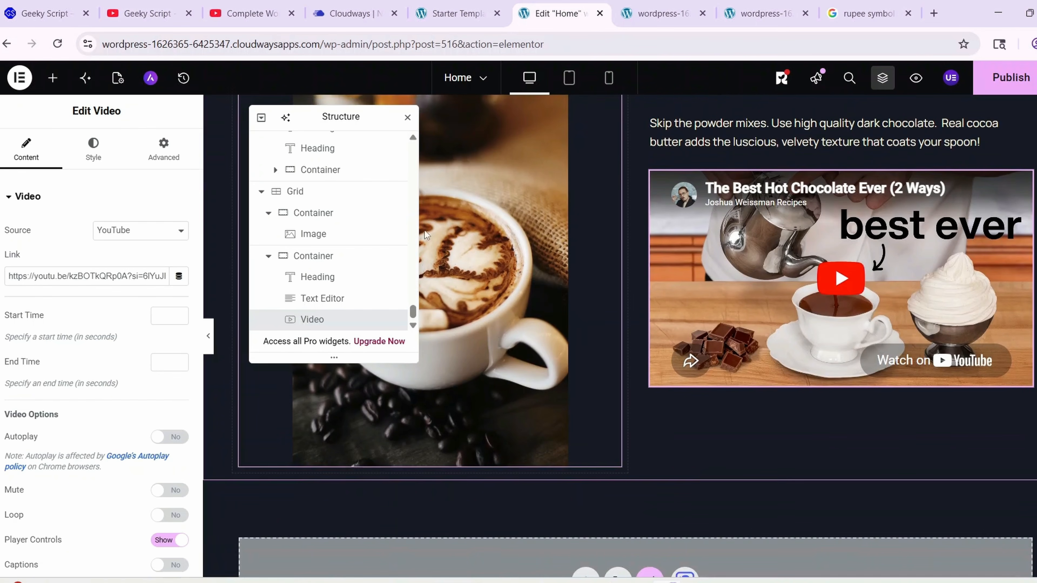
scroll(767, 483, "down", 1)
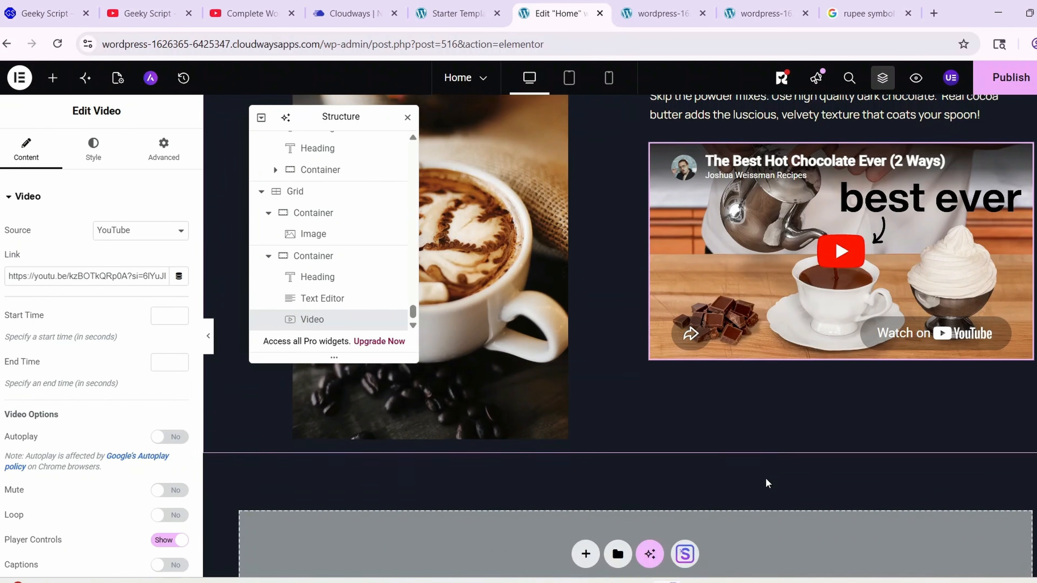
scroll(767, 483, "down", 4)
scroll(694, 286, "up", 10)
scroll(690, 247, "down", 3)
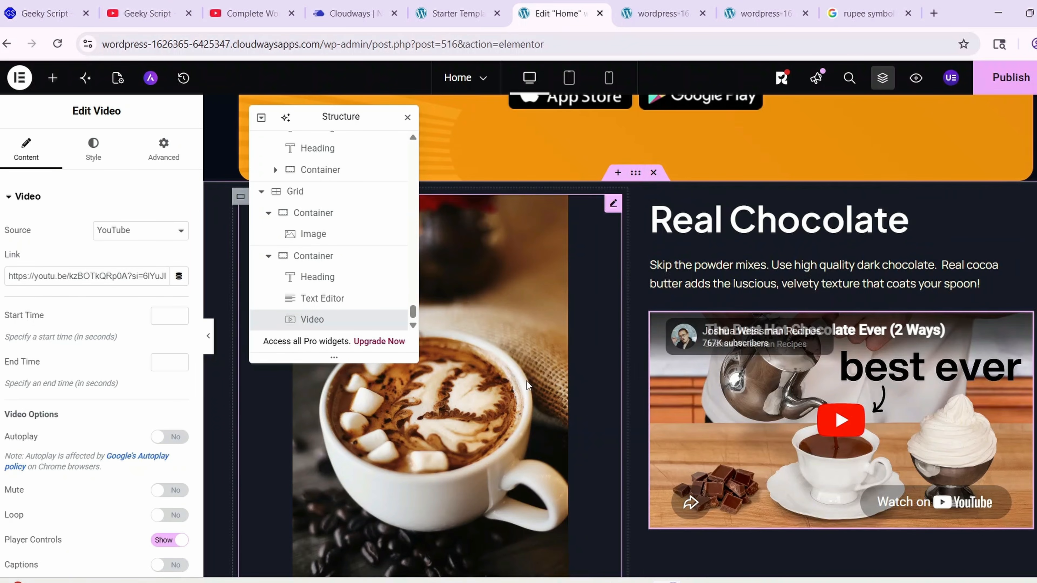
scroll(898, 468, "down", 10)
scroll(901, 469, "up", 20)
scroll(900, 469, "up", 10)
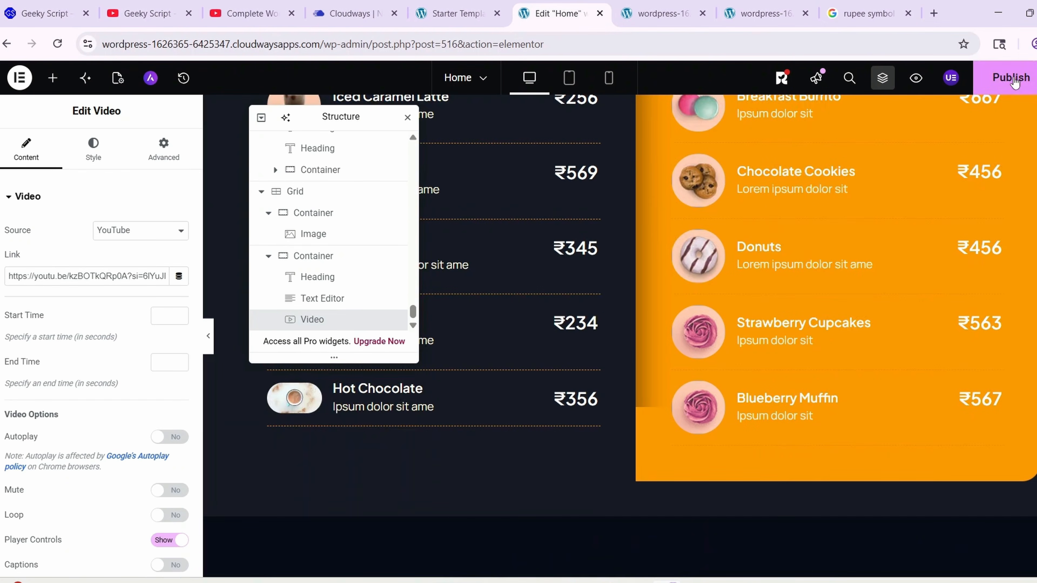
left_click(1012, 78)
Reload the live site and scroll through the updated homepage
left_click(693, 6)
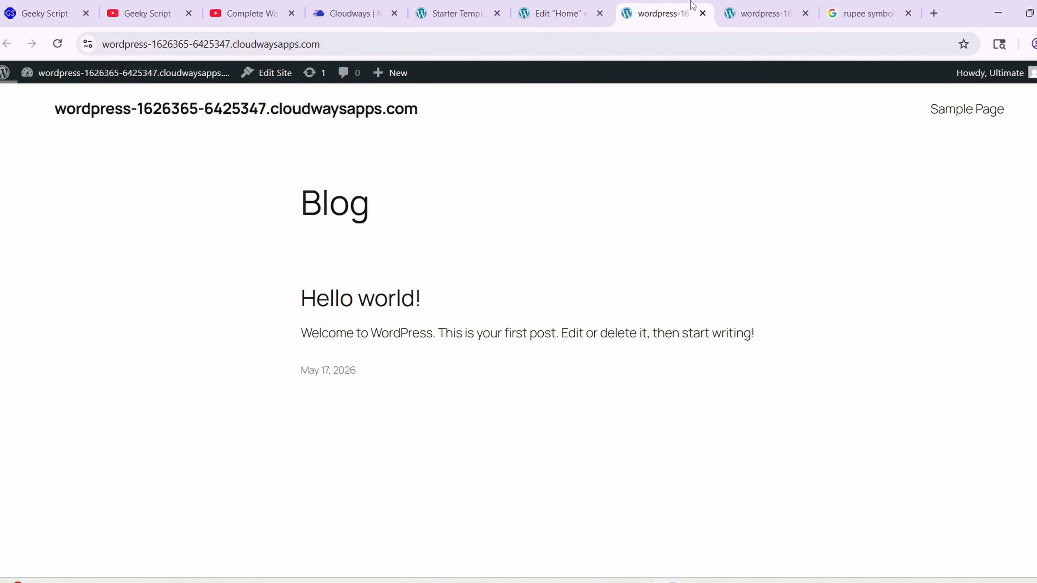
left_click(59, 46)
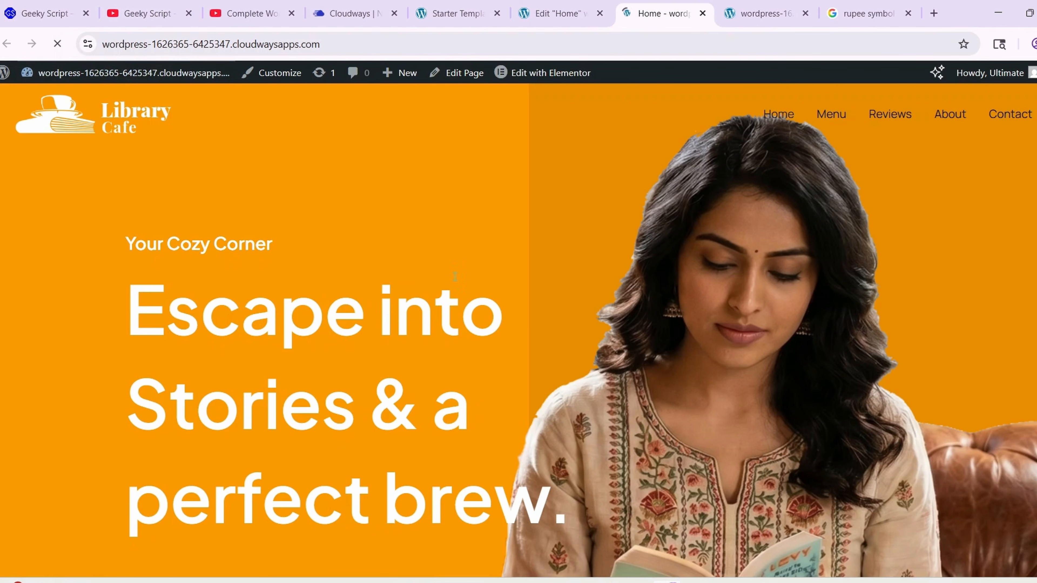
scroll(566, 333, "down", 4)
scroll(566, 335, "up", 5)
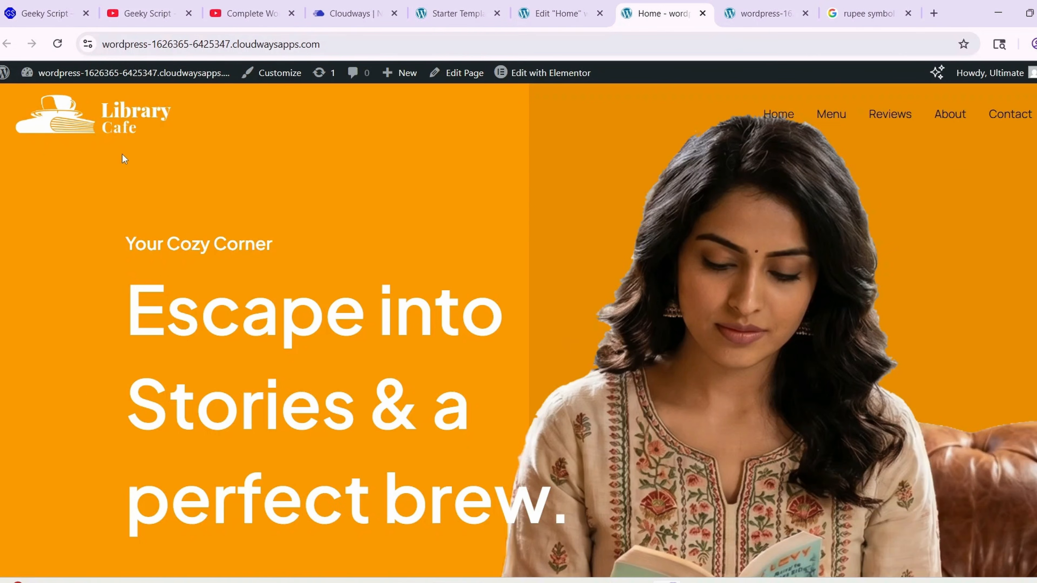
scroll(423, 250, "down", 12)
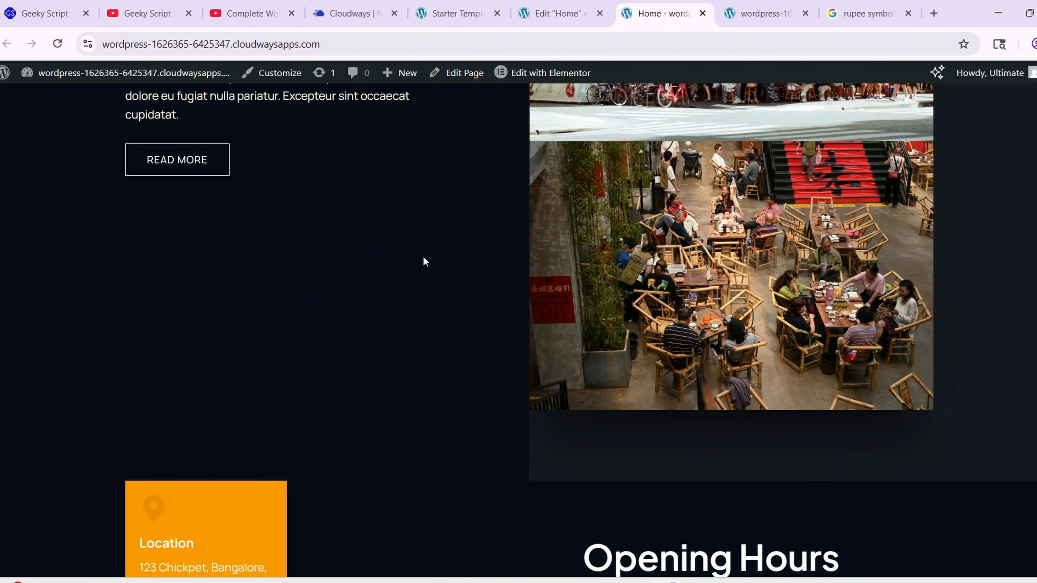
scroll(423, 262, "down", 20)
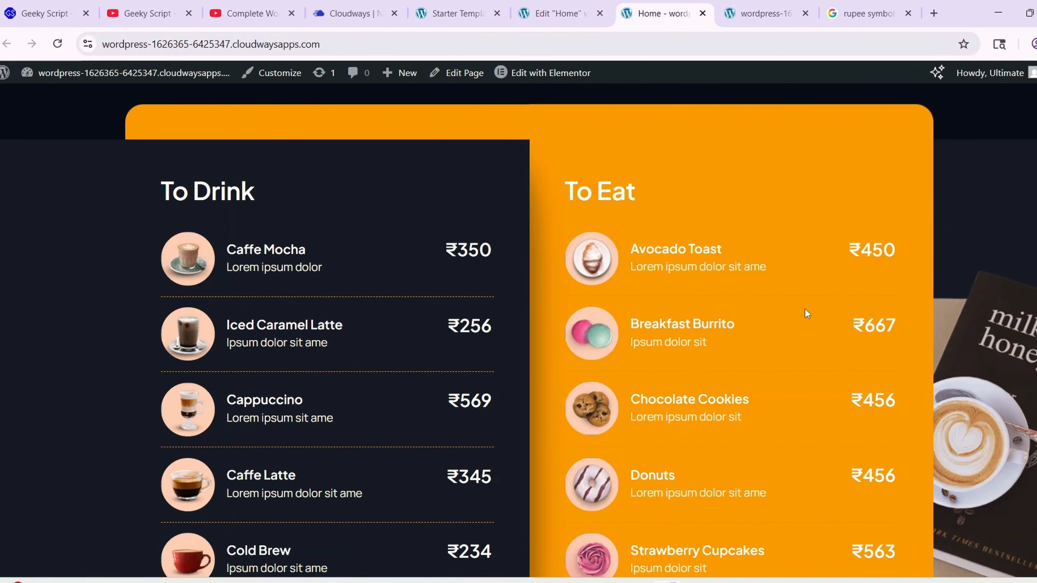
scroll(816, 294, "down", 20)
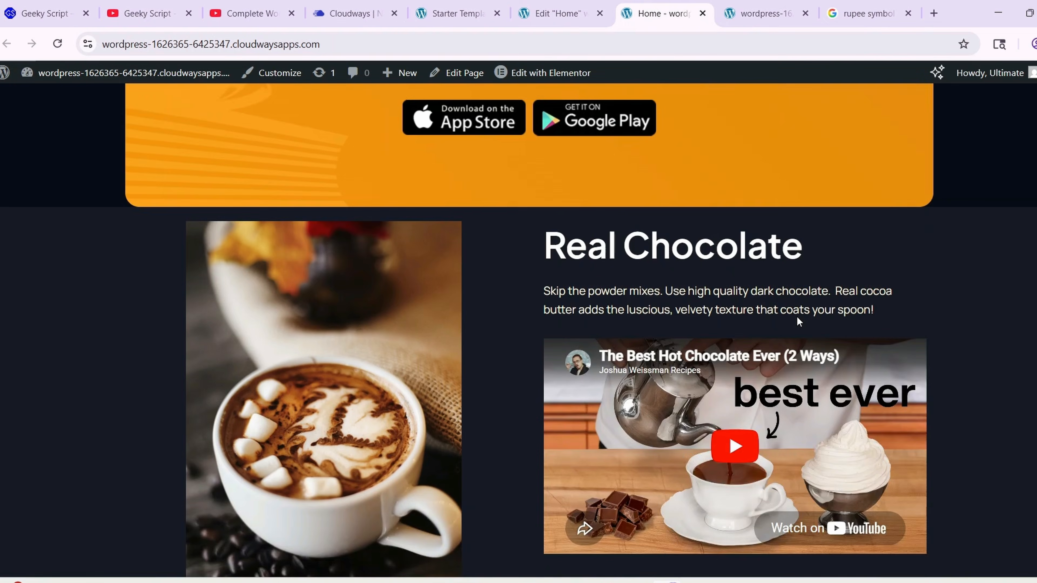
scroll(797, 317, "down", 8)
scroll(707, 323, "up", 8)
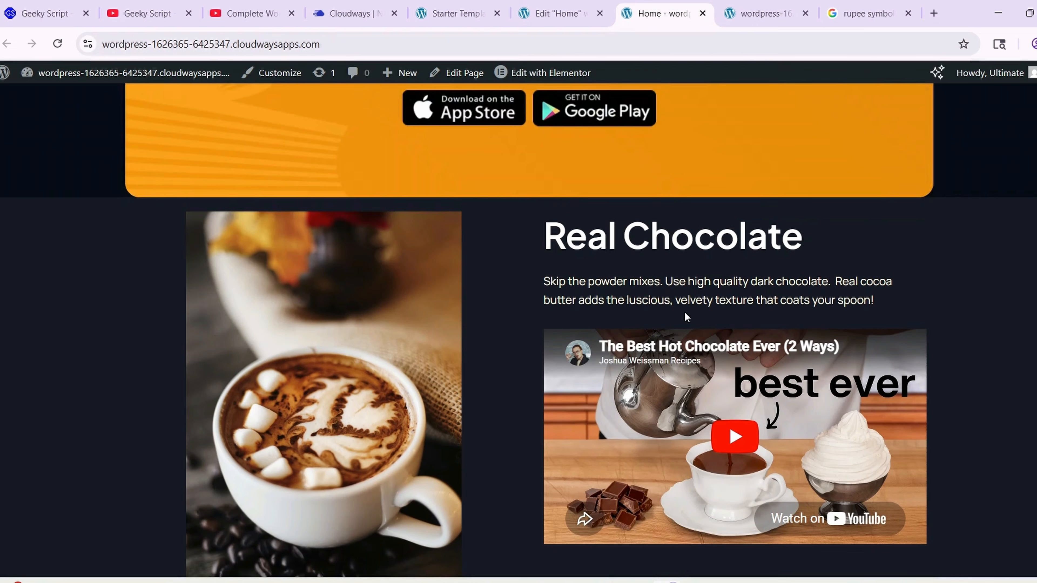
scroll(959, 340, "down", 8)
scroll(1010, 411, "up", 20)
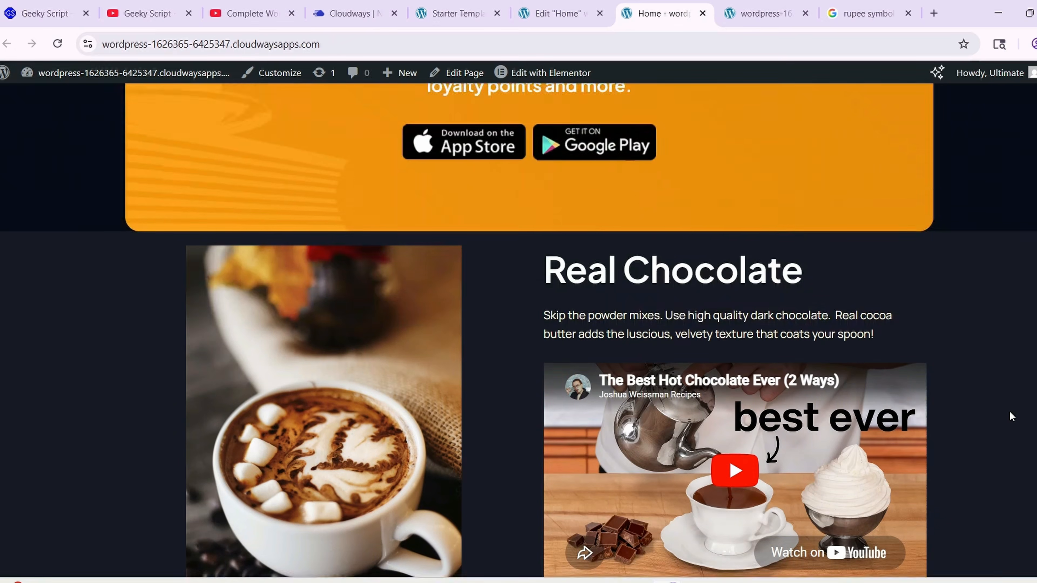
scroll(1010, 411, "up", 2)
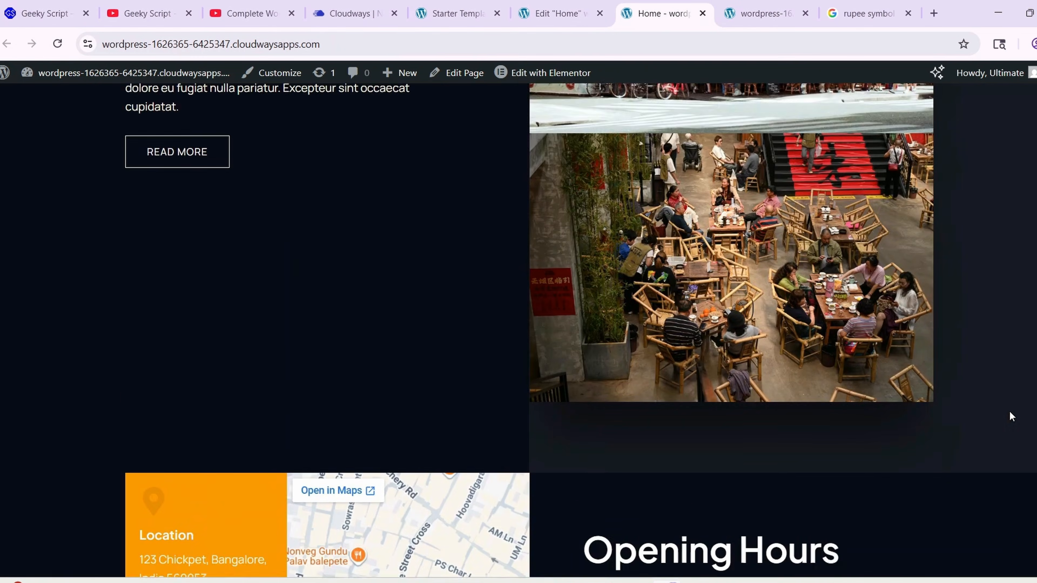
scroll(563, 439, "down", 7)
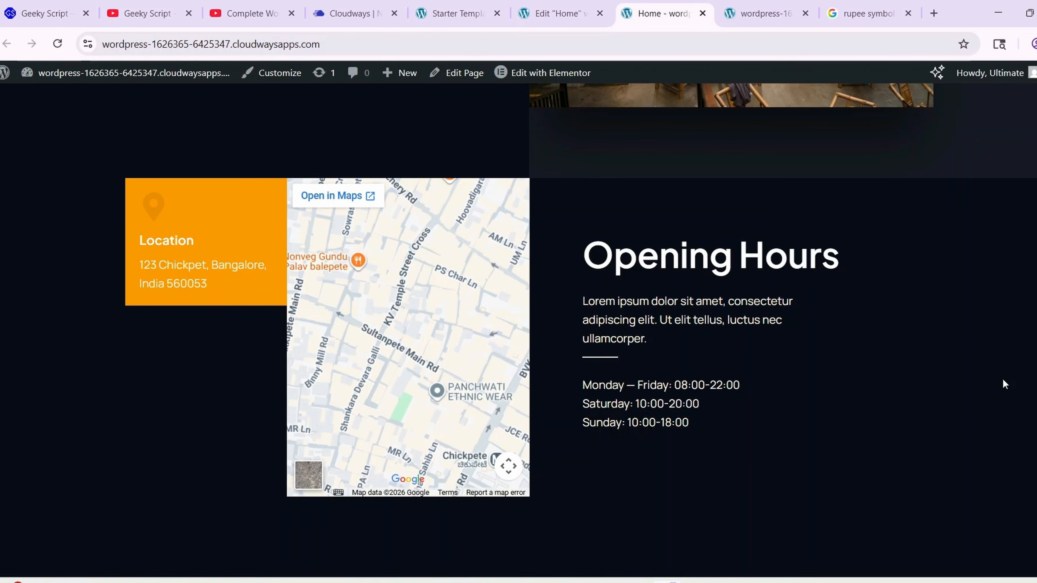
scroll(996, 383, "up", 14)
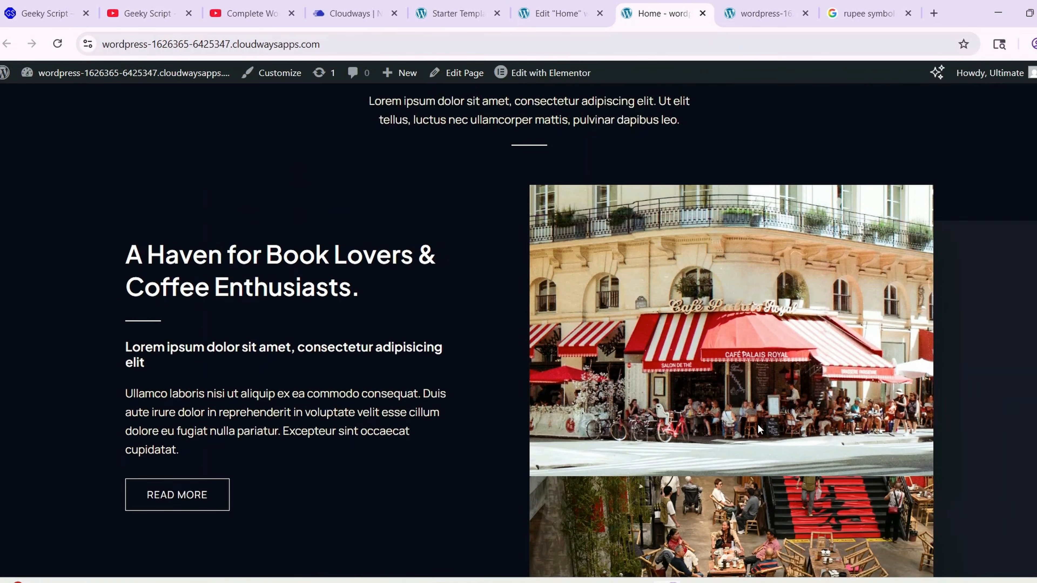
scroll(866, 468, "down", 5)
scroll(840, 468, "up", 15)
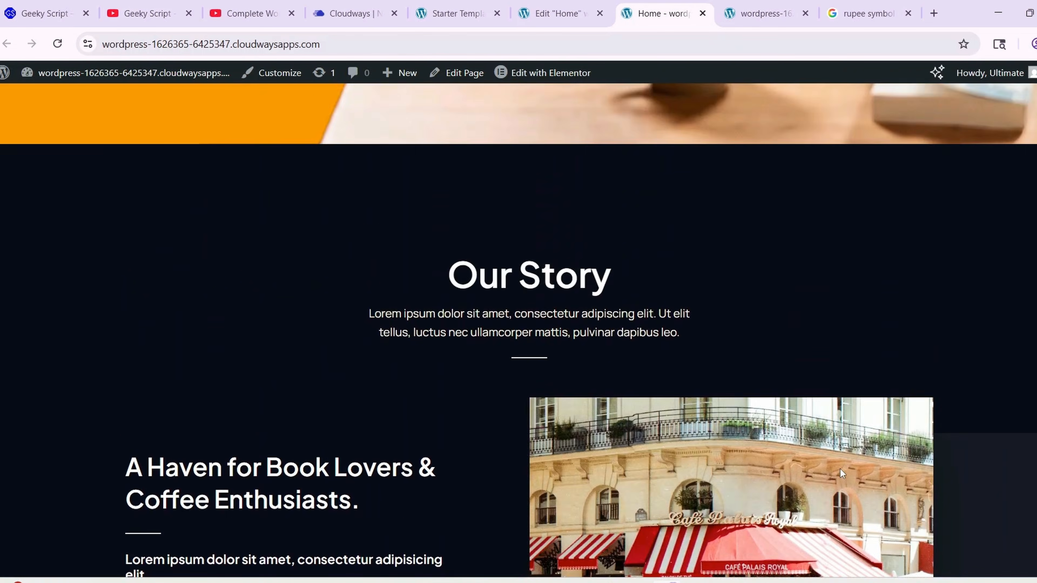
scroll(840, 469, "up", 9)
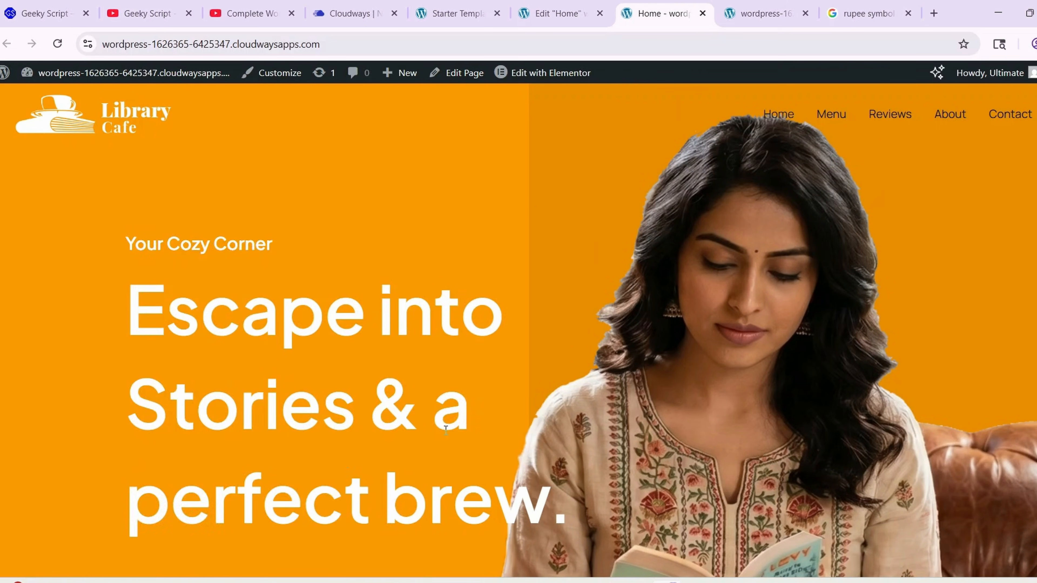
scroll(447, 429, "down", 5)
scroll(445, 431, "up", 5)
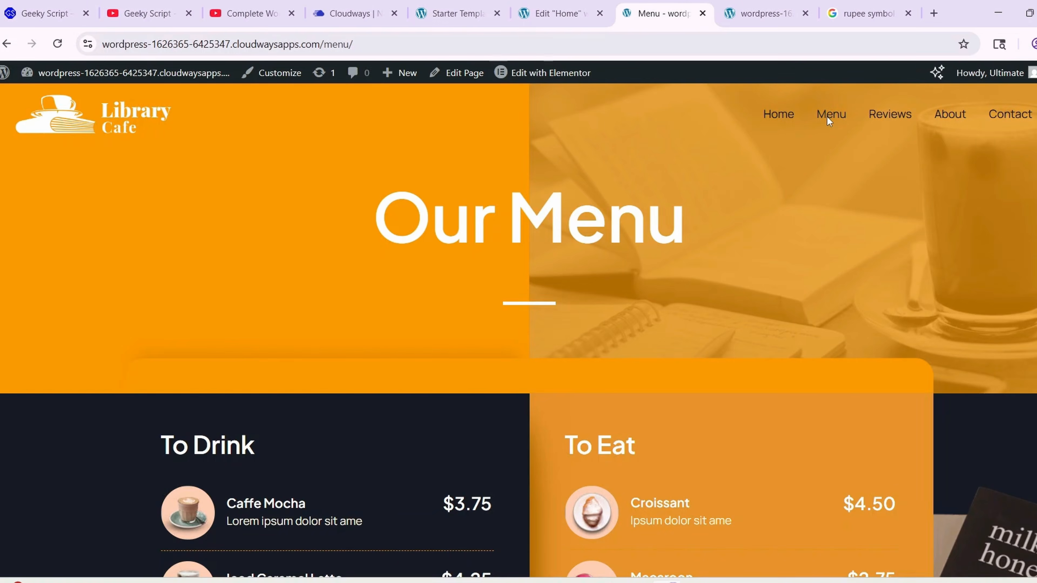
scroll(719, 301, "down", 10)
scroll(720, 301, "down", 2)
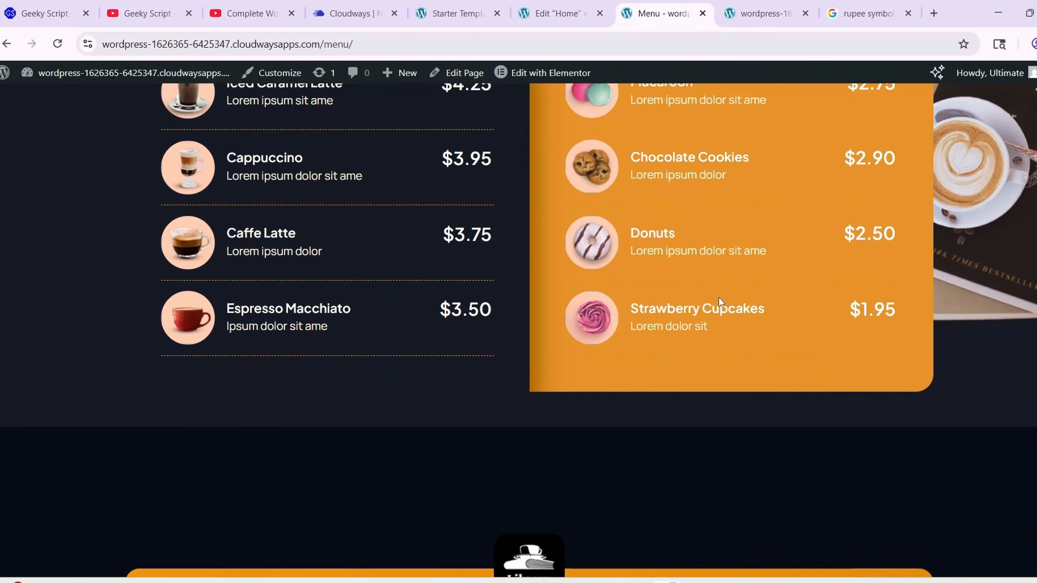
scroll(720, 301, "up", 5)
Review the Menu page's To Drink and To Eat lists, then open it in Elementor
left_click_drag(199, 145, 824, 568)
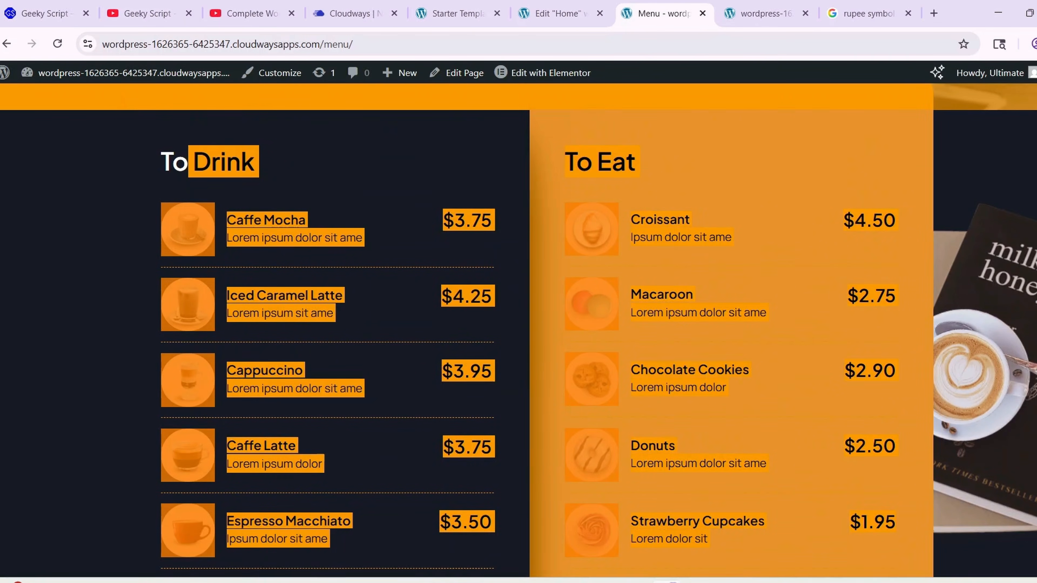
left_click(880, 458)
scroll(880, 458, "down", 5)
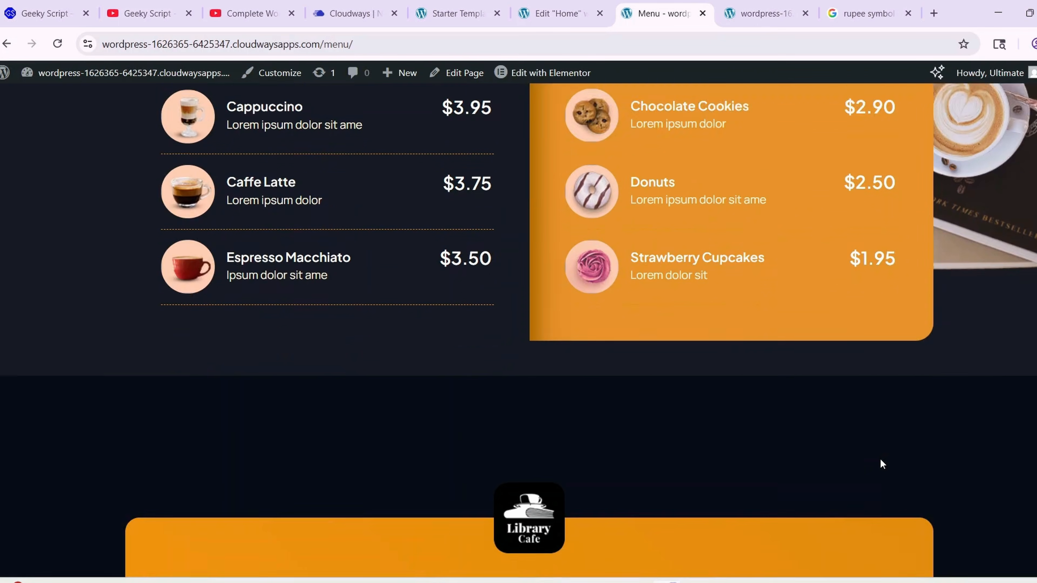
scroll(880, 459, "down", 4)
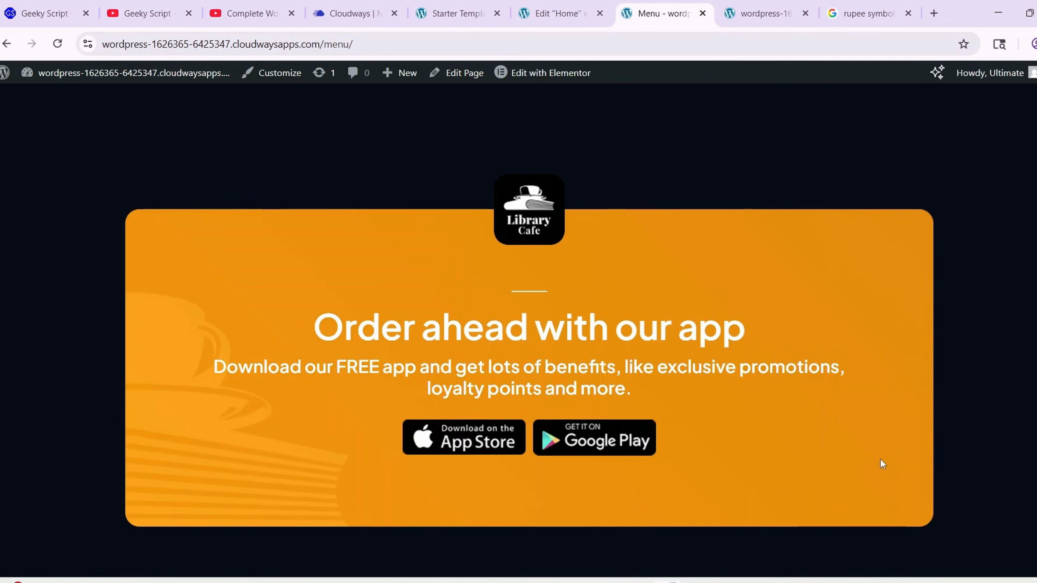
scroll(563, 494, "up", 8)
scroll(561, 448, "up", 5)
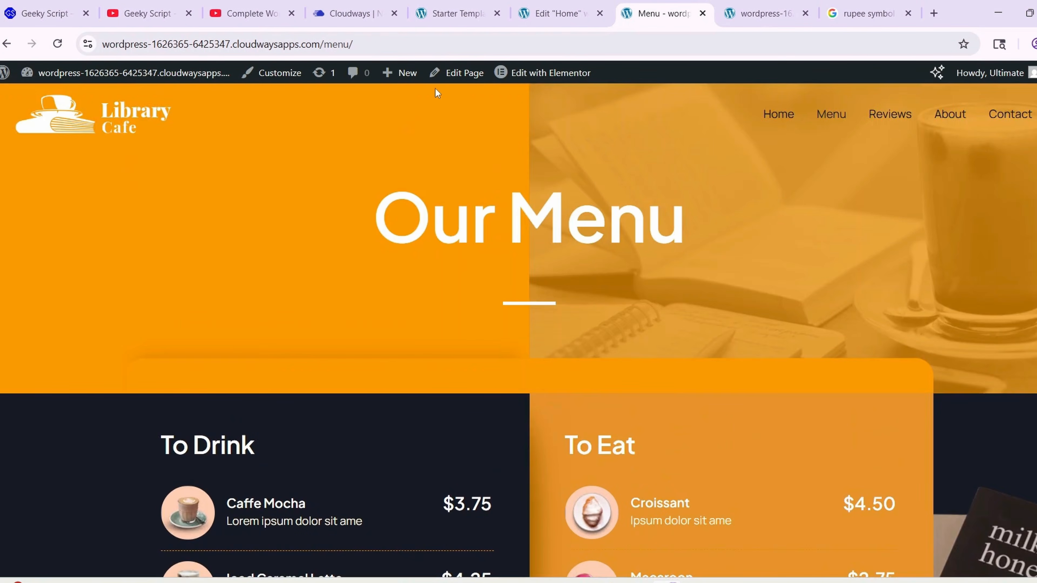
left_click(540, 74)
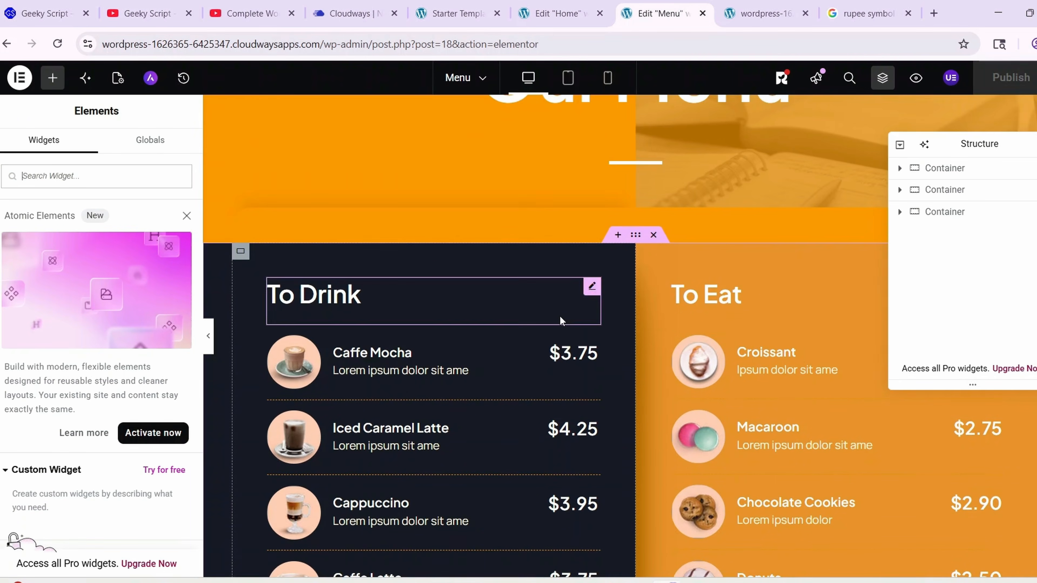
Select both rupee-priced To Drink and To Eat containers on the Home page and copy them
scroll(560, 321, "down", 3)
scroll(560, 326, "up", 2)
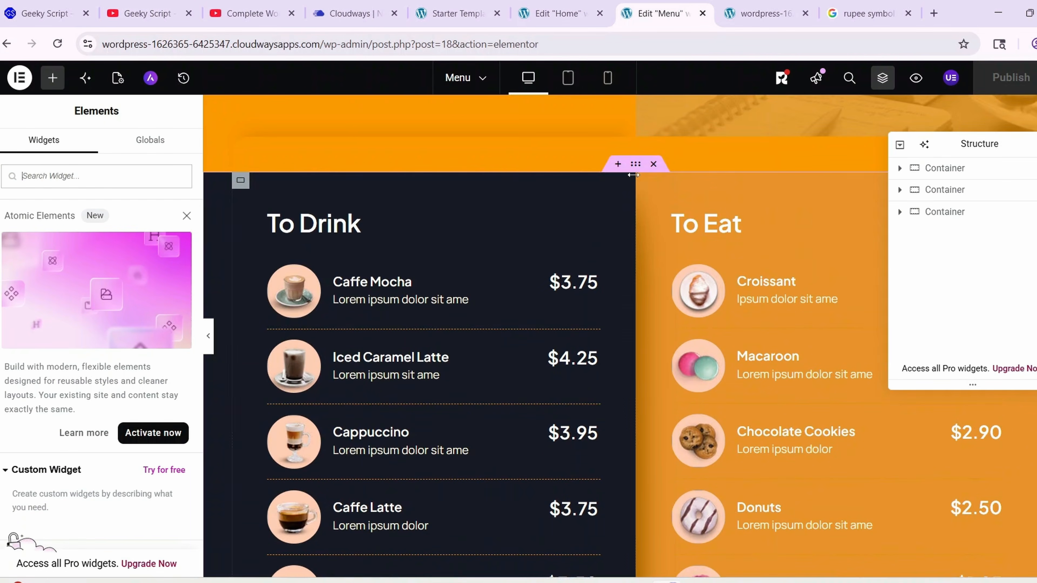
left_click(636, 165)
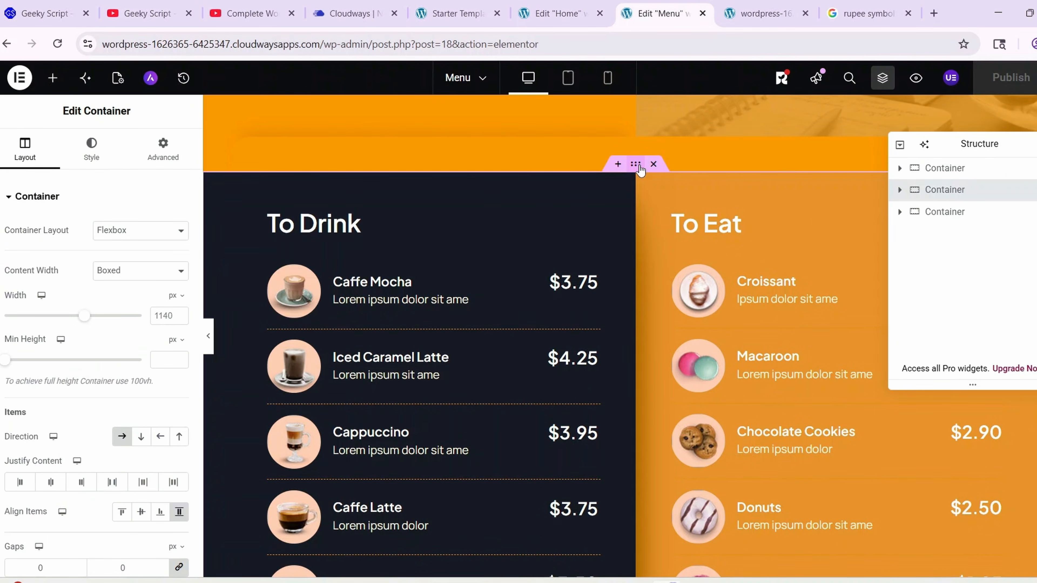
left_click(559, 14)
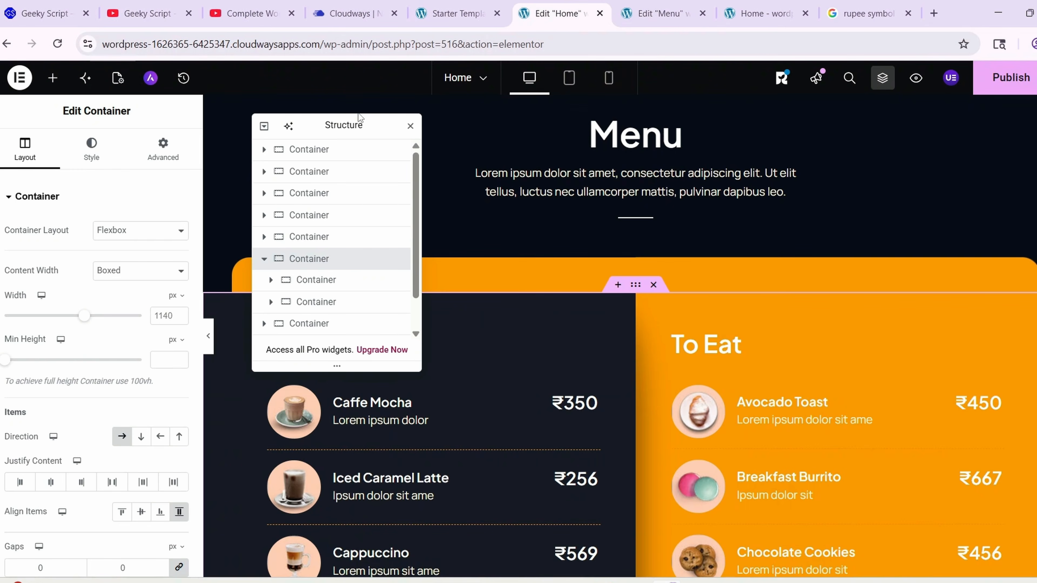
left_click_drag(319, 128, 770, 121)
left_click_drag(831, 114, 834, 114)
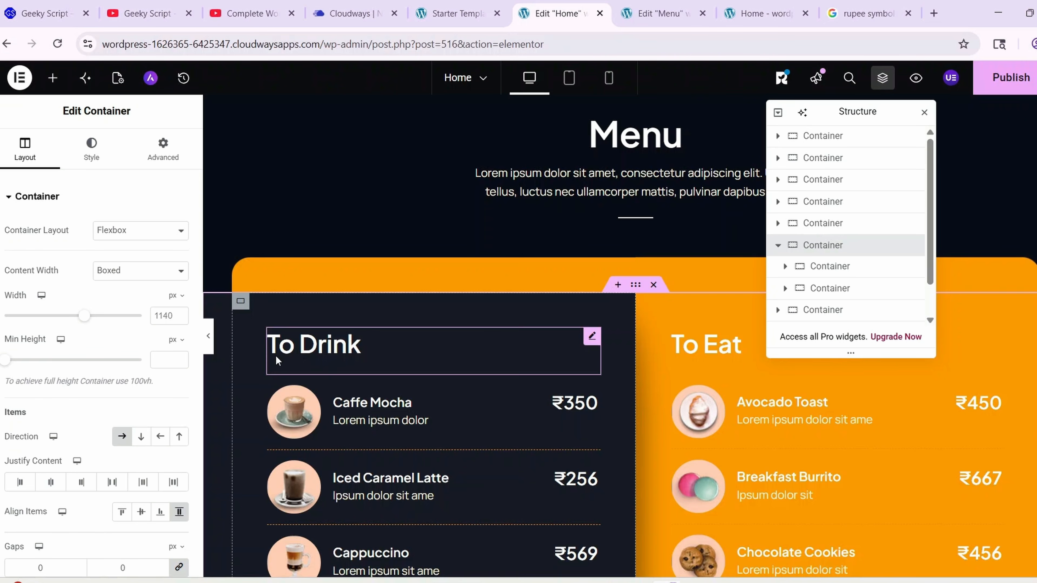
left_click(829, 269)
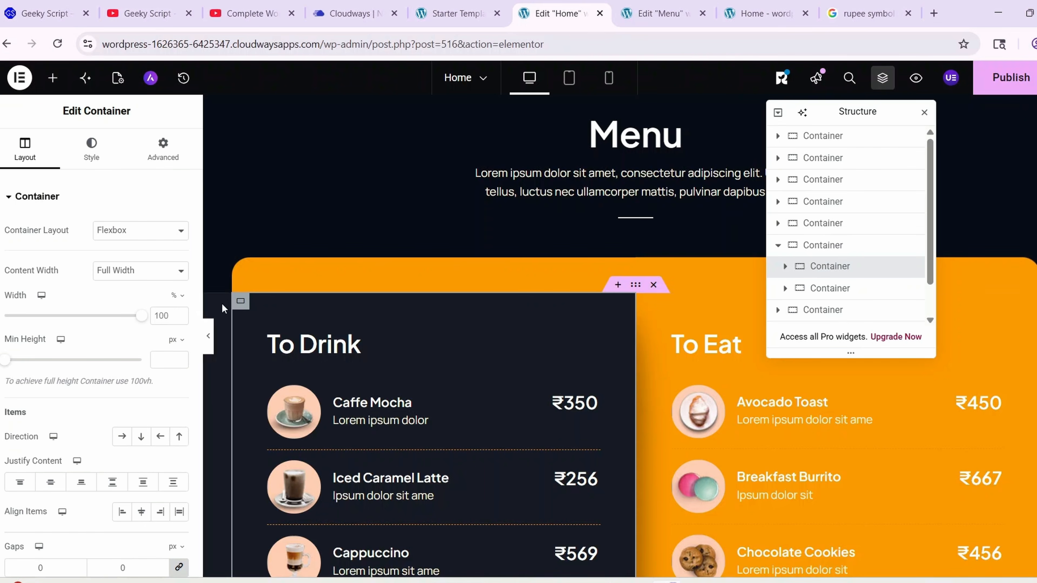
left_click(860, 295)
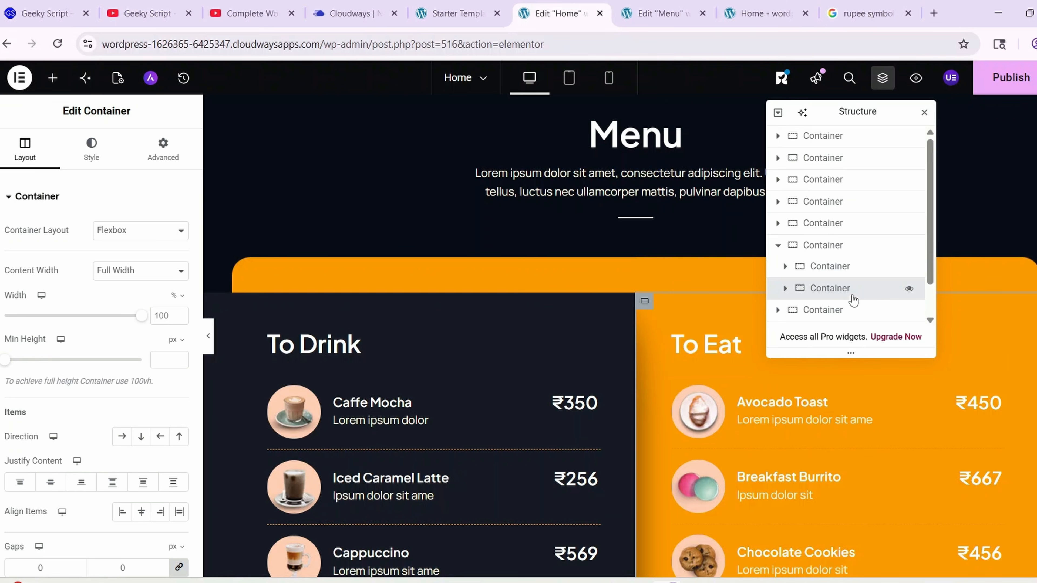
left_click(839, 268)
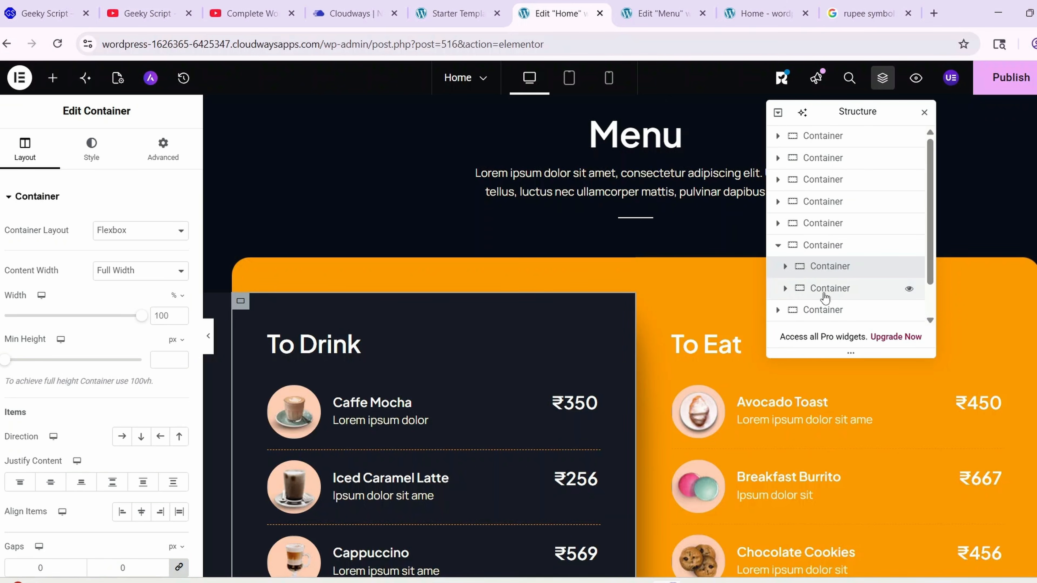
left_click(833, 288, "ctrl")
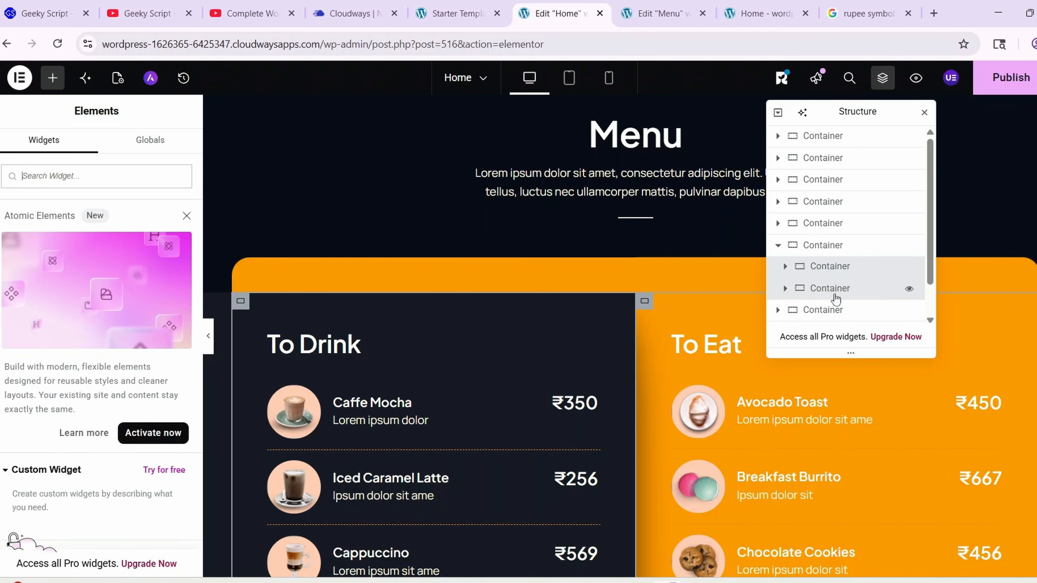
right_click(833, 270)
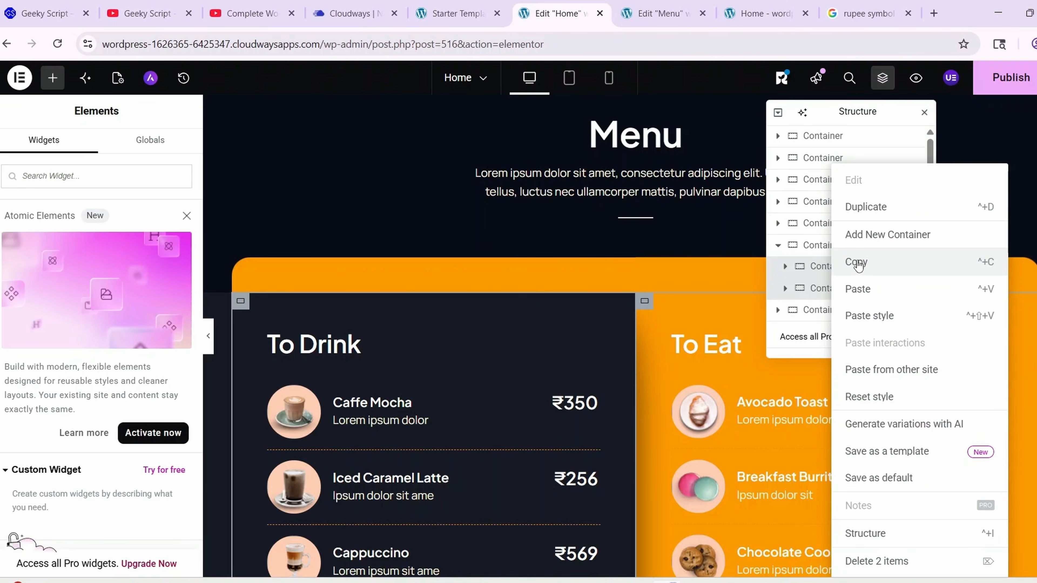
left_click(858, 262)
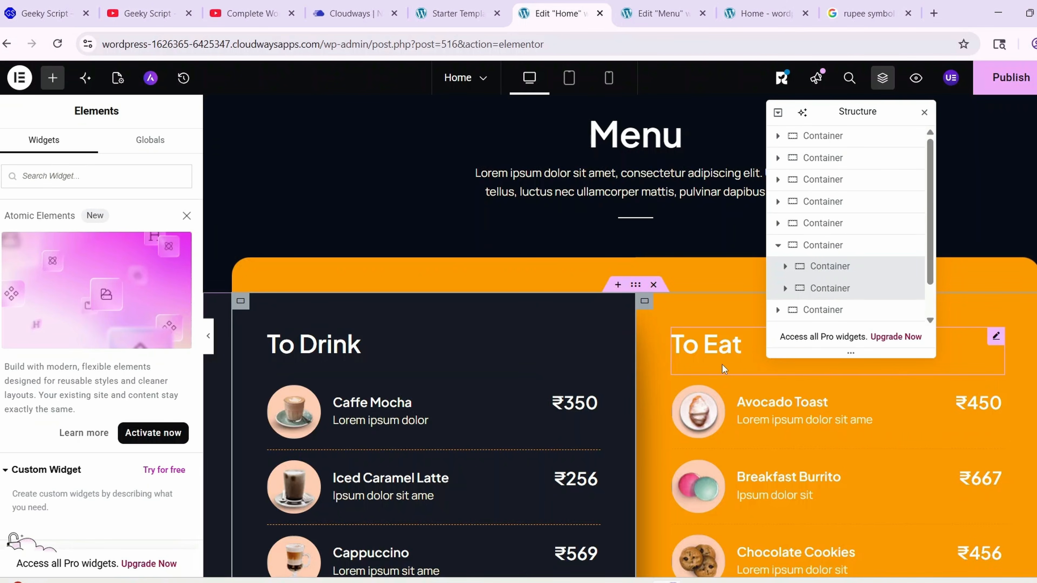
Back on the Menu page, expand the menu section and delete its To Drink and To Eat containers
left_click(668, 21)
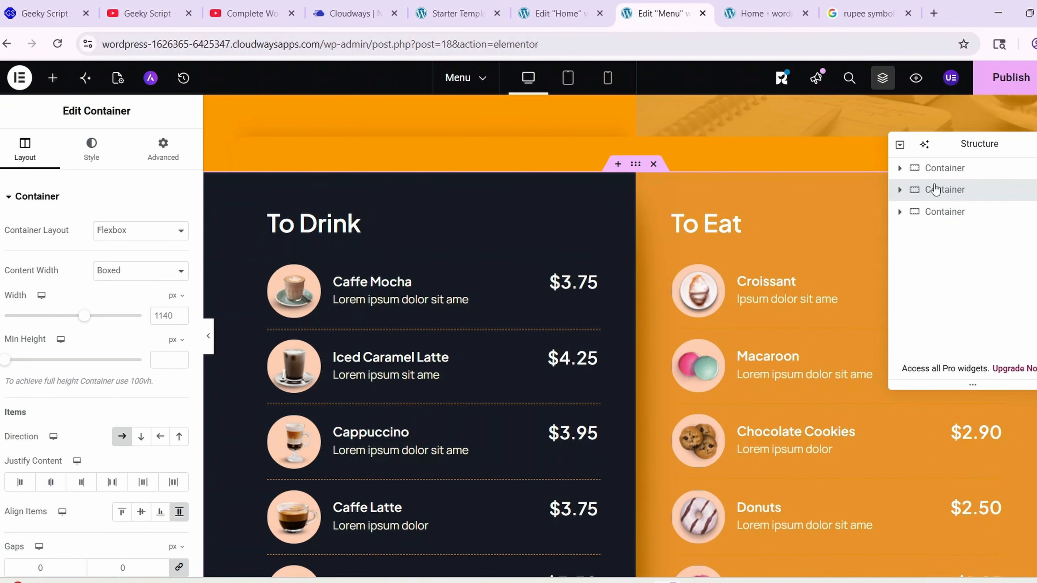
left_click(900, 191)
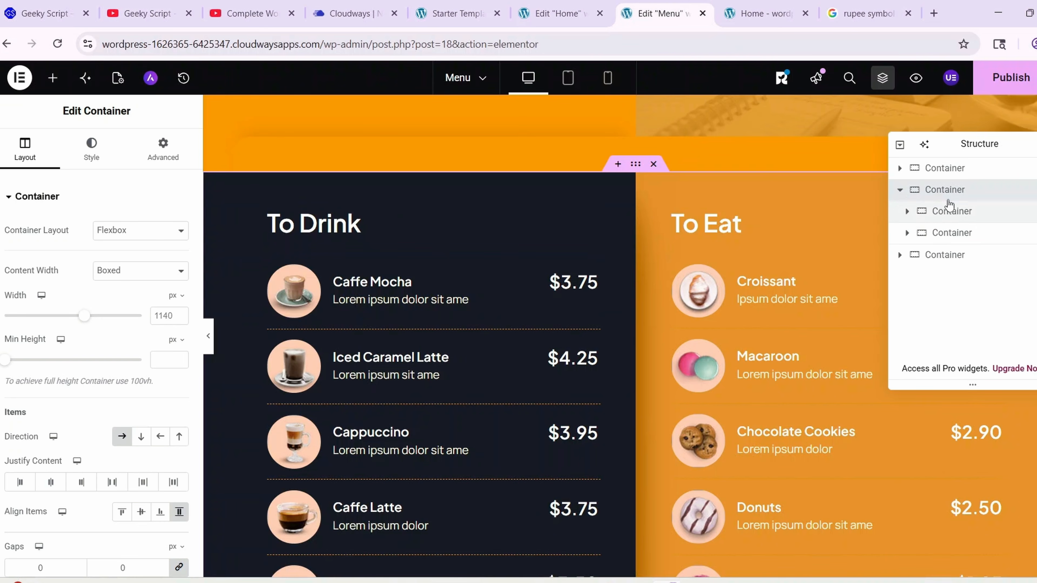
left_click(964, 222)
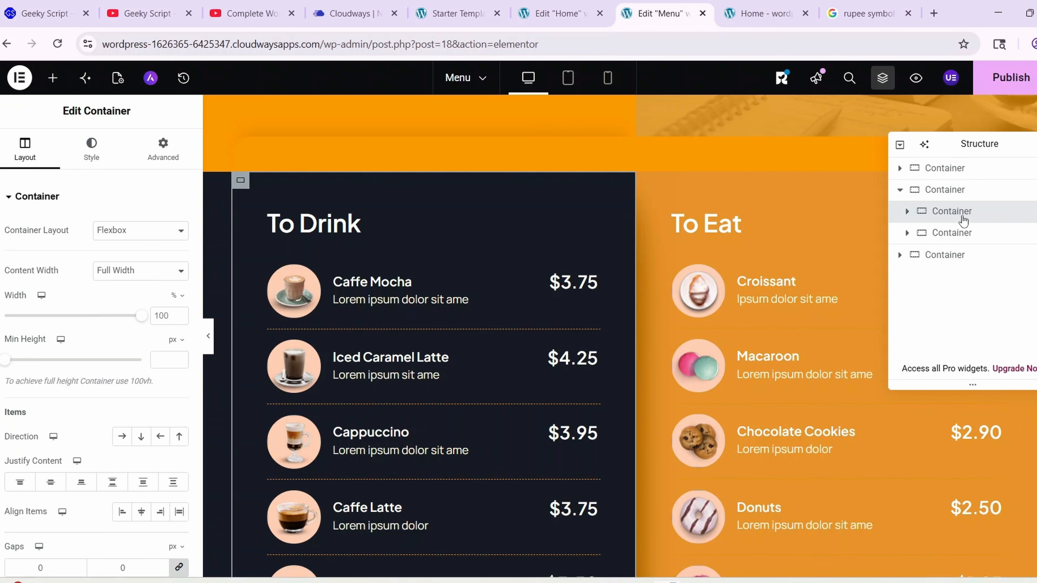
key("Delete")
left_click(964, 220)
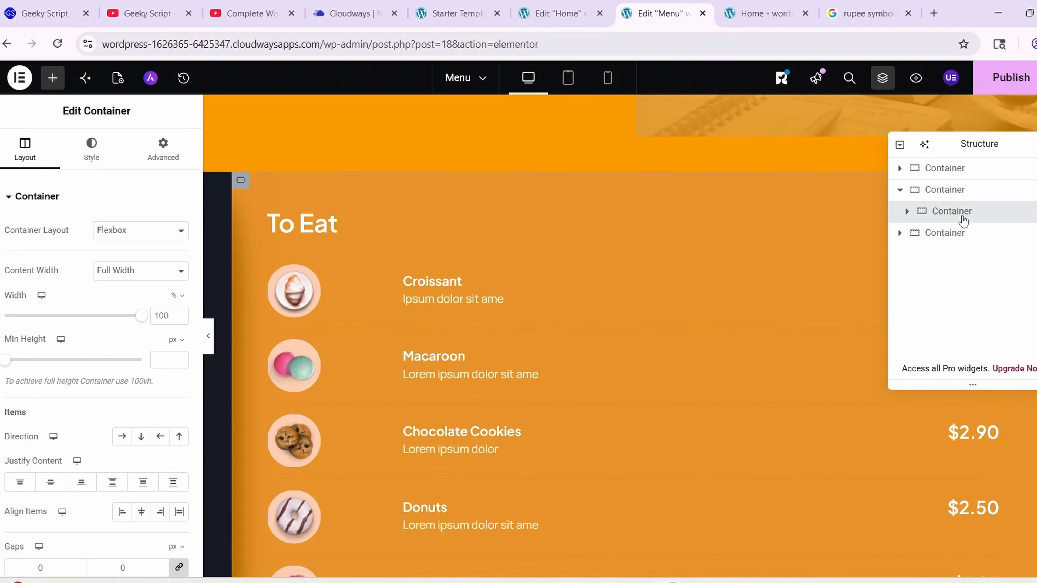
key("Delete")
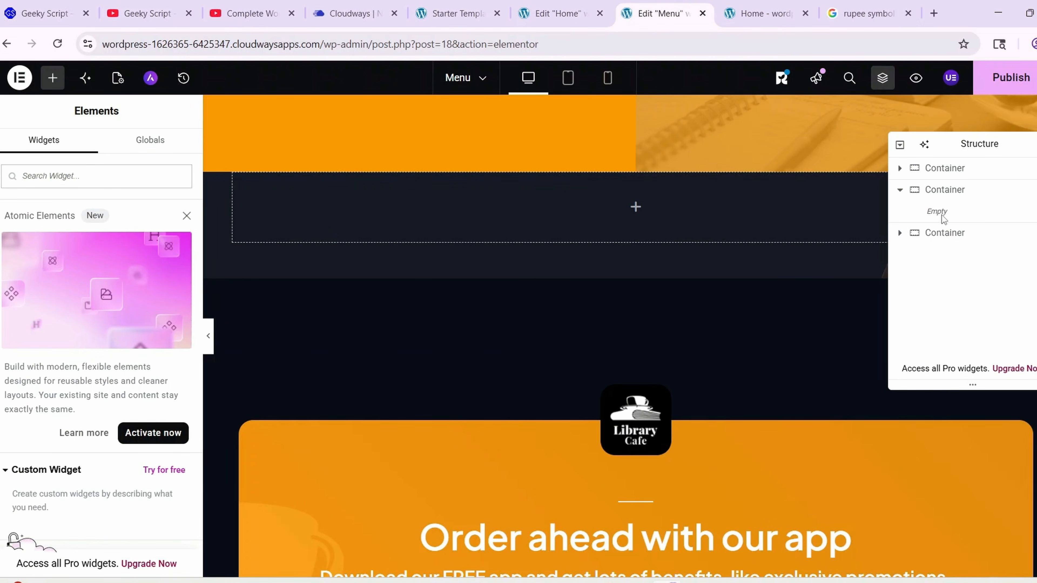
Paste the copied To Drink list into the Menu page's empty container
left_click(939, 192)
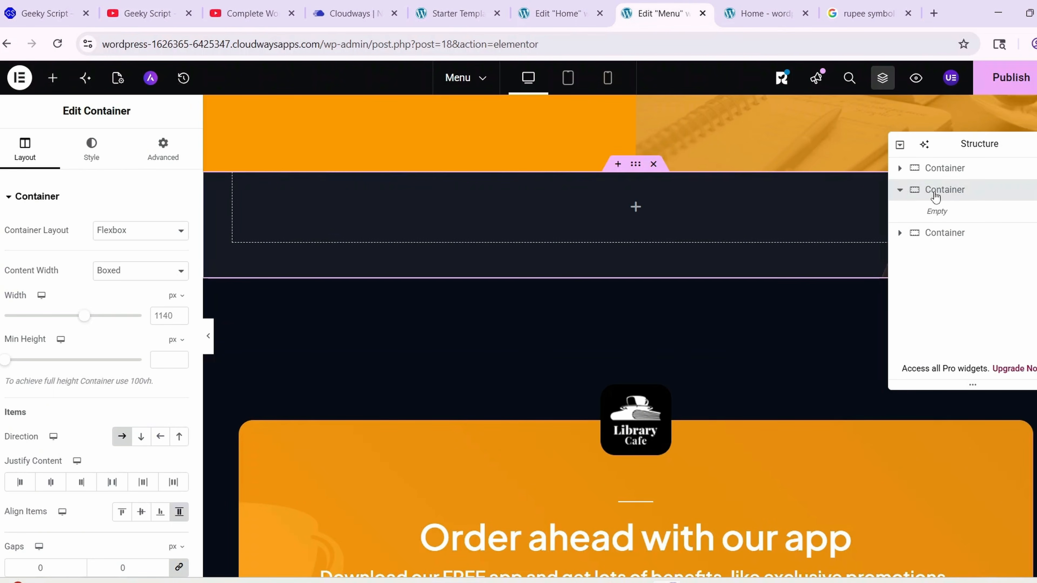
right_click(953, 194)
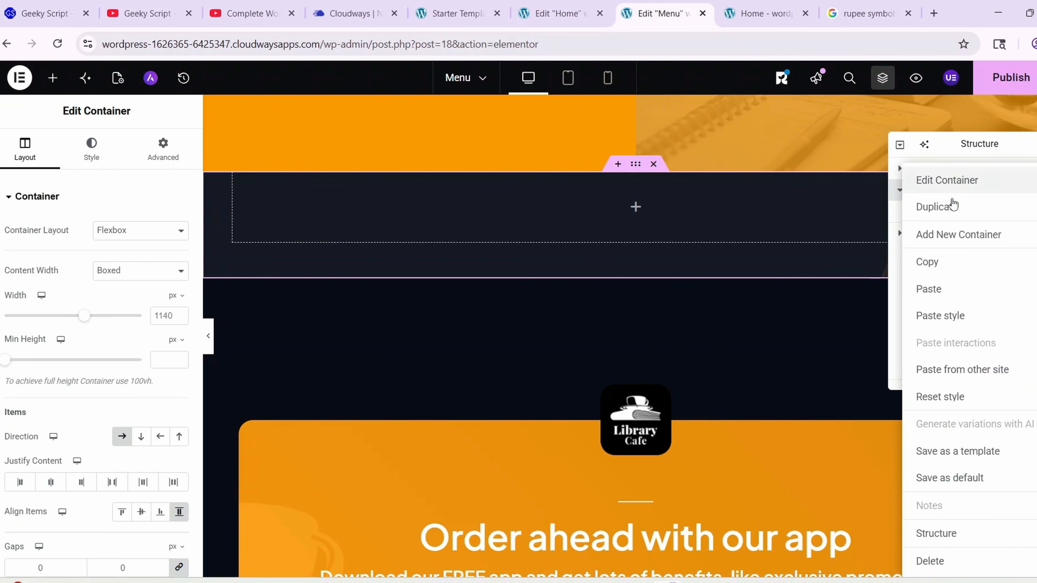
left_click(940, 290)
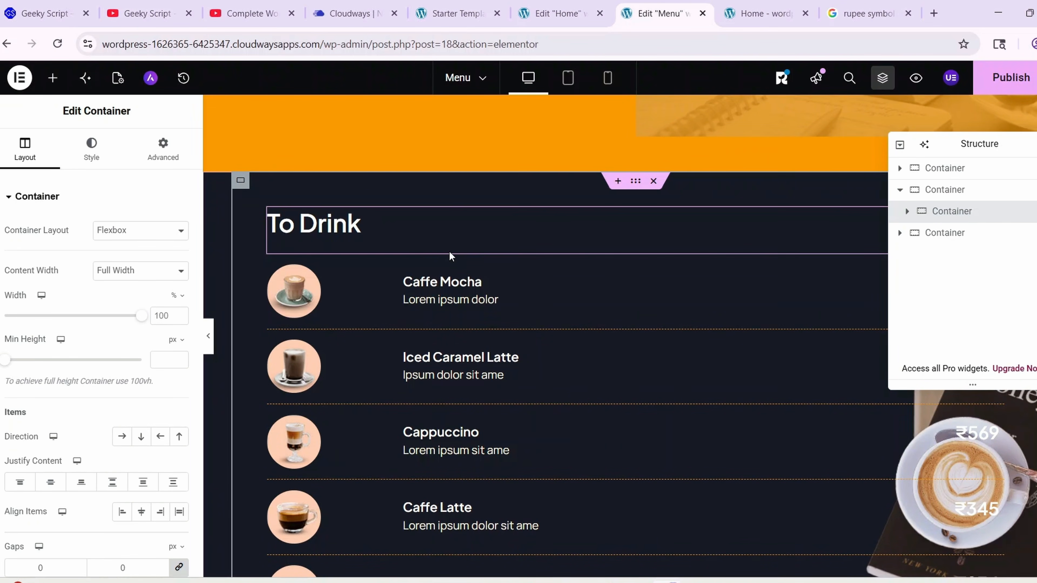
Copy the Home page's To Eat column and paste it beside To Drink on the Menu page
left_click(567, 13)
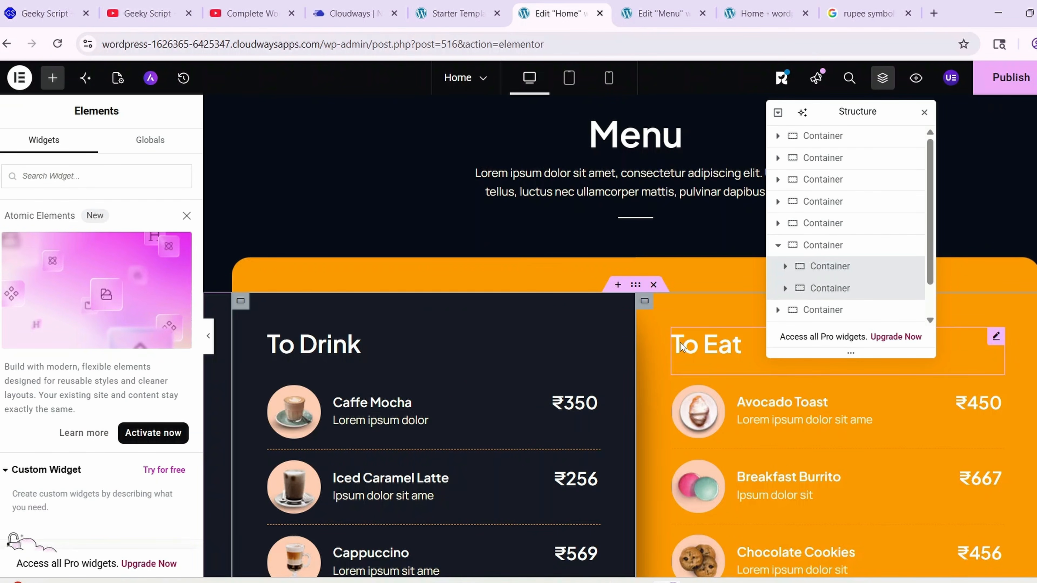
left_click(645, 303)
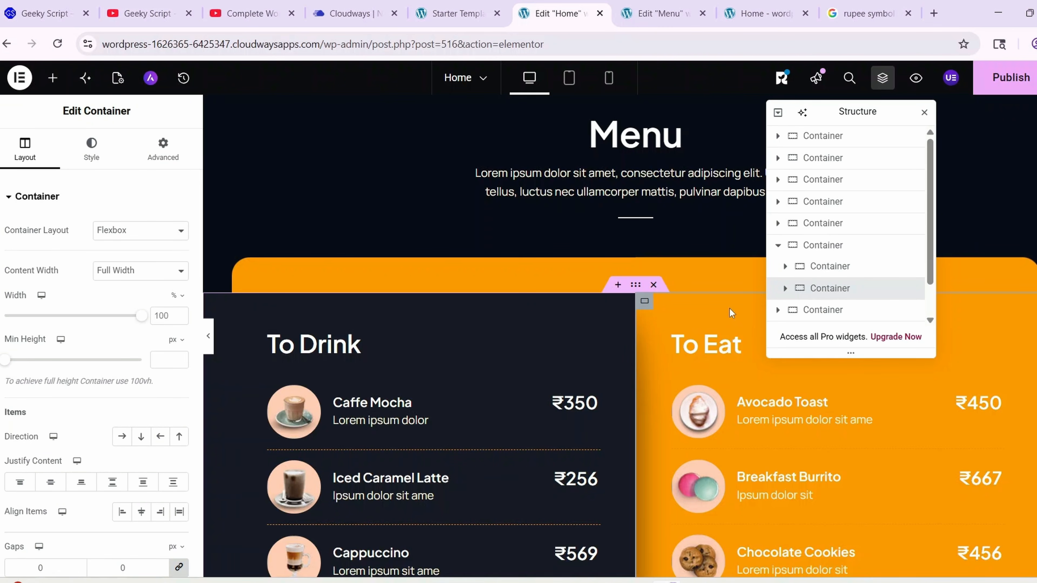
right_click(645, 301)
left_click(687, 273)
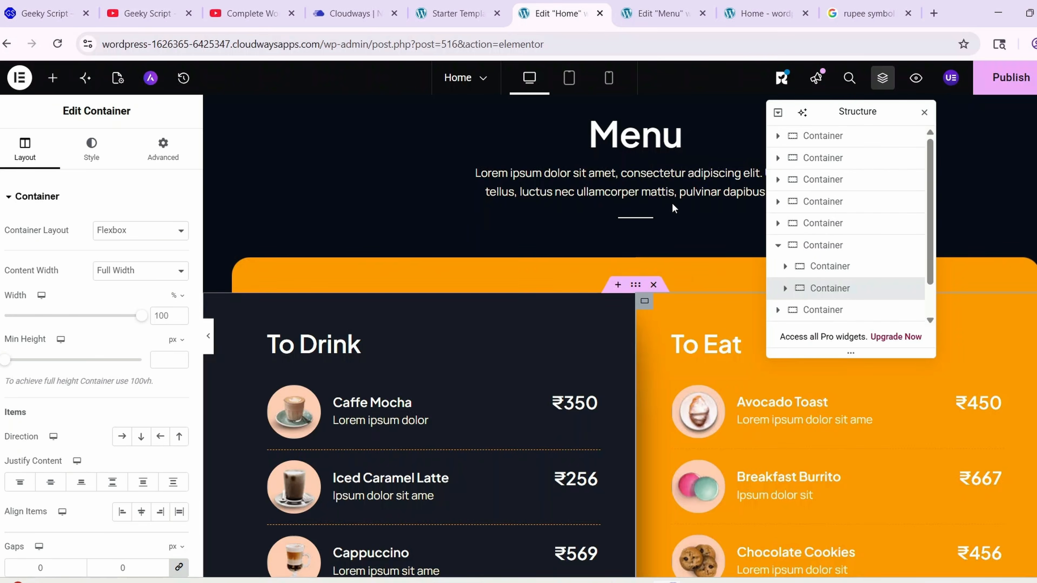
left_click(675, 10)
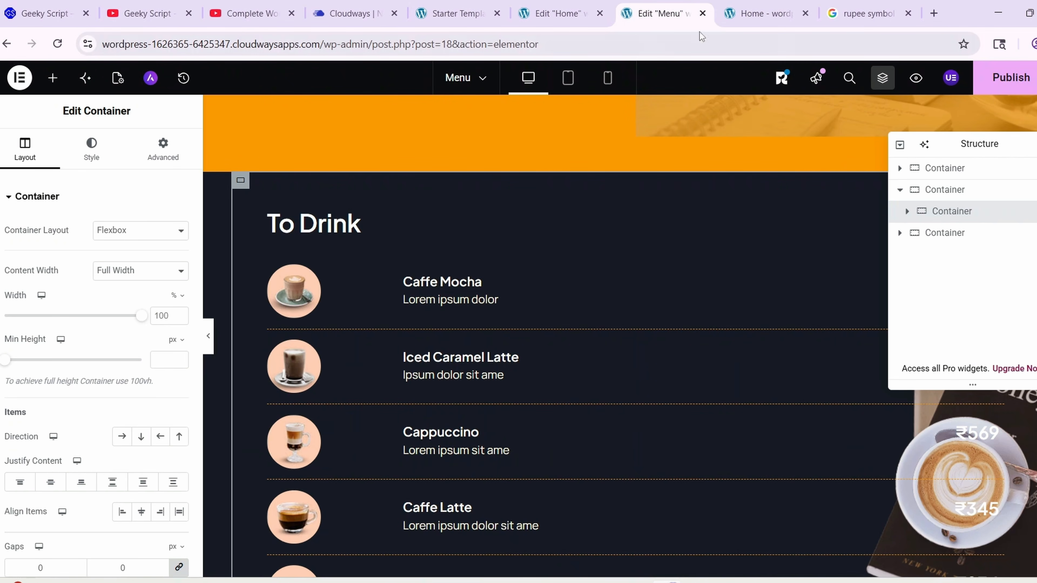
left_click(942, 194)
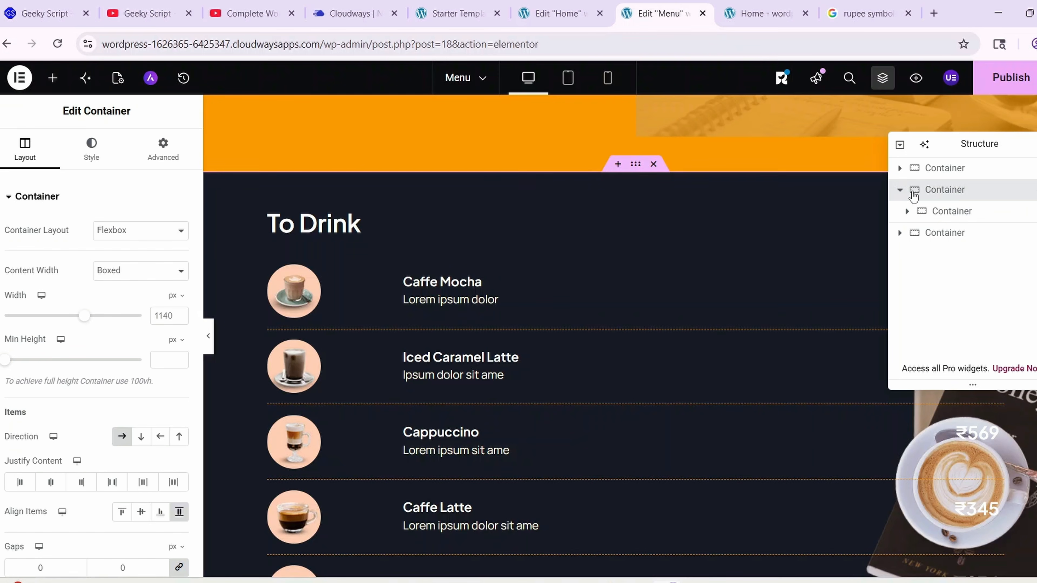
right_click(946, 194)
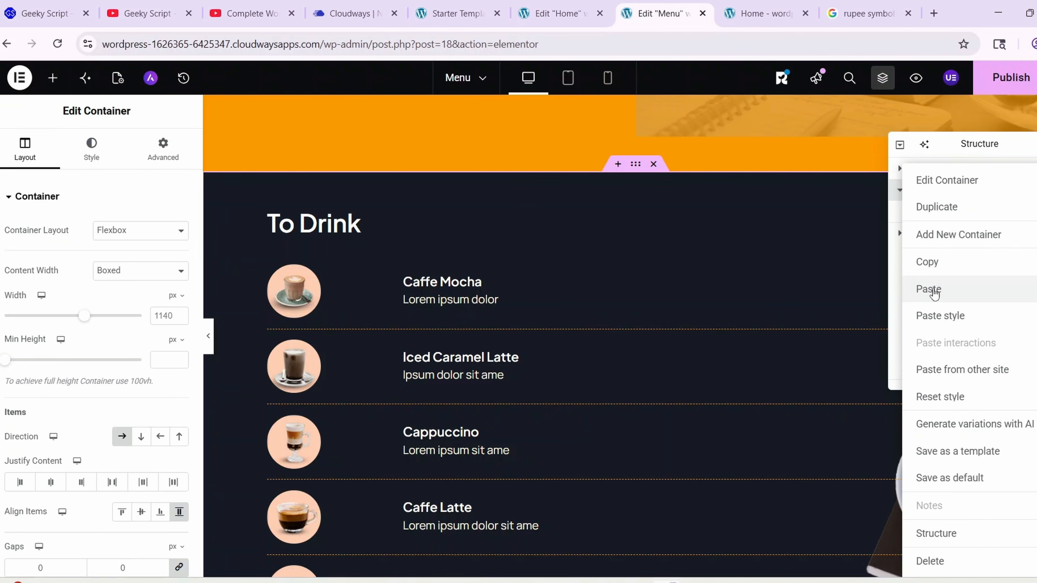
left_click(935, 290)
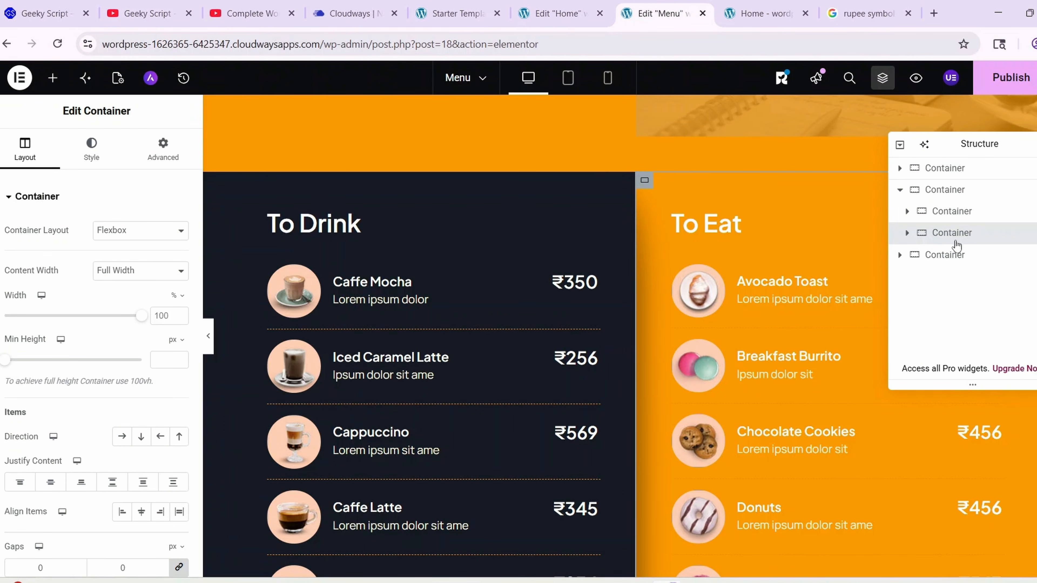
Compare the Menu and Home pages to check the pasted rupee-priced lists
scroll(828, 296, "down", 5)
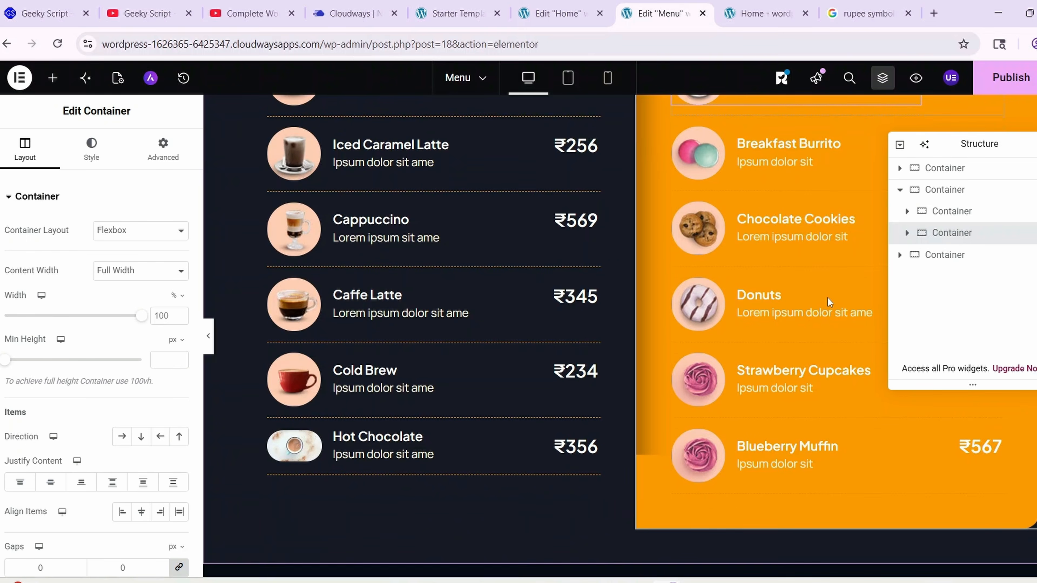
left_click(558, 13)
scroll(485, 382, "down", 5)
key("ctrl+Tab")
scroll(757, 445, "down", 5)
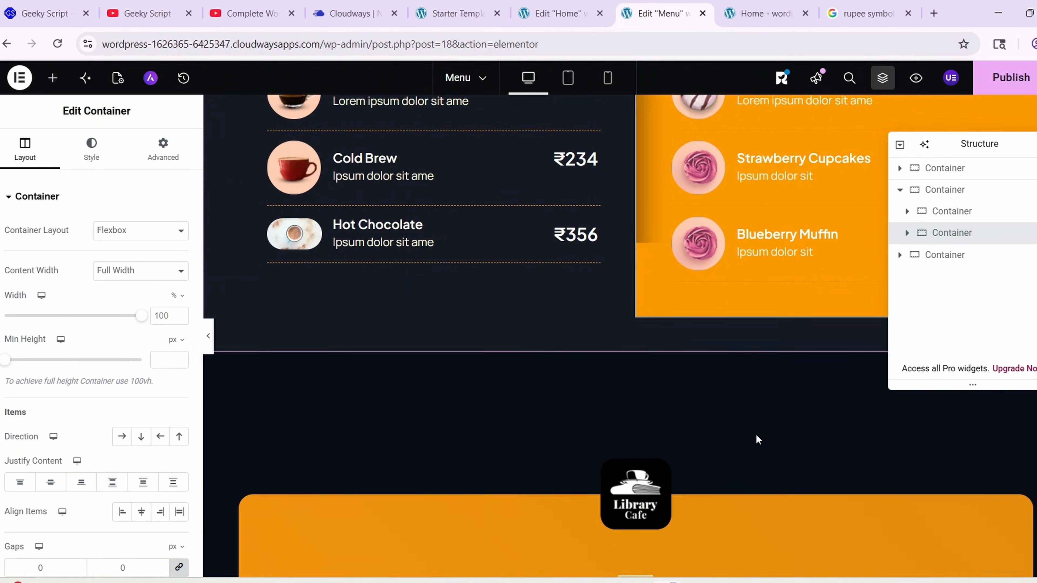
scroll(653, 394, "up", 5)
key("ctrl+shift+Tab")
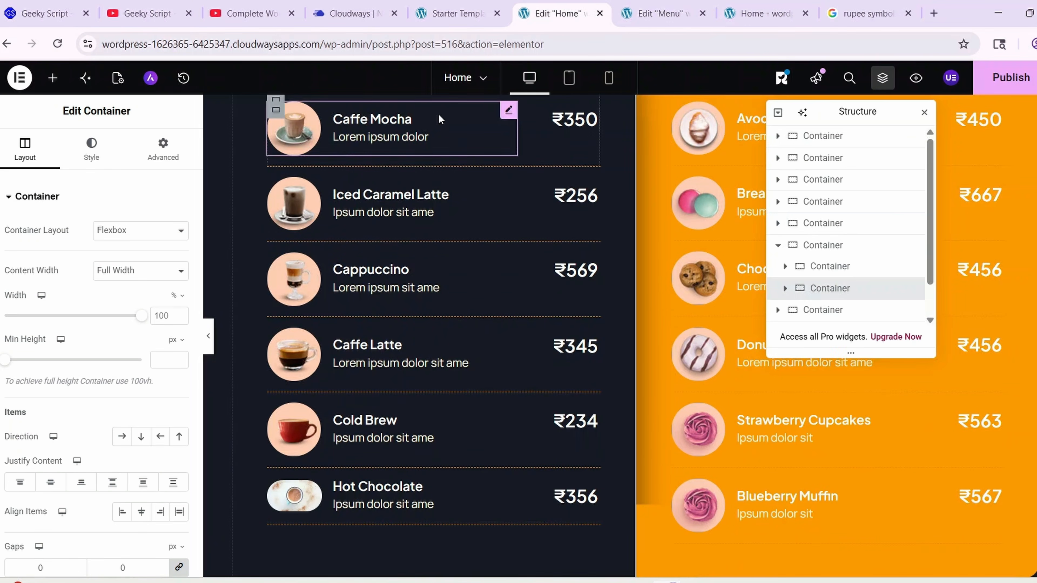
left_click(663, 12)
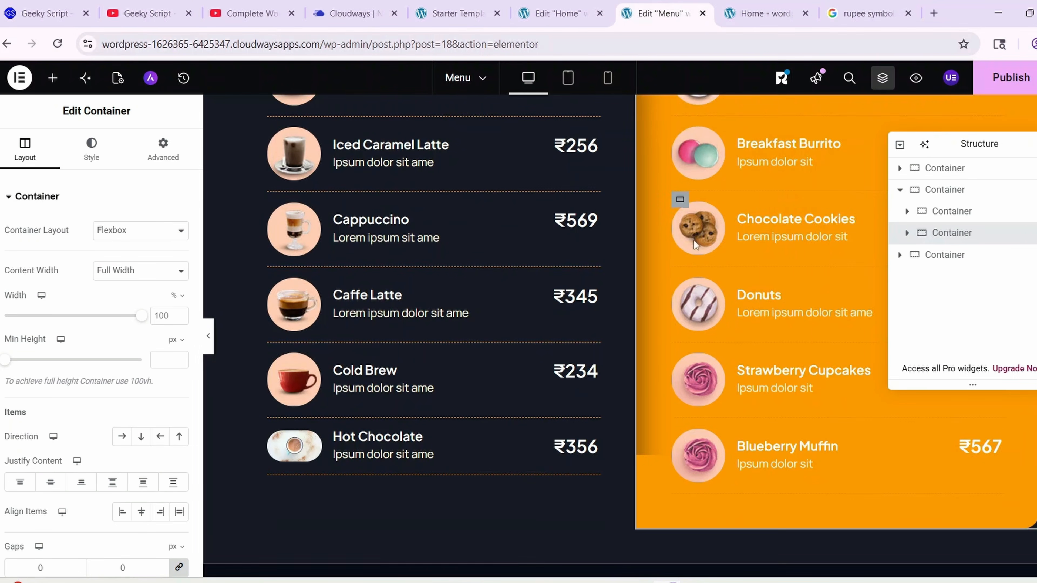
scroll(692, 292, "down", 3)
scroll(784, 286, "down", 3)
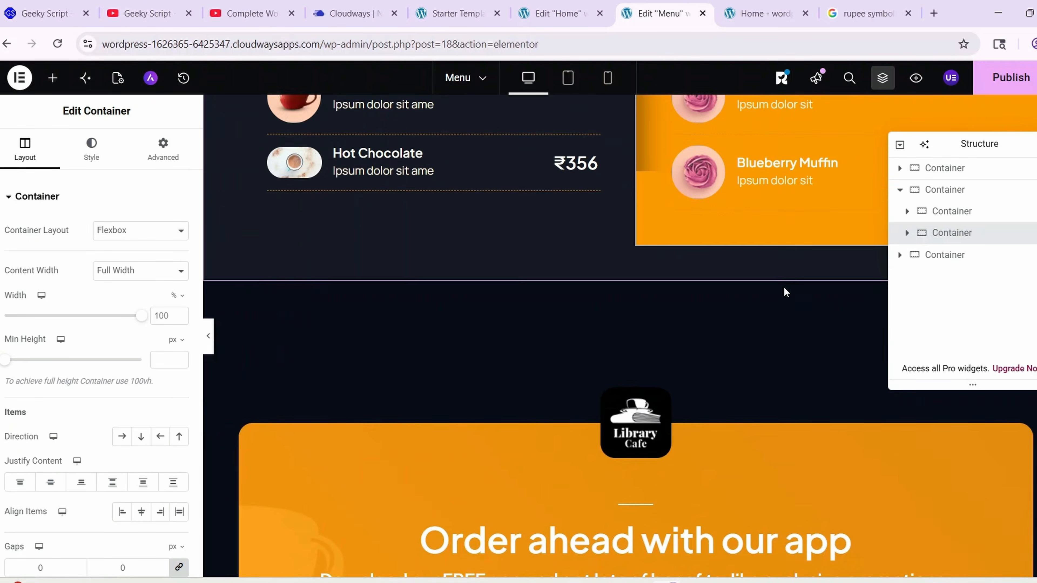
scroll(785, 292, "down", 4)
Copy the Reading Nook Cafe logo image from the Home page
left_click(628, 199)
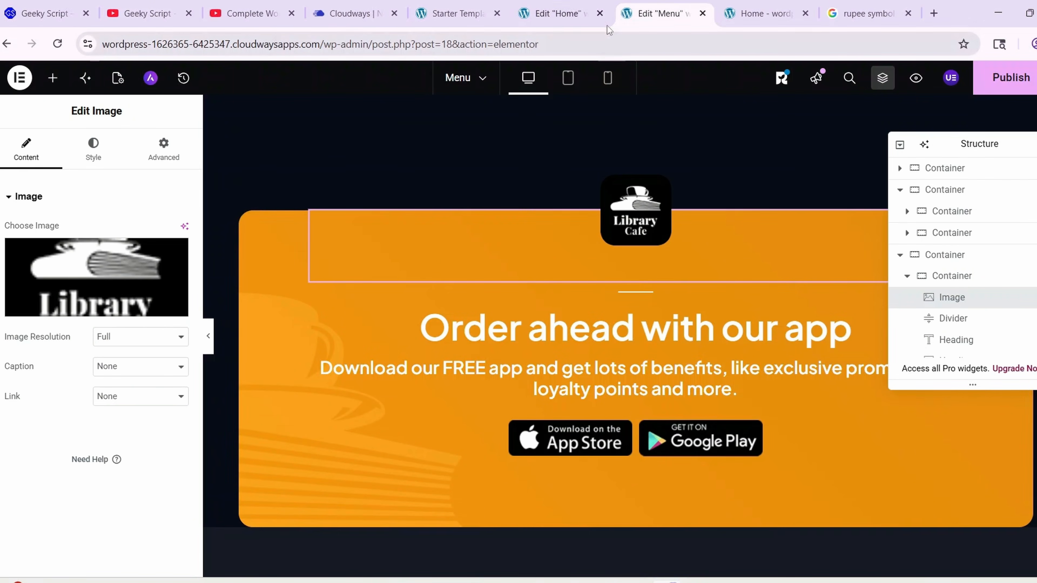
left_click(596, 17)
scroll(548, 305, "down", 4)
scroll(548, 304, "down", 13)
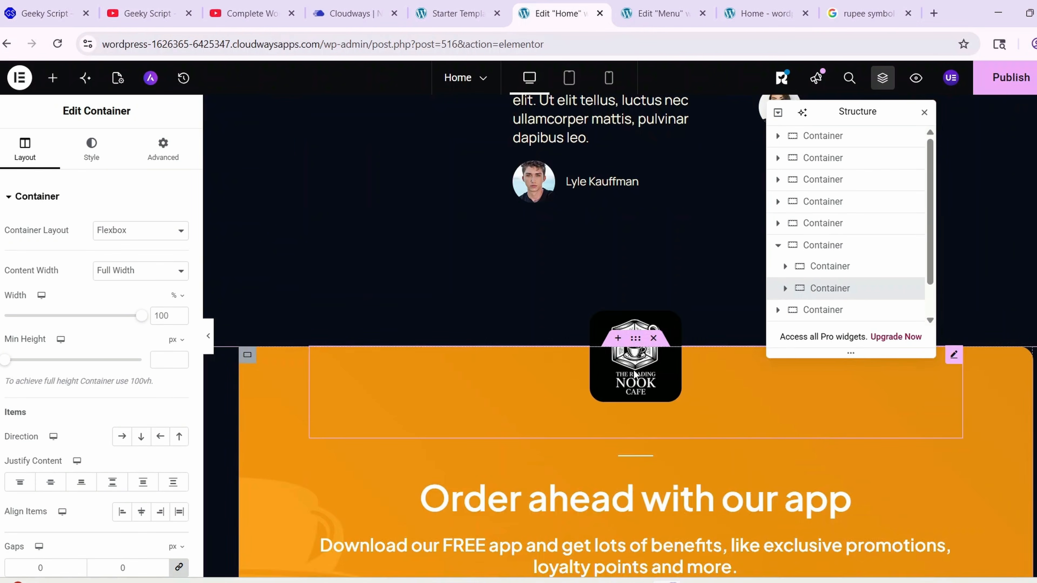
left_click(636, 371)
right_click(833, 239)
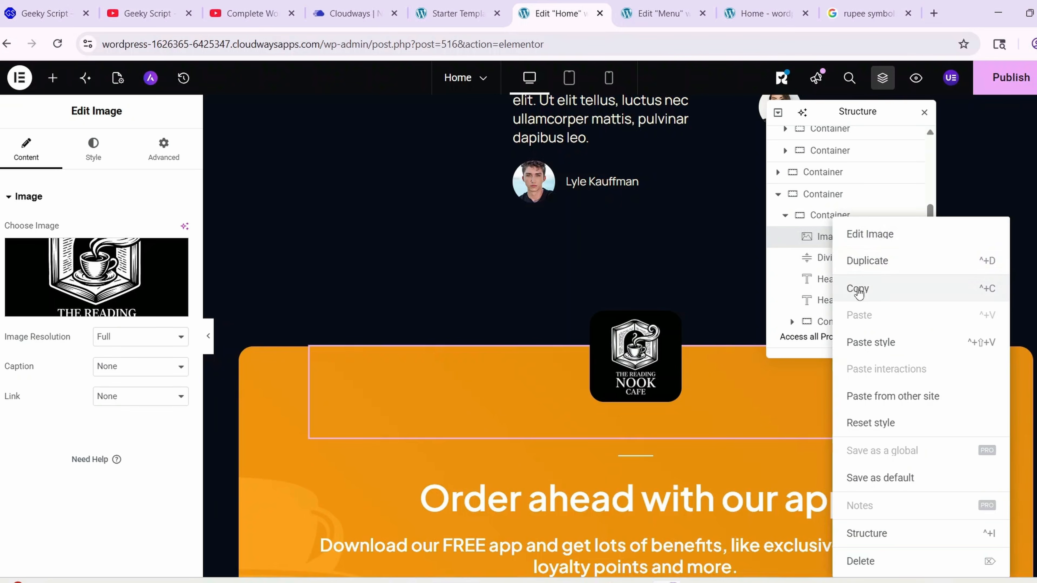
left_click(857, 287)
Paste the Reading Nook Cafe logo into the Menu page's app banner and move it to the top
left_click(666, 9)
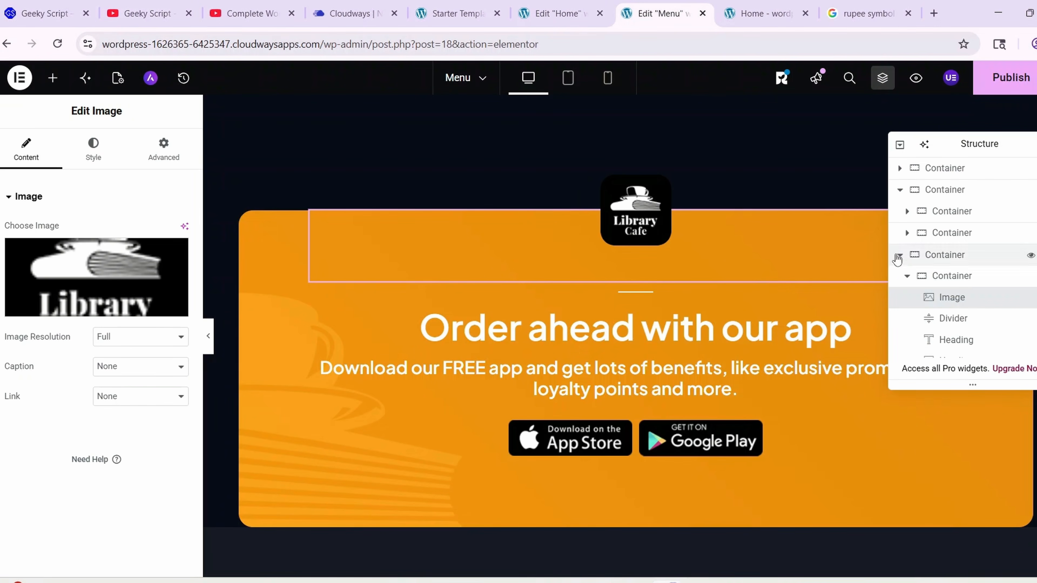
left_click(952, 282)
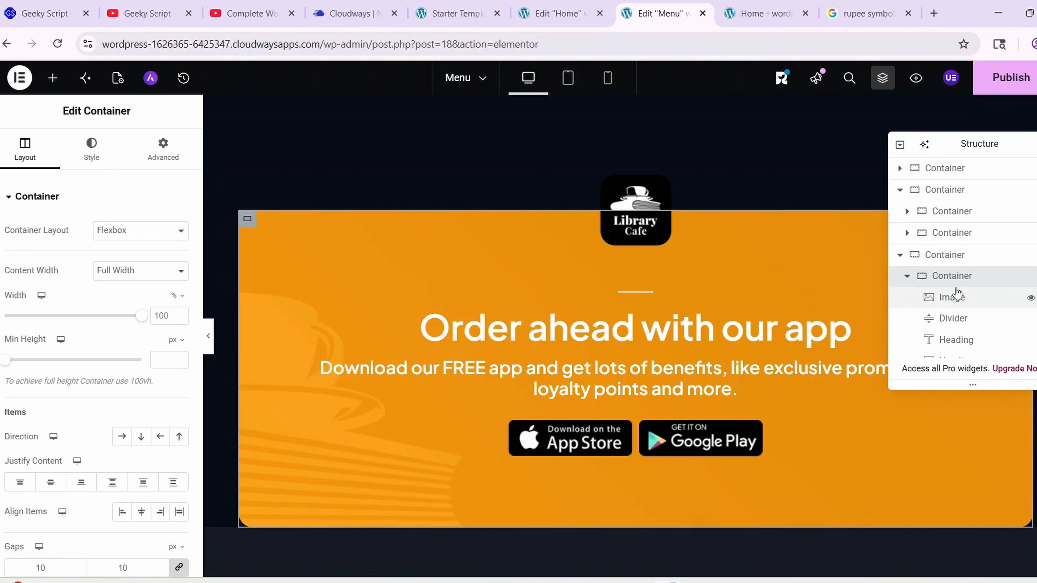
right_click(956, 279)
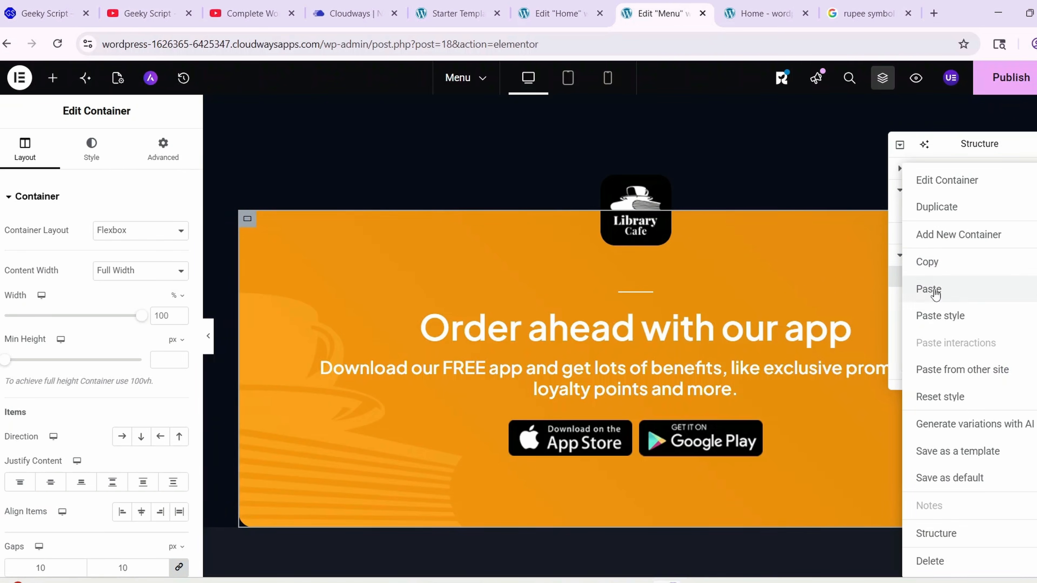
left_click(935, 290)
scroll(979, 300, "down", 2)
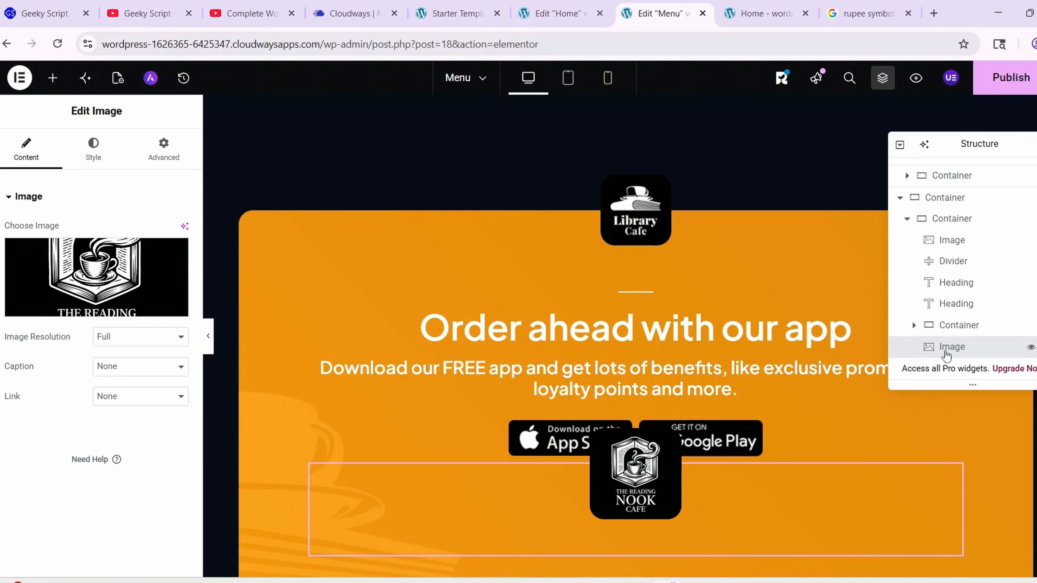
left_click_drag(974, 348, 967, 226)
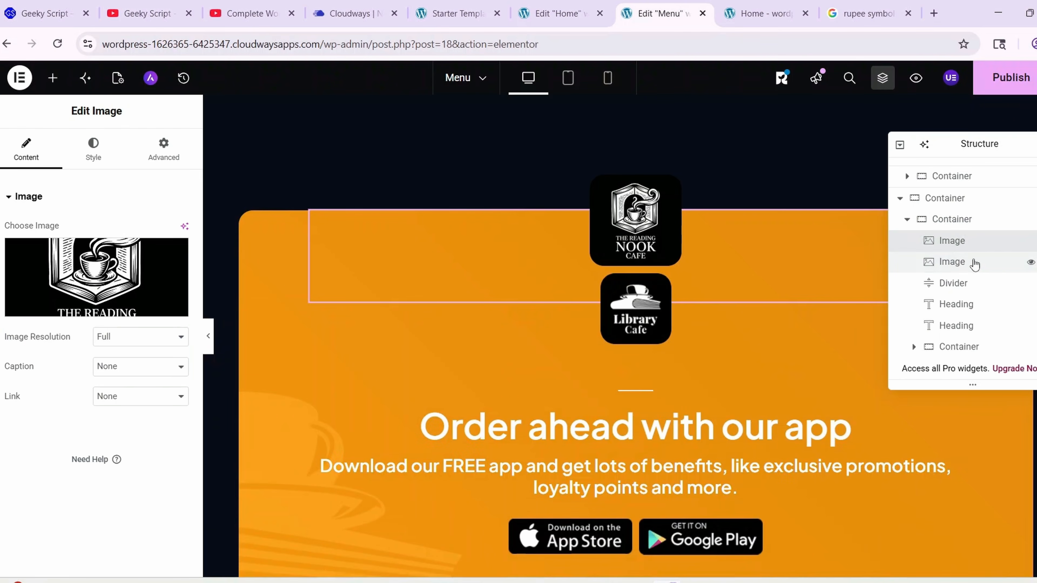
Delete the old Library Cafe logo from the banner and compare against the Home page
left_click(989, 263)
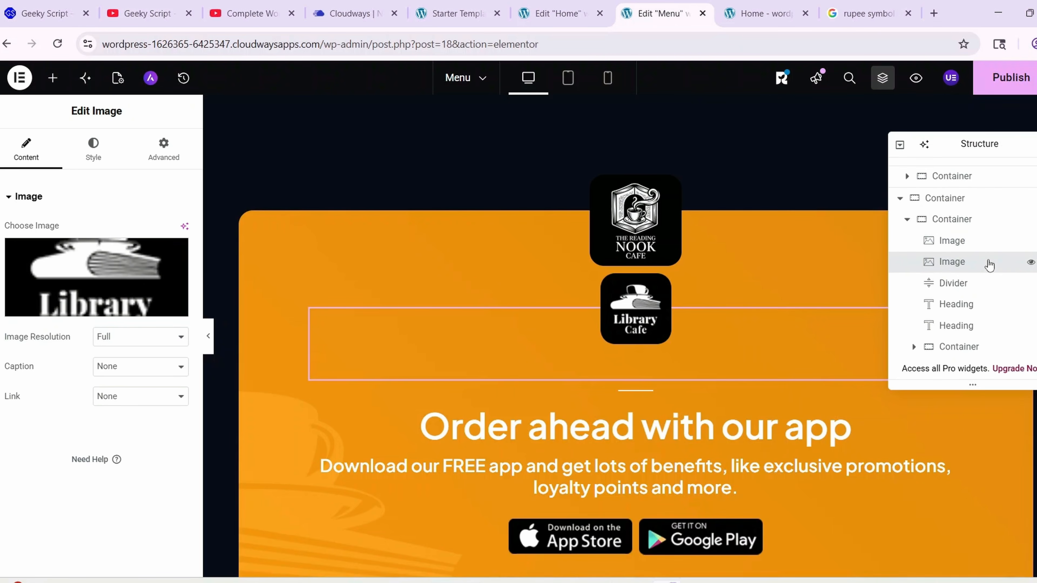
right_click(989, 264)
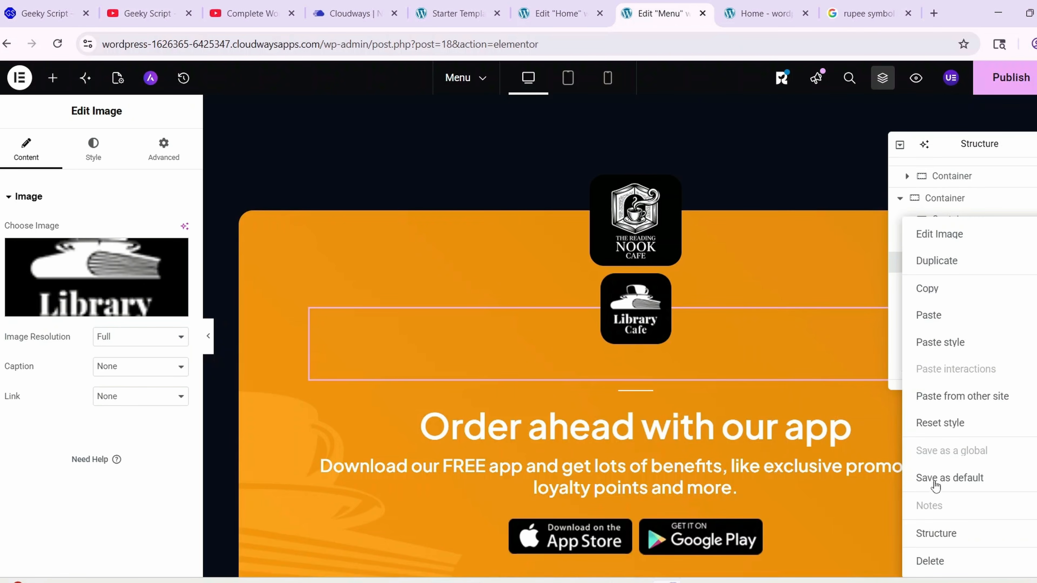
left_click(928, 559)
left_click(557, 13)
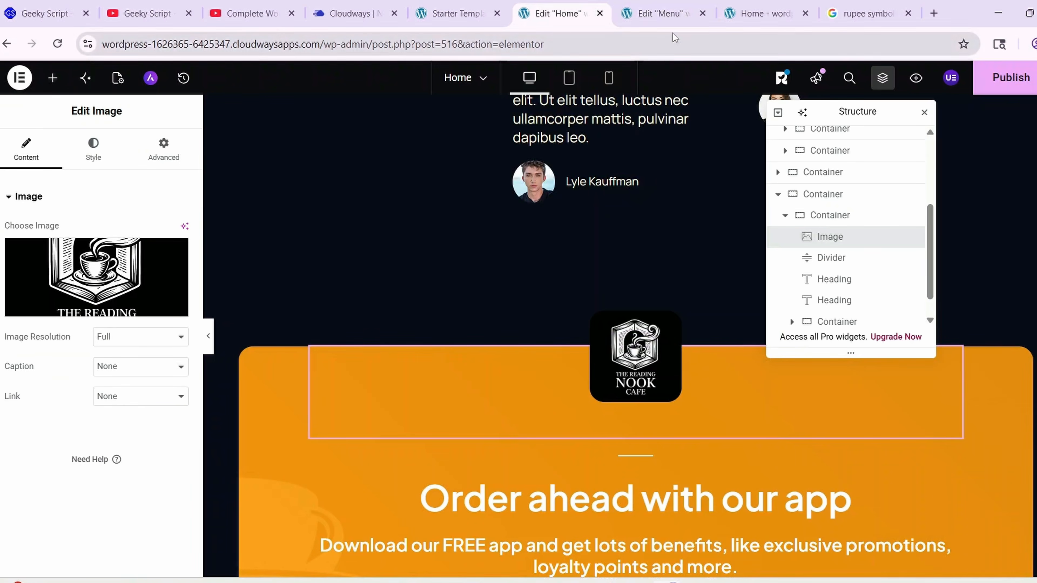
left_click(669, 14)
scroll(785, 312, "down", 10)
scroll(785, 311, "down", 2)
scroll(785, 312, "up", 3)
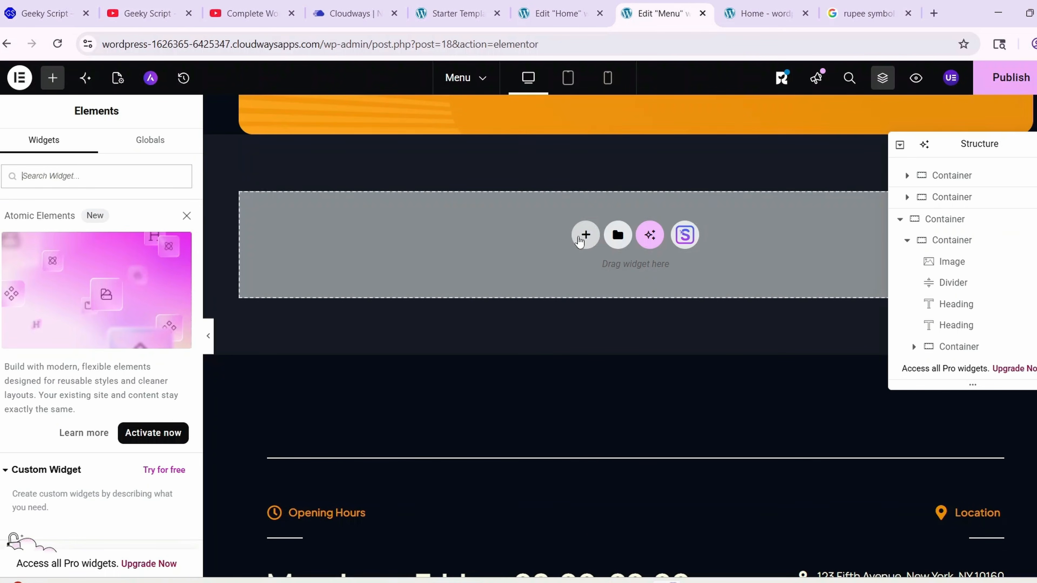
Duplicate the Hot Chocolate ₹356 row so a second copy appears below it
left_click(558, 13)
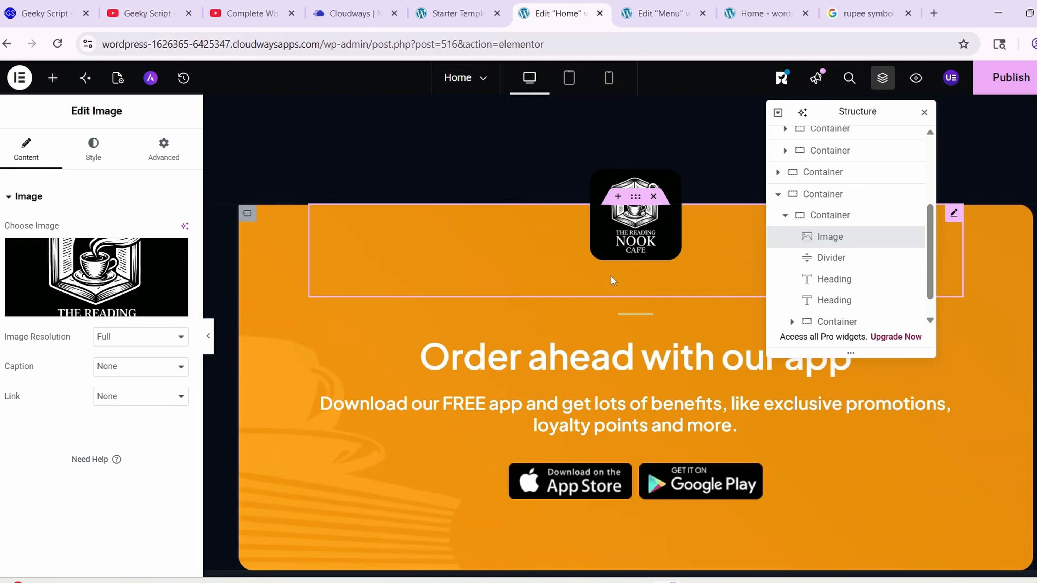
scroll(596, 372, "down", 10)
scroll(596, 372, "up", 3)
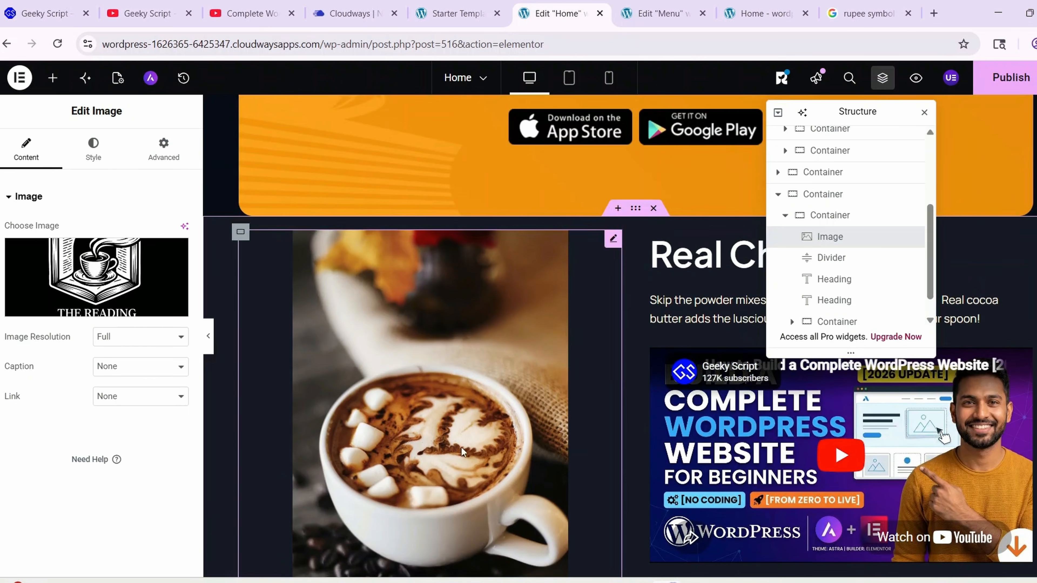
key("ctrl+Tab")
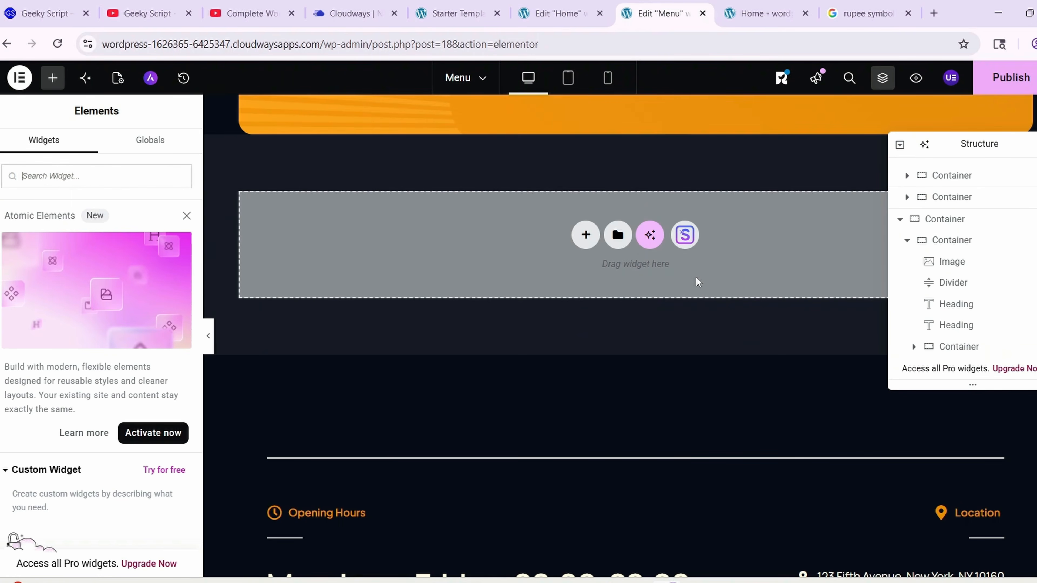
scroll(698, 282, "up", 15)
scroll(697, 375, "up", 5)
scroll(654, 254, "down", 5)
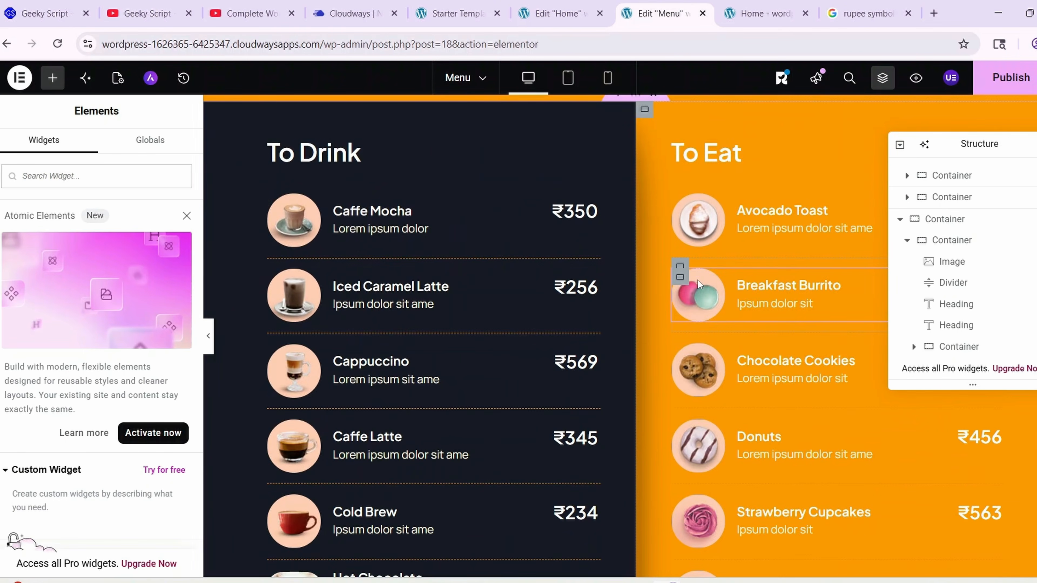
scroll(700, 274, "down", 5)
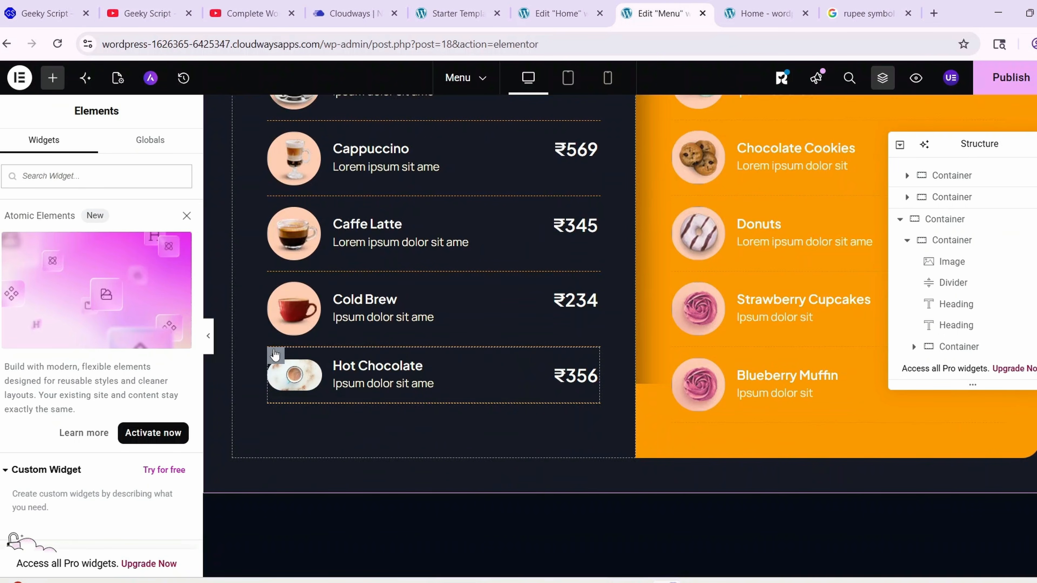
left_click(275, 355)
right_click(276, 357)
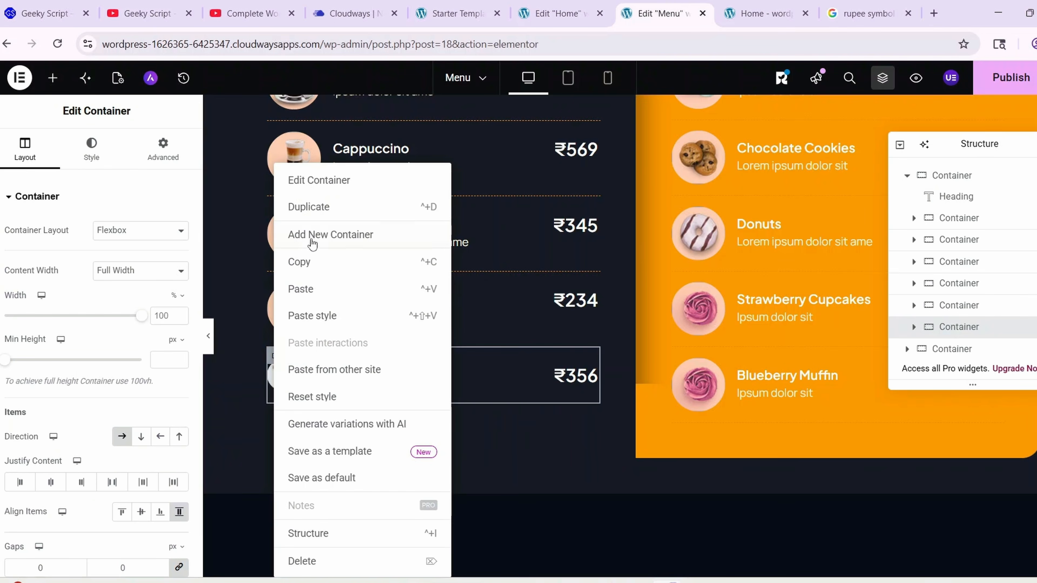
left_click(327, 207)
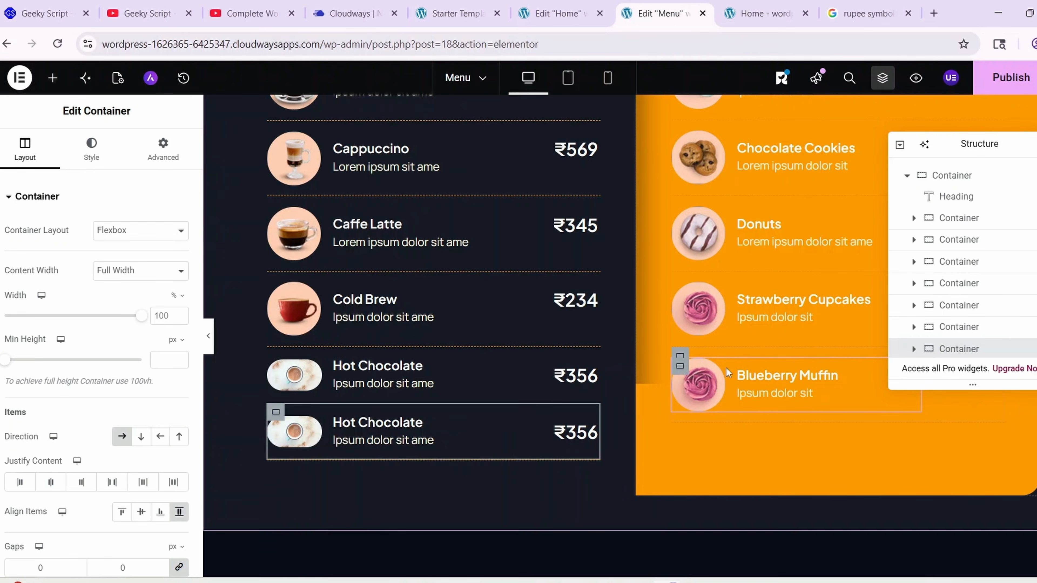
scroll(726, 367, "up", 6)
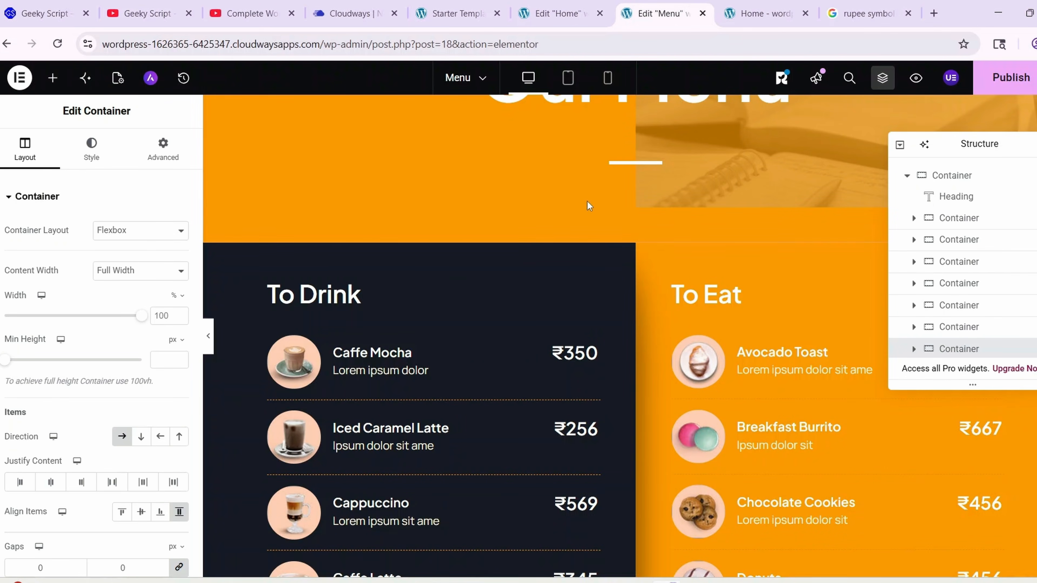
Duplicate the entire menu section on the Menu page
left_click(636, 236)
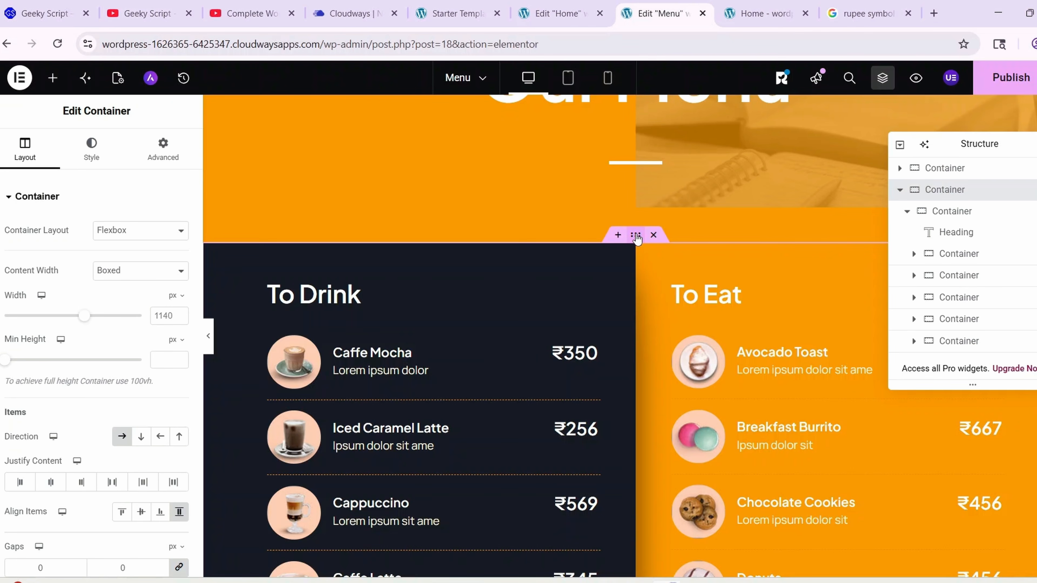
right_click(637, 239)
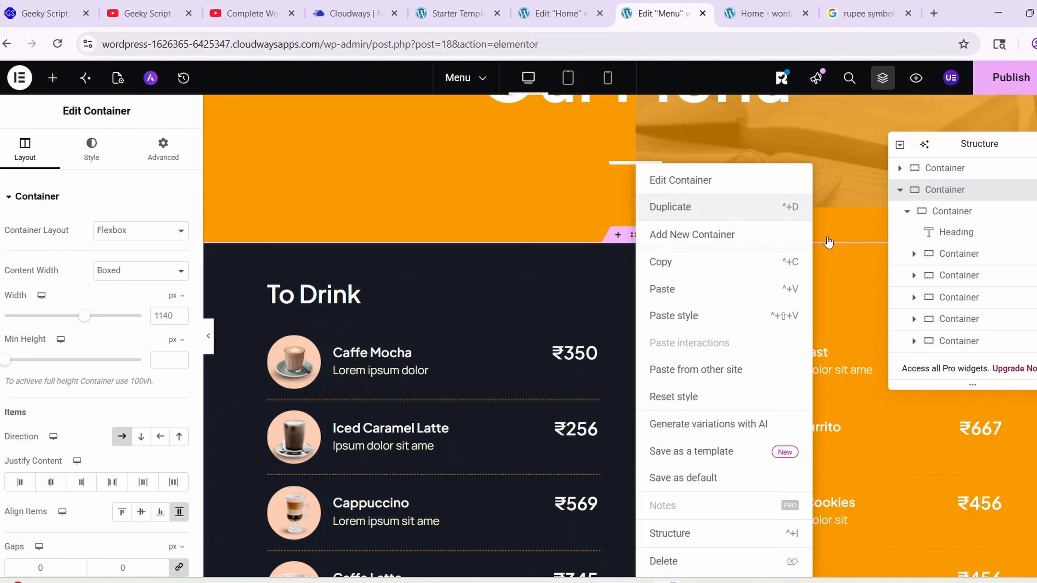
left_click(682, 207)
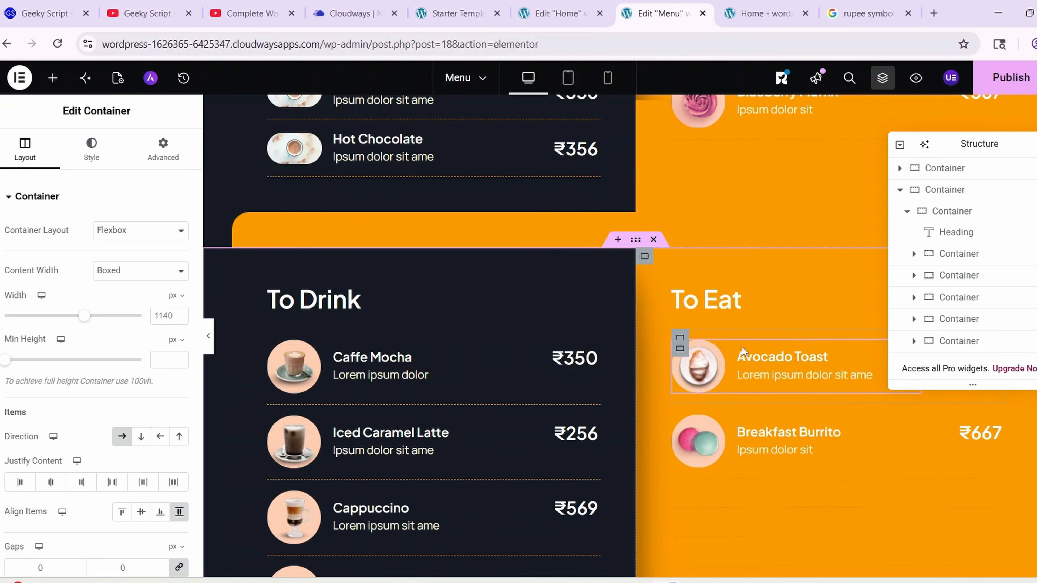
scroll(474, 374, "down", 6)
scroll(472, 378, "up", 4)
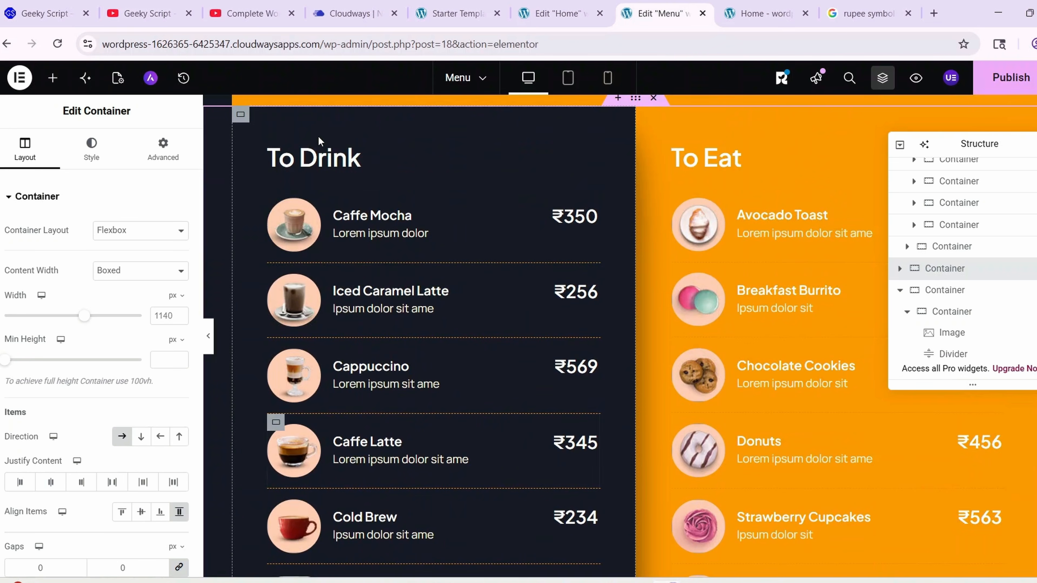
scroll(486, 336, "up", 10)
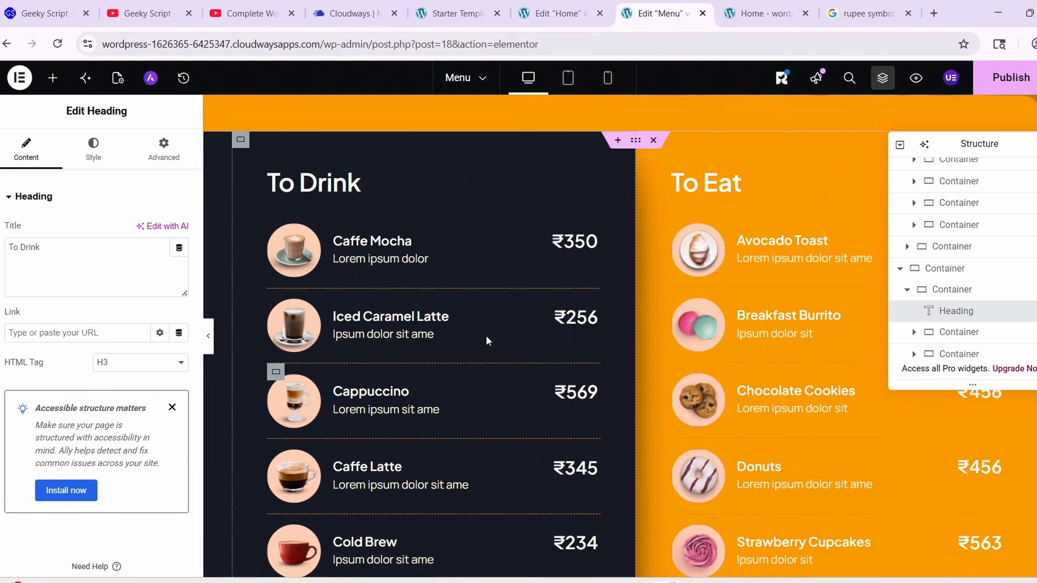
Rename the first To Drink heading to 'Starter' and publish the Menu page
left_click(351, 224)
scroll(367, 226, "down", 1)
key("ctrl+a")
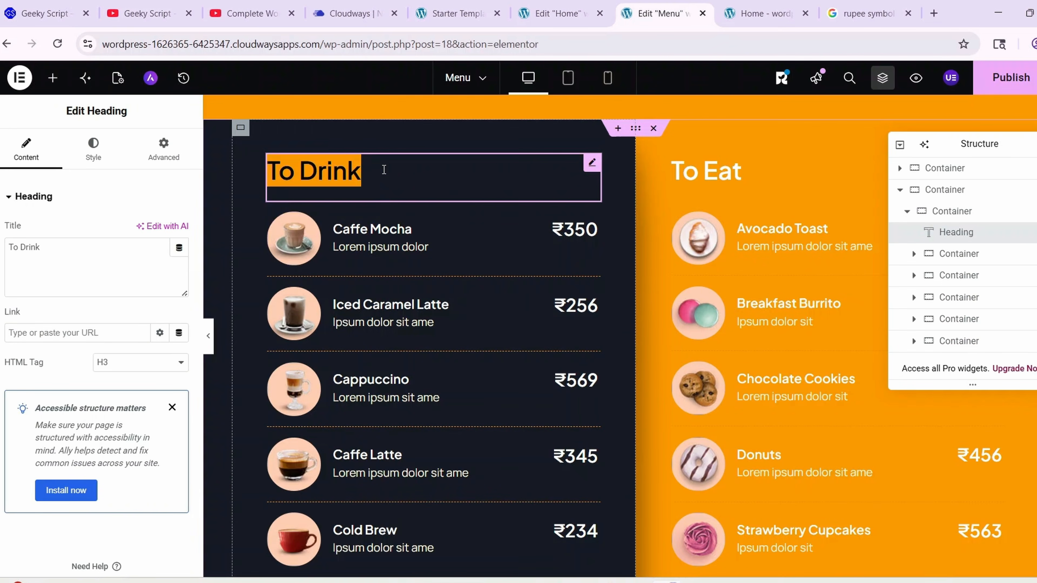
type("Starter")
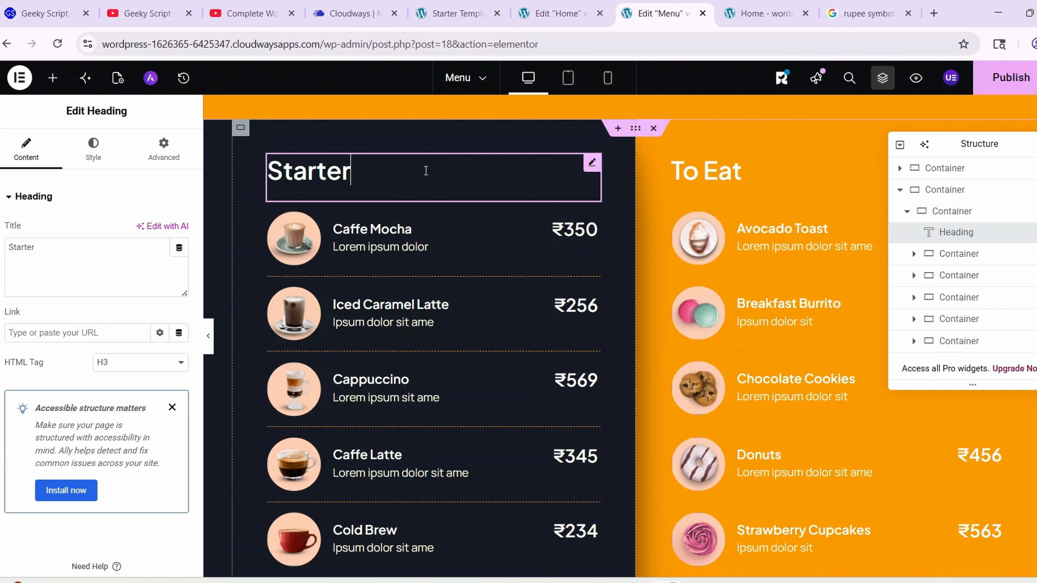
scroll(452, 524, "down", 2)
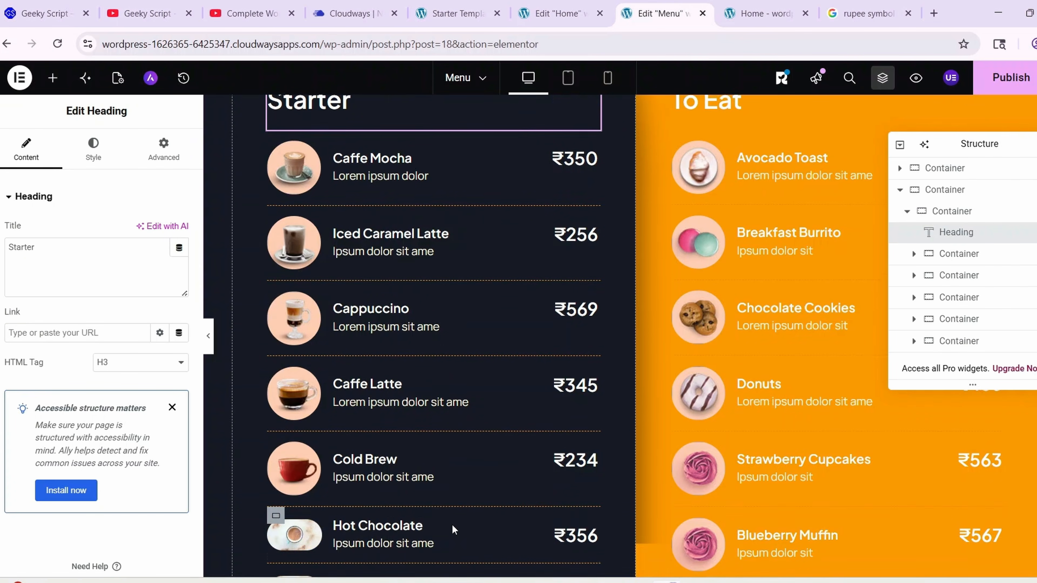
scroll(547, 305, "down", 5)
scroll(542, 362, "up", 7)
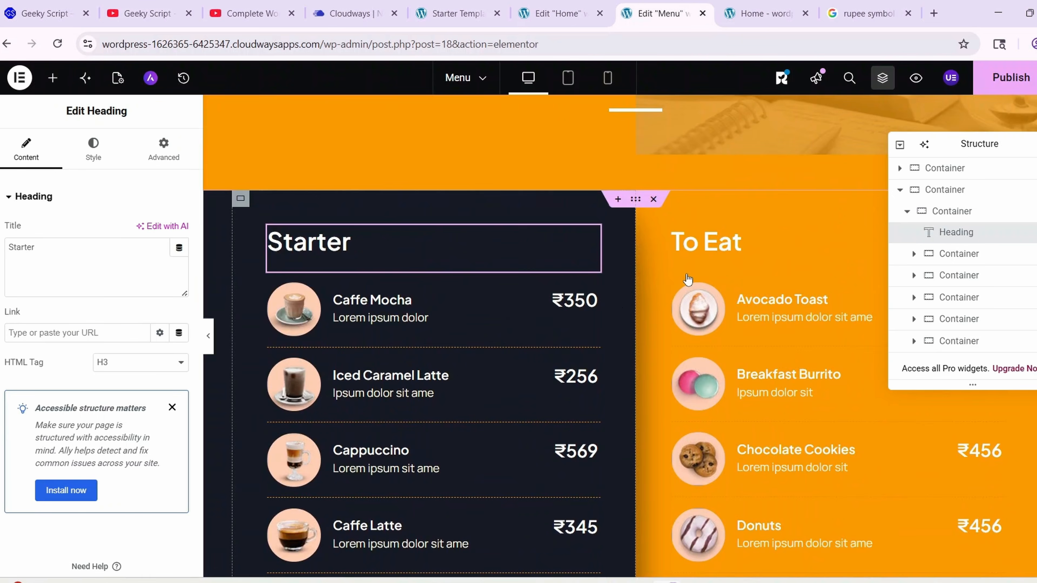
left_click(695, 253)
scroll(695, 253, "up", 4)
left_click(1005, 81)
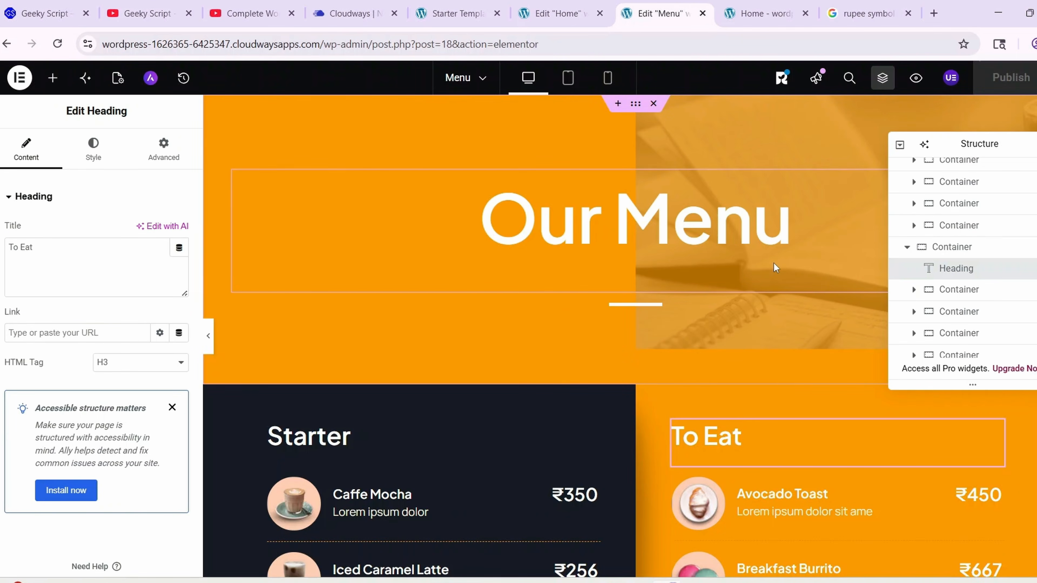
Switch the Elementor editor from the Menu page to the About page via Recent pages
left_click(468, 80)
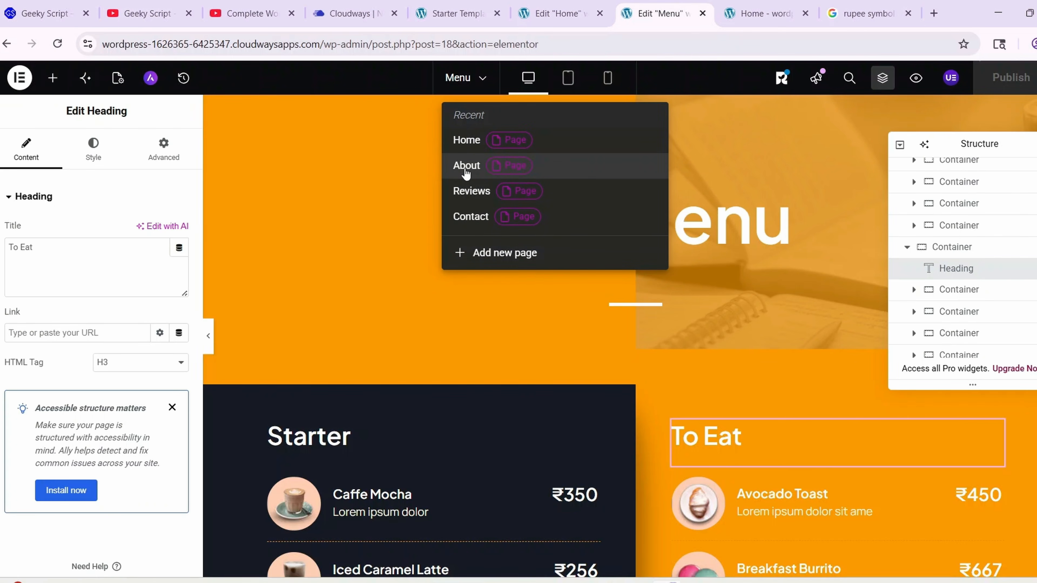
left_click(466, 167)
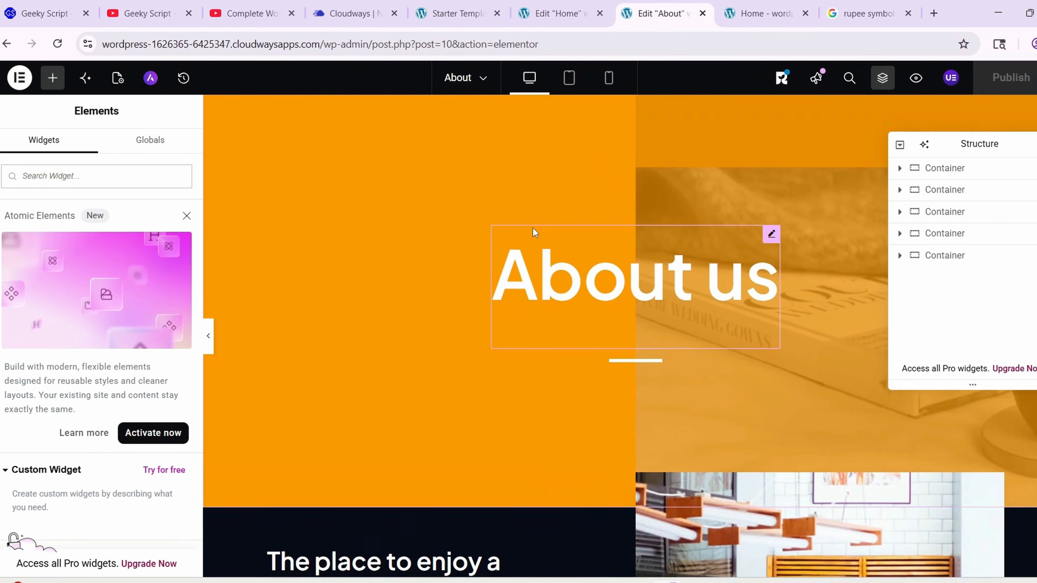
scroll(534, 238, "down", 6)
scroll(562, 222, "up", 2)
scroll(562, 224, "down", 2)
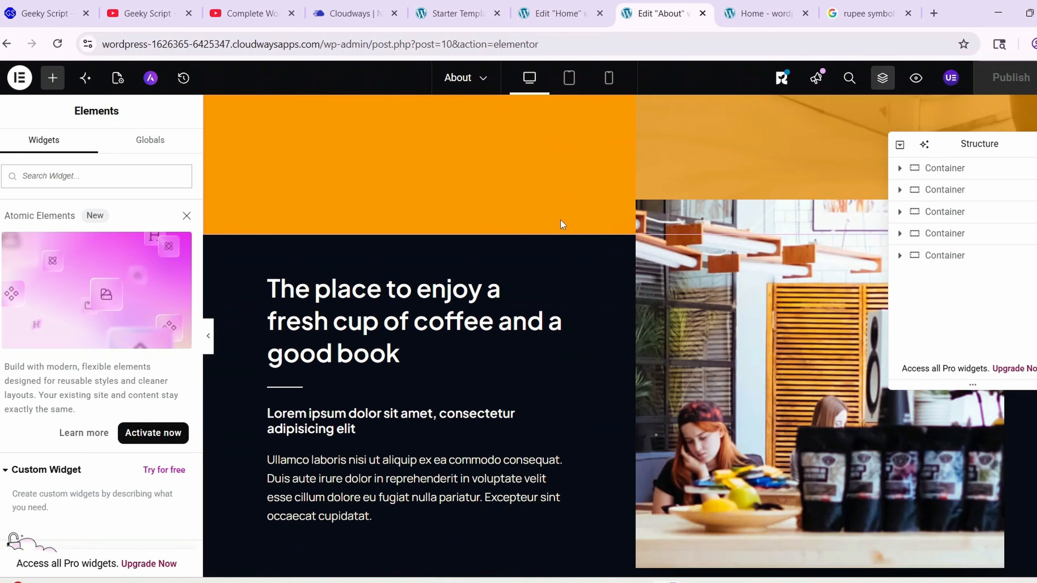
scroll(560, 219, "down", 2)
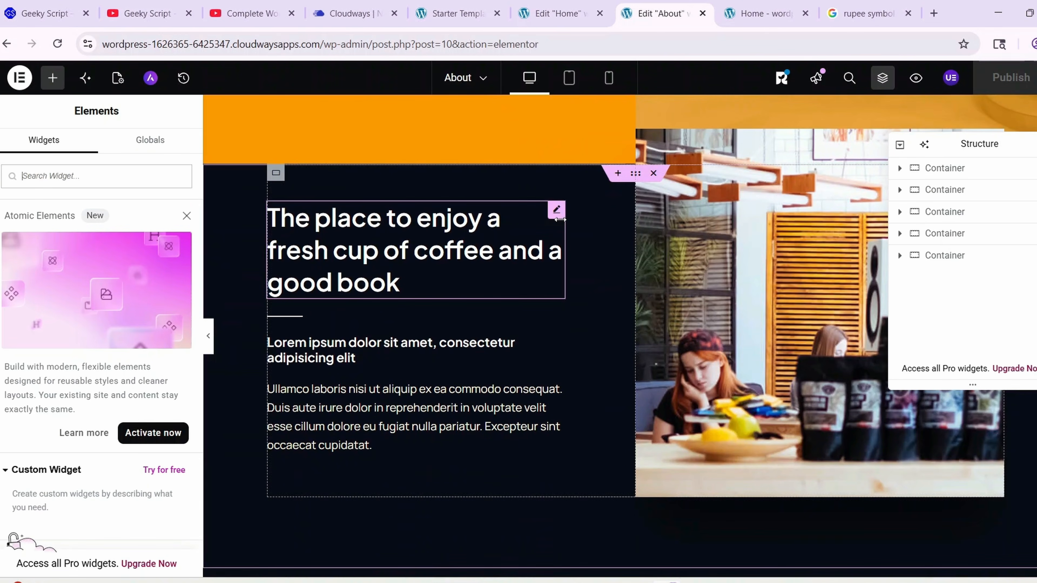
Swap the cafe interior photo for the uploaded Reading Nook storefront picture
left_click(490, 266)
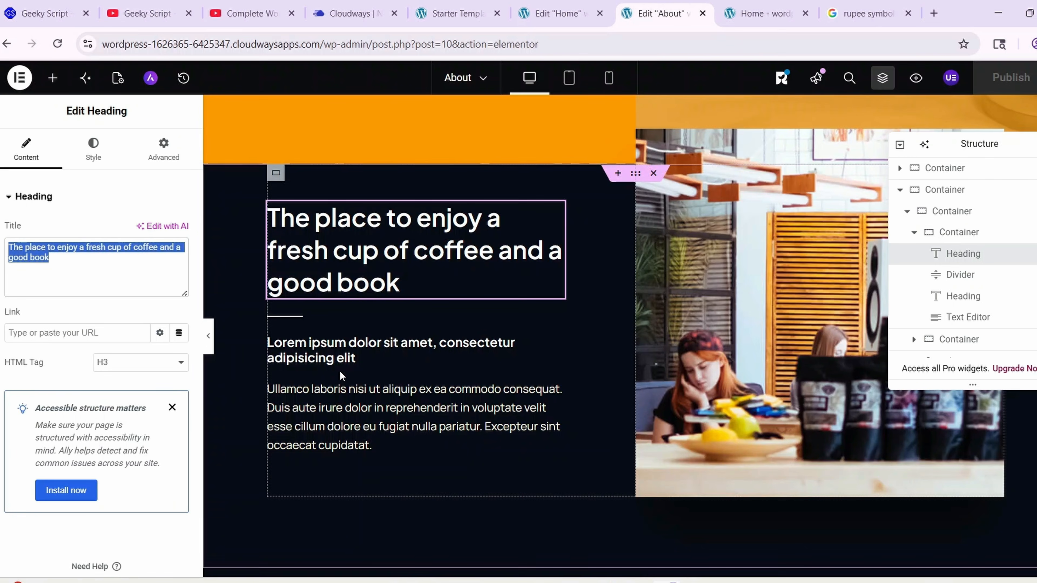
left_click(383, 400)
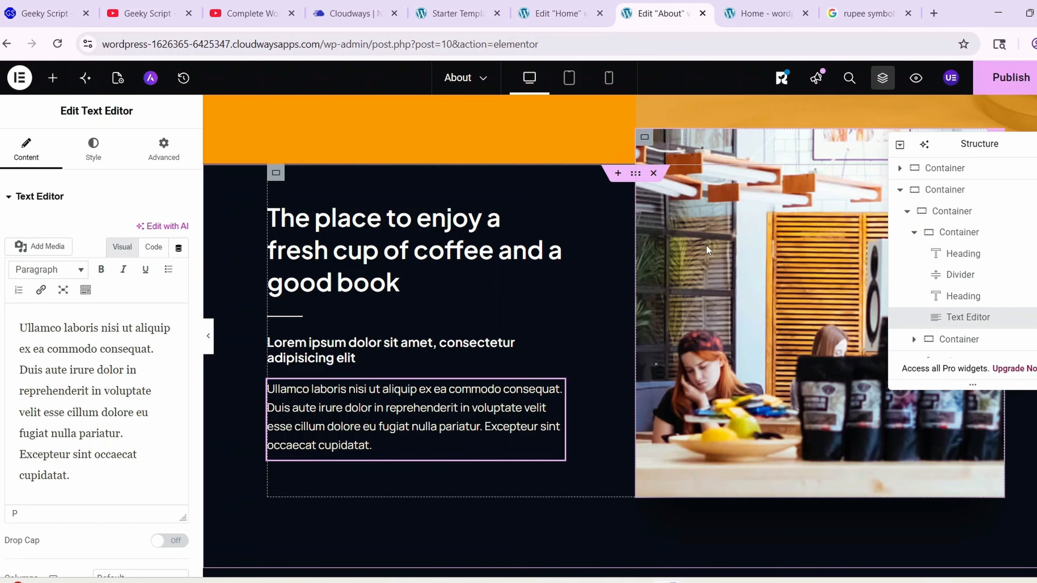
left_click(716, 253)
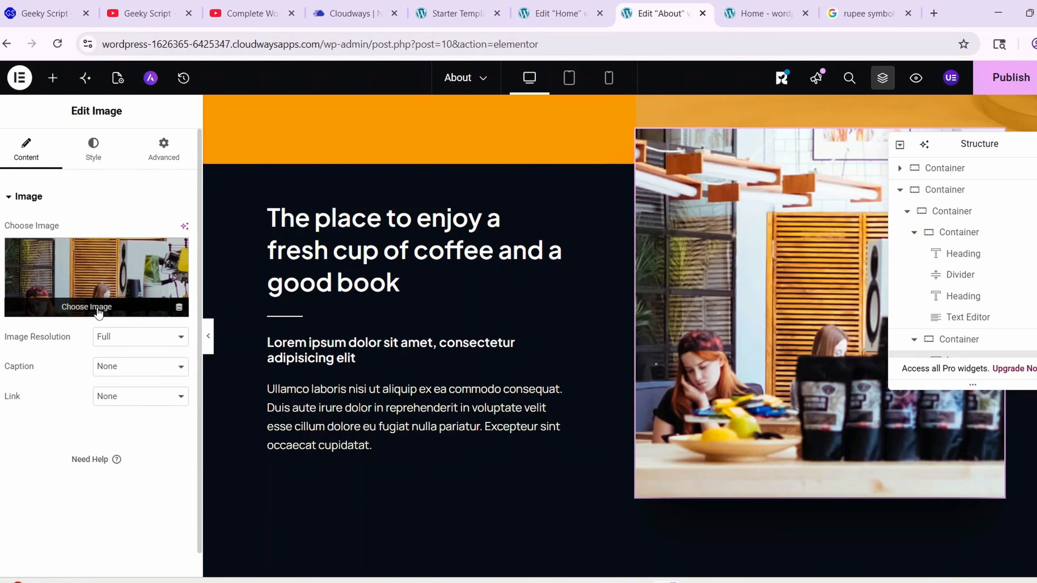
left_click(98, 311)
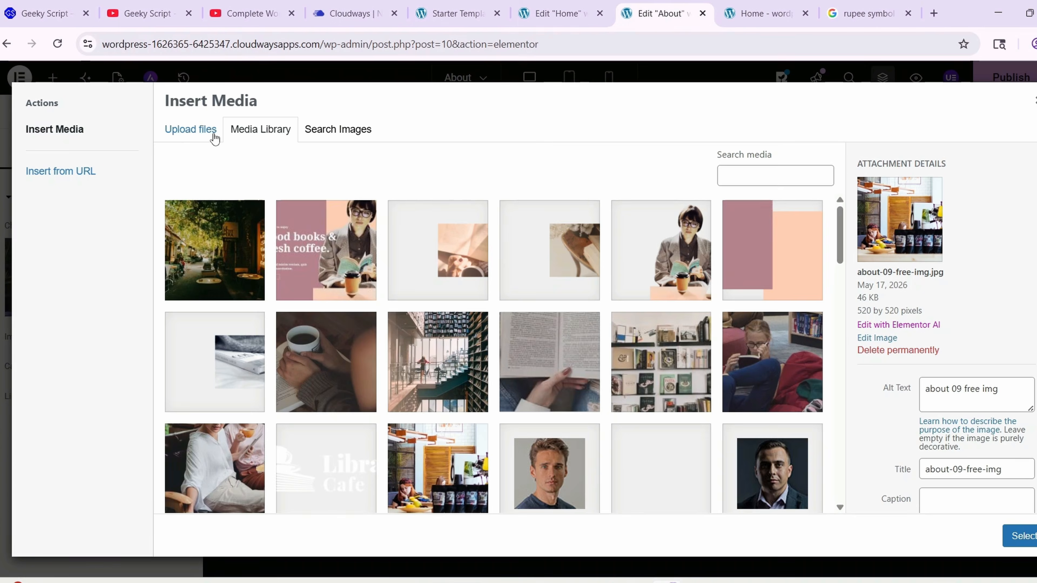
left_click(215, 139)
left_click(606, 325)
left_click(159, 262)
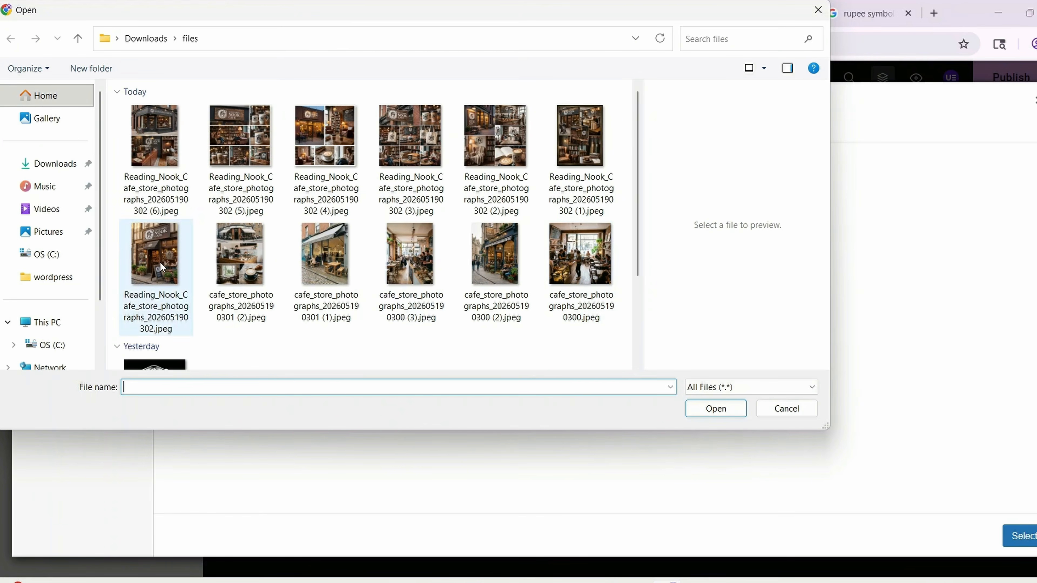
left_click(712, 410)
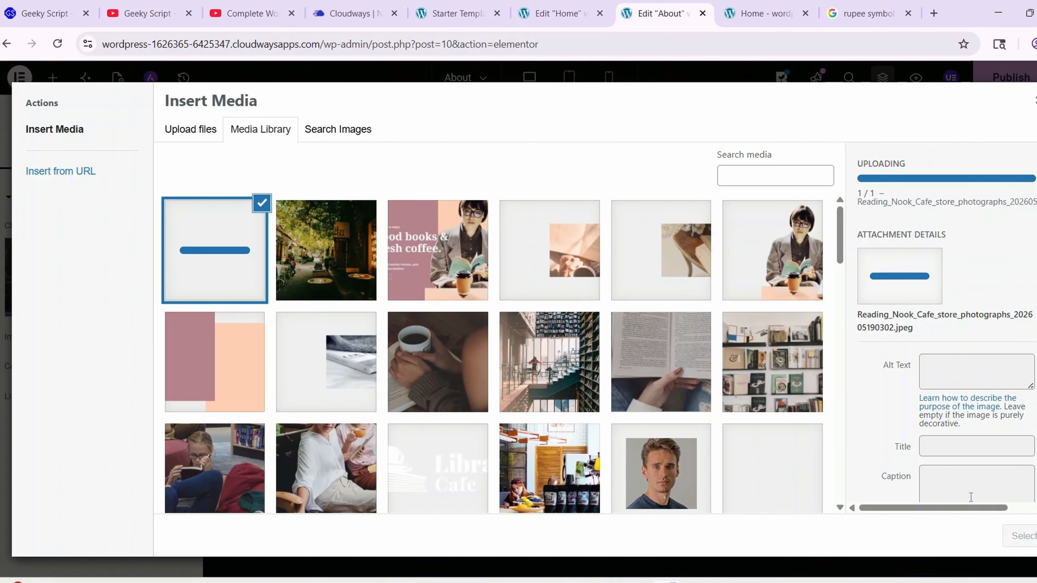
left_click(1016, 537)
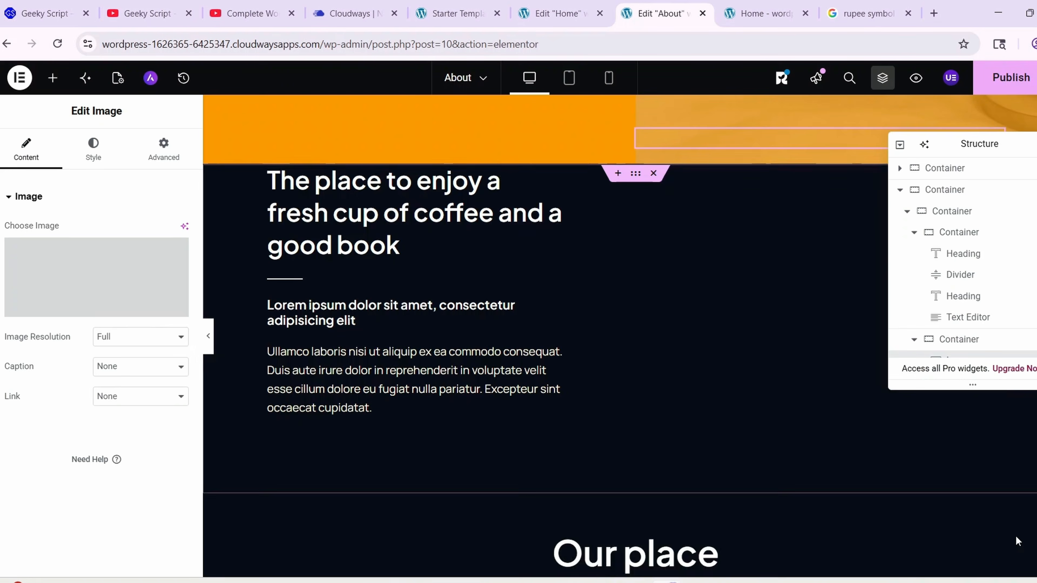
Move the Navigator aside to view the new storefront photo on the page
scroll(799, 332, "down", 5)
scroll(799, 333, "up", 5)
left_click_drag(976, 142, 432, 142)
scroll(949, 291, "down", 4)
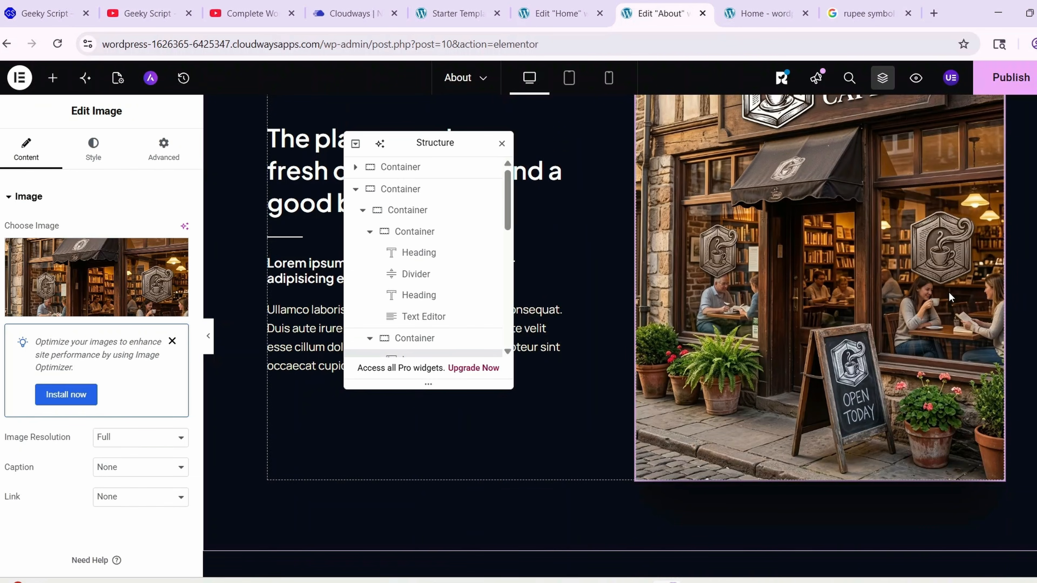
scroll(949, 292, "up", 3)
scroll(821, 329, "up", 2)
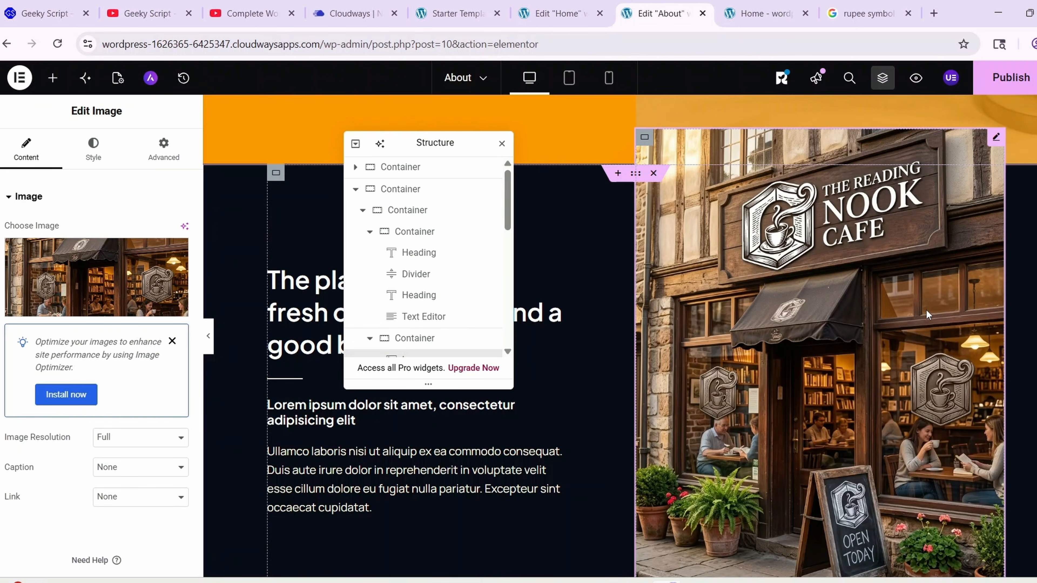
left_click(609, 78)
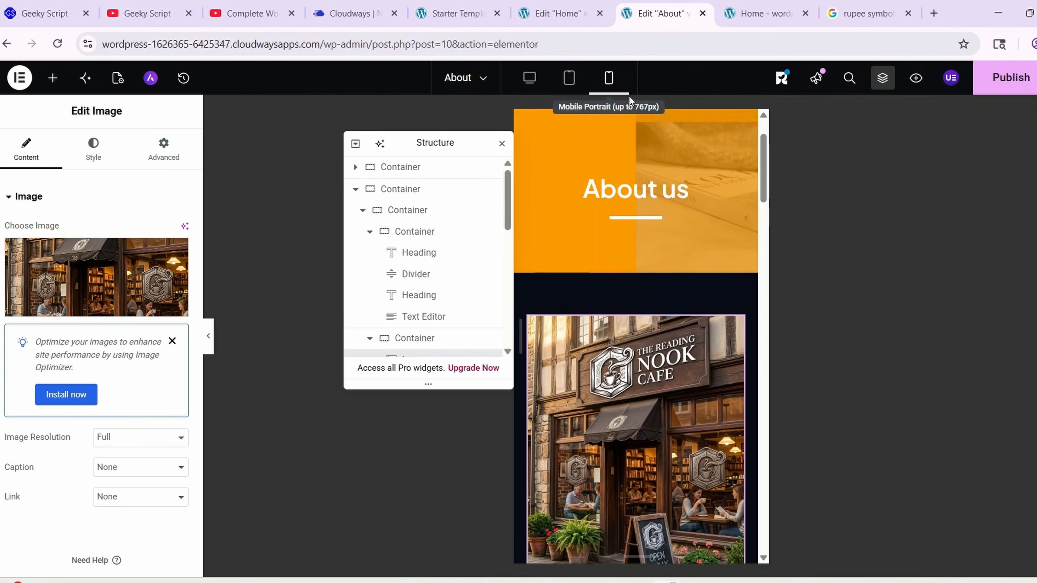
scroll(704, 339, "down", 4)
scroll(679, 427, "down", 5)
scroll(675, 393, "up", 5)
left_click(576, 79)
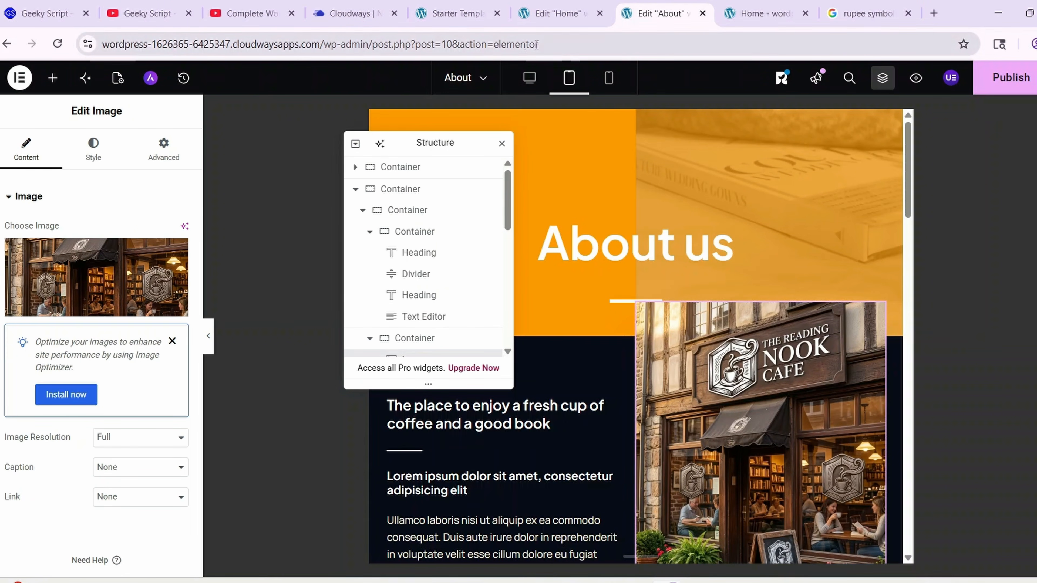
left_click(530, 79)
scroll(824, 236, "down", 10)
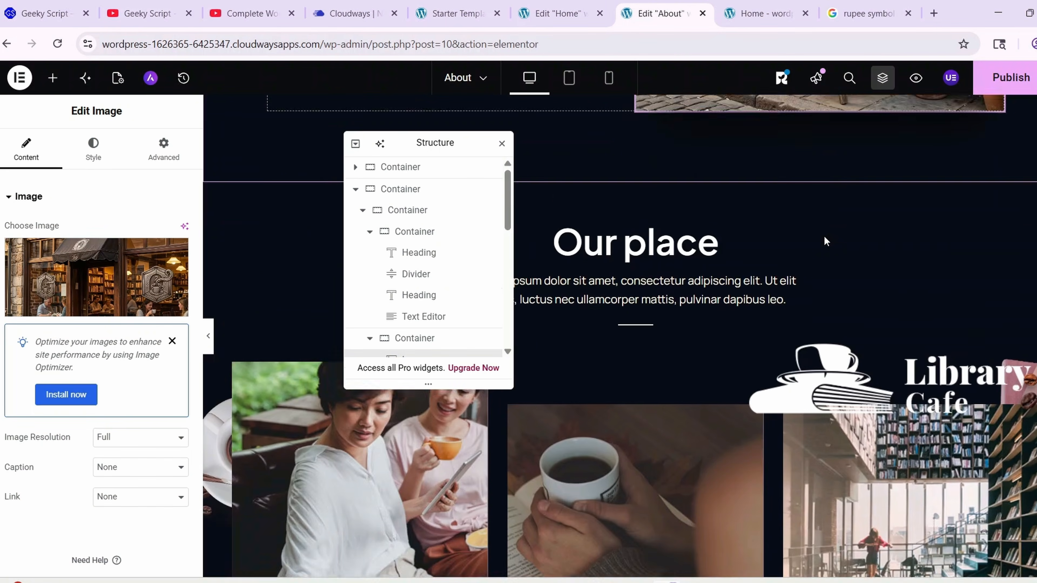
scroll(824, 241, "down", 1)
left_click_drag(434, 146, 935, 106)
Select the old Library Cafe logo image below the Our place text
left_click(607, 242)
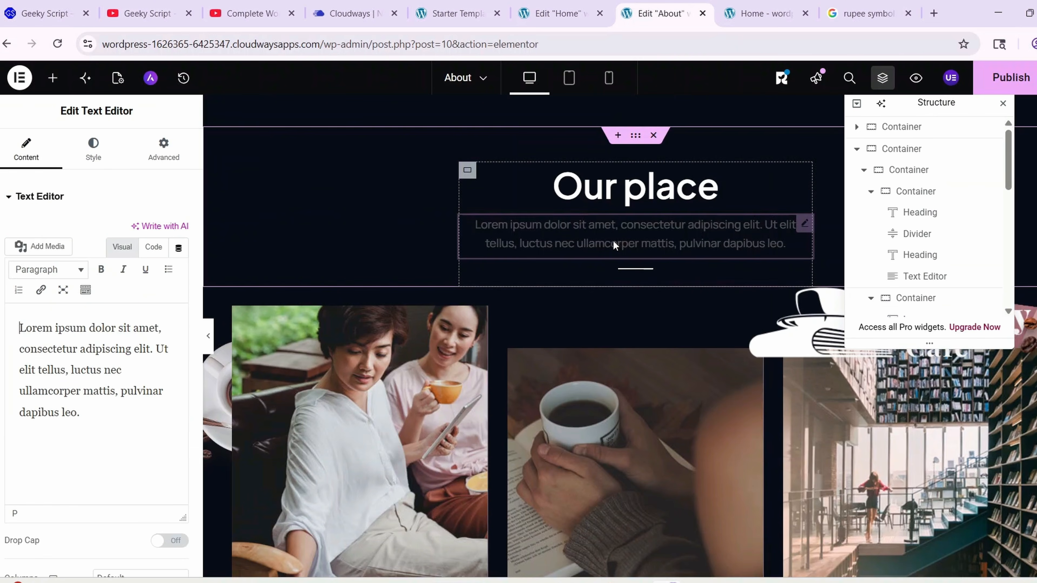
scroll(707, 297, "down", 2)
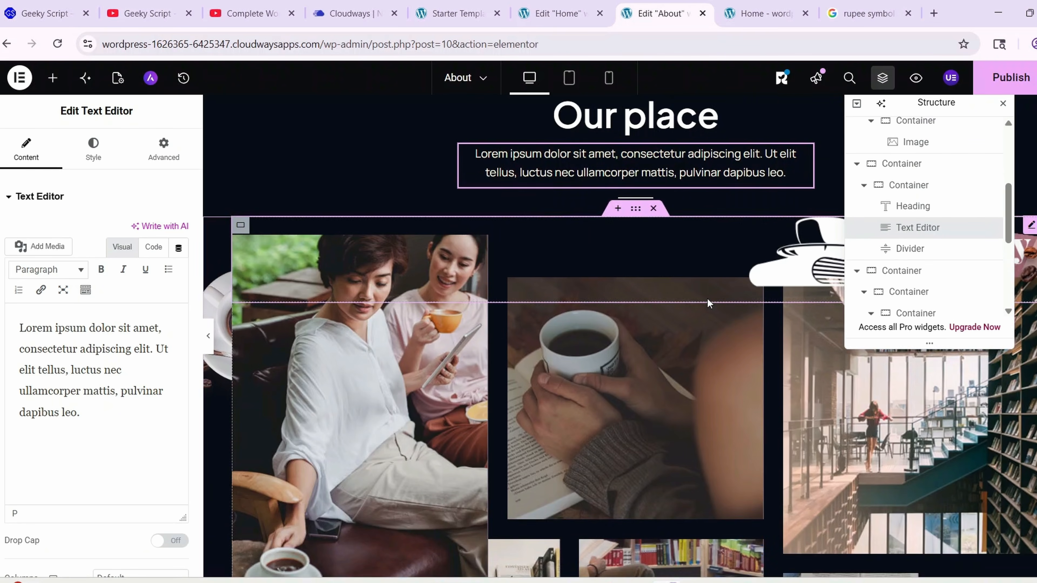
scroll(708, 298, "down", 3)
scroll(777, 282, "down", 5)
scroll(776, 282, "down", 2)
scroll(703, 331, "up", 9)
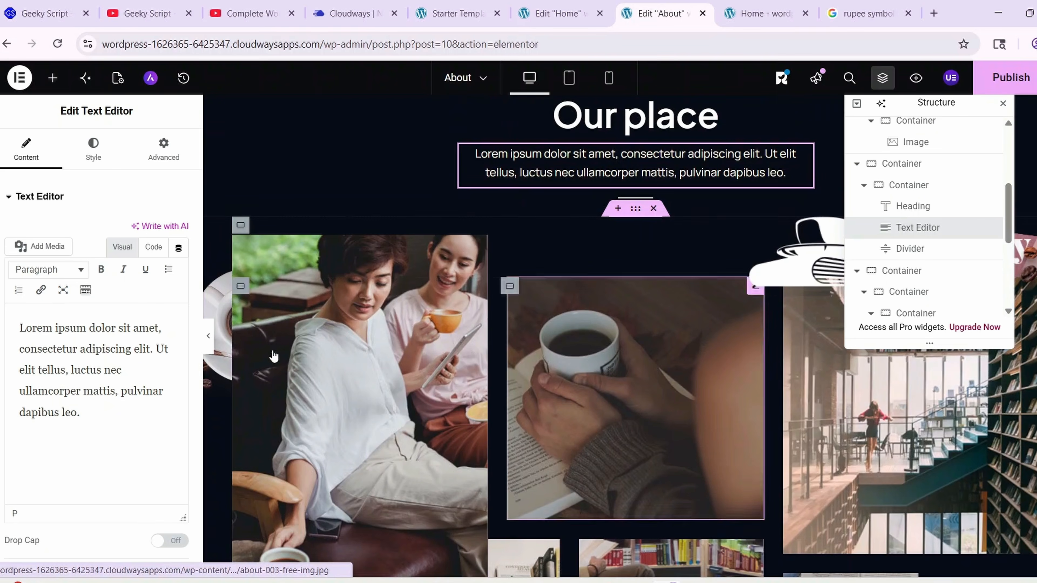
left_click(318, 243)
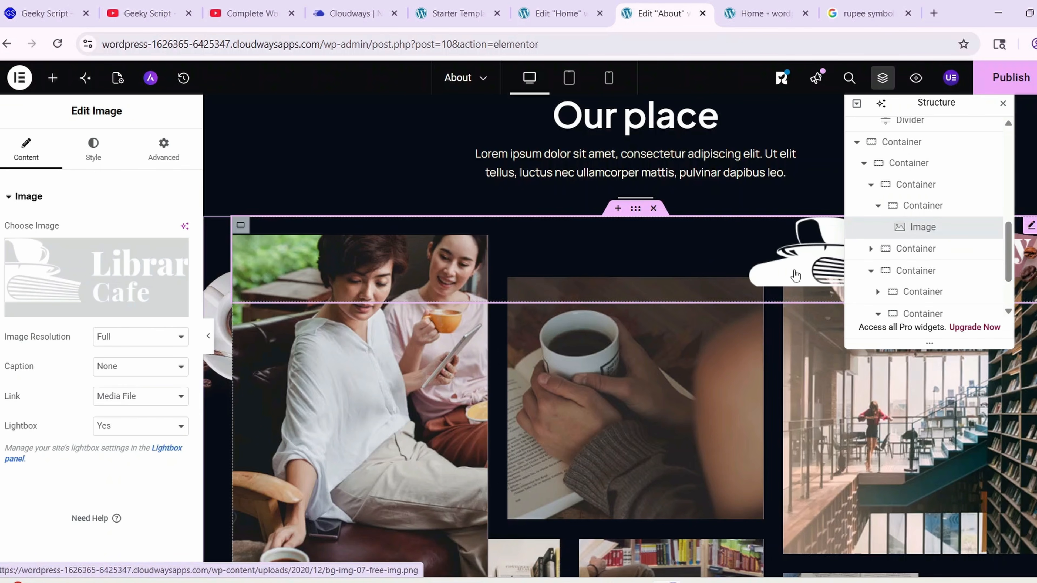
Replace the old logo with the uploaded logo.png Reading Nook Cafe logo
left_click(85, 307)
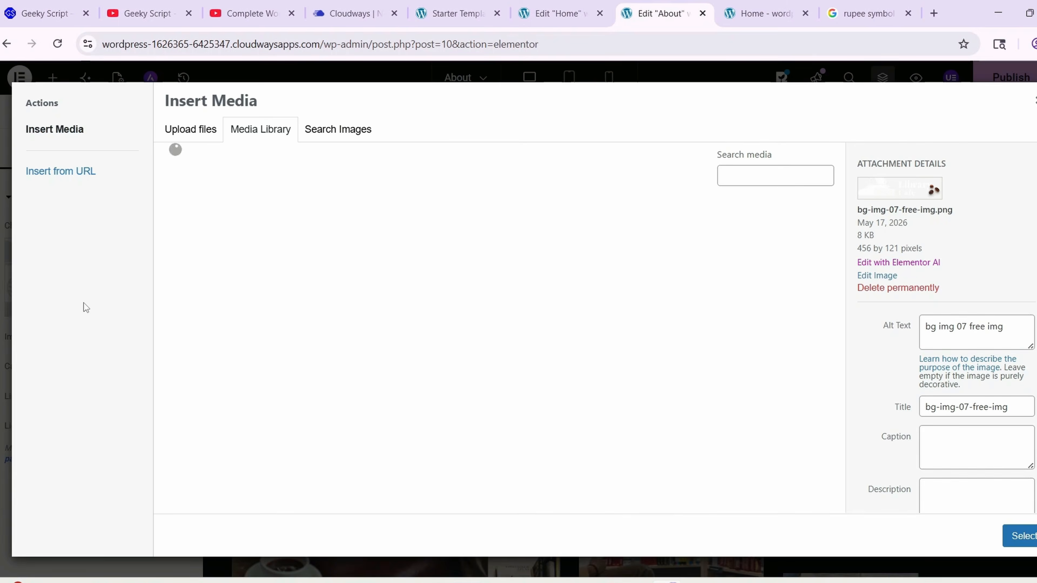
left_click(209, 134)
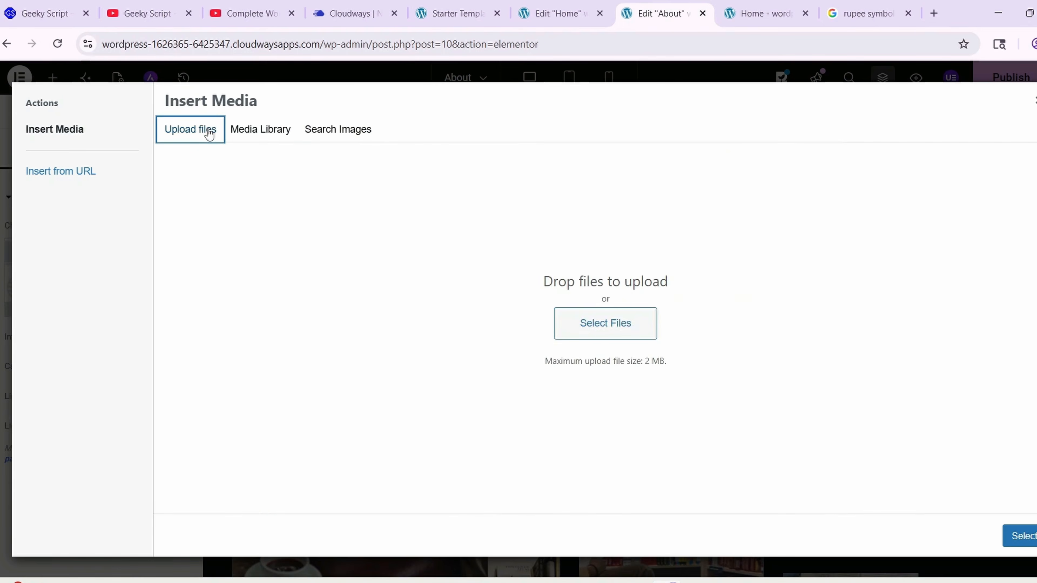
left_click(605, 322)
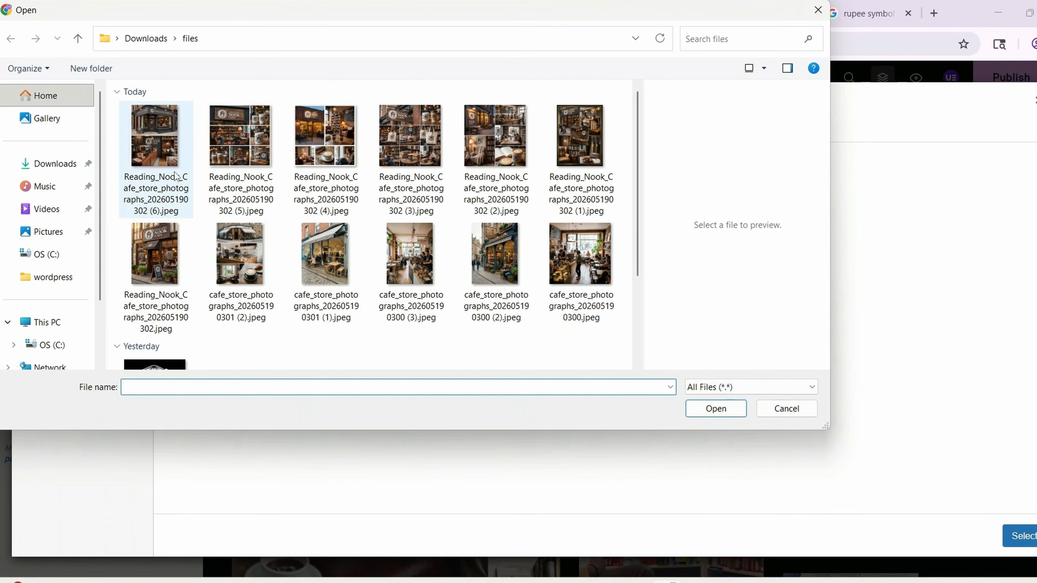
scroll(243, 320, "down", 2)
left_click(243, 321)
double_click(263, 323)
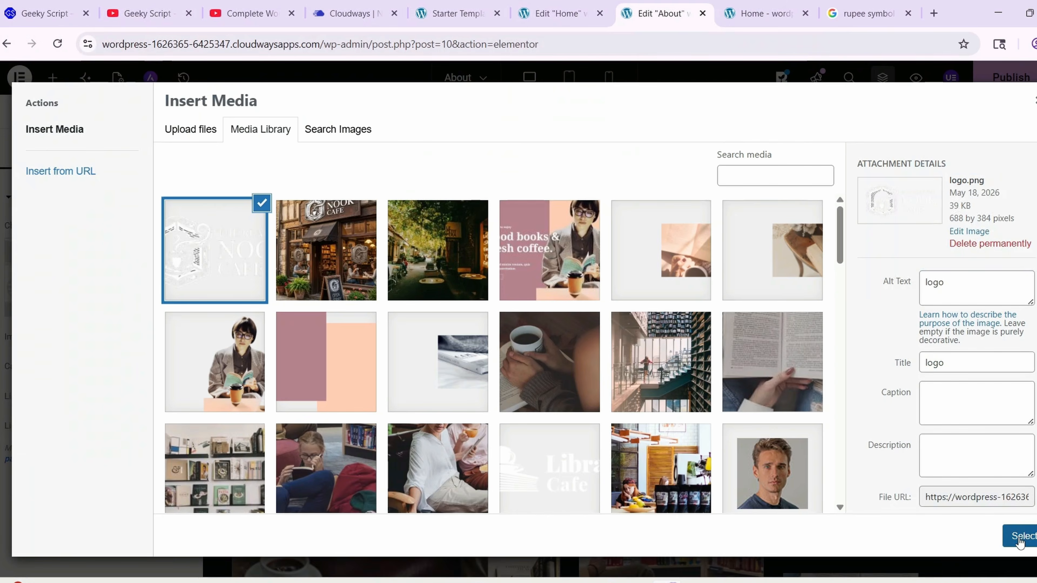
left_click(1019, 537)
Shrink the new logo to 56% width in the Style tab and preview it
left_click(754, 347)
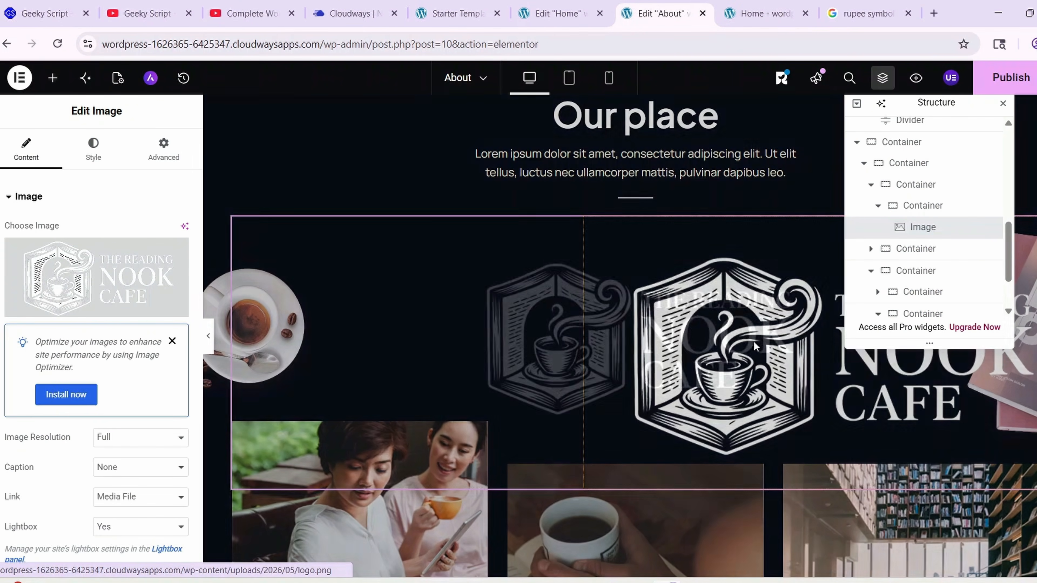
left_click(782, 180)
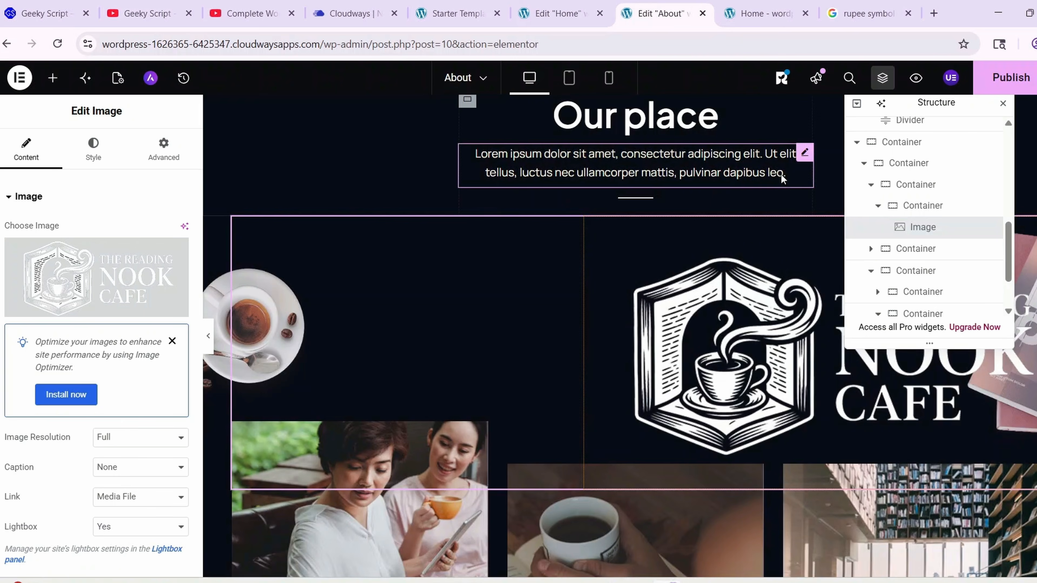
scroll(705, 241, "down", 2)
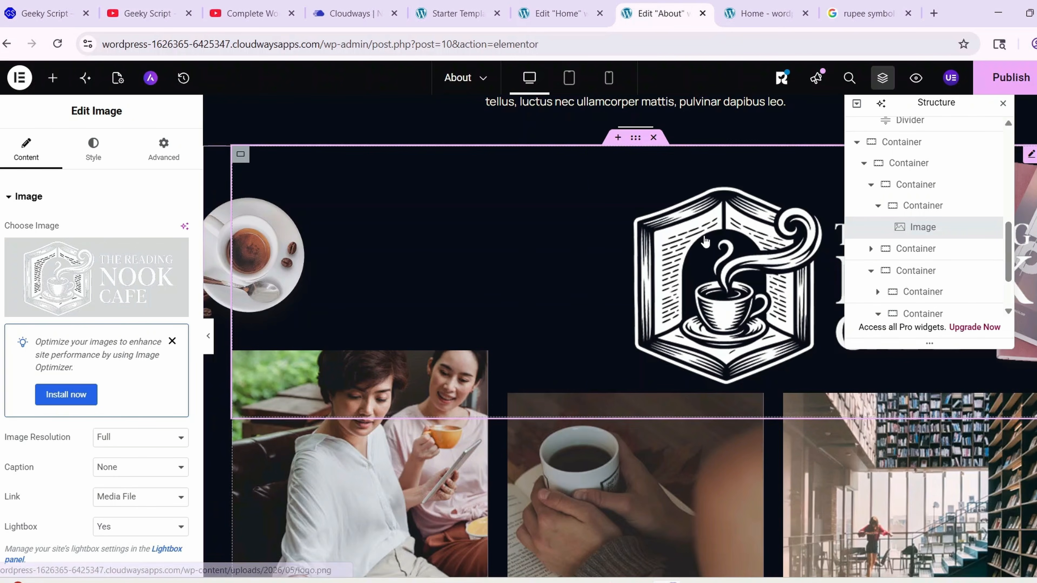
left_click(93, 147)
left_click_drag(9, 277, 83, 278)
left_click_drag(884, 109, 616, 151)
left_click(734, 145)
left_click(874, 229)
left_click(878, 134)
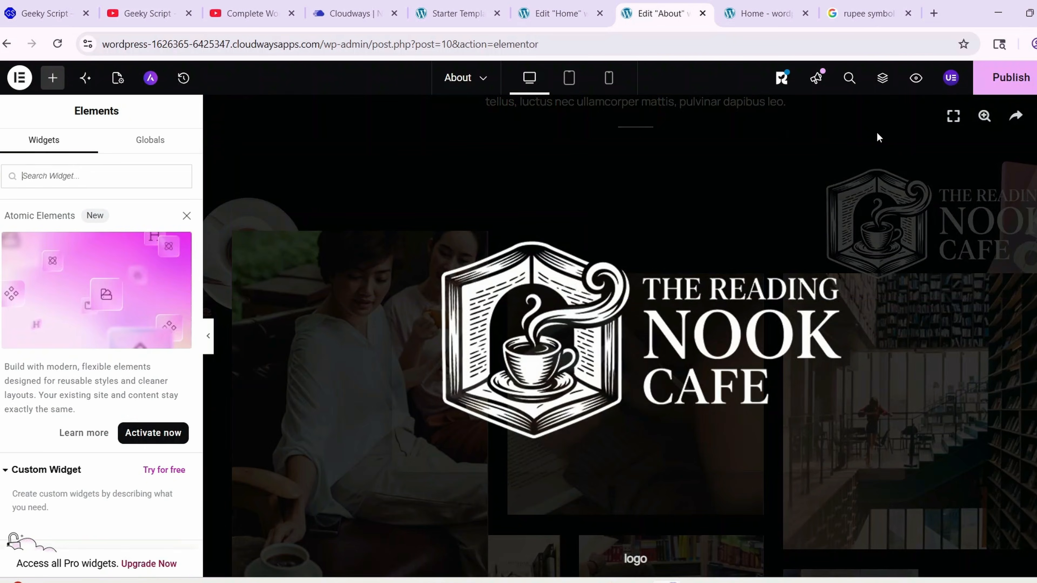
left_click(324, 483)
left_click(436, 301)
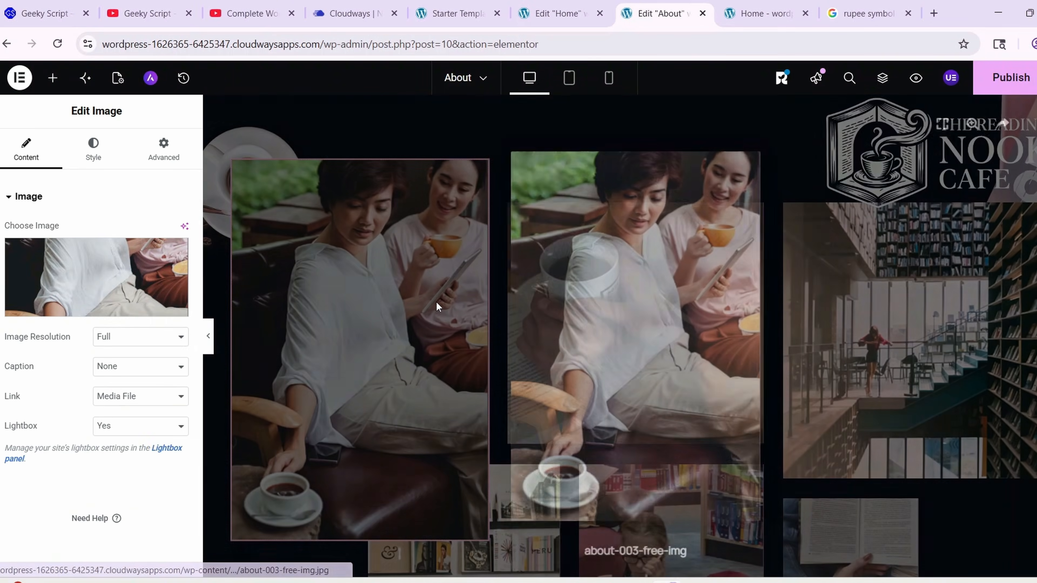
Upload twelve Reading Nook cafe photos to the Media Library
left_click(382, 143)
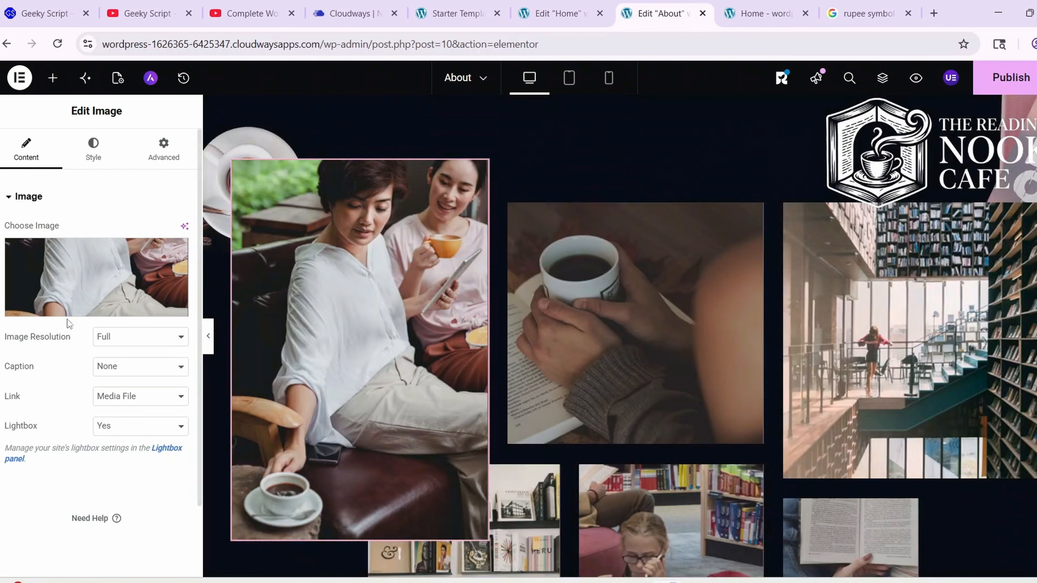
left_click(96, 304)
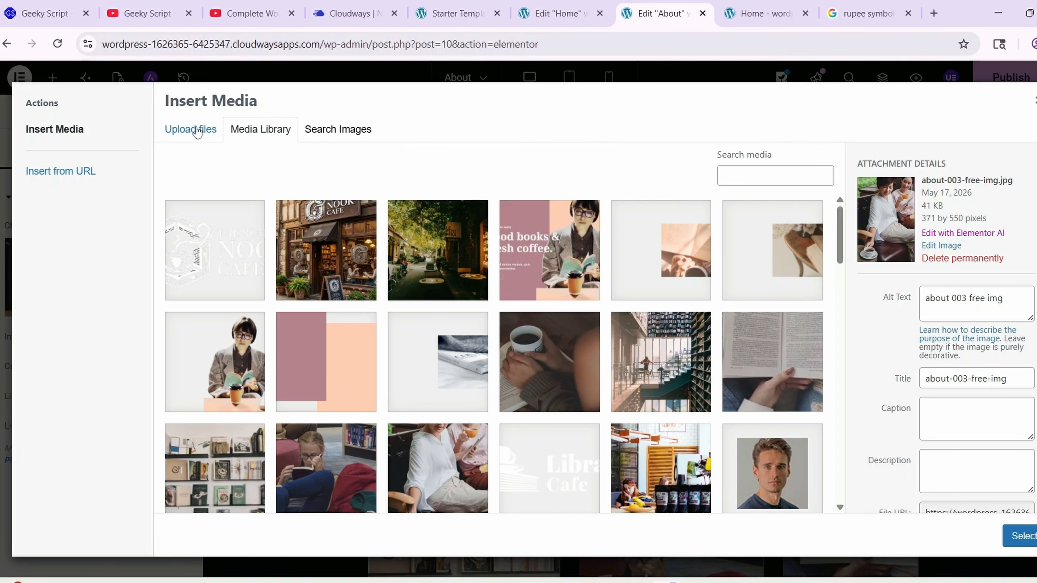
left_click(197, 131)
left_click(620, 335)
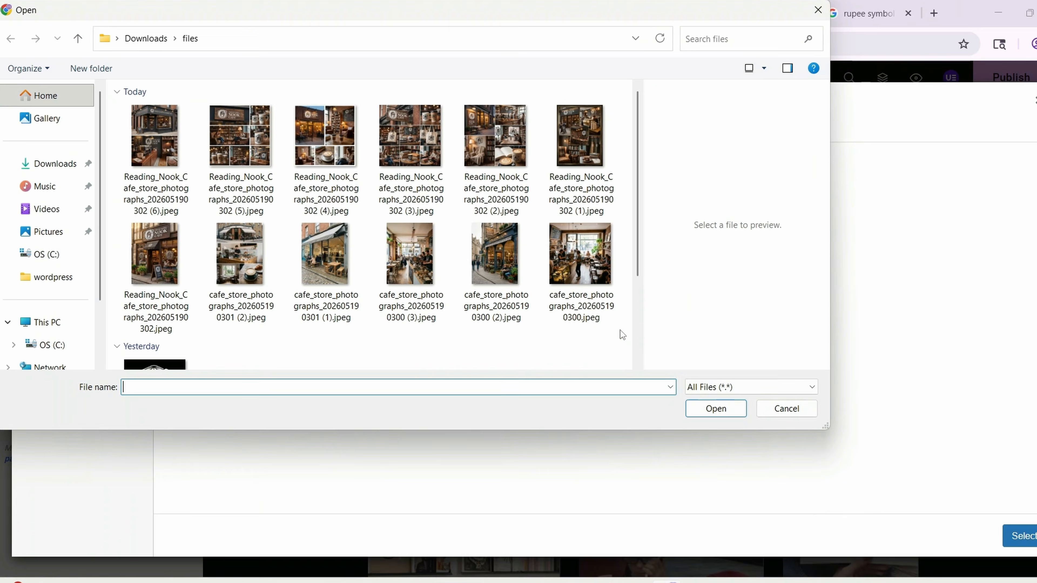
left_click(148, 131)
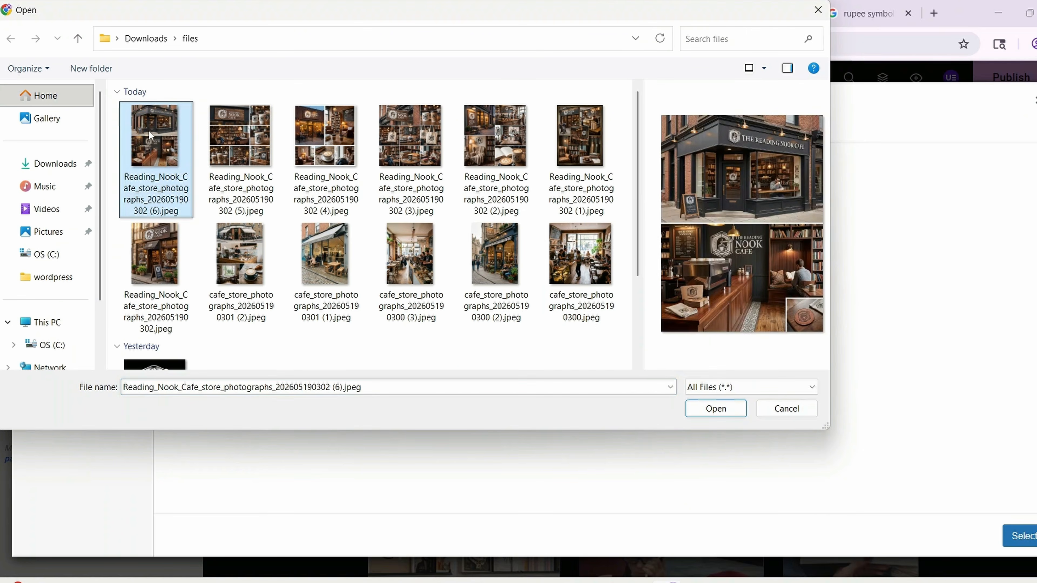
key("shift+Down")
key("shift+Right")
key("shift+Right")
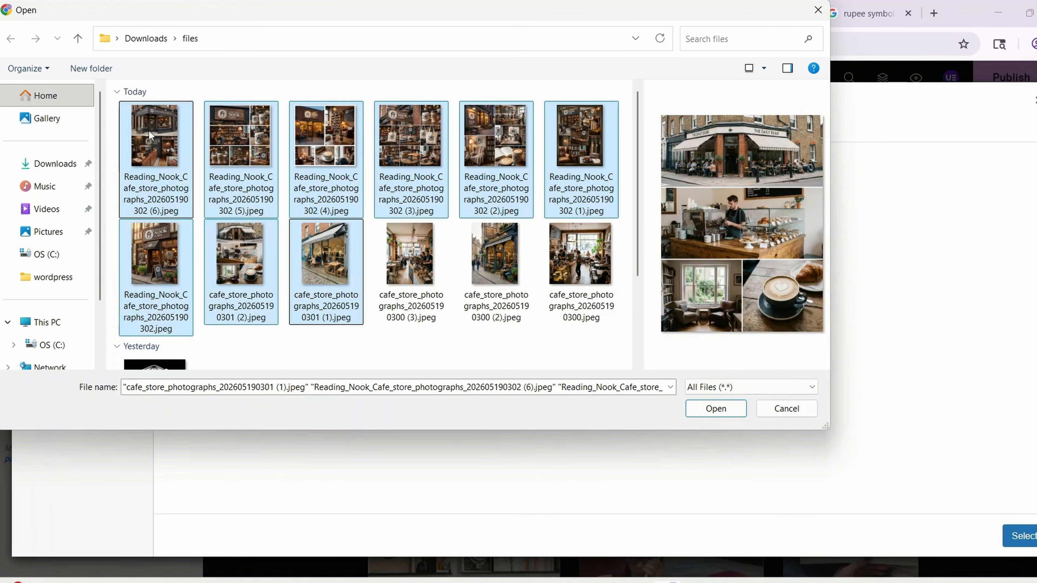
key("shift+Right")
key("shift+Right")
key("shift+Right")
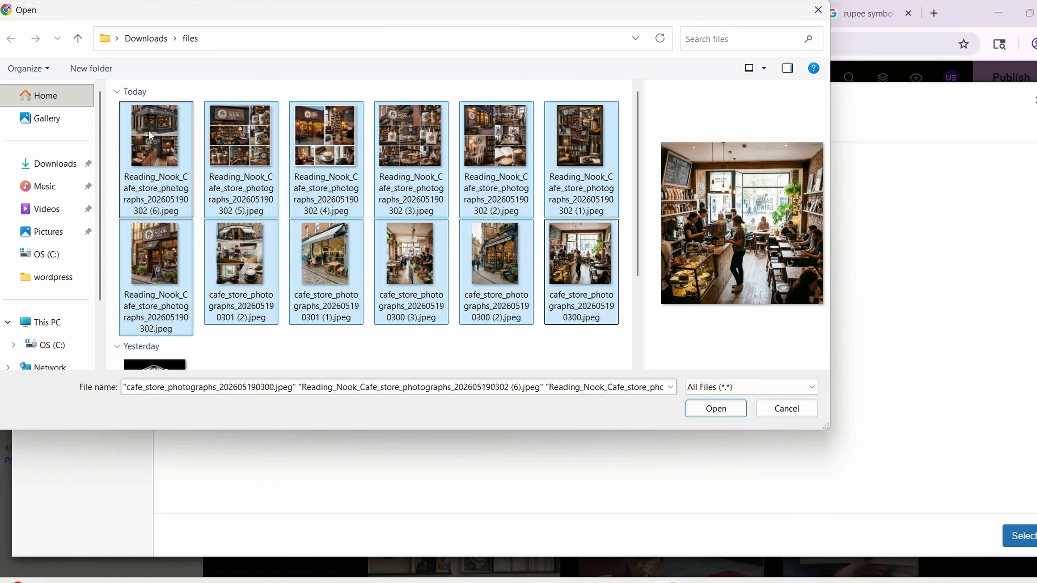
left_click(702, 407)
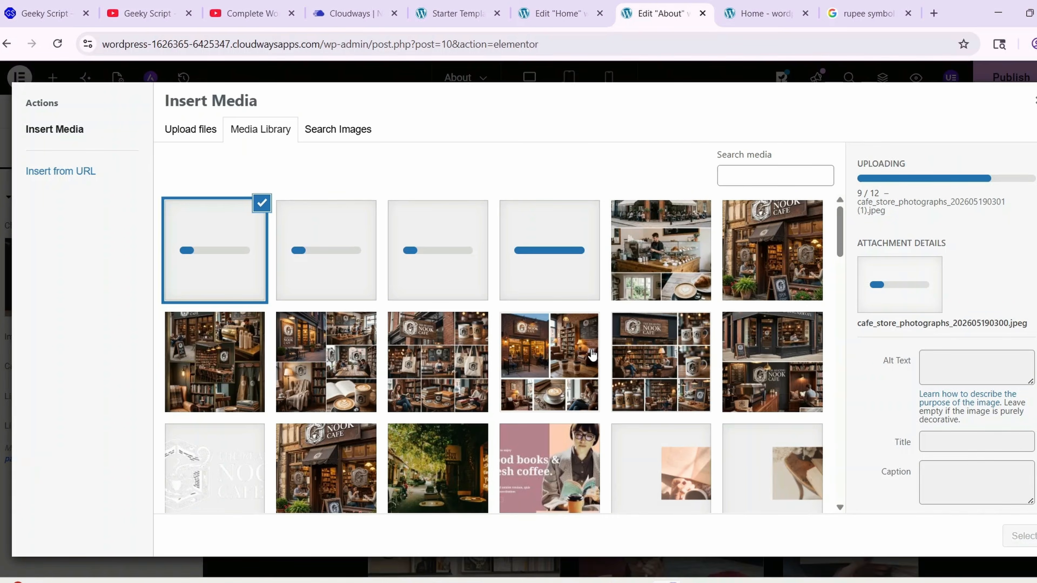
Replace the women, coffee-cup and staircase gallery photos with Reading Nook cafe collages
left_click(677, 359)
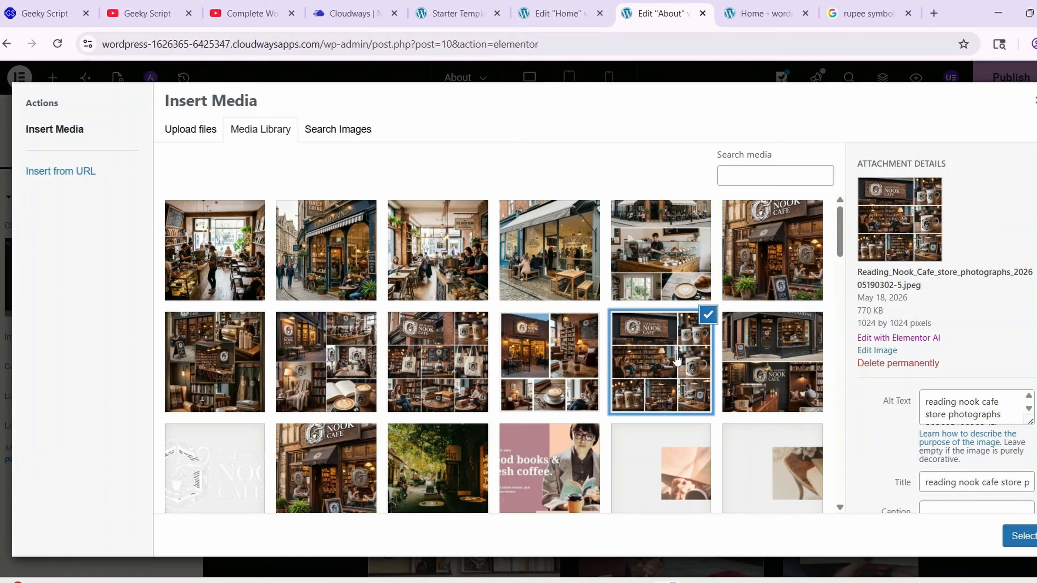
left_click(1027, 539)
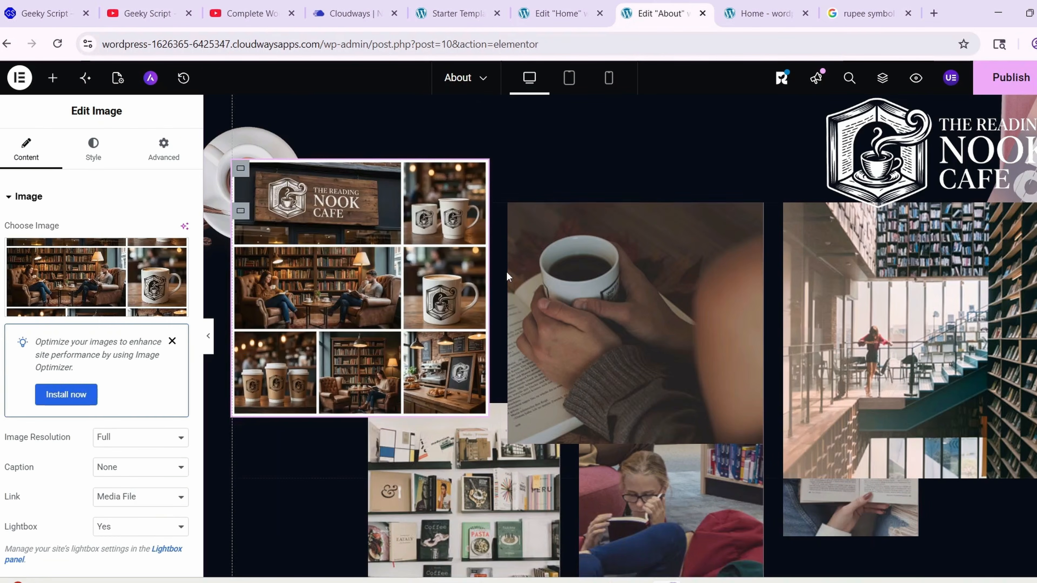
left_click(690, 277)
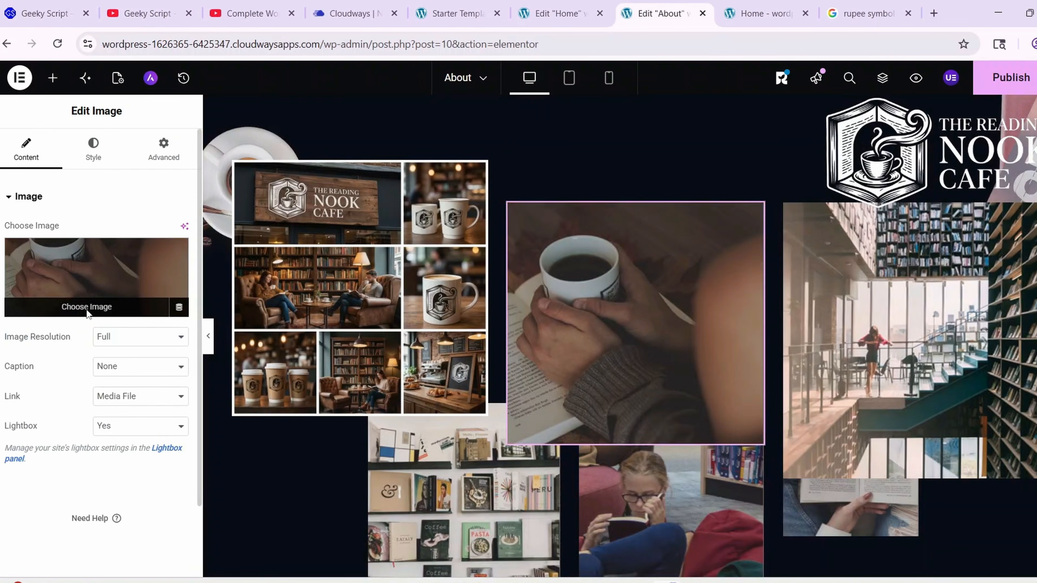
left_click(87, 311)
left_click(424, 357)
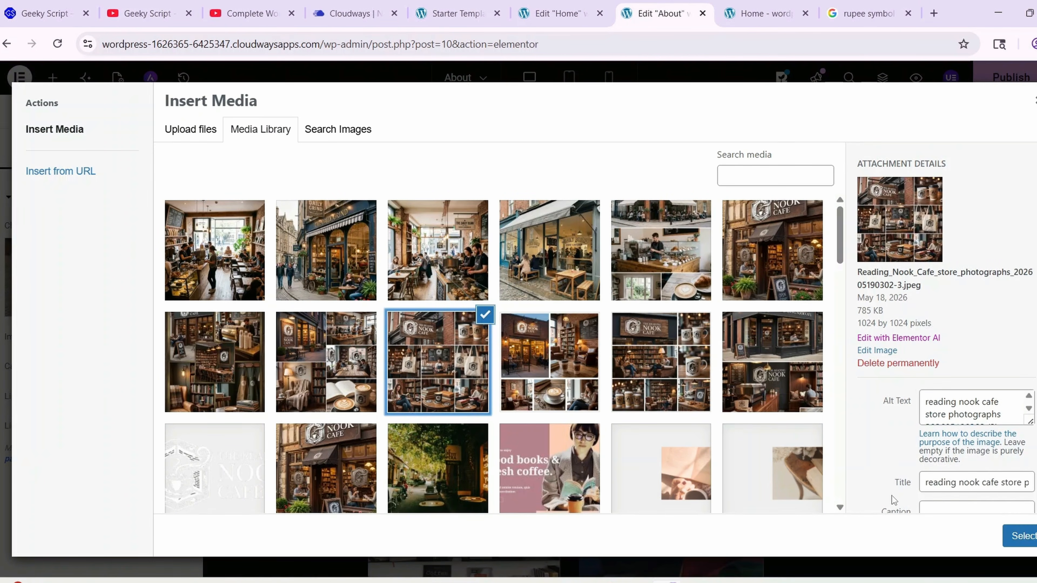
left_click(1011, 545)
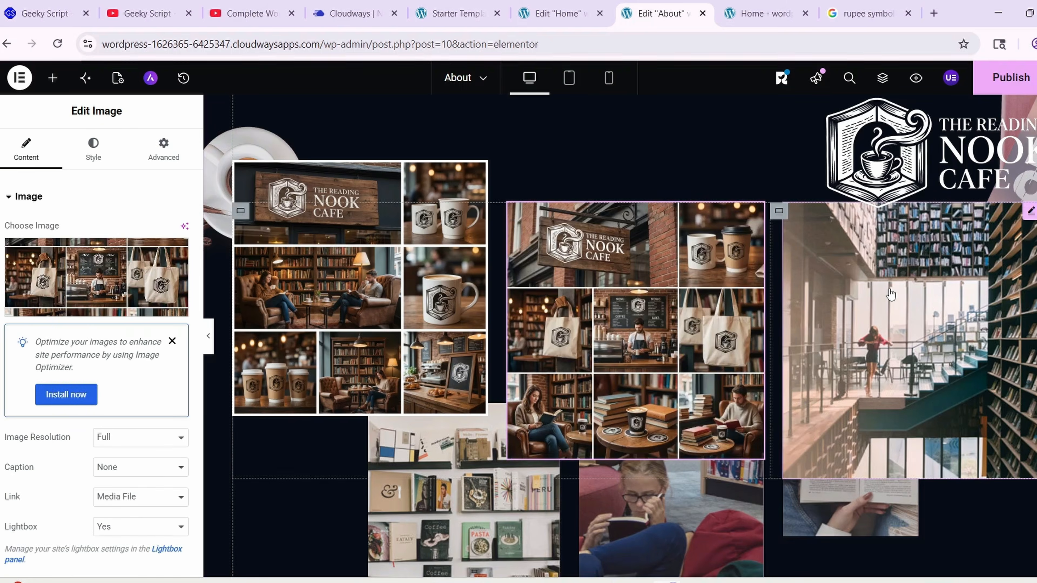
left_click(889, 288)
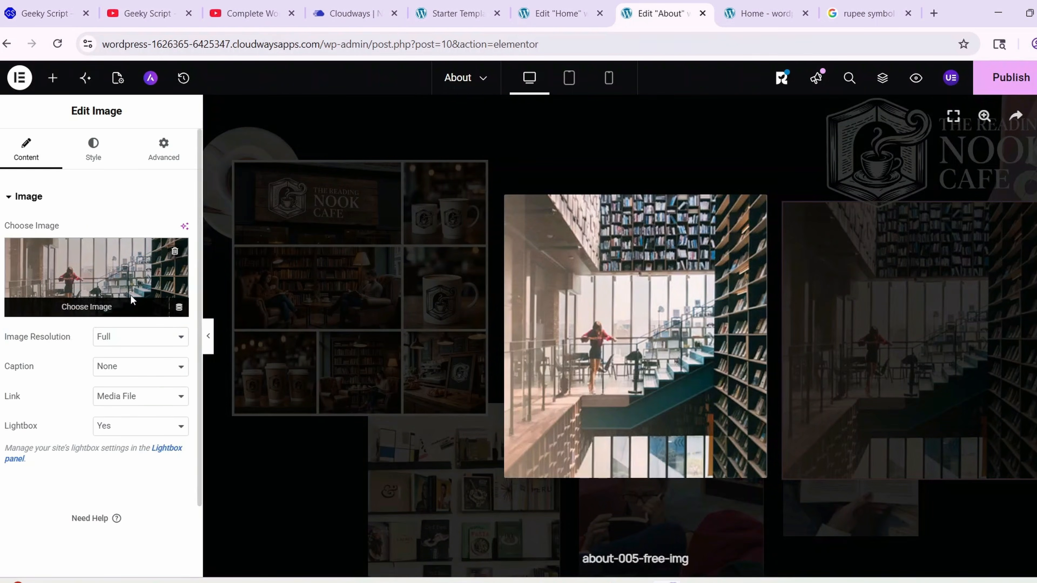
left_click(130, 297)
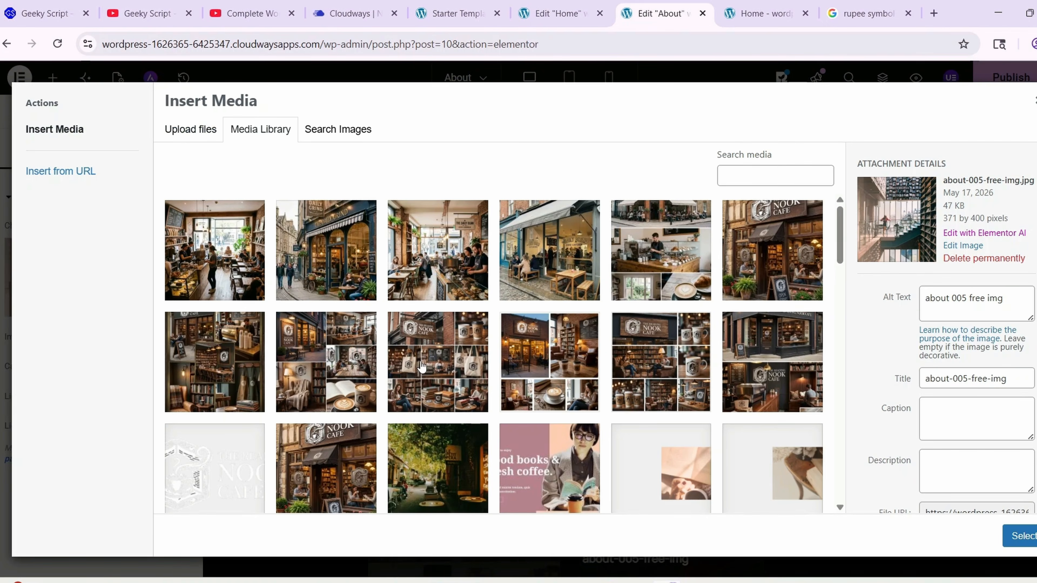
left_click(422, 367)
left_click(1023, 537)
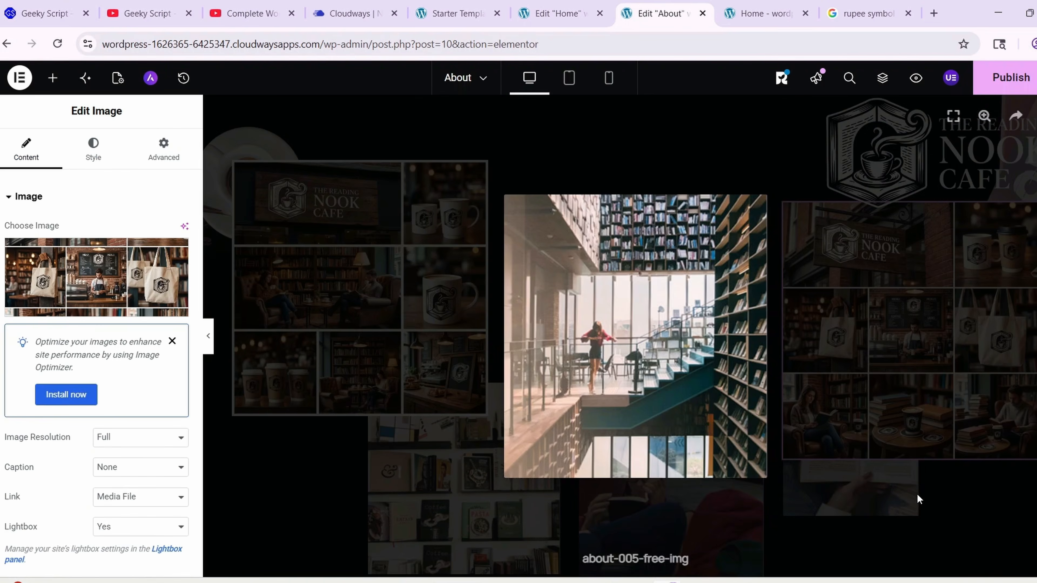
Swap the bookshelf photo for the Daily Bean collage and the reading-girl photo for the Reading Nook storefront
scroll(432, 459, "down", 2)
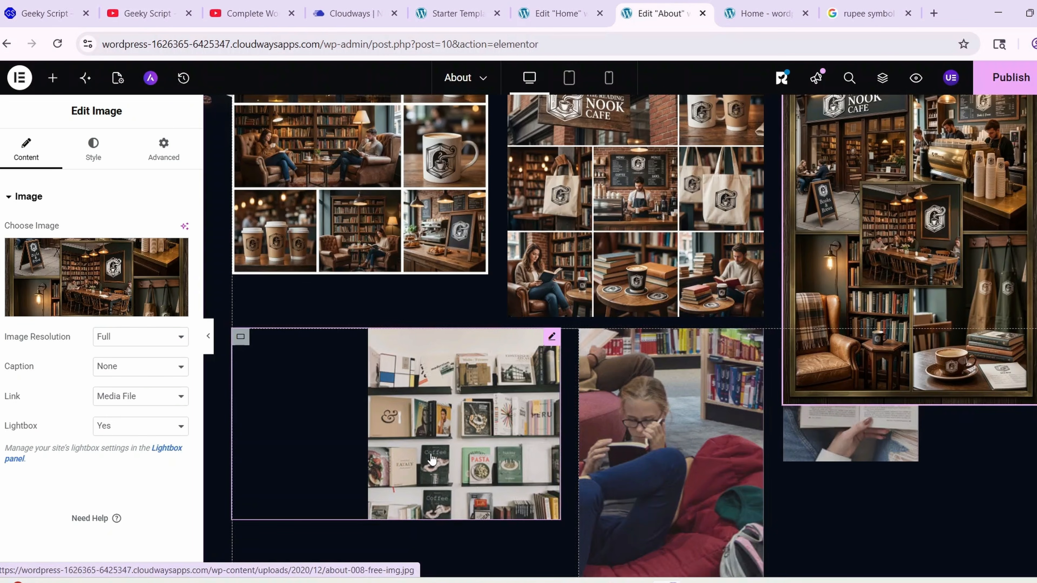
left_click(431, 459)
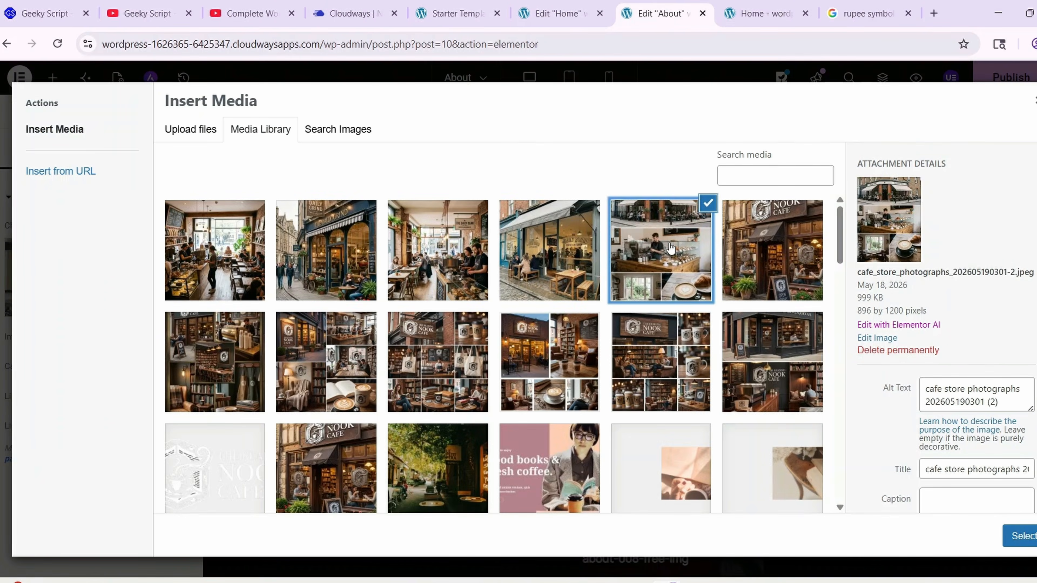
left_click(1018, 536)
key("Escape")
scroll(697, 356, "down", 2)
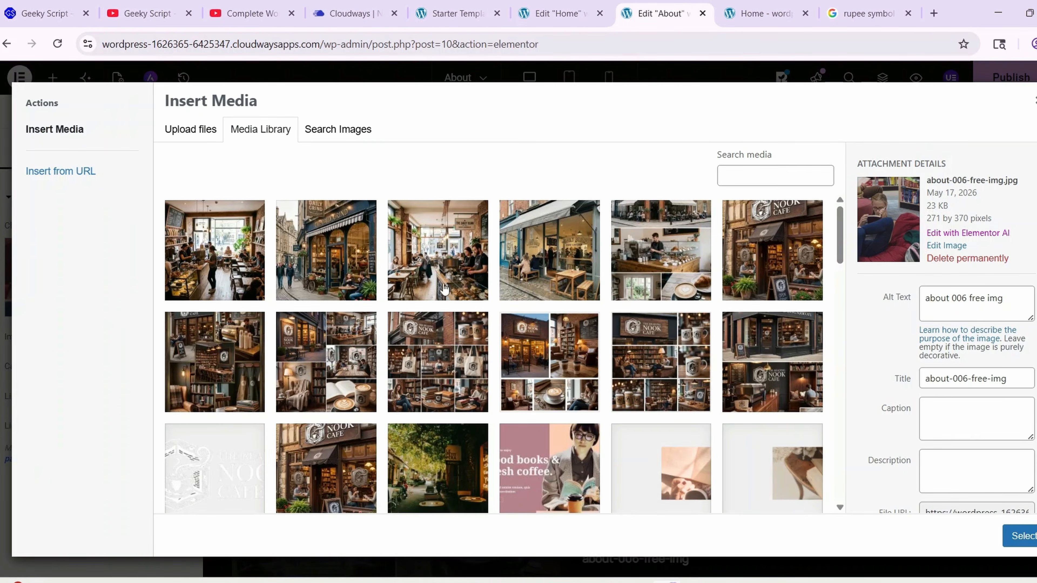
left_click(375, 468)
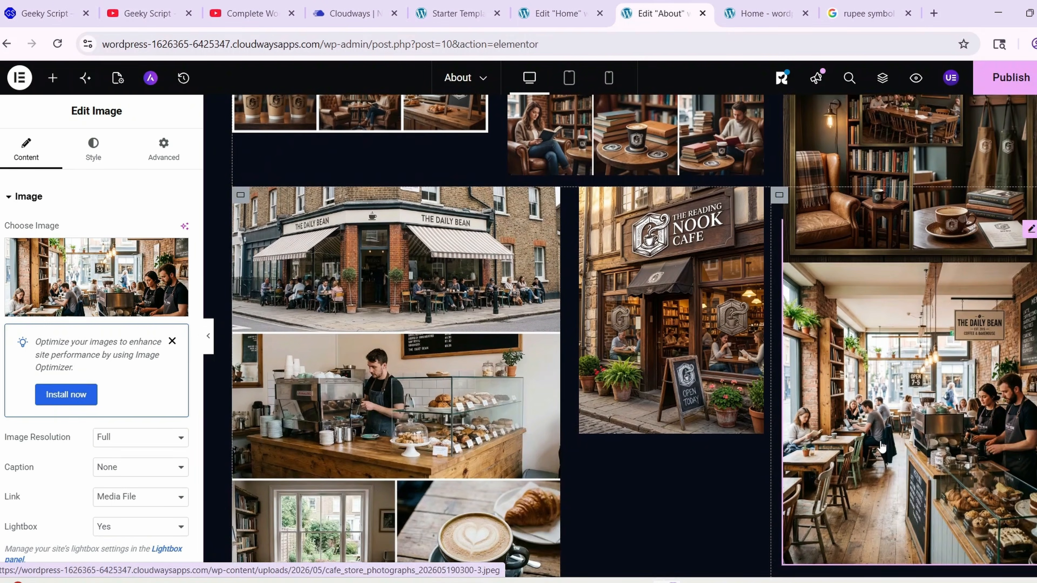
scroll(938, 410, "up", 3)
scroll(938, 409, "up", 4)
scroll(839, 340, "down", 2)
scroll(839, 340, "down", 10)
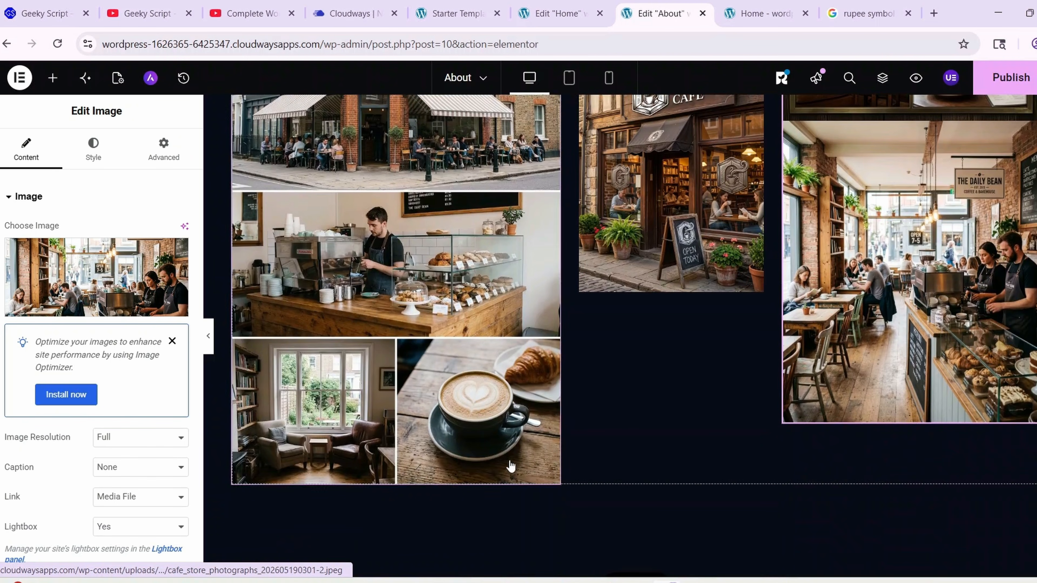
scroll(713, 387, "up", 4)
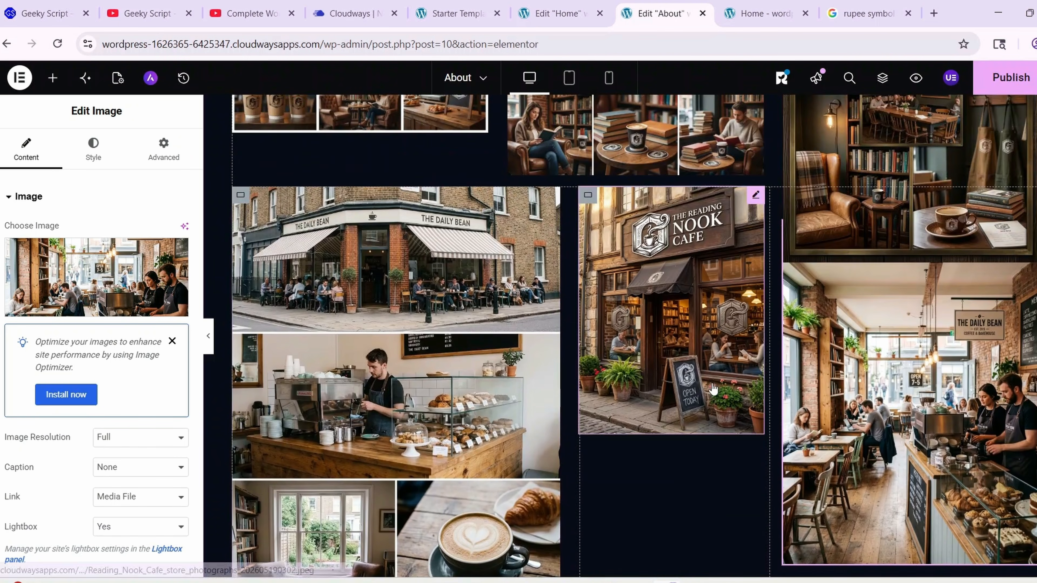
scroll(655, 402, "down", 6)
scroll(535, 339, "up", 4)
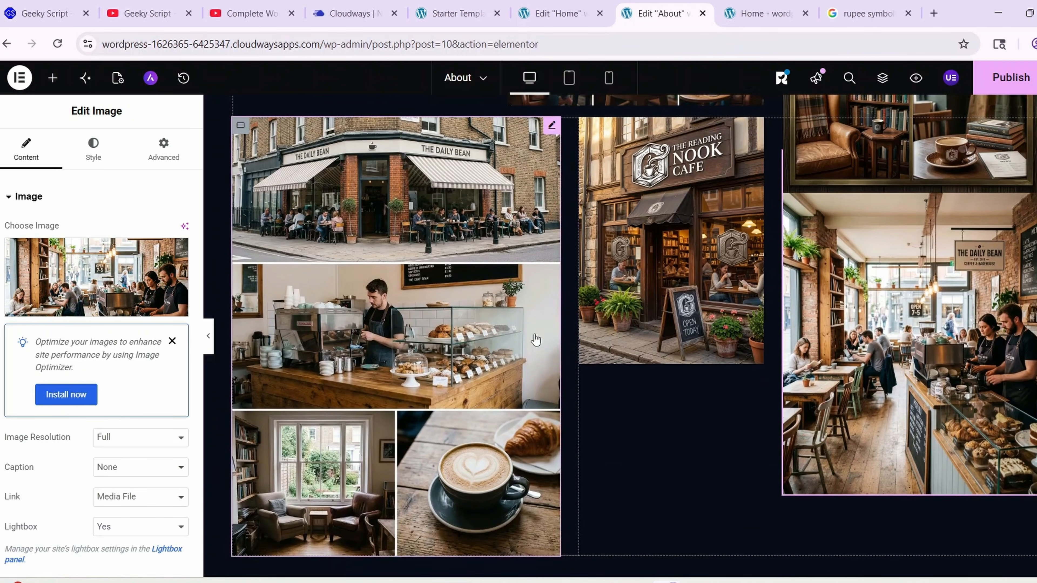
scroll(535, 339, "up", 4)
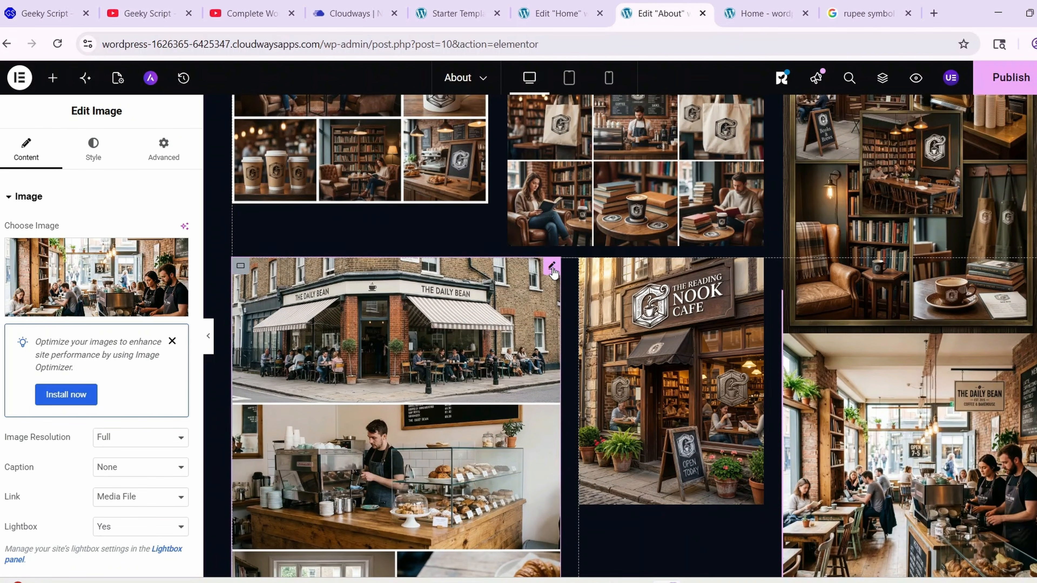
Duplicate the Daily Bean collage image and change the copy to the Reading Nook collage
left_click(552, 269)
right_click(552, 270)
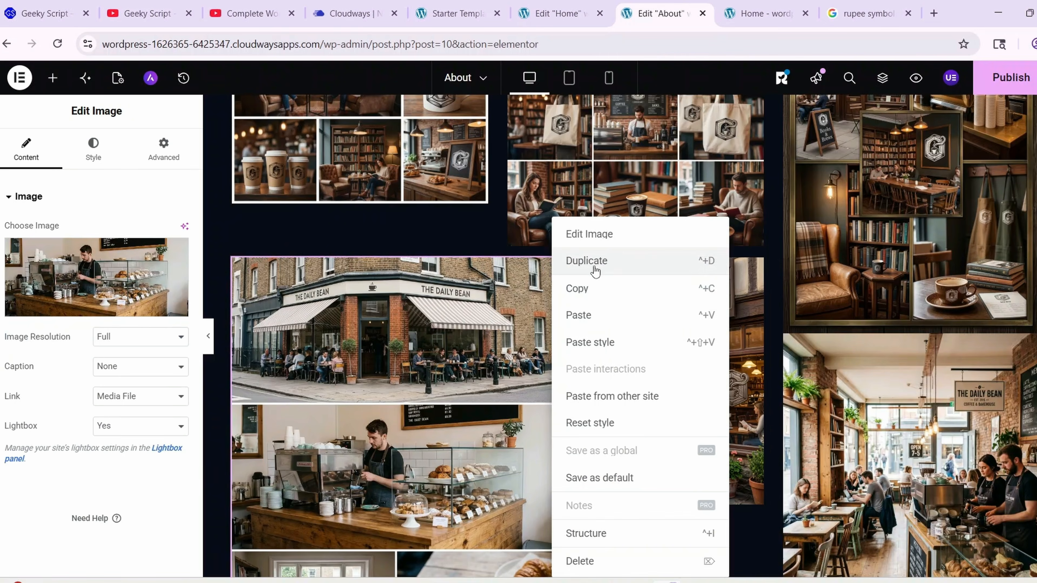
left_click(599, 269)
scroll(625, 329, "down", 8)
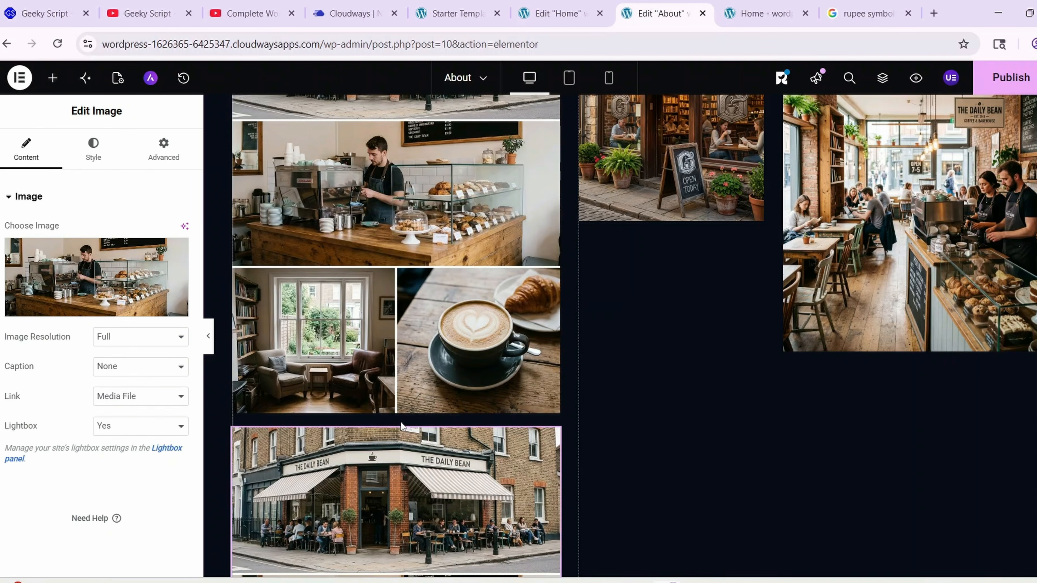
scroll(400, 425, "down", 4)
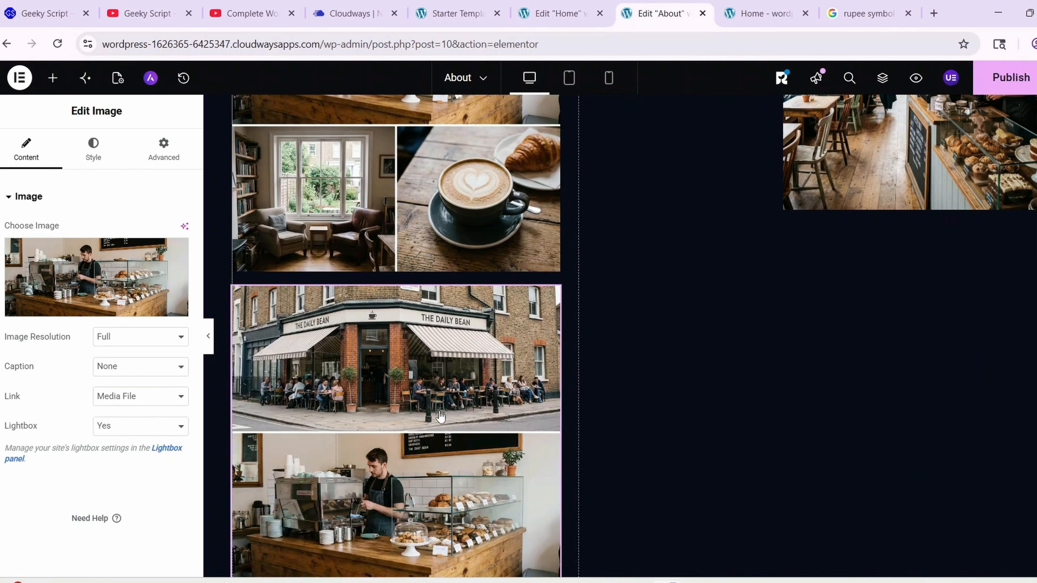
left_click(107, 314)
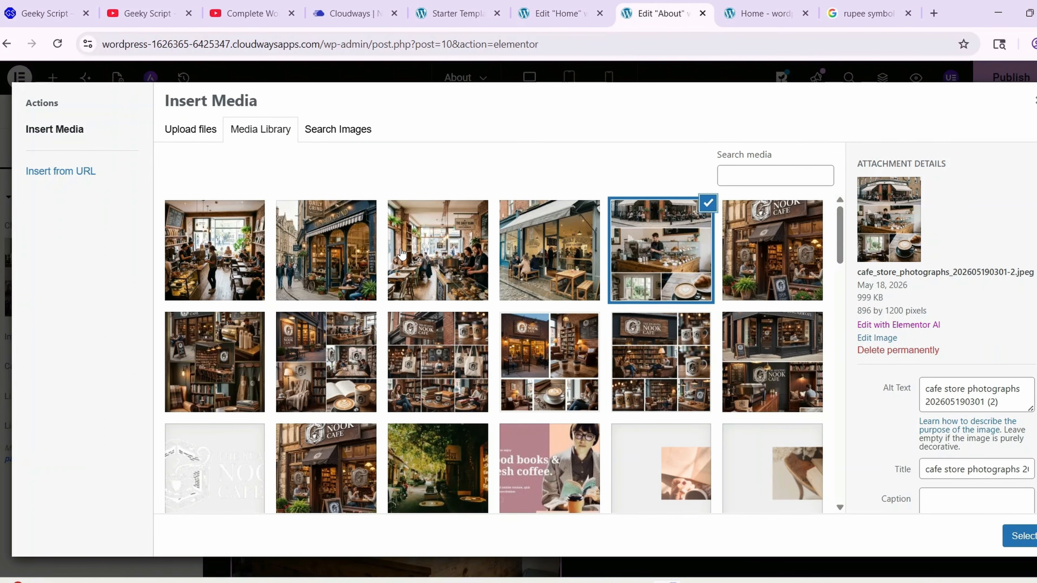
left_click(565, 365)
left_click(1021, 544)
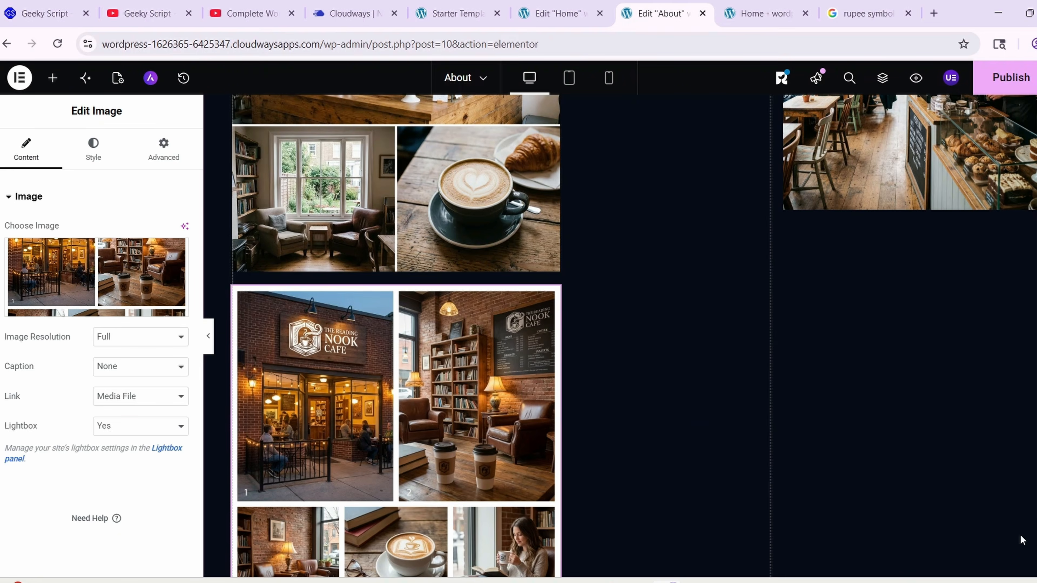
scroll(461, 388, "down", 4)
scroll(462, 388, "up", 10)
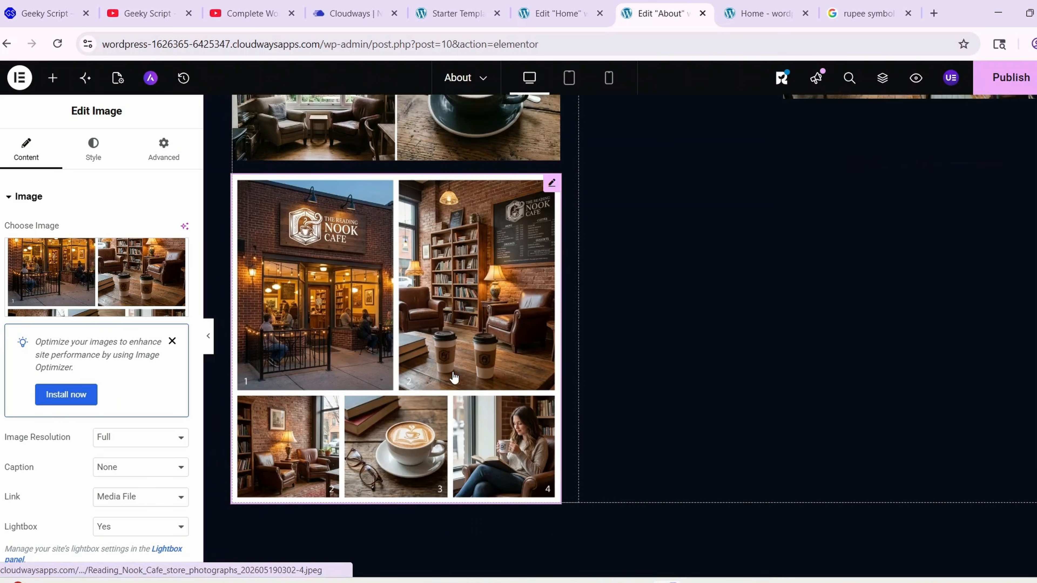
scroll(648, 362, "up", 5)
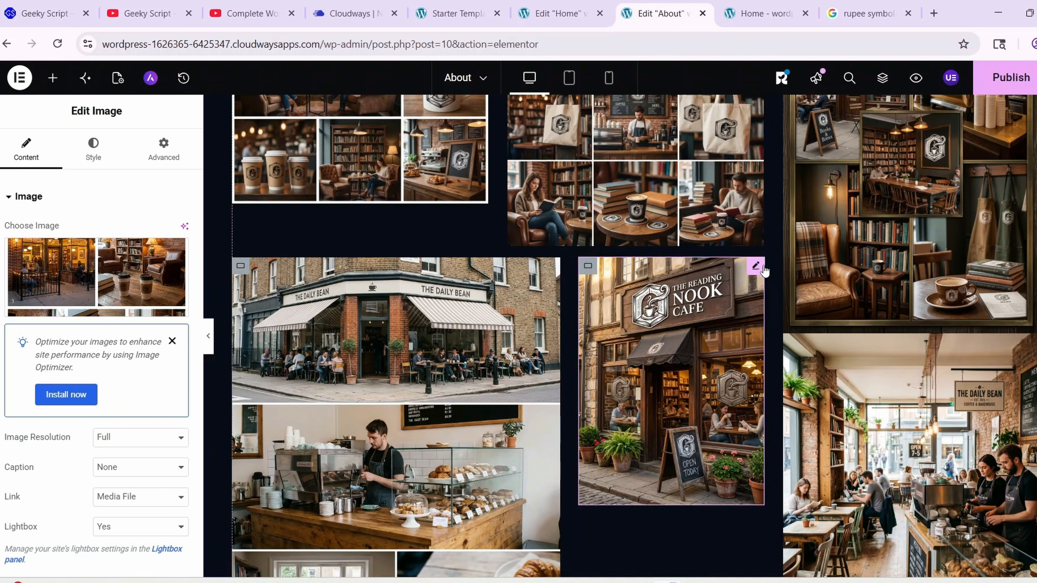
Duplicate the Reading Nook storefront image and change the copy to the cafe street-front photo
left_click(757, 269)
right_click(757, 271)
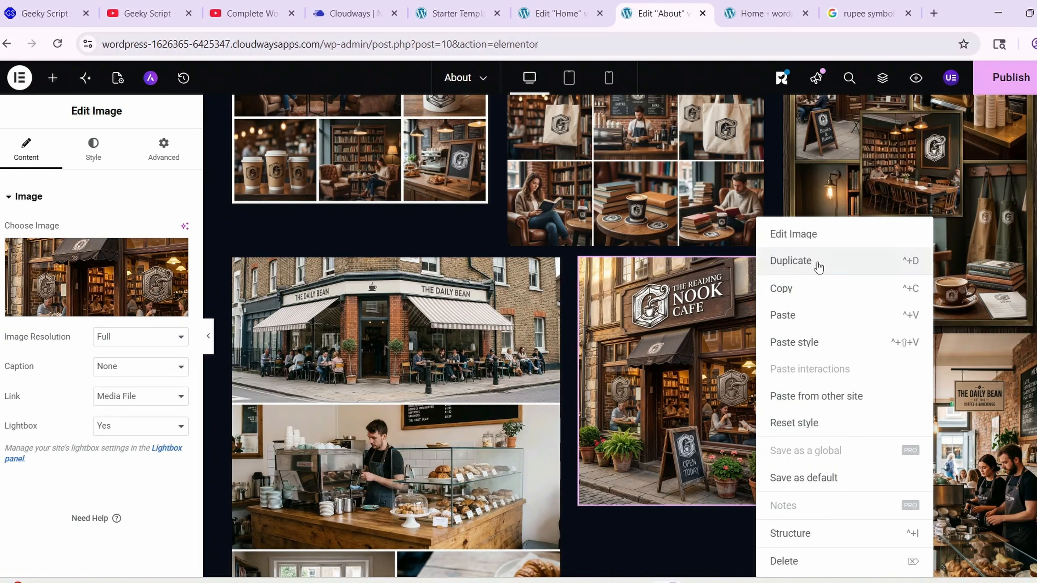
left_click(814, 263)
scroll(840, 380, "down", 9)
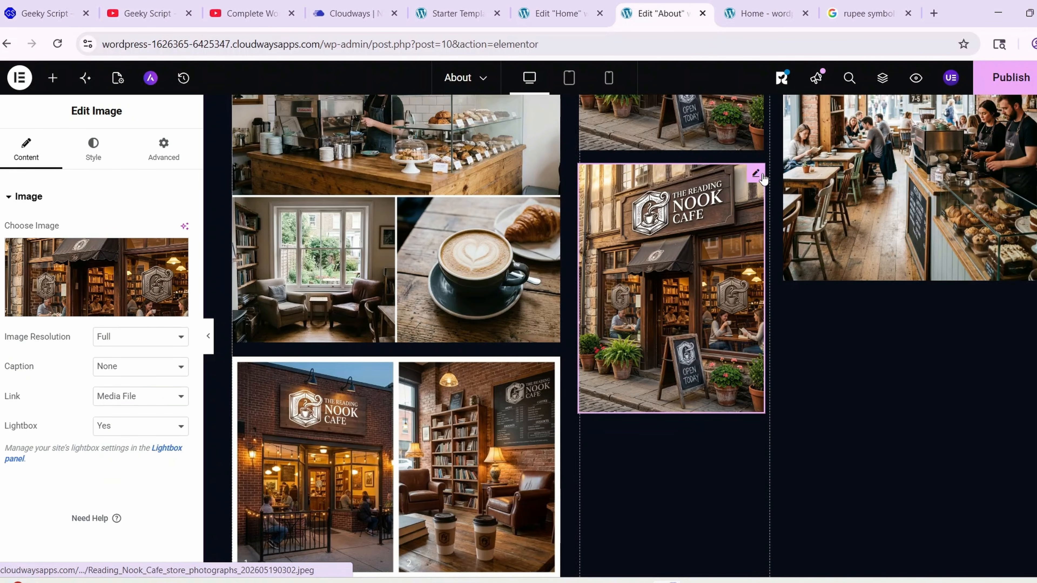
left_click(757, 174)
left_click(105, 308)
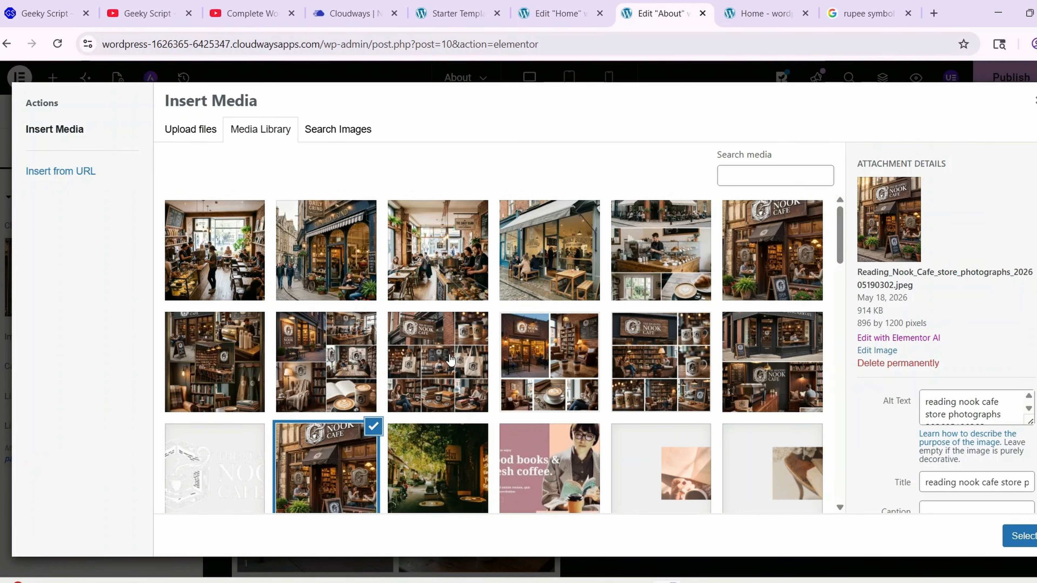
left_click(546, 277)
left_click(1019, 536)
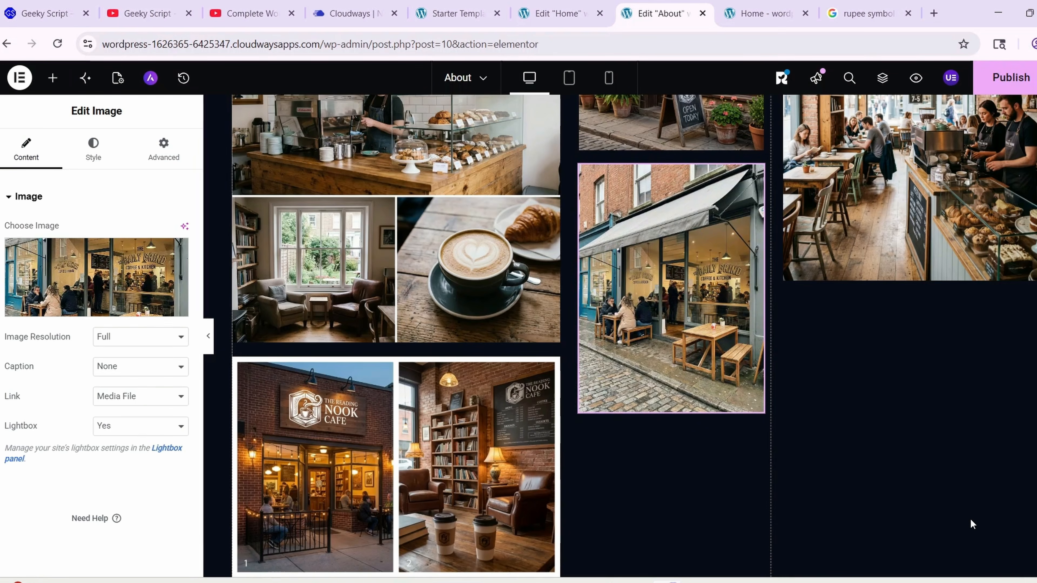
scroll(911, 397, "up", 5)
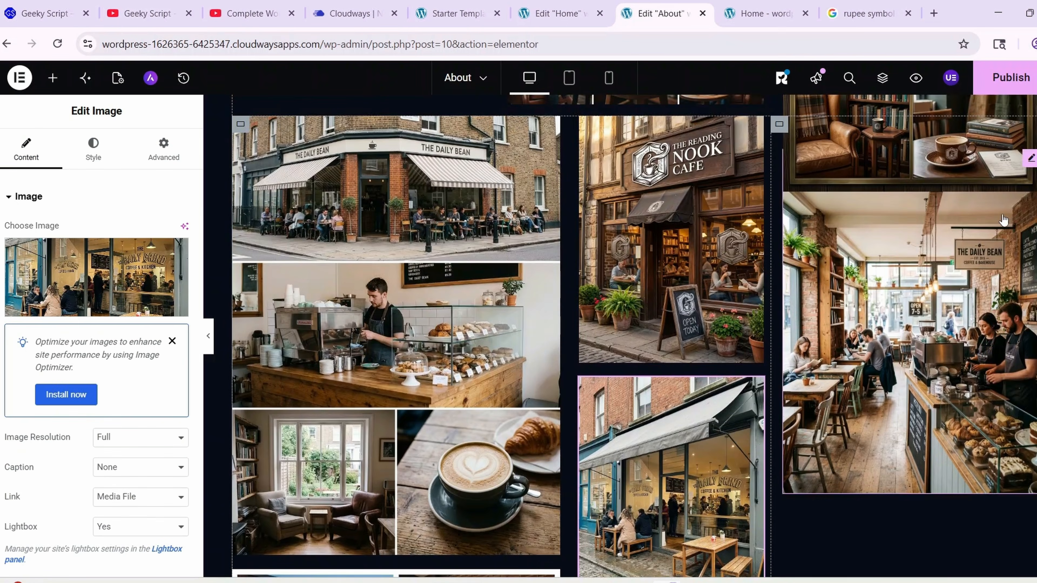
scroll(1000, 215, "up", 2)
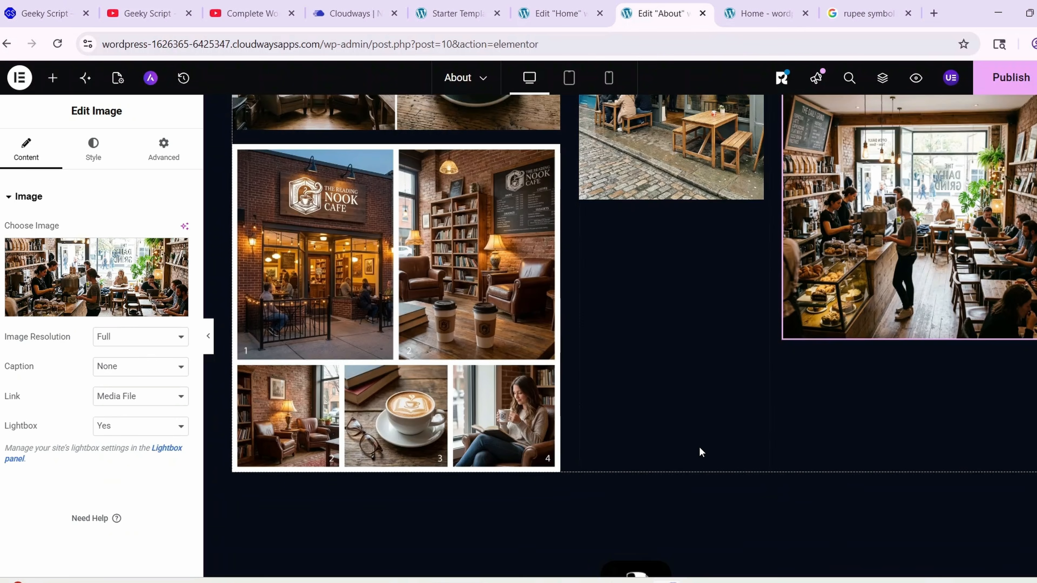
scroll(699, 447, "up", 9)
scroll(676, 468, "up", 5)
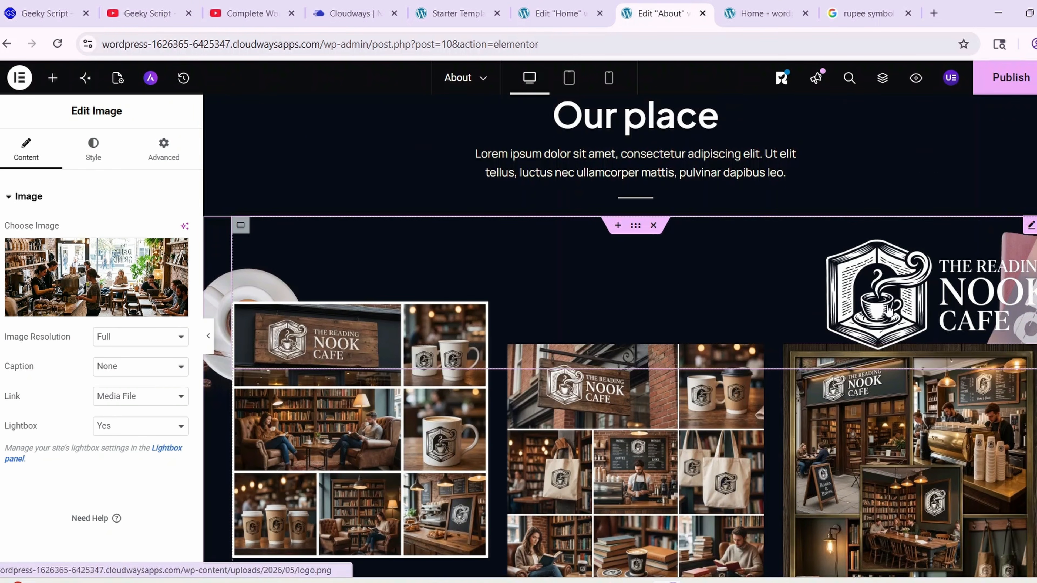
scroll(533, 302, "up", 1)
scroll(534, 302, "down", 10)
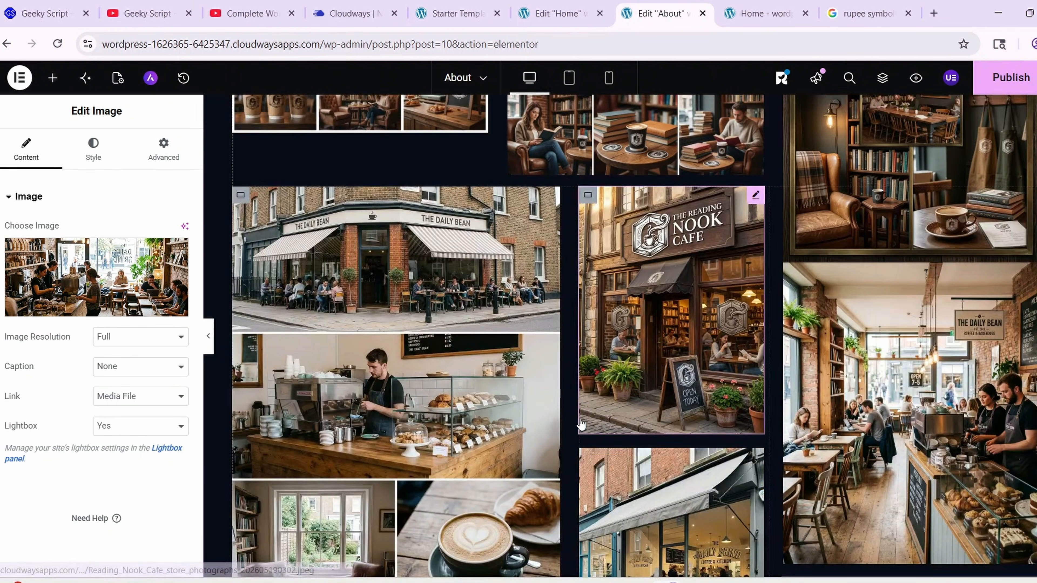
scroll(580, 421, "down", 12)
scroll(652, 284, "up", 5)
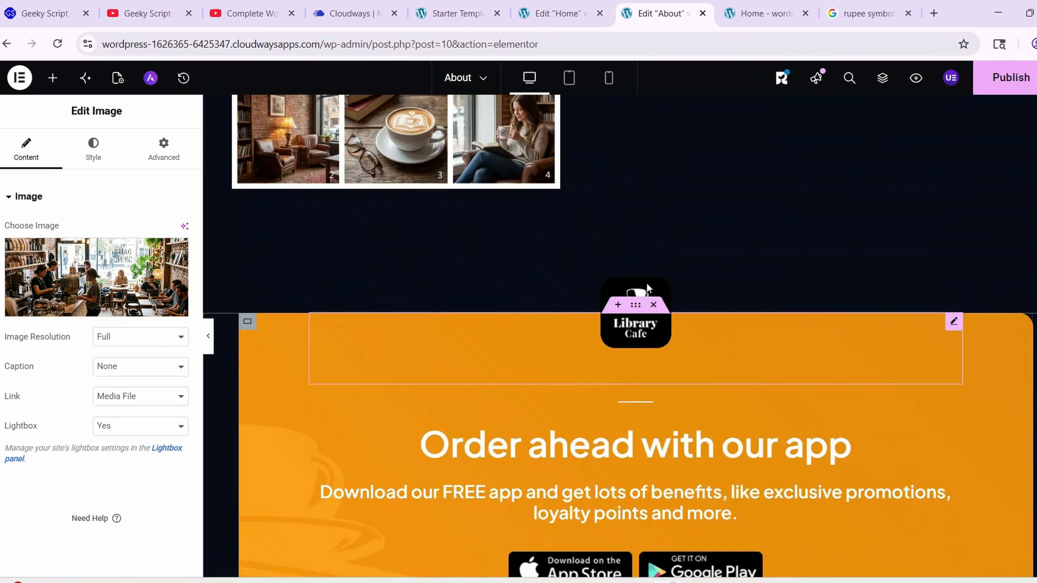
Select the old Library Cafe logo above the app section and review the About page
left_click(640, 288)
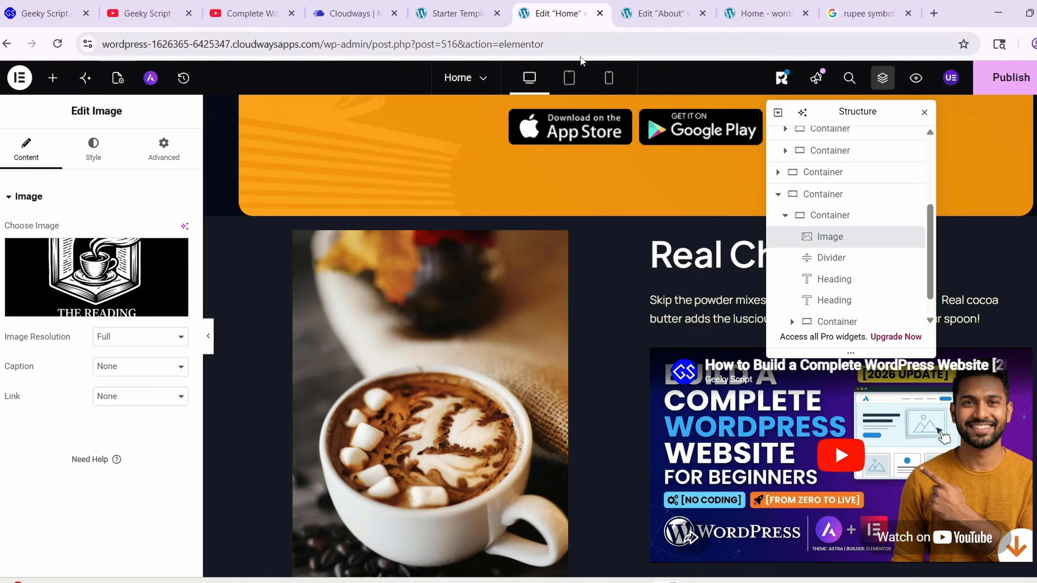
scroll(566, 295, "down", 5)
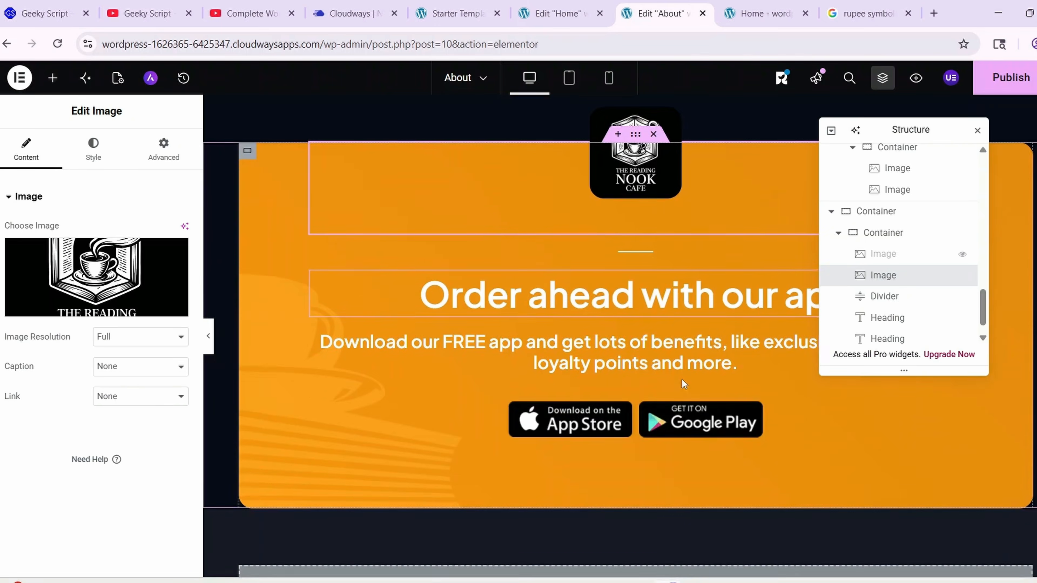
scroll(682, 378, "down", 10)
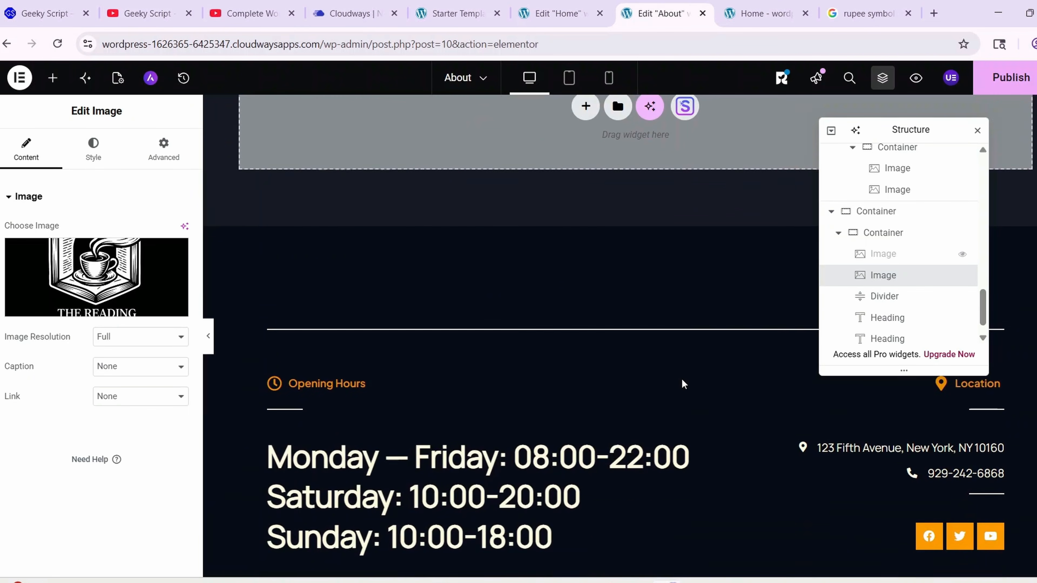
scroll(682, 379, "up", 8)
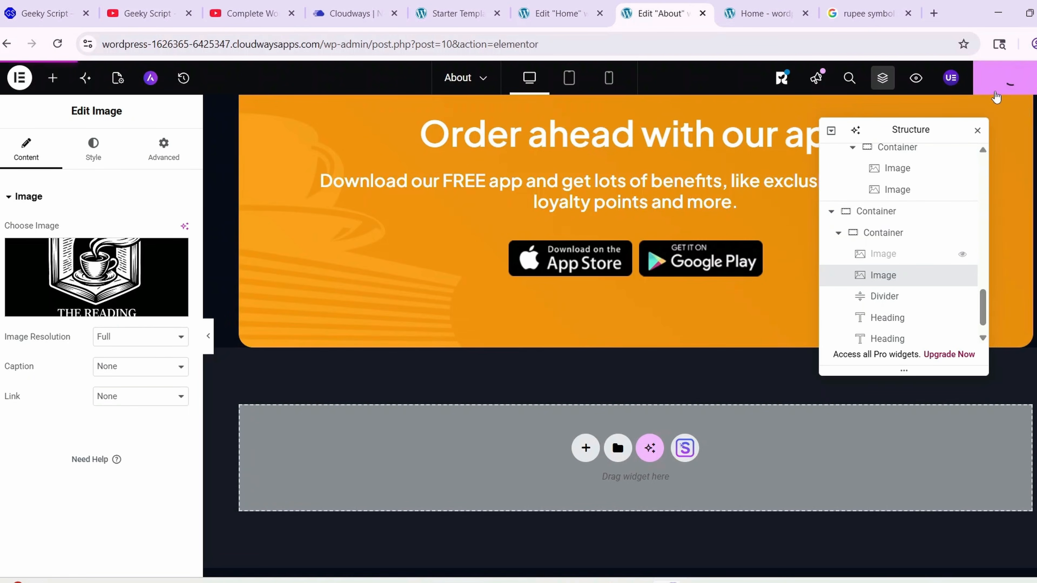
scroll(791, 278, "up", 8)
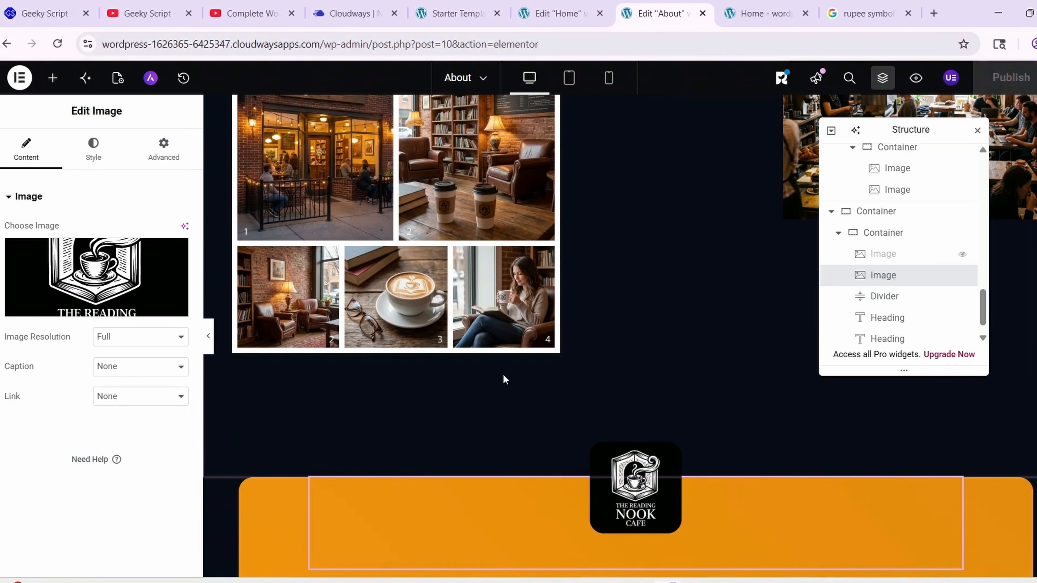
scroll(575, 316, "up", 15)
scroll(575, 316, "up", 10)
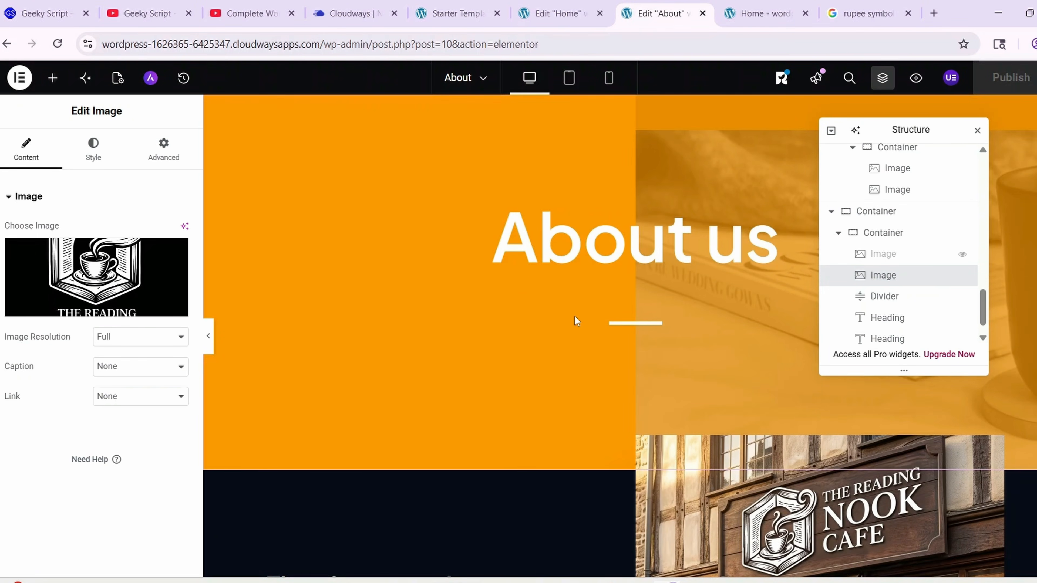
scroll(575, 321, "up", 2)
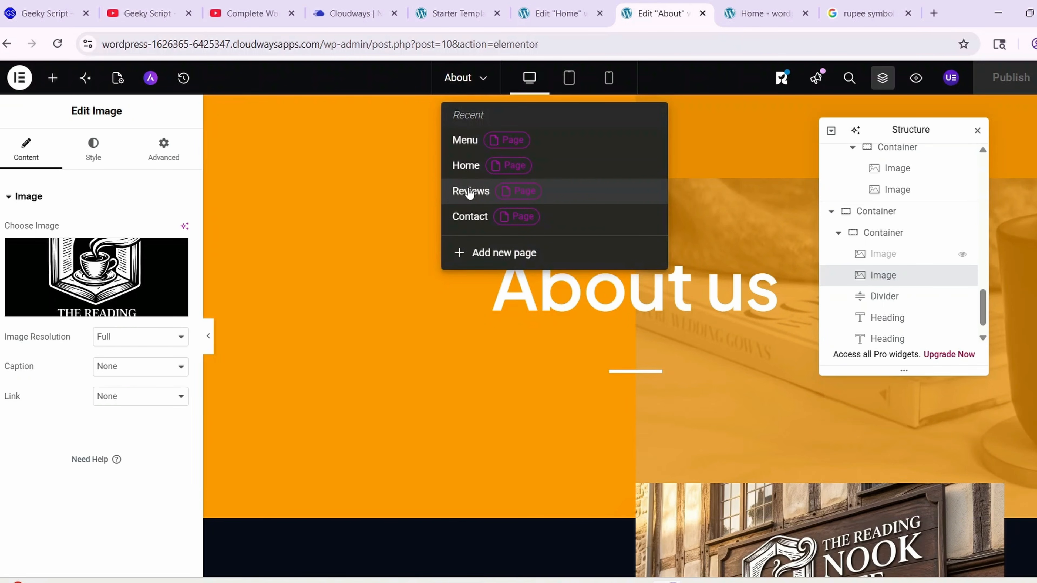
Open the Reviews page and inspect the 4.7 rating counter and first testimonial text
left_click(470, 191)
scroll(472, 195, "down", 5)
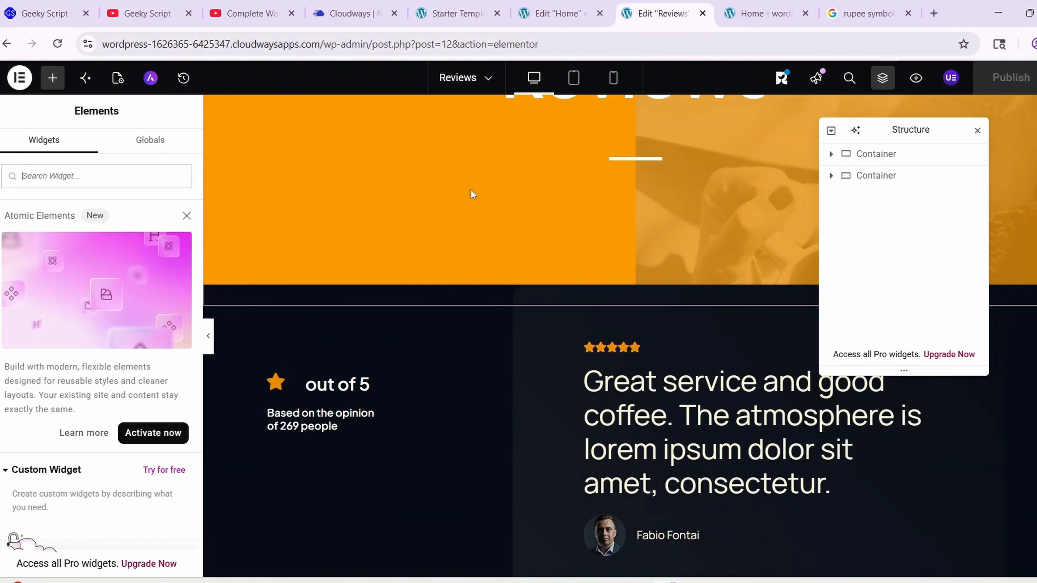
scroll(408, 286, "down", 2)
left_click(329, 358)
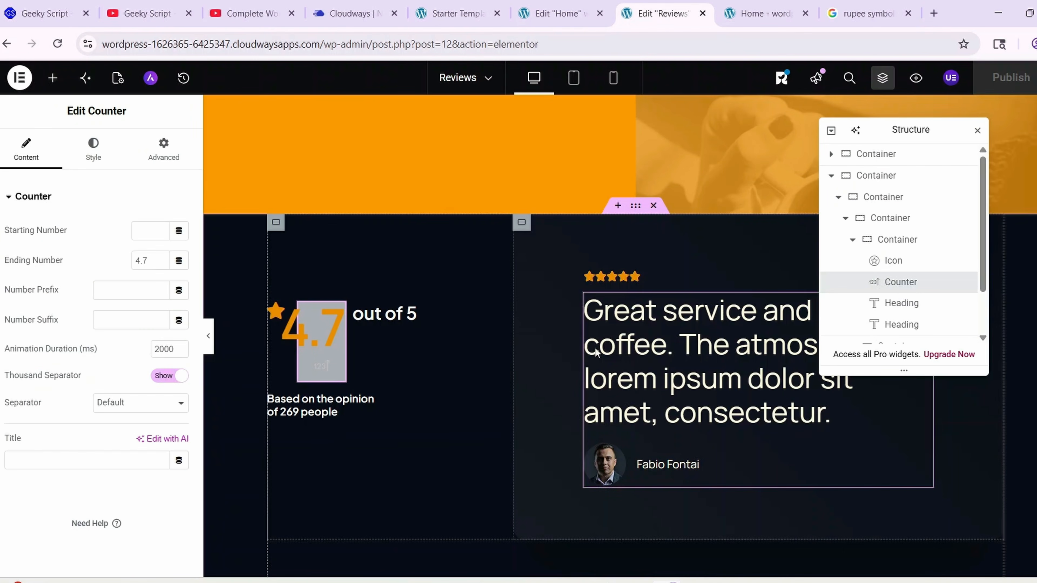
left_click(674, 380)
scroll(704, 249, "down", 3)
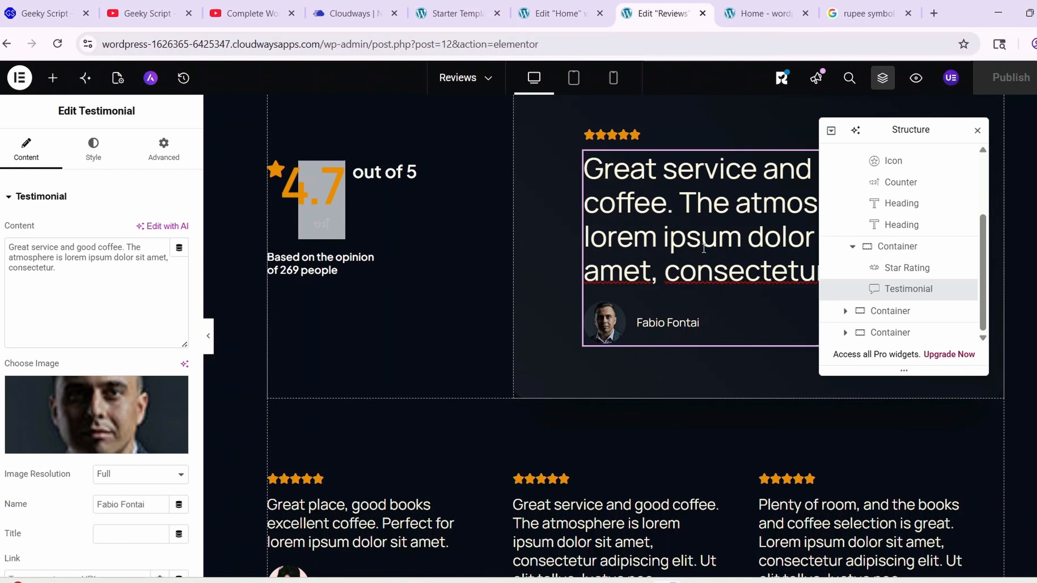
scroll(699, 328, "up", 2)
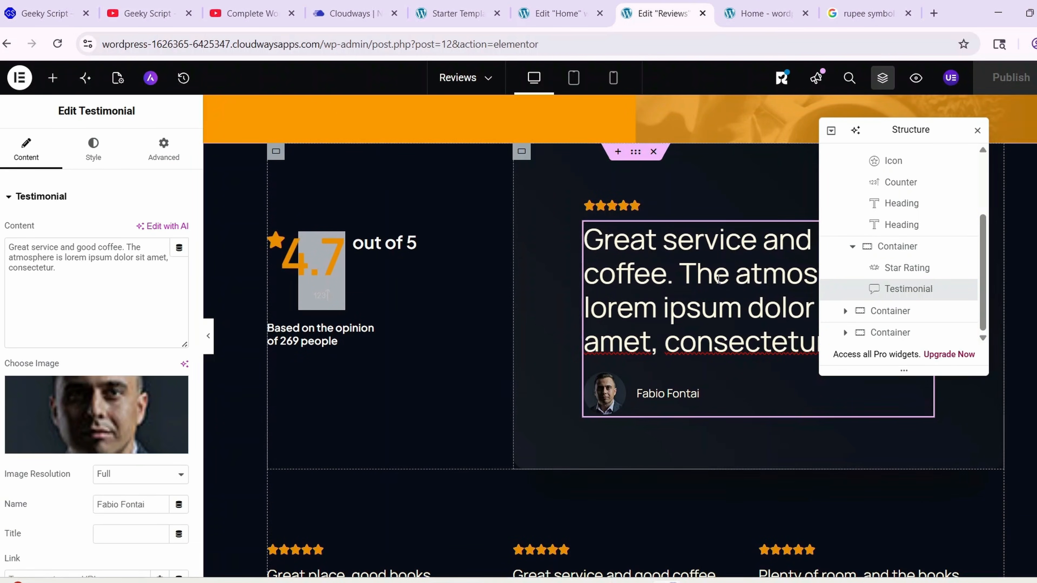
left_click_drag(8, 258, 39, 269)
scroll(582, 287, "down", 3)
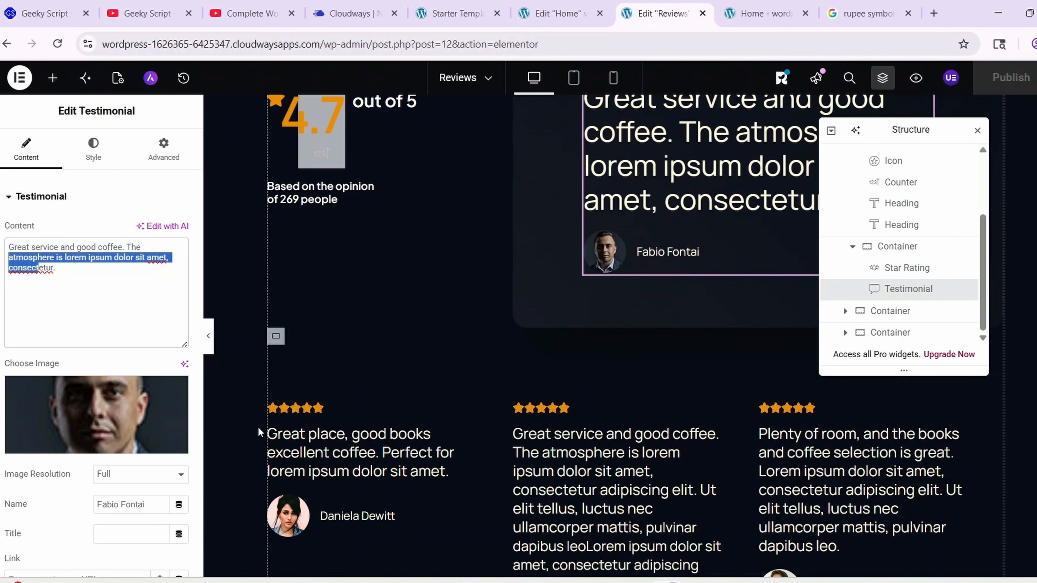
Check the testimonial photo's media options without changes, then bring up the recent pages list
left_click(98, 449)
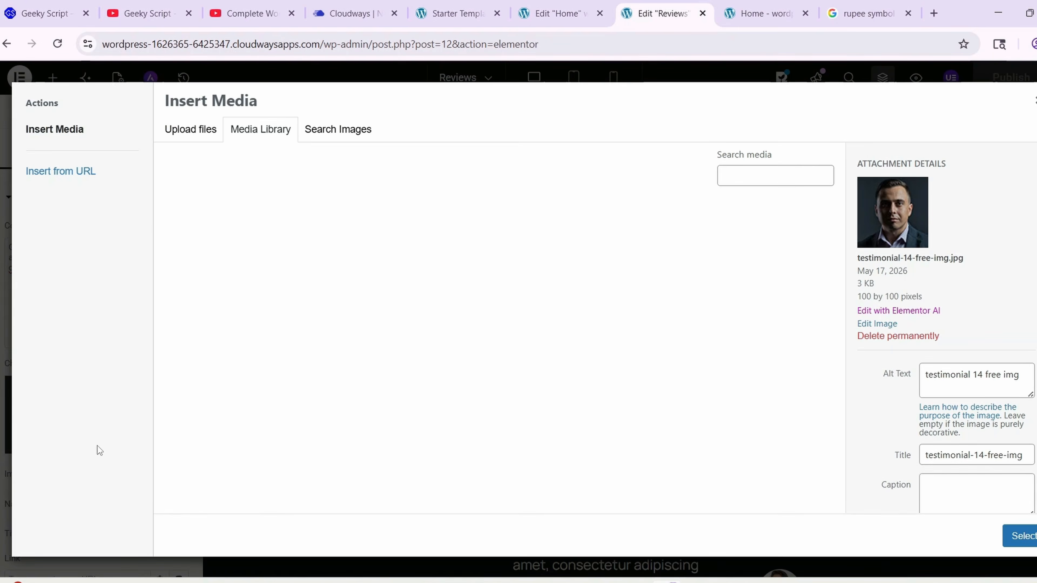
left_click(212, 138)
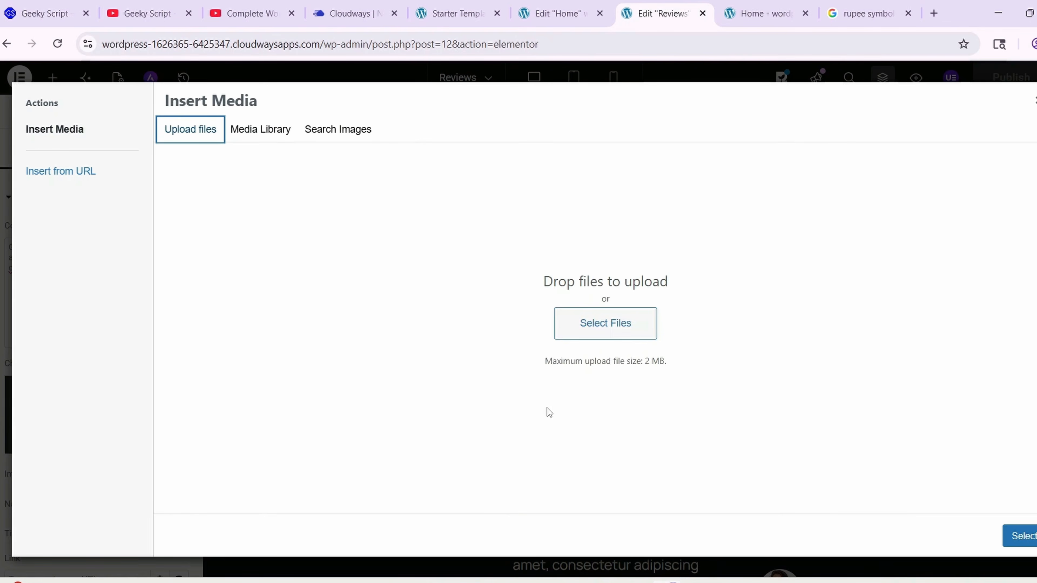
key("Escape")
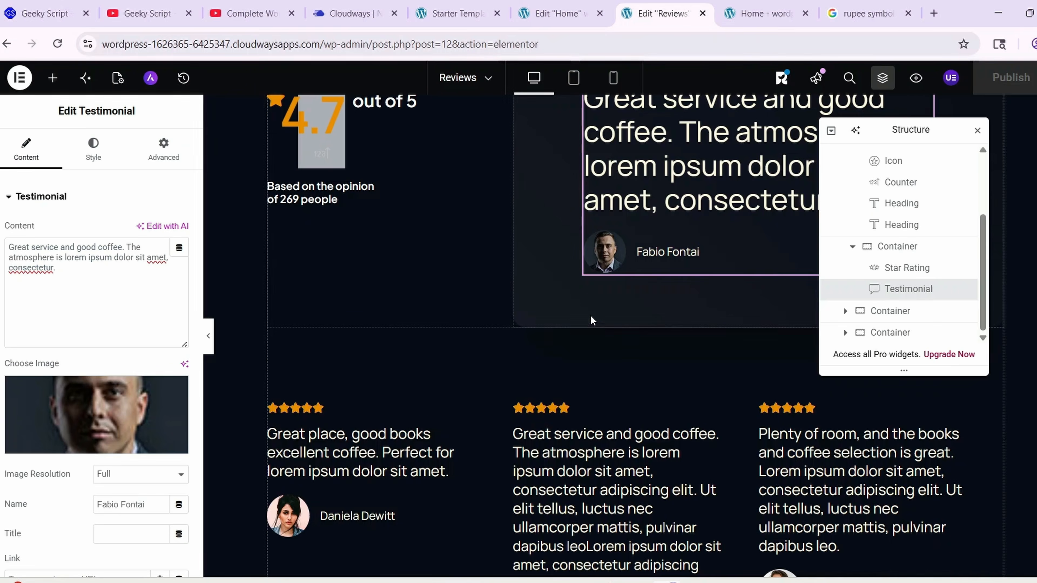
scroll(593, 323, "down", 5)
scroll(592, 325, "down", 10)
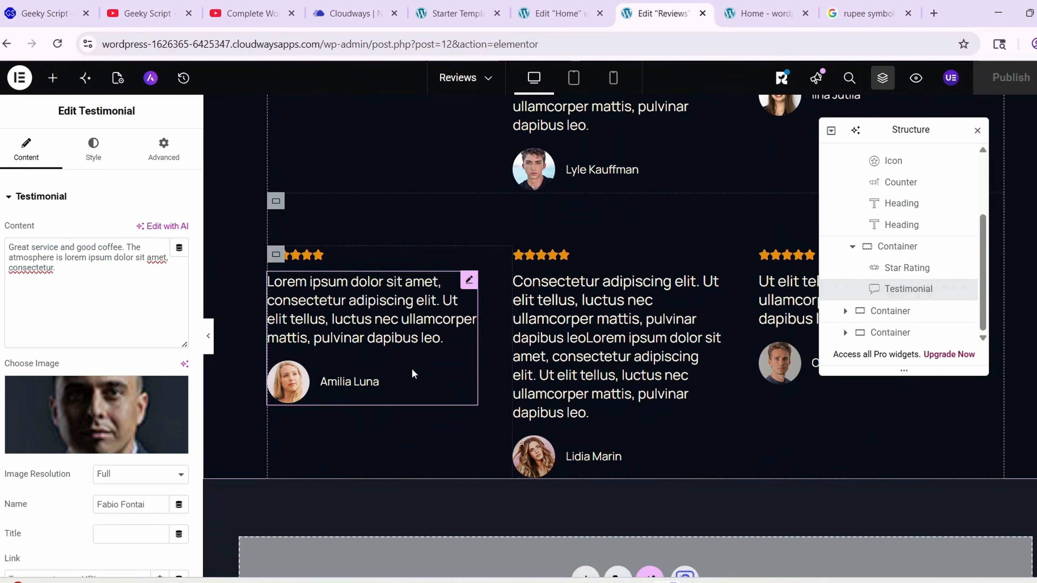
scroll(740, 356, "down", 5)
scroll(680, 424, "up", 4)
scroll(612, 449, "down", 5)
scroll(691, 415, "up", 10)
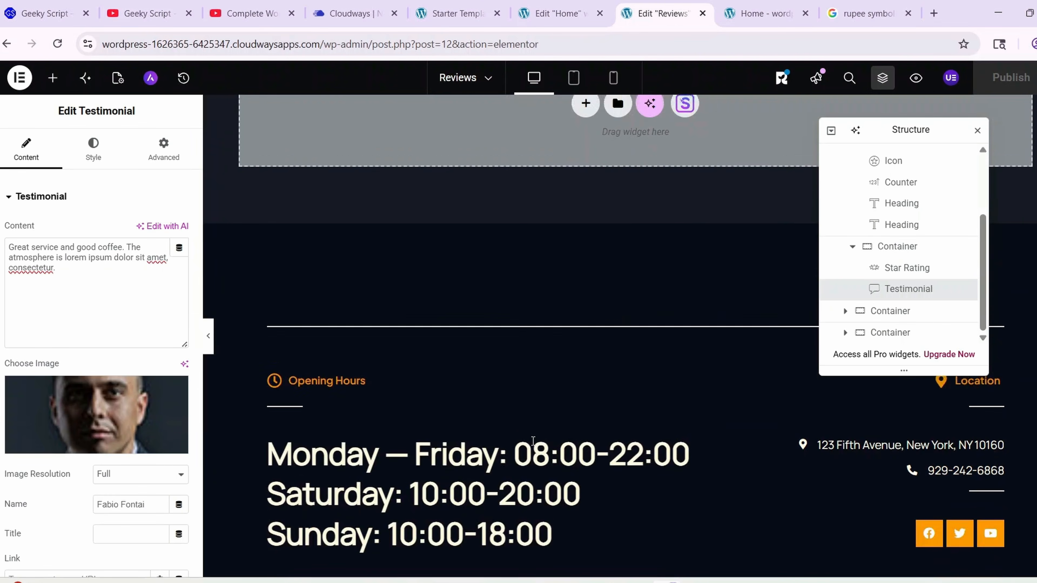
scroll(784, 397, "up", 10)
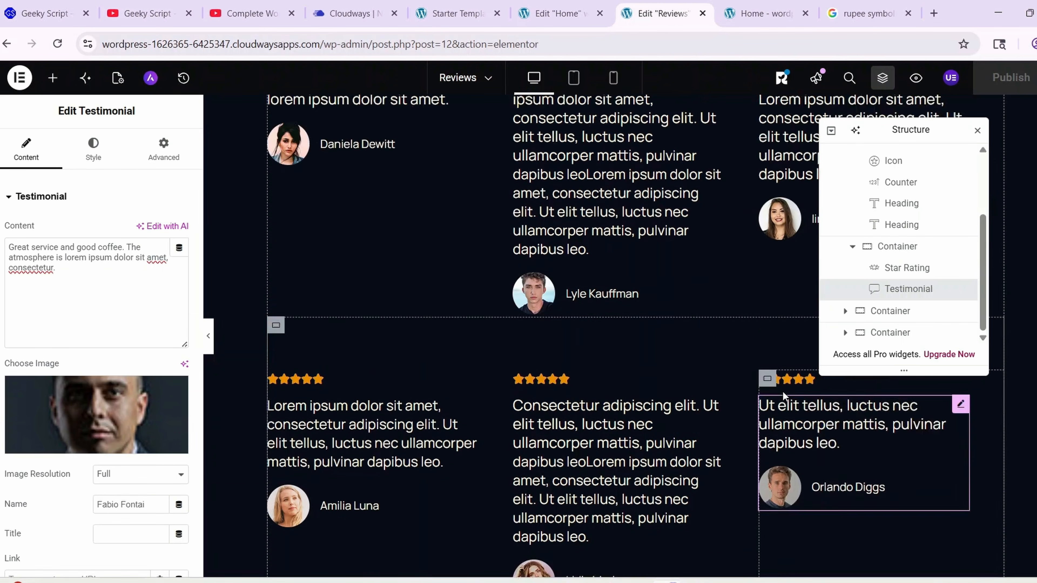
scroll(784, 397, "up", 5)
left_click(479, 78)
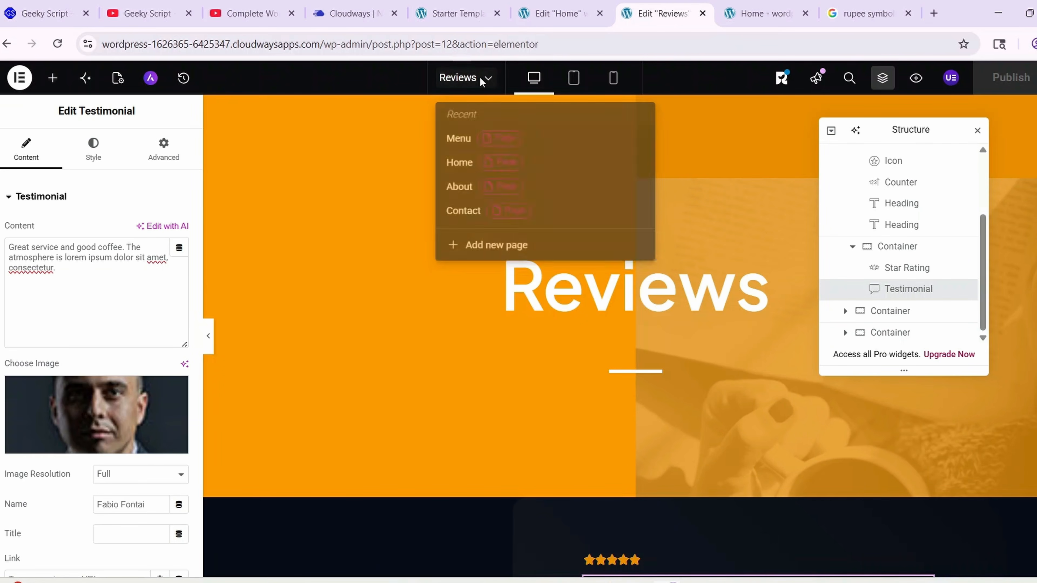
Open the Contact page in the editor and show its edit history
left_click(464, 217)
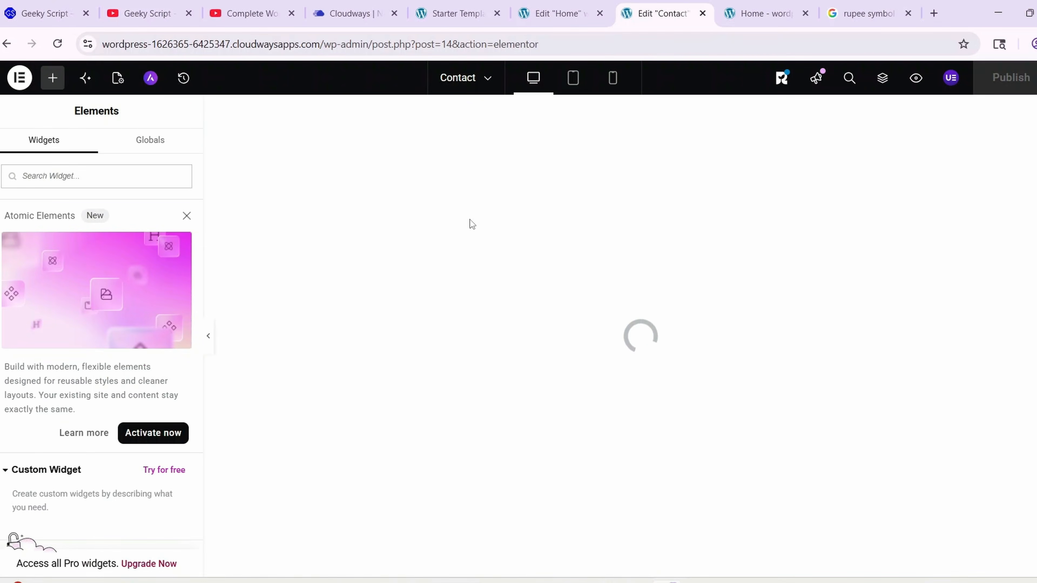
scroll(751, 190, "down", 3)
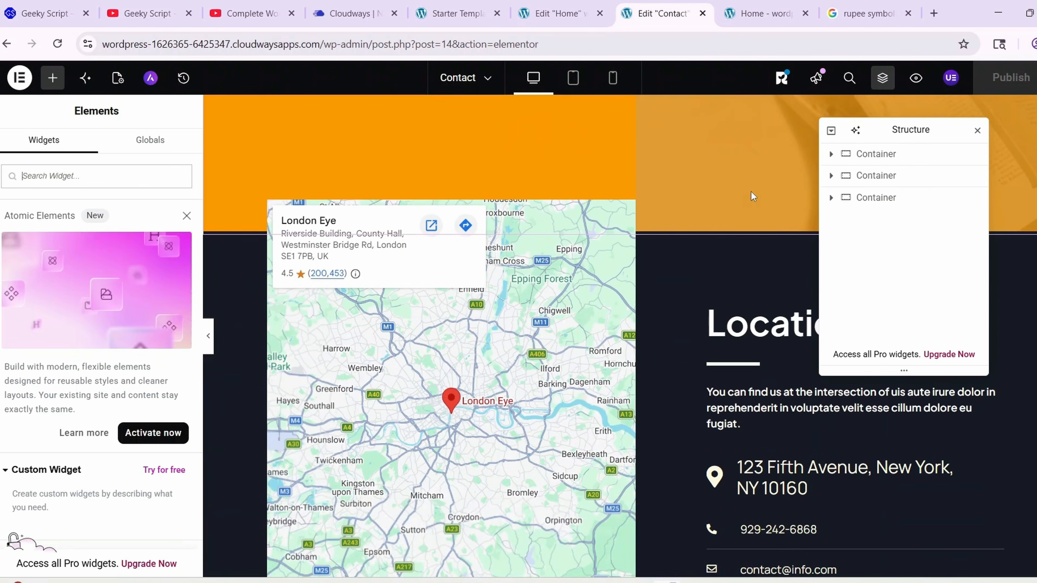
scroll(752, 190, "down", 3)
scroll(742, 200, "up", 1)
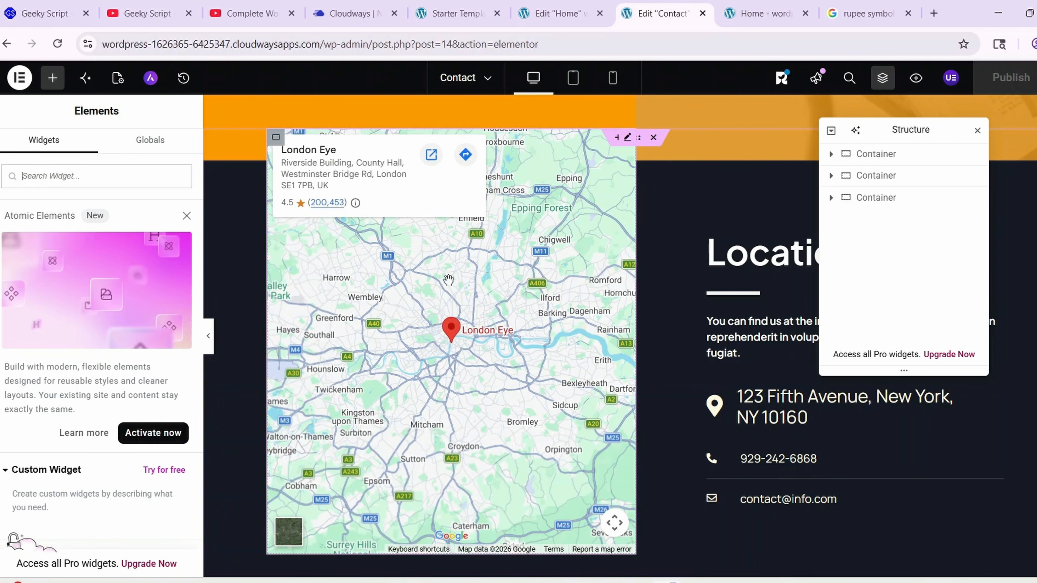
key("ctrl+shift+h")
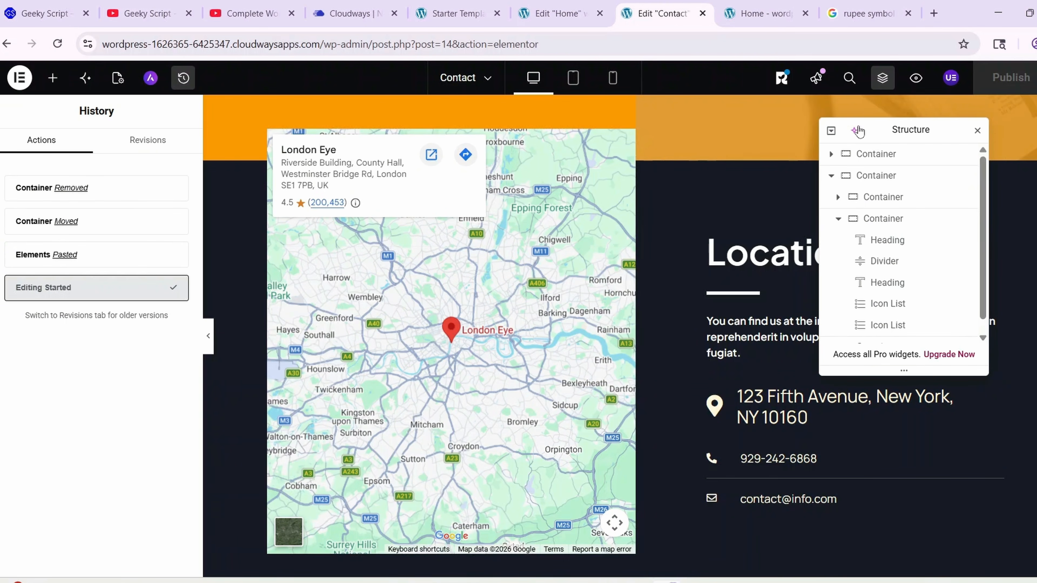
left_click_drag(922, 130, 995, 104)
Copy the Bangalore address text from the Home page's location item
left_click(547, 13)
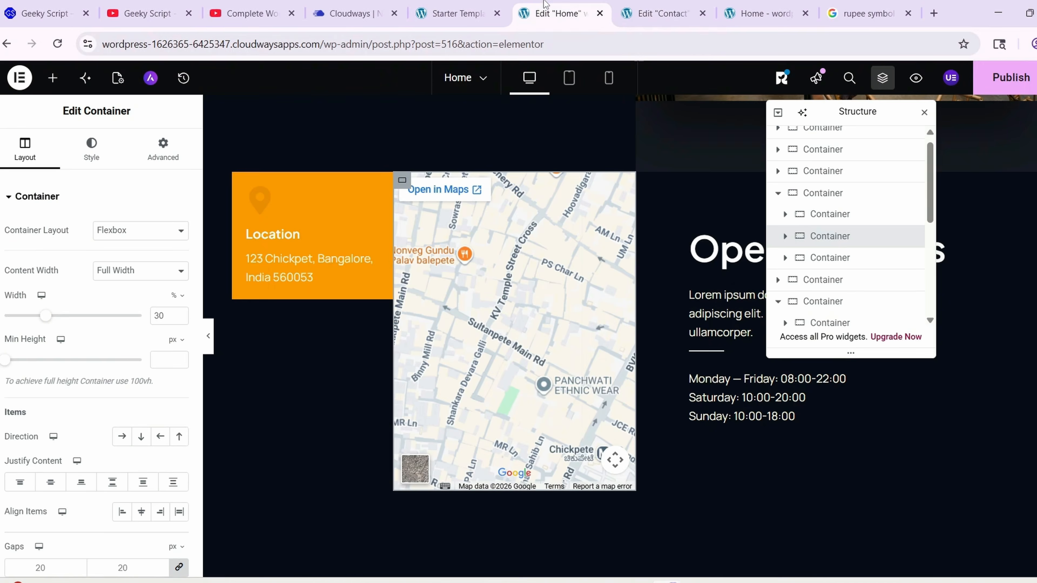
scroll(558, 181, "up", 5)
scroll(650, 264, "down", 8)
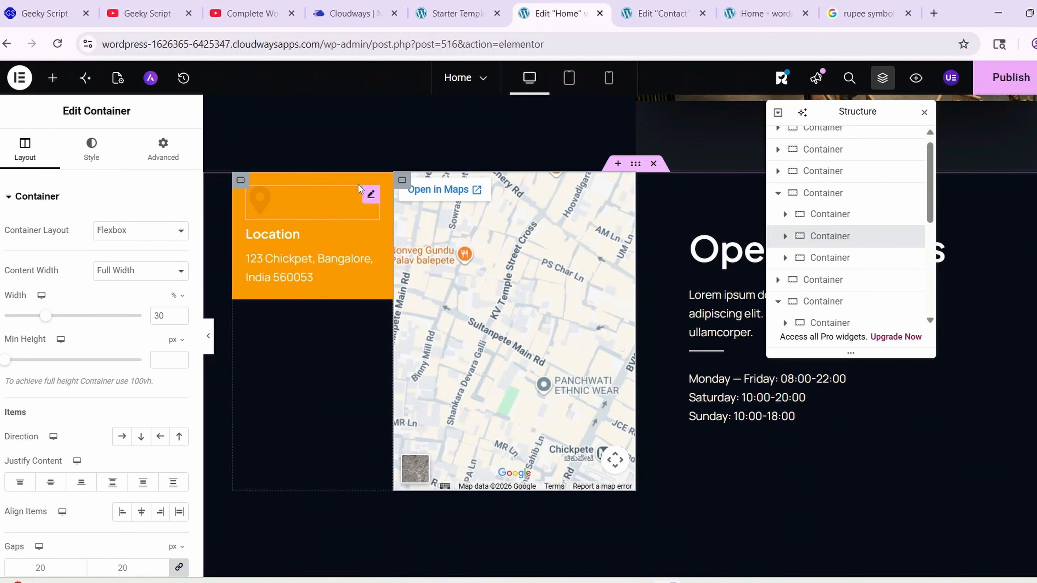
left_click(369, 195)
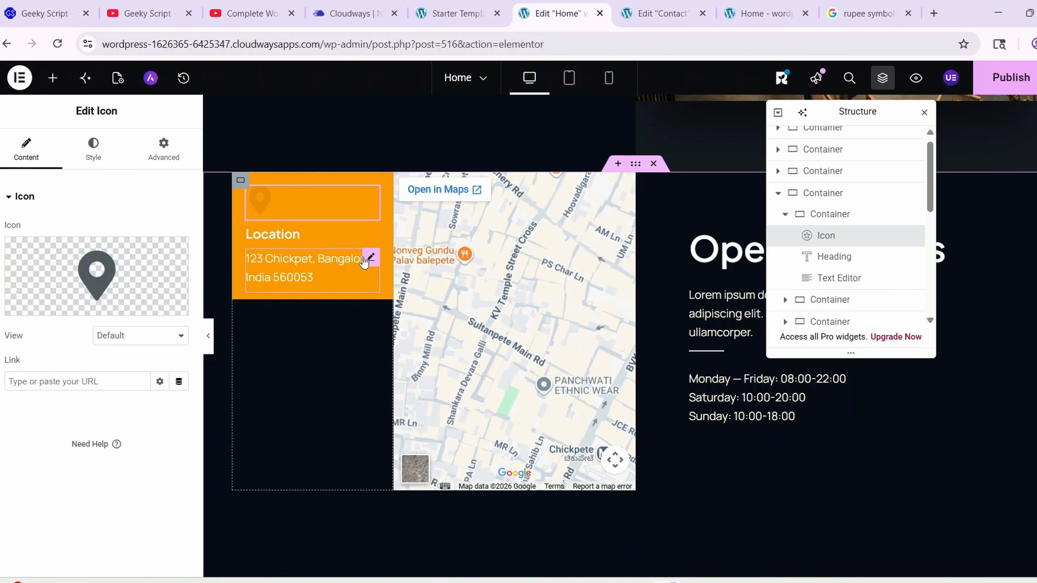
left_click(370, 258)
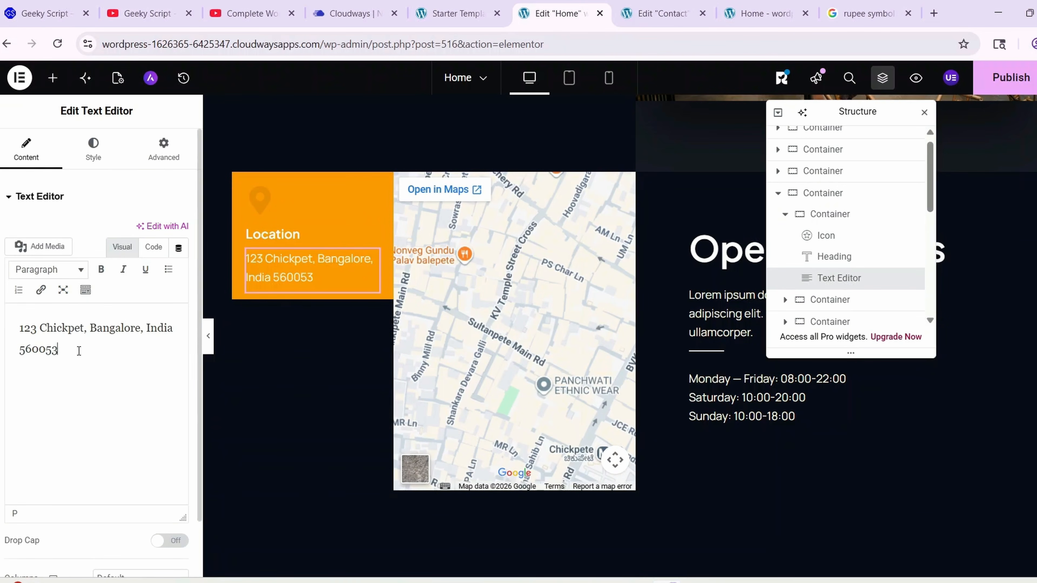
left_click_drag(146, 363, 11, 334)
key("ctrl+c")
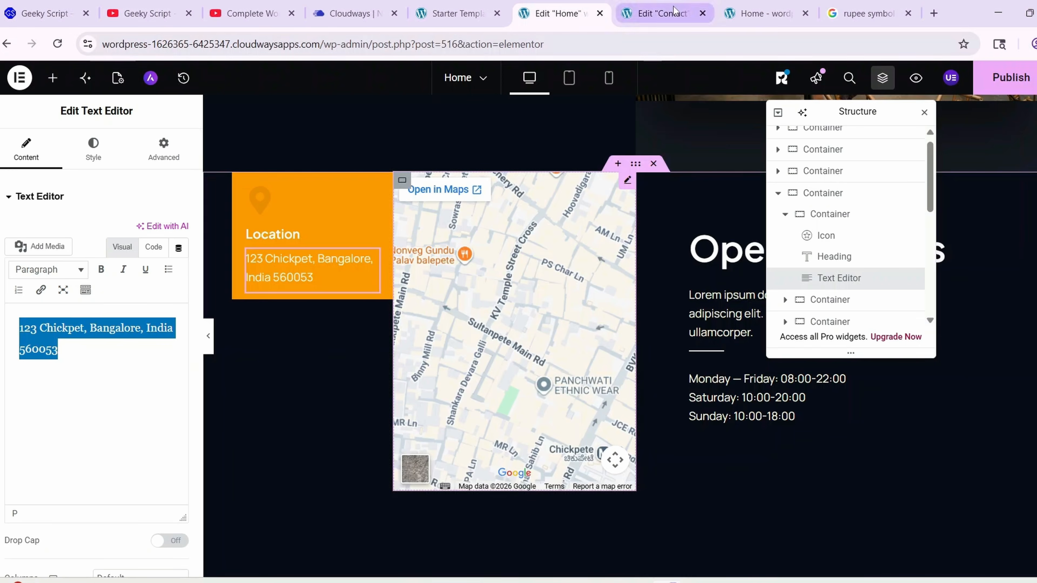
Replace the Contact page's New York address with 123 Chickpet, Bangalore, India 560053
left_click(672, 12)
left_click(831, 406)
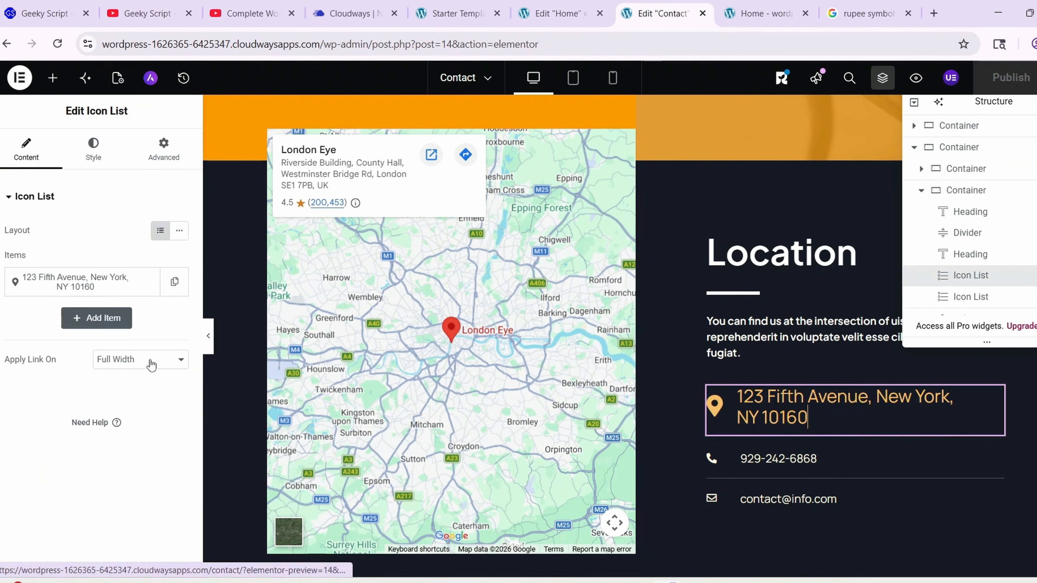
left_click(73, 282)
key("ctrl+a")
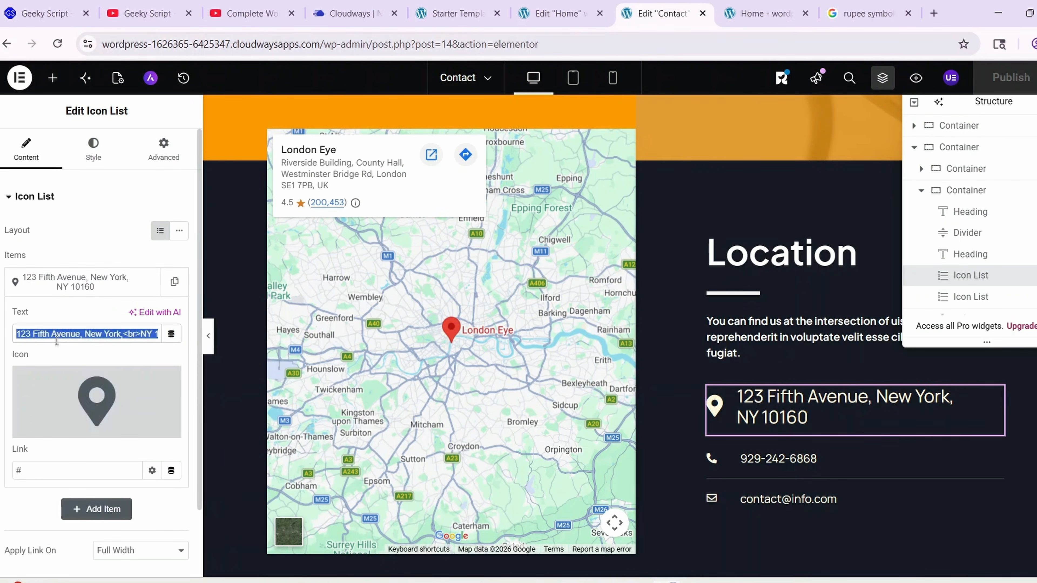
key("ctrl+v")
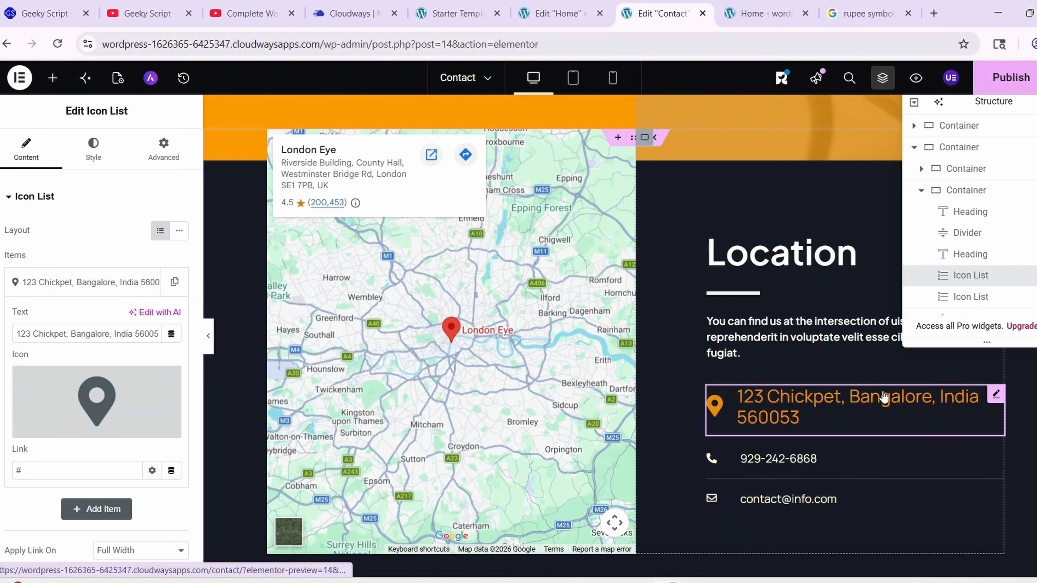
Review the phone and email items, then bring up the Google Maps settings
left_click(997, 460)
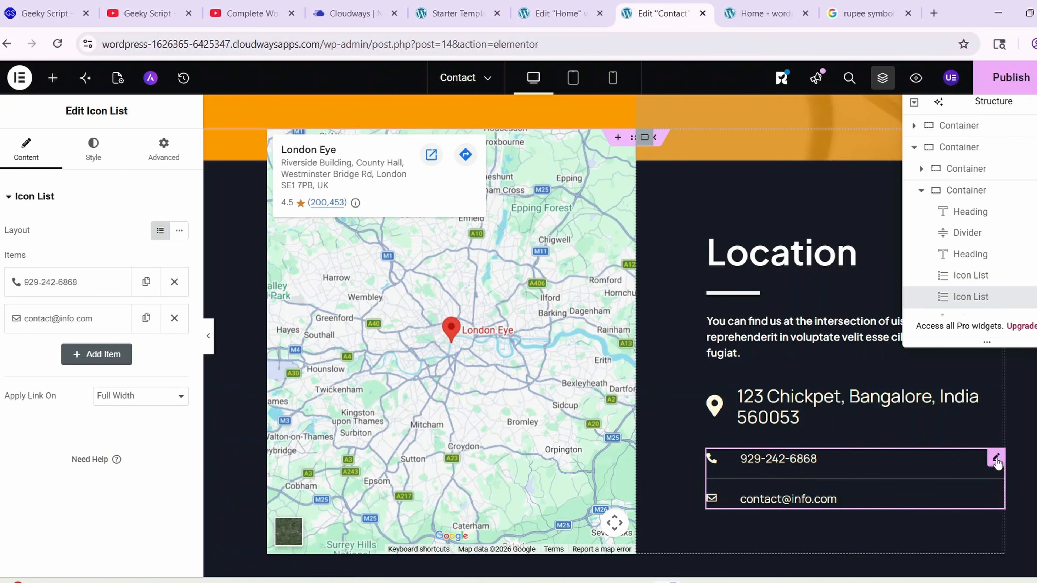
left_click(65, 283)
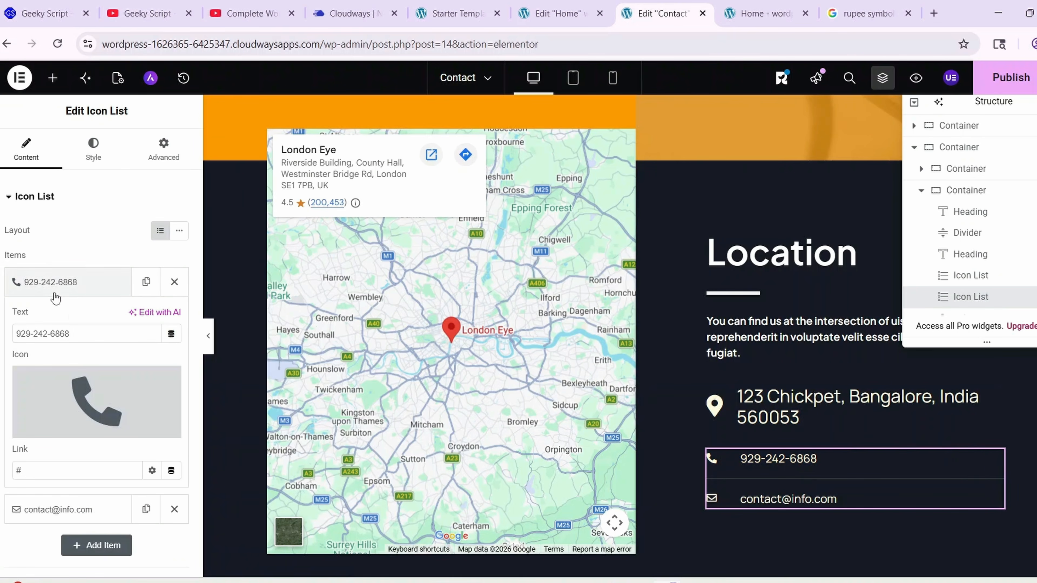
left_click(62, 282)
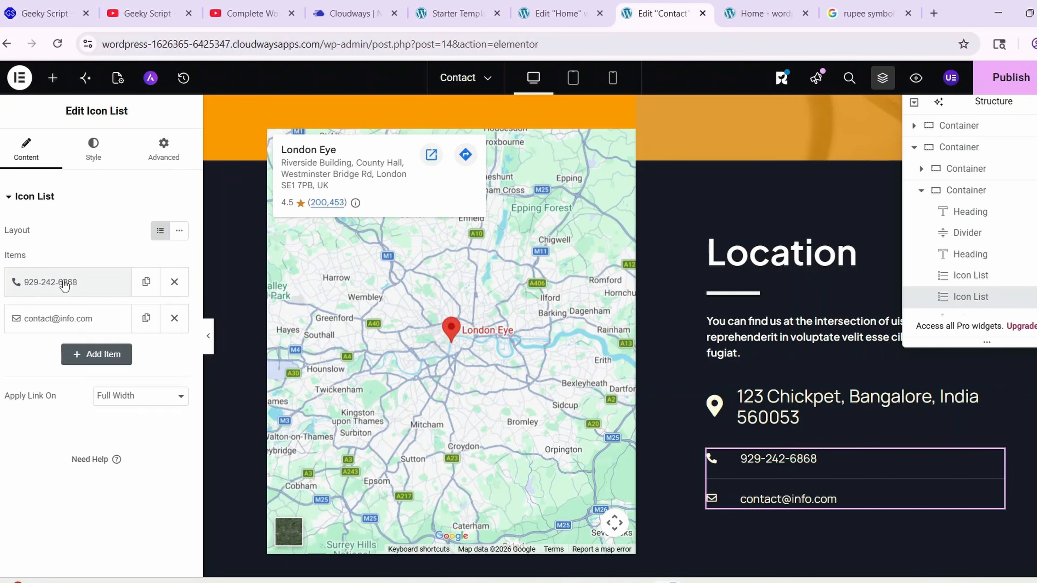
left_click(65, 319)
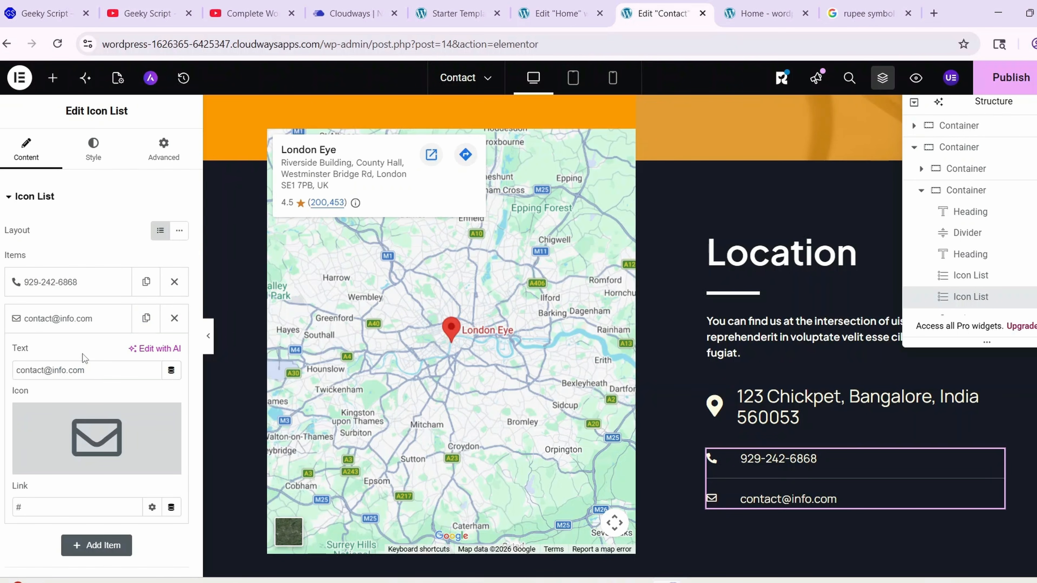
left_click(277, 139)
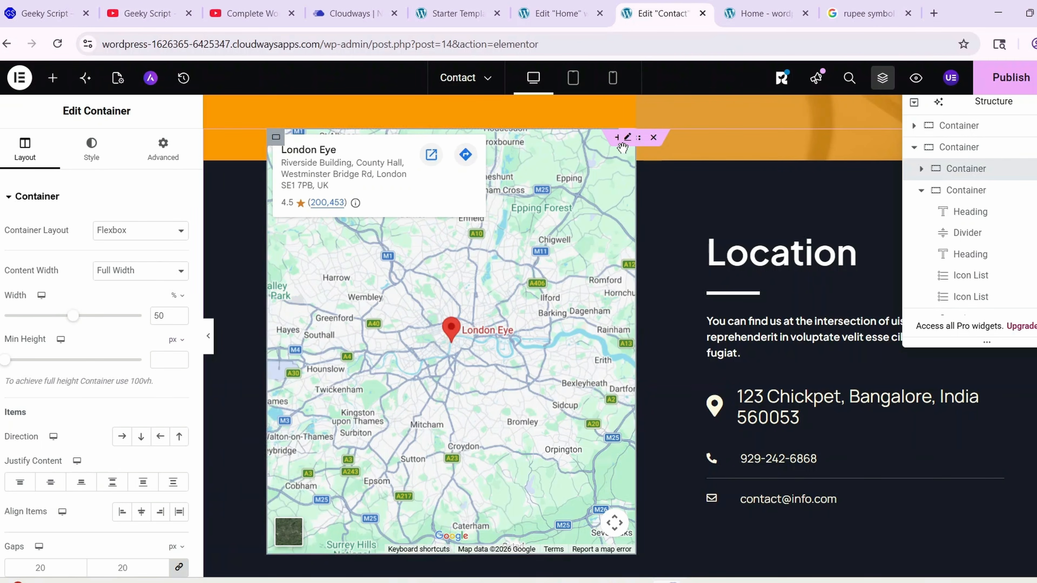
left_click(628, 139)
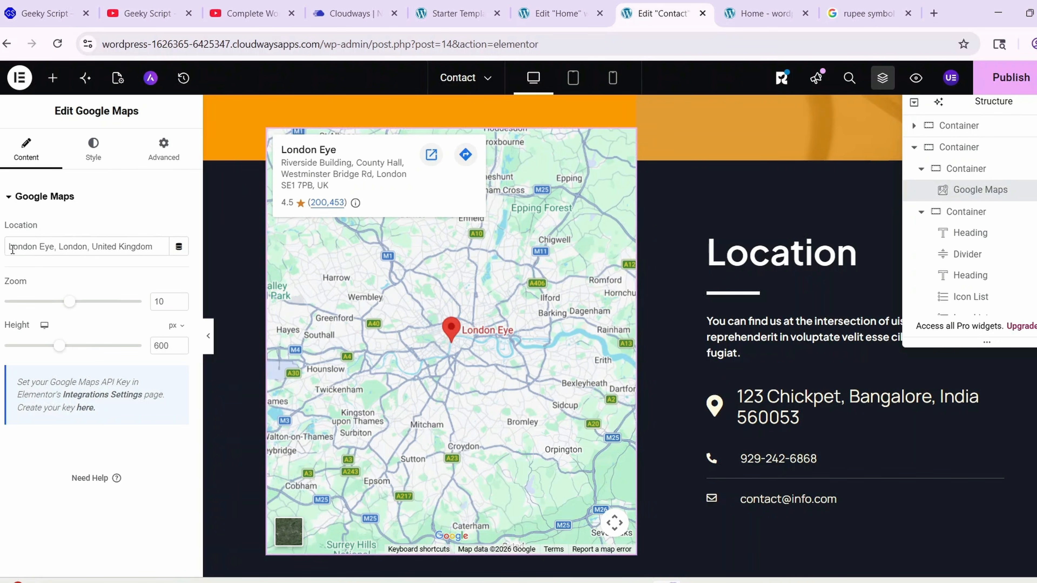
Set the Contact map's location to 560053, matching the Home page map
key("ctrl+a")
left_click(563, 12)
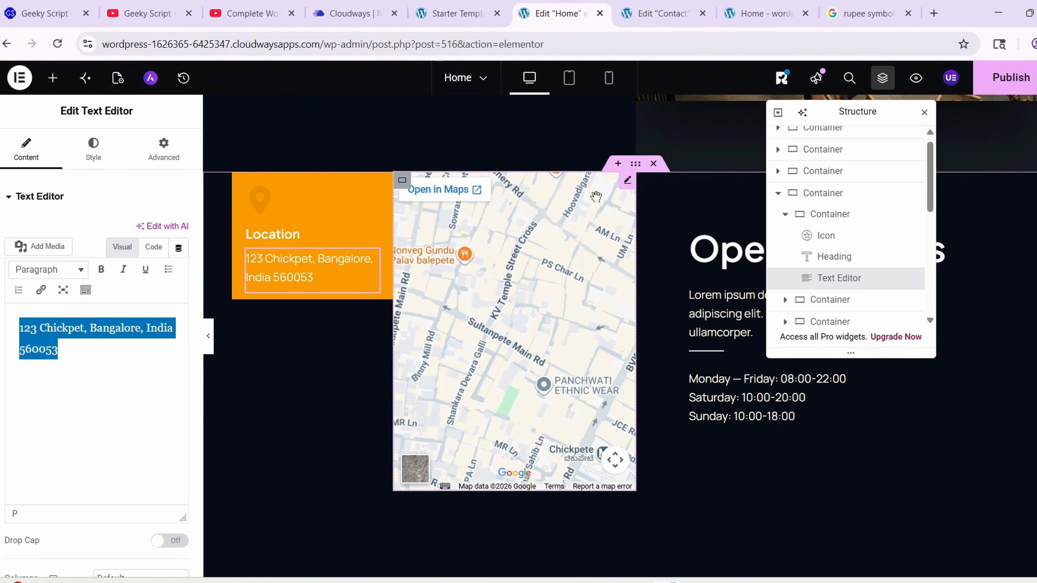
left_click(627, 182)
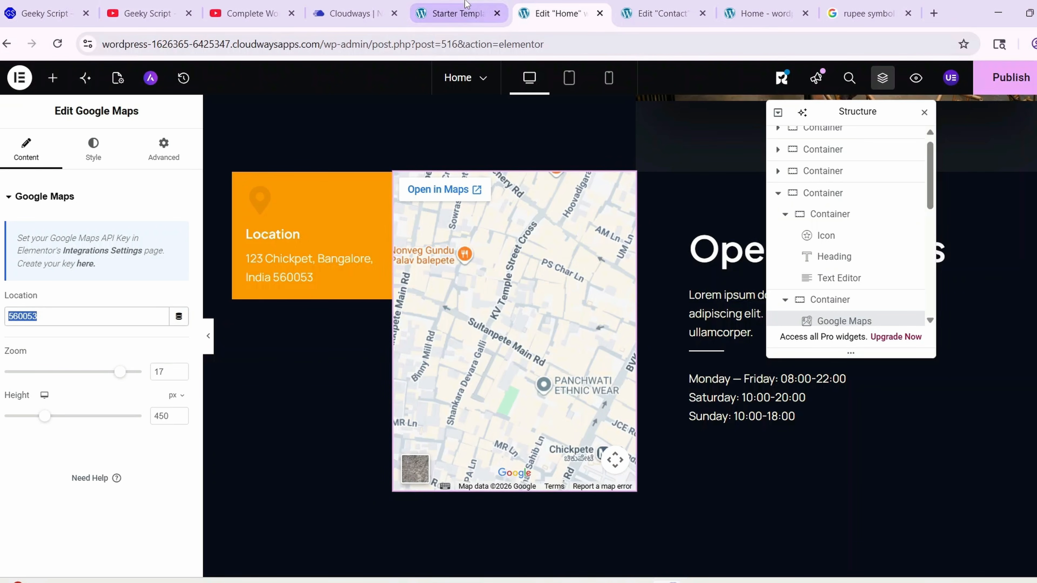
left_click(661, 13)
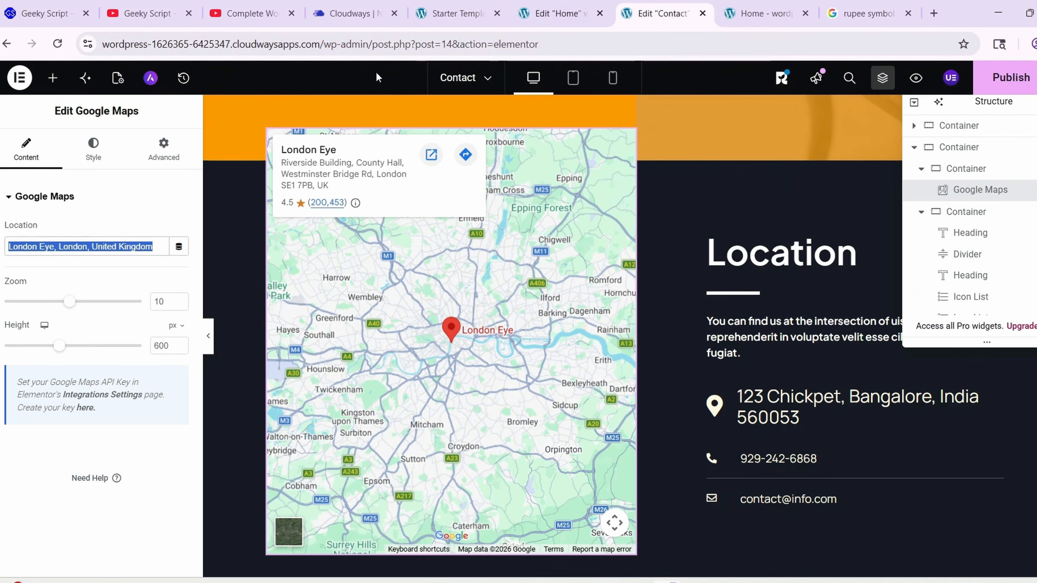
type("560053")
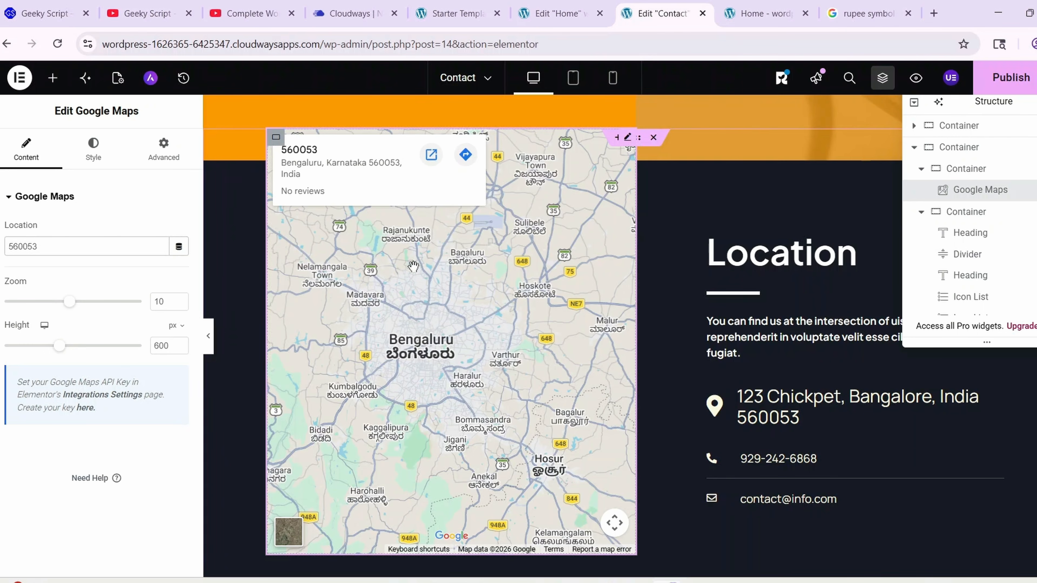
Publish the updated Contact page
scroll(609, 224, "up", 5)
scroll(809, 253, "down", 10)
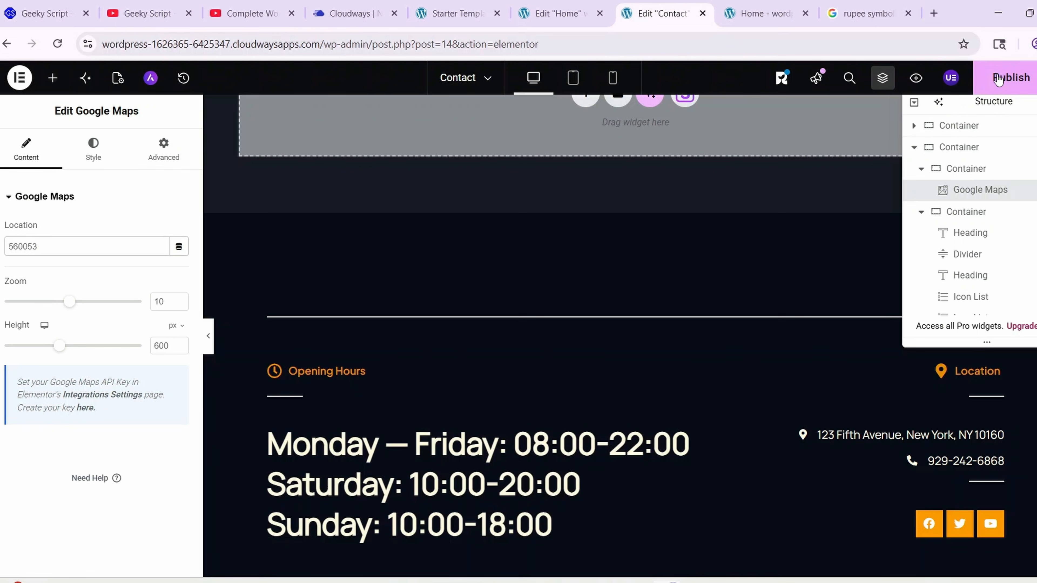
left_click(1008, 79)
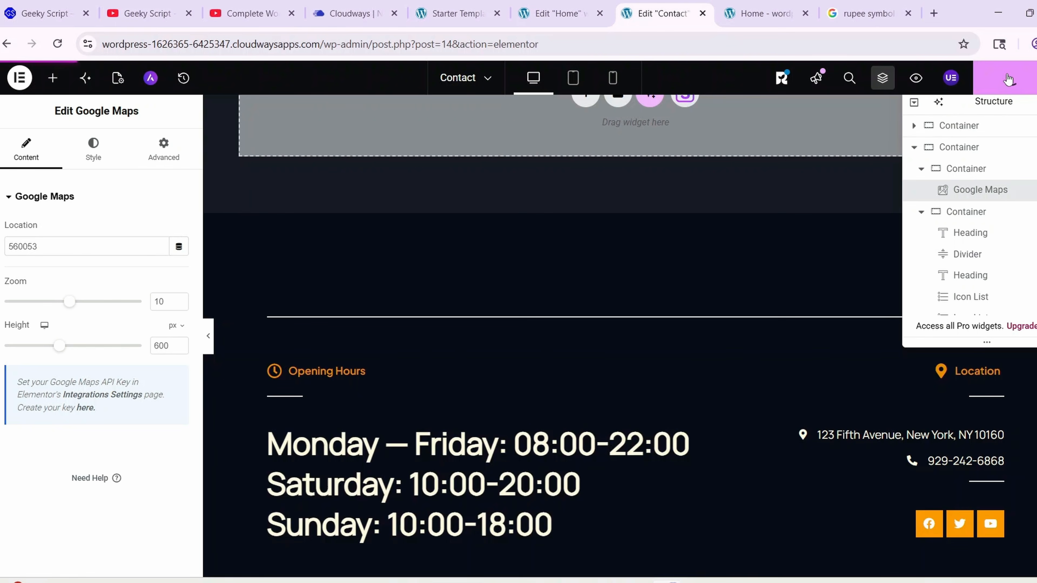
left_click(463, 78)
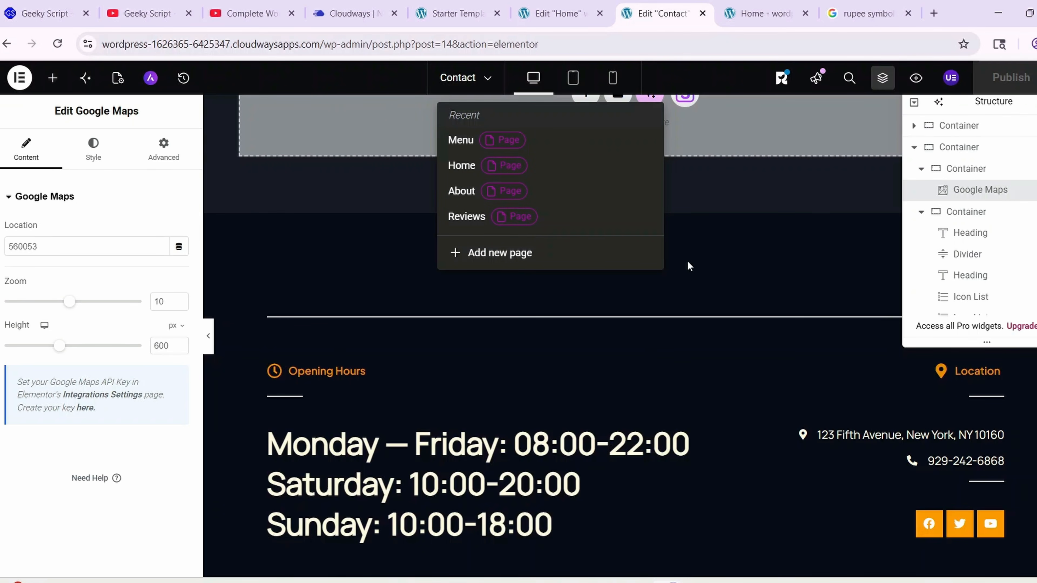
Reload the live homepage and scroll through it to check the published changes
left_click(759, 13)
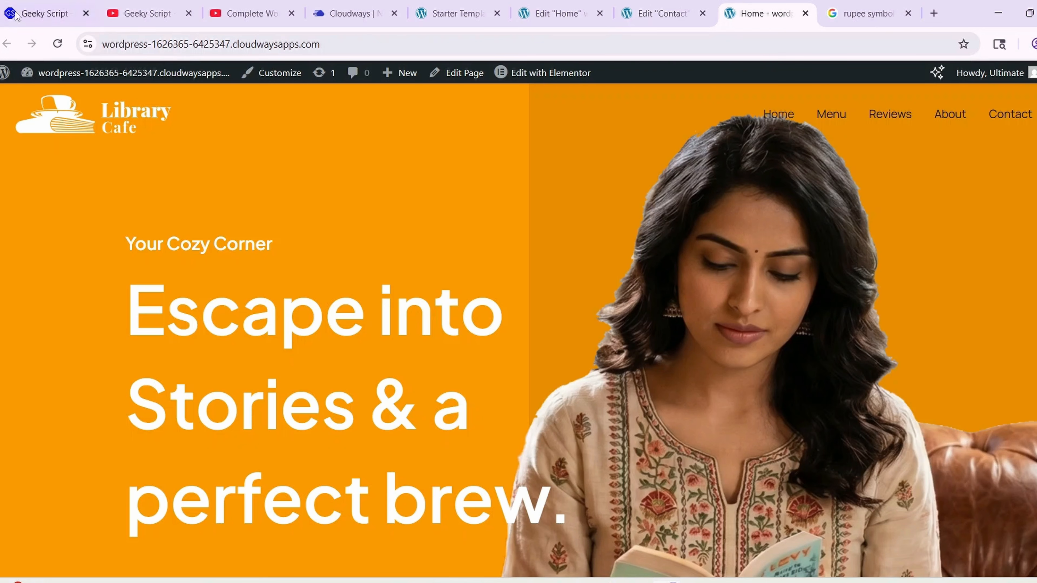
left_click(57, 44)
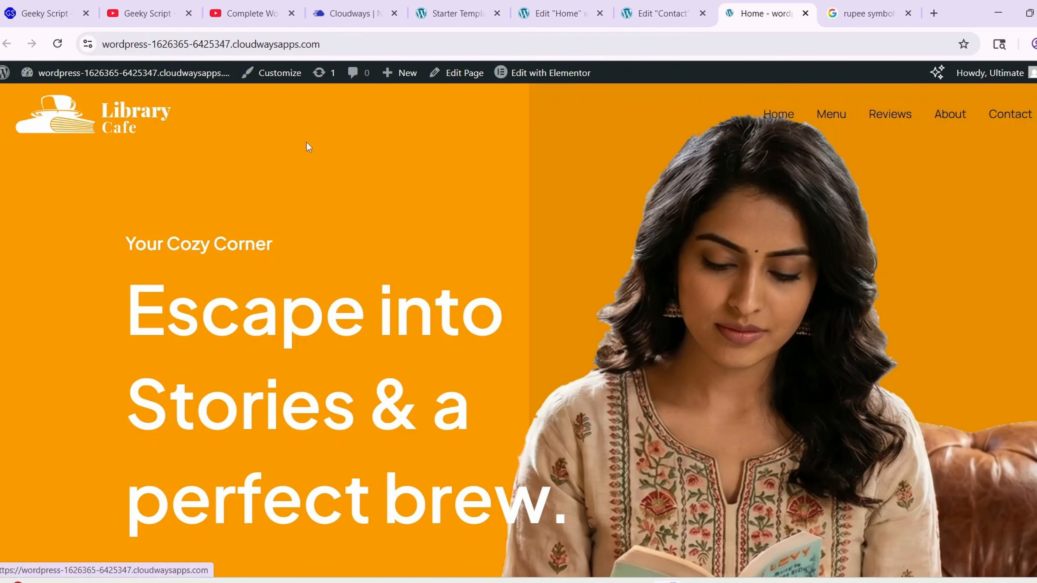
scroll(431, 193, "down", 5)
scroll(430, 193, "down", 15)
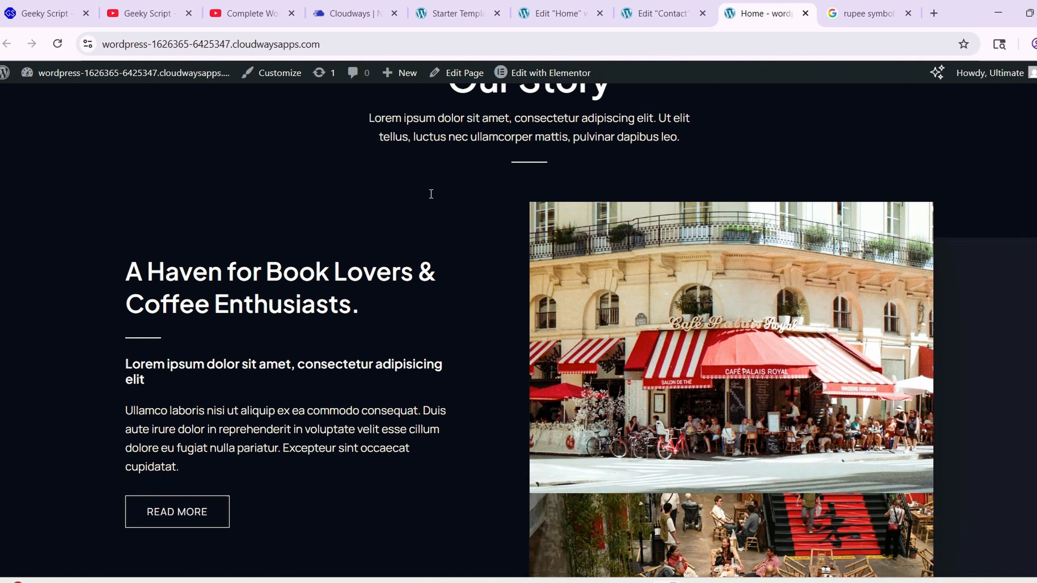
scroll(430, 194, "down", 20)
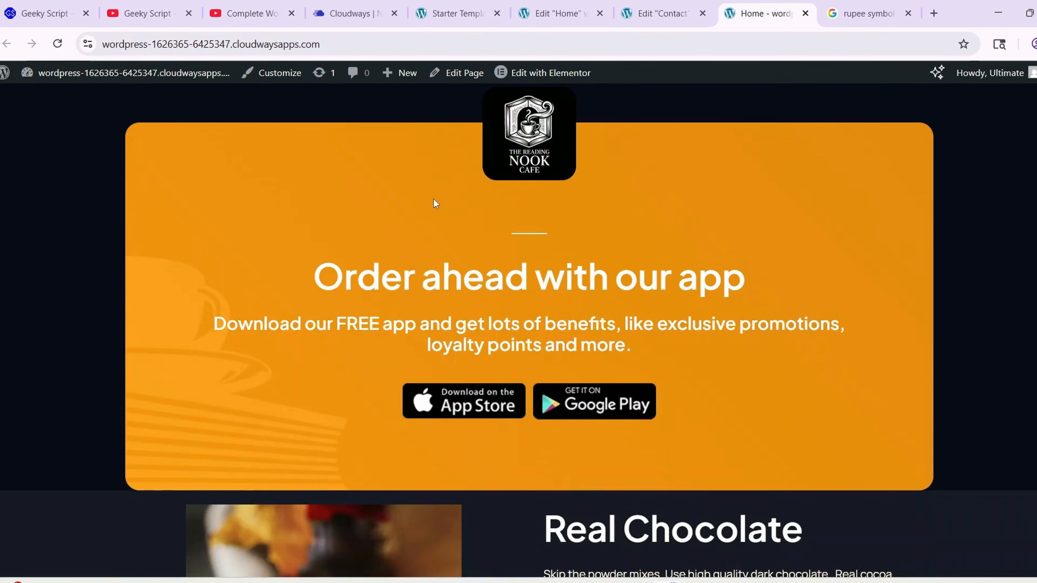
scroll(993, 417, "down", 10)
left_click_drag(704, 433, 884, 459)
left_click(947, 454)
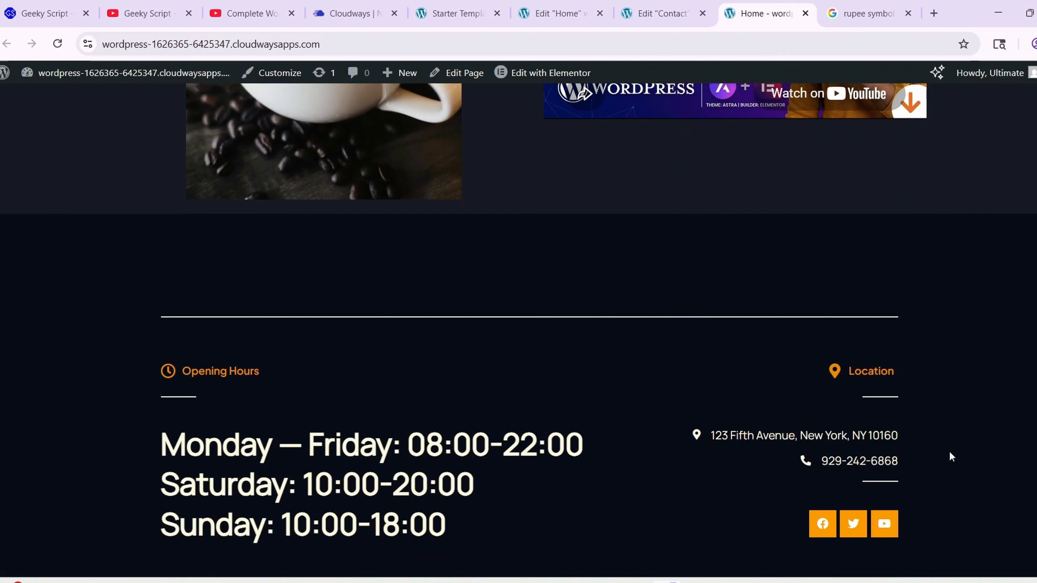
middle_click(950, 454)
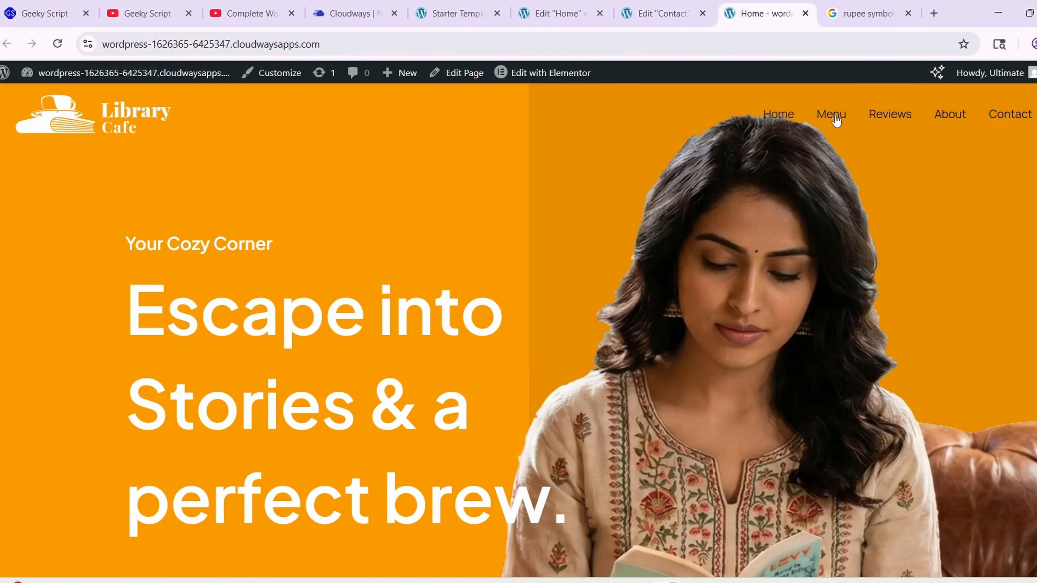
Browse the live Menu page from top to bottom
left_click(835, 119)
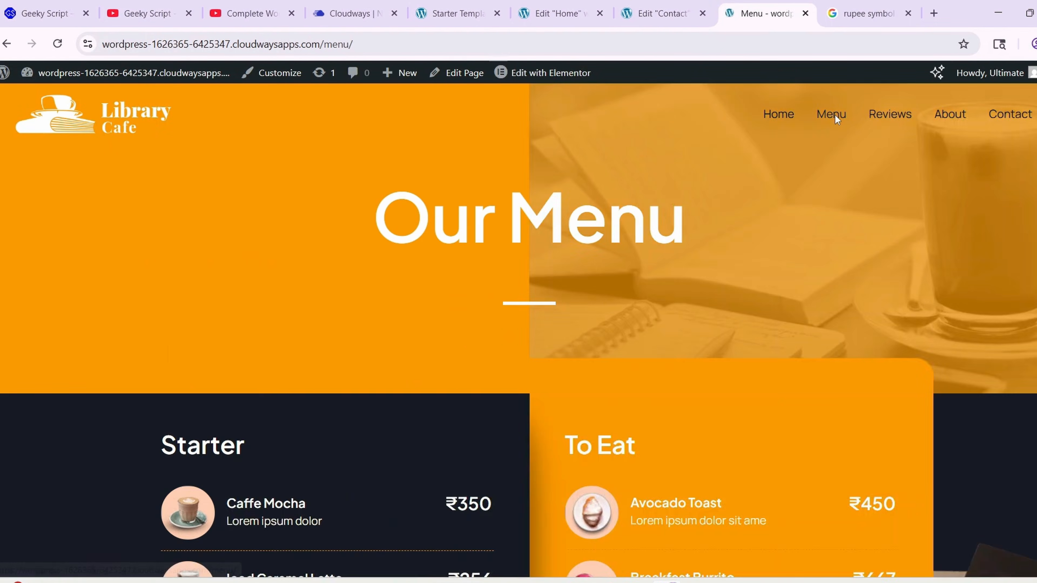
scroll(842, 250, "down", 10)
scroll(866, 261, "down", 5)
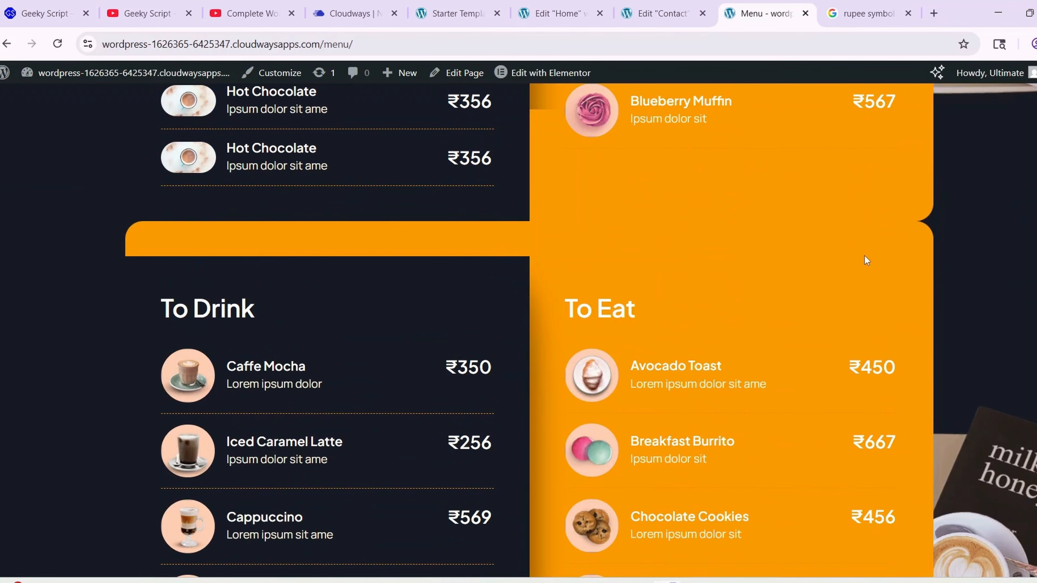
scroll(366, 276, "up", 8)
scroll(416, 164, "up", 3)
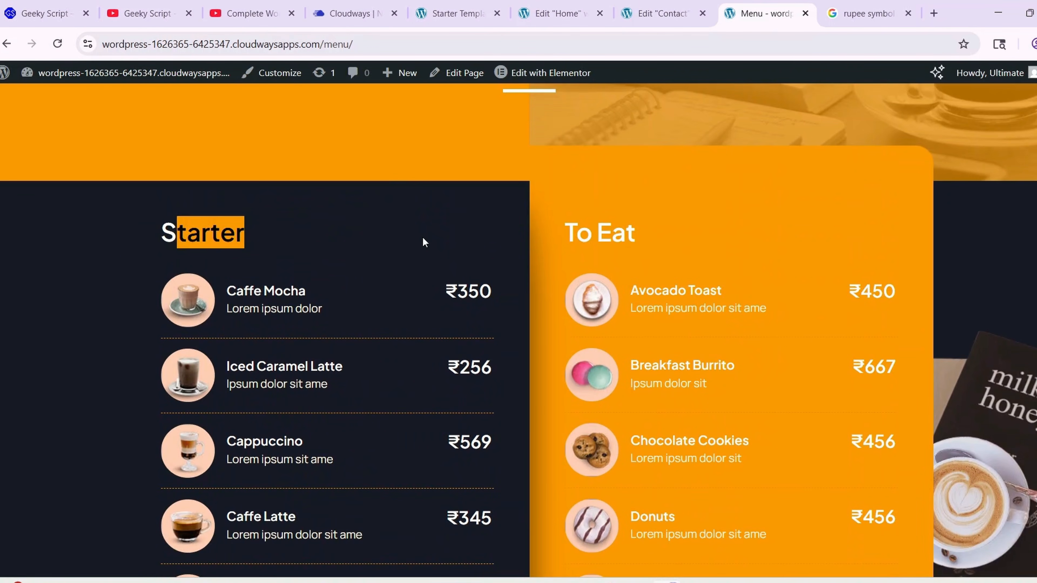
scroll(333, 240, "down", 20)
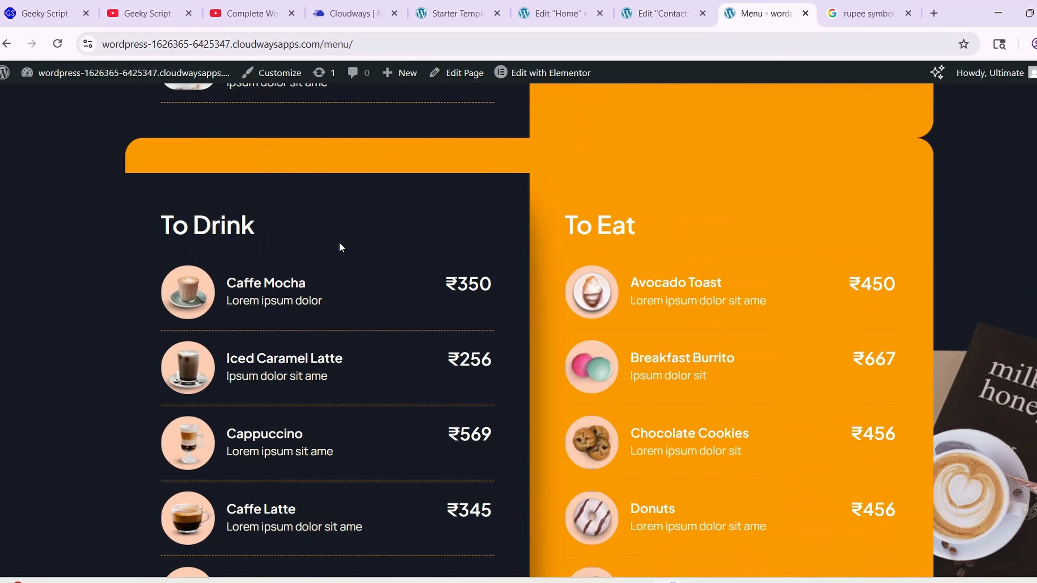
scroll(813, 171, "up", 20)
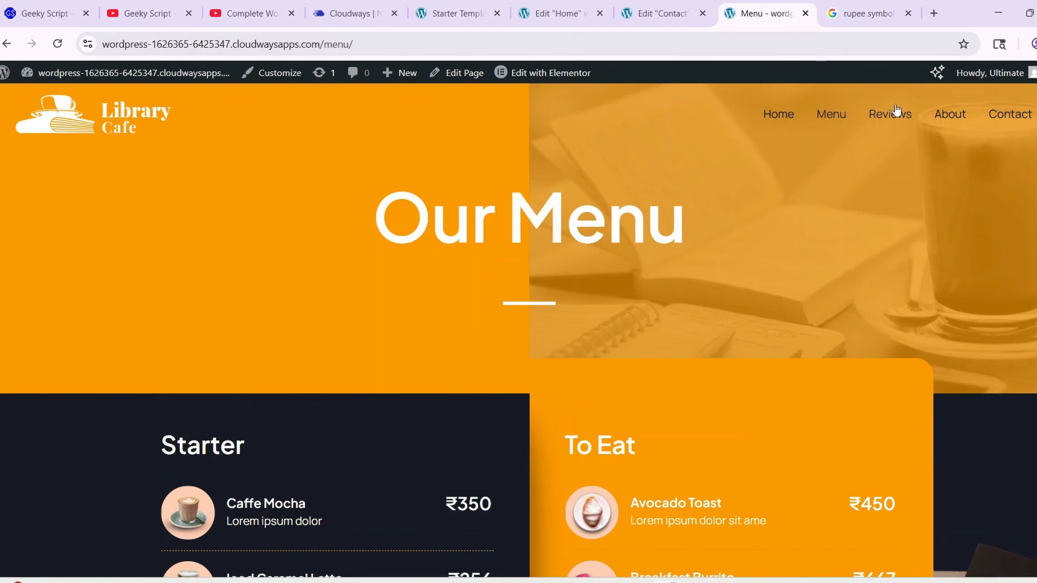
Browse the live Reviews page from top to bottom
left_click(896, 116)
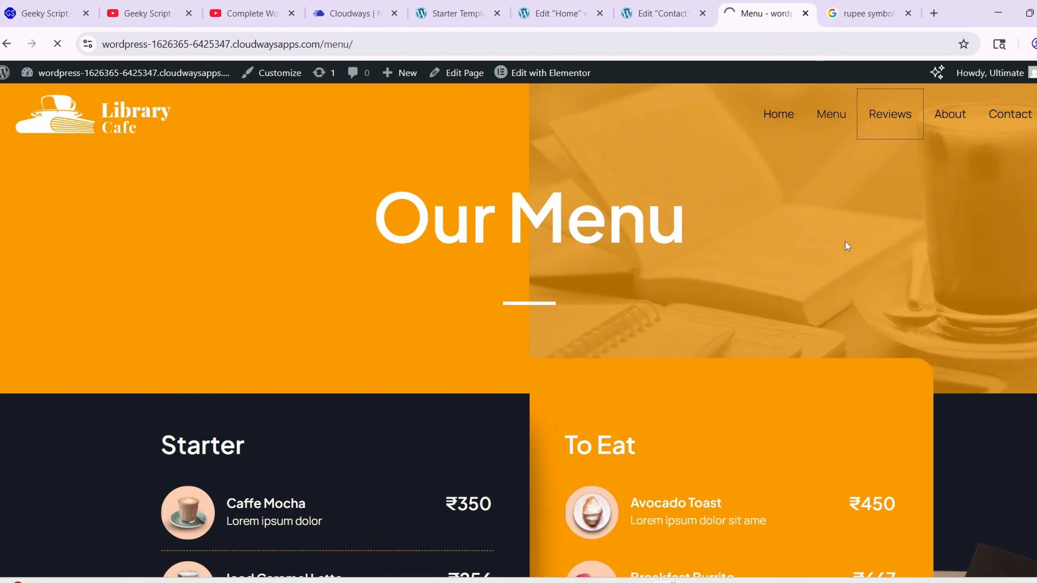
scroll(846, 242, "down", 5)
scroll(954, 271, "down", 10)
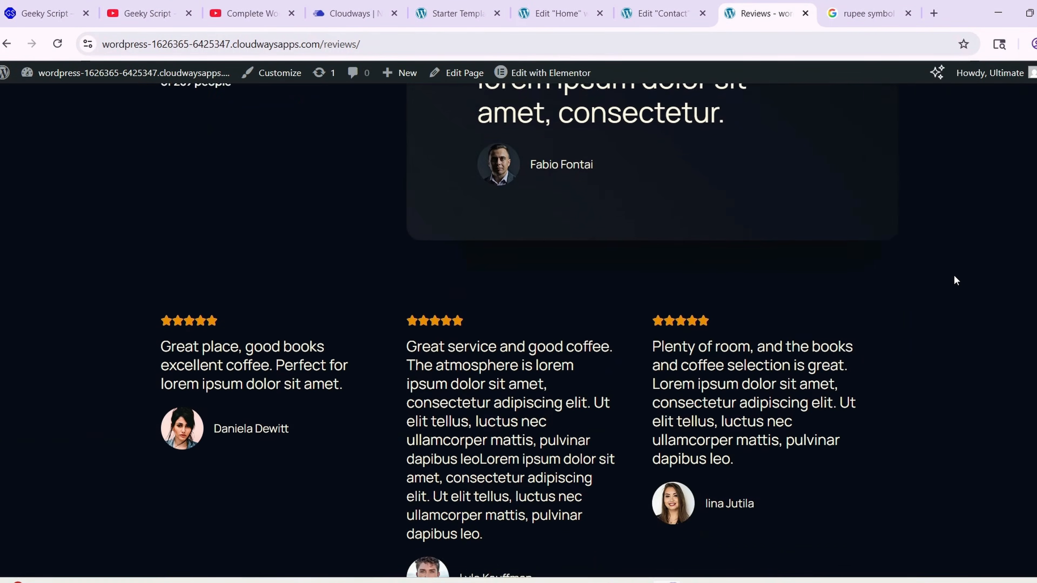
scroll(957, 314, "up", 15)
scroll(771, 335, "down", 5)
scroll(562, 276, "down", 8)
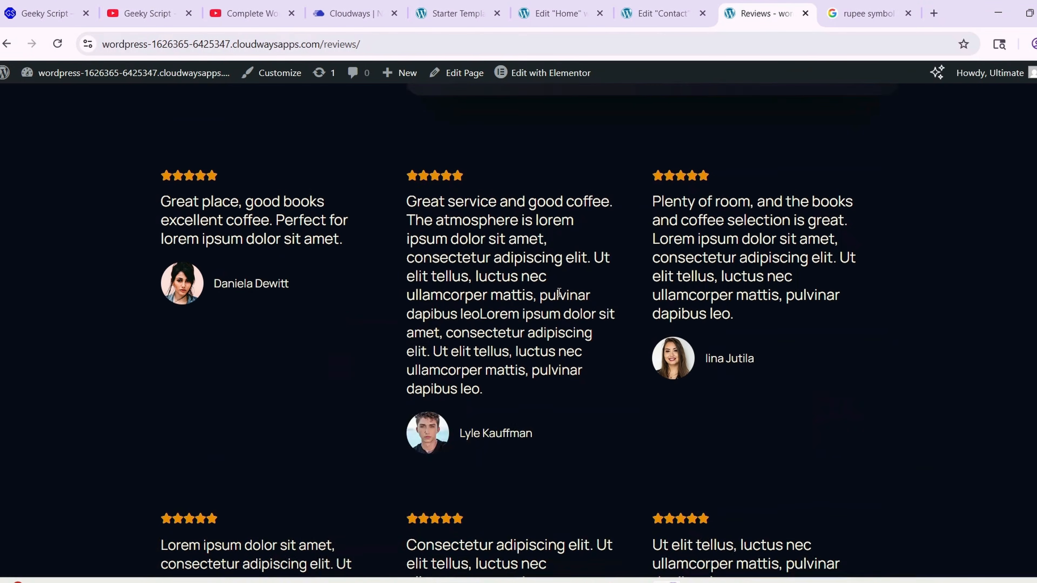
scroll(957, 207, "up", 18)
Scroll the live About page to find the old Library Cafe logo, then return to the Contact editor
left_click(959, 114)
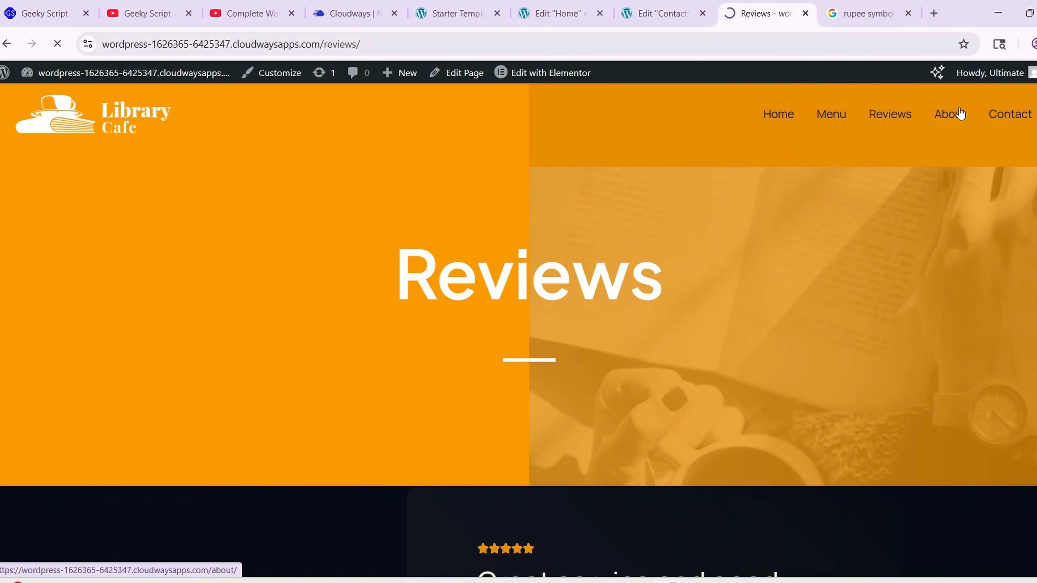
scroll(897, 332, "down", 10)
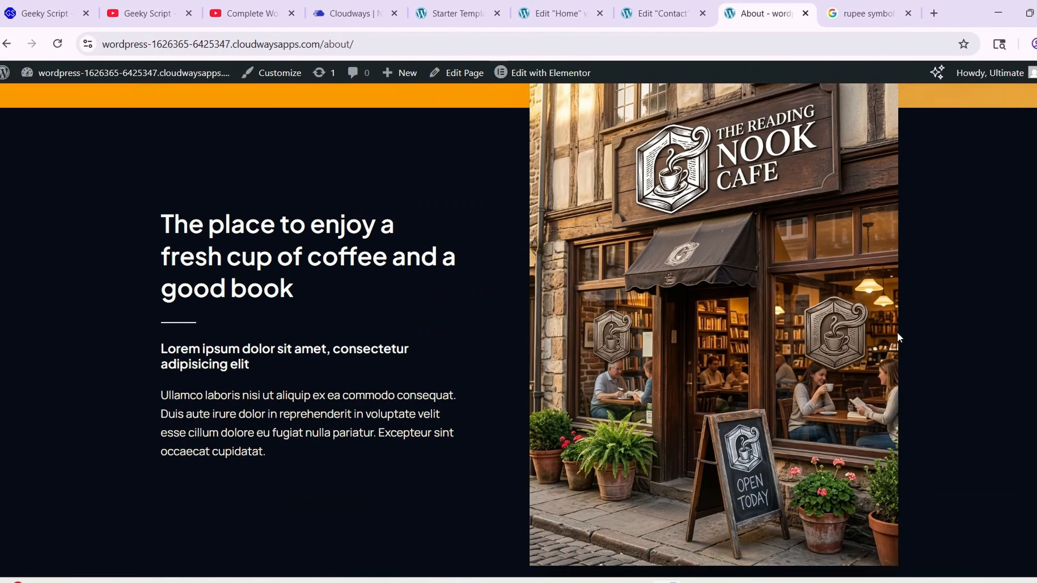
scroll(839, 331, "up", 2)
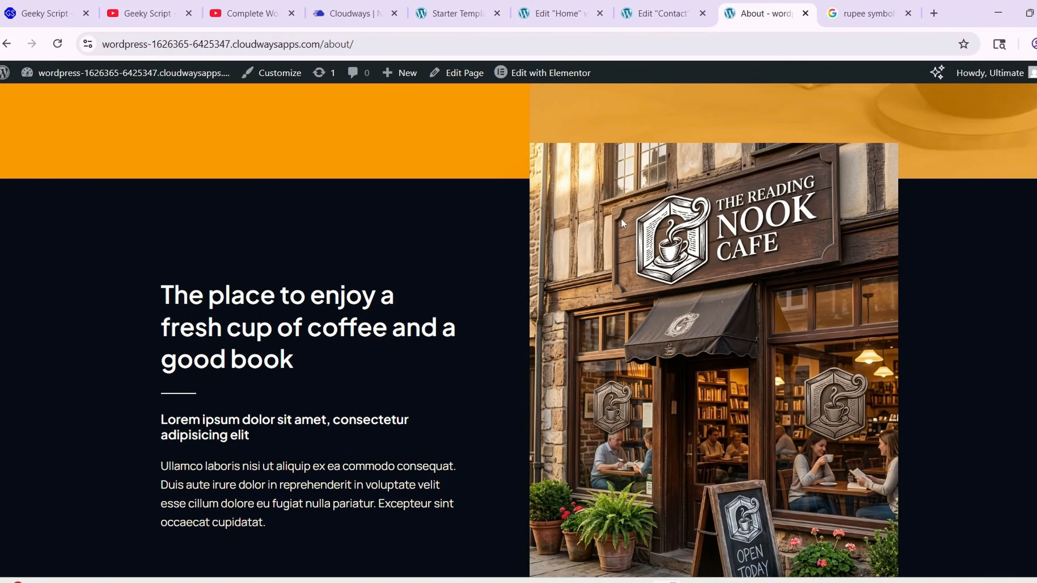
scroll(791, 254, "down", 4)
scroll(791, 255, "down", 2)
scroll(791, 255, "up", 4)
scroll(757, 242, "down", 14)
scroll(757, 241, "down", 6)
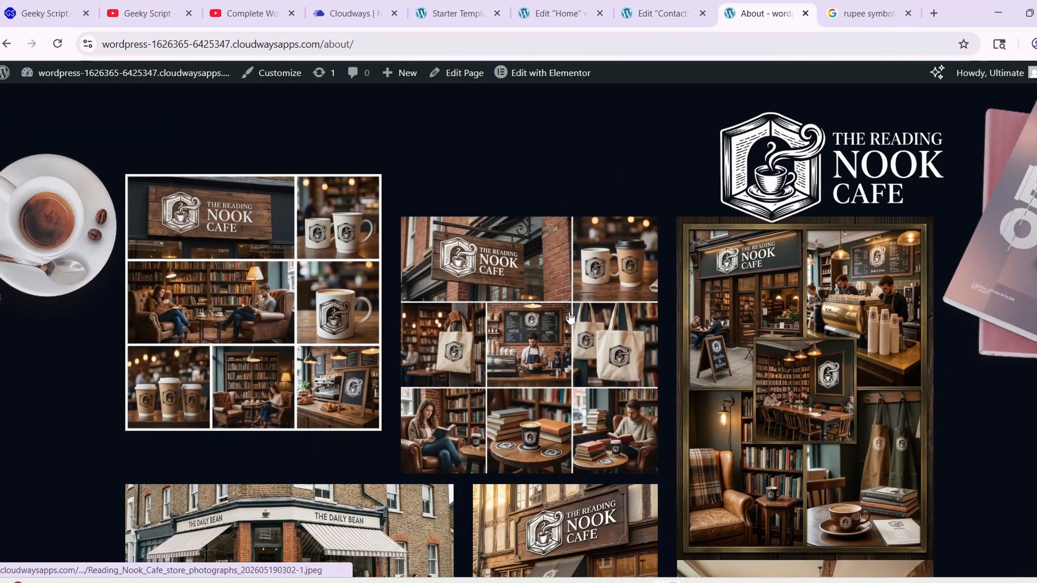
scroll(715, 327, "up", 2)
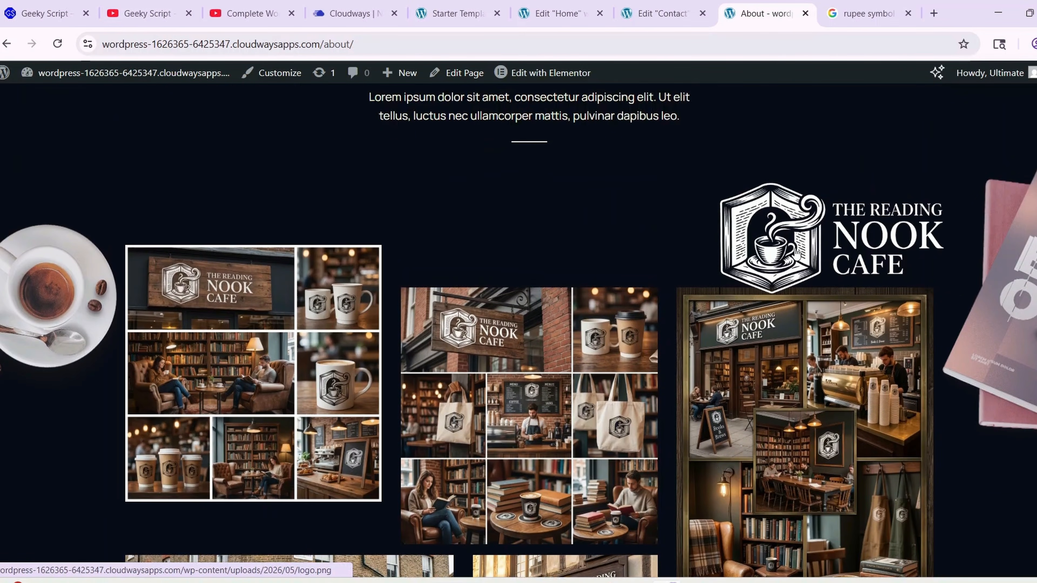
scroll(888, 324, "down", 1)
scroll(614, 372, "down", 20)
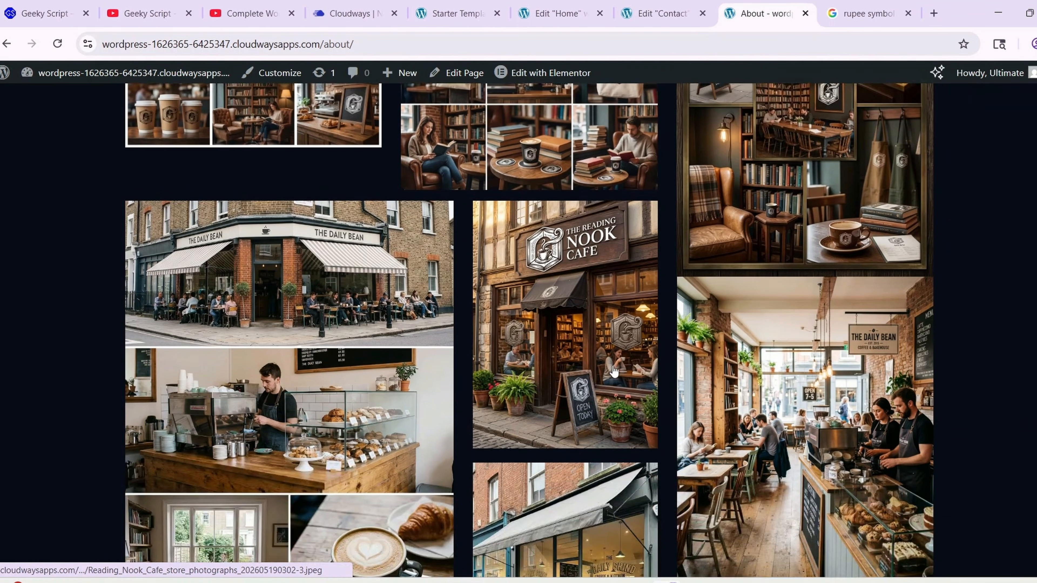
scroll(614, 372, "down", 10)
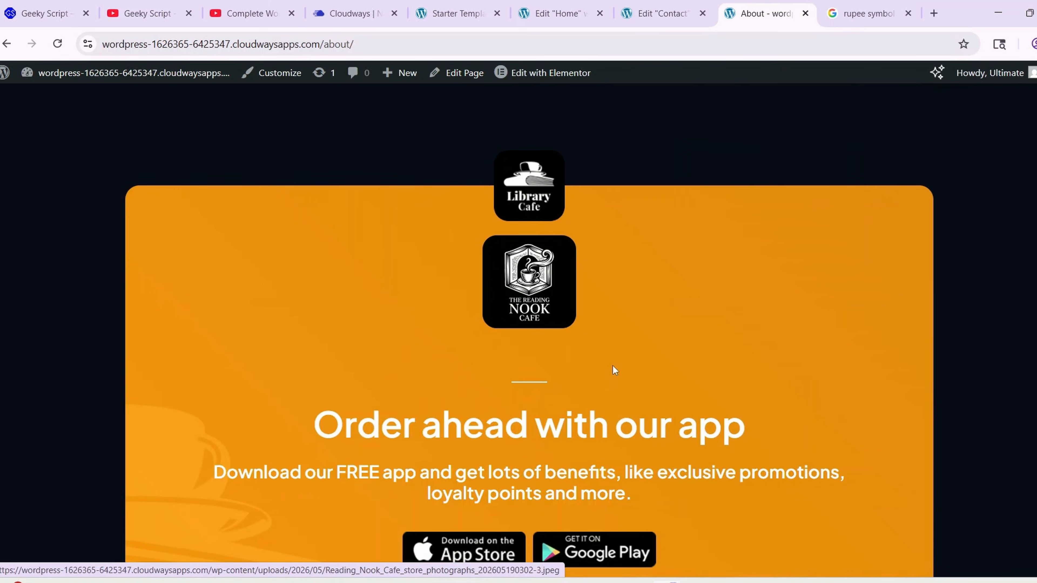
left_click_drag(519, 183, 515, 176)
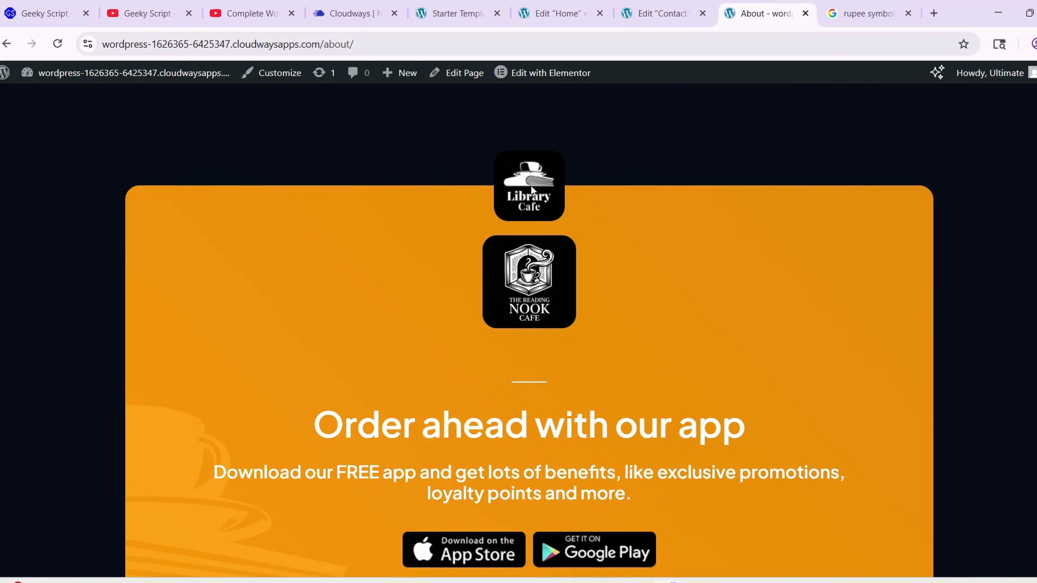
left_click(660, 5)
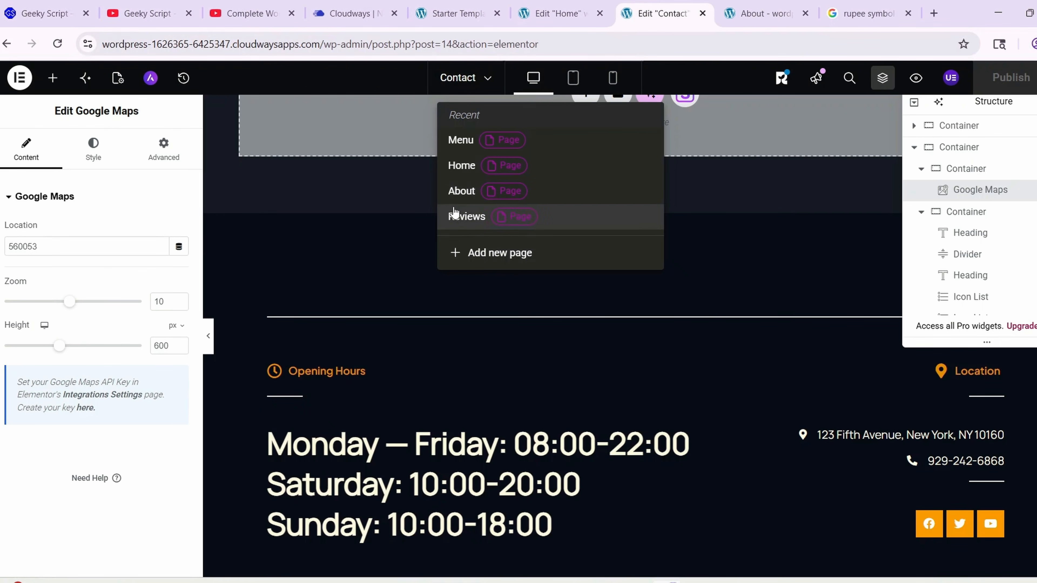
Delete the Library Cafe logo image from the About page's app section in Elementor, then reload the live page
left_click(456, 192)
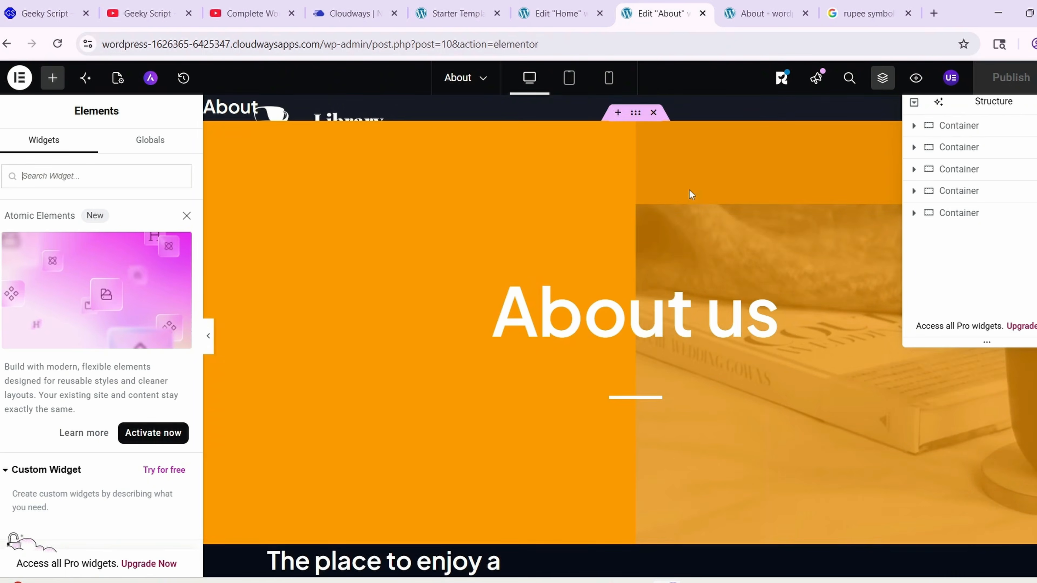
scroll(689, 189, "down", 12)
scroll(688, 189, "down", 20)
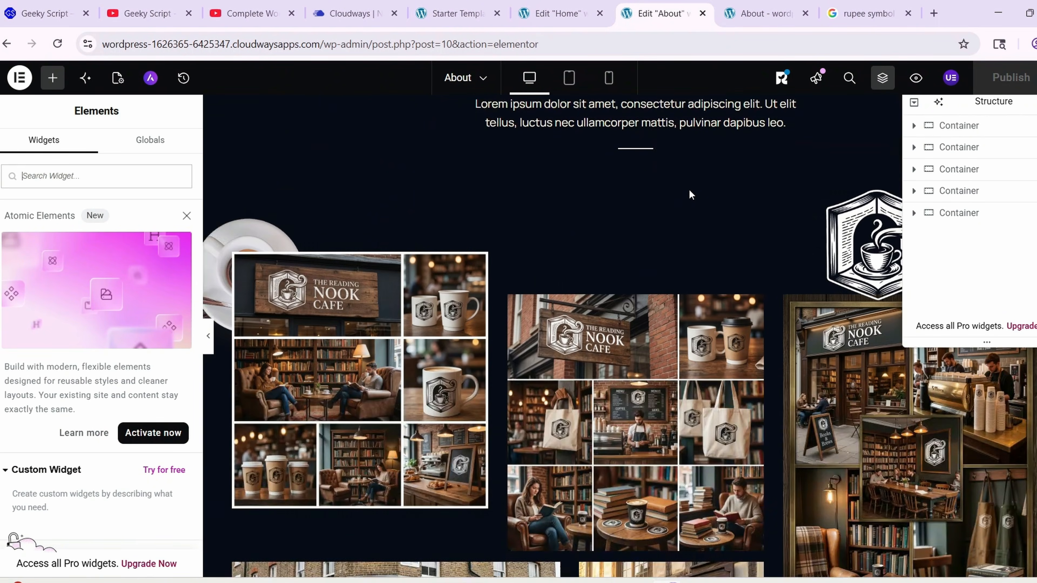
scroll(689, 191, "down", 5)
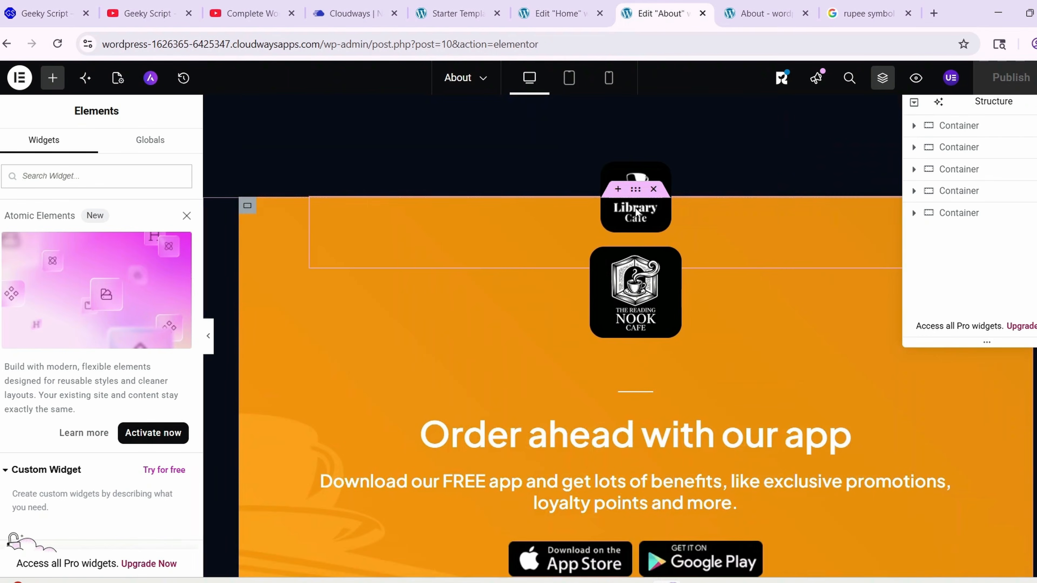
left_click(633, 220)
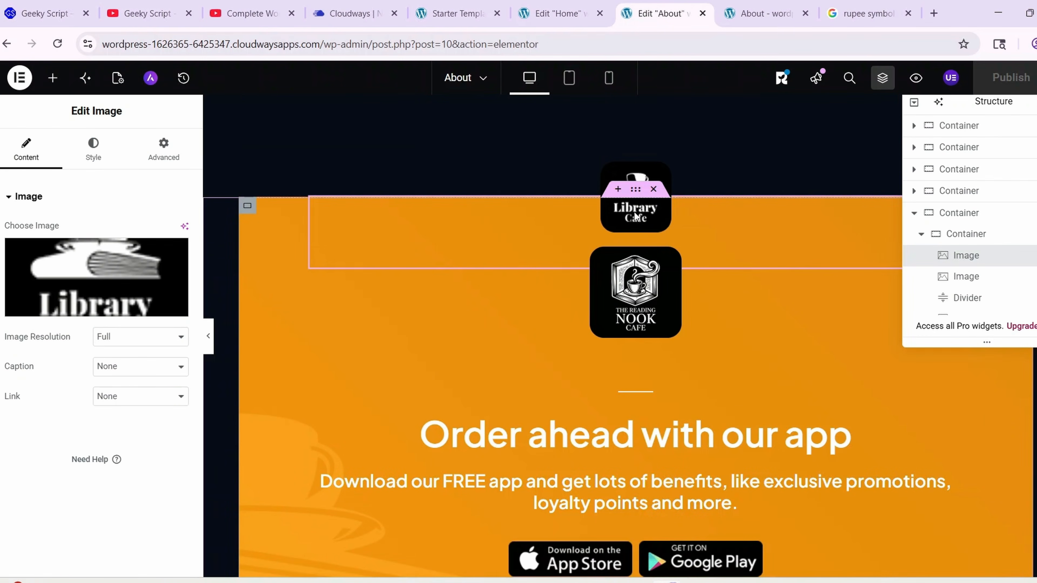
right_click(1005, 261)
left_click(929, 561)
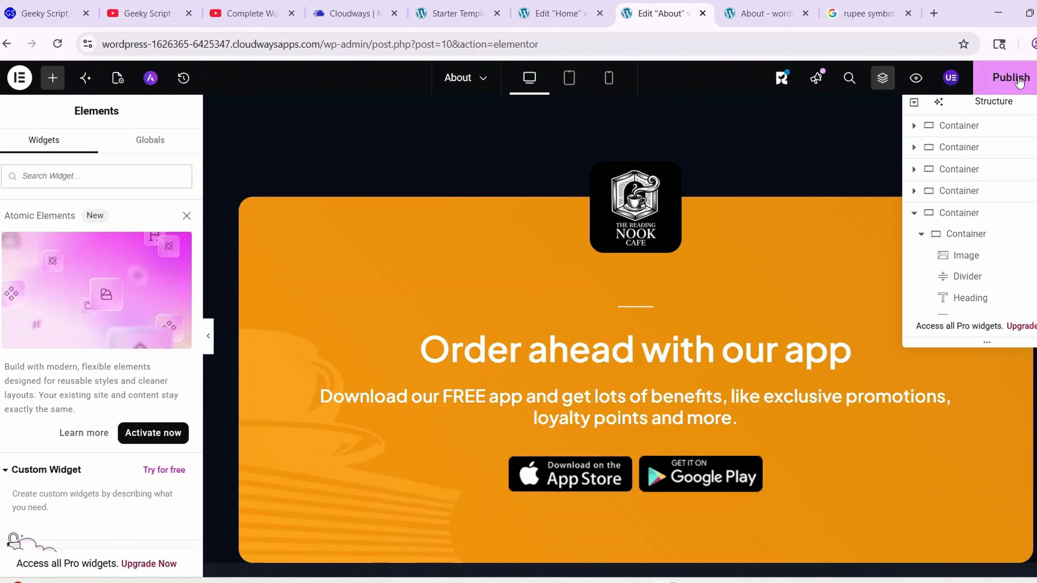
left_click(760, 13)
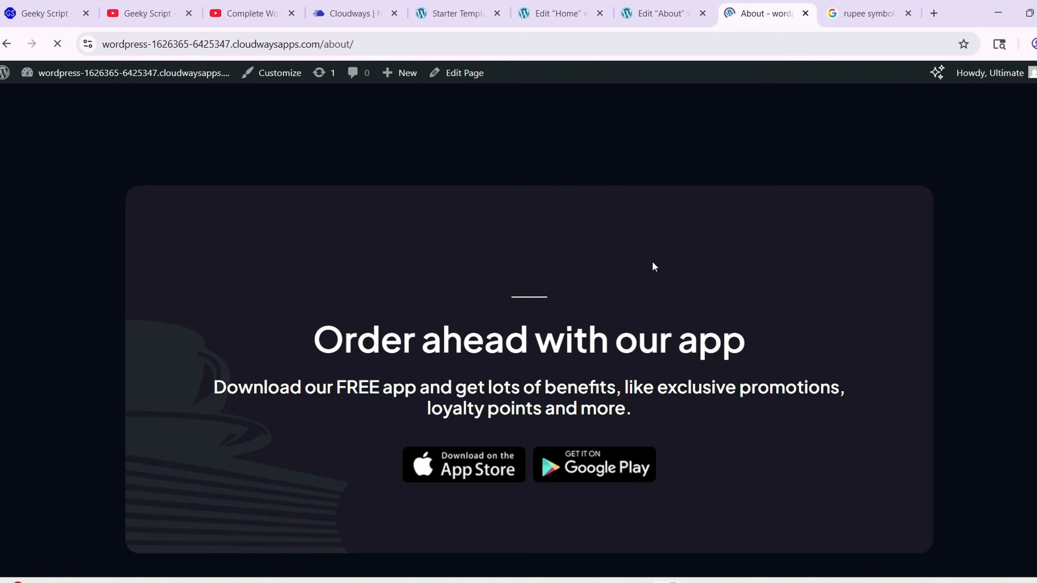
Confirm the live About page shows only The Reading Nook Cafe logo, then open the customizer
scroll(587, 286, "up", 2)
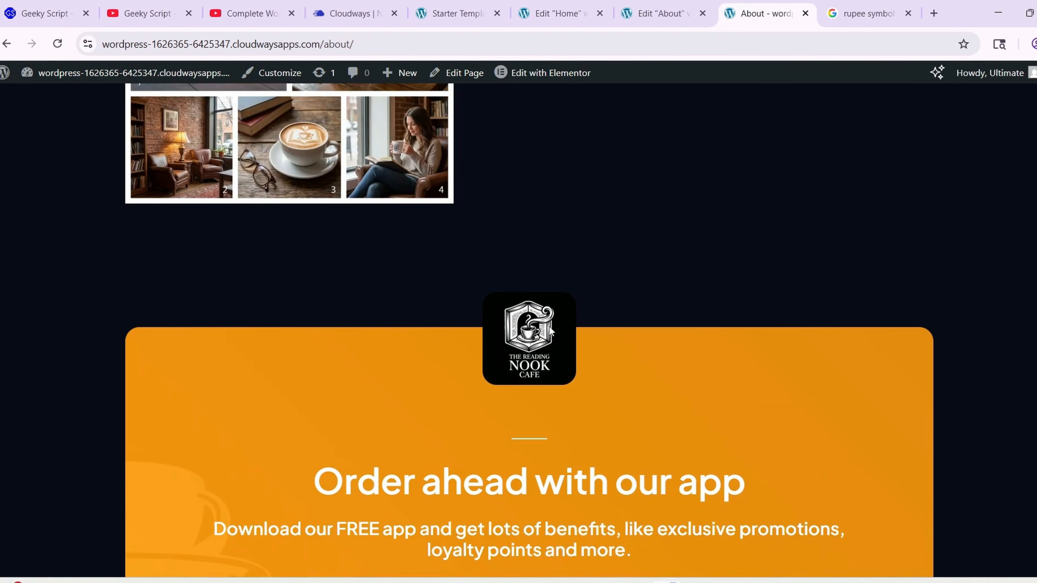
scroll(676, 348, "down", 6)
scroll(565, 287, "up", 2)
scroll(563, 287, "down", 3)
scroll(560, 290, "up", 5)
scroll(553, 291, "down", 5)
left_click_drag(157, 354, 743, 565)
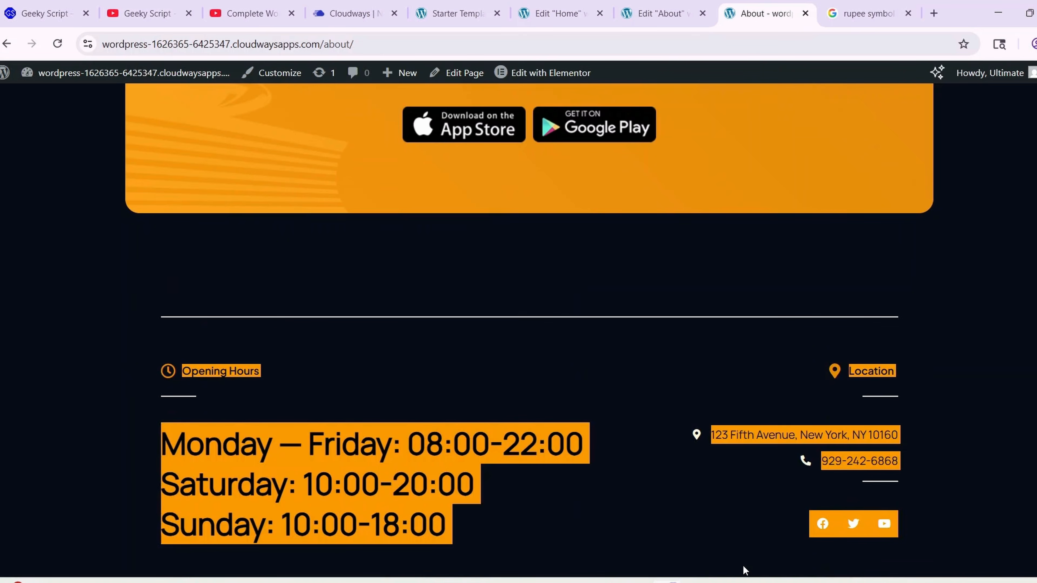
scroll(574, 395, "up", 8)
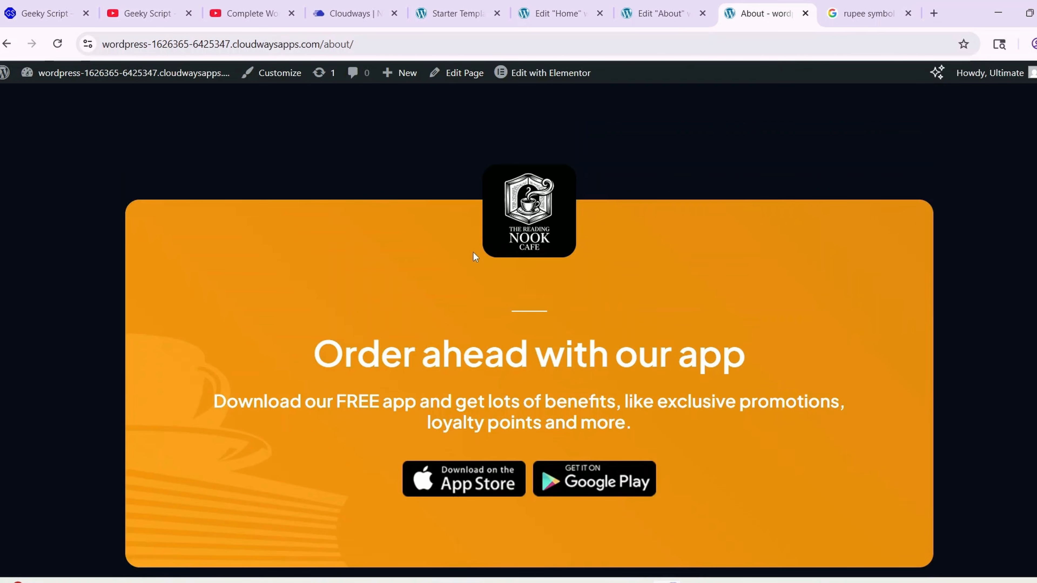
left_click(269, 75)
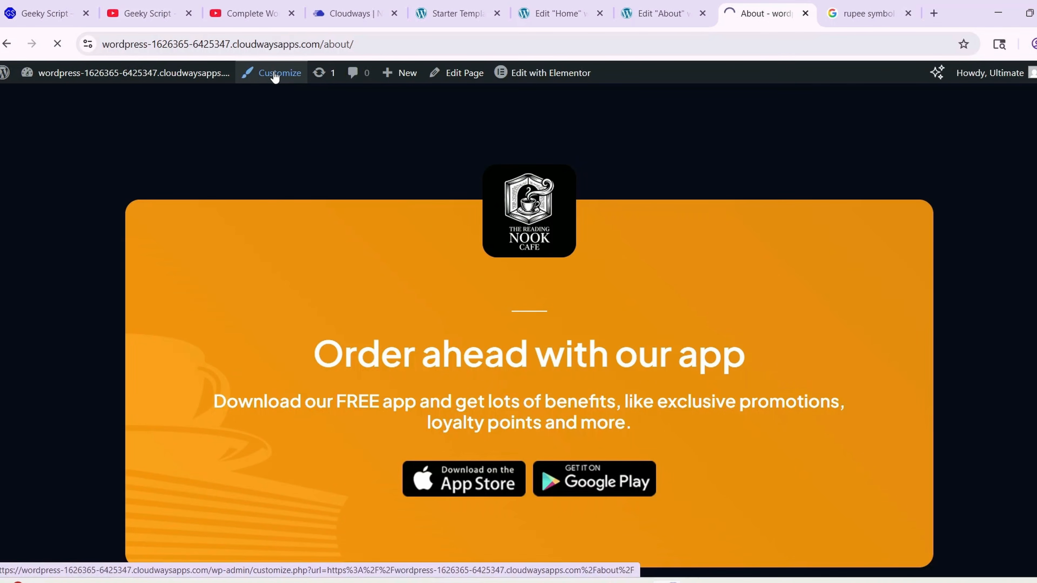
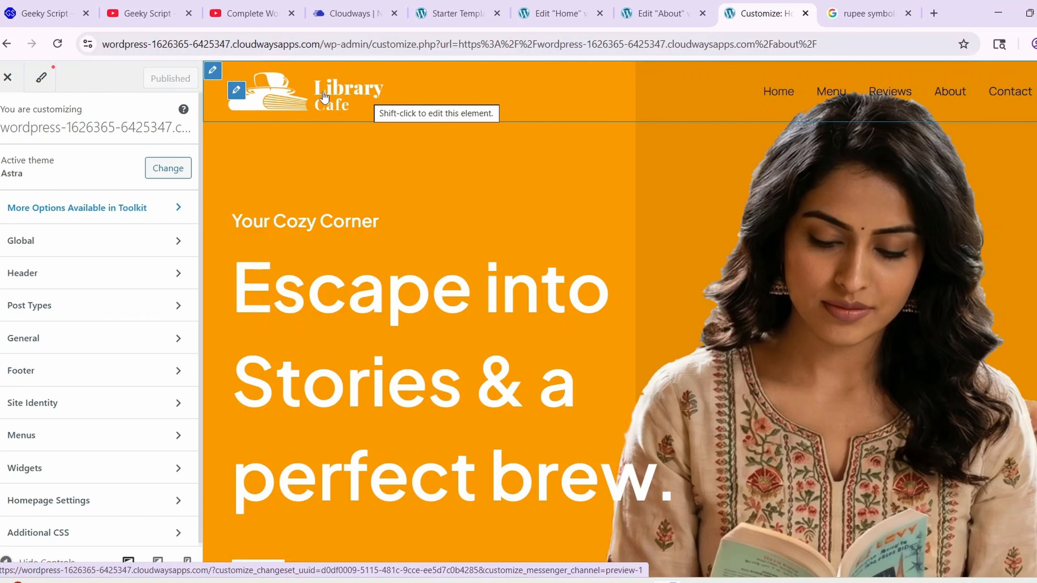
Remove the Library Cafe Retina Logo and Logo under Transparent Header settings, then choose a replacement image
left_click(236, 91)
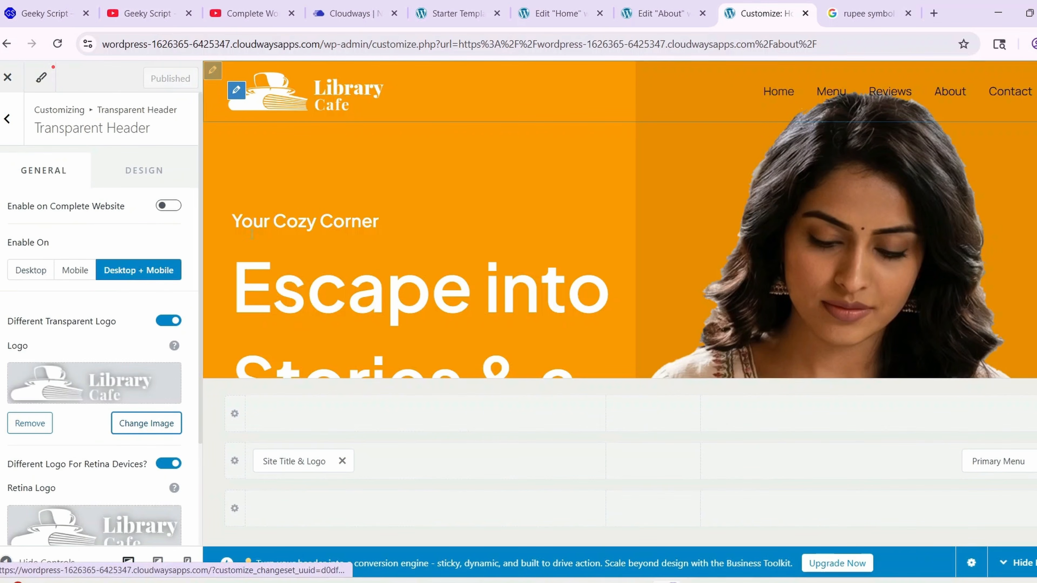
scroll(67, 369, "down", 3)
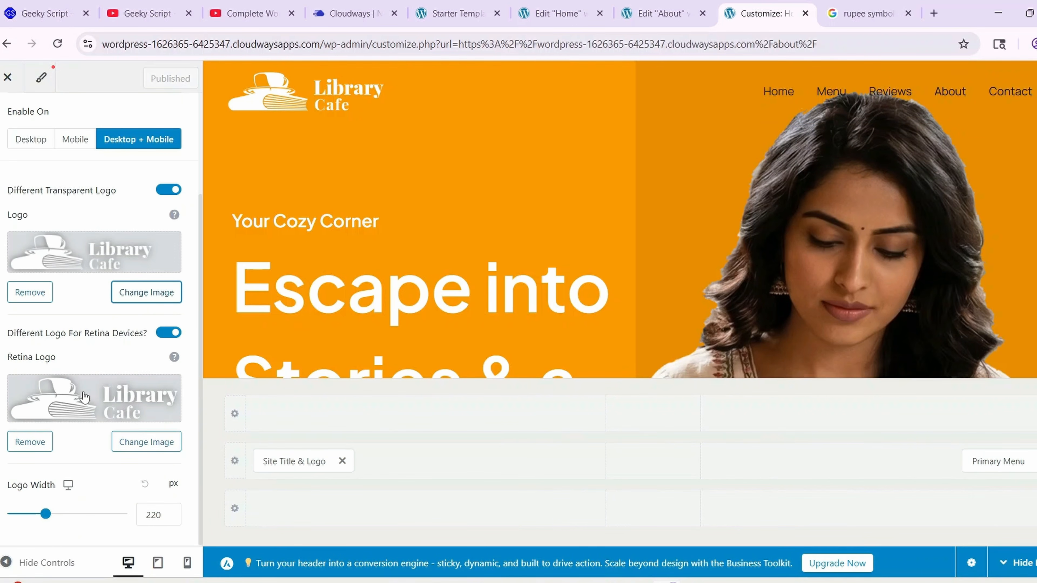
left_click(30, 443)
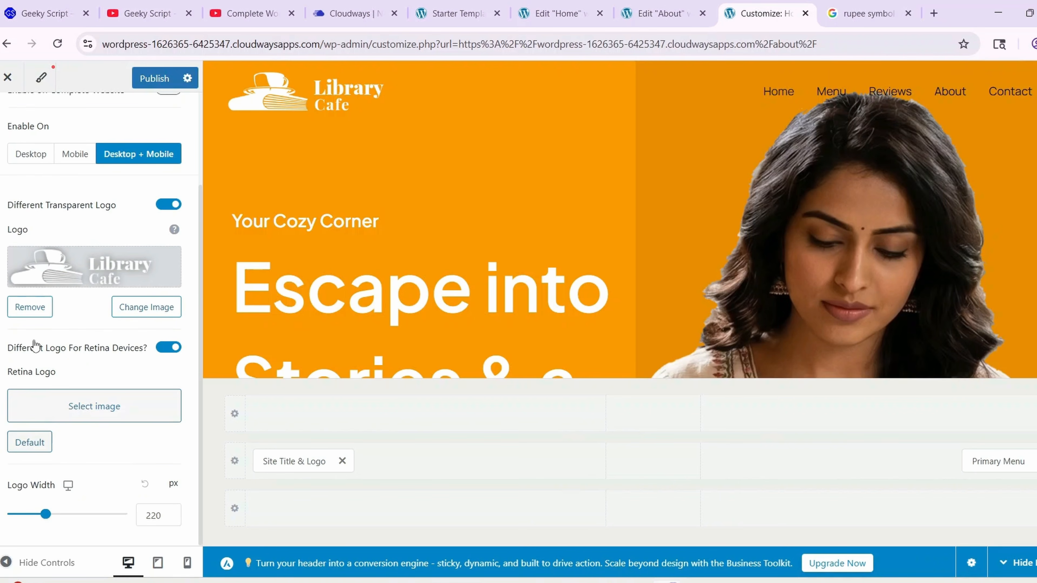
left_click(29, 306)
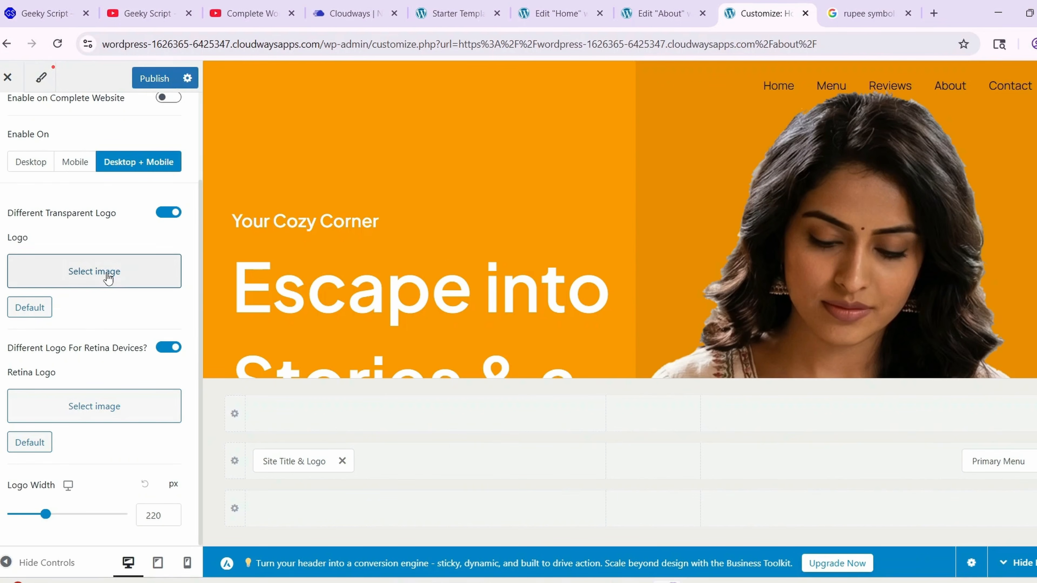
left_click(107, 273)
Upload logo.png from the computer and set it as the transparent-header logo
left_click(533, 334)
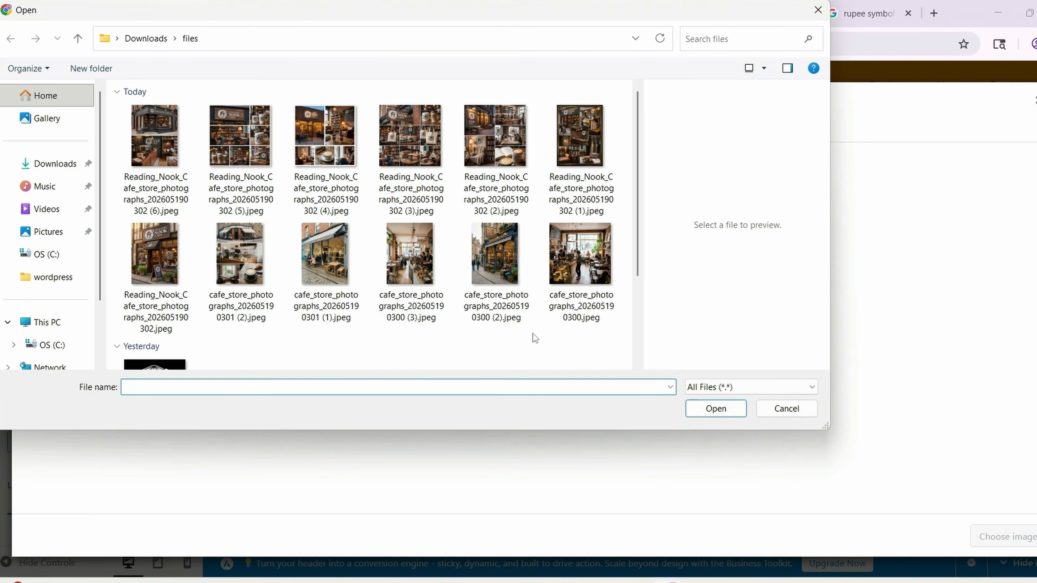
scroll(346, 298, "down", 2)
left_click(240, 327)
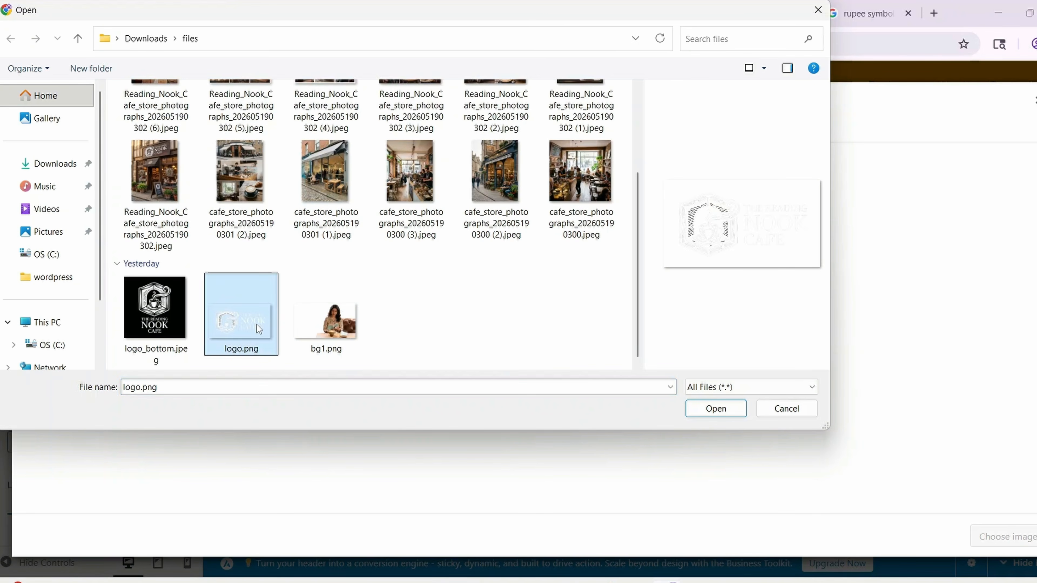
left_click(716, 410)
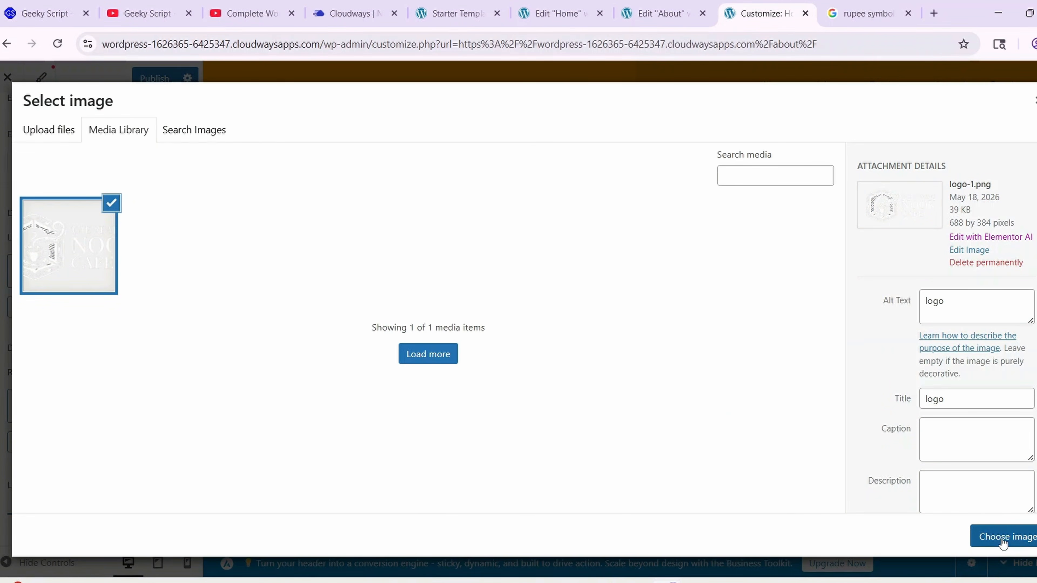
left_click(1012, 537)
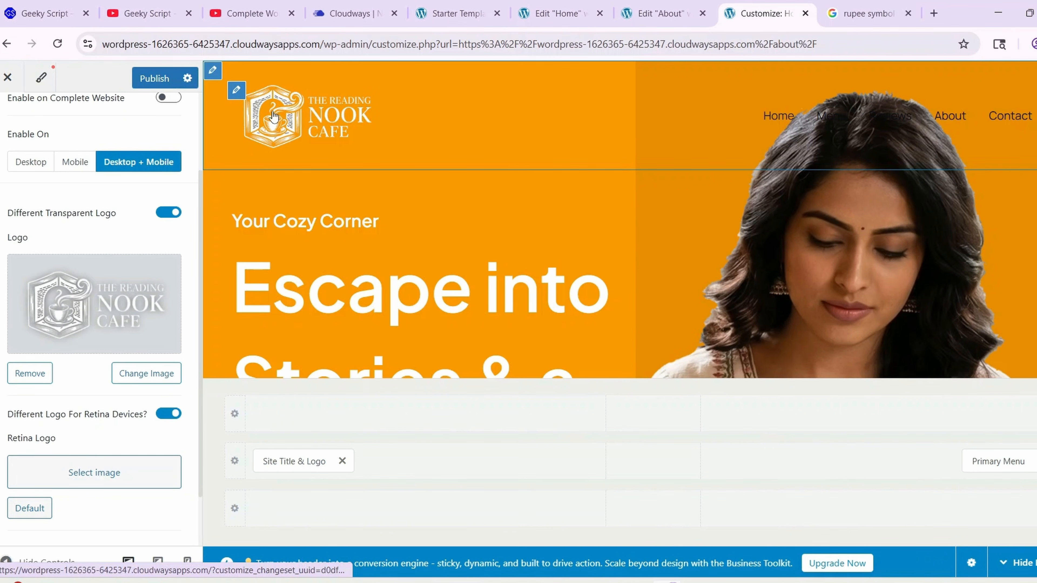
Set logo-1.png from the Media Library as the retina logo
scroll(359, 120, "down", 3)
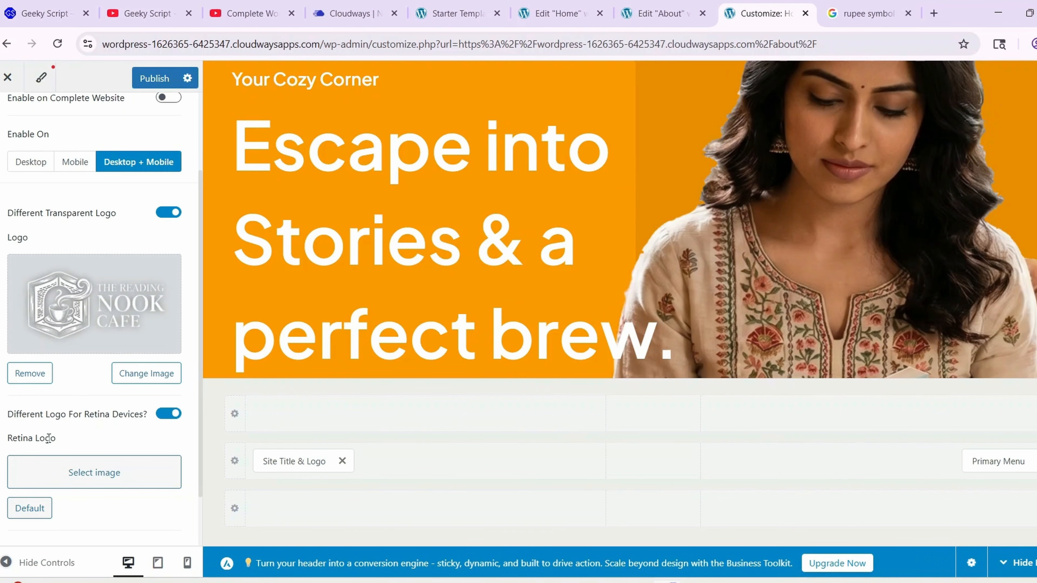
left_click(83, 477)
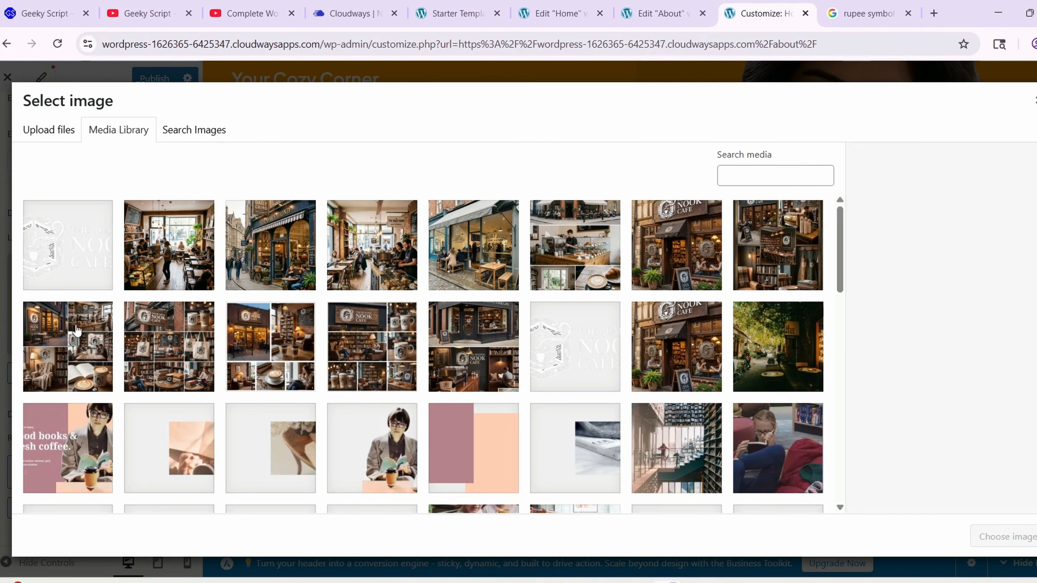
left_click(78, 261)
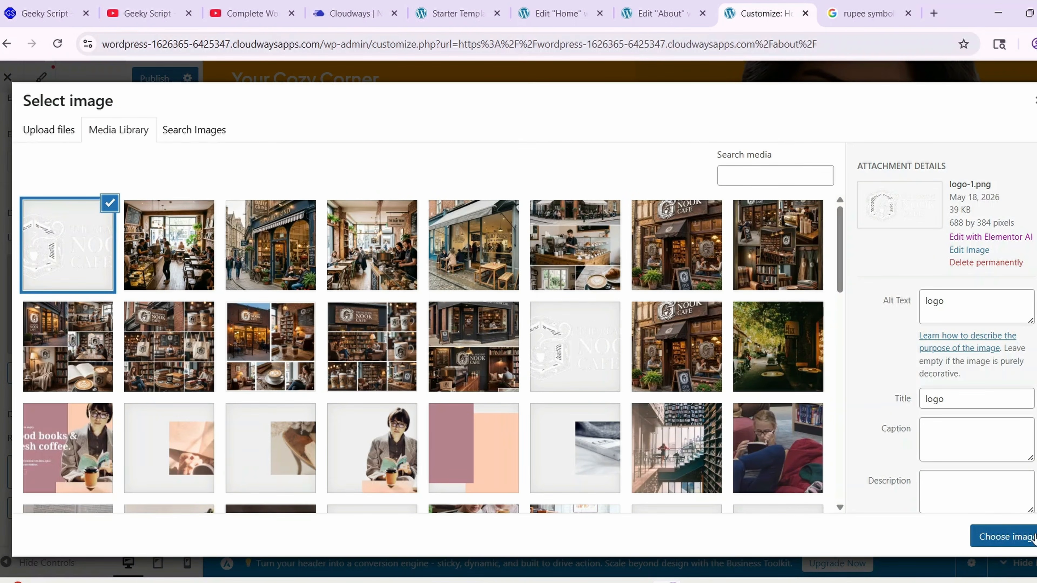
left_click(1004, 536)
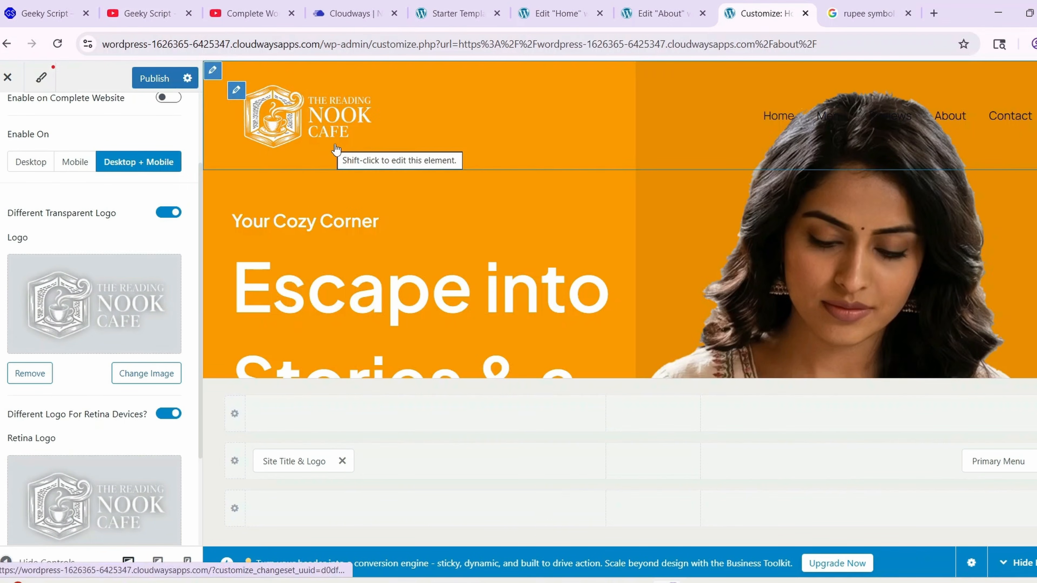
Check the header in mobile, tablet and desktop previews, then publish the logo changes
left_click(180, 570)
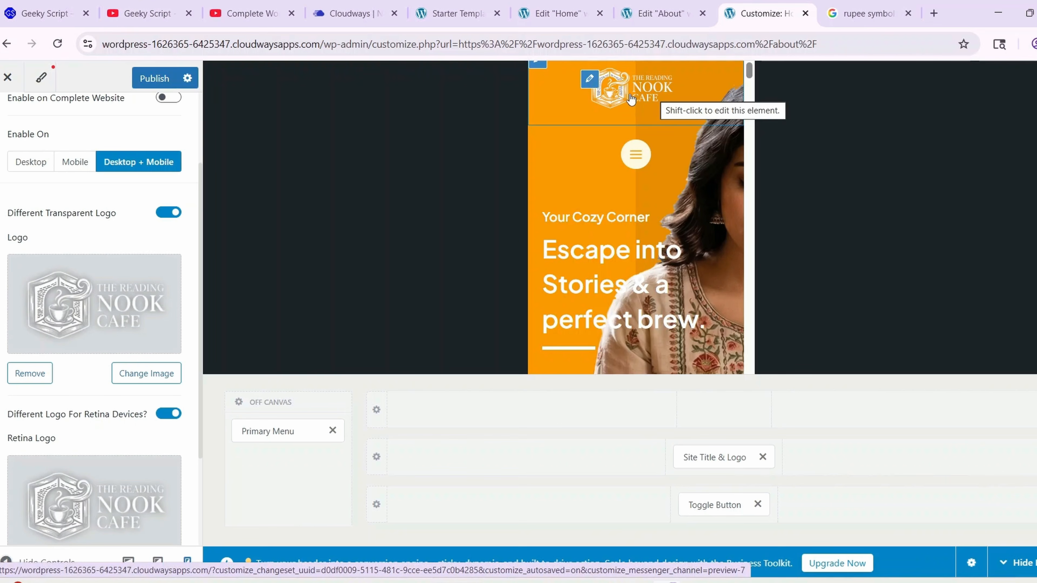
left_click(158, 563)
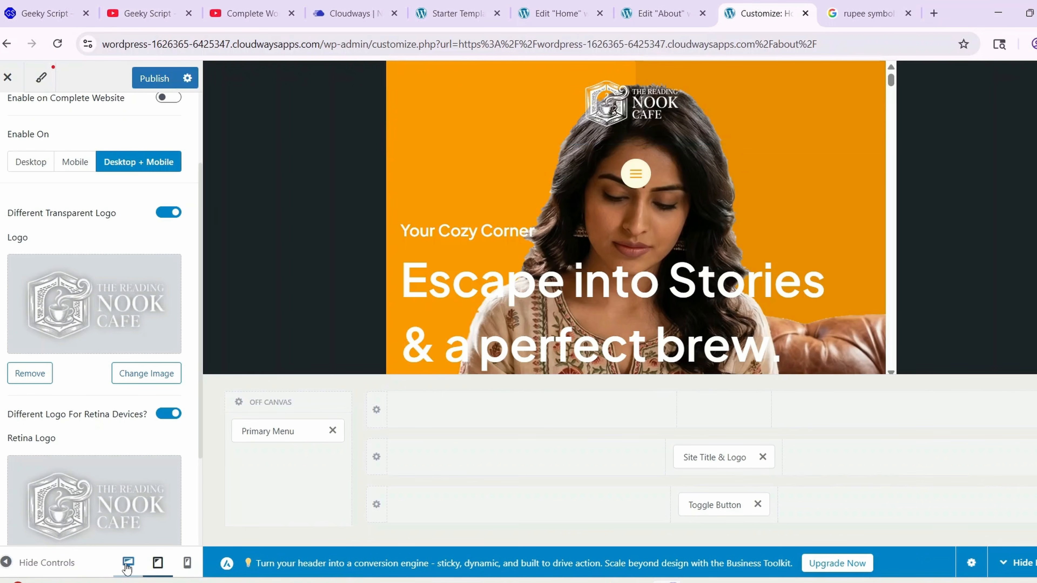
left_click(127, 564)
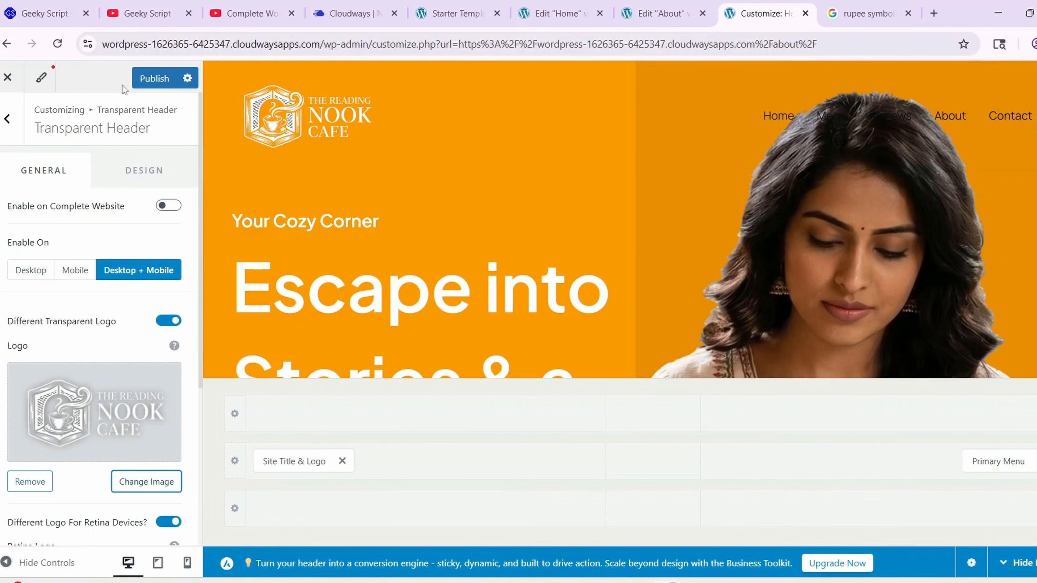
left_click(154, 80)
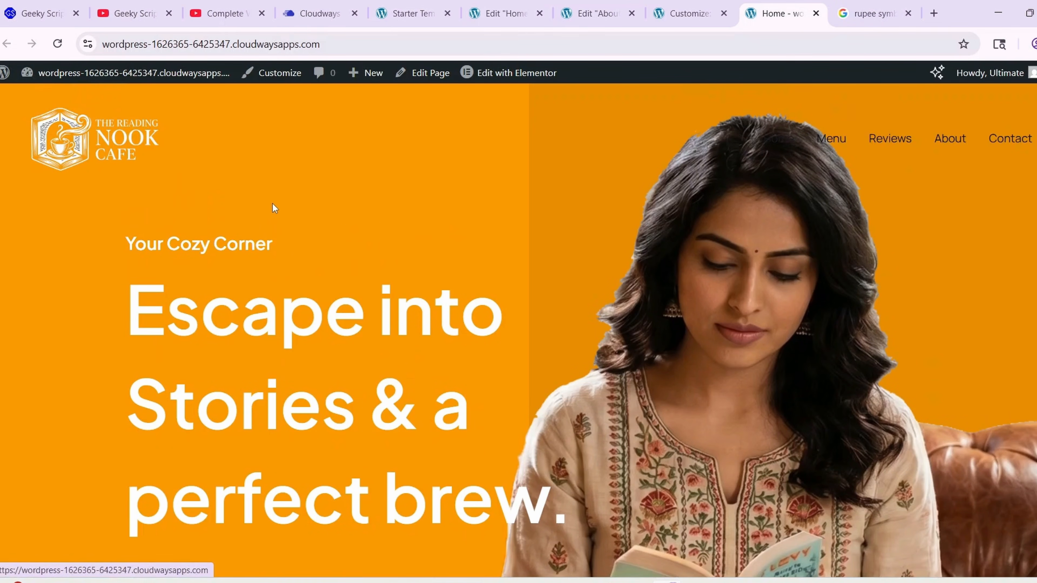
scroll(287, 225, "down", 20)
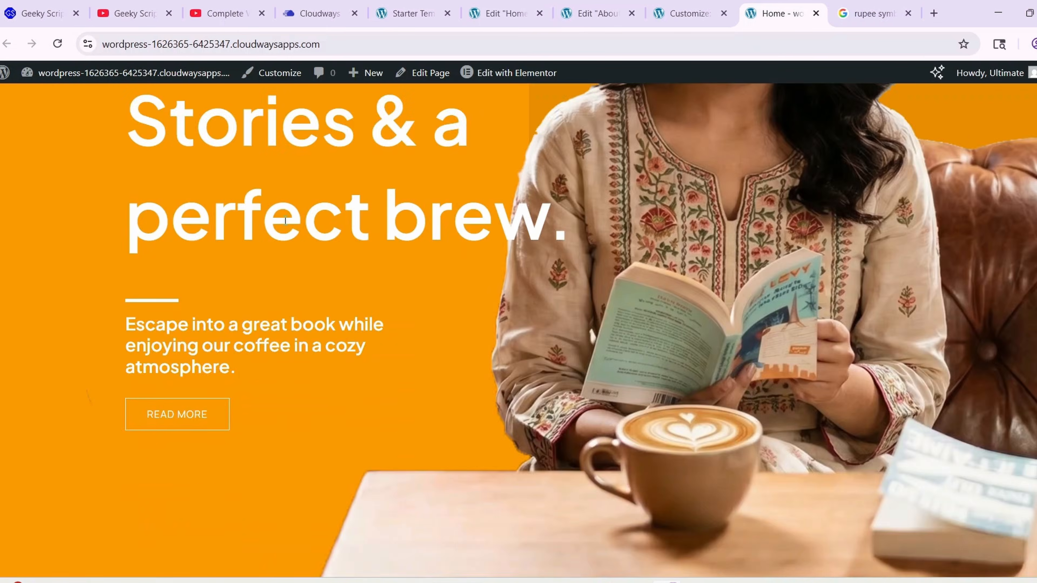
scroll(249, 220, "down", 20)
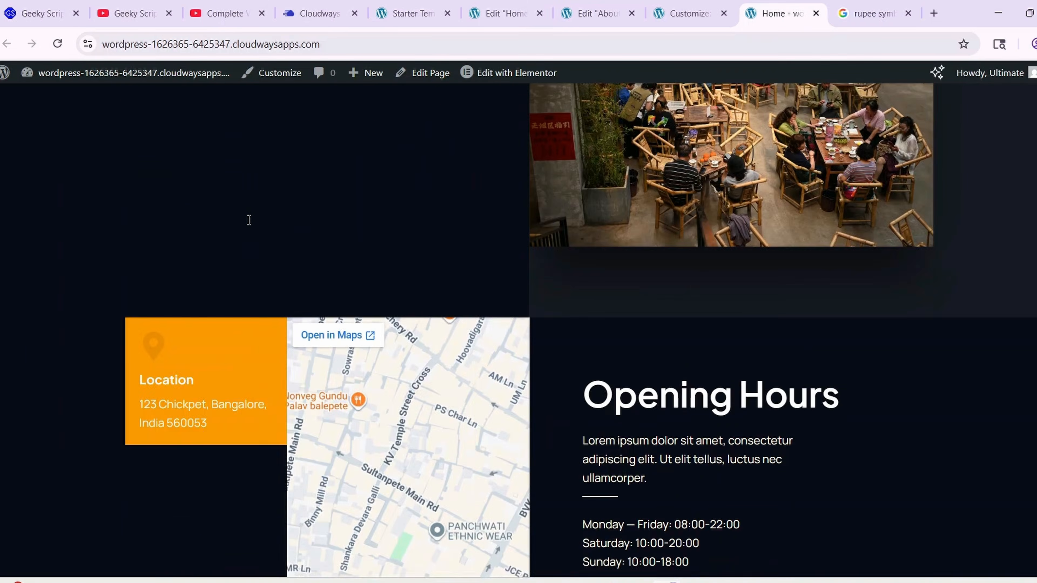
scroll(249, 220, "down", 15)
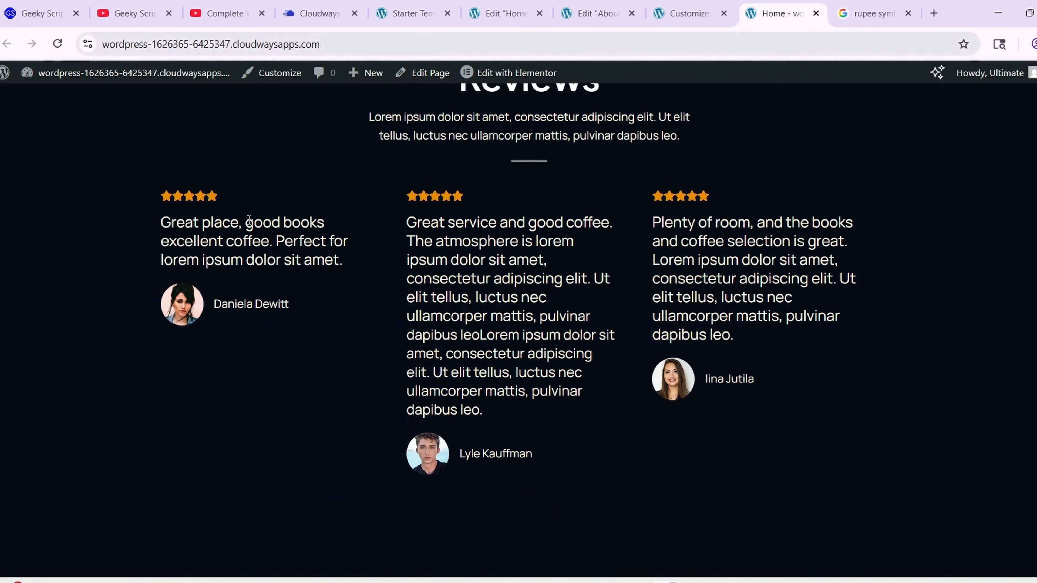
scroll(247, 222, "down", 8)
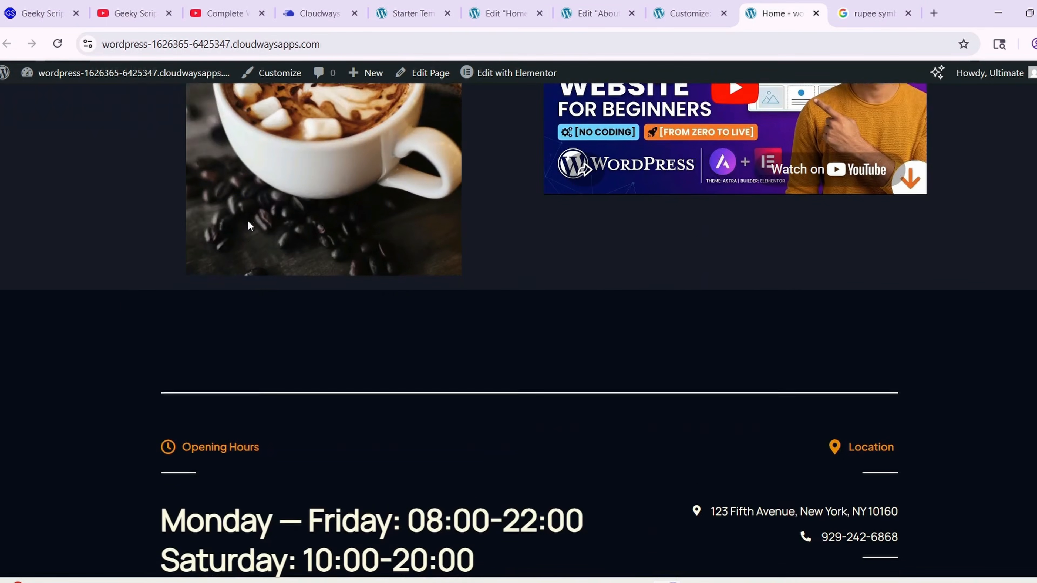
left_click_drag(693, 425, 931, 462)
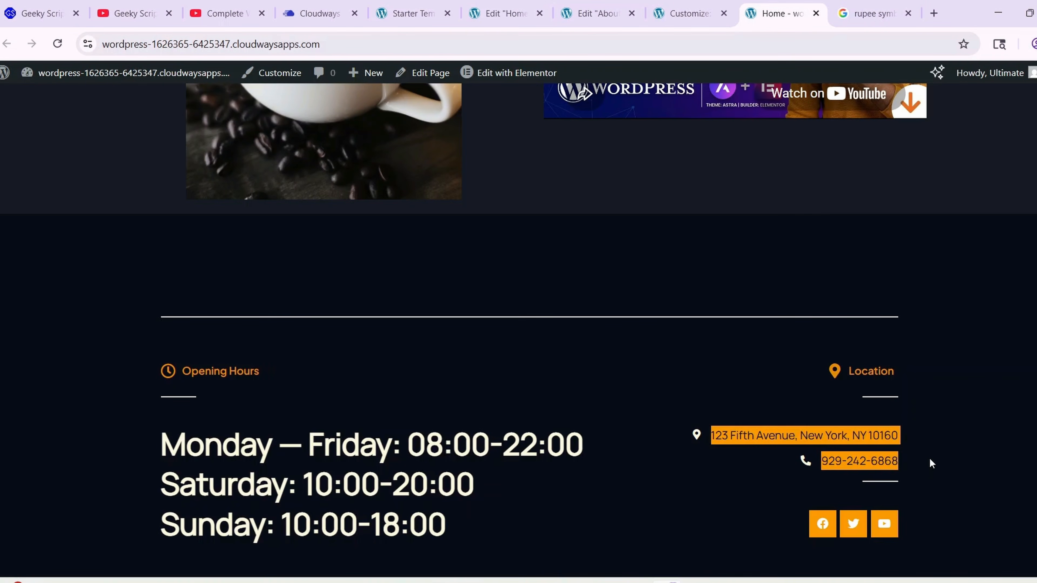
left_click(937, 466)
left_click_drag(810, 469, 986, 457)
left_click(985, 457)
left_click_drag(448, 428, 1004, 503)
left_click(991, 487)
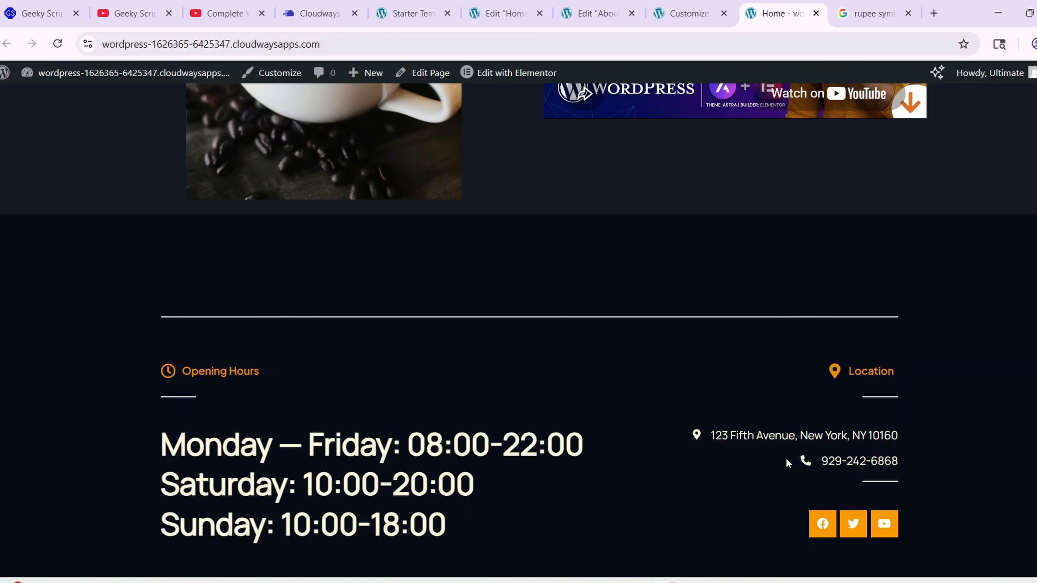
mouse_move(102, 96)
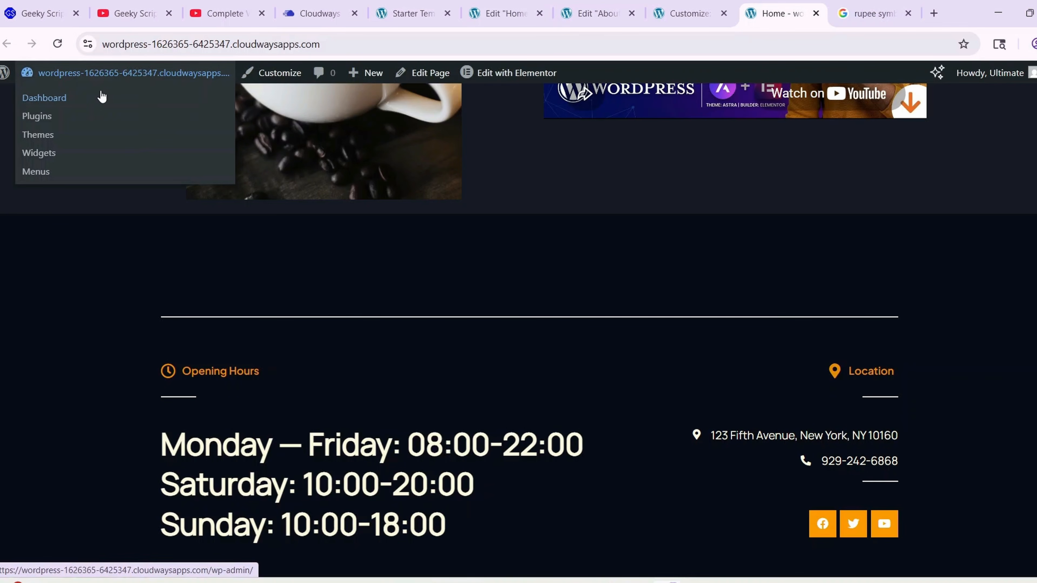
From the dashboard's UAE Header & Footer list, open the Footer template in Elementor
left_click(56, 106, "ctrl")
left_click(790, 4)
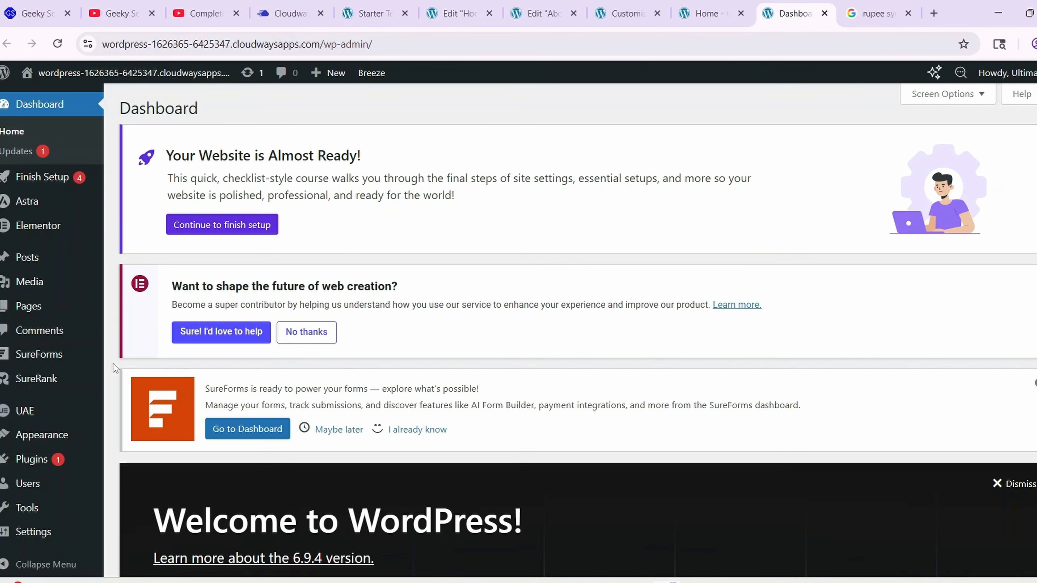
mouse_move(28, 411)
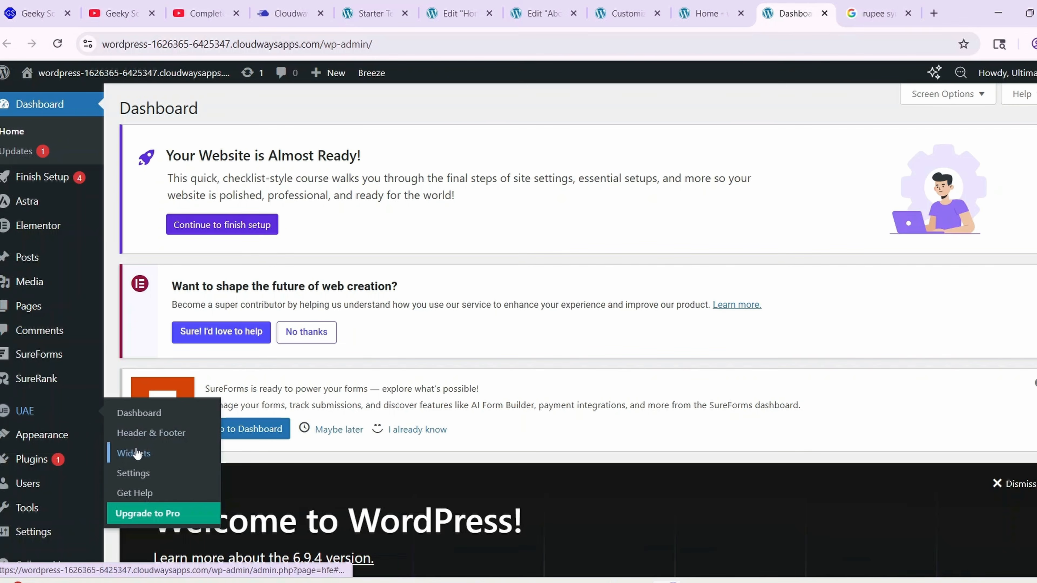
left_click(183, 435)
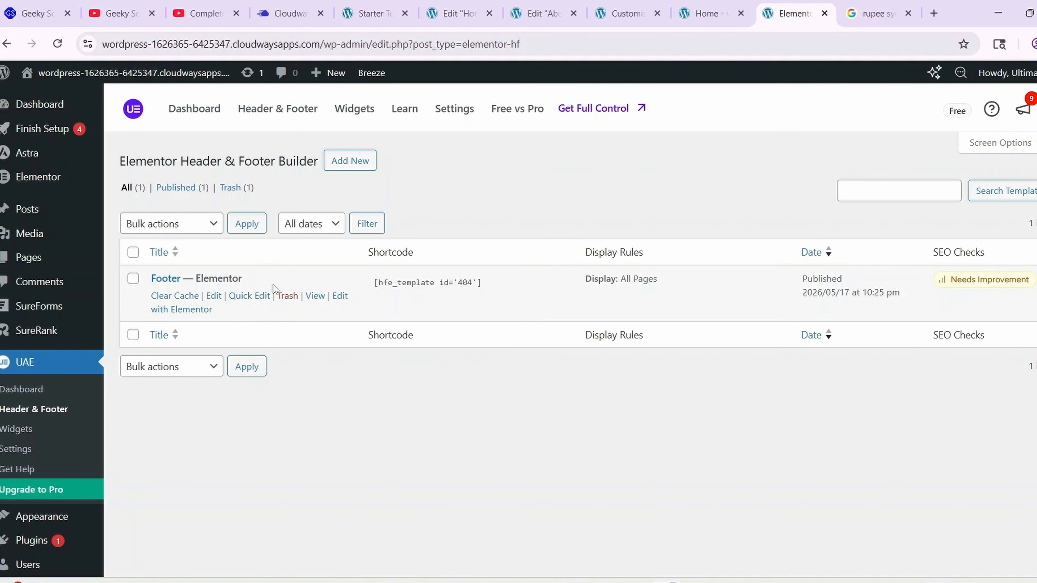
left_click(337, 299)
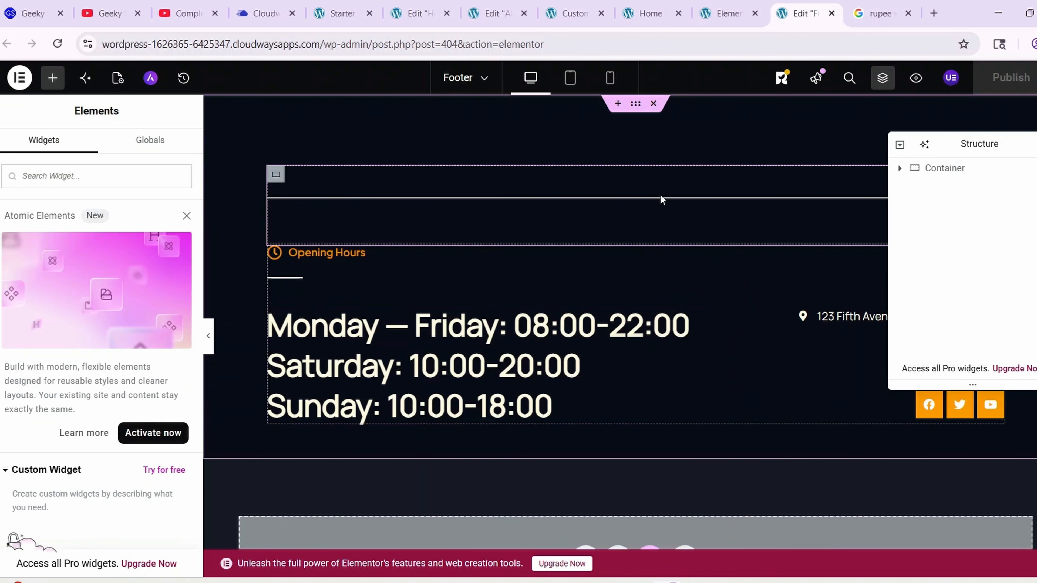
Edit the Monday — Friday opening time in the footer's hours list, entering 7
left_click(609, 334)
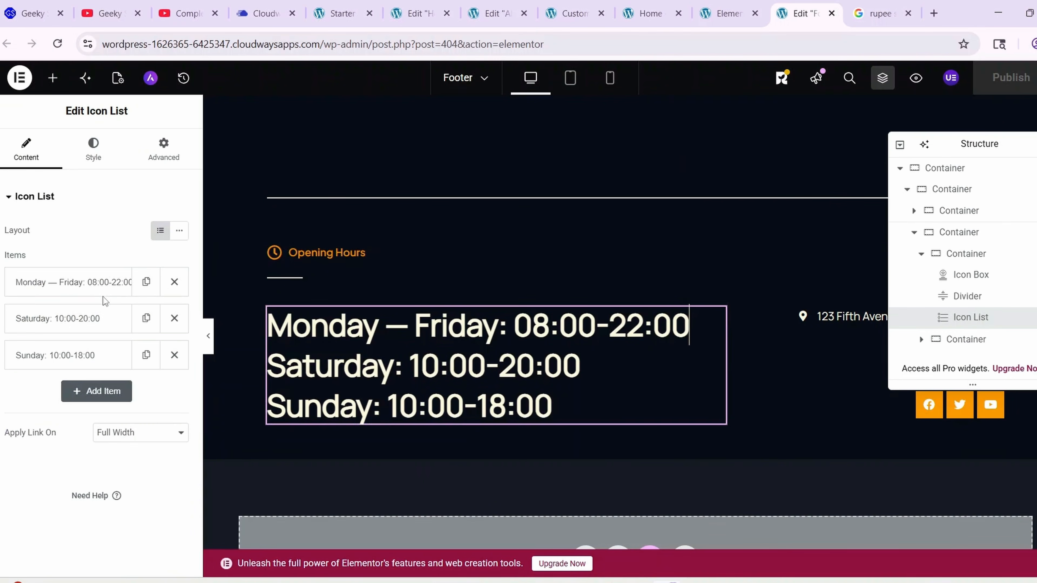
left_click(100, 286)
left_click(94, 335)
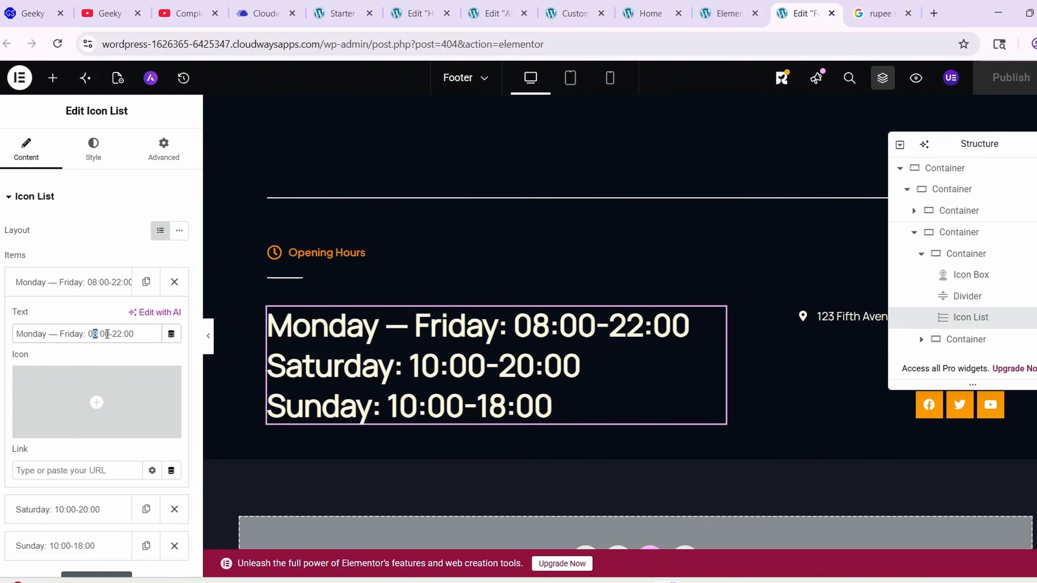
type("7")
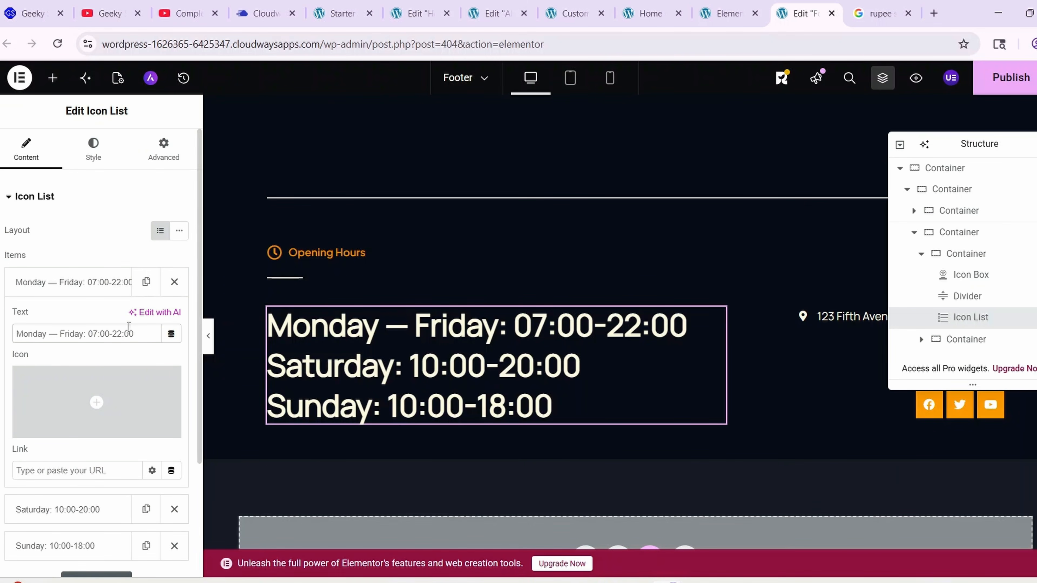
left_click(98, 286)
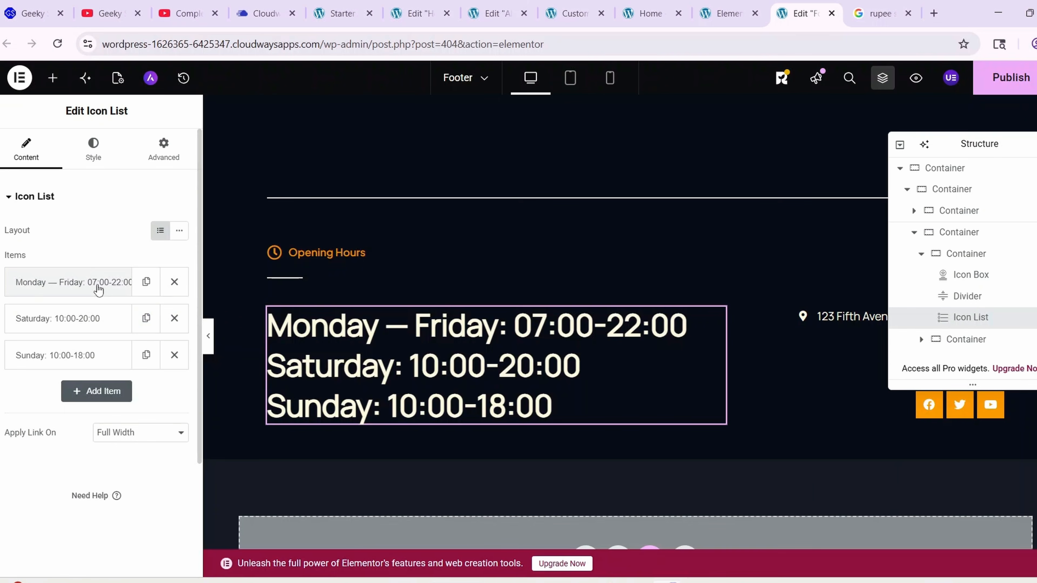
Change the Saturday and Sunday opening hours from 10 to 9
left_click(67, 325)
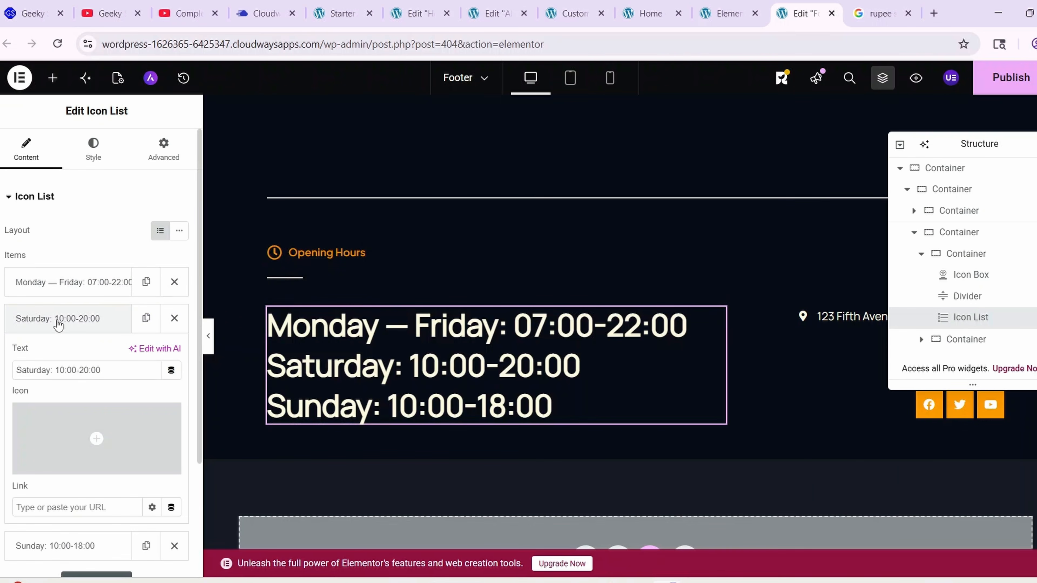
double_click(61, 370)
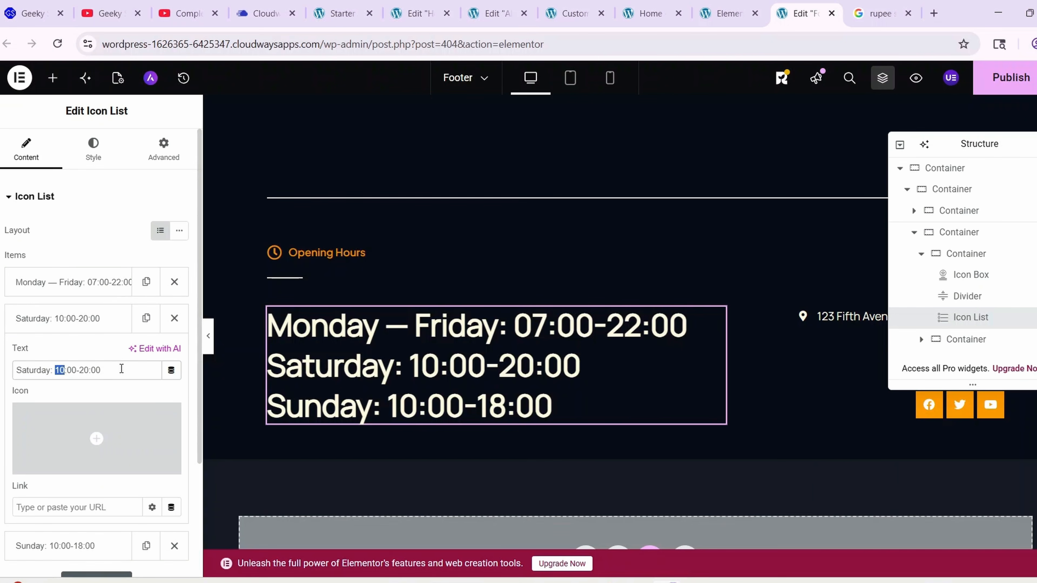
type("9")
left_click(75, 320)
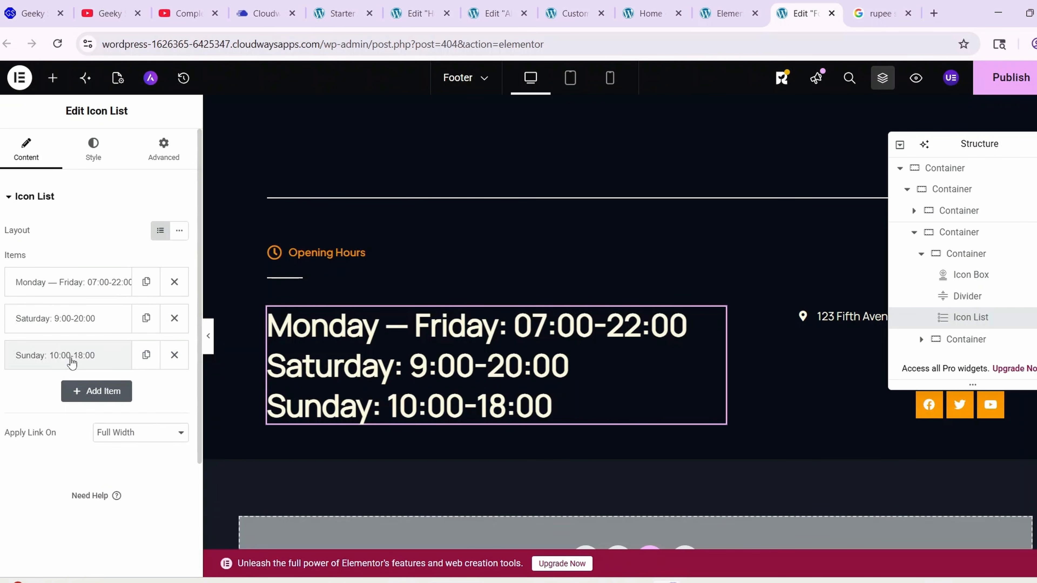
left_click(69, 358)
double_click(59, 409)
type("9:00-18:00")
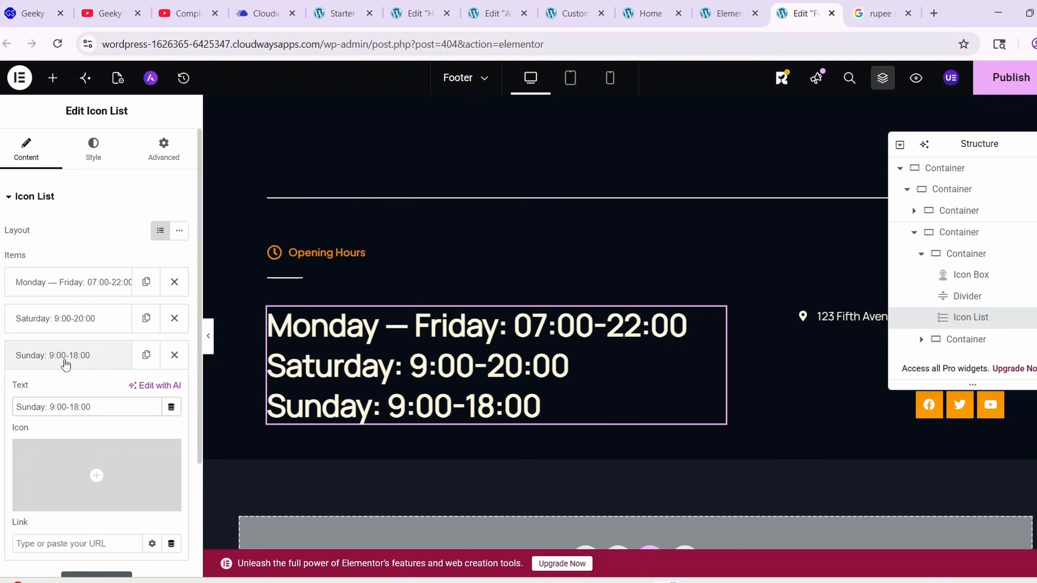
left_click(62, 360)
Select the footer's address and phone list, then view the live home page footer
left_click(821, 321)
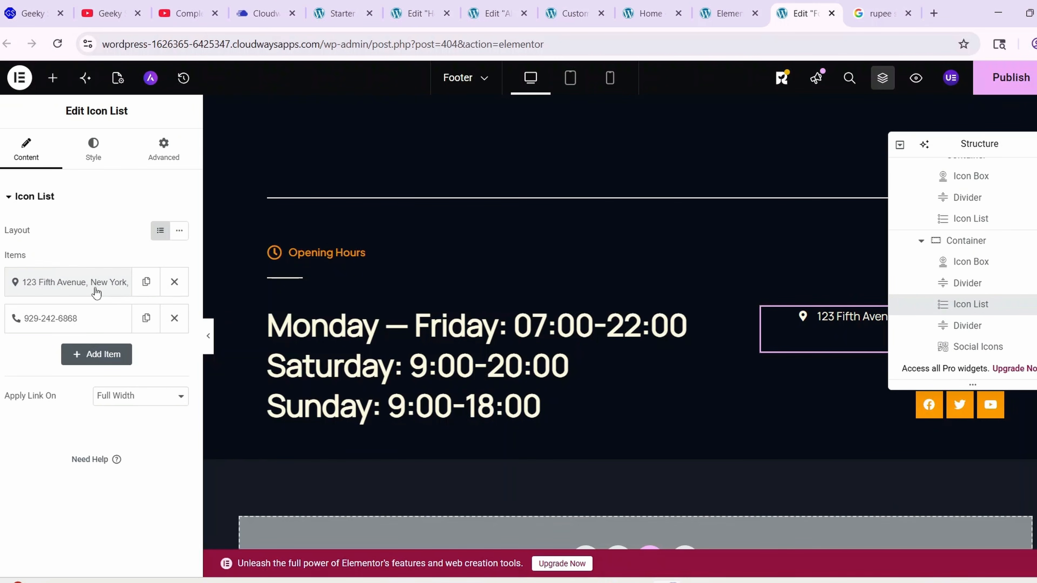
left_click(658, 5)
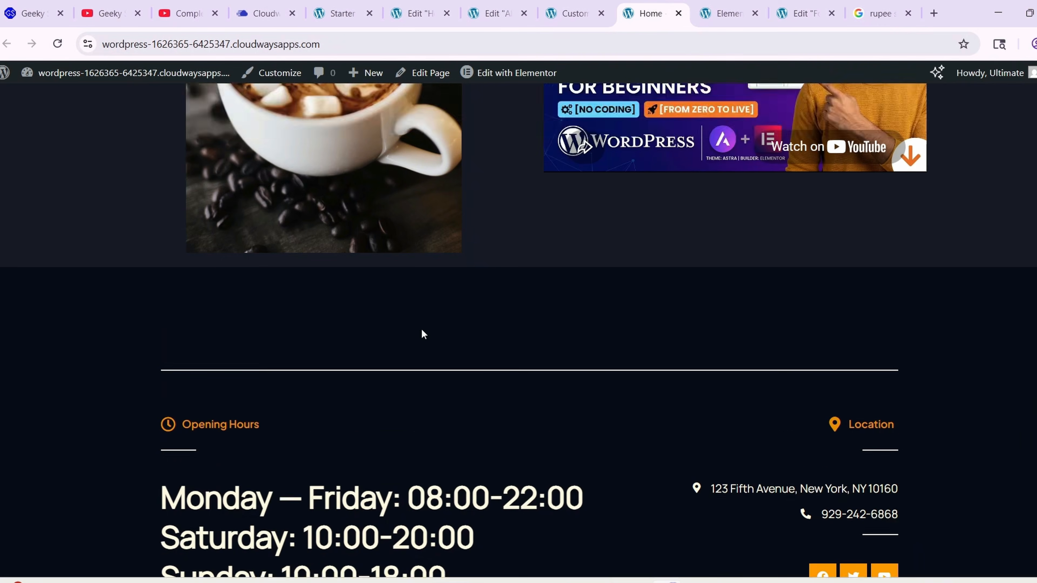
scroll(422, 331, "up", 20)
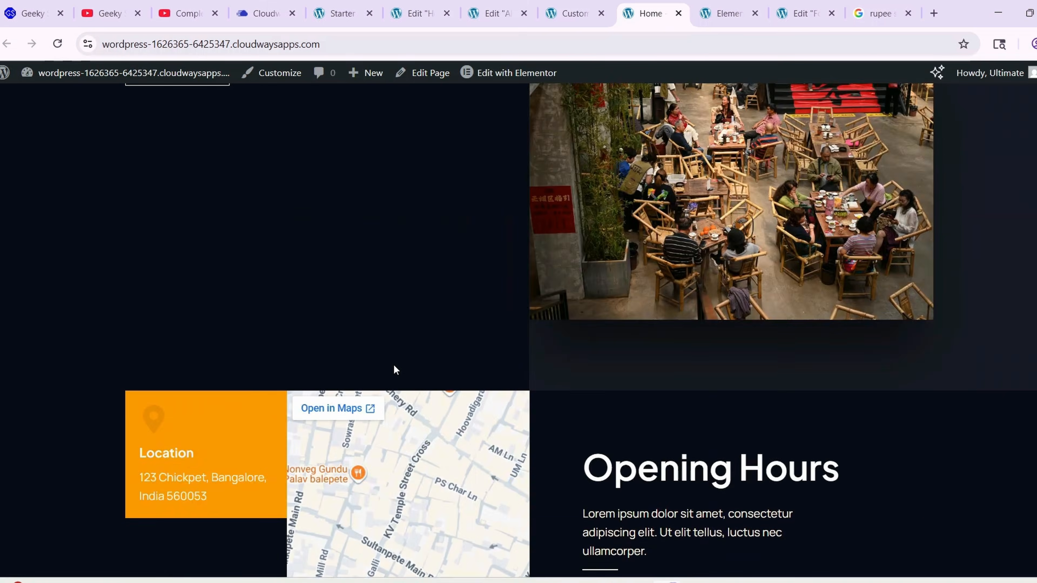
Copy the Bangalore address from the live Location section and paste it over the footer address
scroll(256, 371, "down", 3)
left_click_drag(227, 286, 133, 264)
key("ctrl+c")
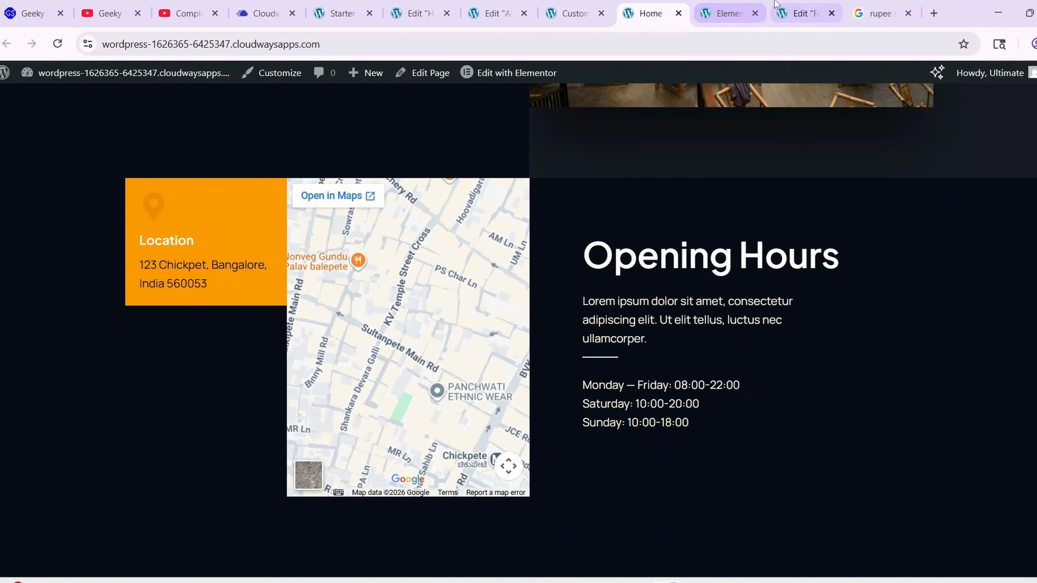
left_click(801, 13)
left_click(70, 282)
triple_click(75, 334)
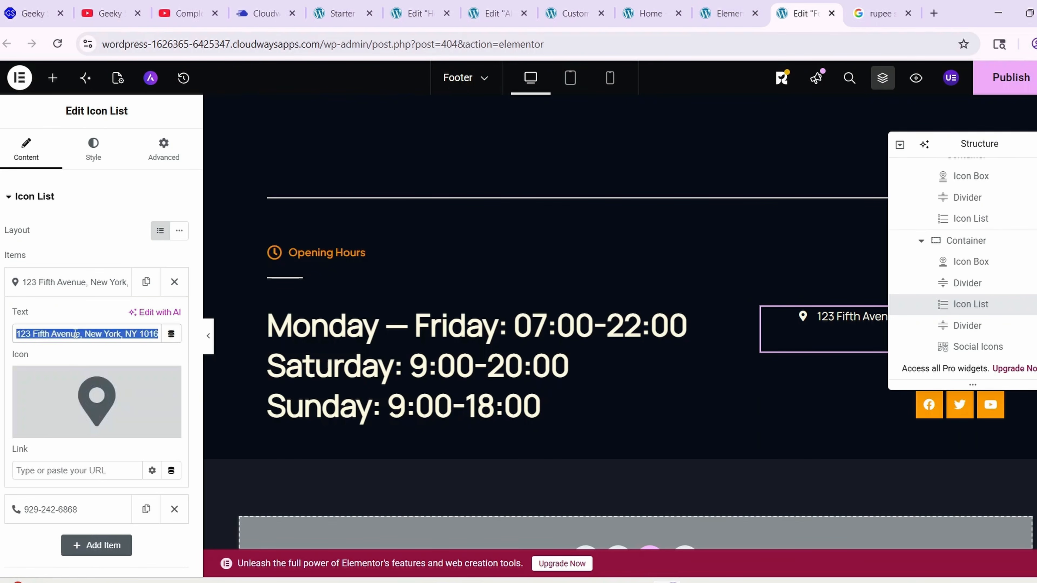
key("ctrl+v")
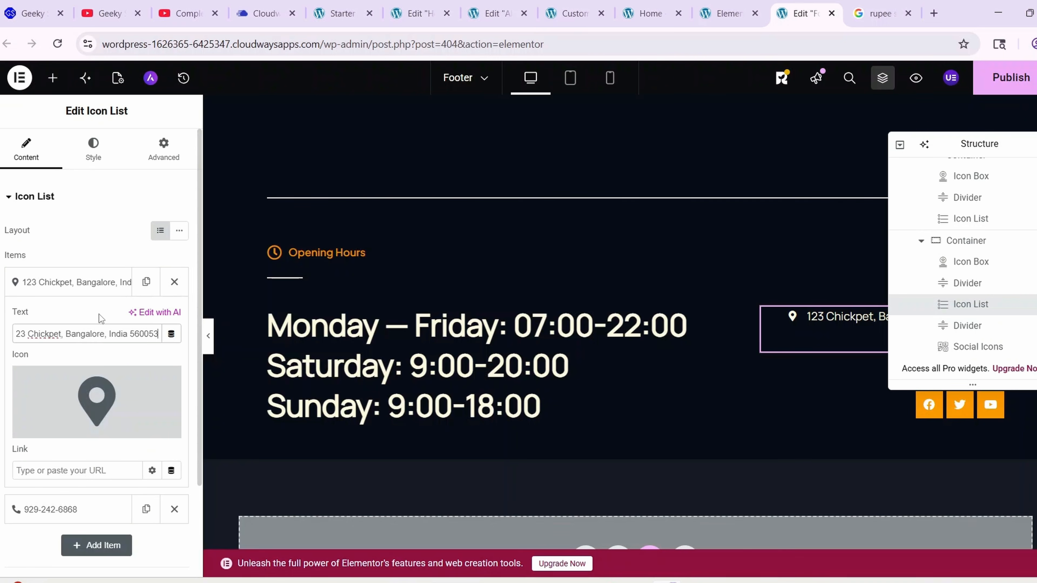
Inspect the footer phone number entry, leaving it unchanged, and select the Location heading
left_click_drag(942, 145, 548, 137)
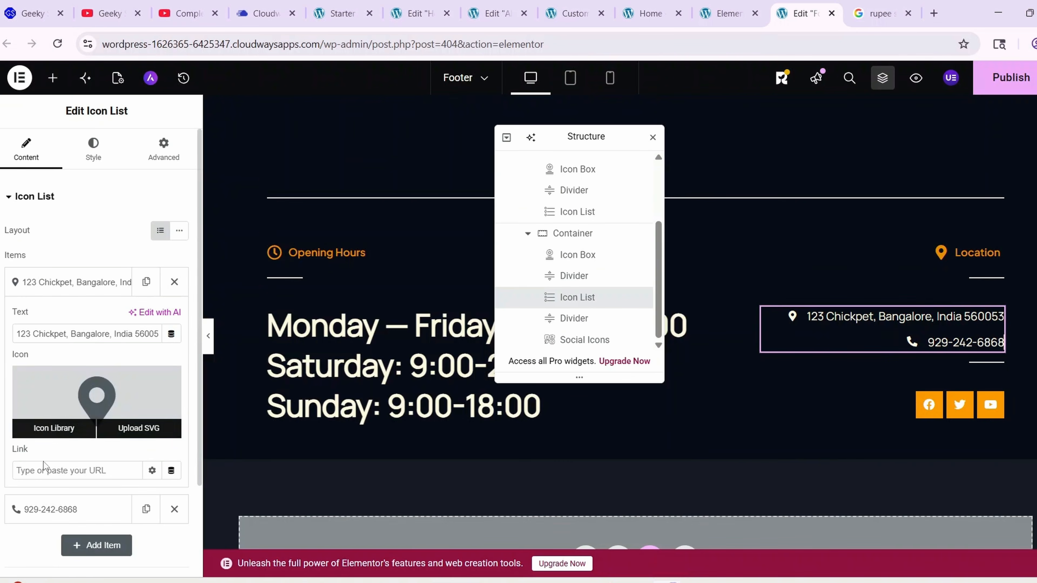
scroll(62, 449, "down", 2)
left_click(64, 444)
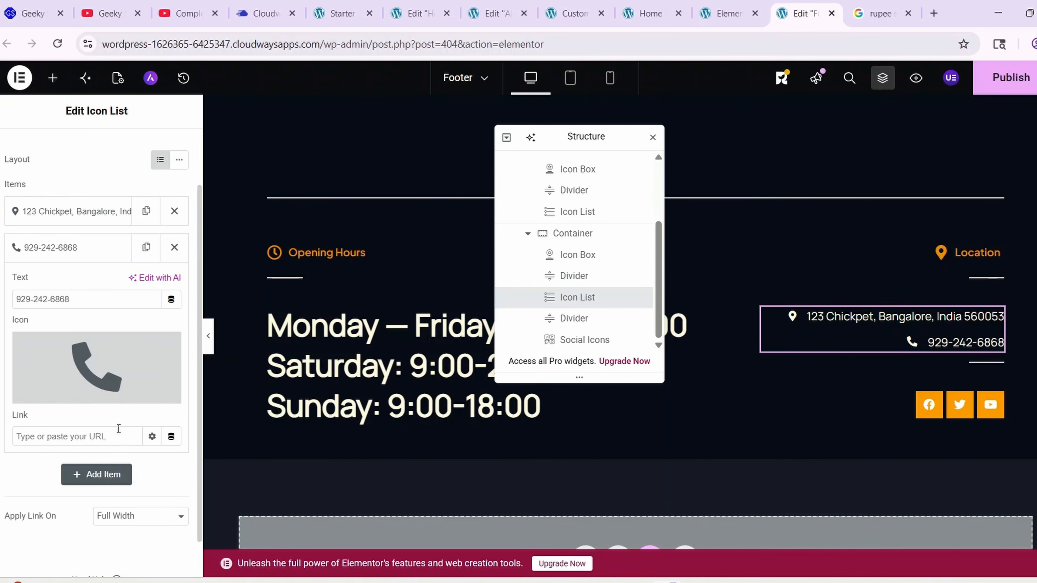
triple_click(108, 303)
left_click(96, 284)
left_click(978, 253)
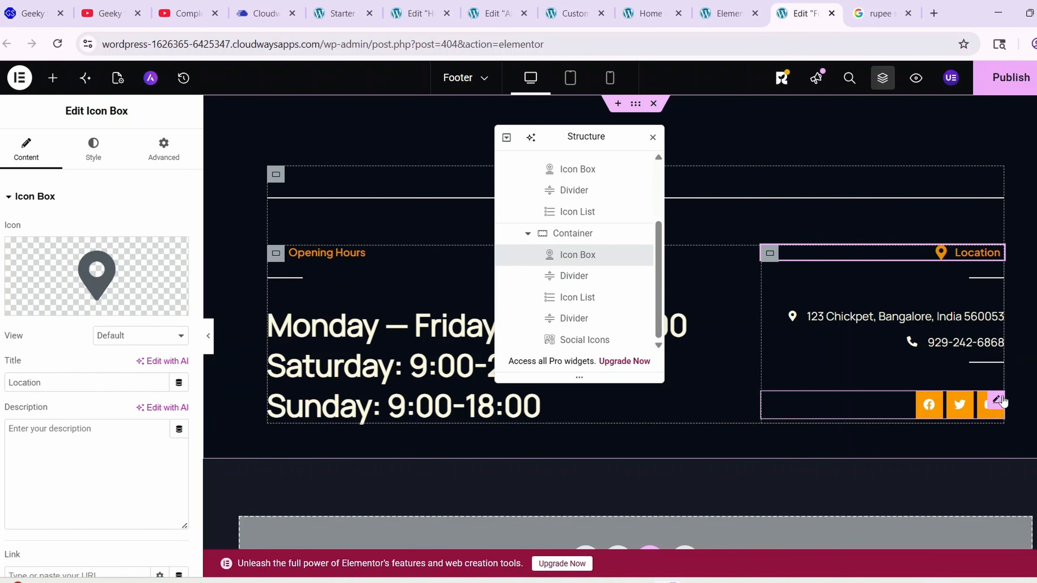
Duplicate the YouTube social icon and change the copy's icon to Threads
left_click(997, 401)
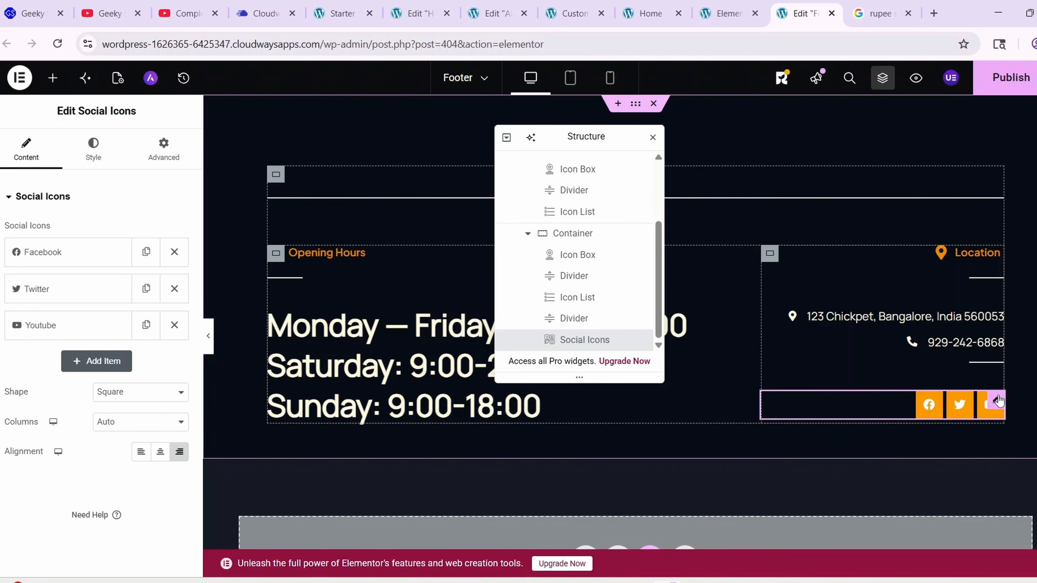
left_click(58, 259)
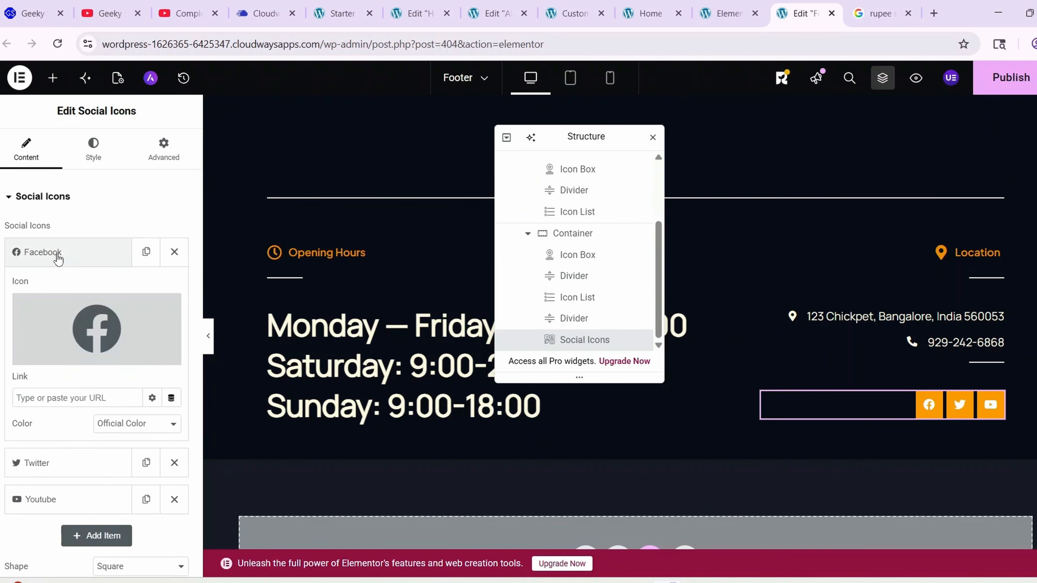
left_click(44, 258)
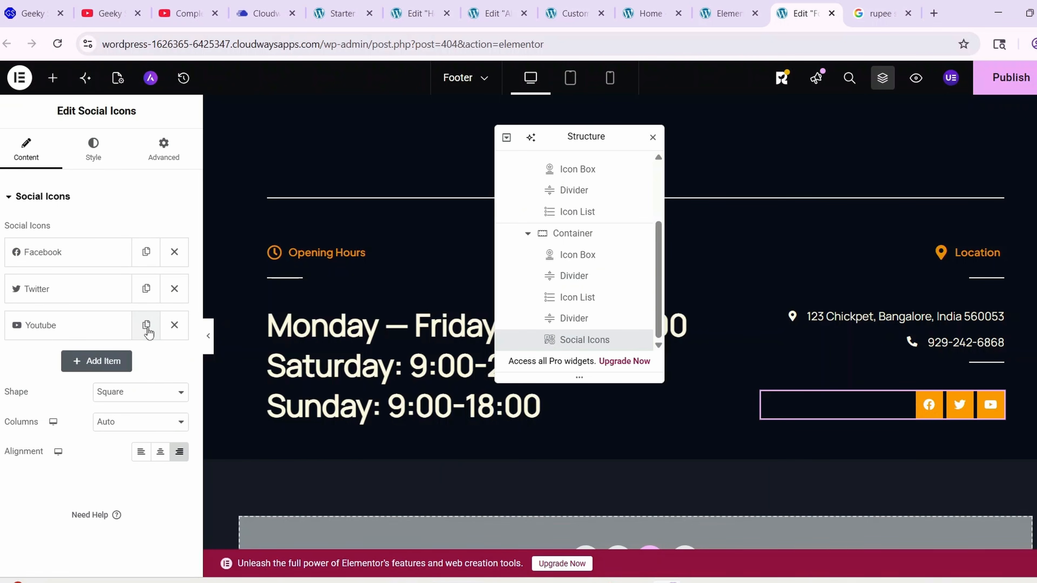
left_click(147, 327)
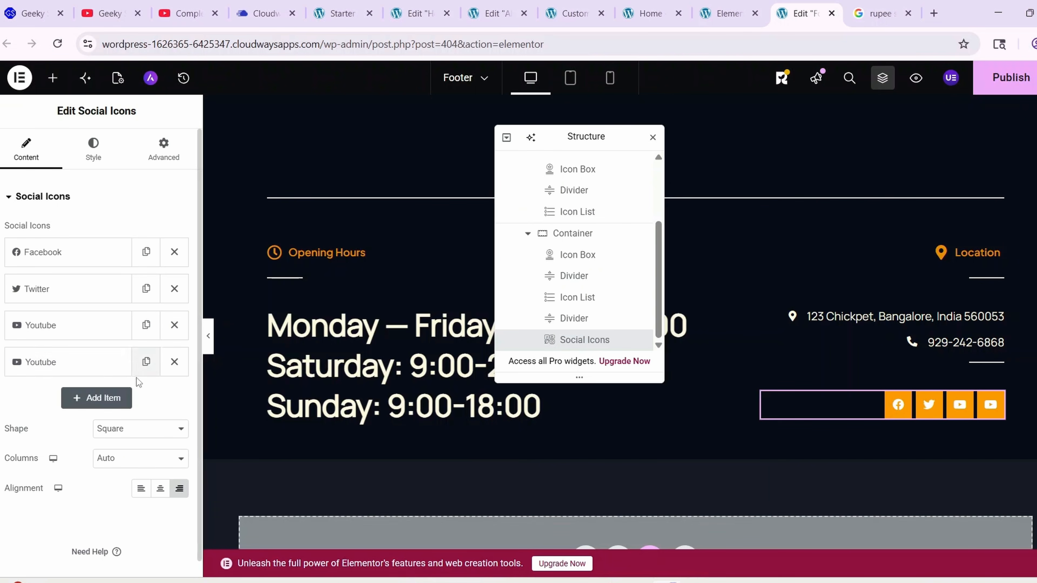
left_click(59, 364)
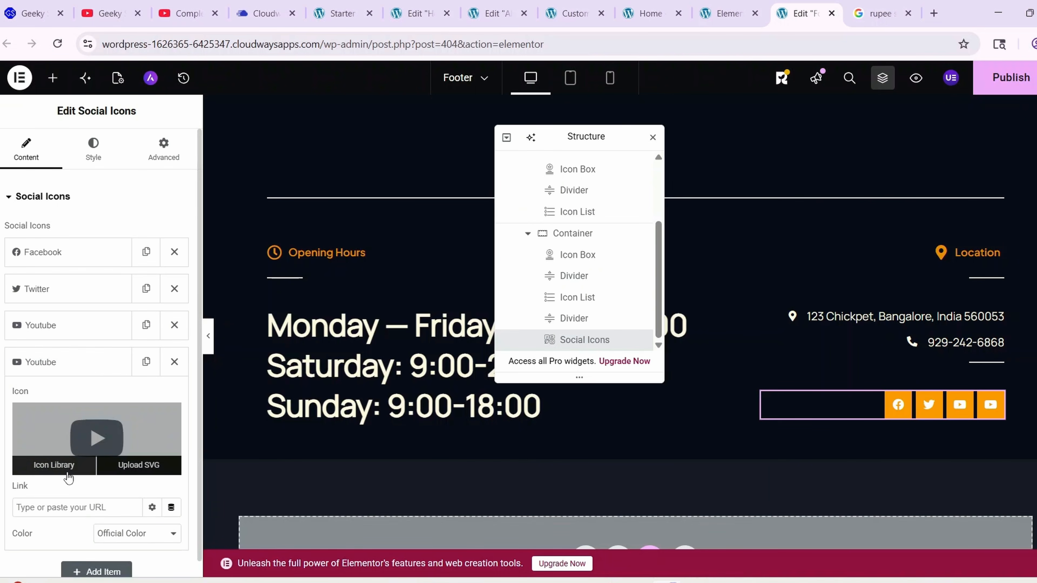
left_click(68, 471)
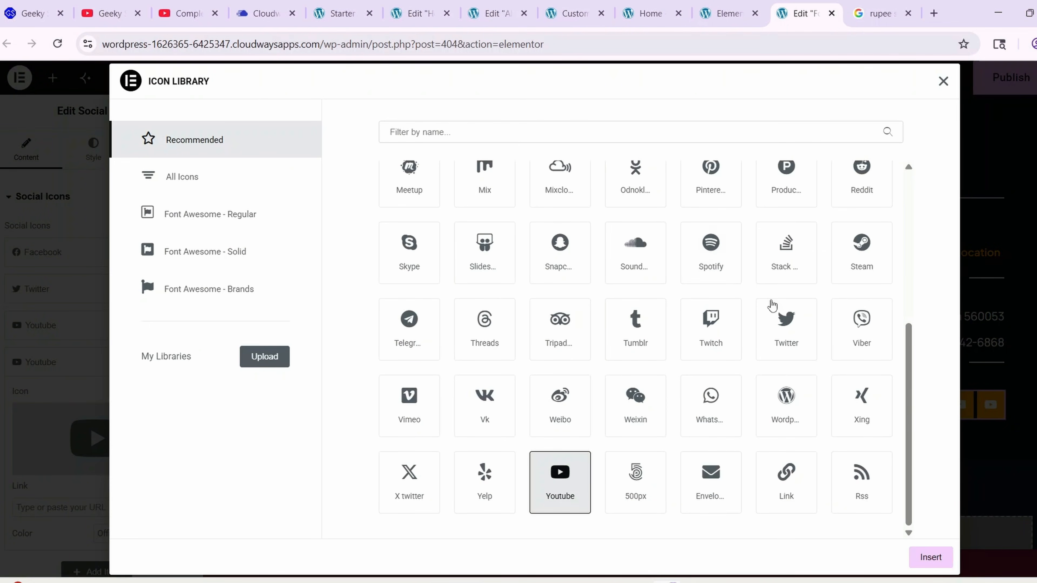
left_click(479, 329)
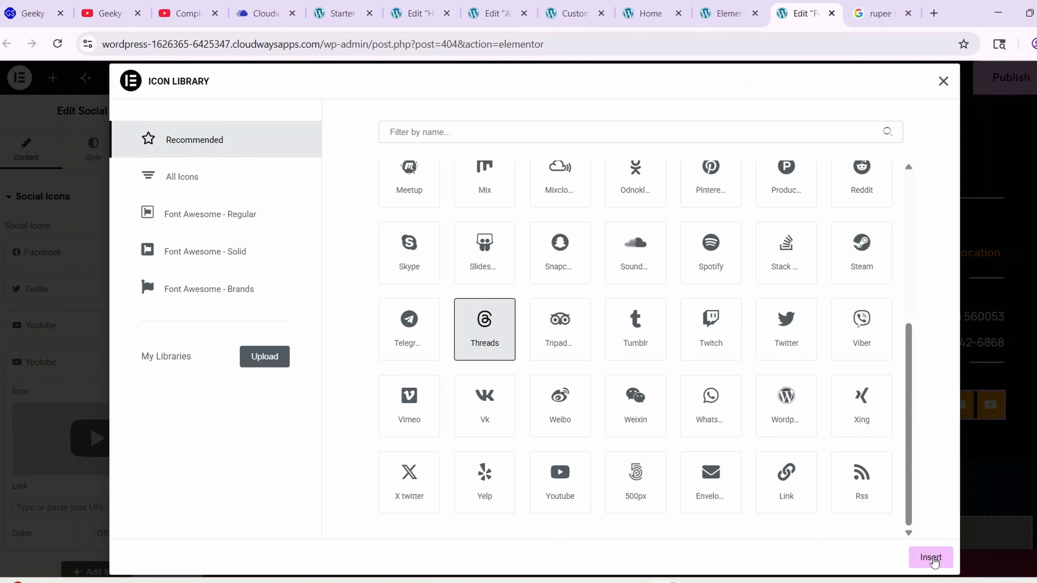
left_click(933, 558)
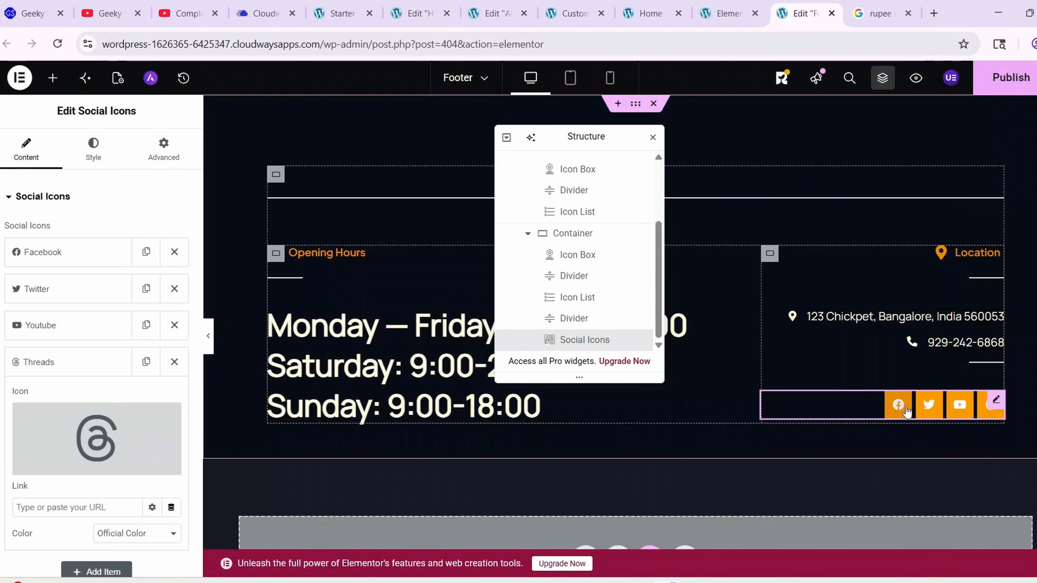
scroll(97, 368, "down", 1)
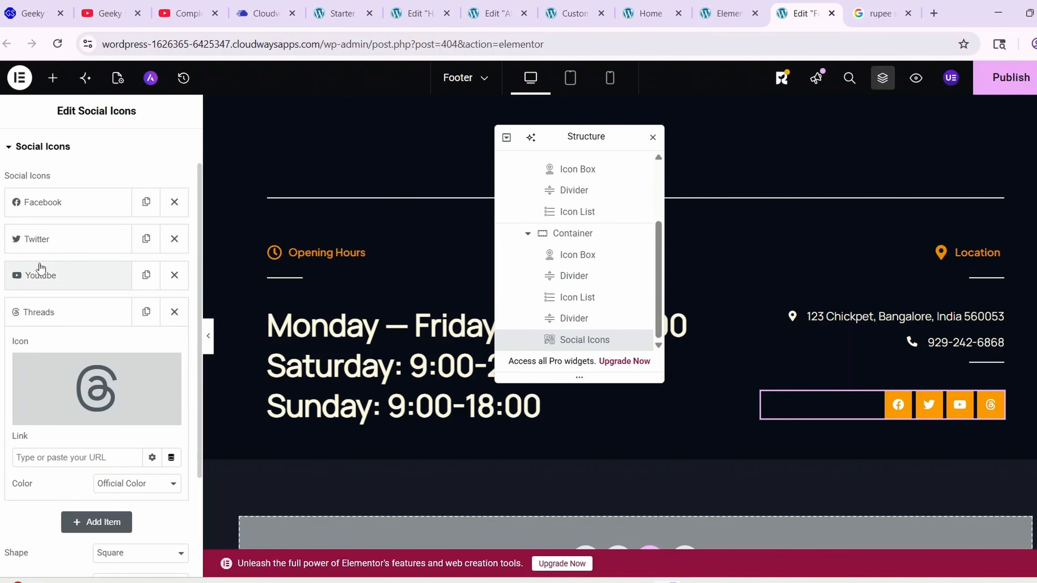
left_click(37, 273)
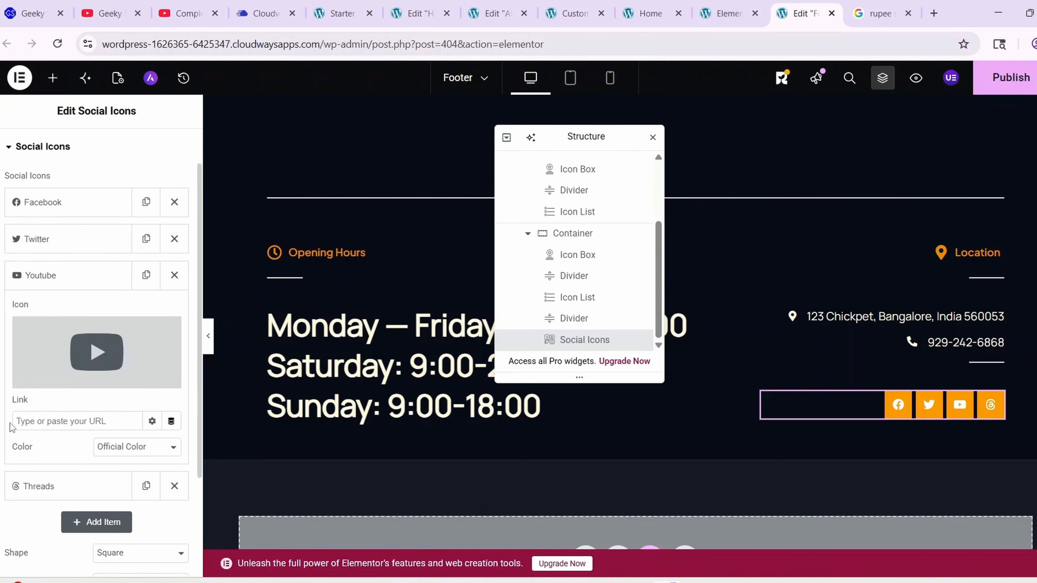
Copy the YouTube channel's Videos page address and paste it as the footer's YouTube link
left_click(196, 4)
left_click(107, 13)
left_click(287, 47)
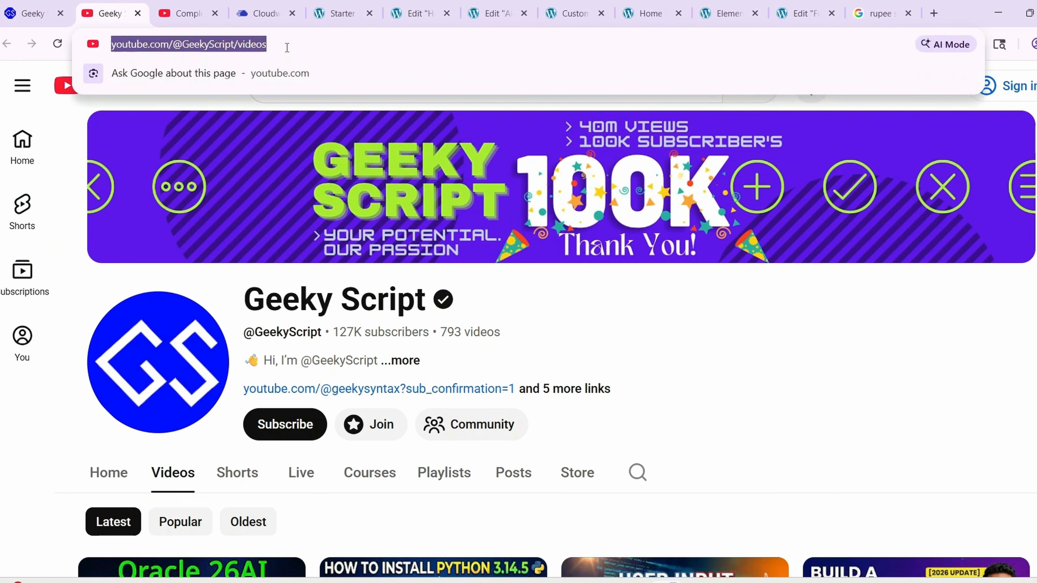
left_click(729, 13)
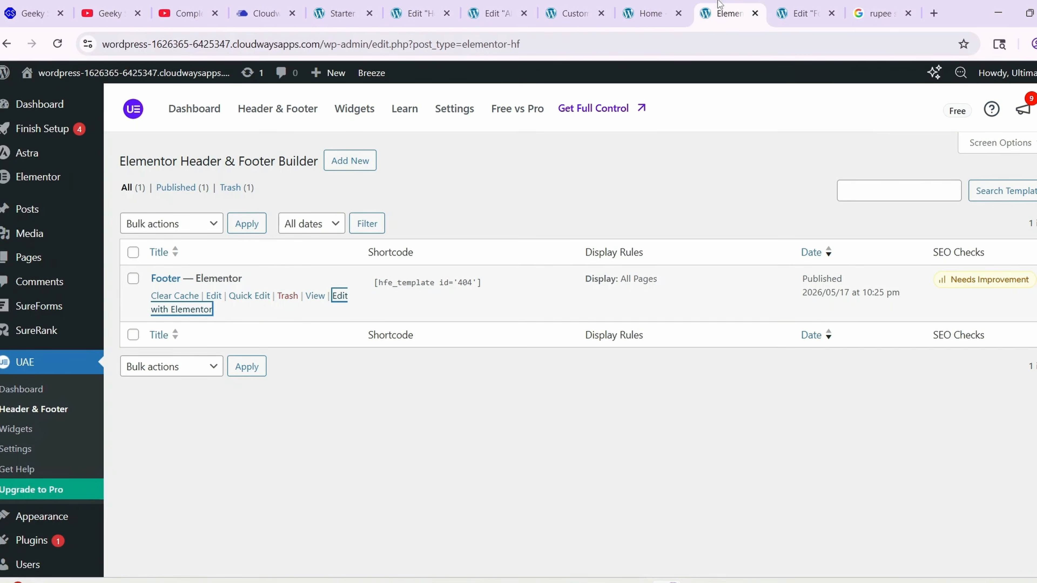
left_click(800, 13)
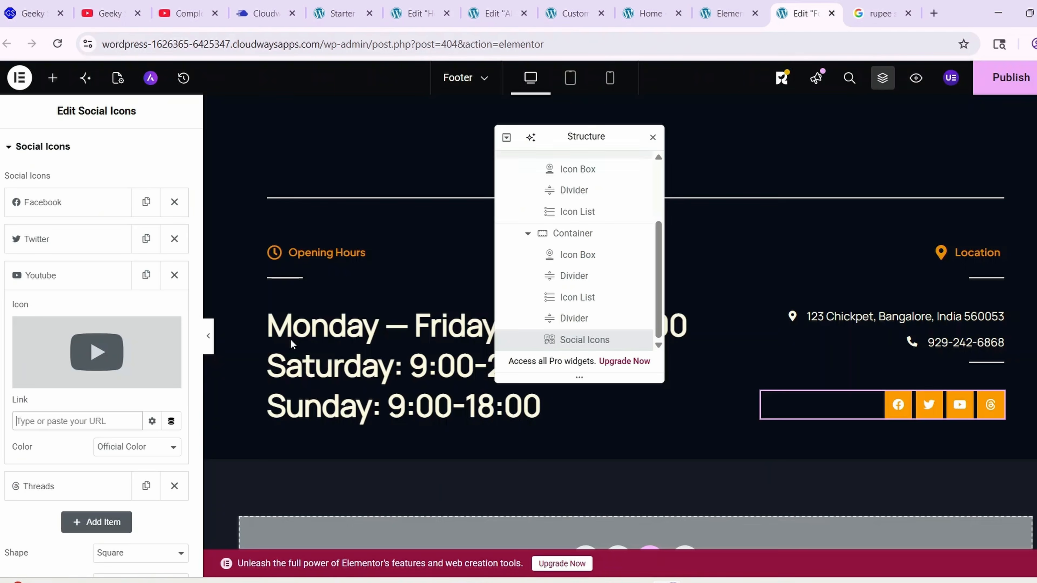
left_click(85, 419)
key("ctrl+v")
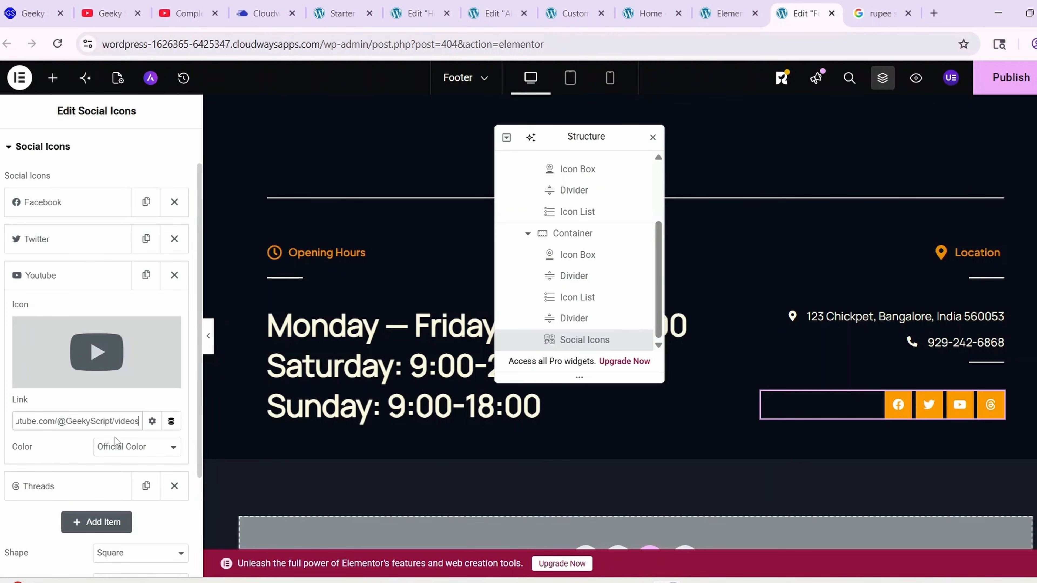
left_click(76, 277)
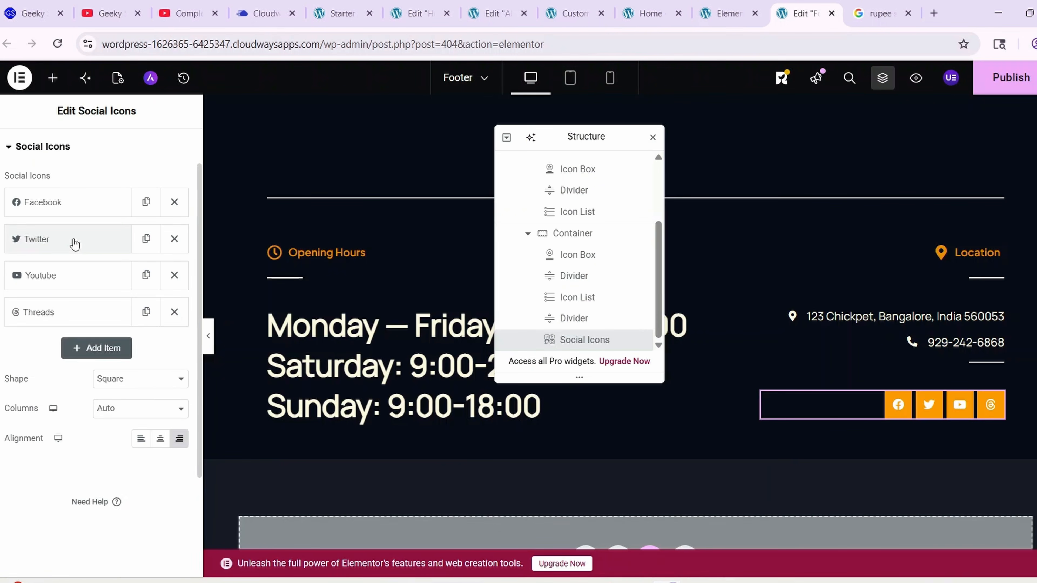
Review the link fields of the Twitter, Facebook and Threads social icons
left_click(72, 240)
left_click(30, 385)
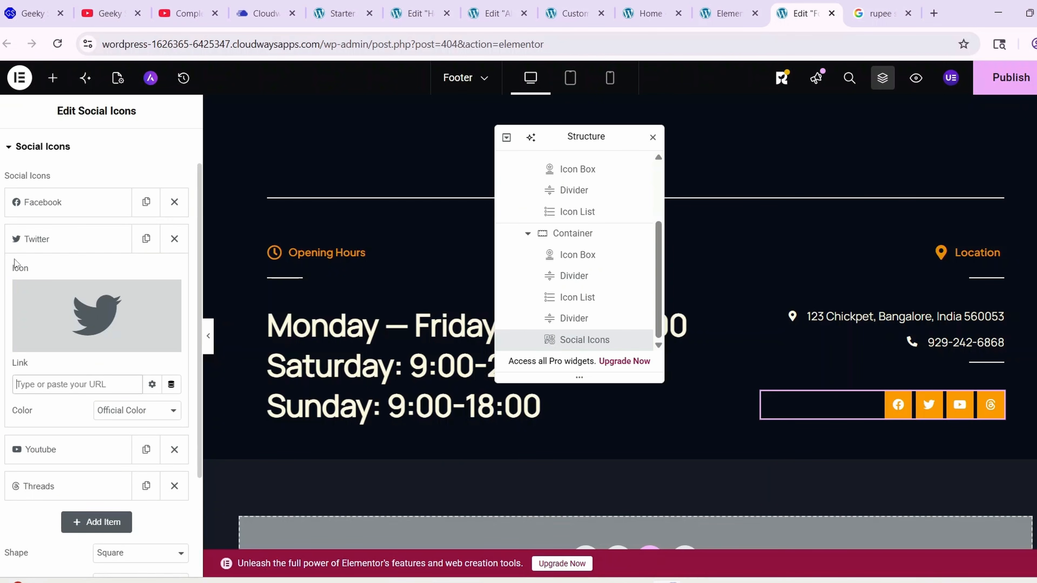
left_click(30, 237)
left_click(67, 218)
left_click(43, 346)
left_click(66, 203)
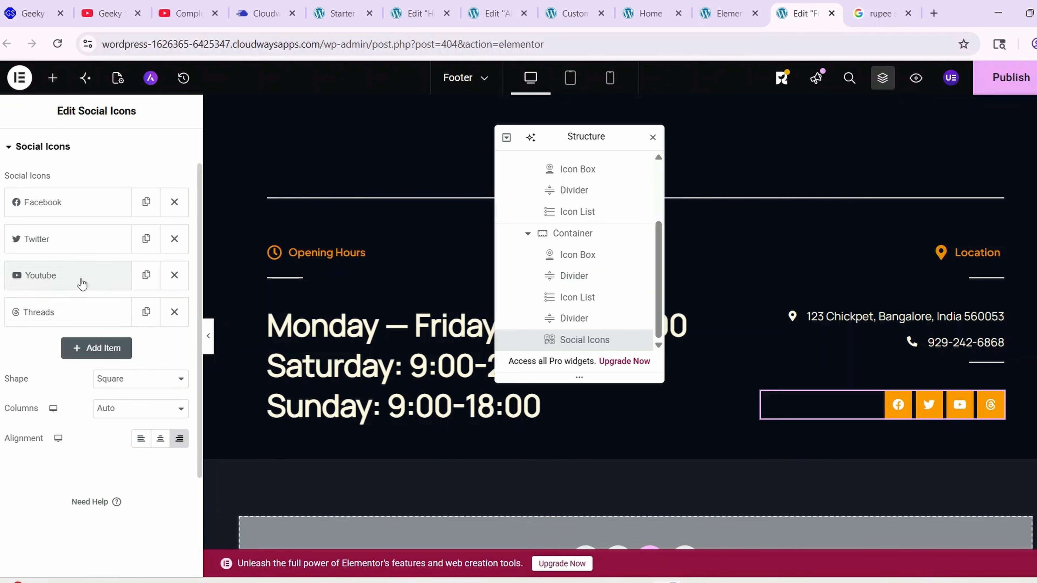
left_click(51, 310)
left_click(25, 455)
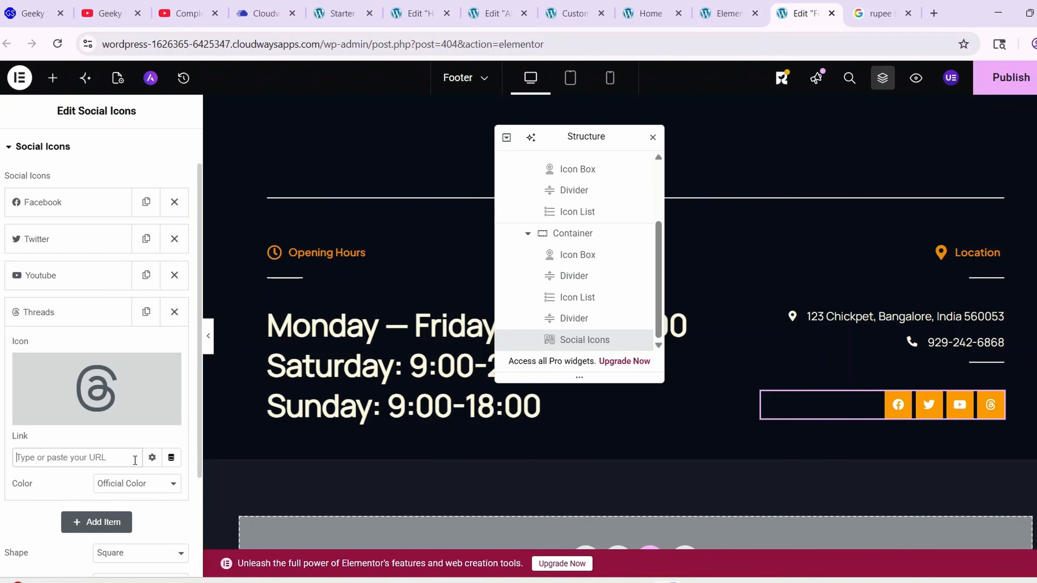
Check the Youtube icon's link URL and publish the footer
left_click(63, 287)
left_click(60, 282)
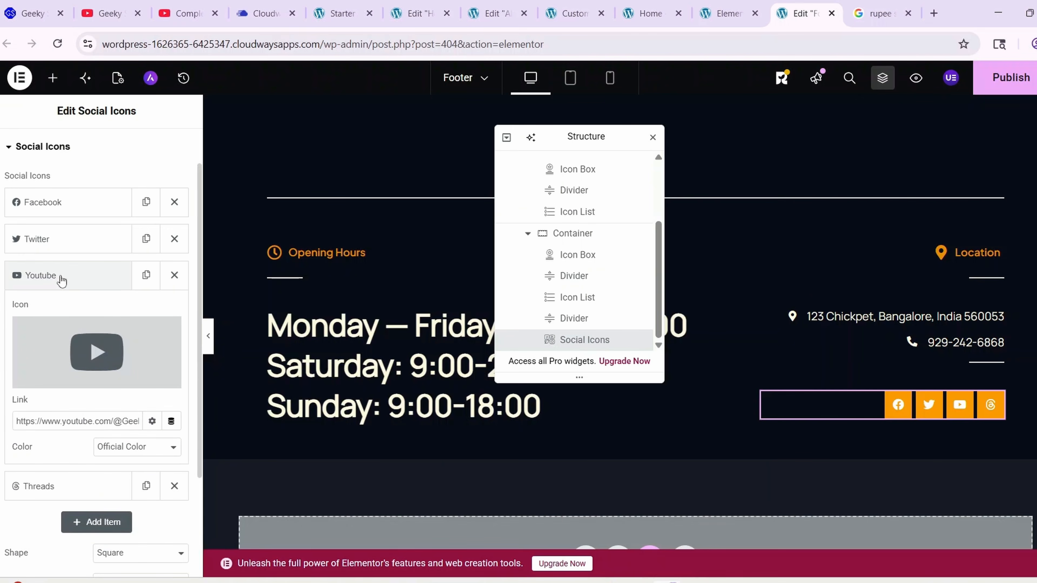
triple_click(26, 420)
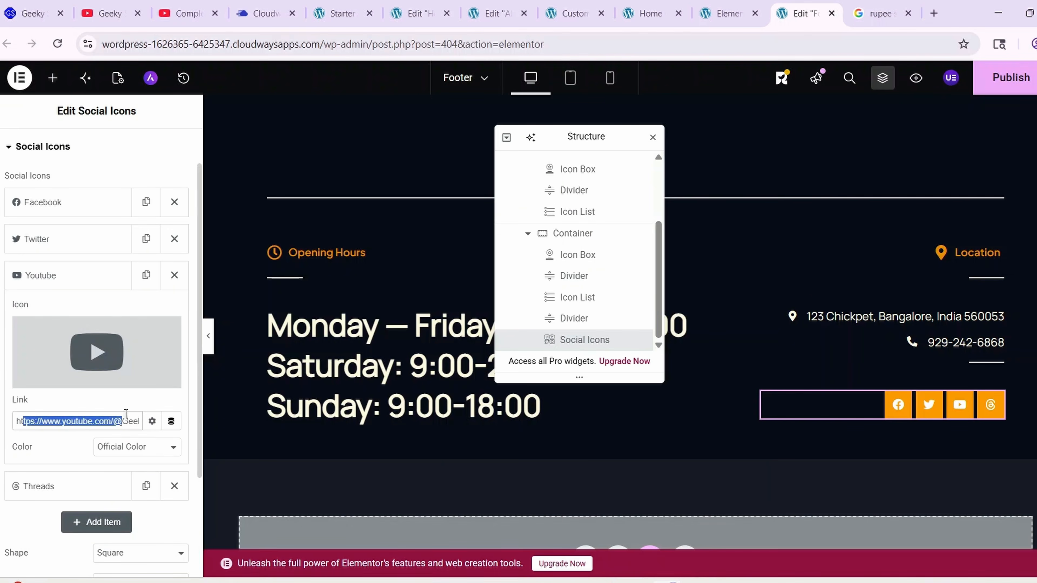
left_click(70, 275)
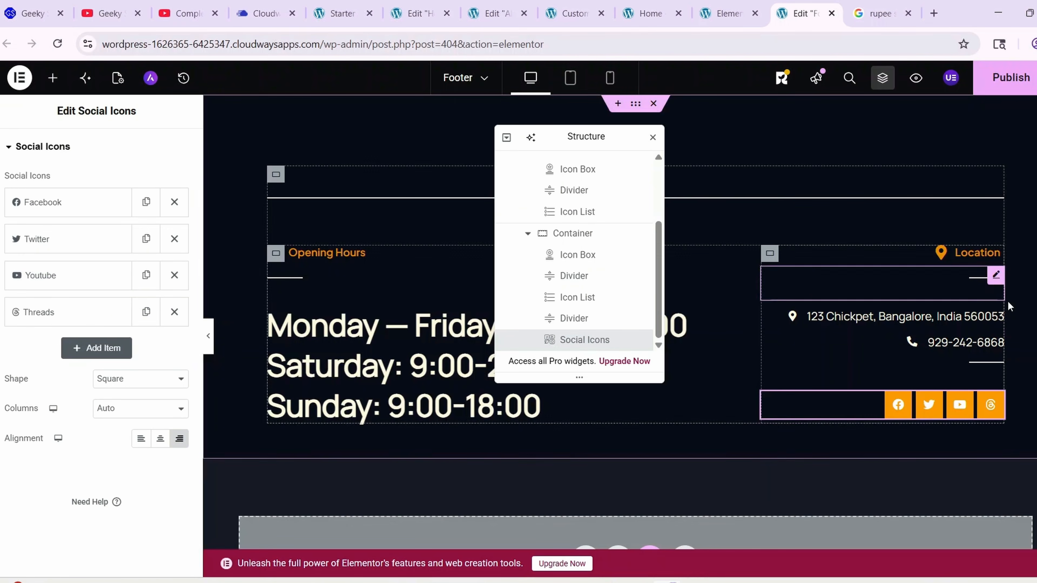
scroll(1034, 398, "down", 2)
scroll(1012, 414, "up", 2)
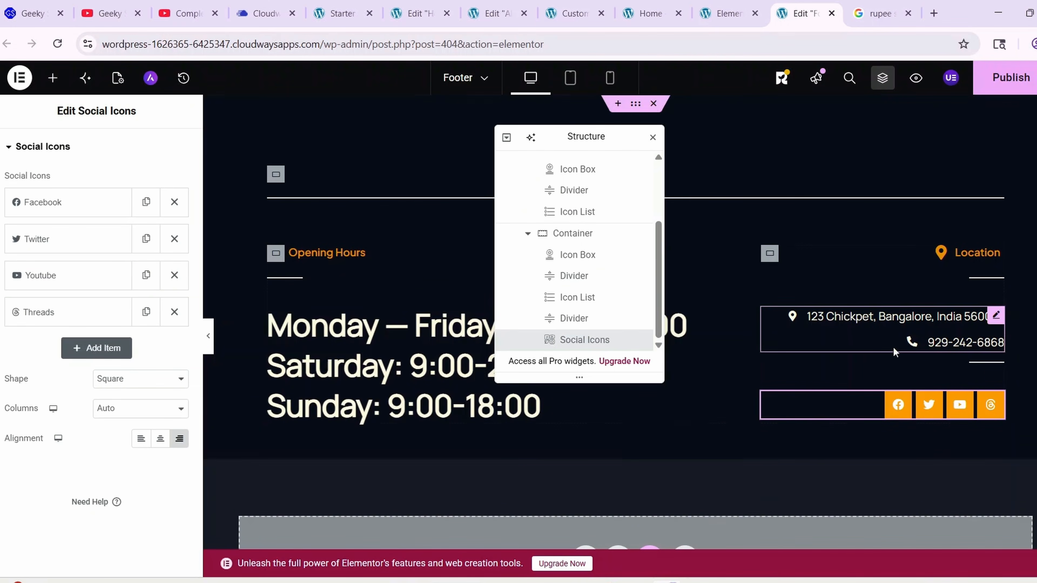
left_click(1014, 92)
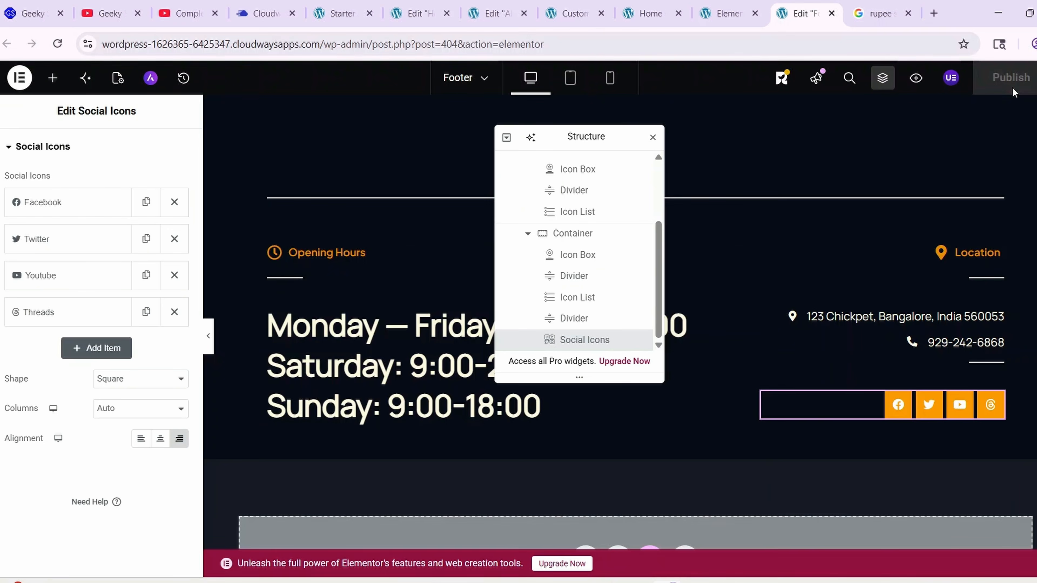
Reload the live homepage and scroll down to the footer
left_click(729, 5)
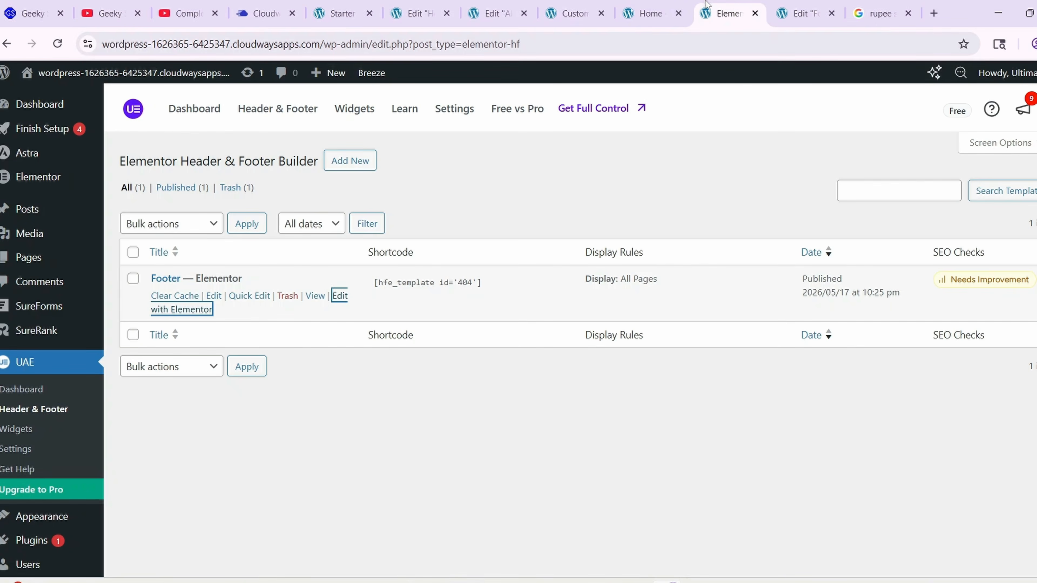
left_click(652, 9)
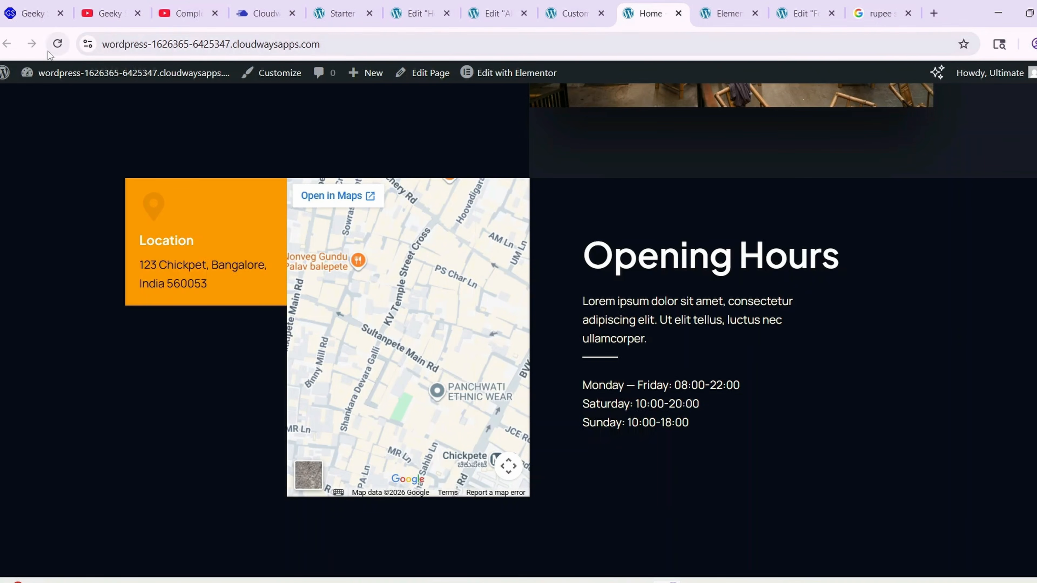
left_click(57, 44)
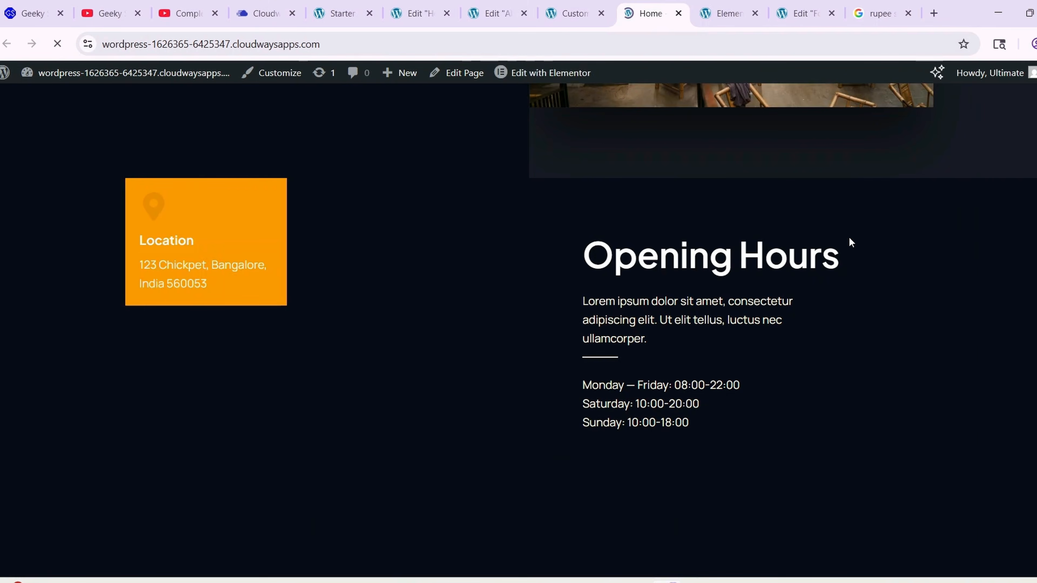
scroll(853, 241, "down", 15)
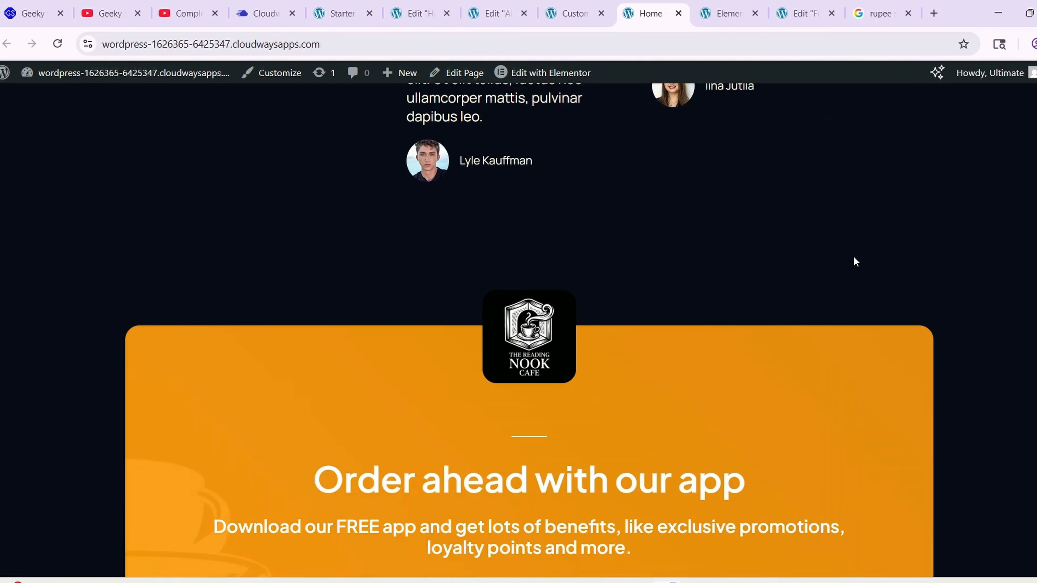
scroll(854, 258, "down", 10)
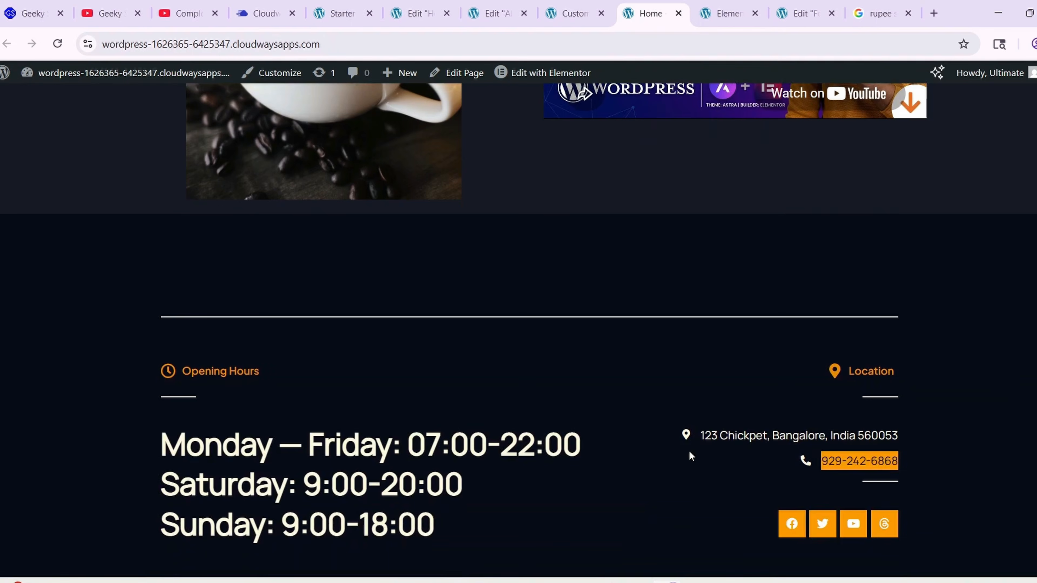
Verify the footer's opening hours, address and phone, then test its YouTube link
left_click_drag(880, 471, 170, 324)
left_click(547, 392)
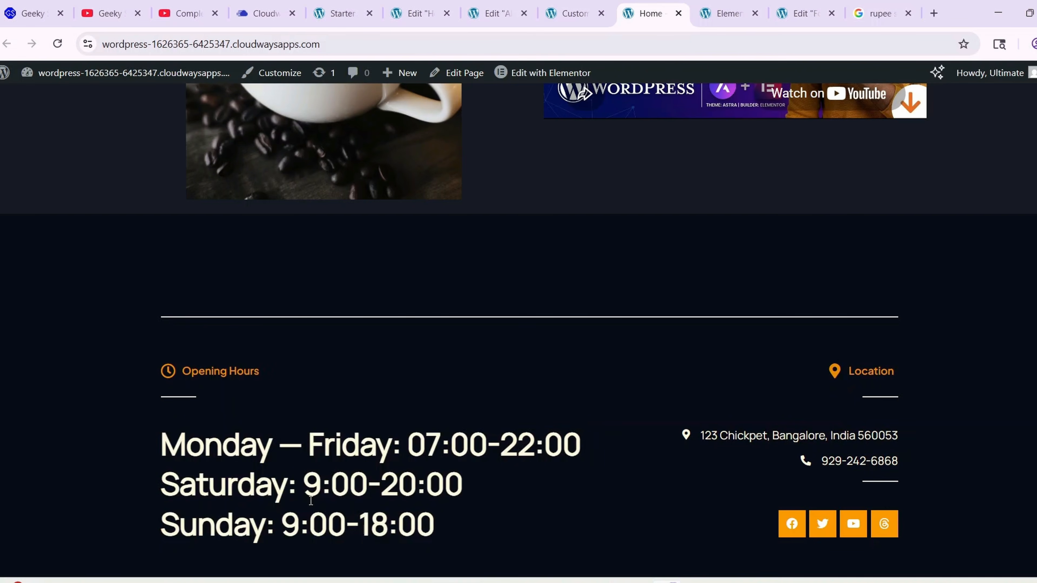
left_click_drag(243, 454, 481, 535)
left_click(524, 531)
left_click_drag(701, 436, 963, 456)
left_click(965, 456)
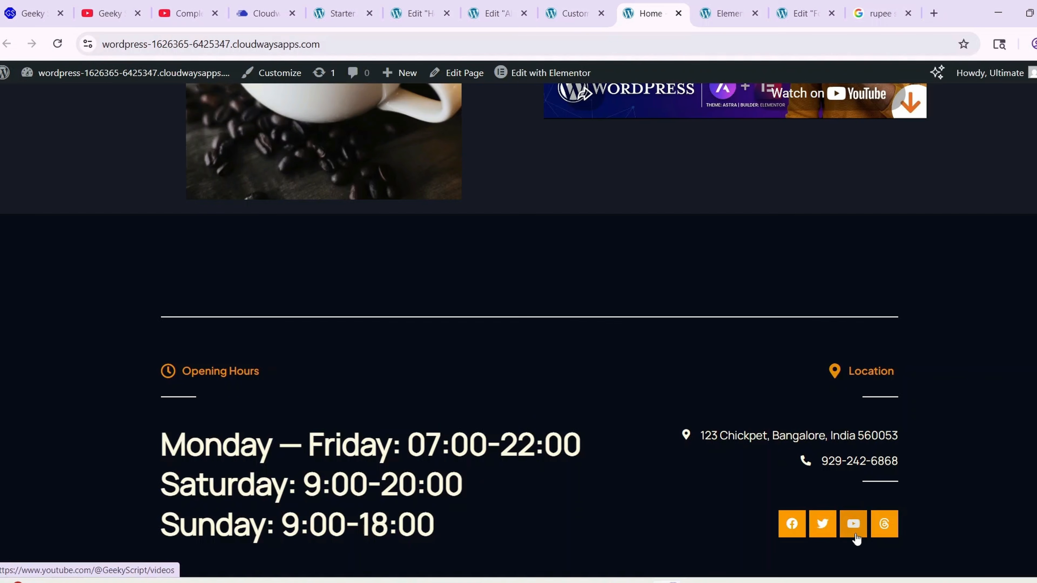
left_click(854, 524)
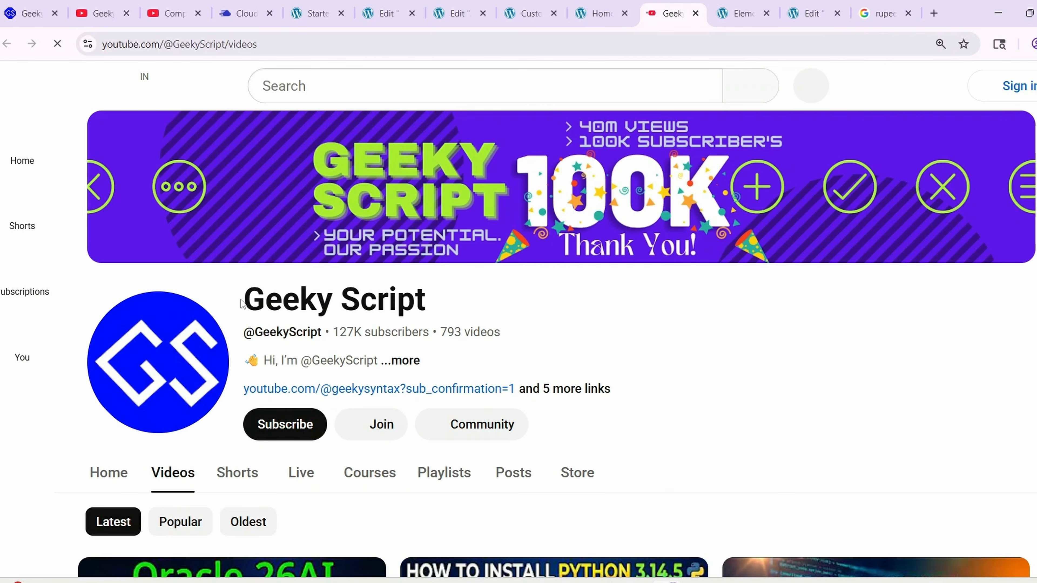
Confirm the link opened the Geeky Script channel, then return to the cafe homepage tab
left_click_drag(241, 301, 676, 320)
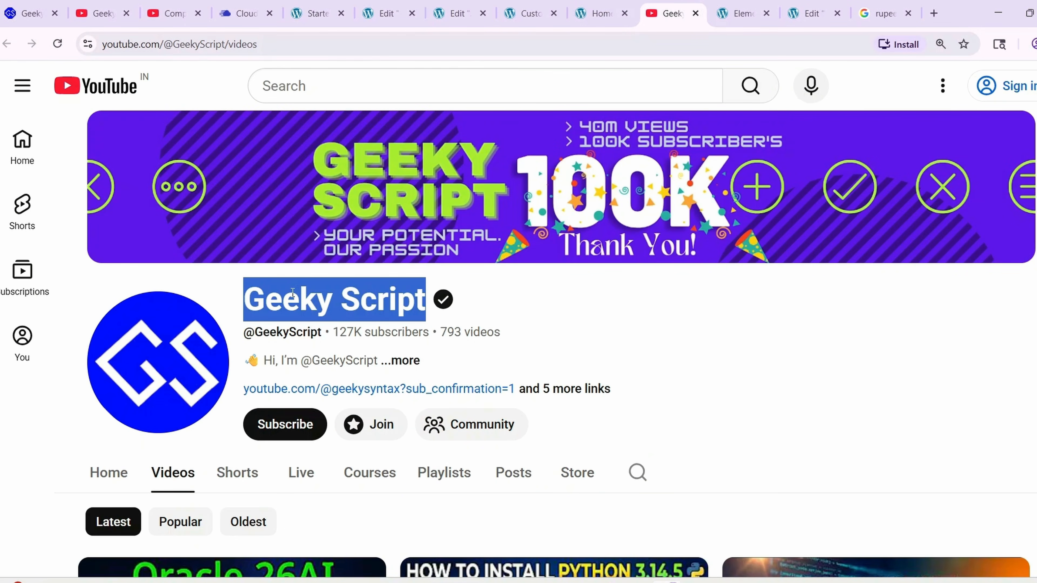
left_click(665, 297)
left_click(614, 5)
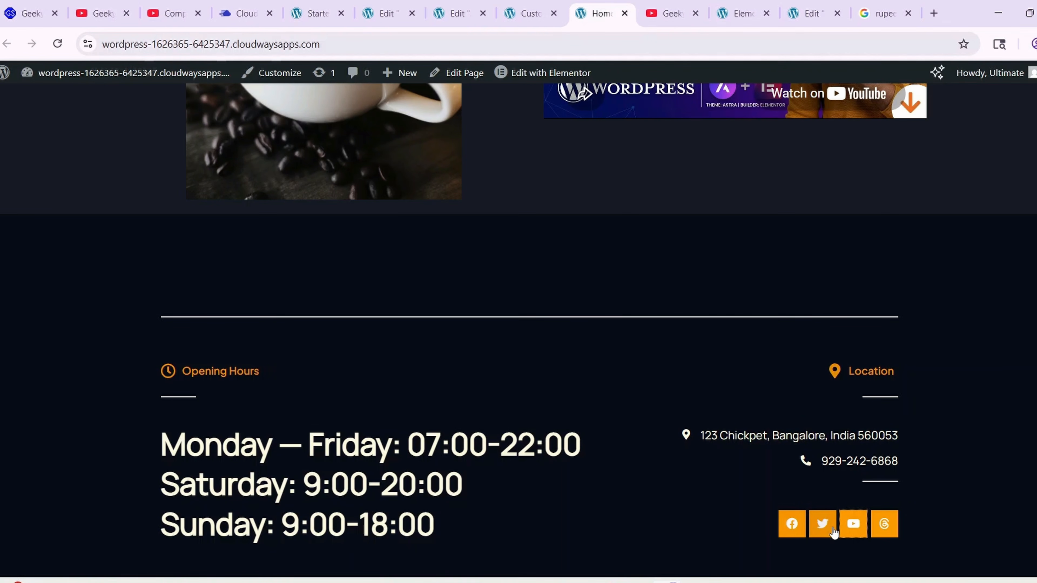
Scroll the live homepage from the footer up to the 'Escape into Stories' hero with the new logo
scroll(938, 520, "up", 15)
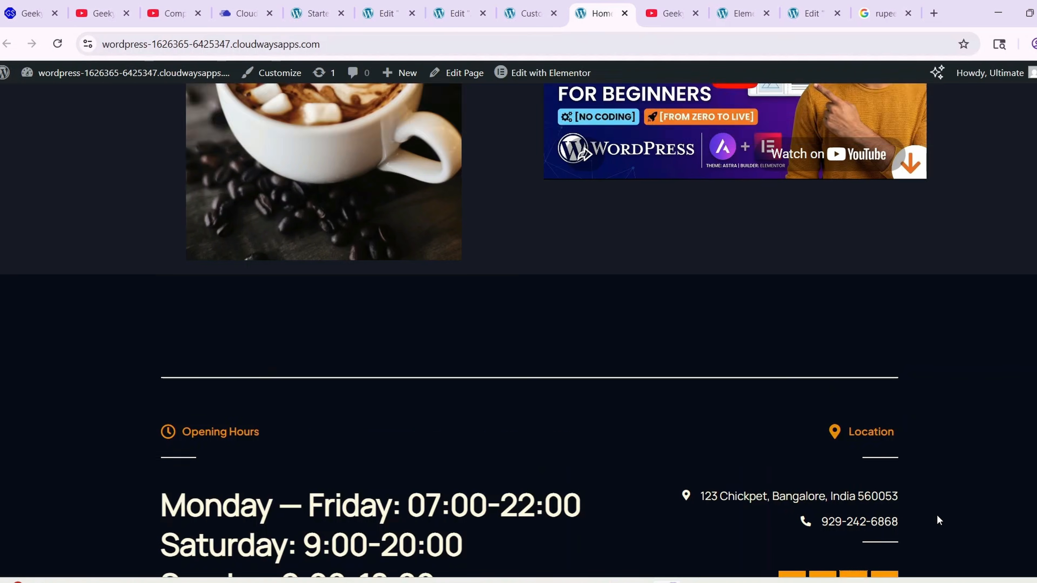
scroll(938, 523, "up", 15)
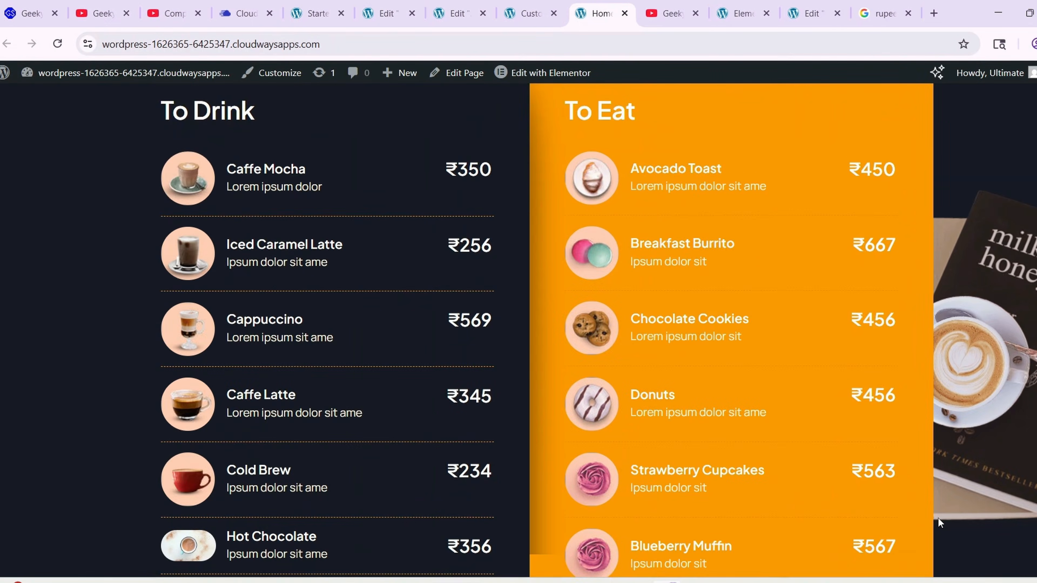
scroll(938, 519, "up", 10)
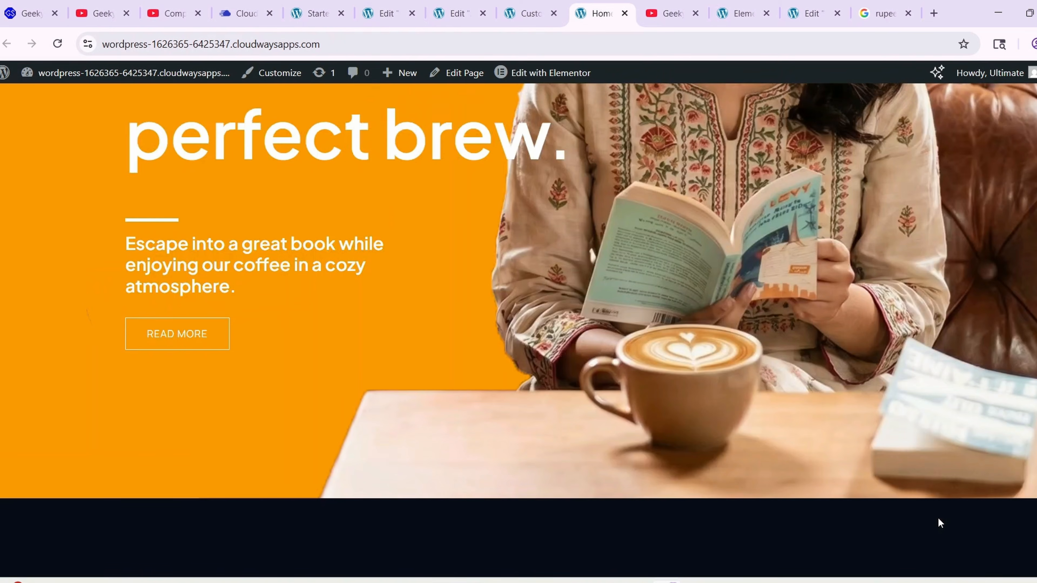
scroll(860, 473, "up", 5)
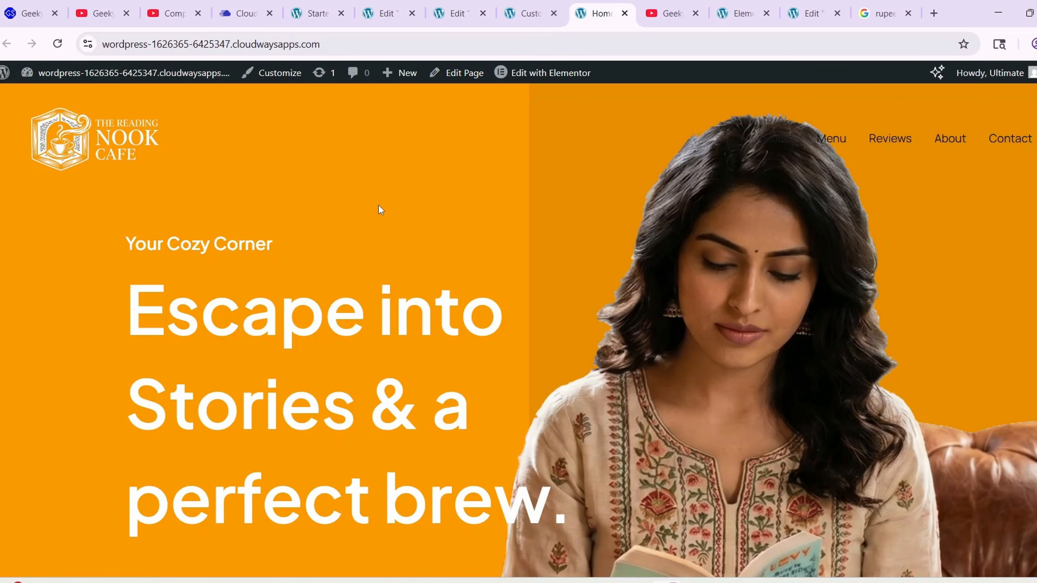
scroll(379, 209, "down", 10)
scroll(379, 210, "up", 10)
Open DevTools on the live About page to view it at iPhone SE 375×667 size
right_click(384, 197)
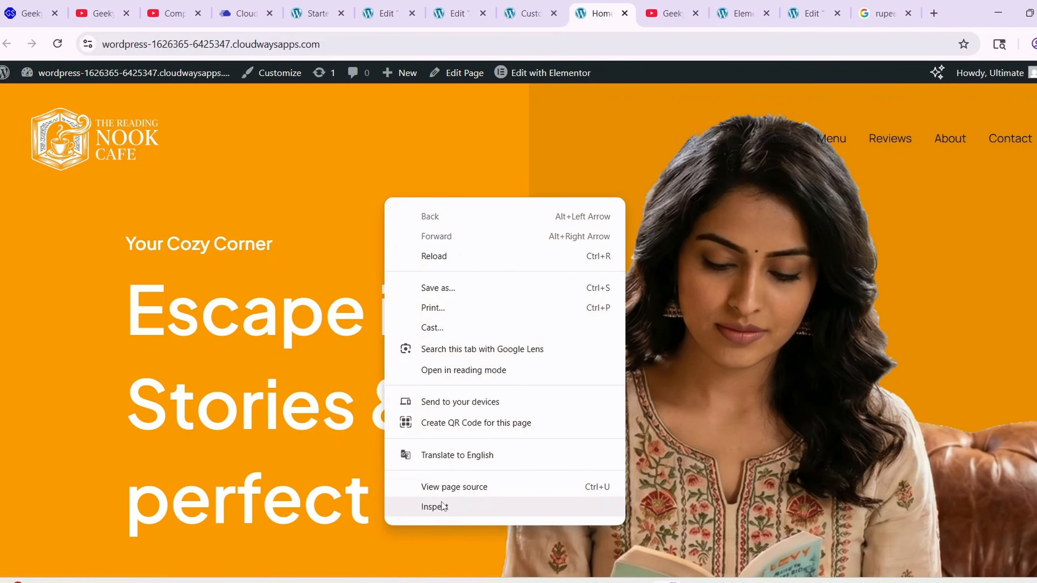
left_click(435, 506)
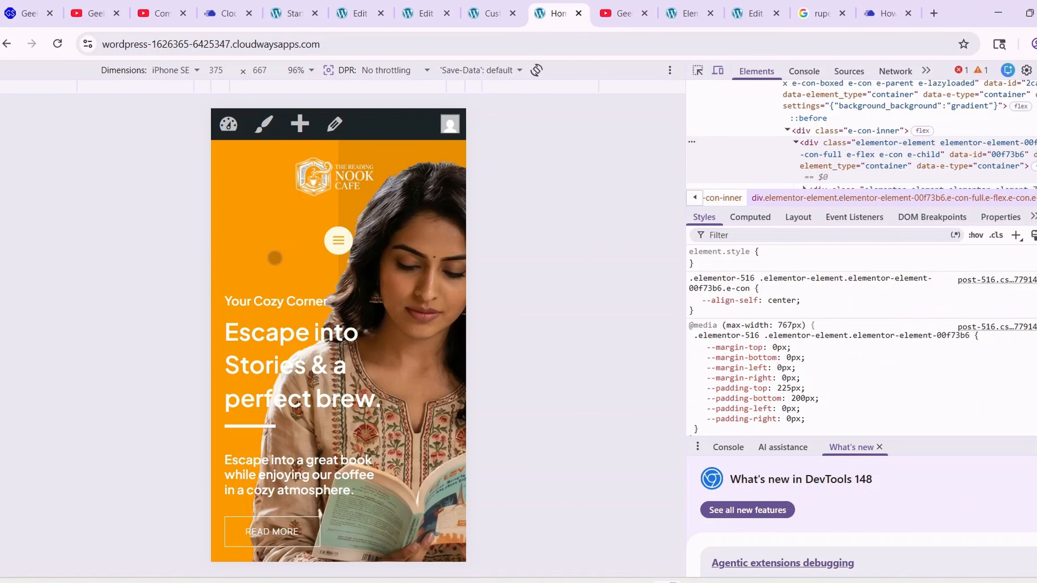
scroll(270, 277, "down", 2)
scroll(269, 282, "down", 12)
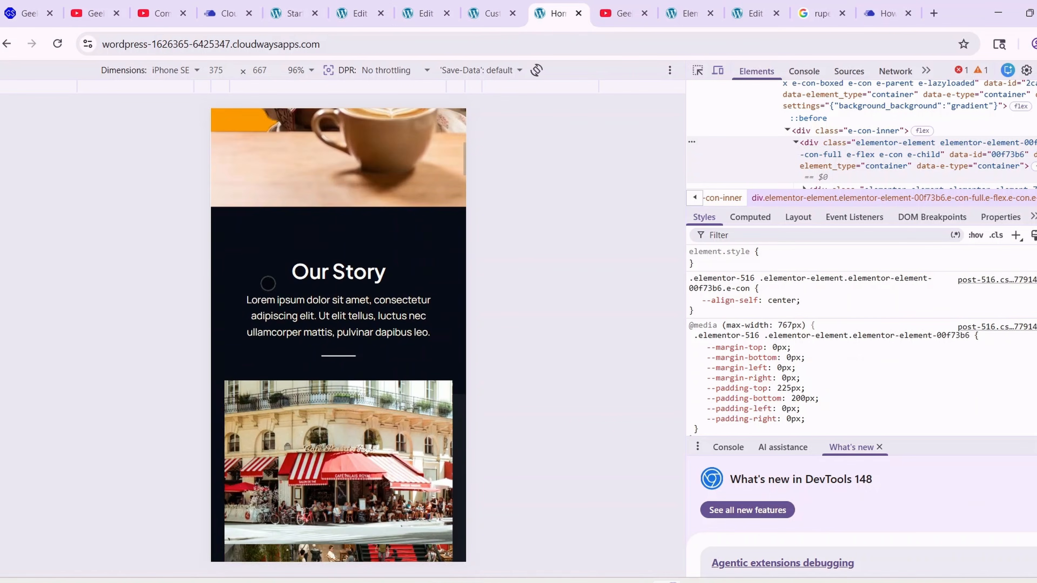
scroll(268, 282, "down", 8)
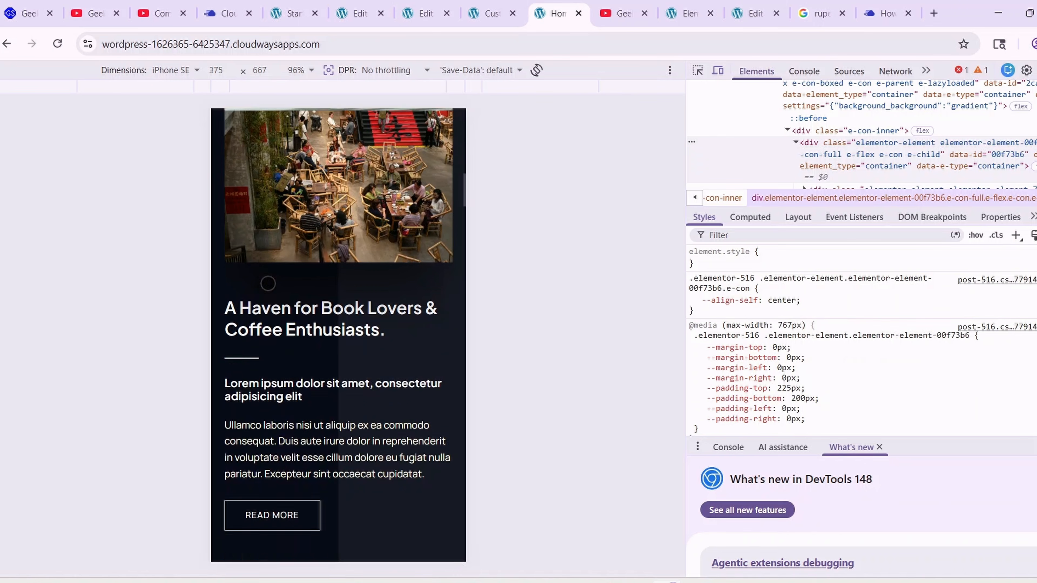
Scroll down through the stacked logo, gallery and app-download sections of the About page
scroll(268, 282, "down", 8)
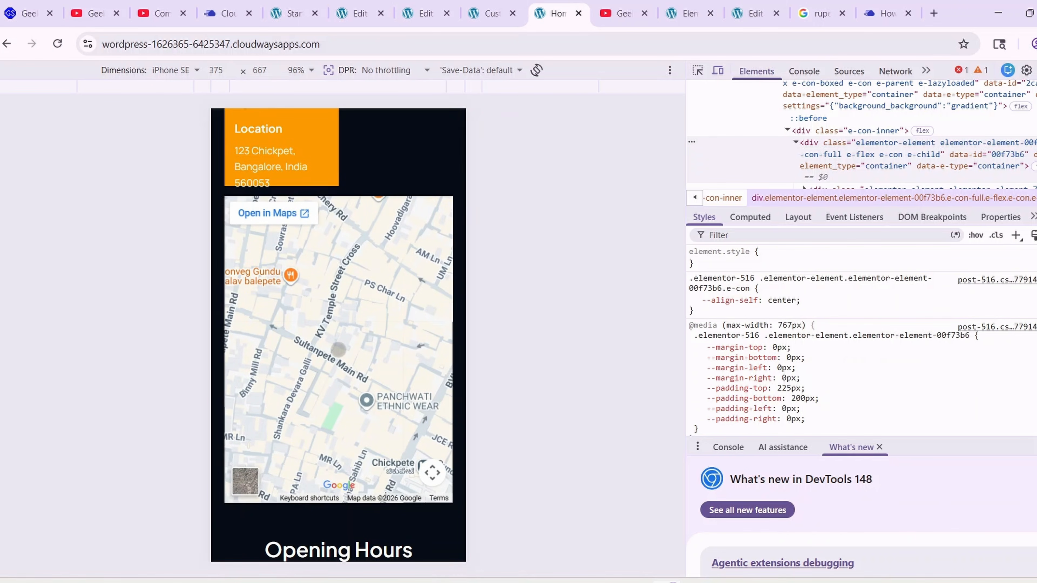
scroll(339, 349, "down", 5)
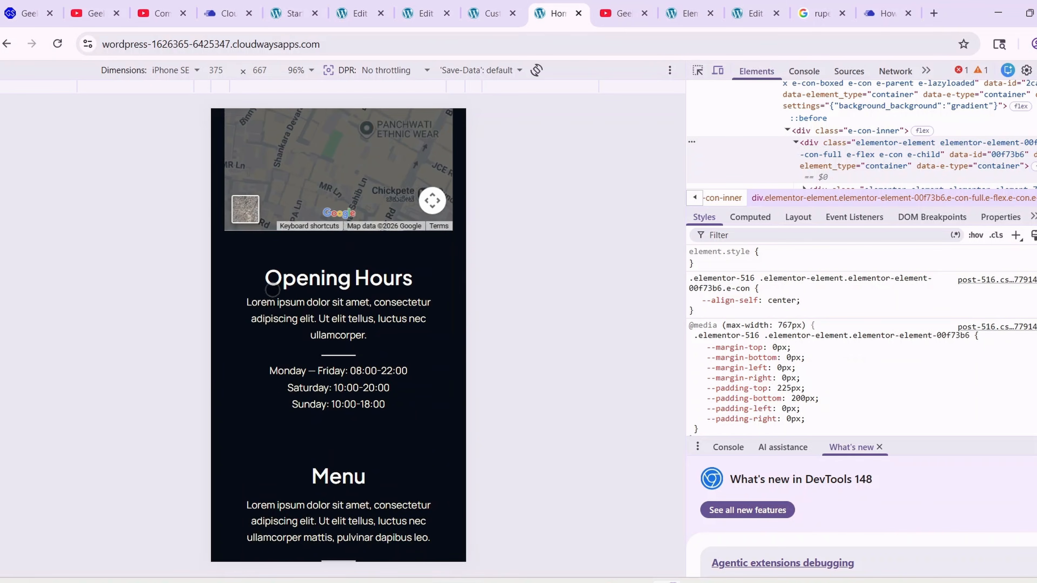
scroll(405, 412, "down", 10)
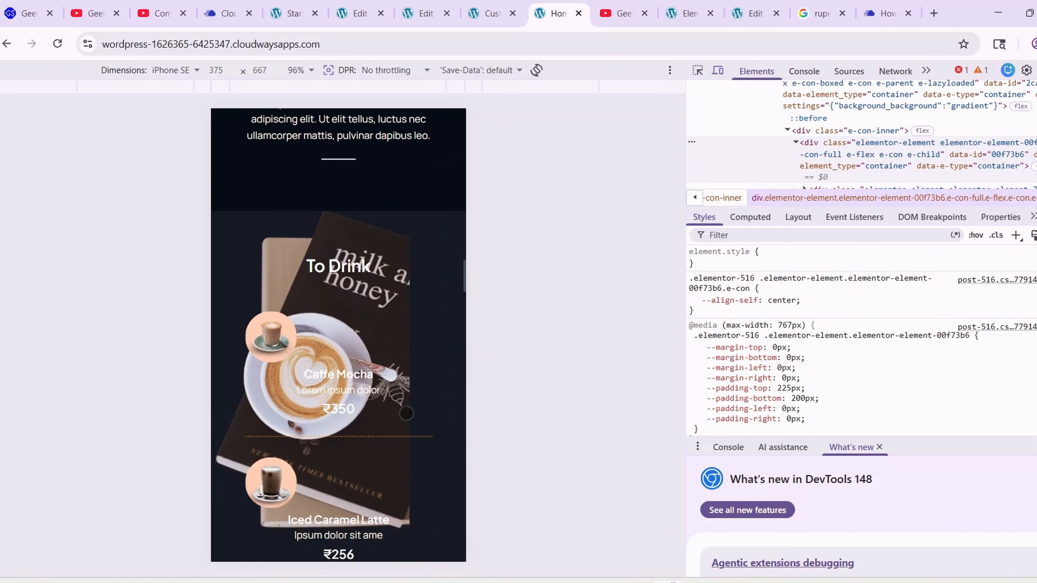
scroll(407, 414, "down", 6)
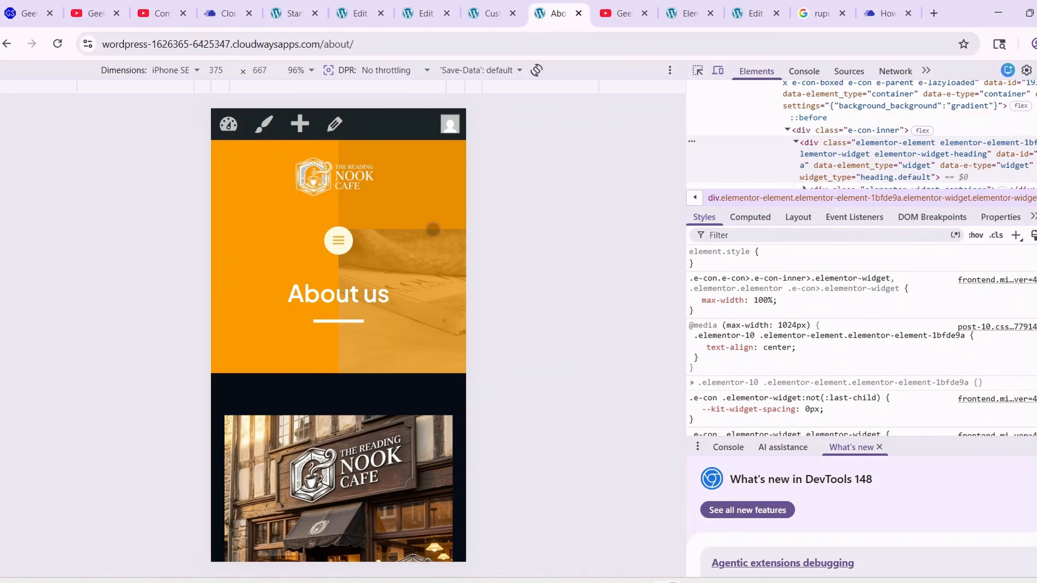
scroll(433, 230, "down", 6)
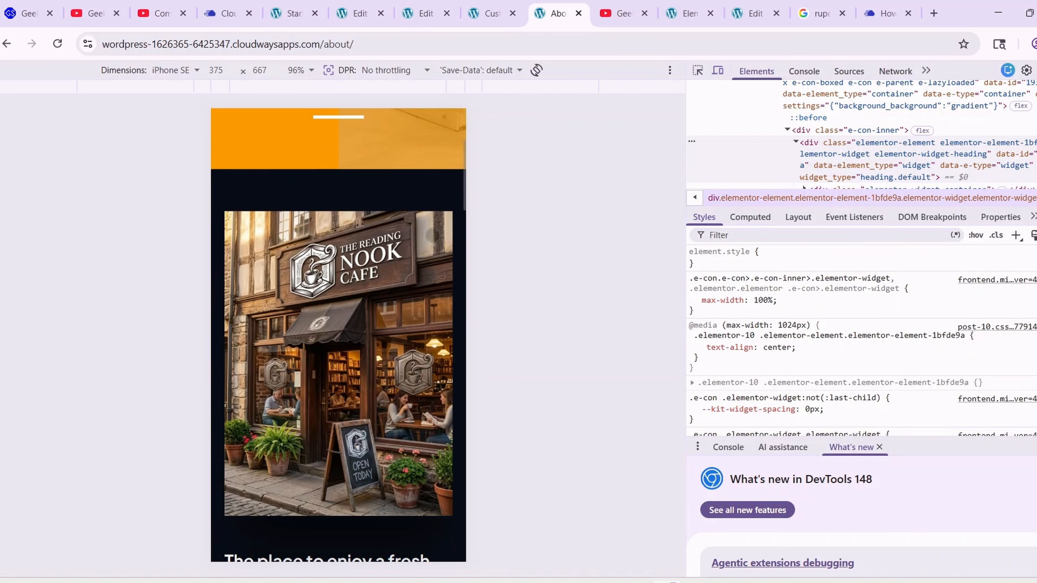
scroll(406, 329, "down", 3)
scroll(406, 329, "down", 8)
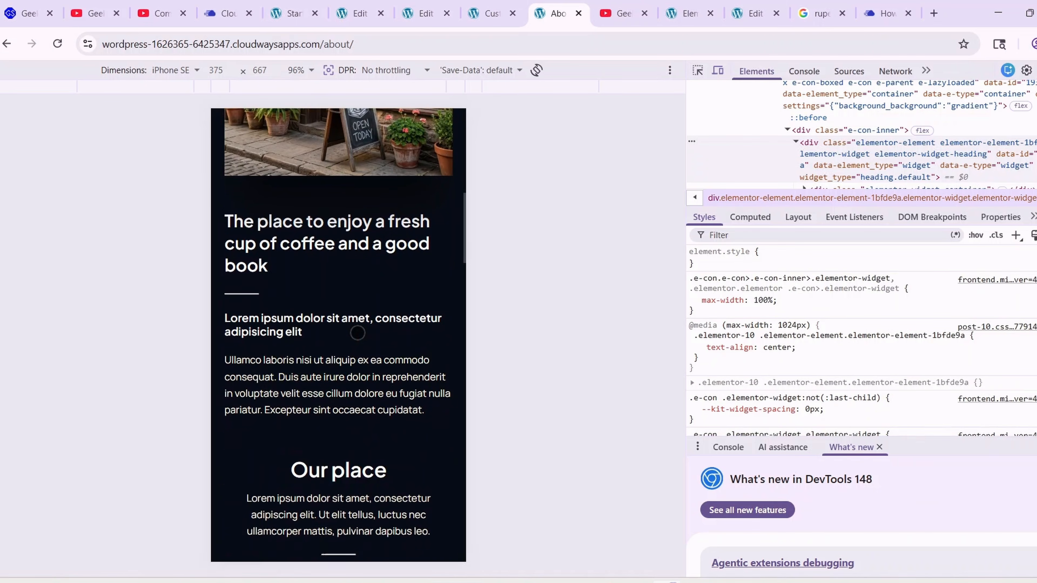
scroll(357, 333, "down", 8)
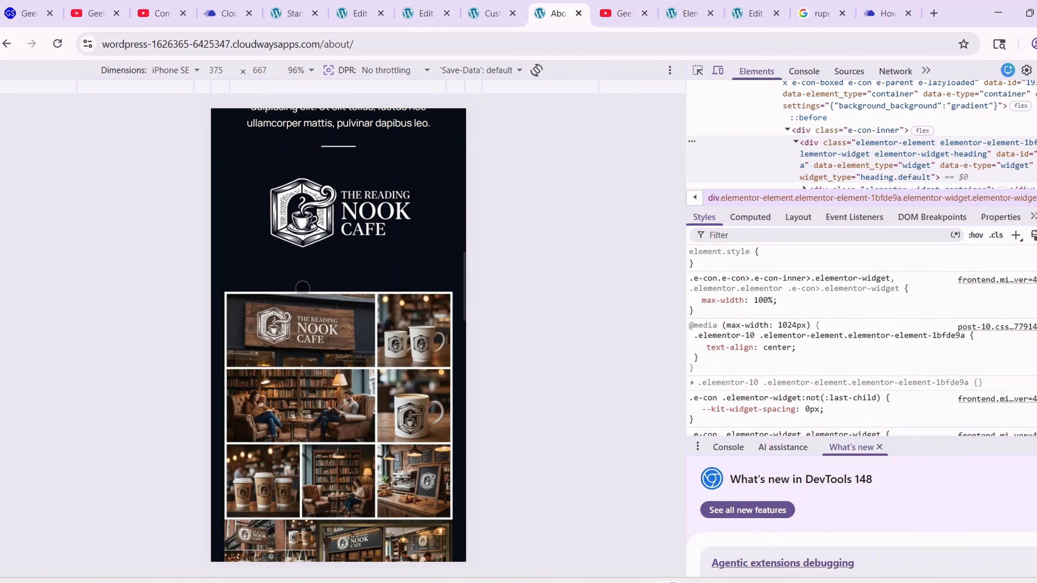
scroll(356, 301, "down", 10)
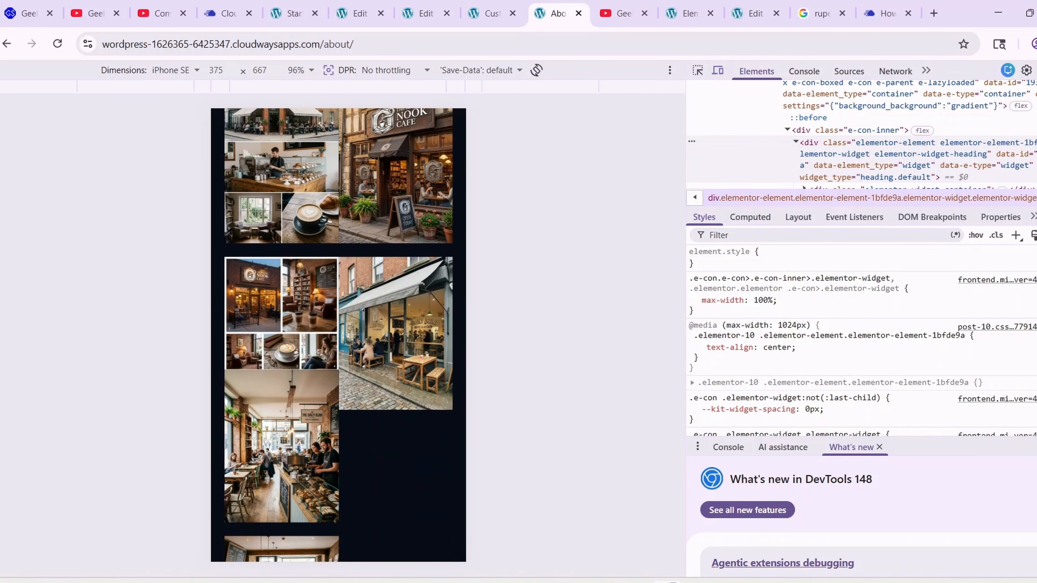
scroll(382, 314, "down", 10)
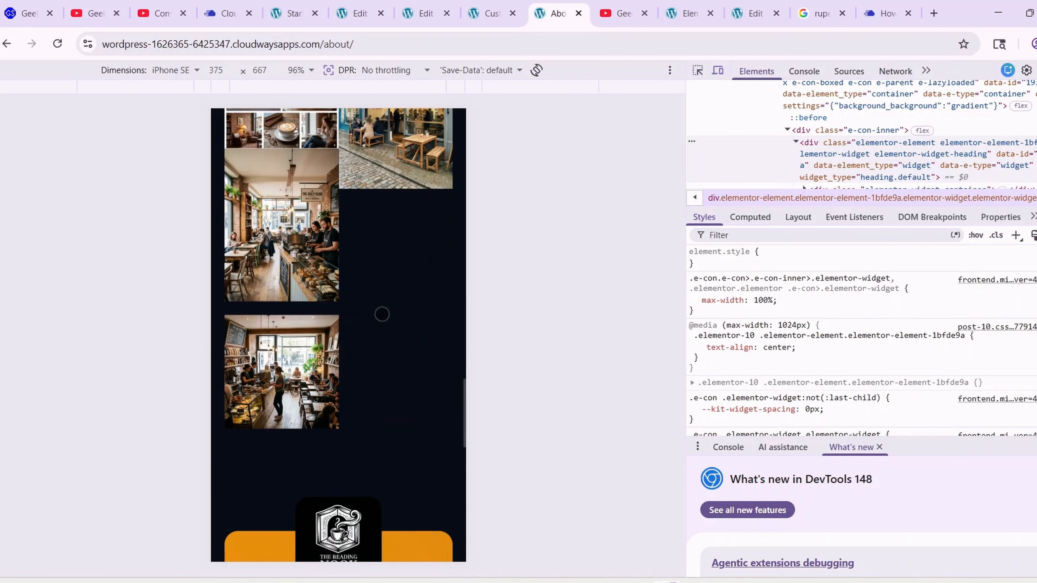
scroll(382, 314, "down", 2)
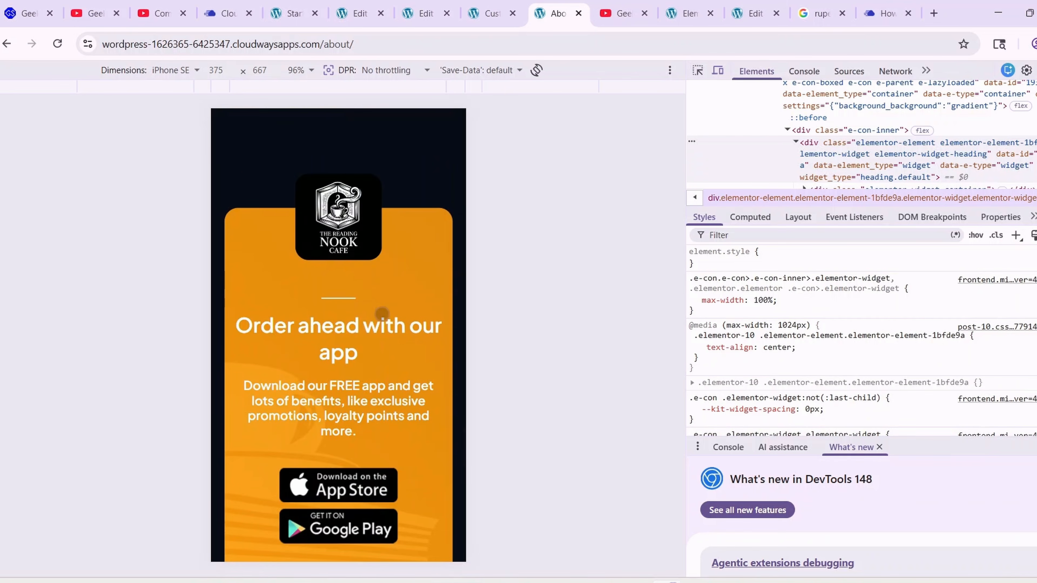
scroll(382, 314, "down", 8)
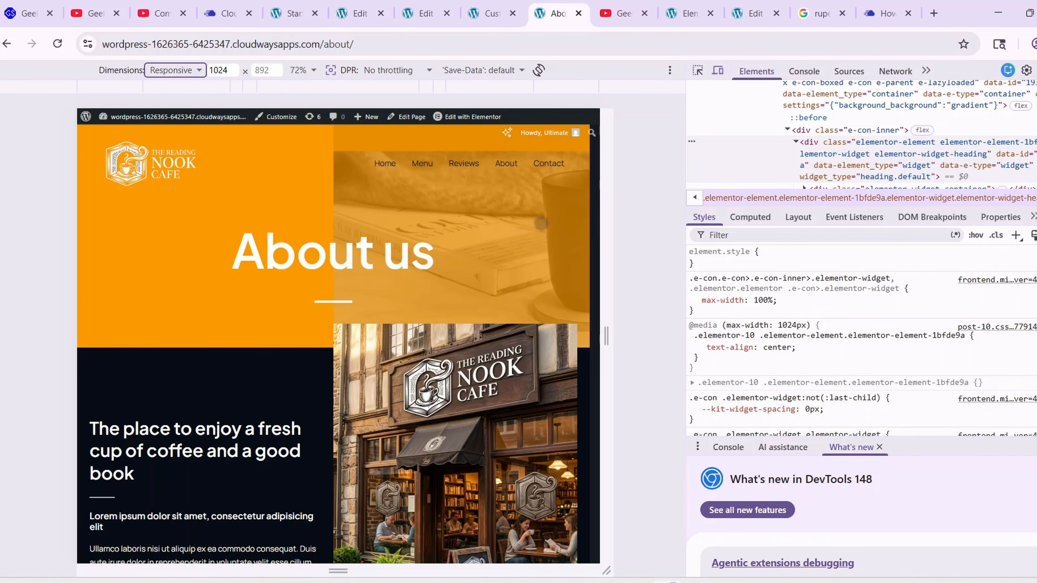
Scroll through the About page at the 1024-pixel responsive width
scroll(520, 234, "down", 10)
scroll(338, 343, "down", 15)
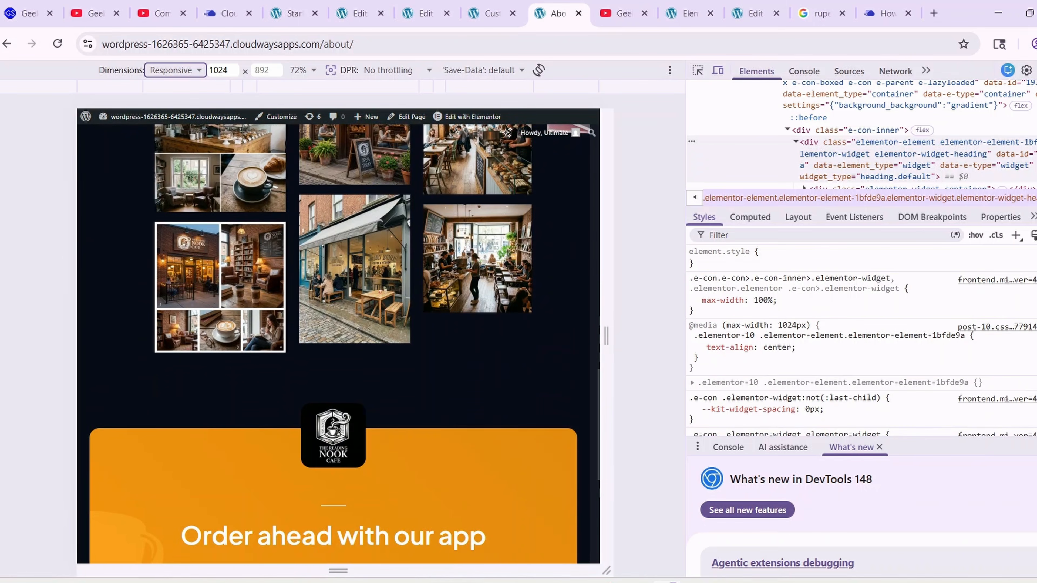
scroll(339, 343, "down", 12)
scroll(339, 344, "up", 13)
scroll(339, 343, "up", 15)
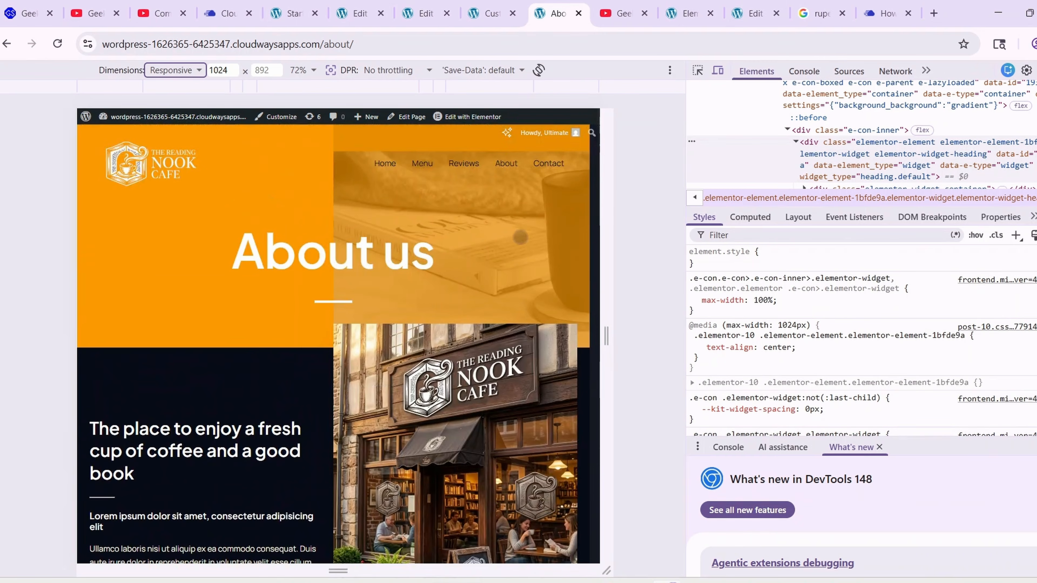
Review the café's Home page, then return to the Cloudways Access Details for My cafe
left_click(386, 164)
scroll(552, 222, "down", 2)
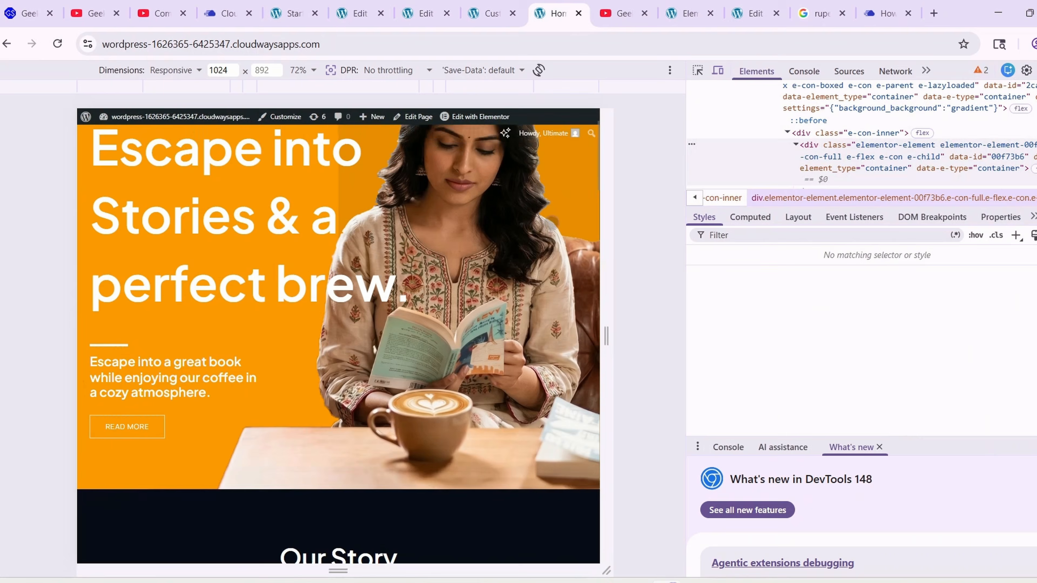
scroll(552, 223, "down", 15)
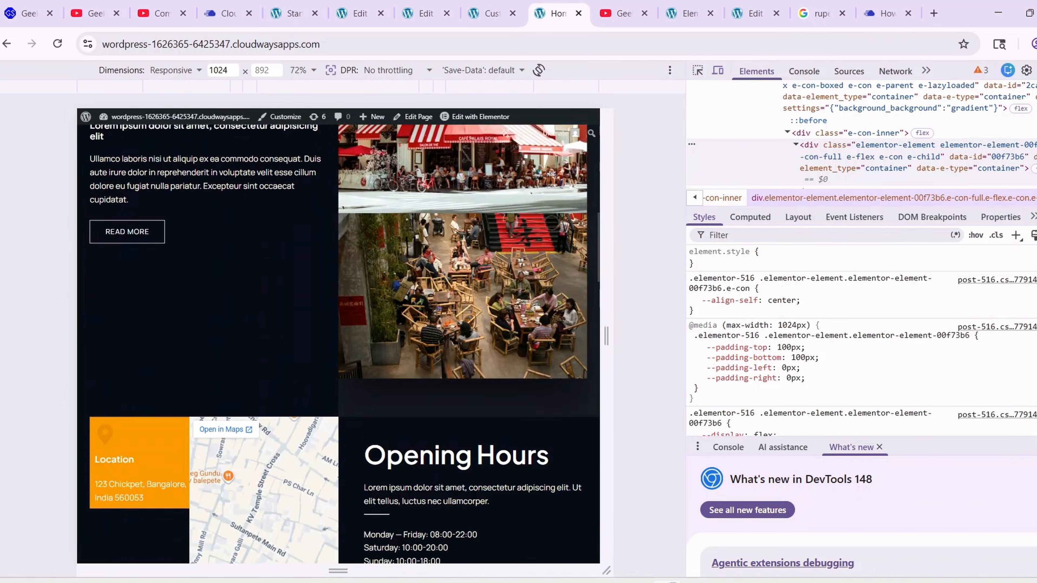
scroll(552, 222, "down", 15)
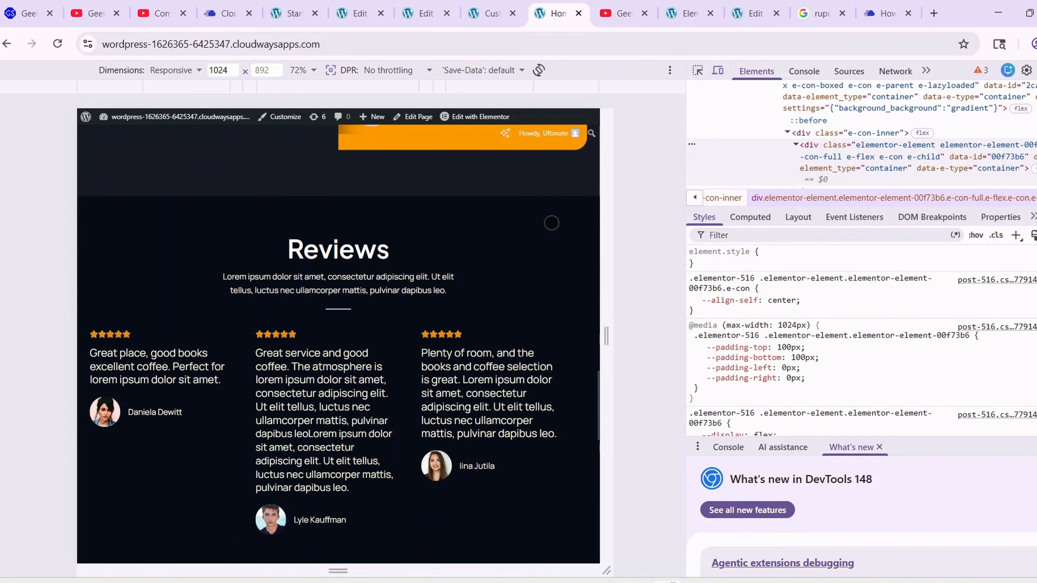
scroll(551, 223, "down", 15)
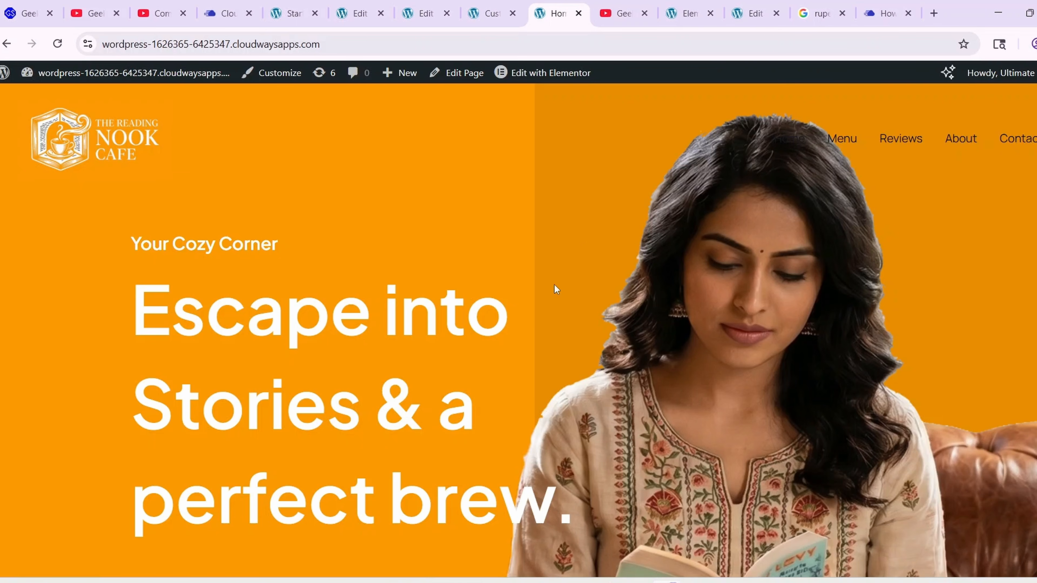
scroll(556, 290, "down", 5)
left_click(235, 14)
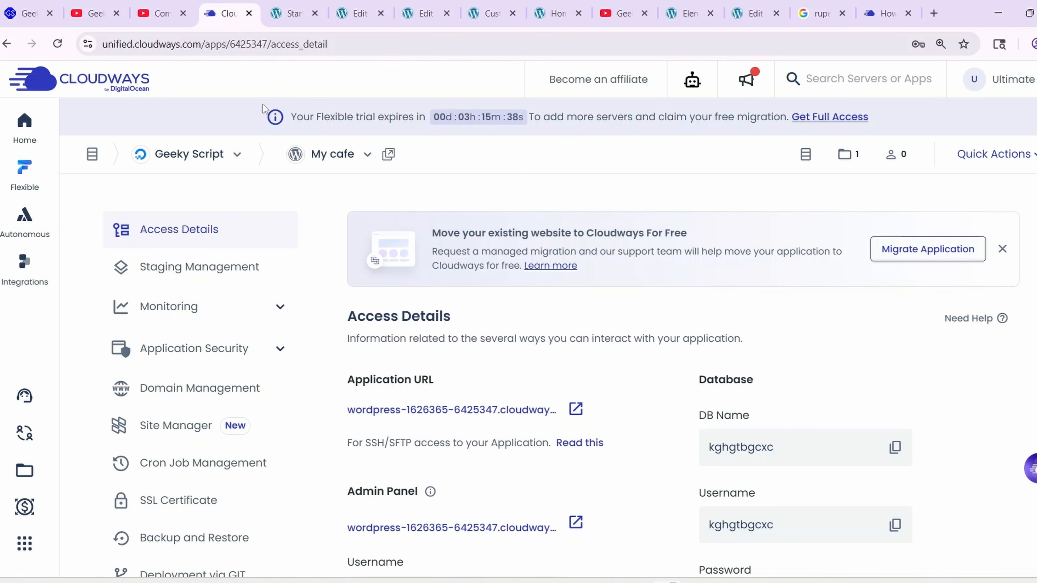
From the Cloudways home dashboard, choose Get Full Access on the Flexible trial card
left_click(27, 138)
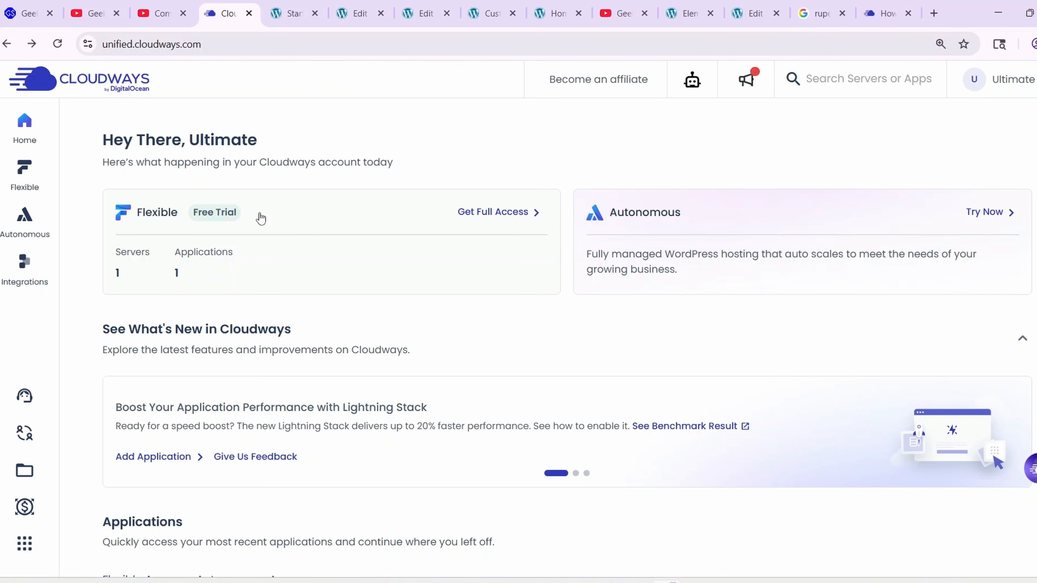
left_click(558, 13)
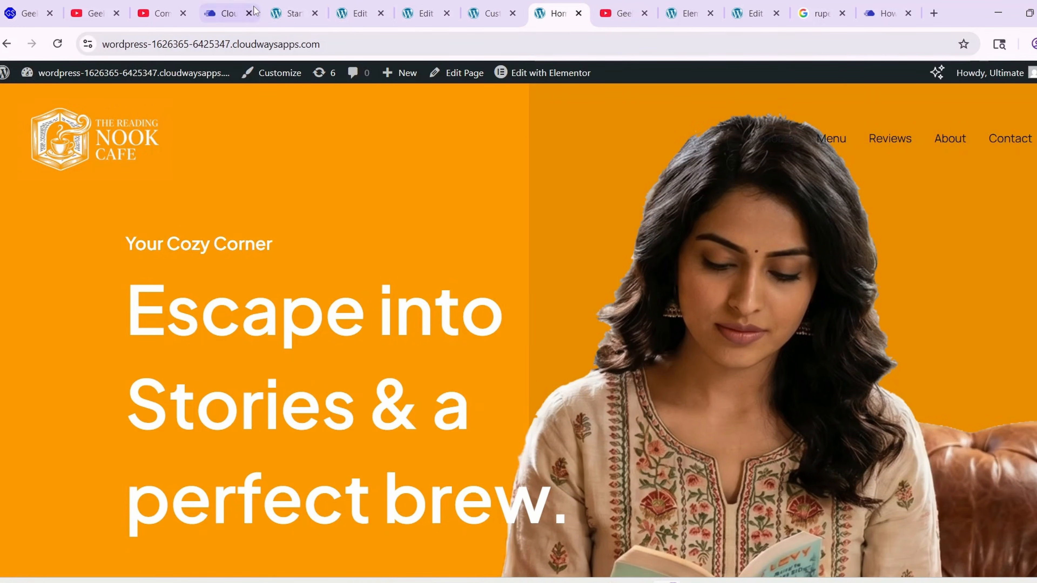
left_click(241, 6)
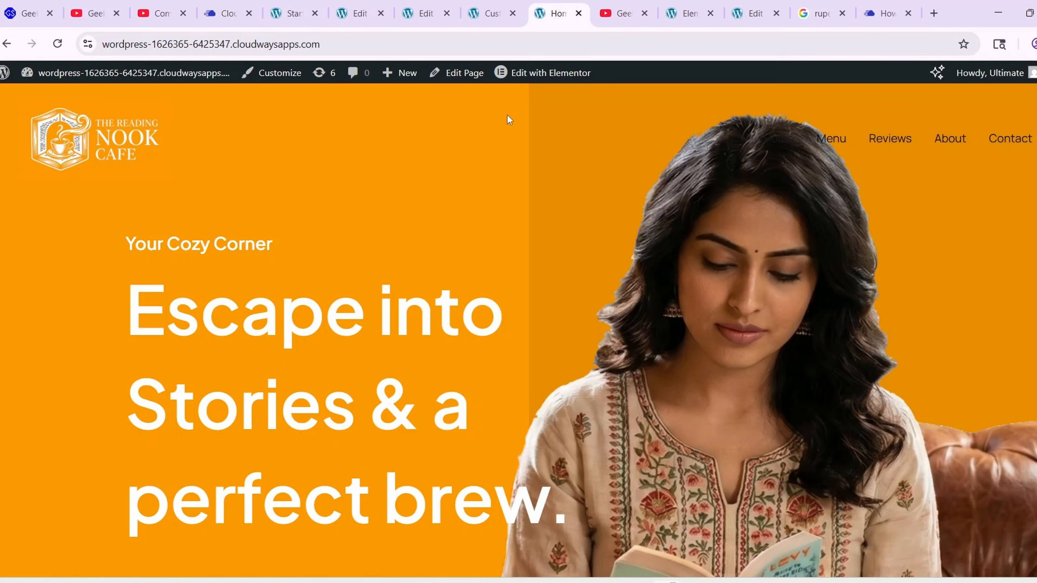
left_click(231, 4)
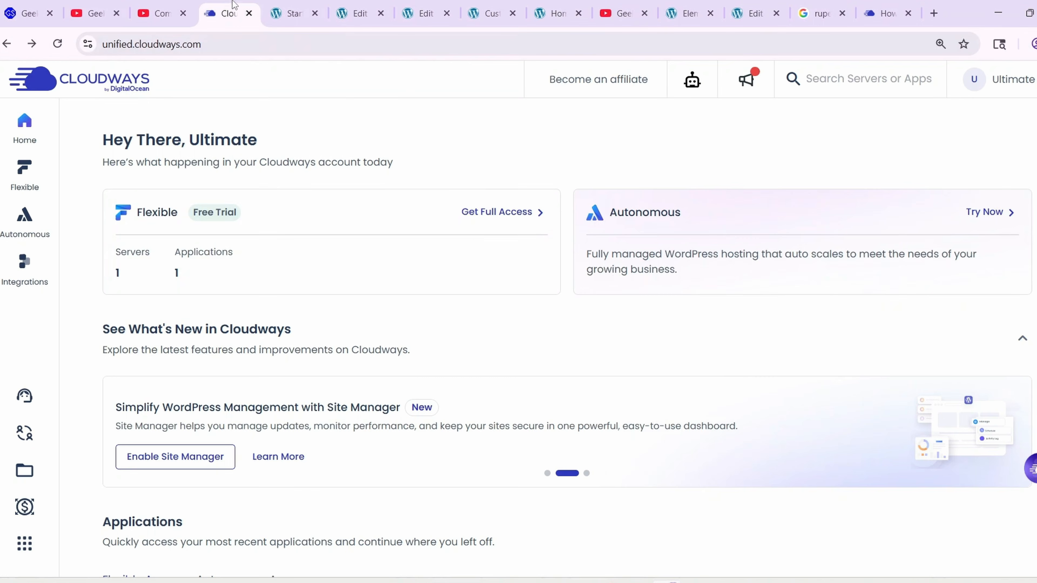
left_click(499, 217)
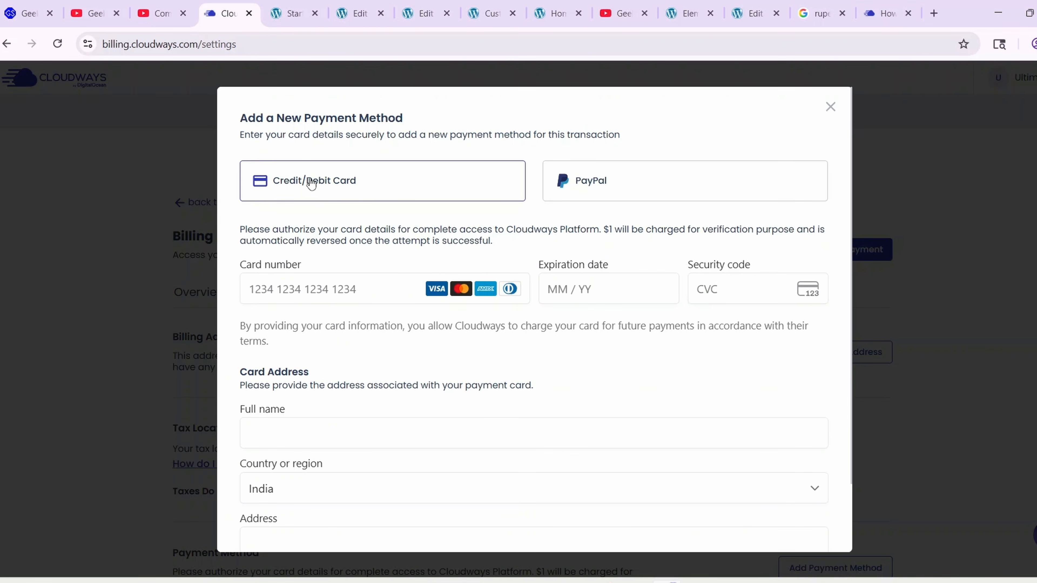
Enter the card number, expiry, CVC, cardholder's full name and billing address, then proceed
left_click(260, 292)
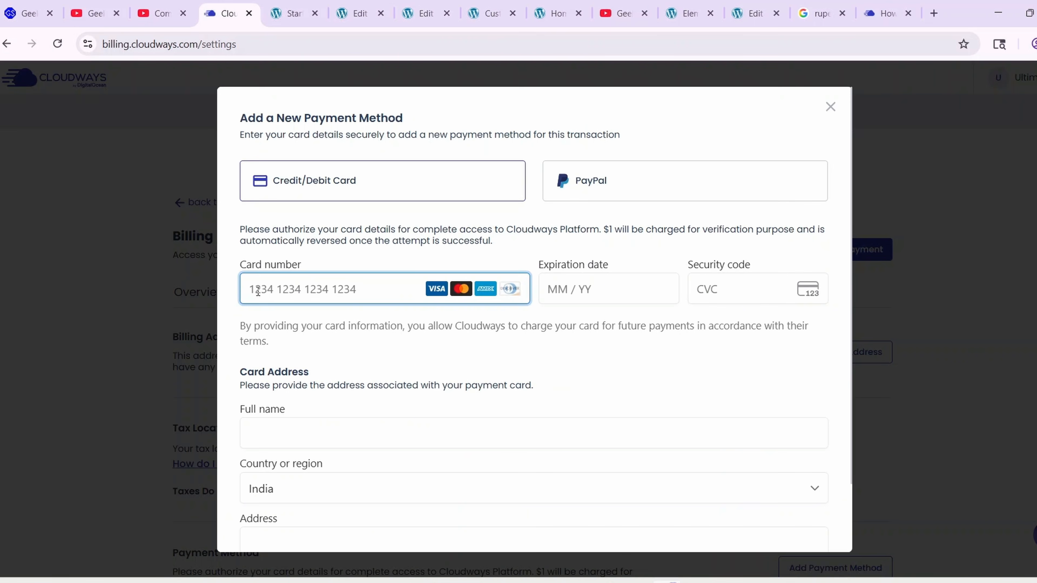
type("••")
type("??")
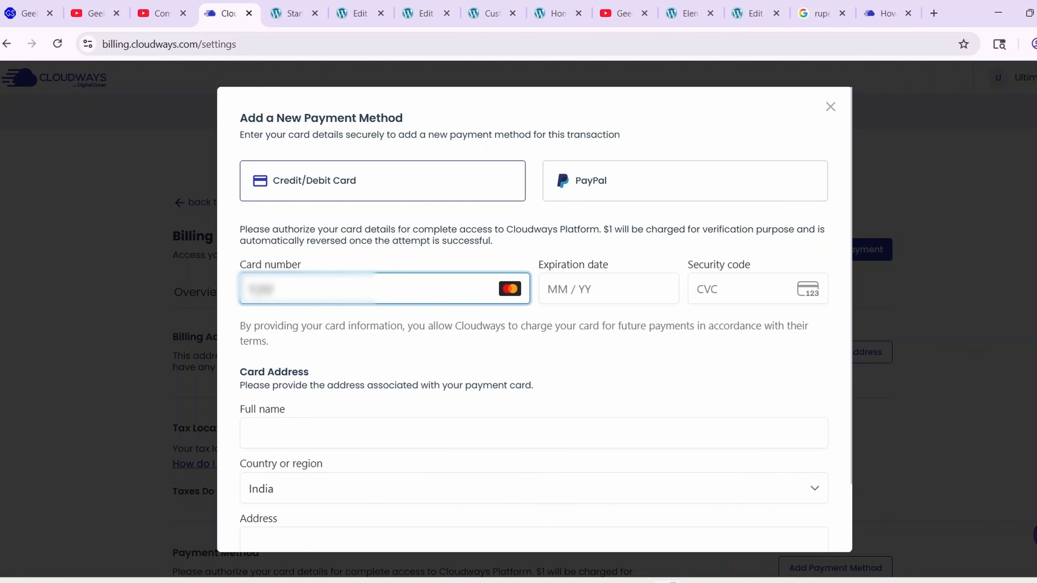
type("??????????")
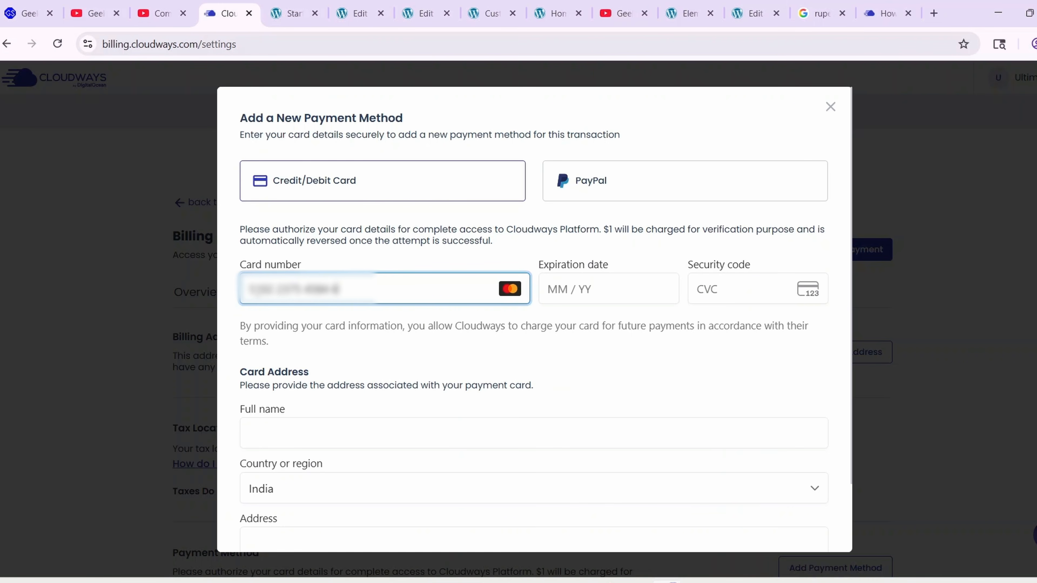
type("????")
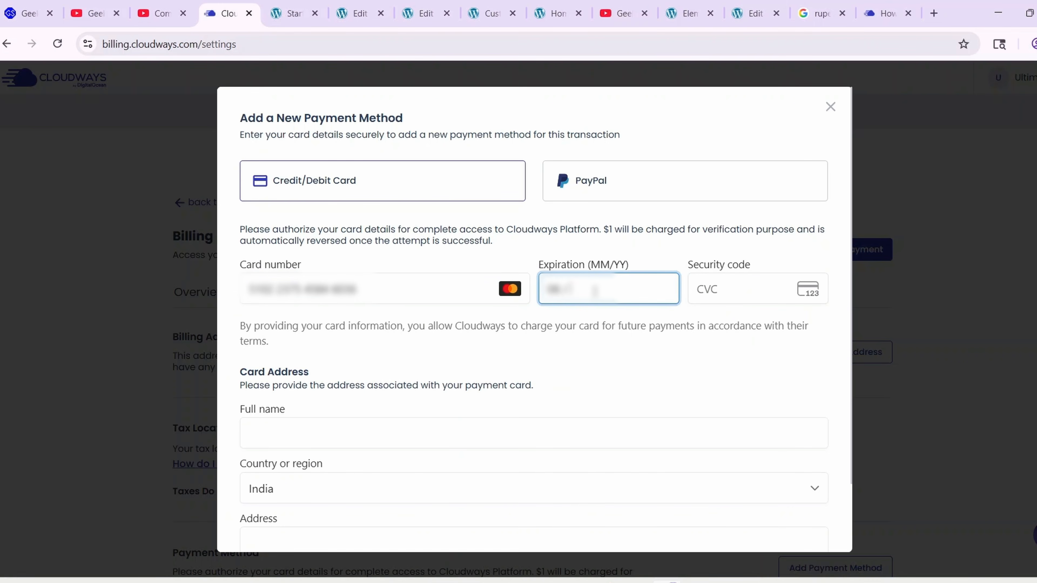
type("??")
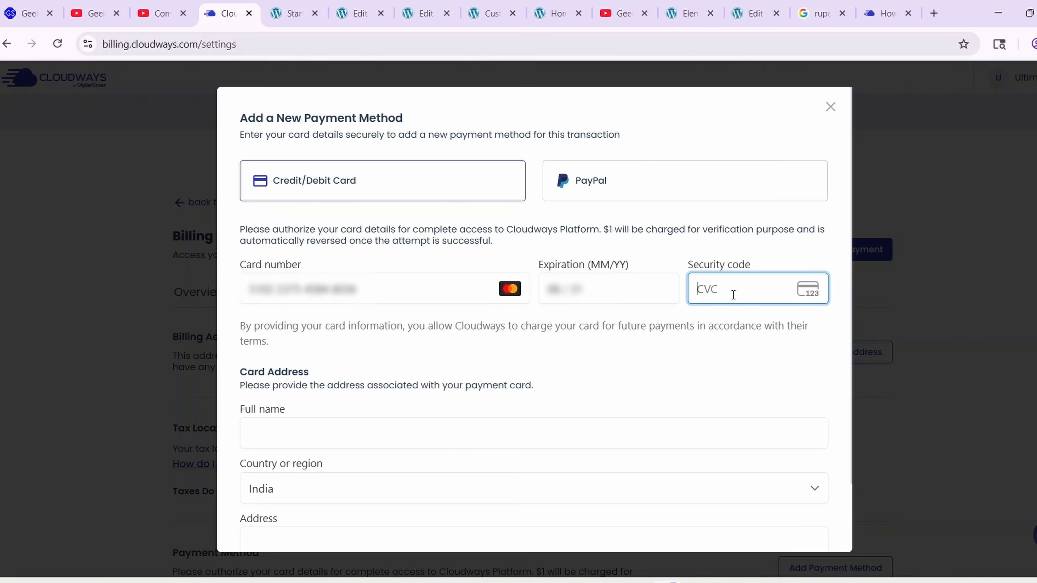
type("???")
scroll(459, 358, "down", 2)
left_click(459, 358)
type("??????? ??")
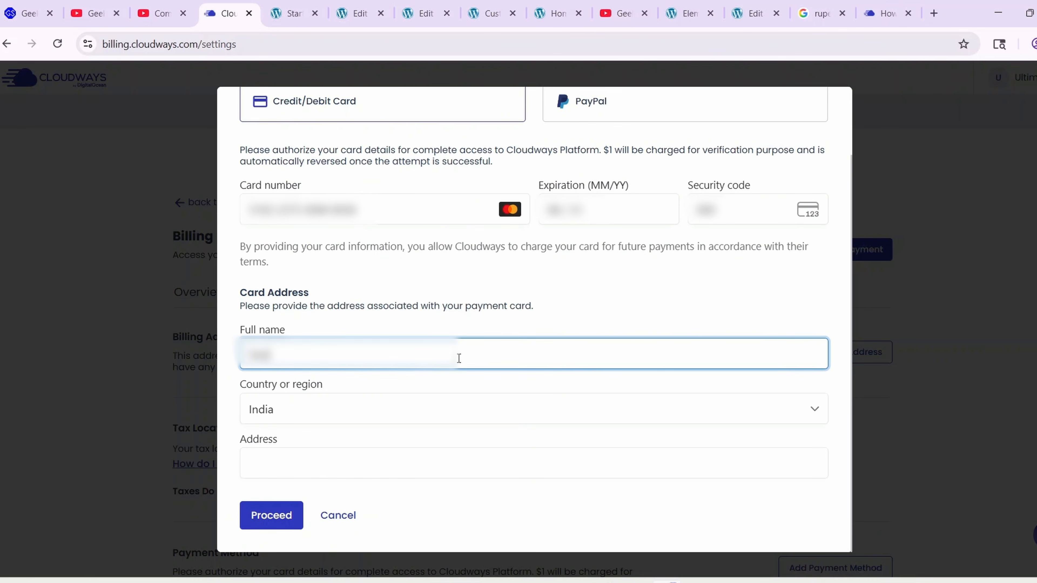
type("? ?????")
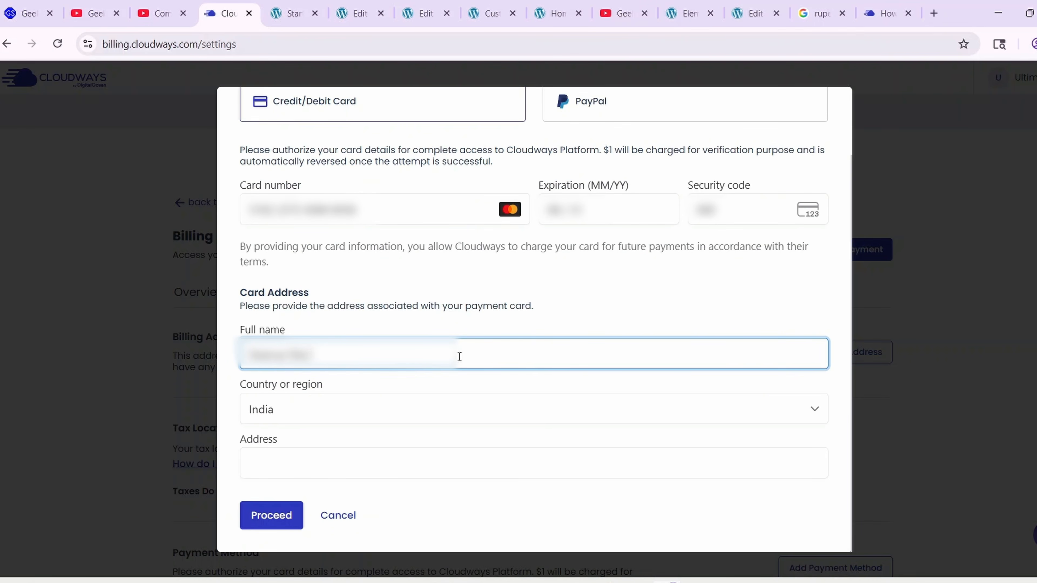
left_click(346, 457)
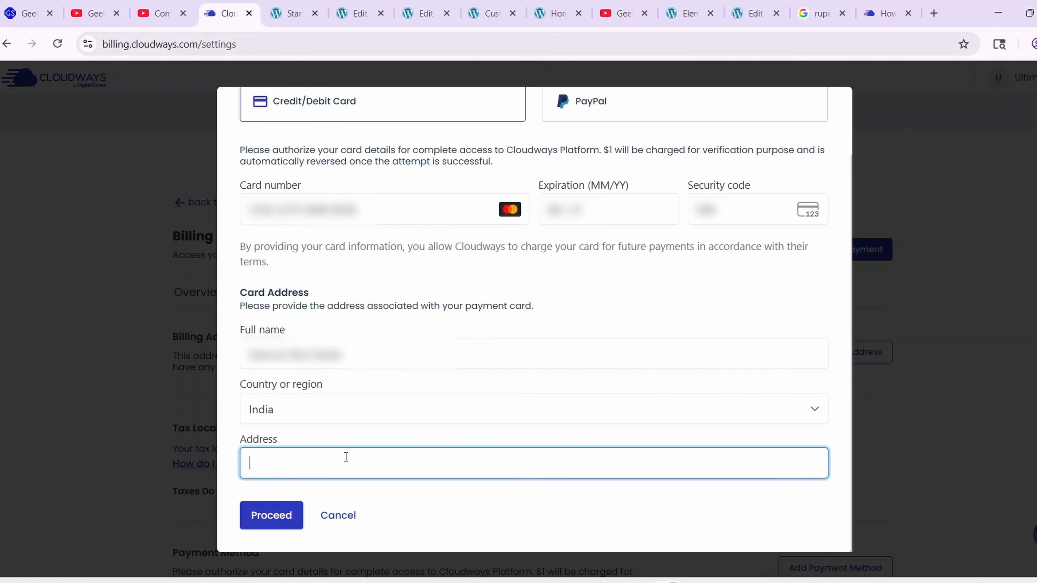
left_click(359, 408)
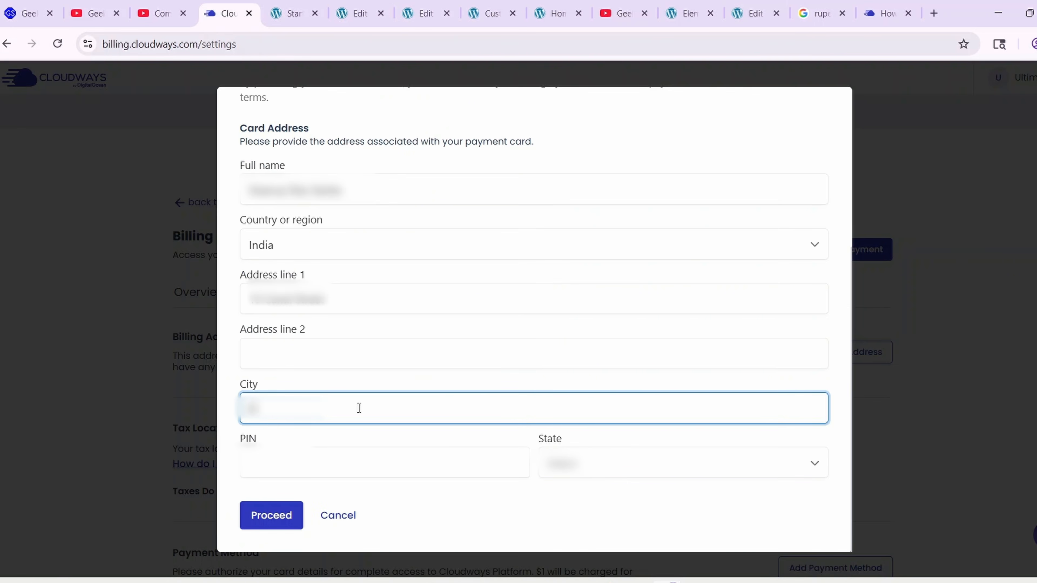
type("???????")
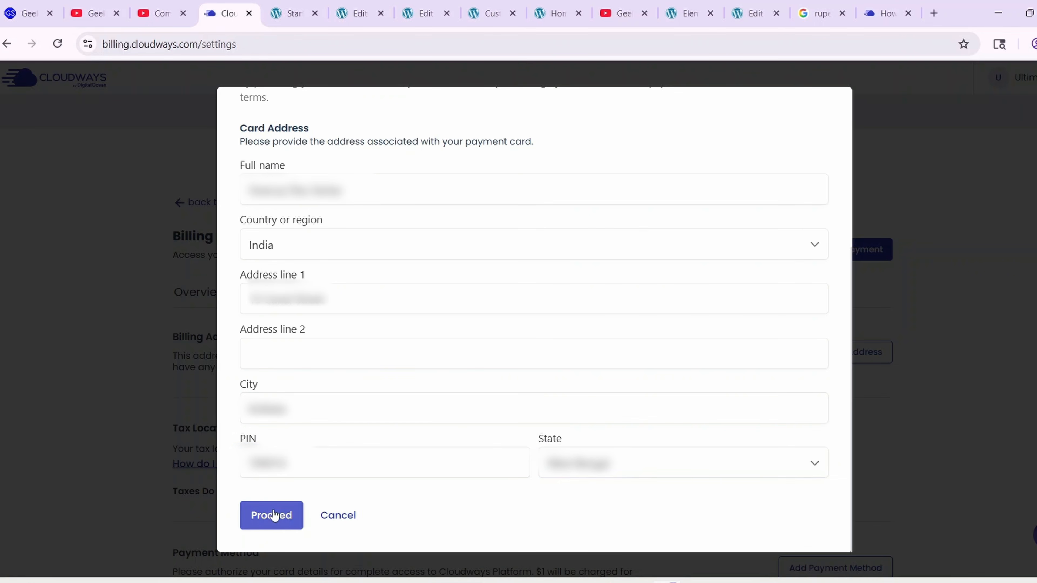
left_click(274, 516)
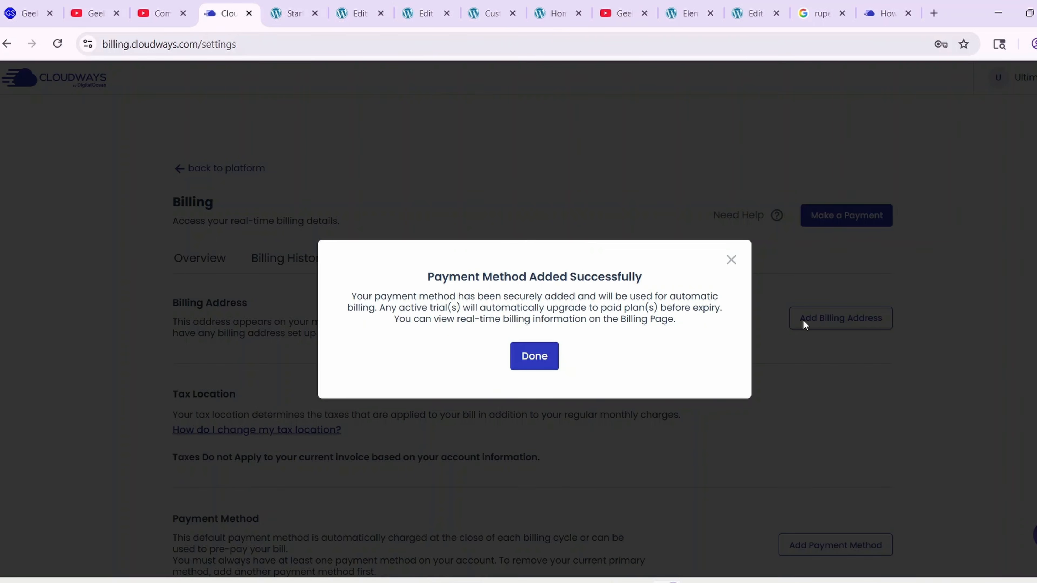
Dismiss the payment success message and go back to the platform's home dashboard
left_click_drag(407, 296, 742, 328)
left_click(714, 329)
left_click(536, 356)
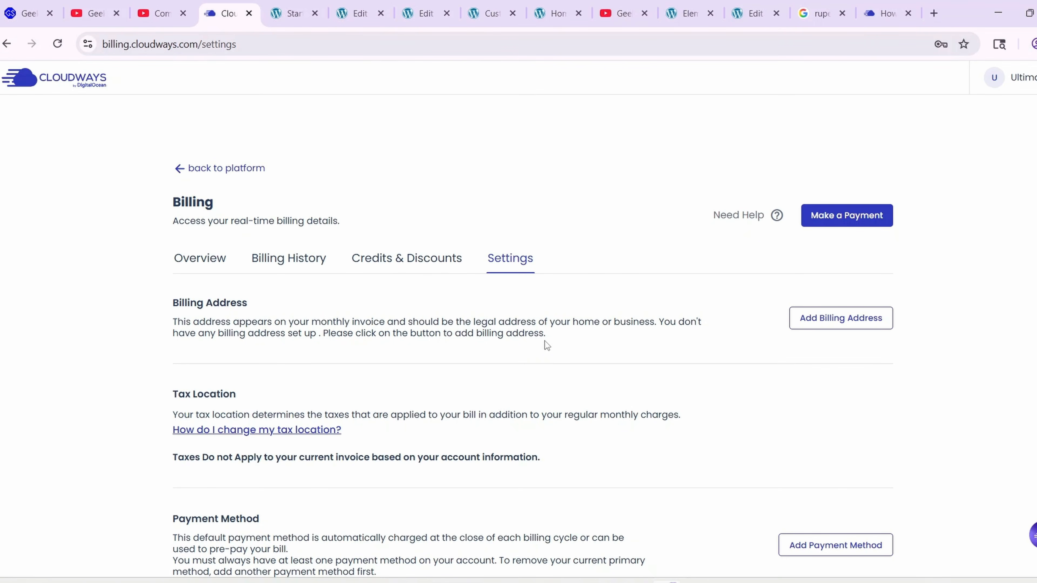
scroll(545, 342, "down", 5)
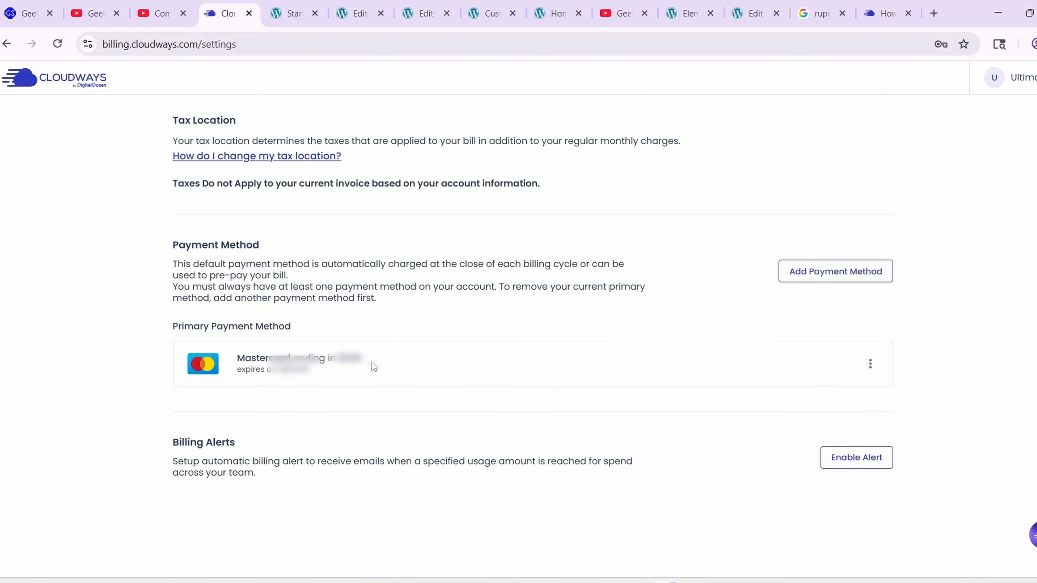
scroll(311, 392, "up", 5)
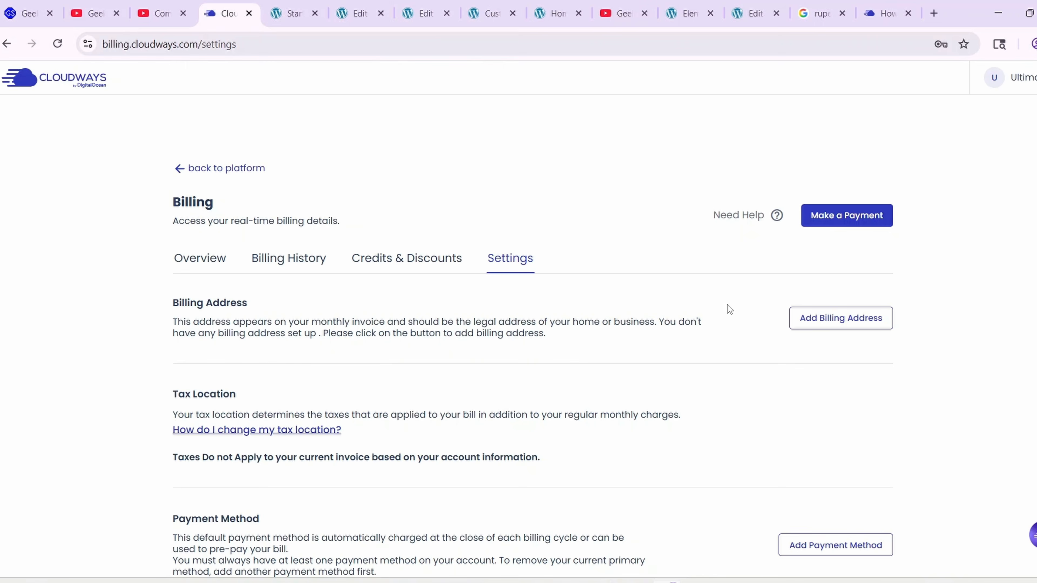
left_click(187, 174)
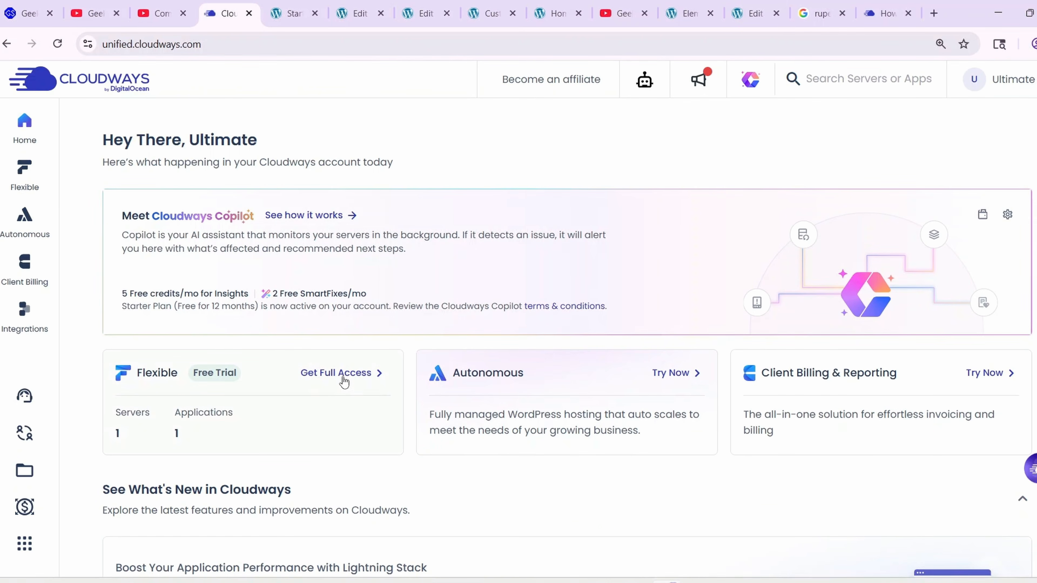
Confirm Get Full Access for the Flexible trial, verify the server shows Premium, then open the cafe site
left_click(344, 382)
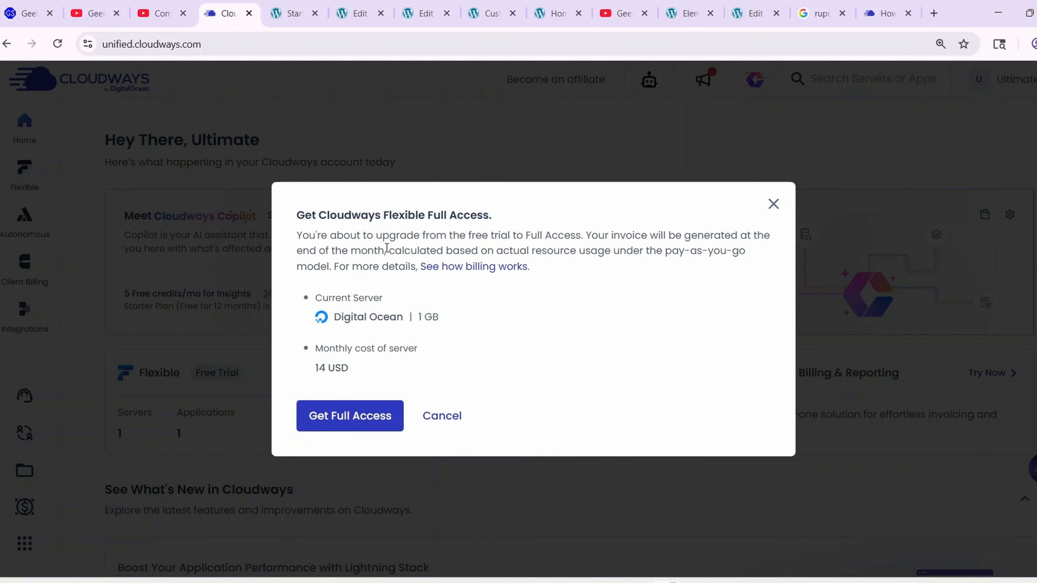
left_click_drag(378, 236, 589, 230)
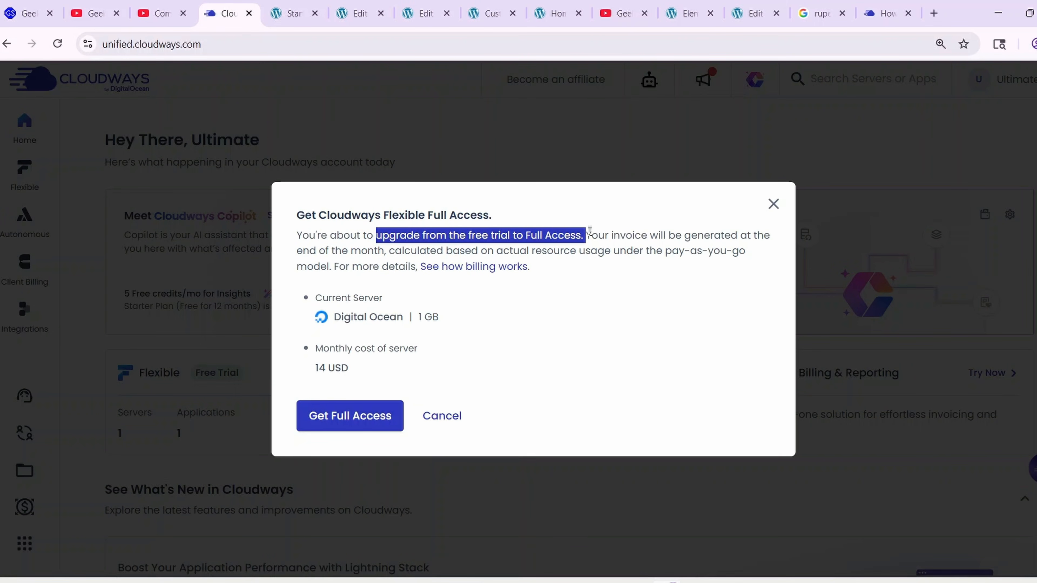
left_click(327, 417)
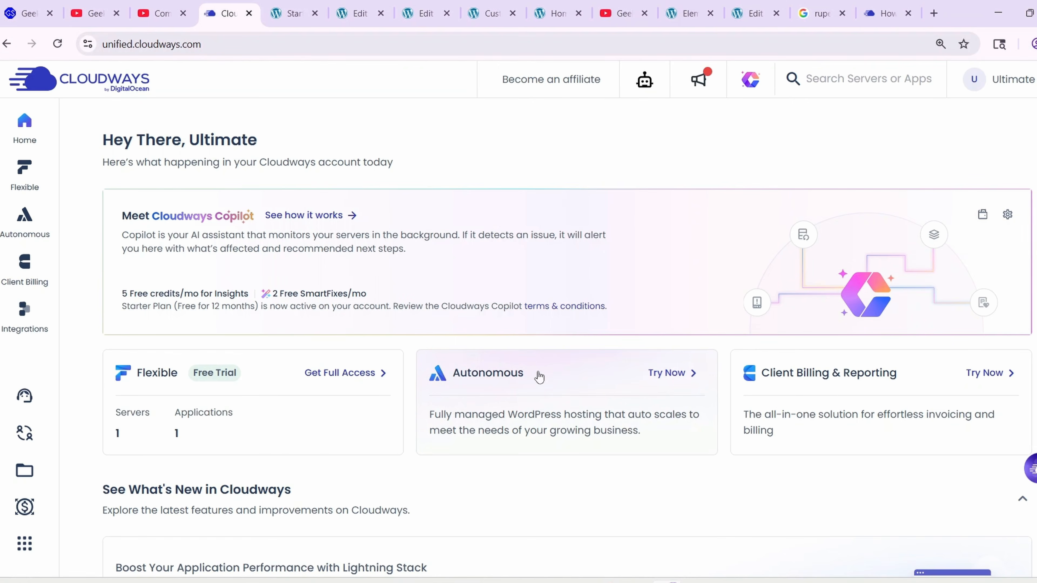
left_click(387, 375)
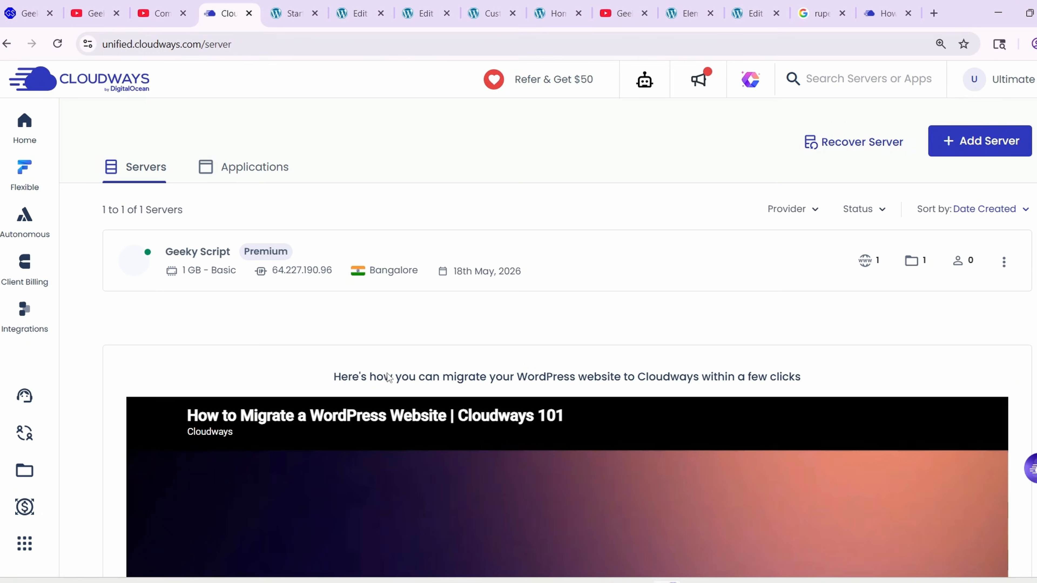
left_click(557, 9)
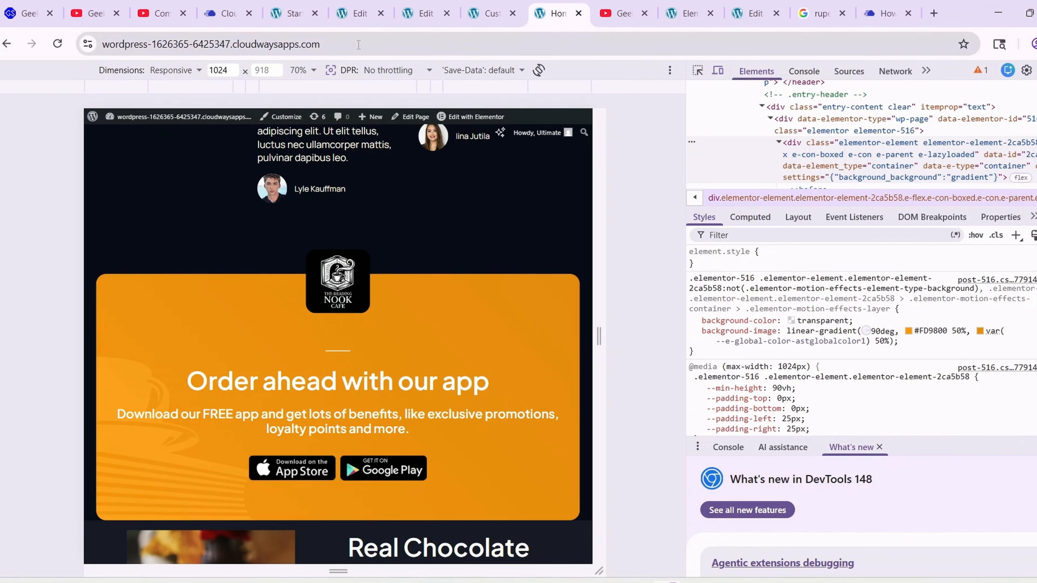
Read the support article's trial-to-full upgrade steps, then open the Cloudways profile menu
left_click(879, 5)
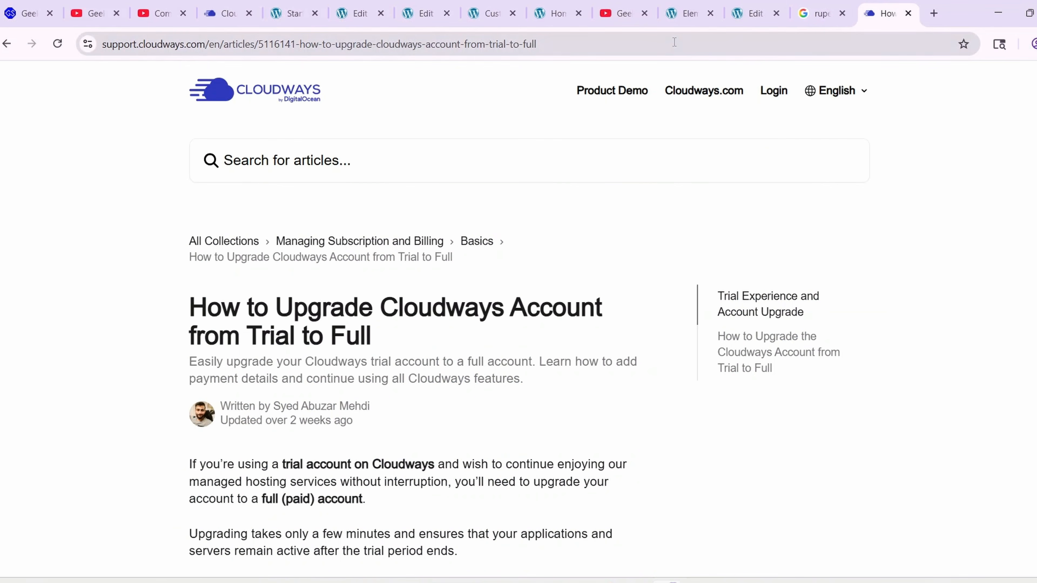
left_click(656, 42)
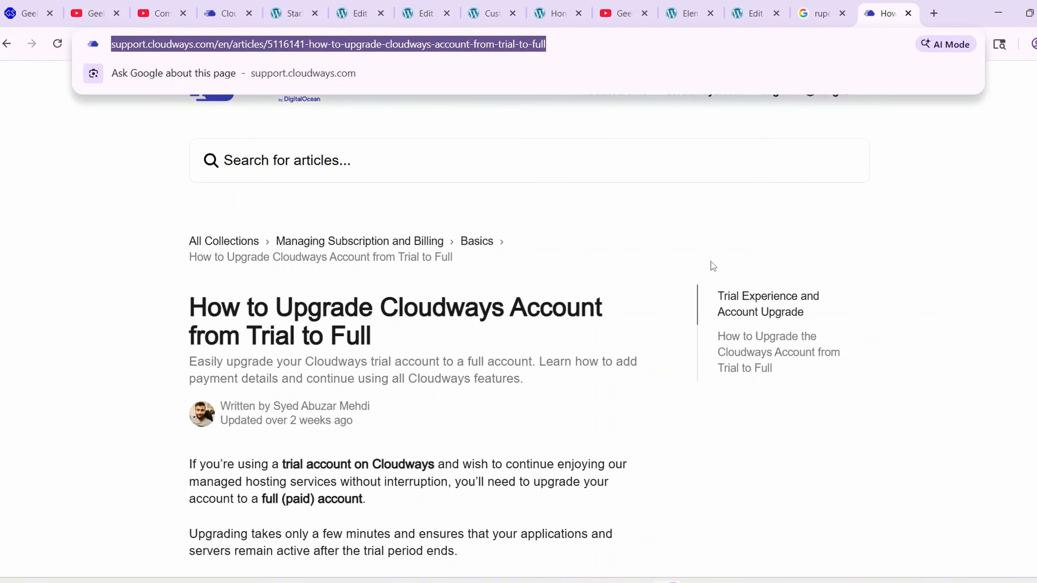
left_click(745, 214)
scroll(745, 217, "down", 2)
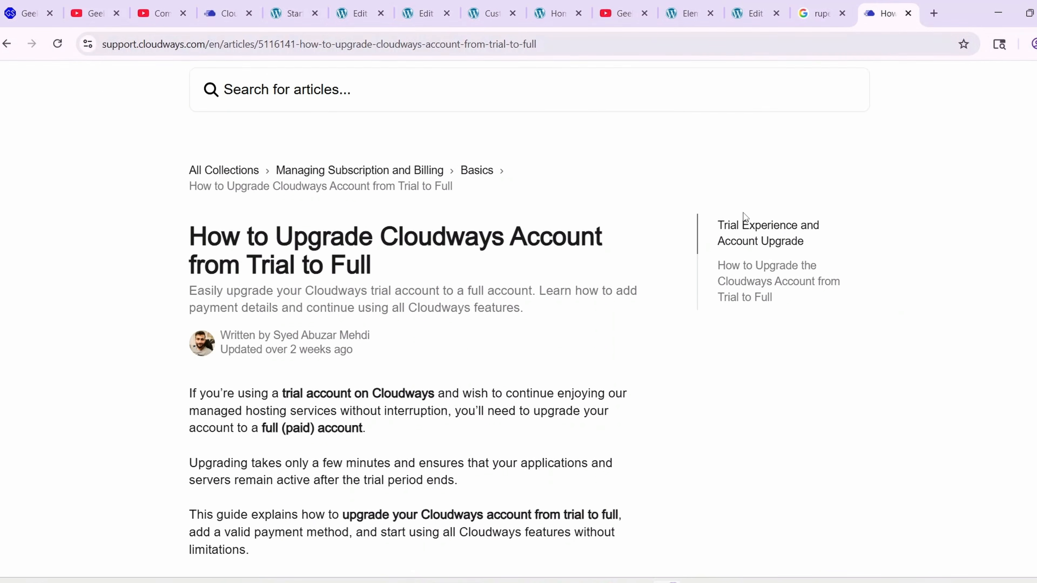
scroll(744, 217, "down", 12)
scroll(593, 319, "up", 2)
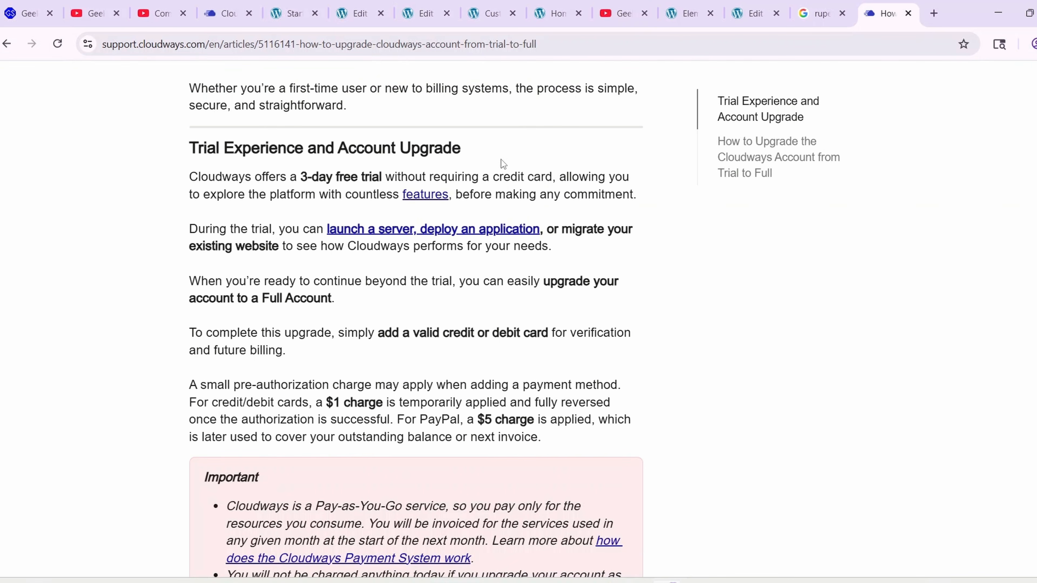
left_click_drag(287, 180, 394, 179)
scroll(669, 261, "down", 14)
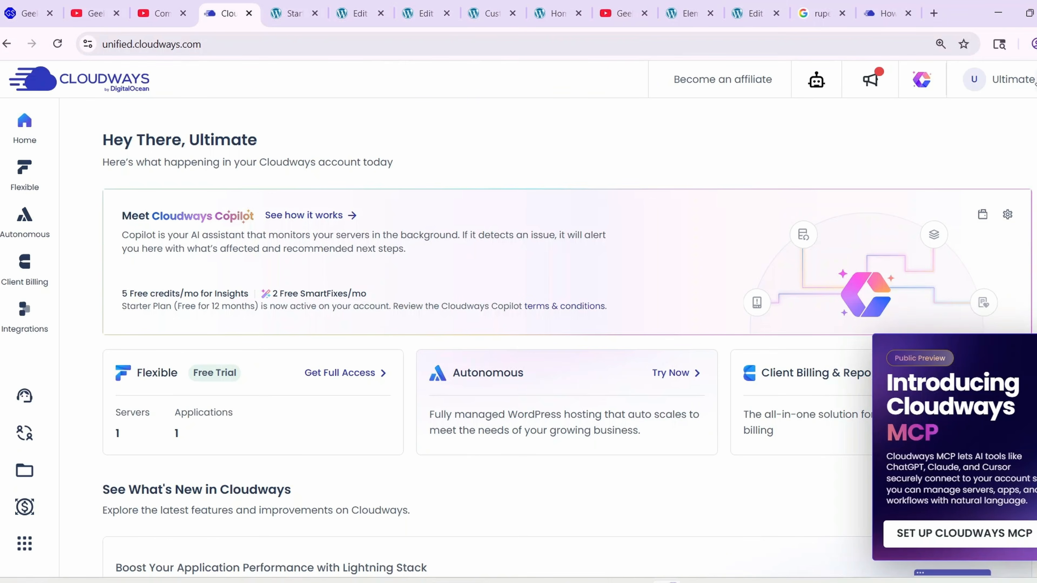
left_click(1033, 79)
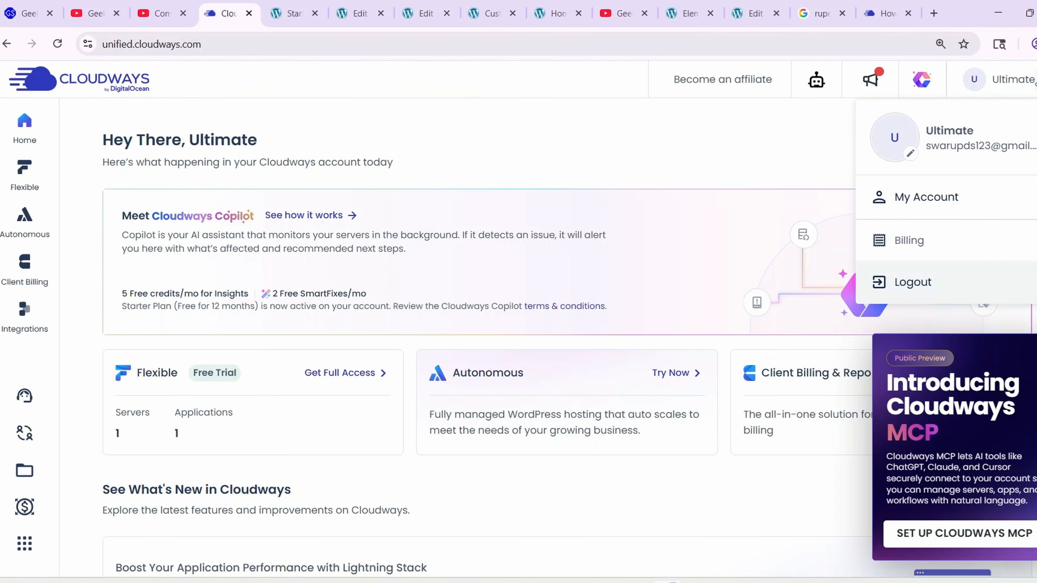
Open Billing from the profile menu and review the billing overview
left_click(910, 244)
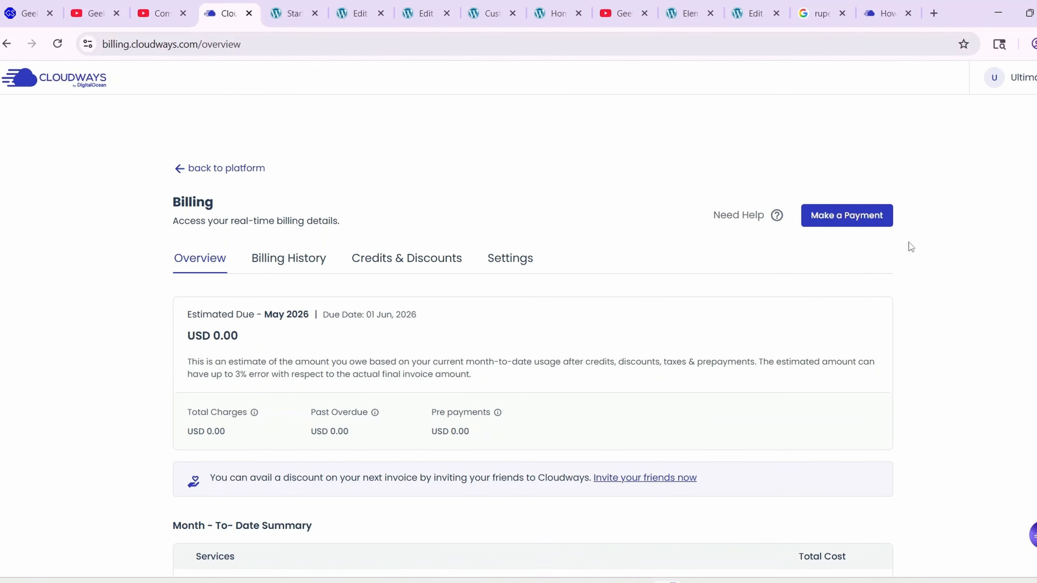
scroll(637, 329, "up", 2)
left_click_drag(130, 176, 758, 453)
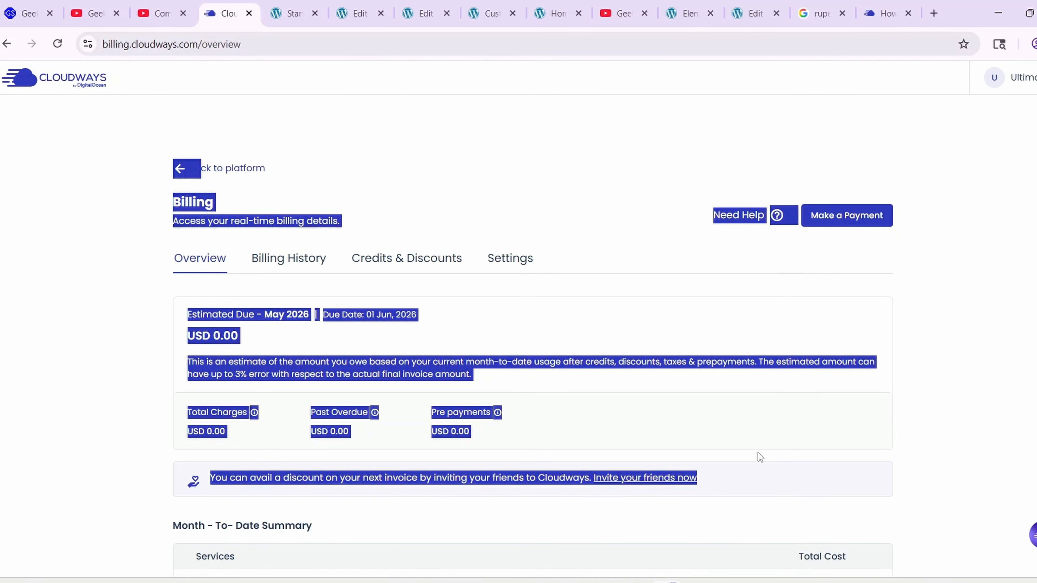
left_click(798, 408)
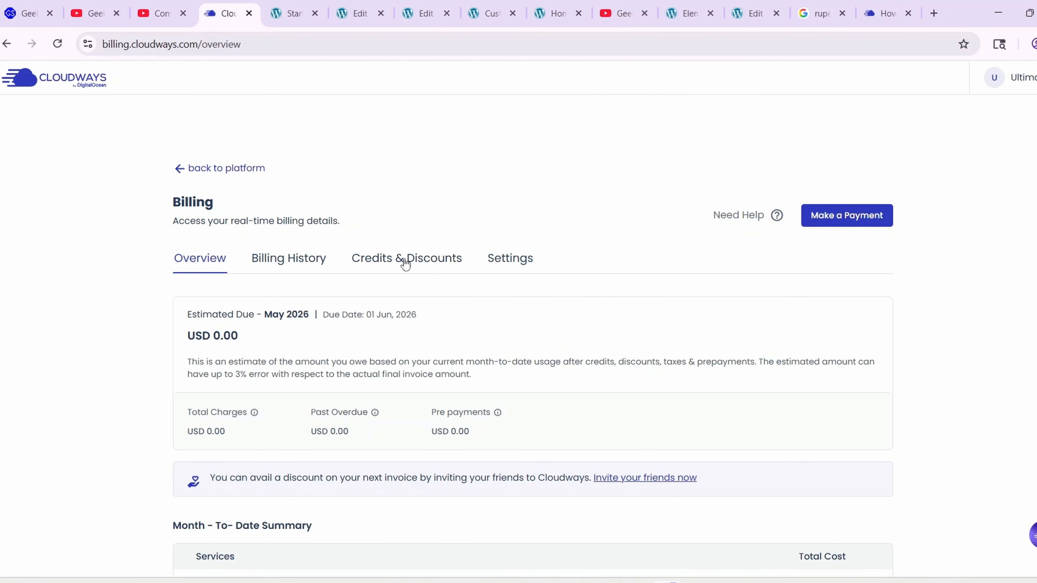
Check Credits & Discounts for the GEEKY 30% OFF promo covering May–June 2026
left_click(404, 260)
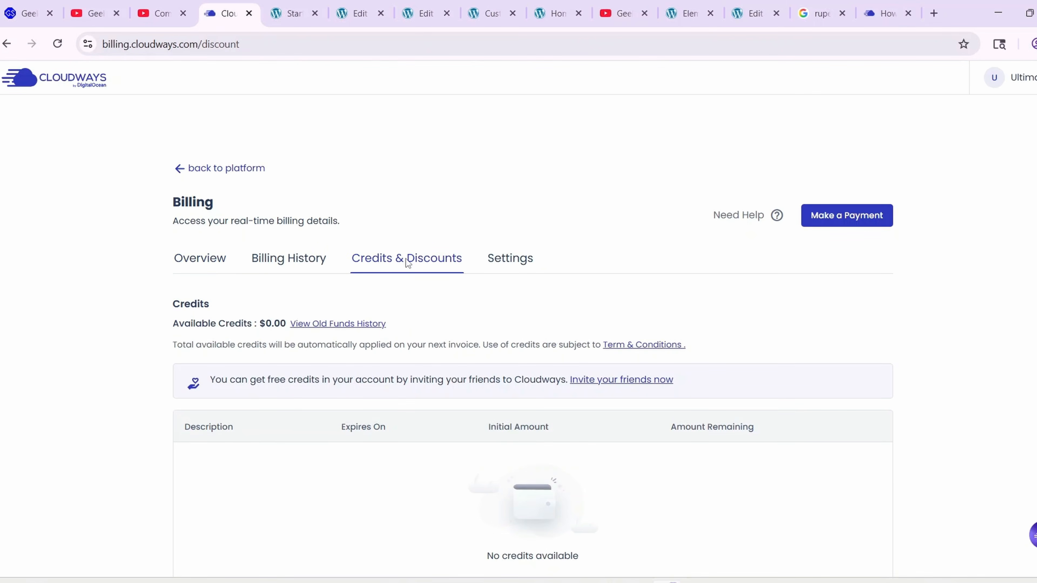
scroll(903, 322, "down", 4)
left_click_drag(190, 517, 346, 517)
left_click(348, 526)
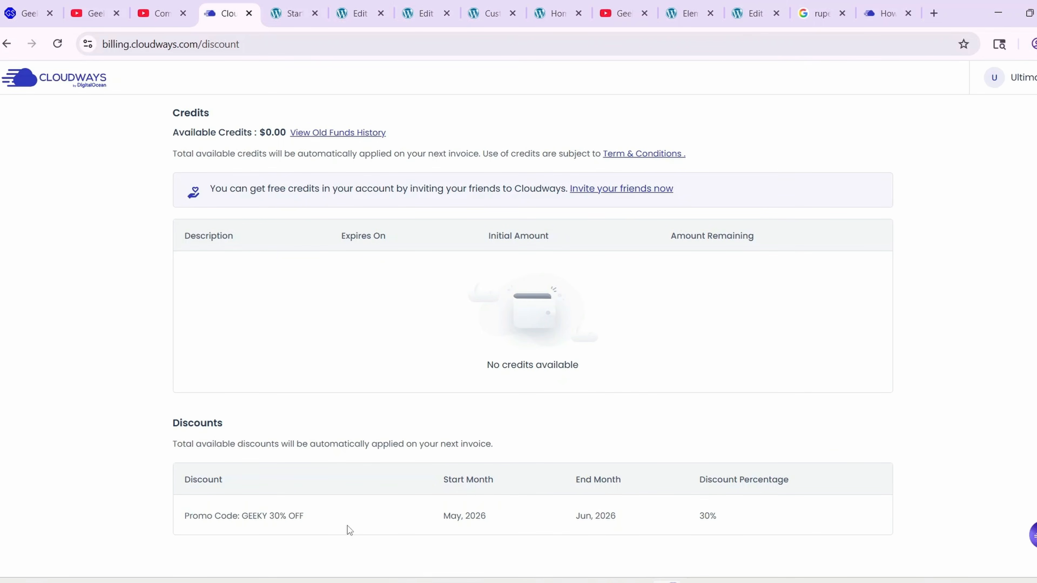
left_click_drag(665, 517, 810, 513)
left_click(811, 514)
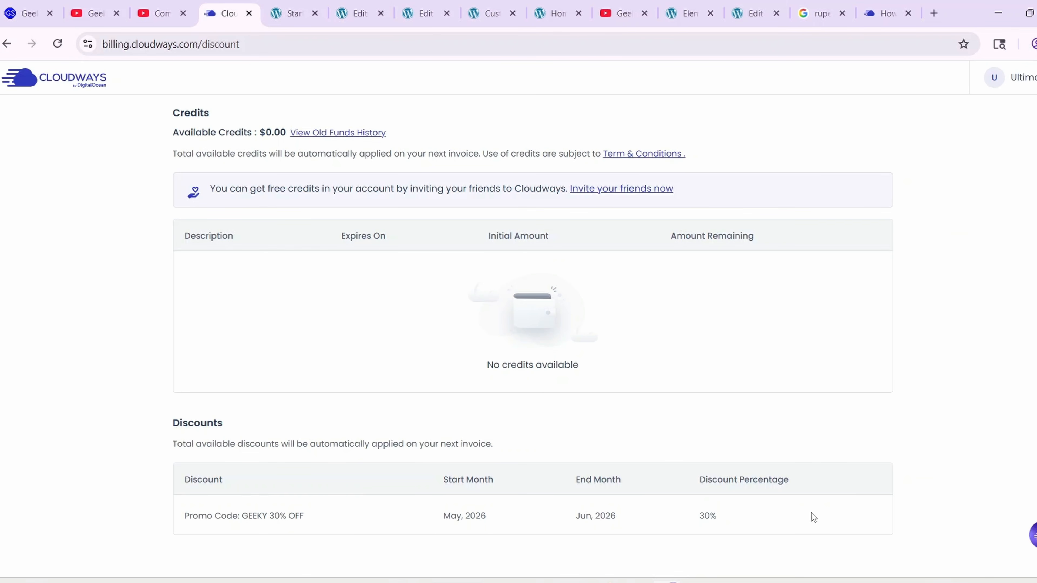
double_click(255, 516)
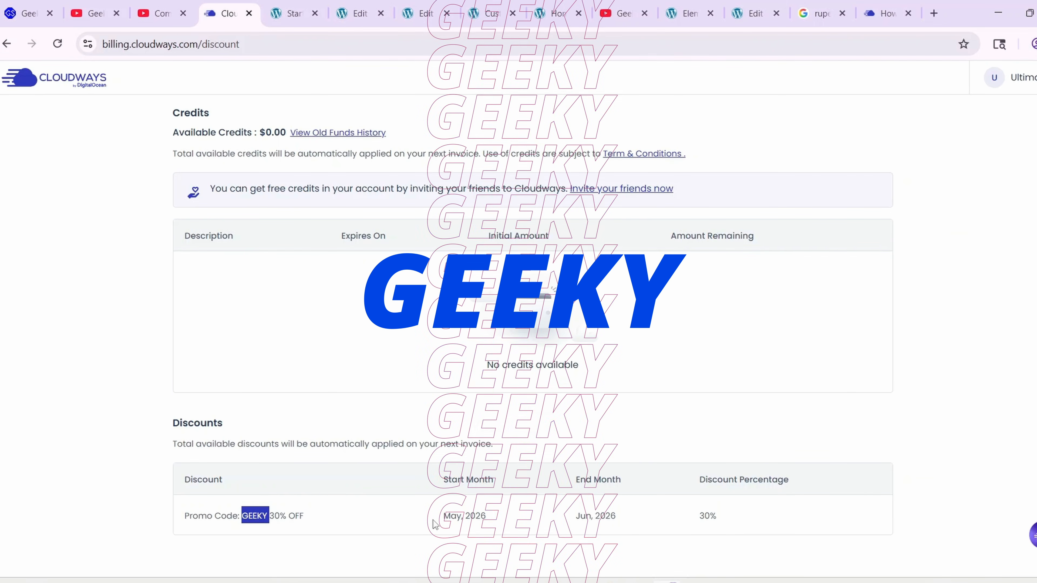
scroll(527, 156, "up", 5)
left_click(571, 17)
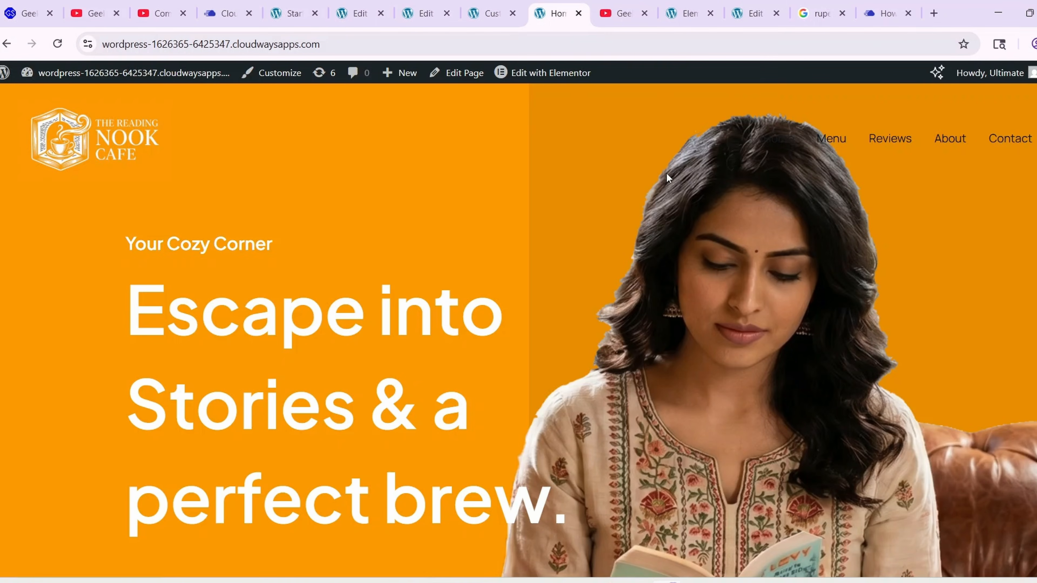
Scroll down and back up through the live Reading Nook Cafe homepage
scroll(197, 220, "down", 7)
scroll(459, 274, "down", 10)
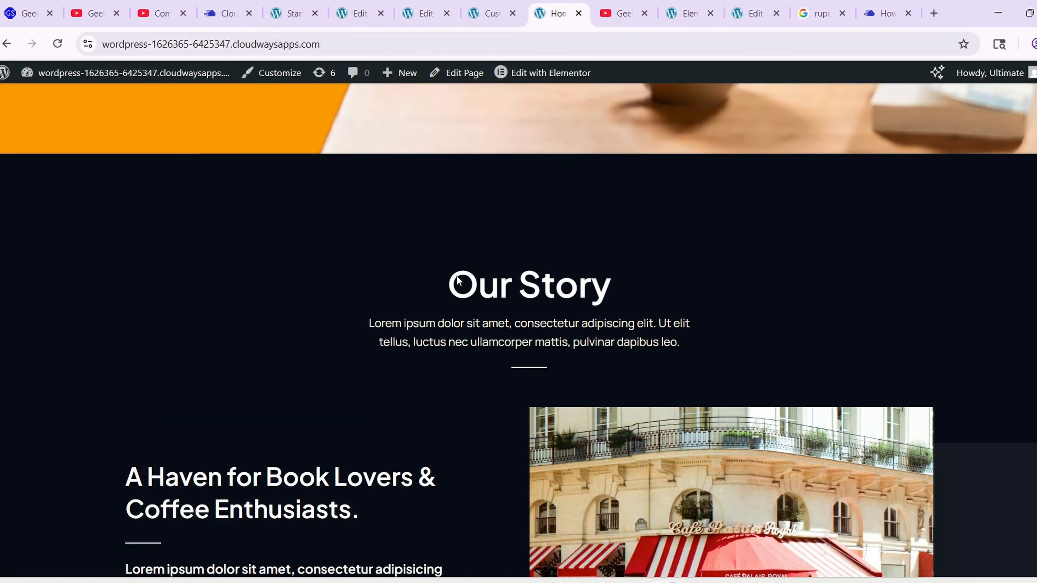
scroll(456, 276, "down", 5)
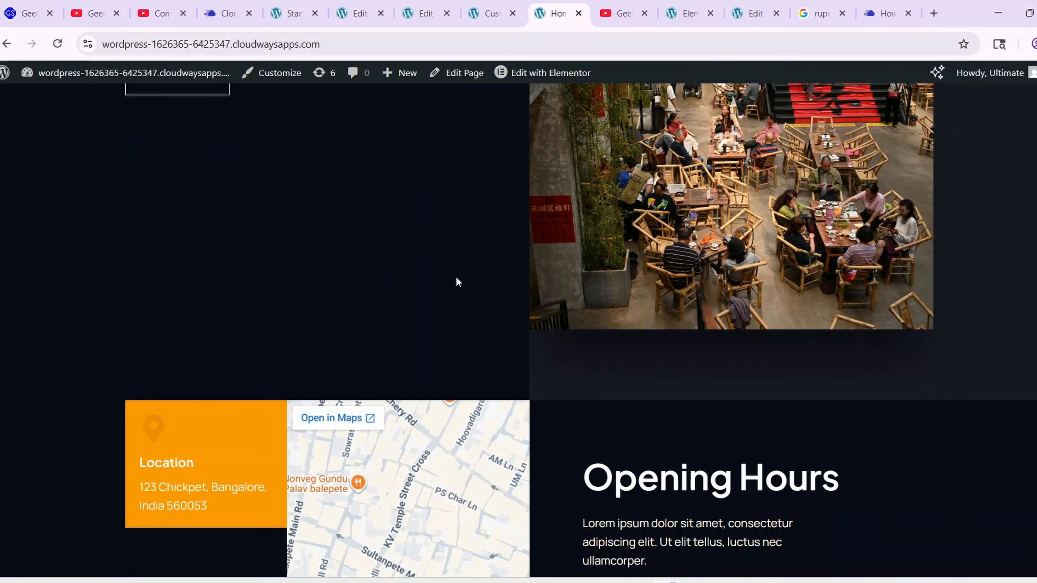
scroll(457, 282, "down", 5)
scroll(342, 390, "up", 20)
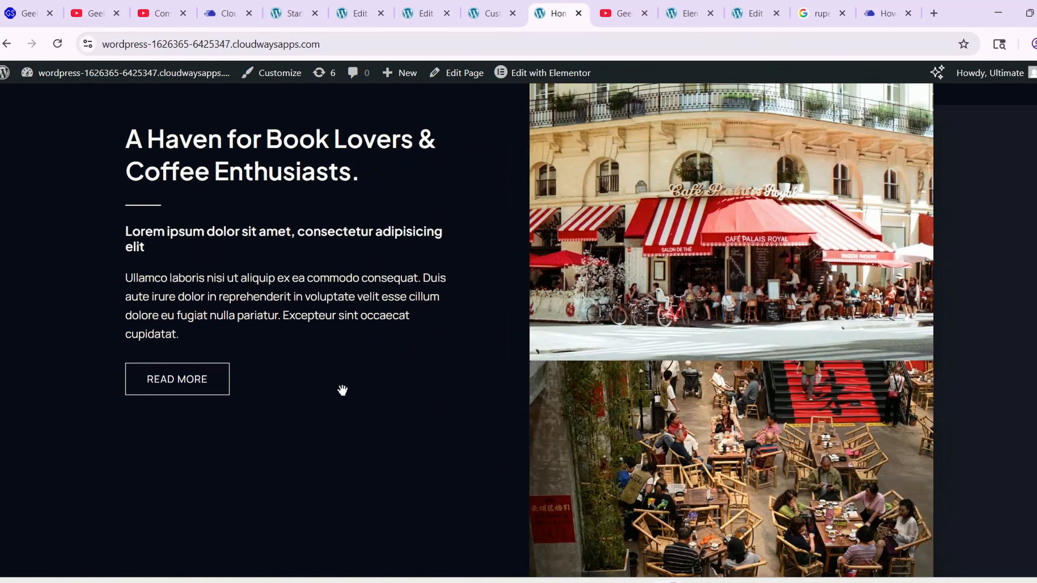
scroll(342, 391, "up", 3)
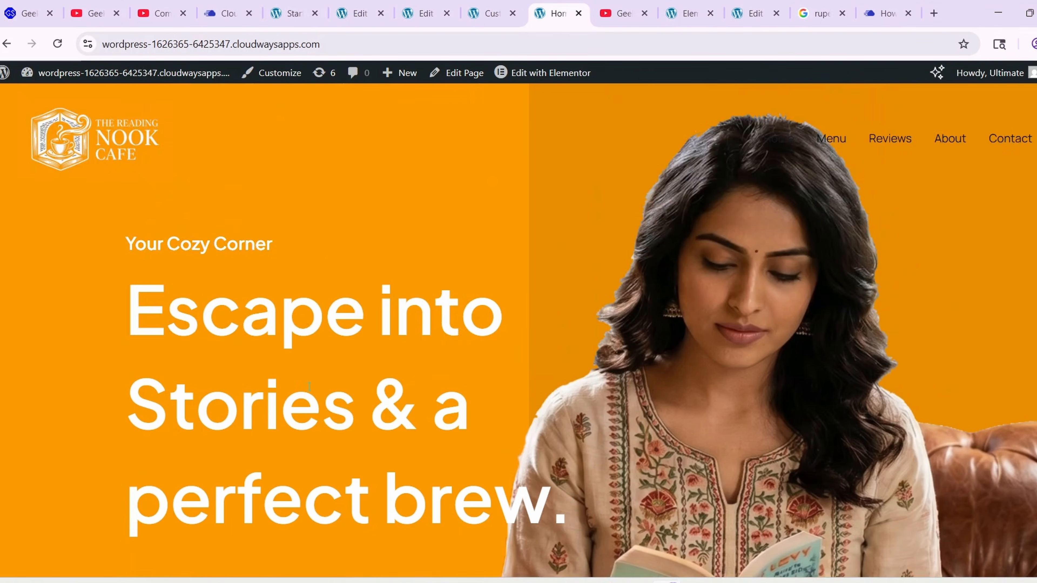
Glance at the Cloudways billing tab, then go to the Geeky Script YouTube Videos page
left_click(227, 13)
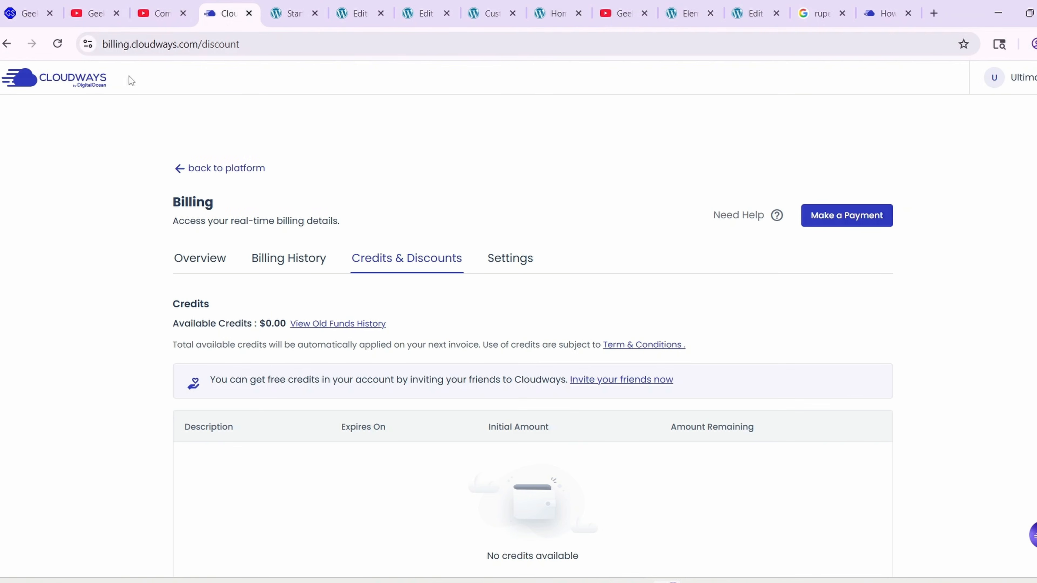
left_click(558, 13)
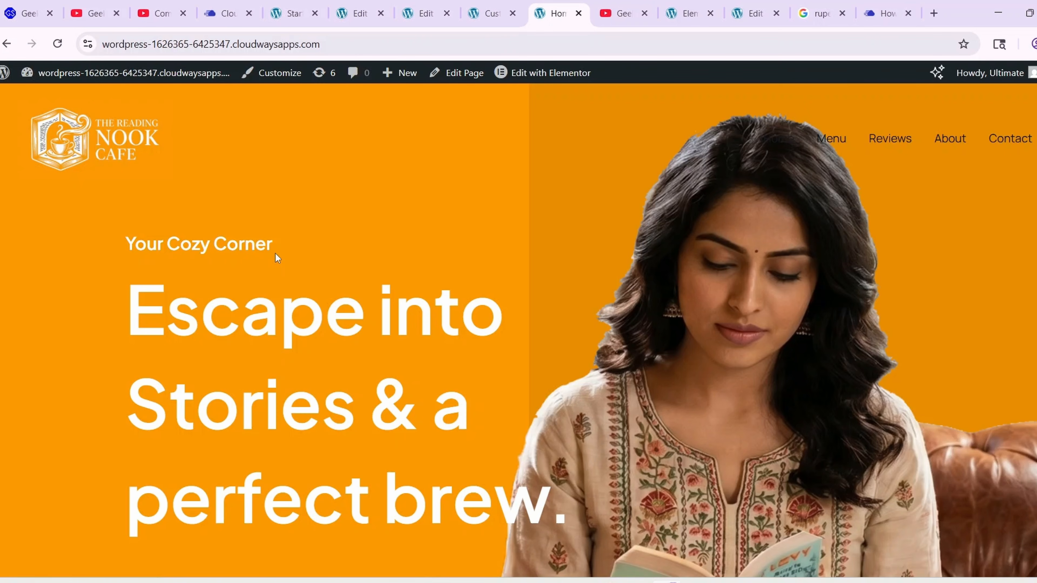
left_click(623, 13)
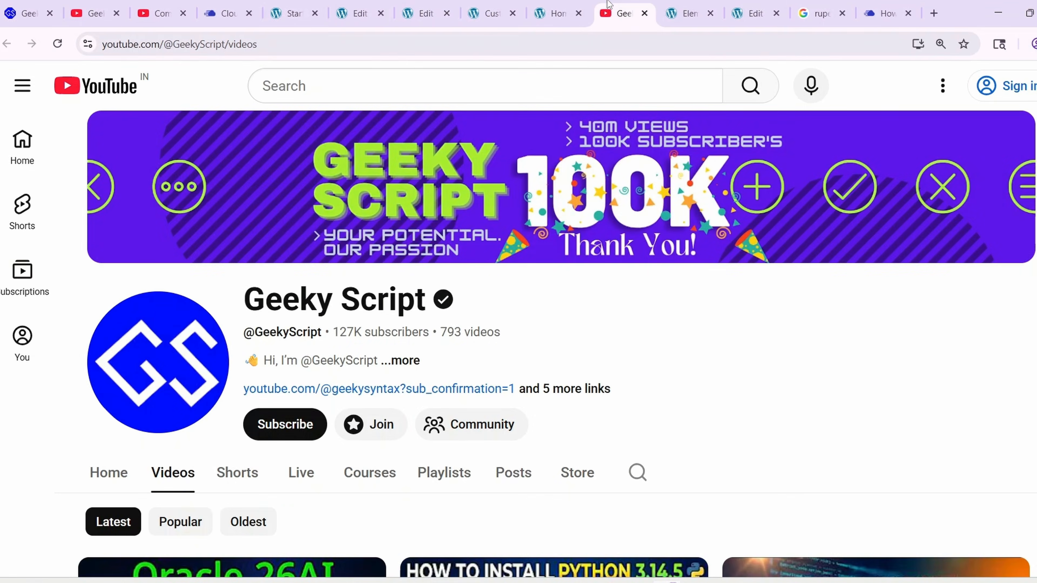